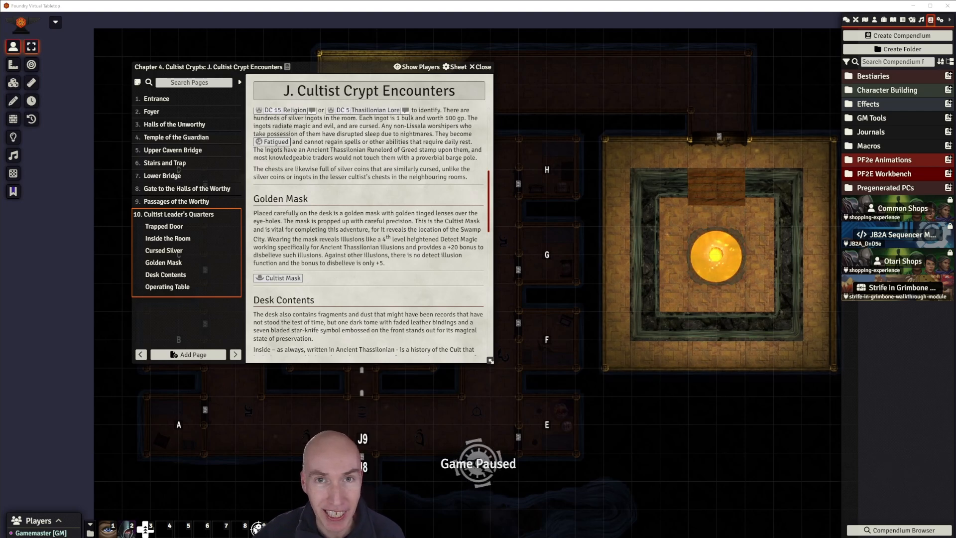
pyautogui.moveTo(356, 64); pyautogui.dragTo(370, 66)
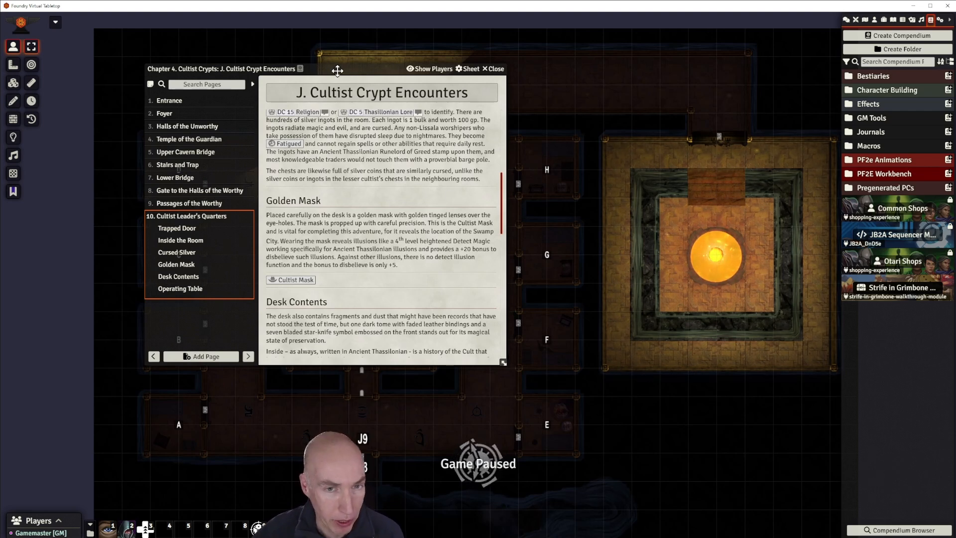
pyautogui.moveTo(332, 70); pyautogui.dragTo(241, 57)
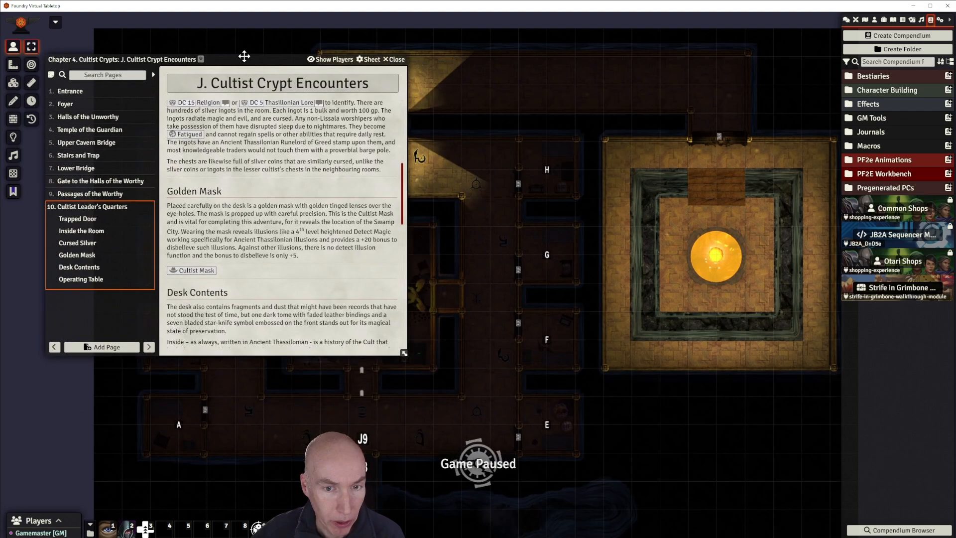
pyautogui.moveTo(498, 330); pyautogui.dragTo(648, 271)
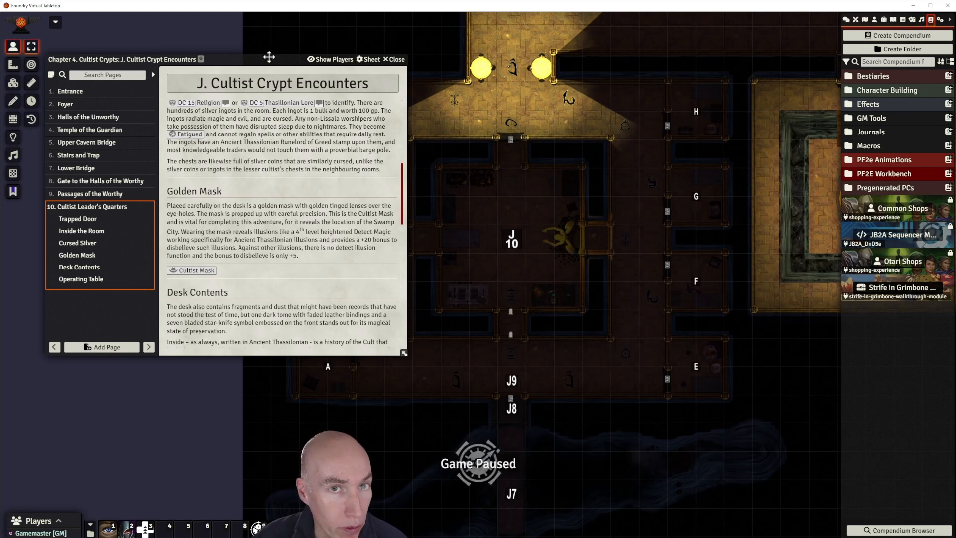
pyautogui.moveTo(273, 59); pyautogui.dragTo(289, 67)
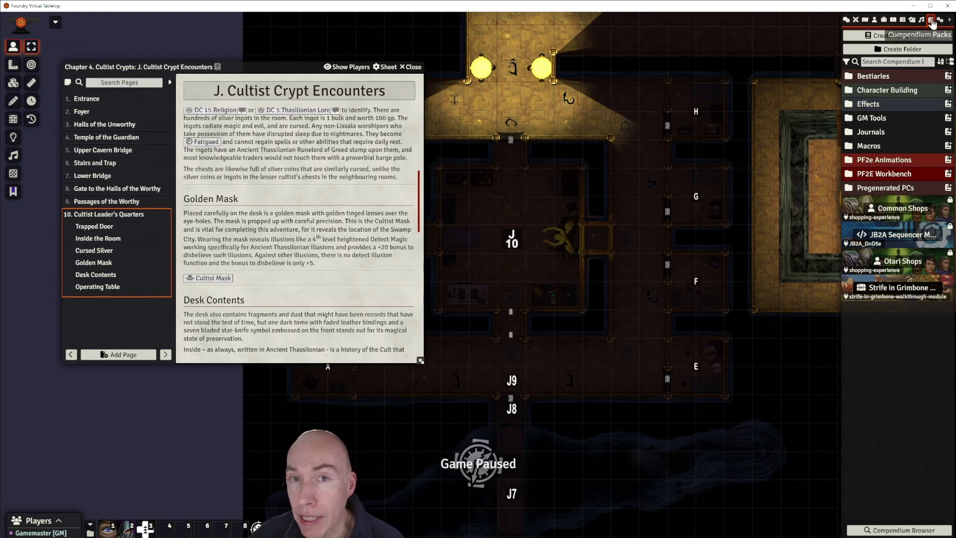
pyautogui.click(922, 20)
pyautogui.click(931, 21)
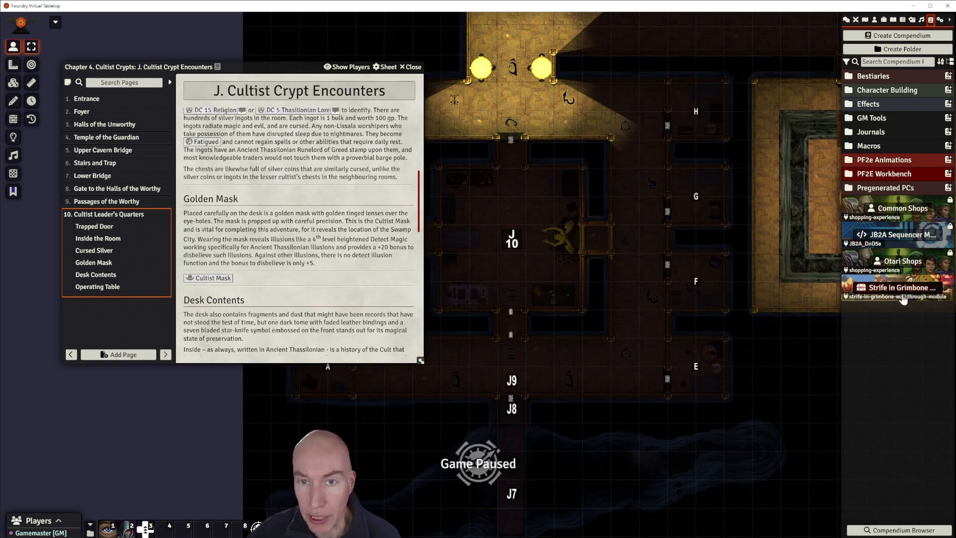
# Check the Strife in Grimbone Walkthrough Module's activation in the world's module list, and close the list.
pyautogui.click(940, 20)
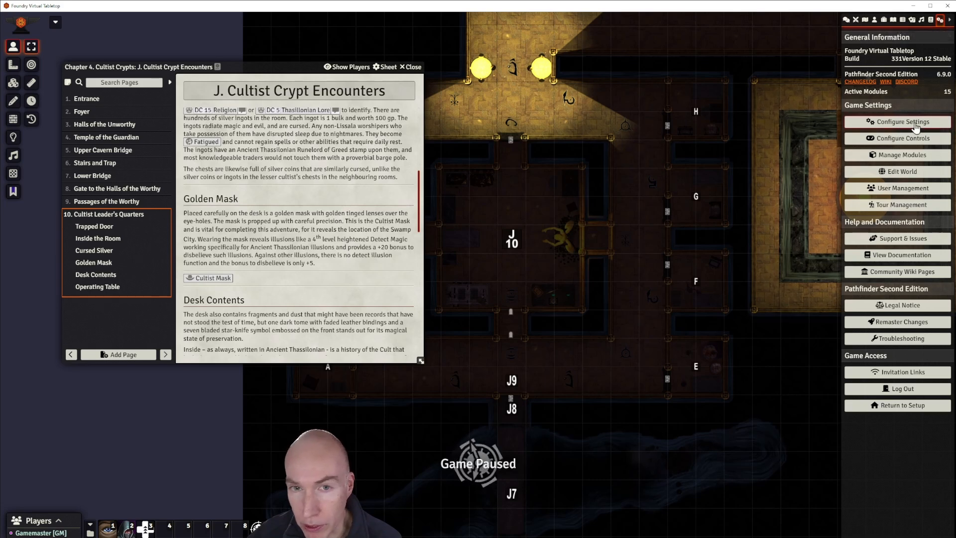
pyautogui.click(905, 124)
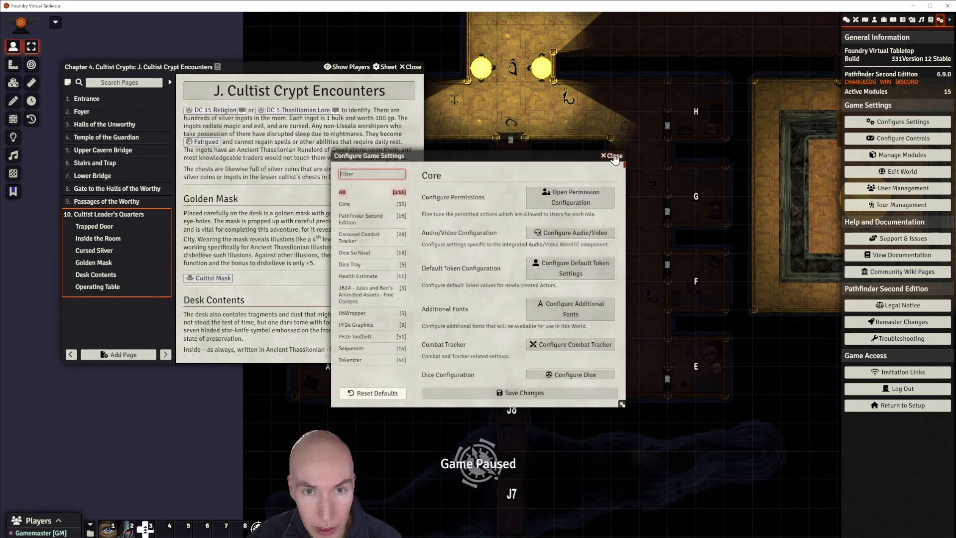
pyautogui.press('Escape')
pyautogui.click(898, 156)
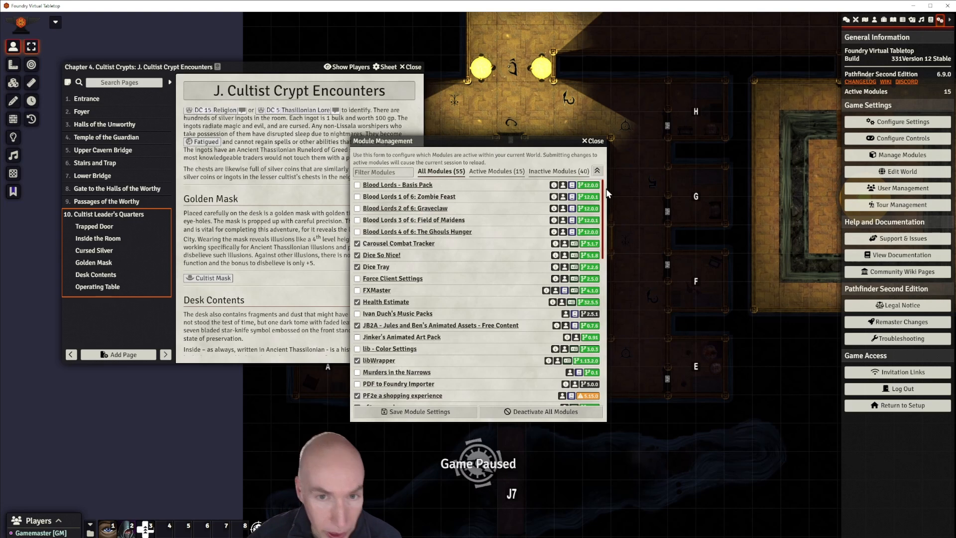
pyautogui.moveTo(604, 195); pyautogui.dragTo(608, 359)
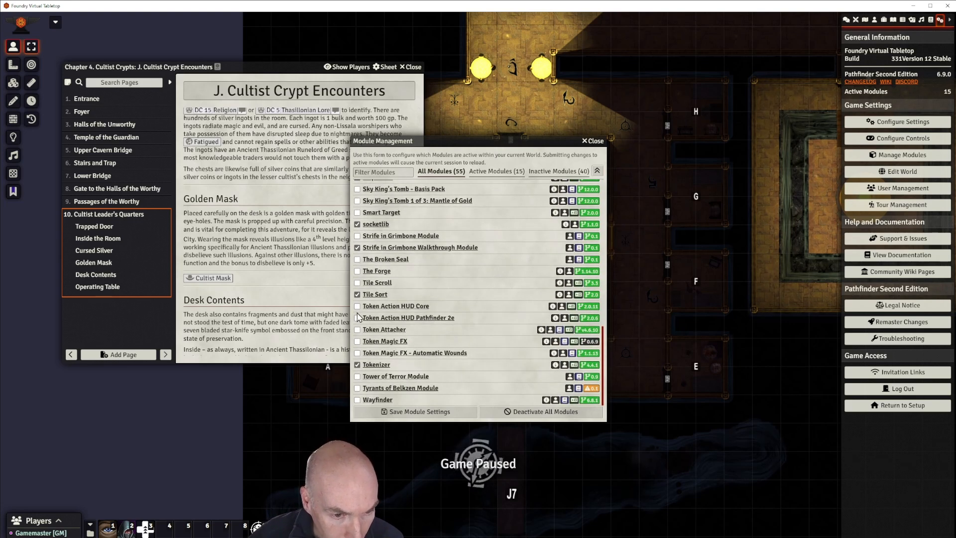
pyautogui.click(357, 247)
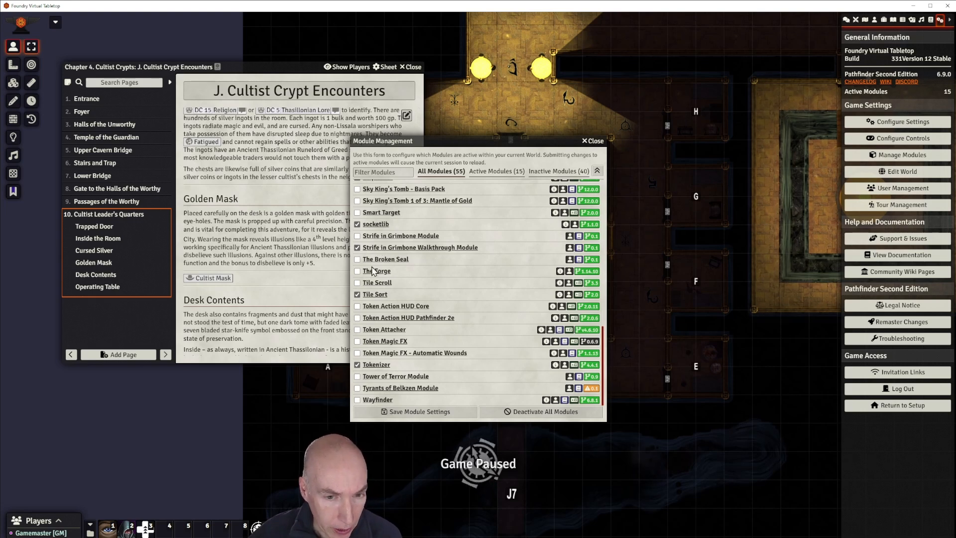
pyautogui.moveTo(519, 141); pyautogui.dragTo(552, 149)
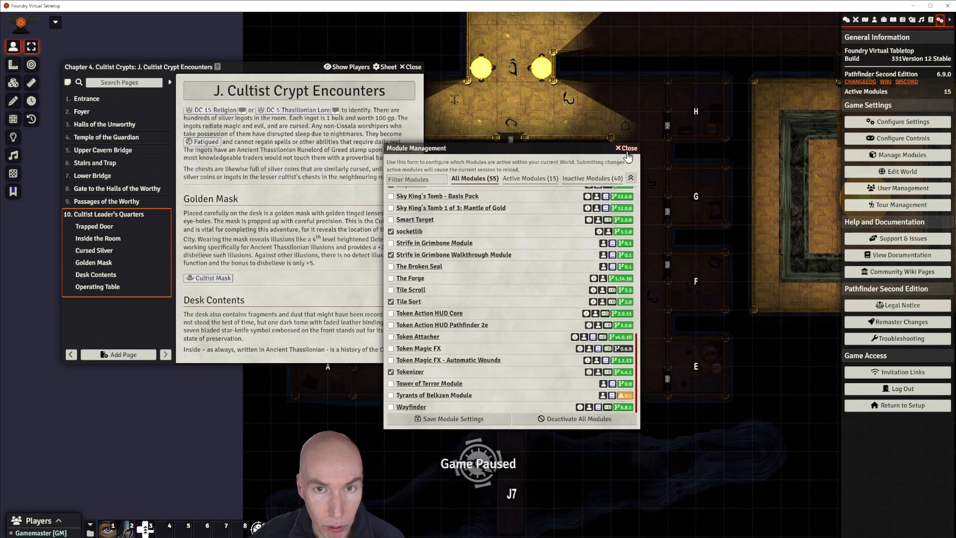
pyautogui.click(627, 148)
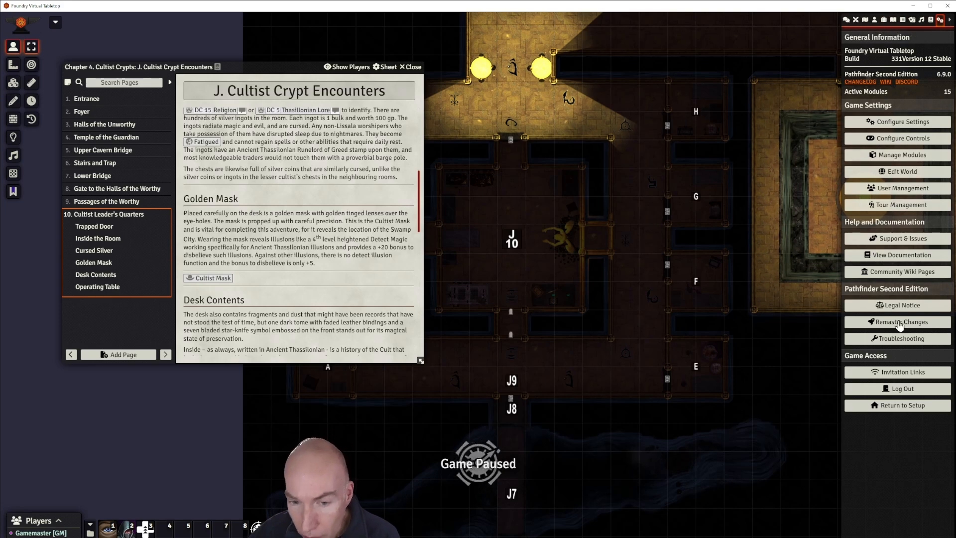
# Open the Strife in Grimbone Pack compendium and close the J. Cultist Crypt Encounters journal.
pyautogui.click(931, 21)
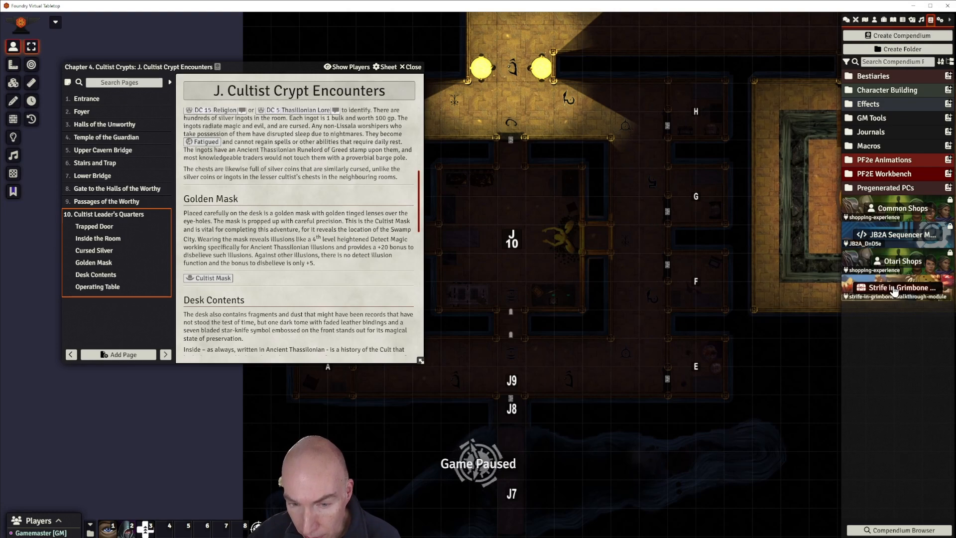
pyautogui.click(896, 292)
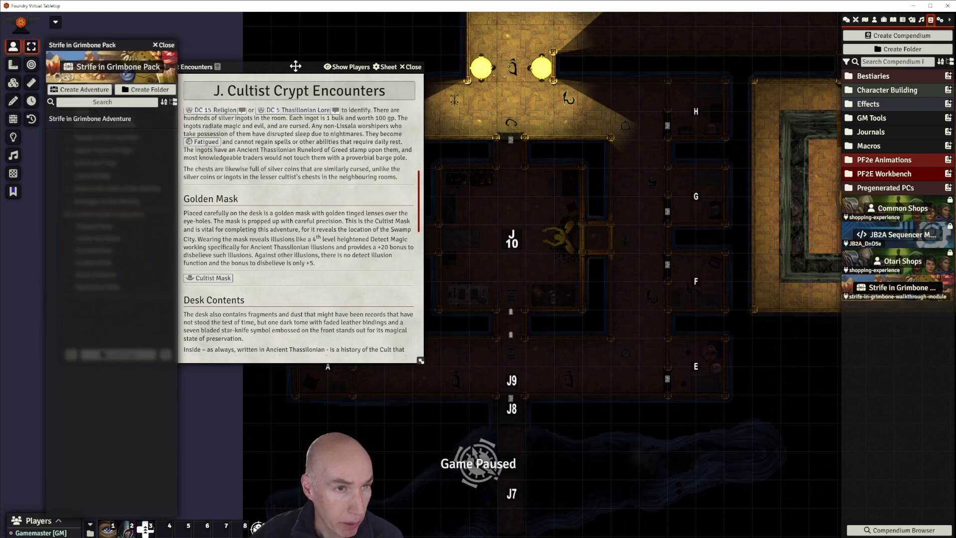
pyautogui.moveTo(302, 68); pyautogui.dragTo(458, 72)
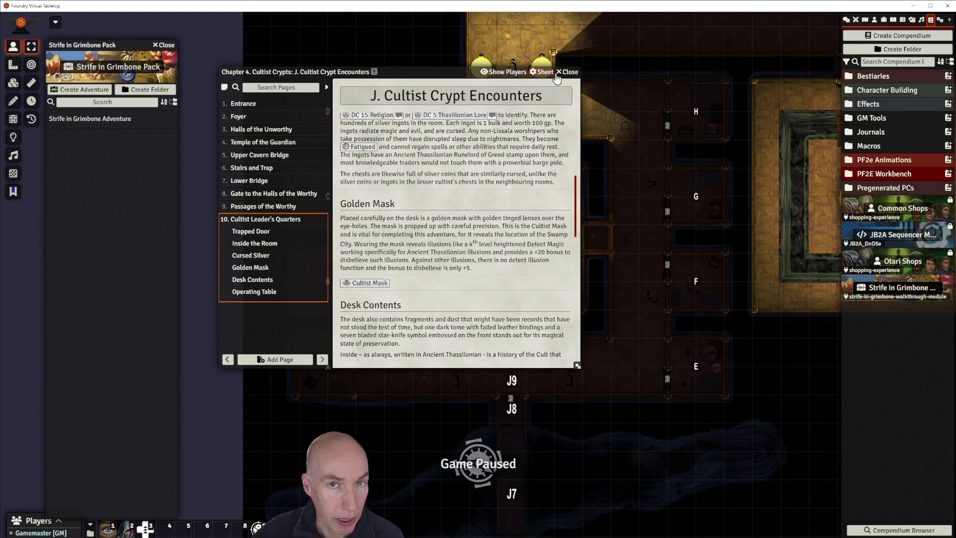
pyautogui.click(568, 71)
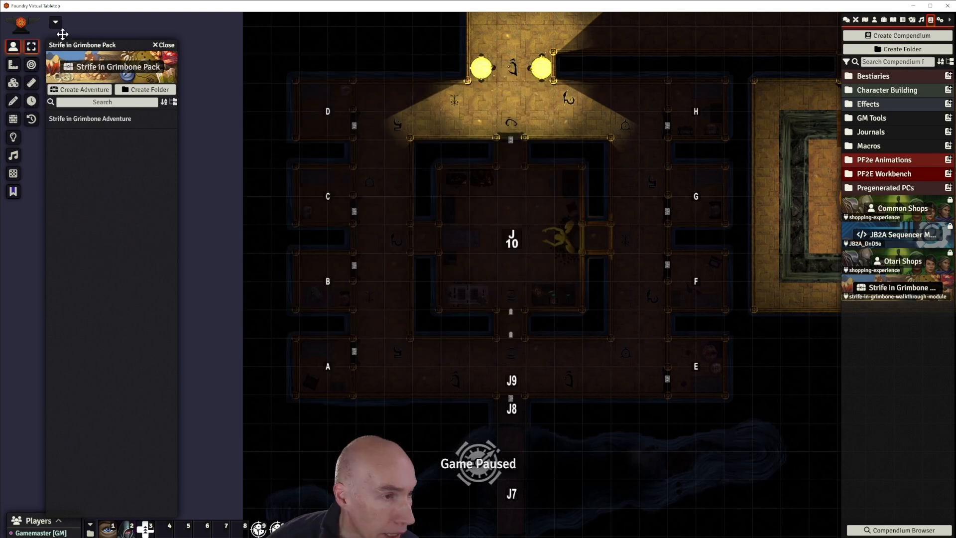
# Examine the overview and contents summary of the Strife in Grimbone Adventure in the pack, and close it.
pyautogui.click(86, 120)
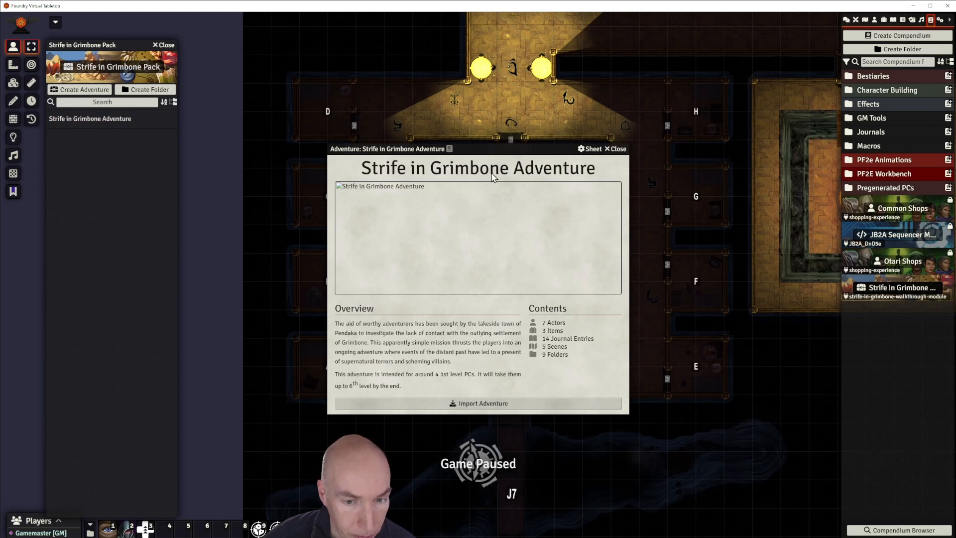
pyautogui.moveTo(489, 143); pyautogui.dragTo(489, 107)
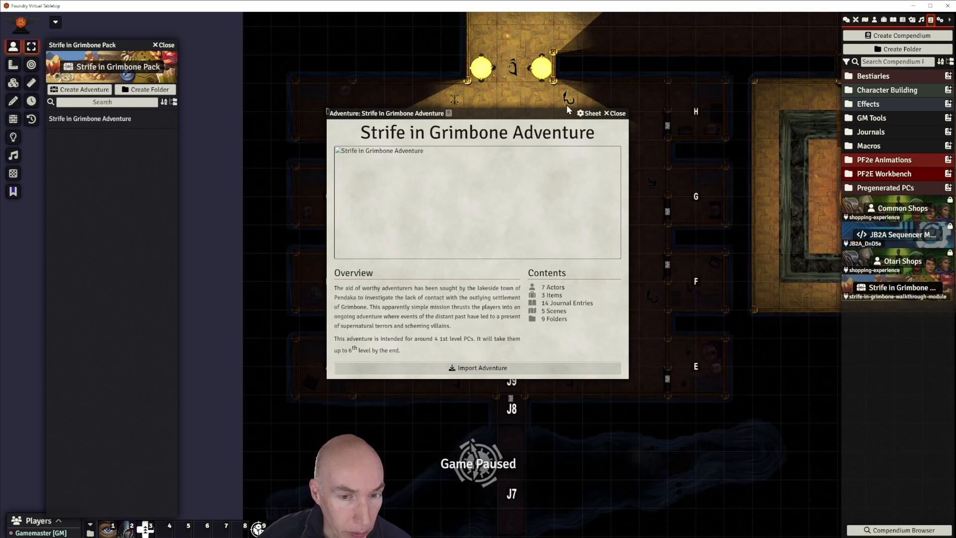
pyautogui.click(618, 114)
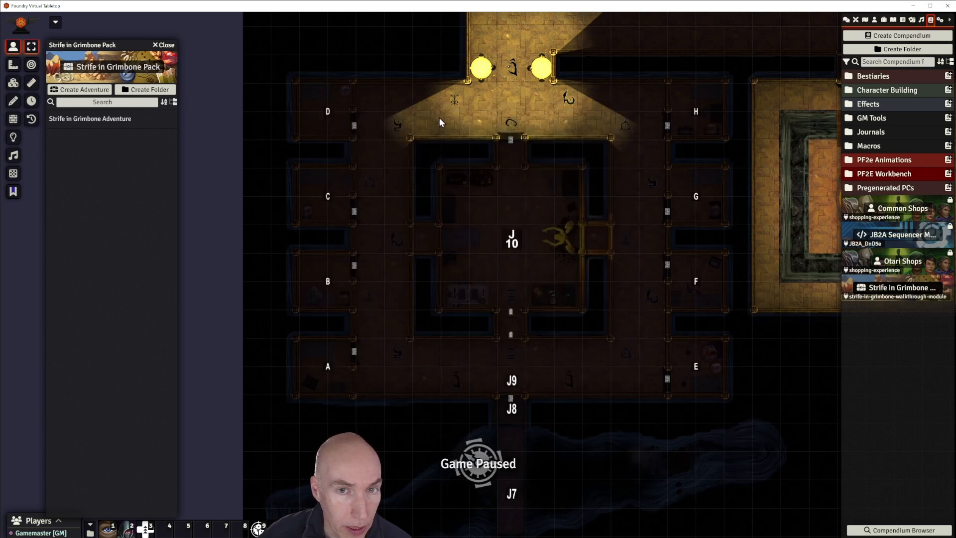
# Open the Strife in Grimbone Adventure for rebuilding and review its list of included contents.
pyautogui.rightClick(96, 124)
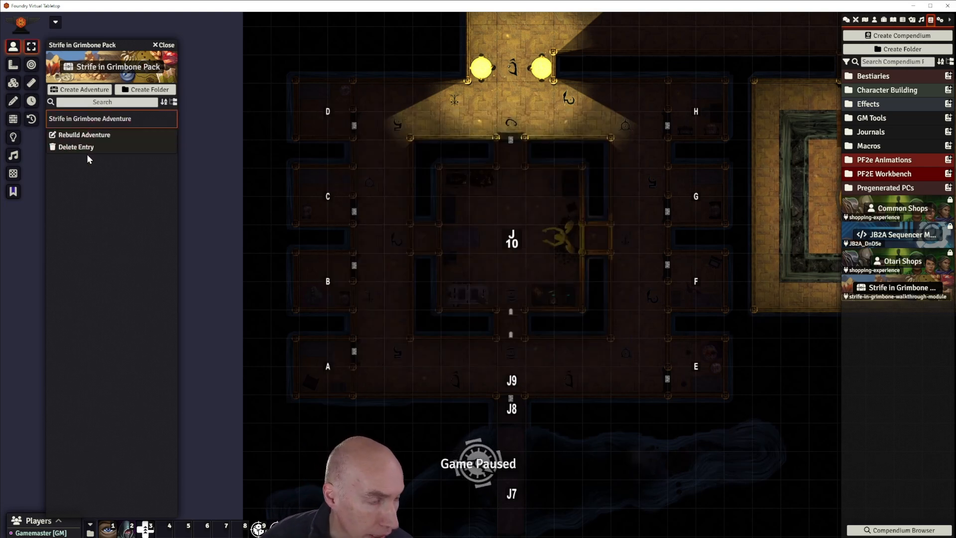
pyautogui.click(101, 135)
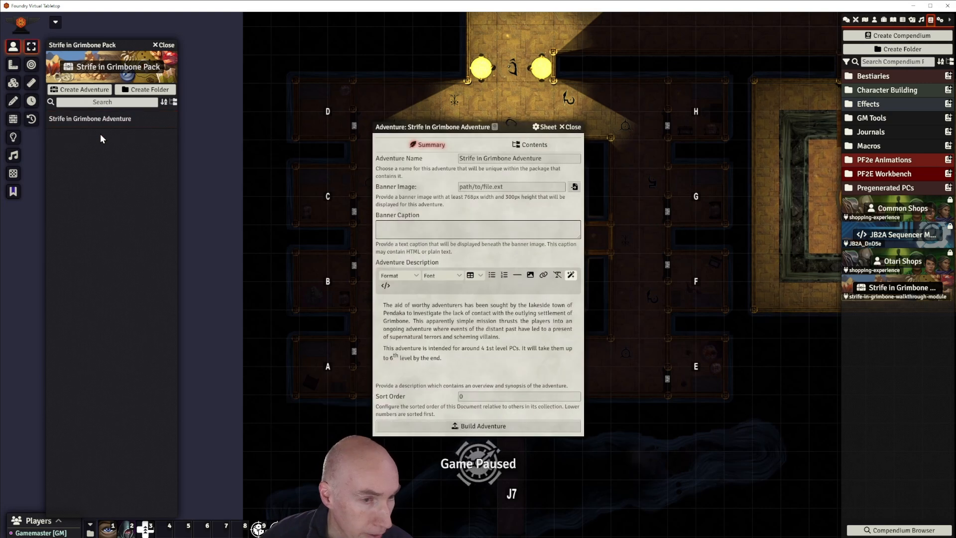
pyautogui.moveTo(477, 127); pyautogui.dragTo(514, 82)
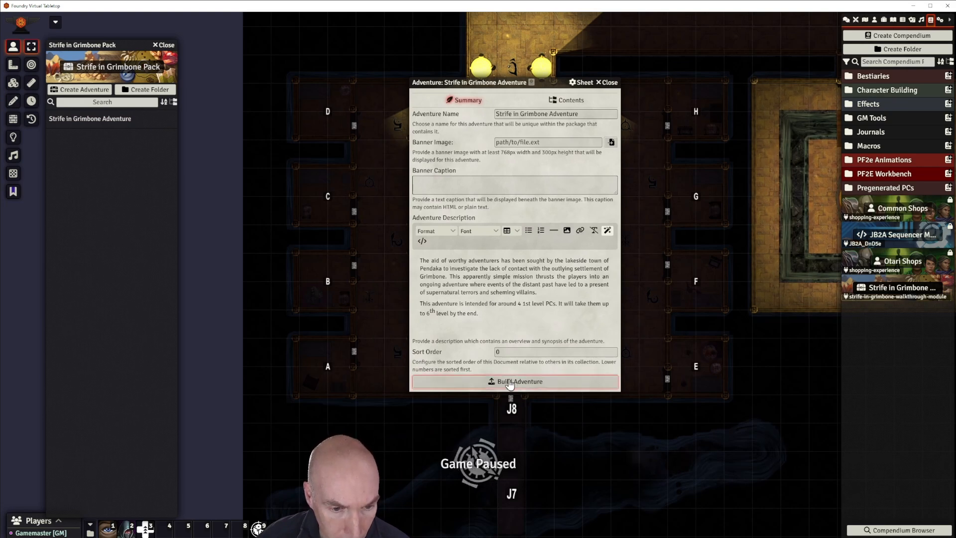
pyautogui.click(561, 104)
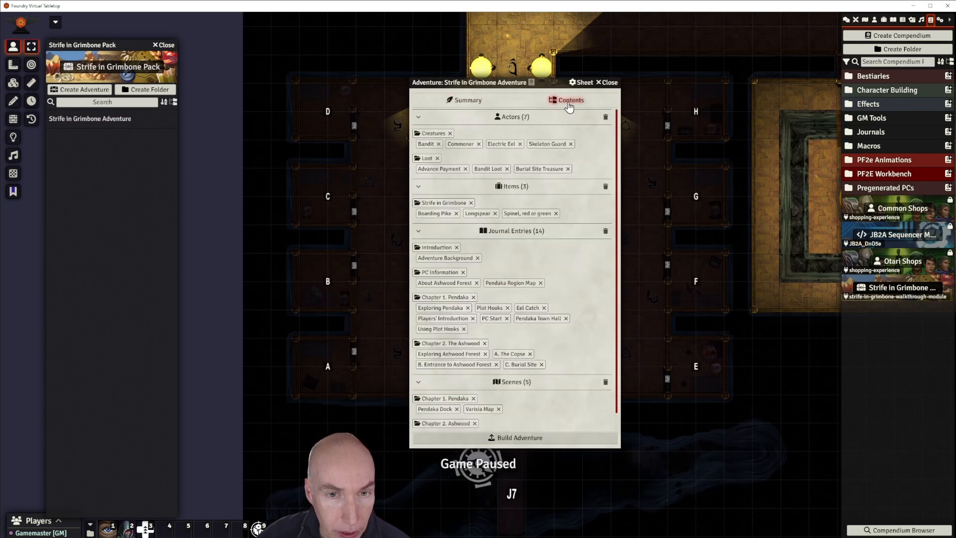
pyautogui.moveTo(530, 85); pyautogui.dragTo(545, 76)
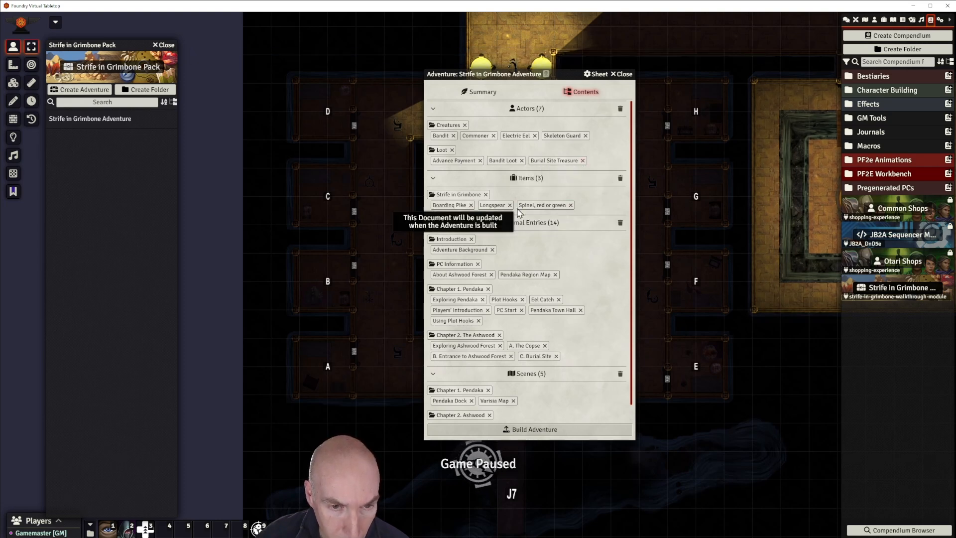
pyautogui.scroll(-1, 597, 269)
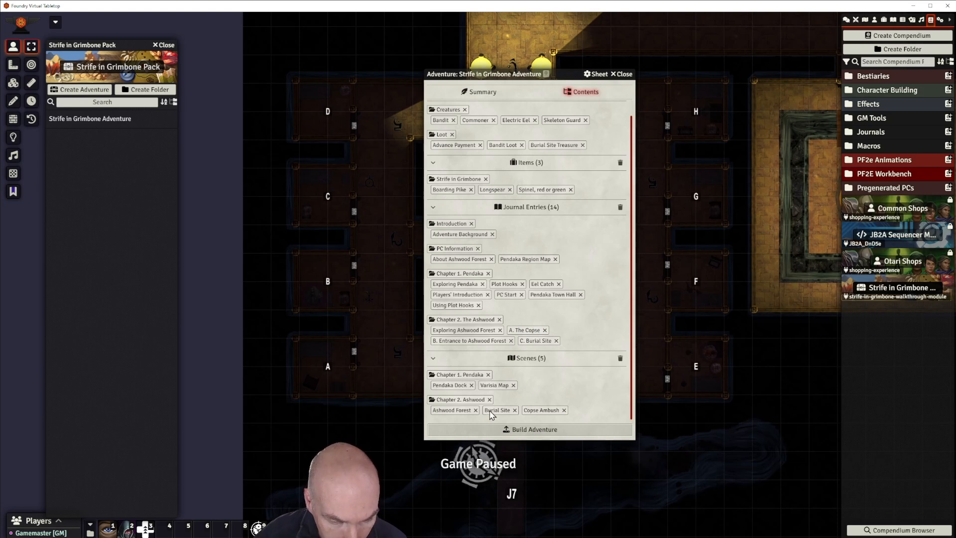
pyautogui.scroll(1, 498, 271)
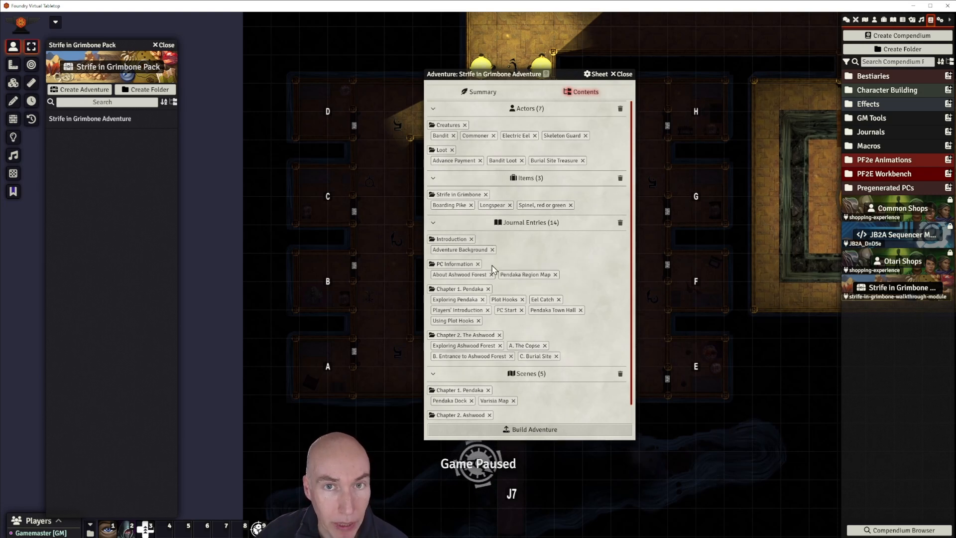
# Add the Chapter 1. Pendaka and Chapter 2. Ashwood scene folders to the adventure's contents.
pyautogui.click(866, 20)
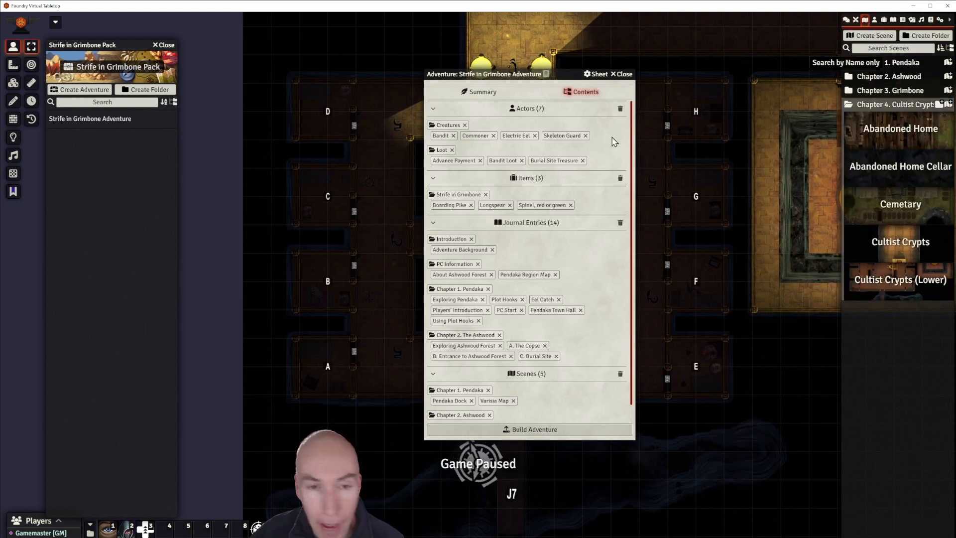
pyautogui.moveTo(517, 74); pyautogui.dragTo(549, 59)
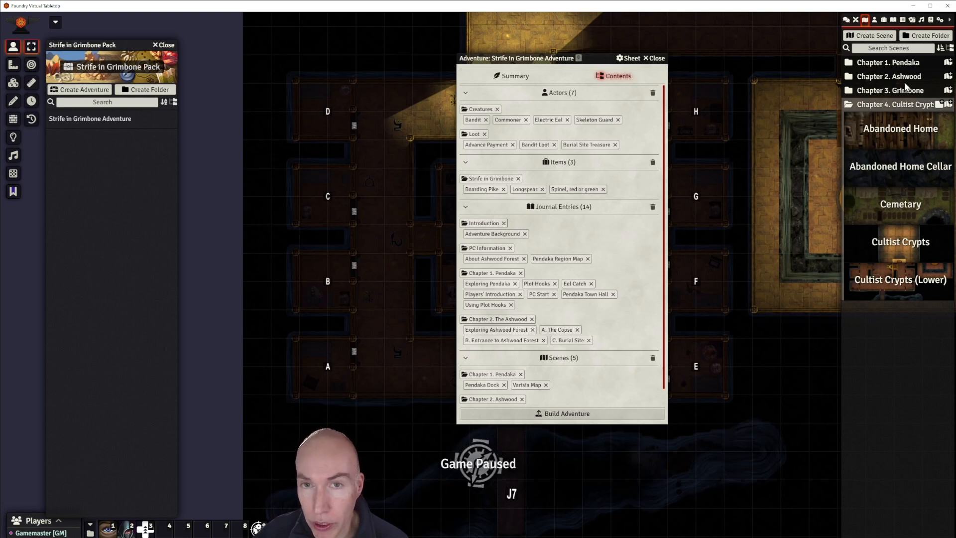
pyautogui.moveTo(890, 66); pyautogui.dragTo(574, 338)
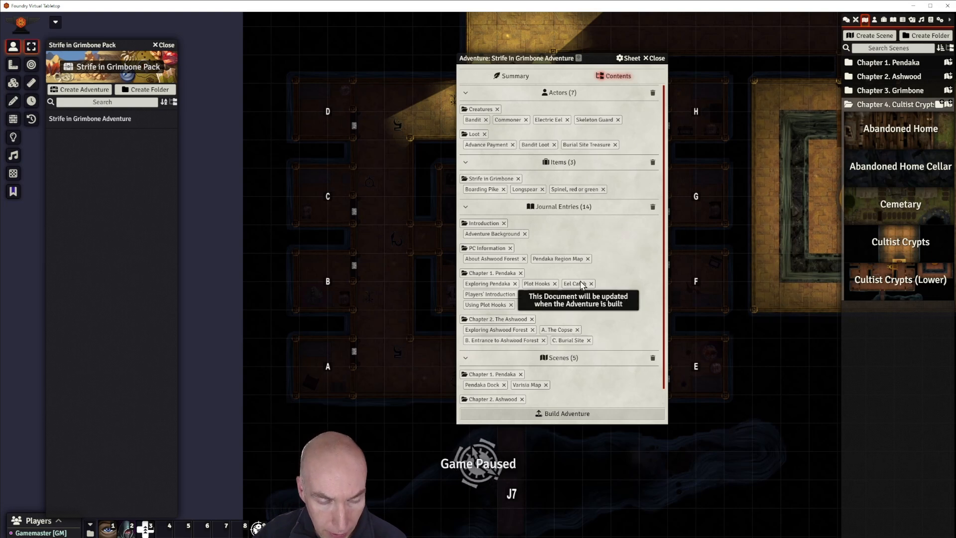
pyautogui.scroll(-1, 573, 339)
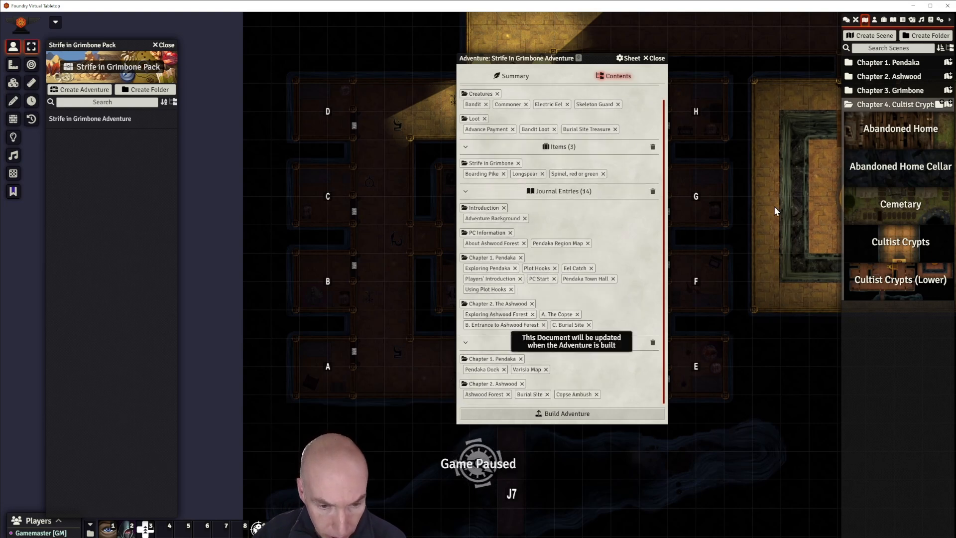
pyautogui.moveTo(910, 80); pyautogui.dragTo(561, 371)
pyautogui.scroll(-1, 586, 305)
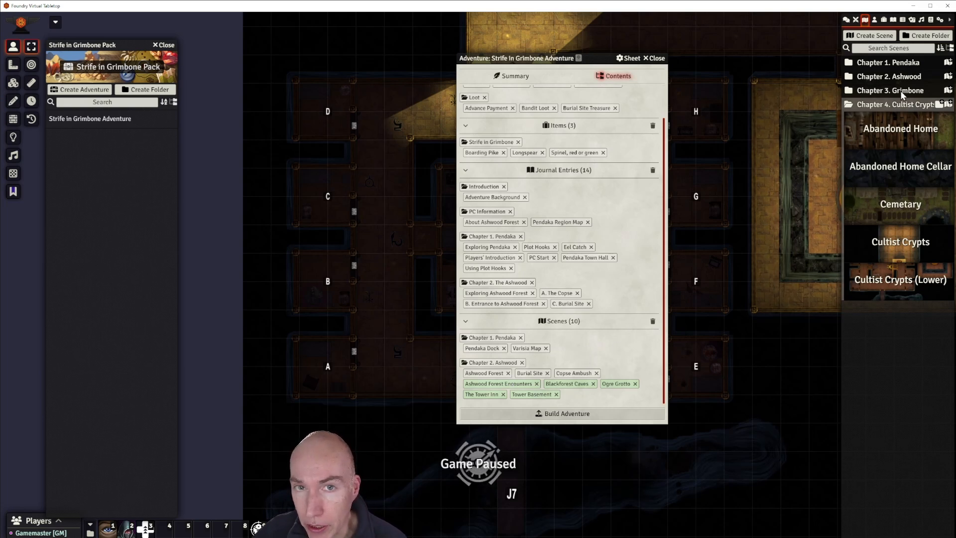
# Add the Chapter 3. Grimbone and Chapter 4. Cultist Crypts scene folders to the adventure's contents.
pyautogui.moveTo(903, 95); pyautogui.dragTo(710, 193)
pyautogui.moveTo(603, 353); pyautogui.dragTo(603, 353)
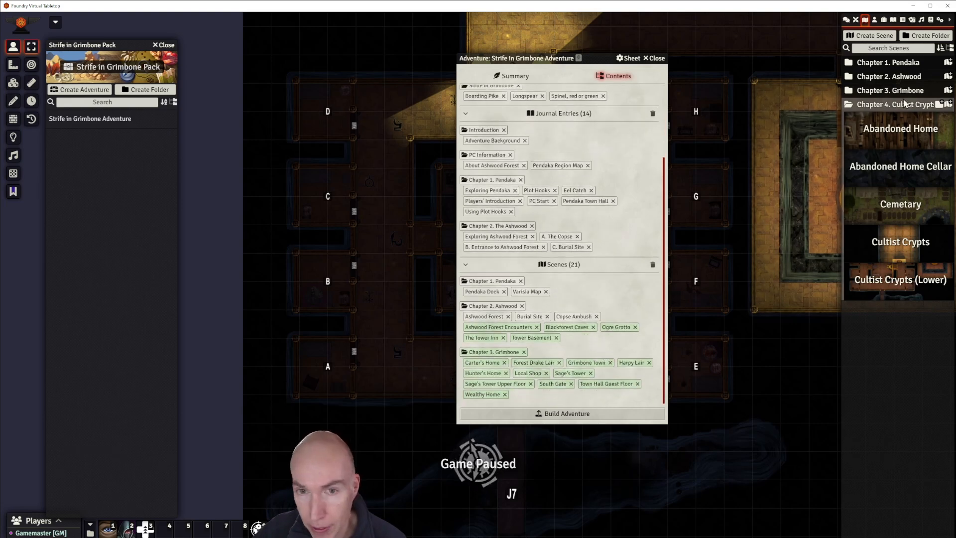
pyautogui.moveTo(914, 106); pyautogui.dragTo(556, 361)
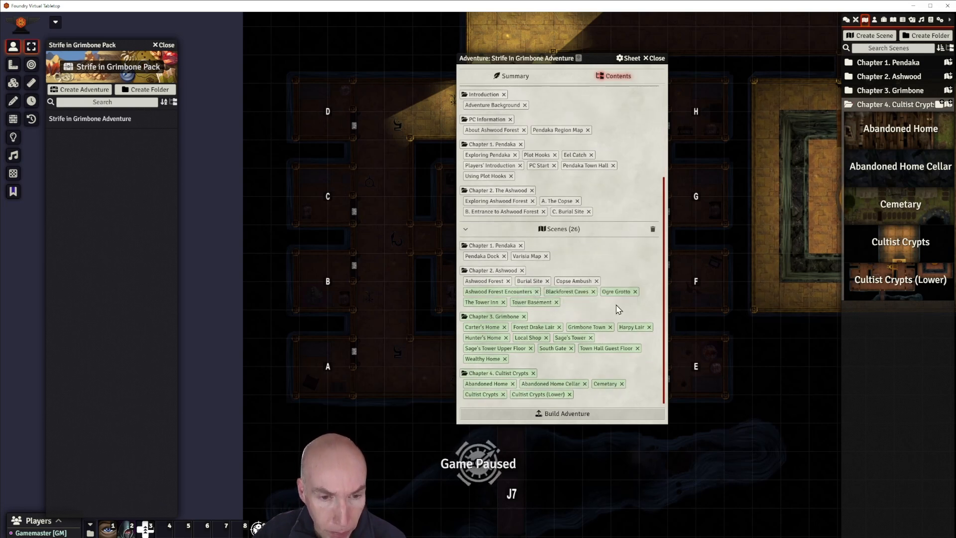
pyautogui.scroll(3, 617, 309)
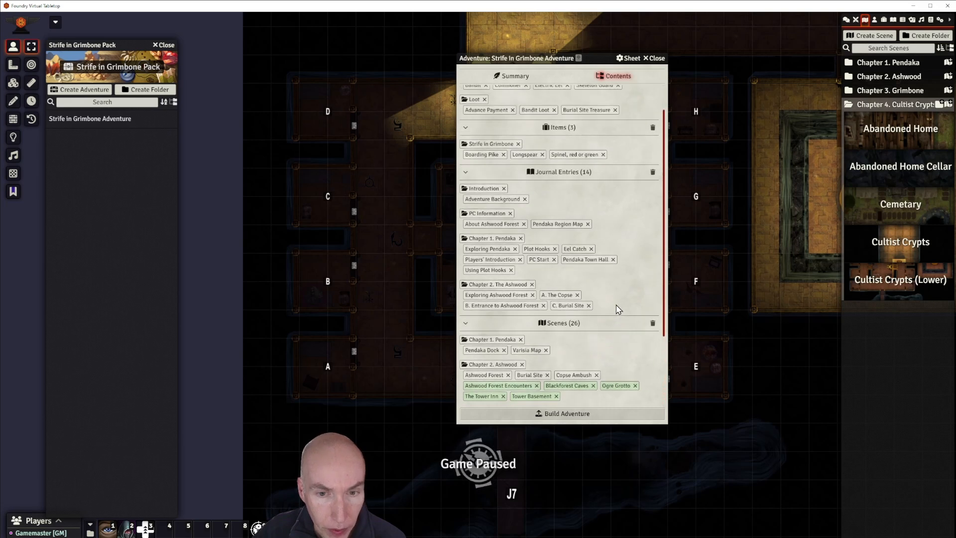
# Add the Creatures, Hazards and Loot actor folders to the adventure's contents.
pyautogui.click(875, 20)
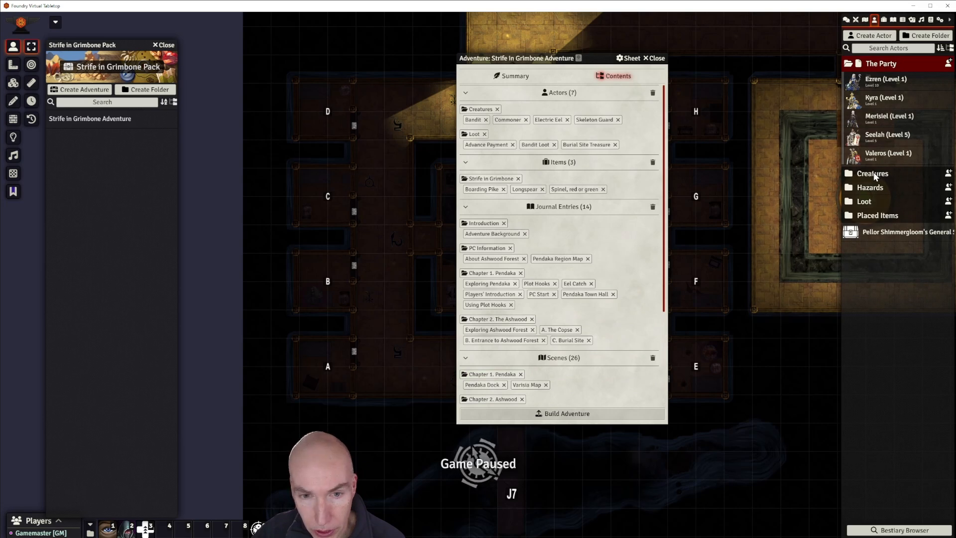
pyautogui.moveTo(873, 172); pyautogui.dragTo(561, 194)
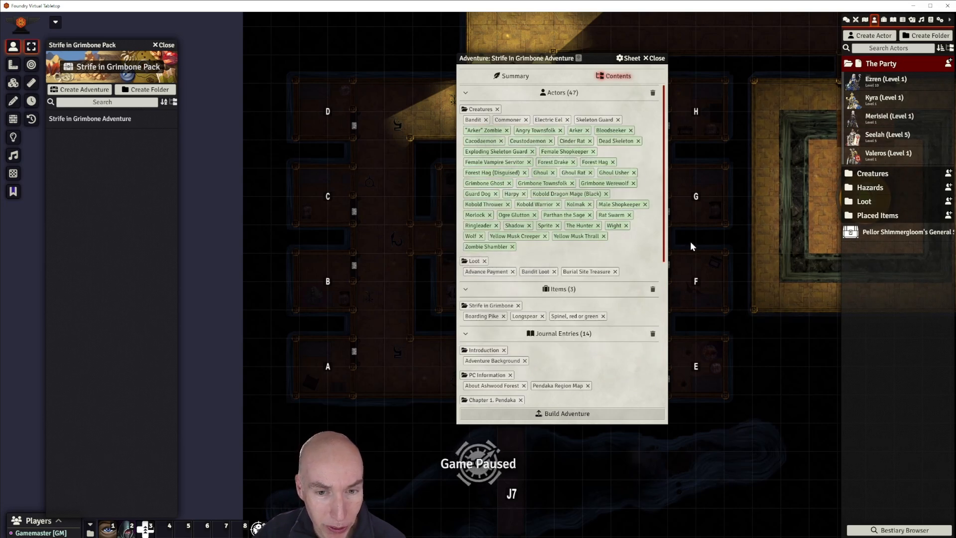
pyautogui.moveTo(878, 191); pyautogui.dragTo(598, 214)
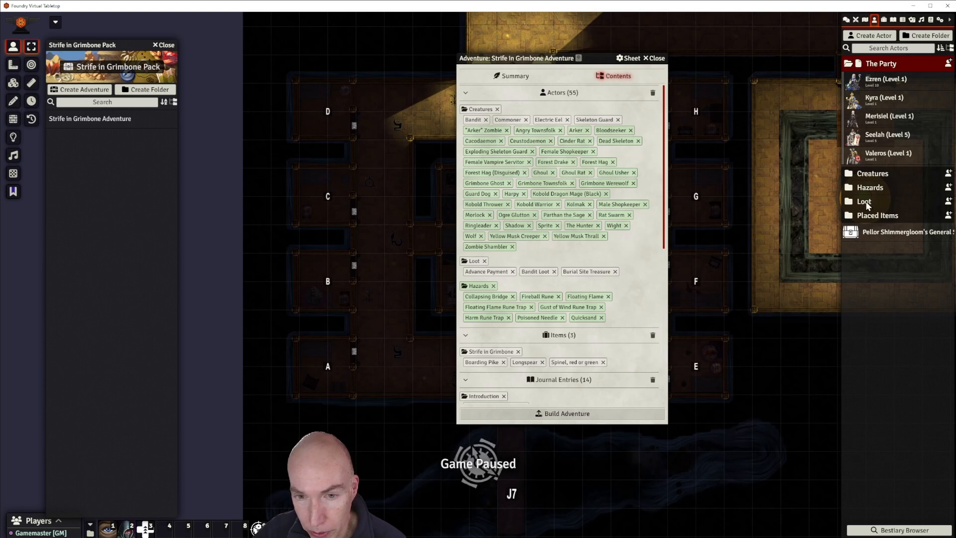
pyautogui.moveTo(862, 203); pyautogui.dragTo(498, 232)
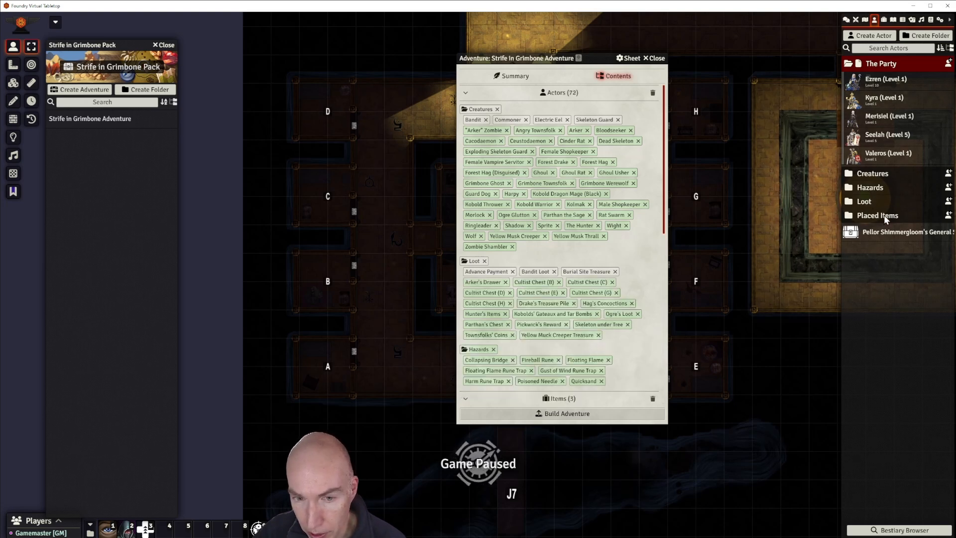
# Add the Placed Items actor folder and the Strife in Grimbone item folder to the adventure's contents.
pyautogui.click(865, 217)
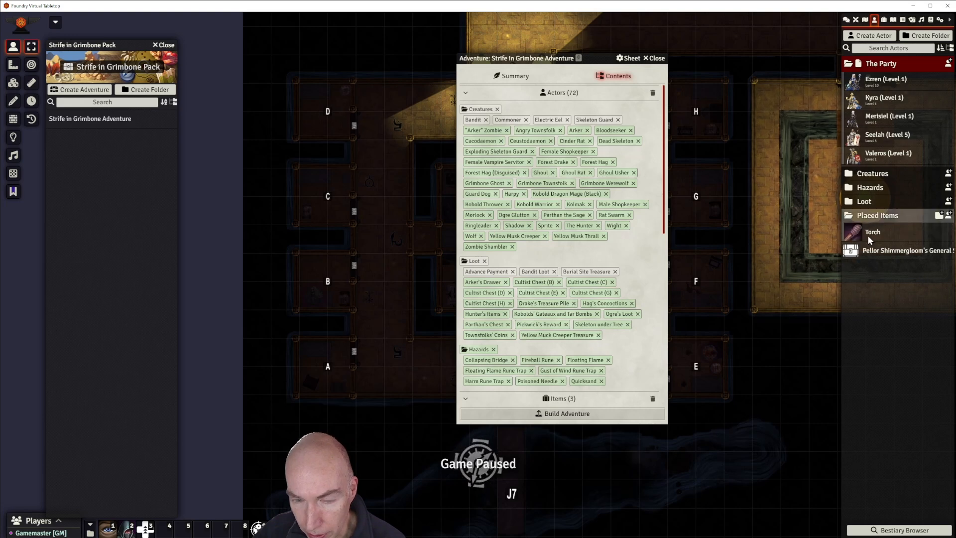
pyautogui.click(878, 215)
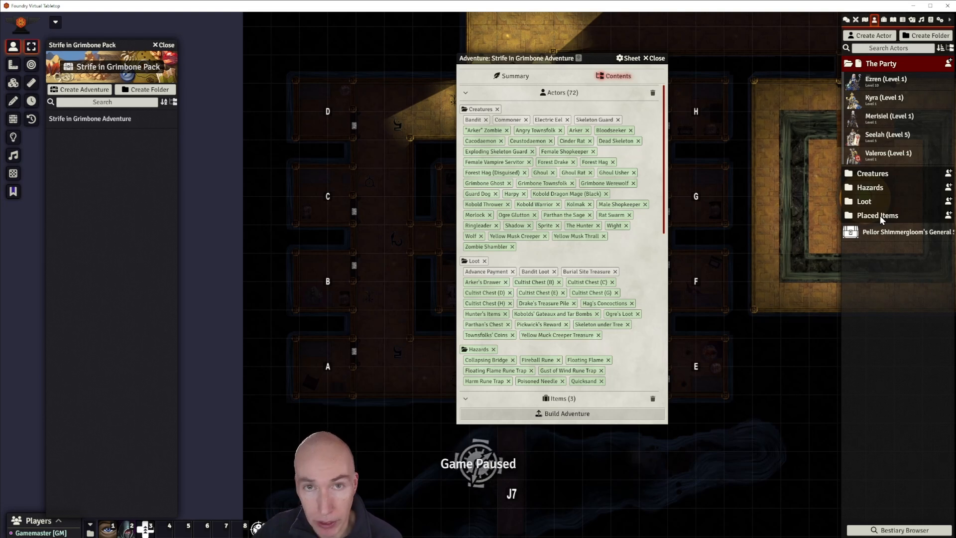
pyautogui.moveTo(880, 215); pyautogui.dragTo(680, 238)
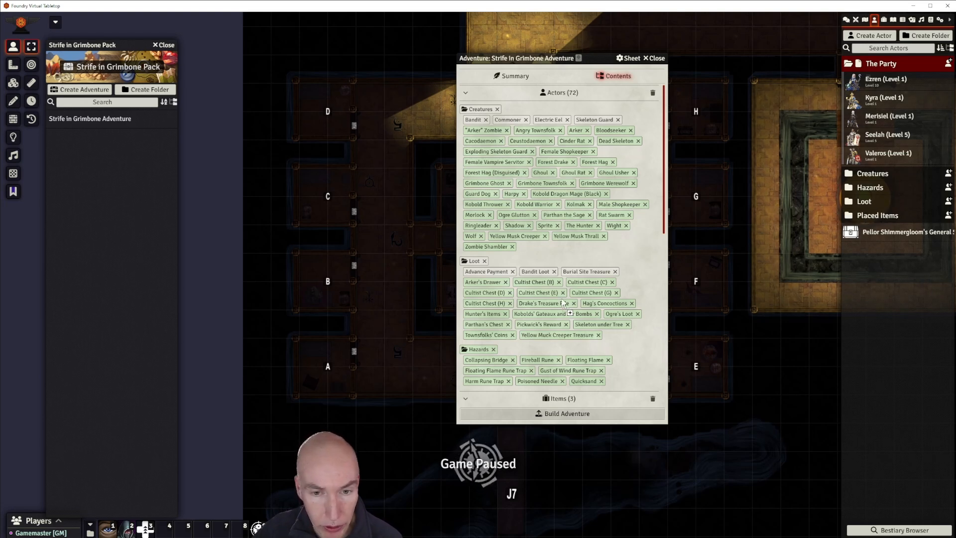
pyautogui.moveTo(564, 304); pyautogui.dragTo(566, 301)
pyautogui.scroll(-4, 593, 284)
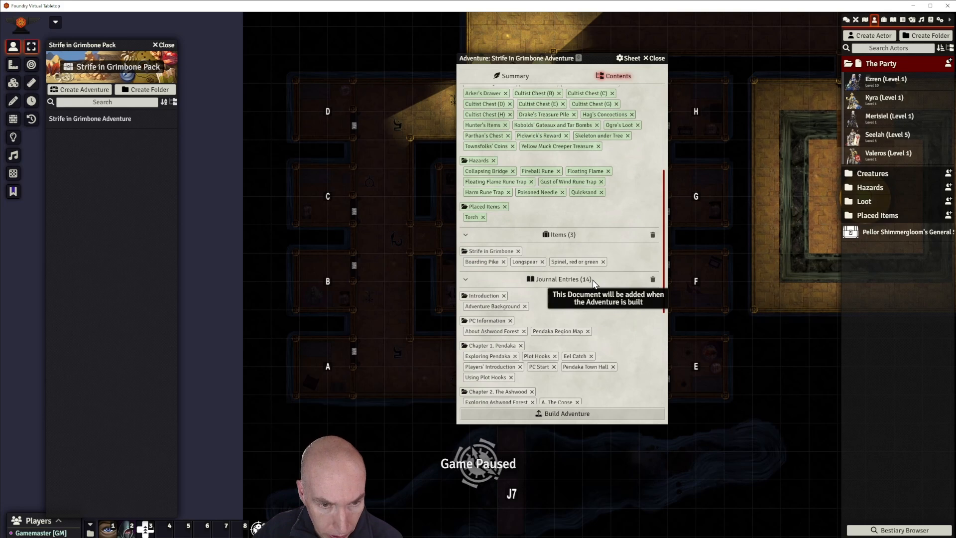
pyautogui.scroll(-1, 601, 269)
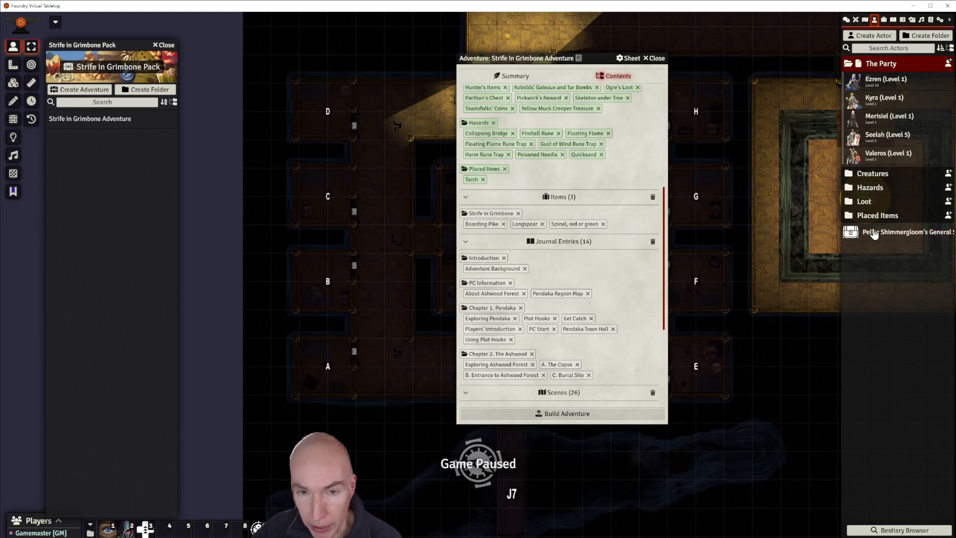
pyautogui.click(884, 20)
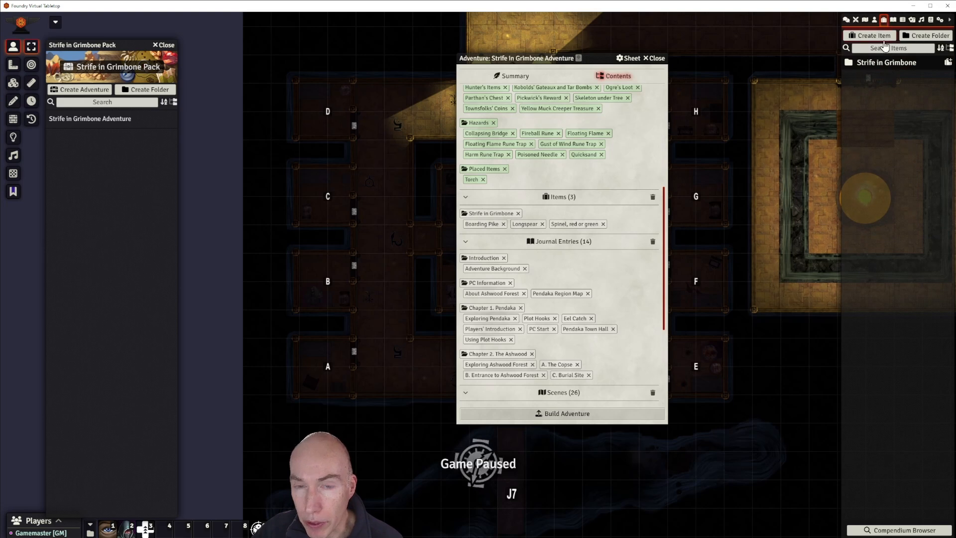
pyautogui.moveTo(889, 64); pyautogui.dragTo(568, 265)
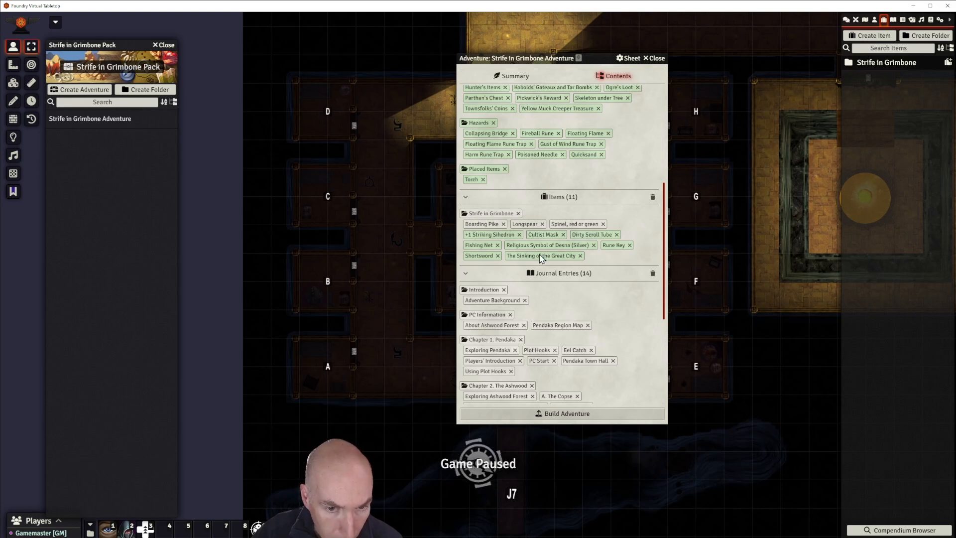
# Add the Chapter 2. The Ashwood, Chapter 3. Grimbone and Chapter 4. Cultist Crypts journal folders to the adventure's contents.
pyautogui.click(894, 20)
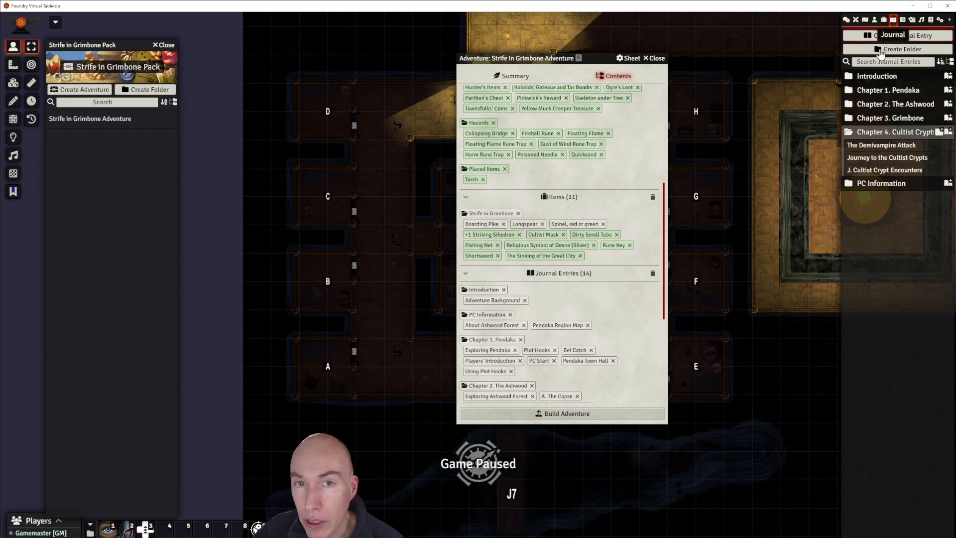
pyautogui.scroll(5, 633, 219)
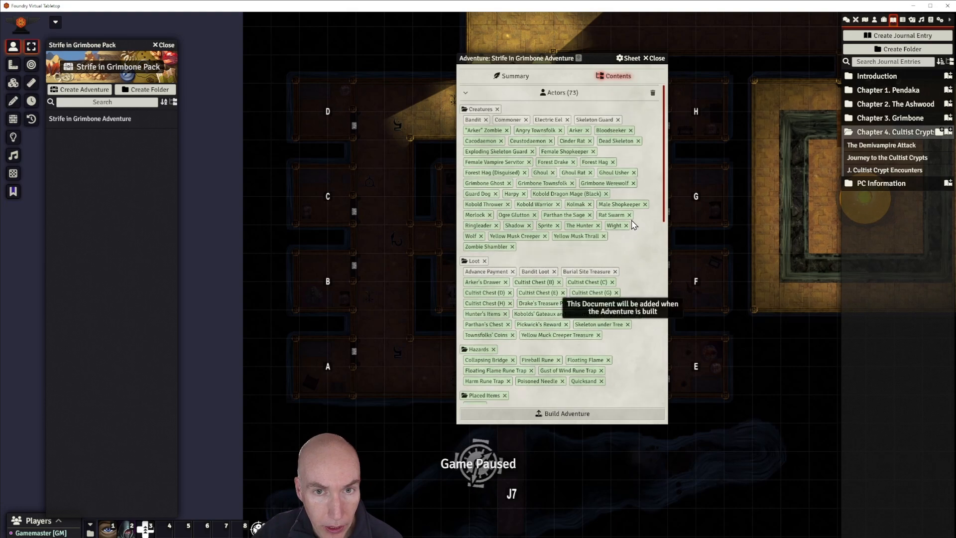
pyautogui.scroll(-10, 632, 224)
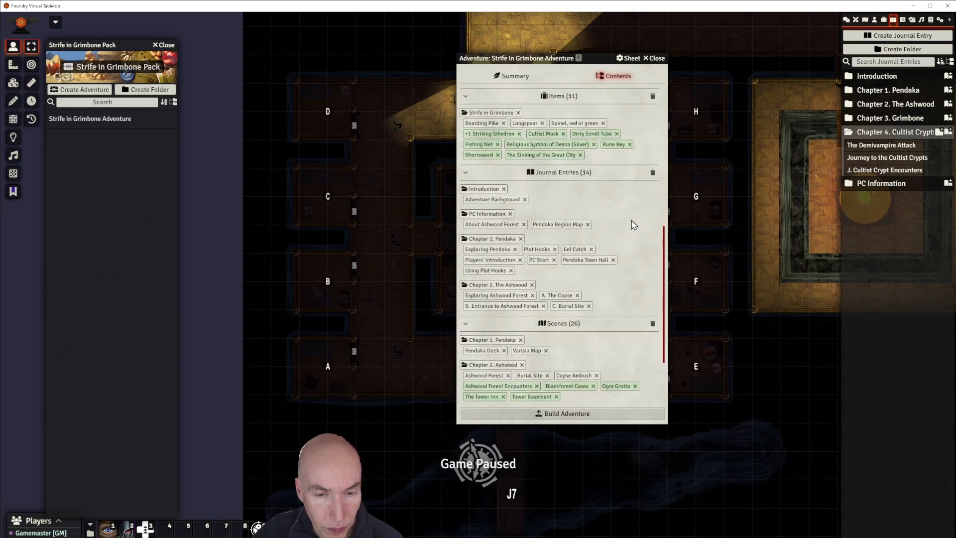
pyautogui.scroll(-4, 632, 224)
pyautogui.scroll(2, 633, 222)
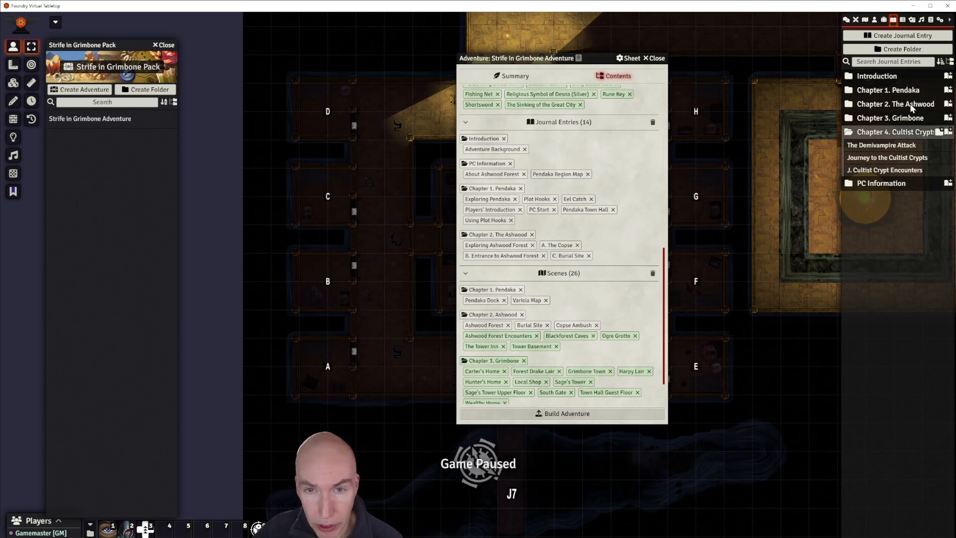
pyautogui.moveTo(914, 107); pyautogui.dragTo(597, 187)
pyautogui.scroll(-3, 598, 187)
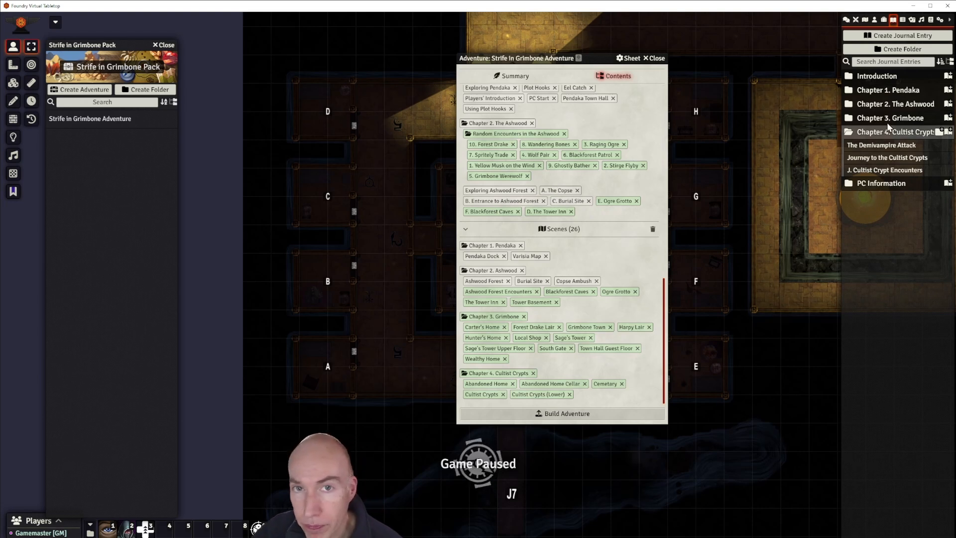
pyautogui.moveTo(908, 121); pyautogui.dragTo(567, 178)
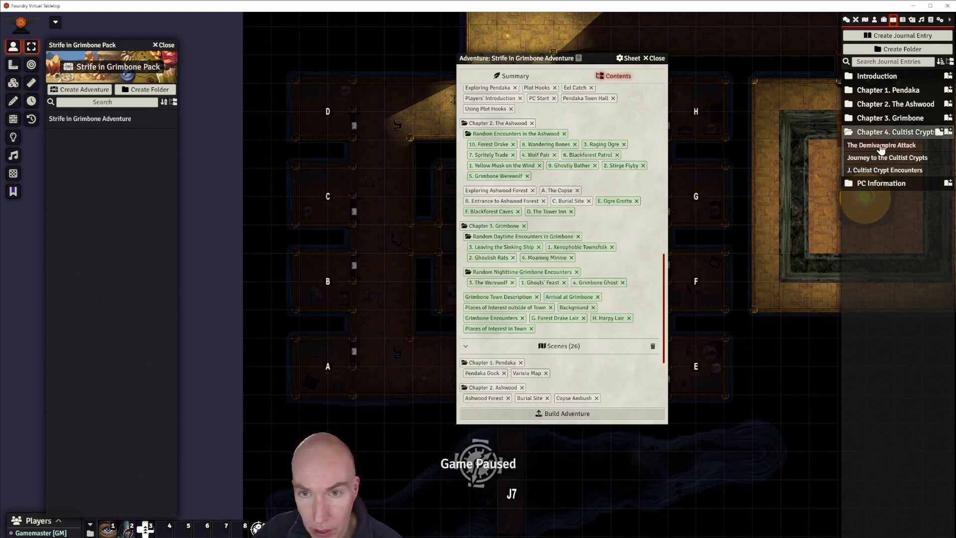
pyautogui.moveTo(901, 133); pyautogui.dragTo(583, 218)
pyautogui.scroll(-3, 583, 219)
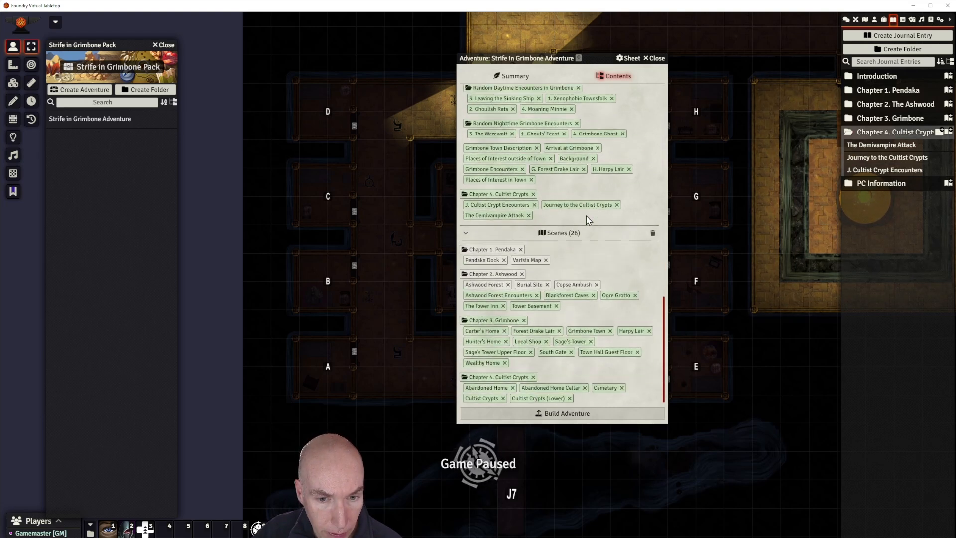
# Add the PC Information journal folder to the adventure's contents and check its Pendaka Region Map and About Ashwood Forest entries.
pyautogui.click(885, 185)
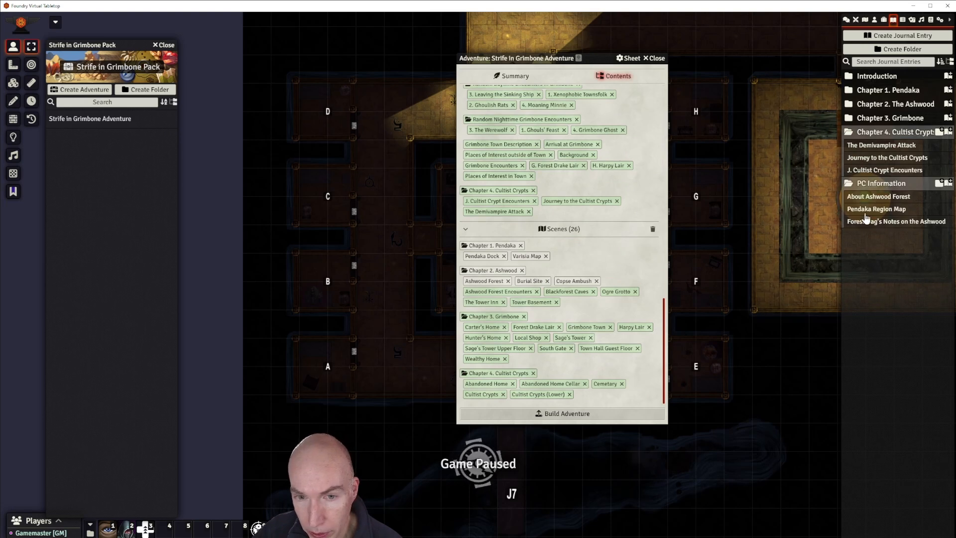
pyautogui.moveTo(888, 183); pyautogui.dragTo(594, 258)
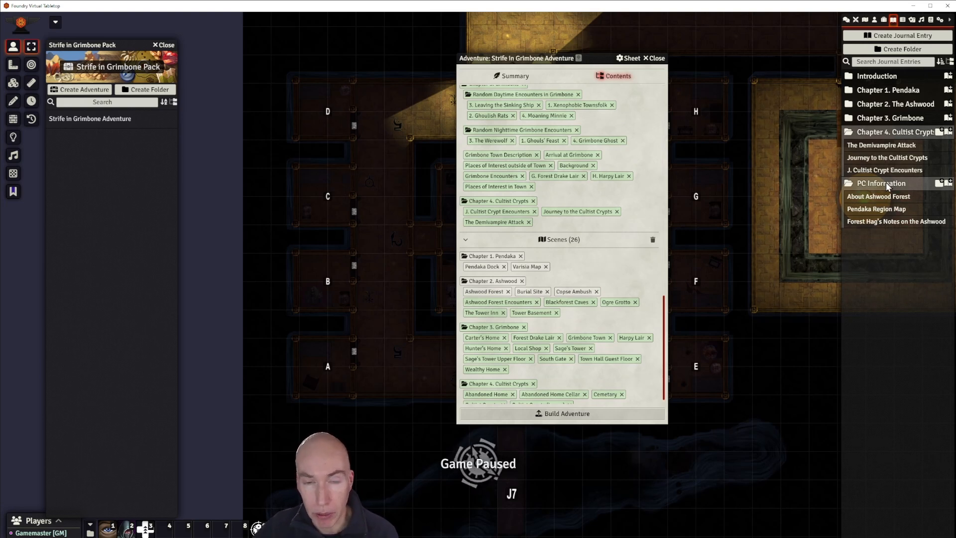
pyautogui.scroll(-1, 598, 281)
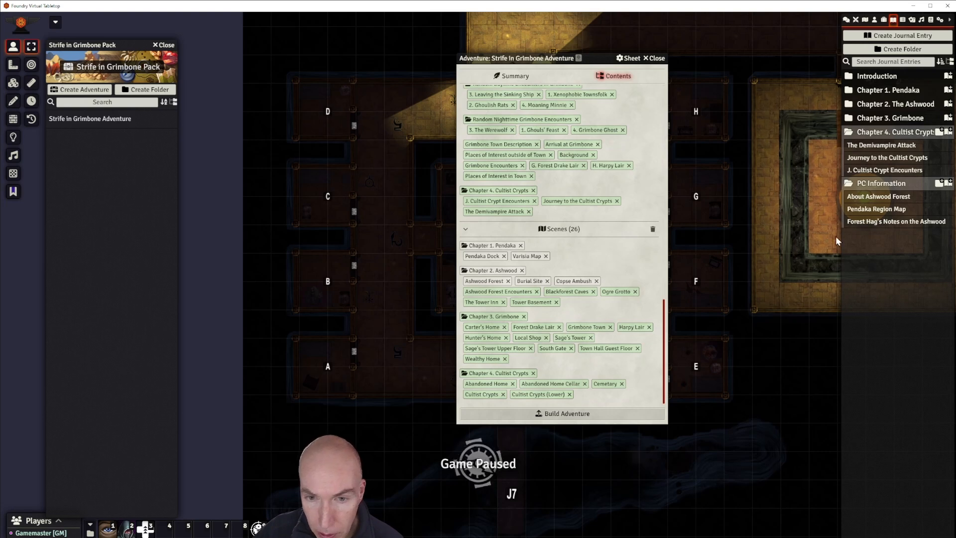
pyautogui.click(889, 210)
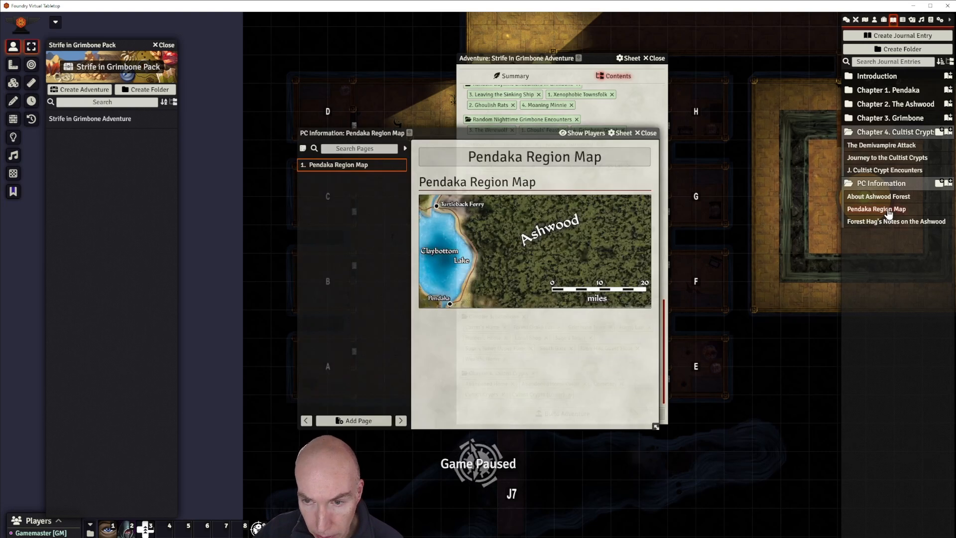
pyautogui.click(649, 134)
pyautogui.click(866, 197)
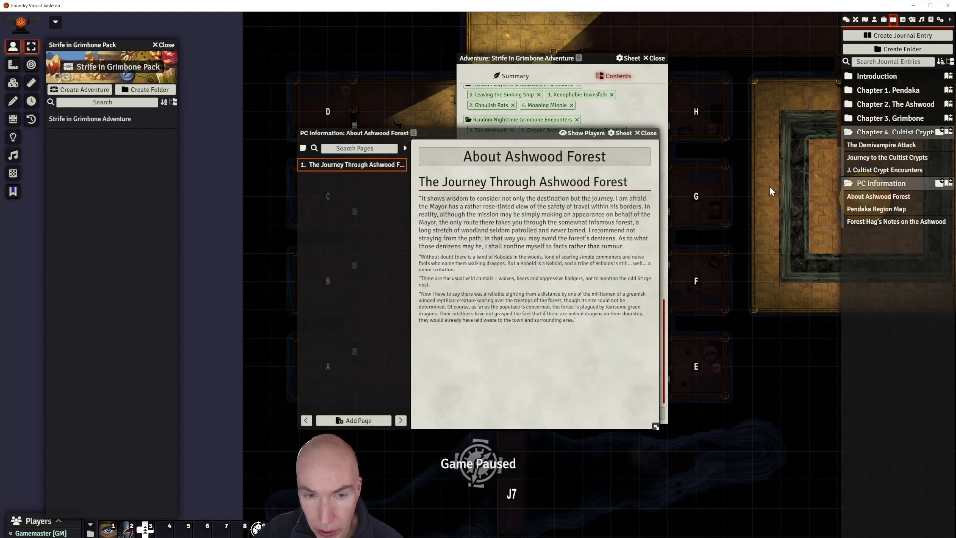
pyautogui.click(648, 133)
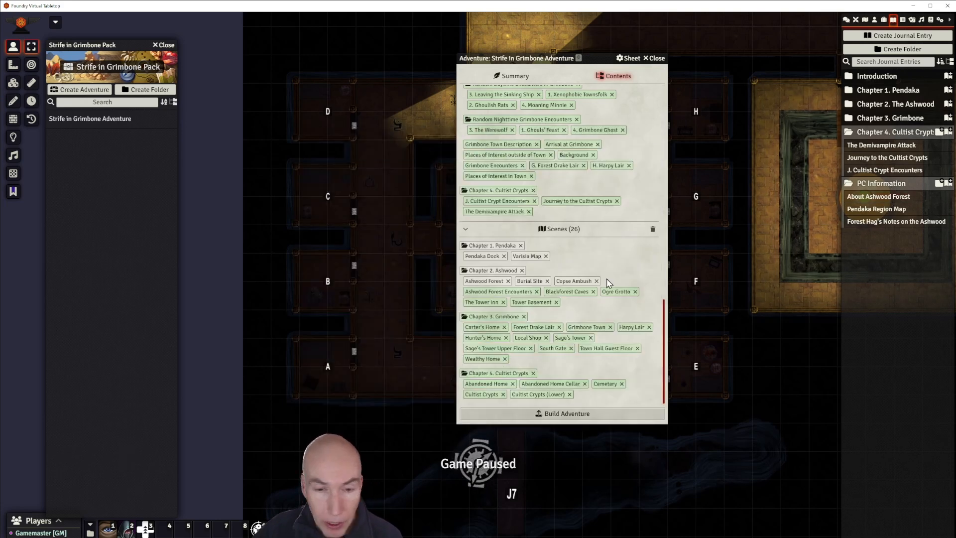
# Review the adventure's full contents list and build the adventure.
pyautogui.scroll(10, 586, 291)
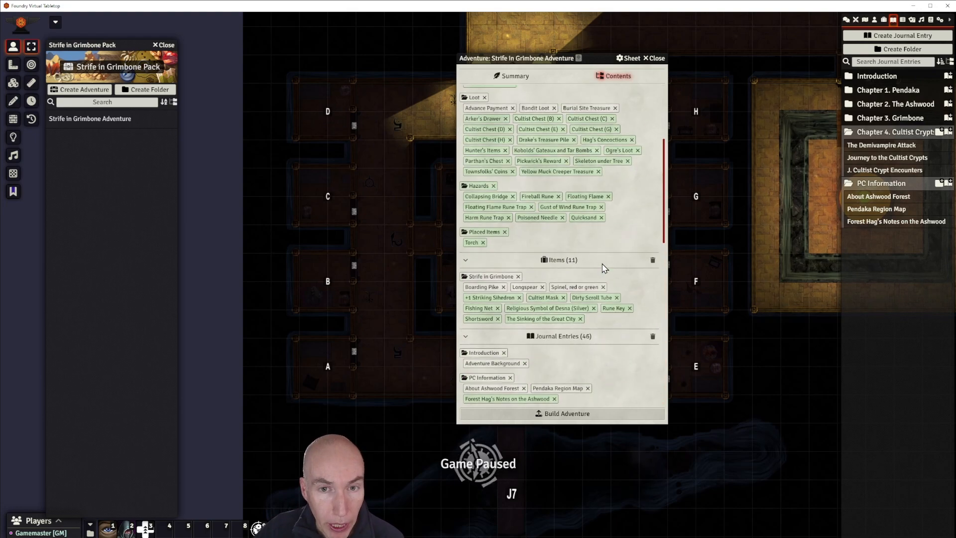
pyautogui.scroll(-10, 602, 267)
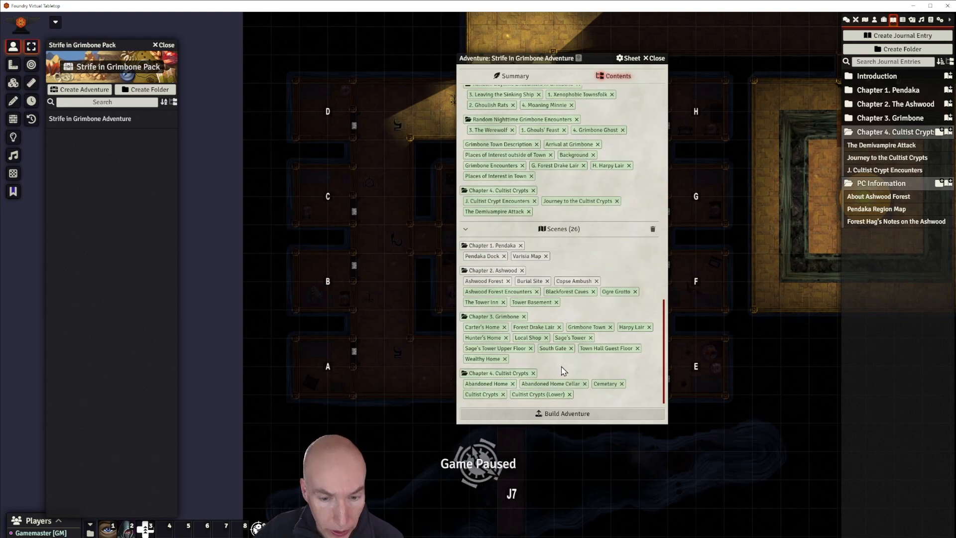
pyautogui.click(563, 415)
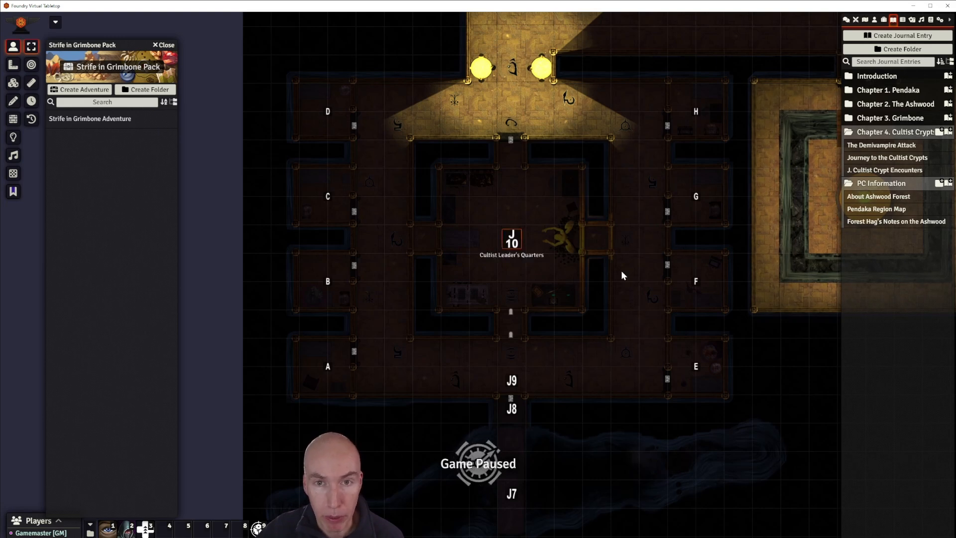
pyautogui.scroll(-4, 606, 275)
pyautogui.scroll(4, 605, 275)
pyautogui.scroll(1, 605, 277)
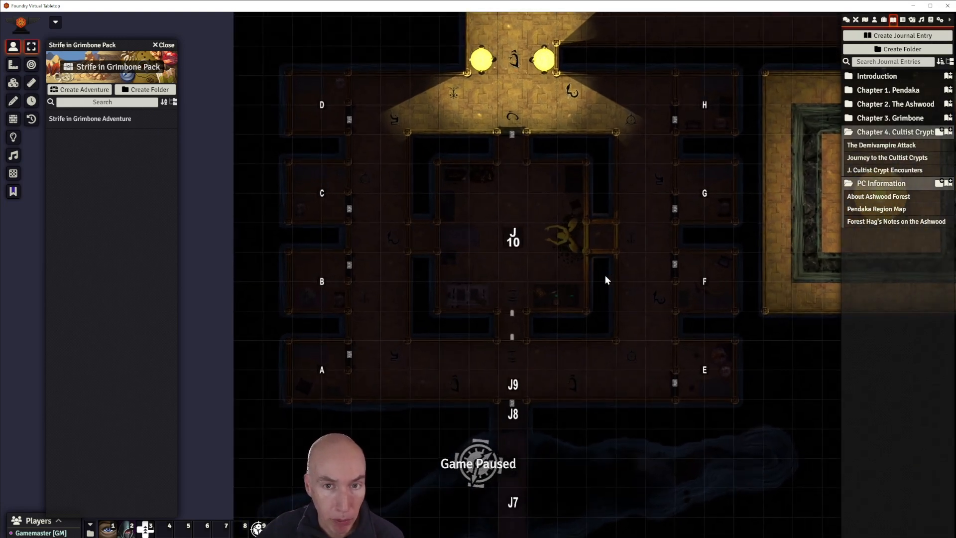
pyautogui.scroll(2, 607, 279)
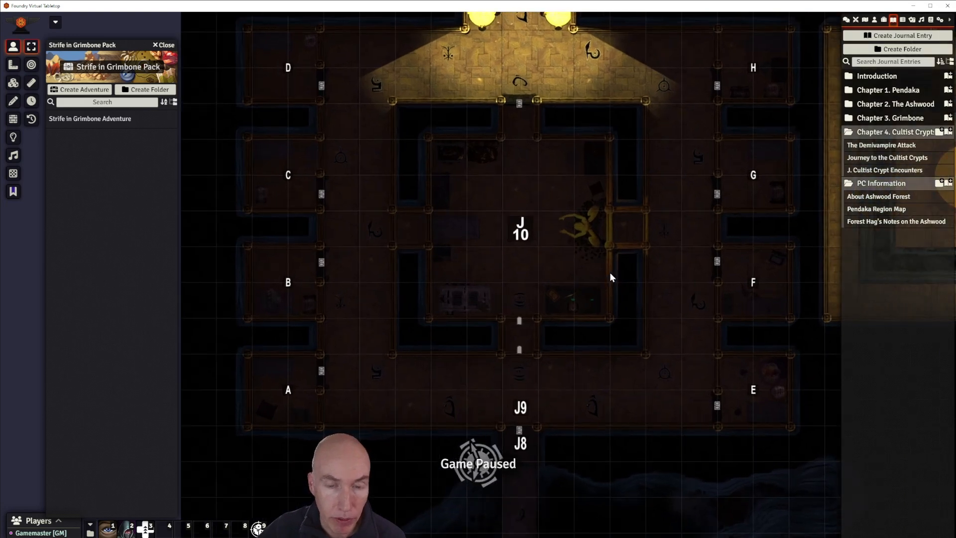
pyautogui.scroll(5, 546, 258)
pyautogui.scroll(-4, 546, 258)
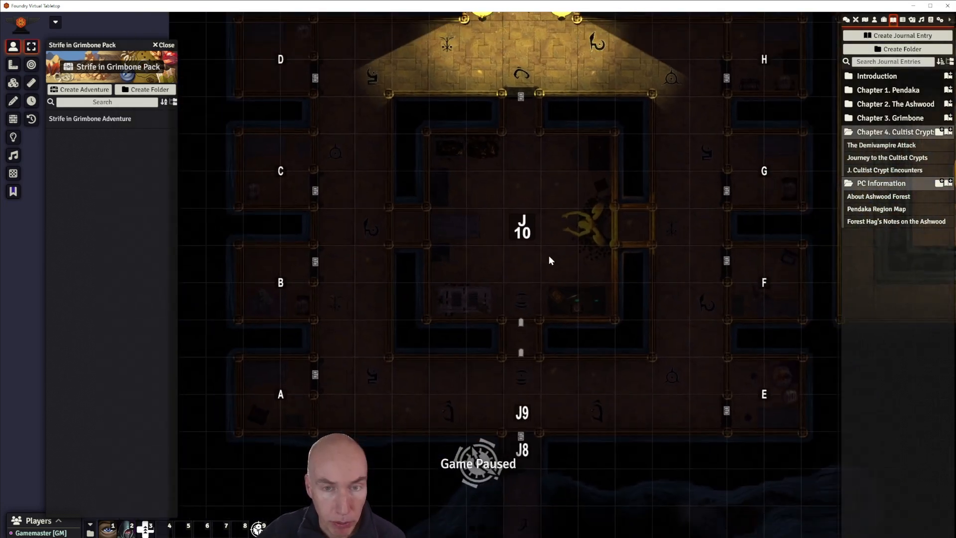
pyautogui.moveTo(678, 158); pyautogui.dragTo(646, 155)
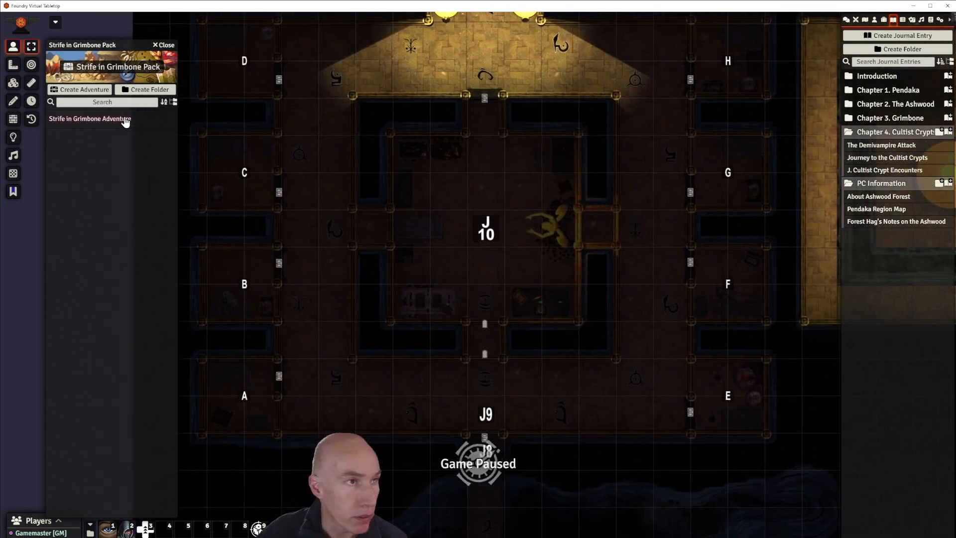
# Close the Strife in Grimbone Pack and read the Cultist Leader's Quarters page of the J. Cultist Crypt Encounters journal entry.
pyautogui.click(167, 45)
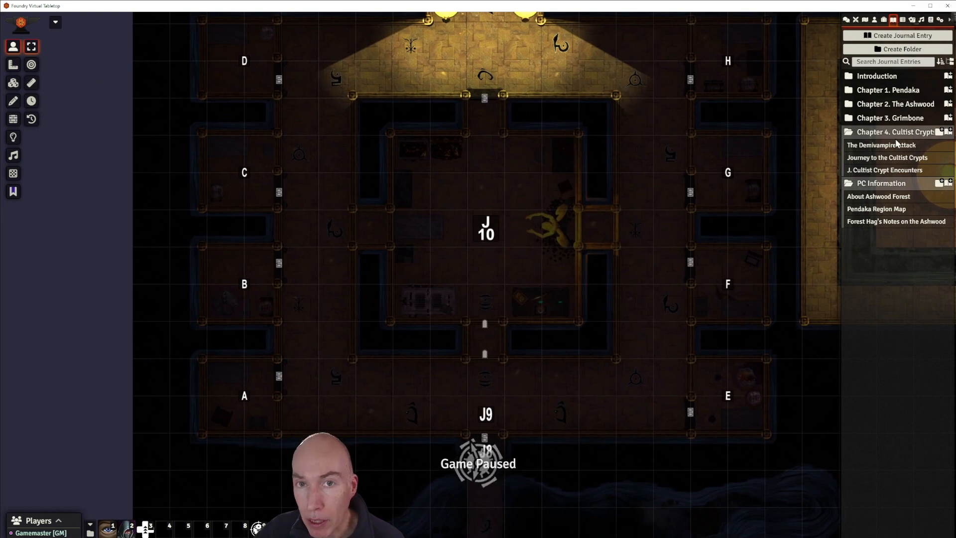
pyautogui.click(893, 171)
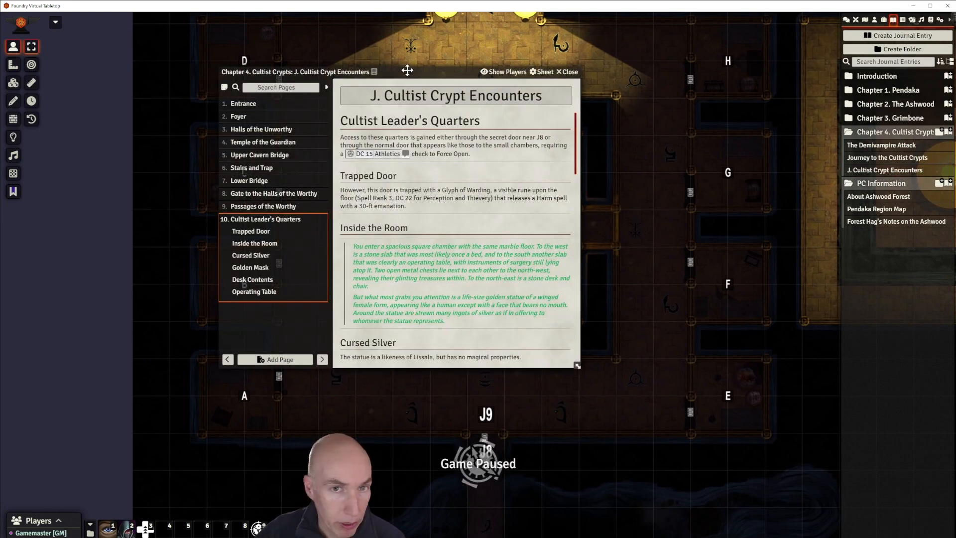
pyautogui.moveTo(408, 70); pyautogui.dragTo(244, 37)
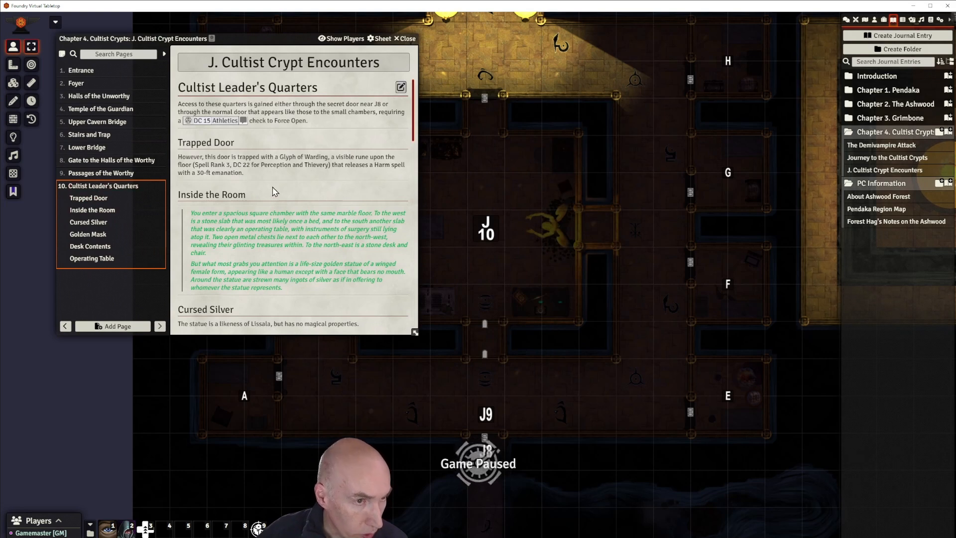
pyautogui.scroll(-3, 275, 190)
pyautogui.scroll(-1, 275, 189)
pyautogui.scroll(-1, 275, 190)
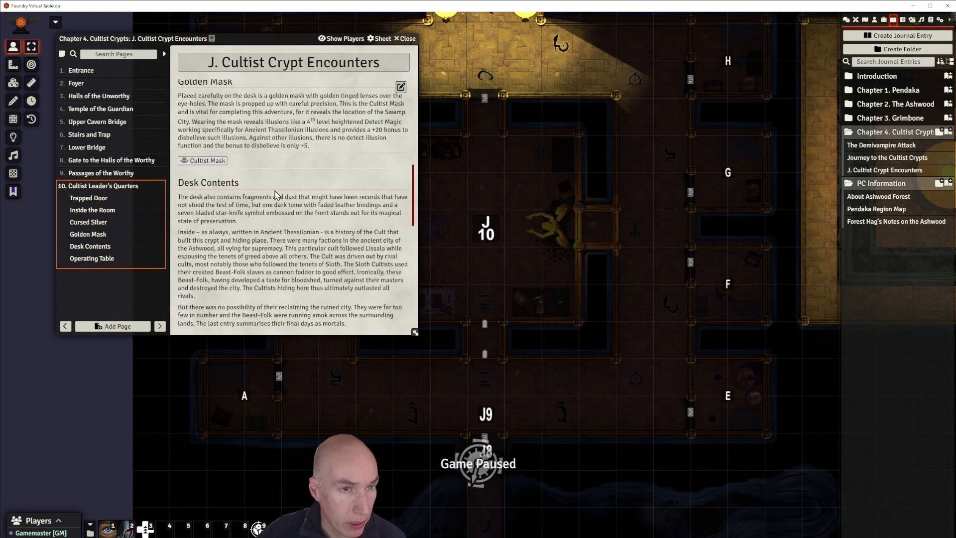
# Open the Cultist Leader's Quarters page for editing and arrange its editor beside the J. Cultist Crypt Encounters journal without overlap.
pyautogui.scroll(1, 277, 195)
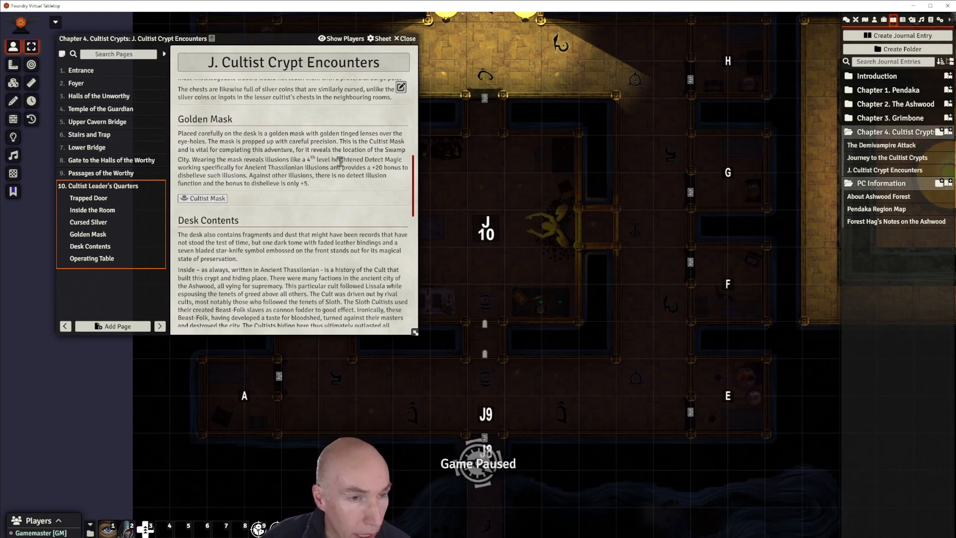
pyautogui.click(402, 88)
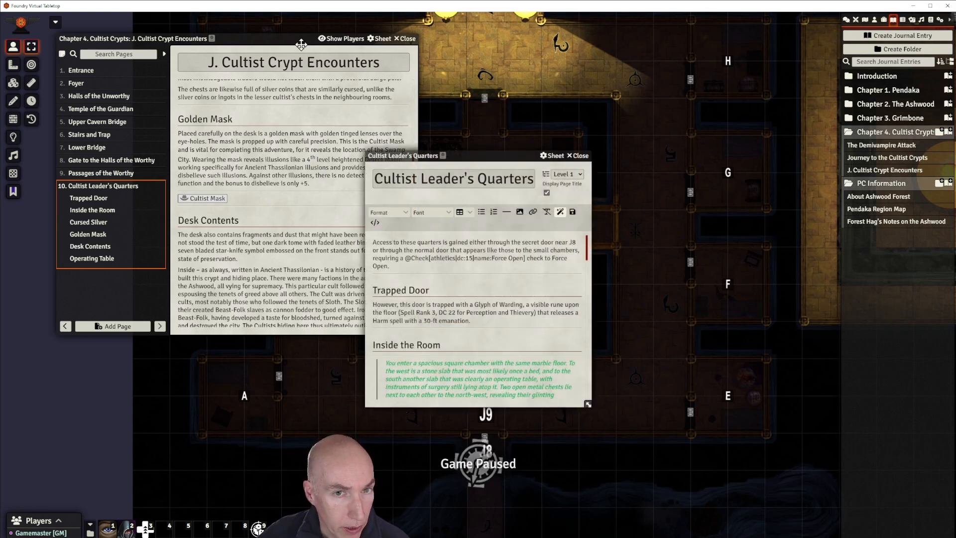
pyautogui.moveTo(295, 38); pyautogui.dragTo(785, 247)
pyautogui.moveTo(880, 508); pyautogui.dragTo(899, 509)
pyautogui.moveTo(757, 211); pyautogui.dragTo(812, 295)
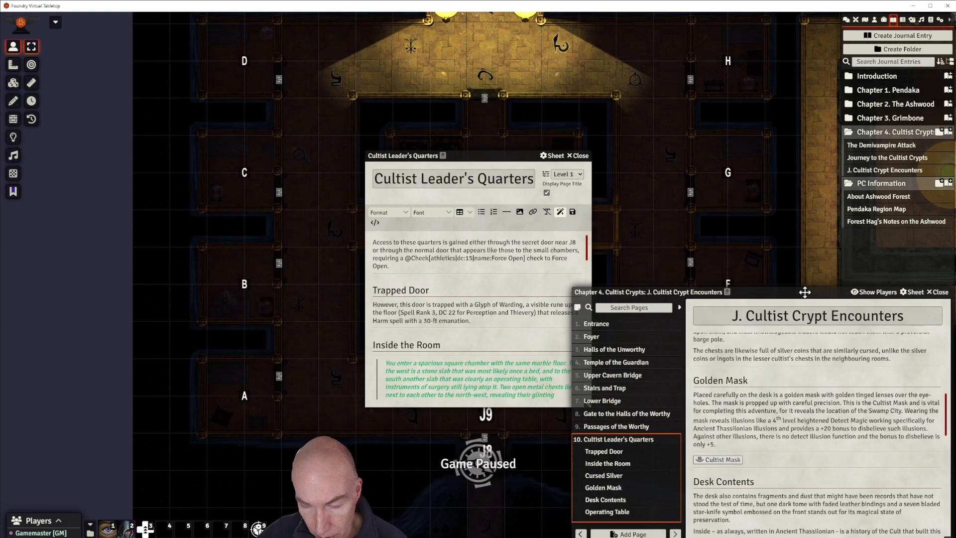
pyautogui.moveTo(474, 154); pyautogui.dragTo(717, 22)
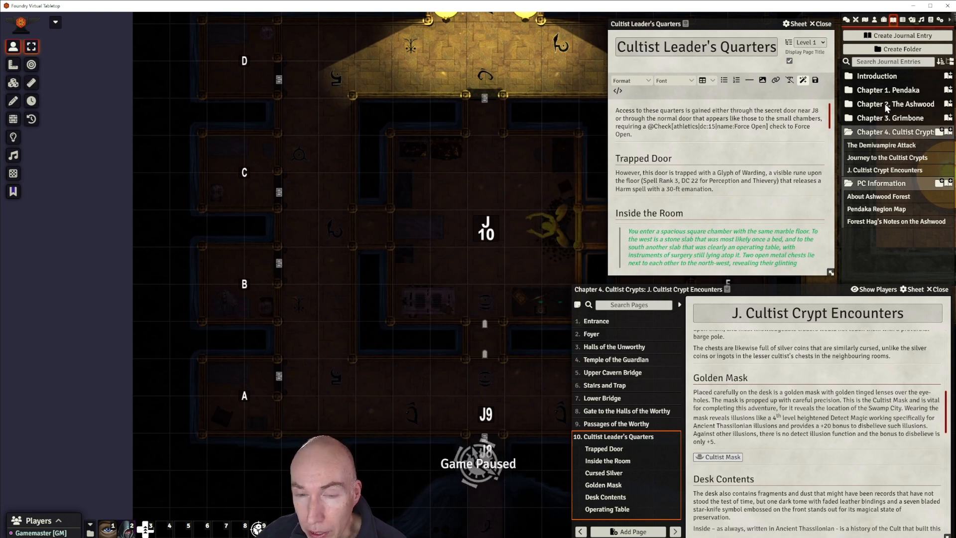
# Open the Arrival at Grimbone entry in Chapter 3. Grimbone, move it clear of the other windows and open its page for editing.
pyautogui.click(885, 118)
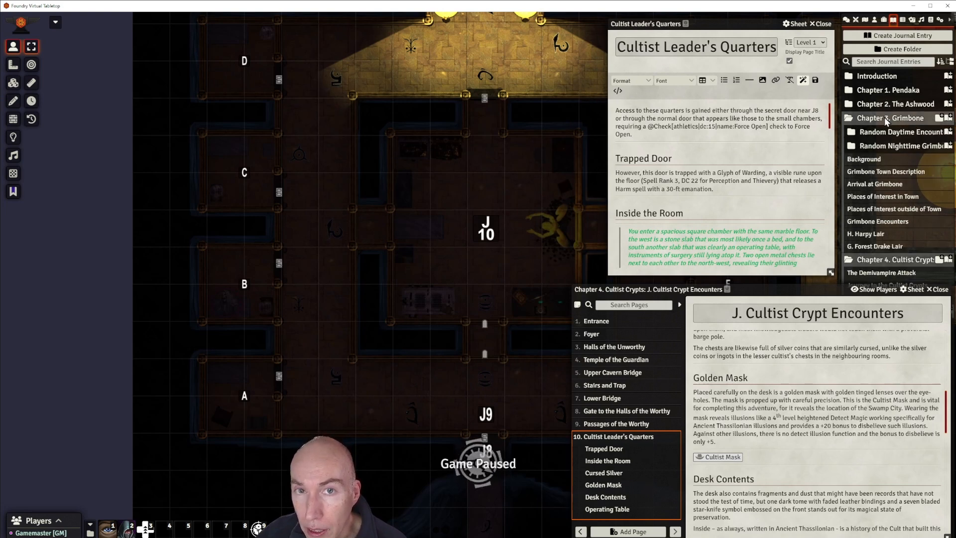
pyautogui.click(876, 183)
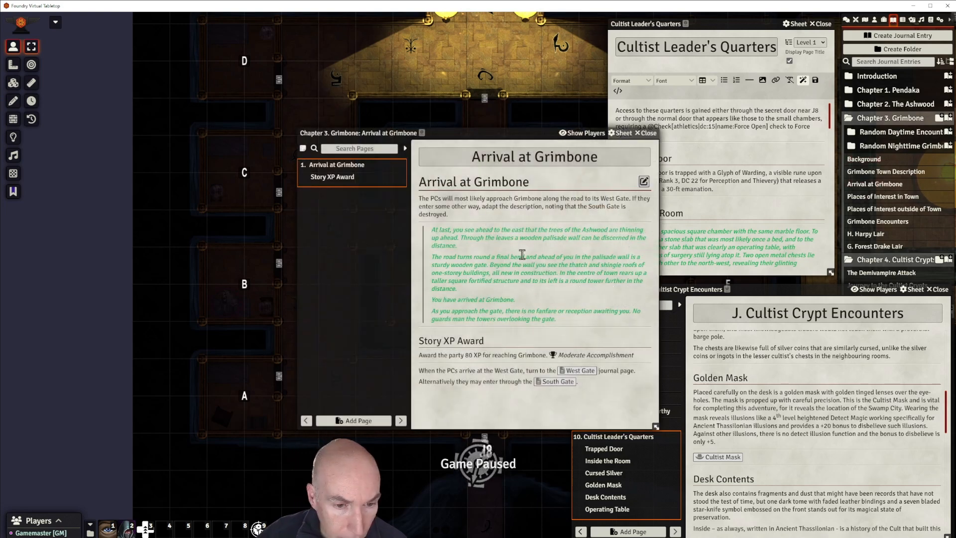
pyautogui.moveTo(523, 133); pyautogui.dragTo(236, 52)
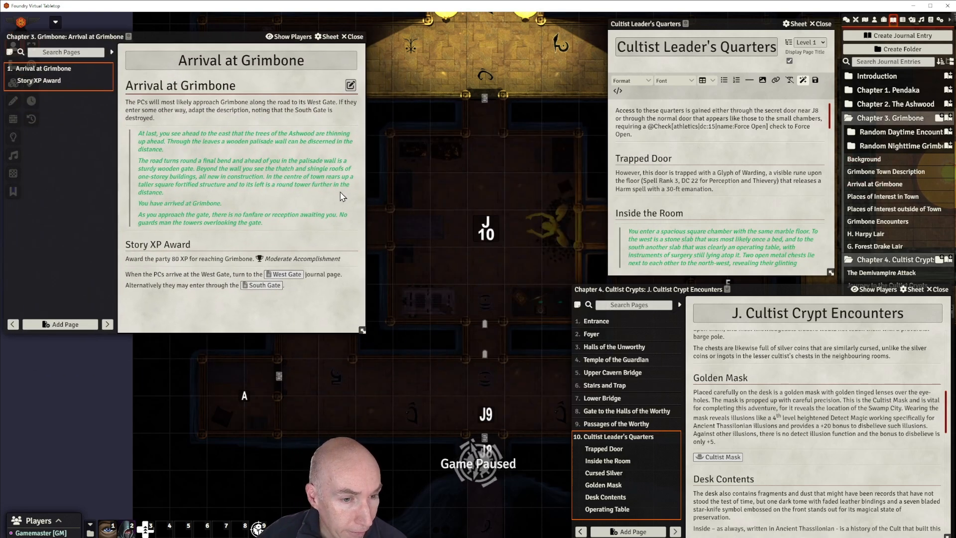
pyautogui.click(351, 85)
# Copy the Story XP Award heading and its 80 XP award line from Arrival at Grimbone, then close that page's editor and journal.
pyautogui.scroll(-3, 444, 305)
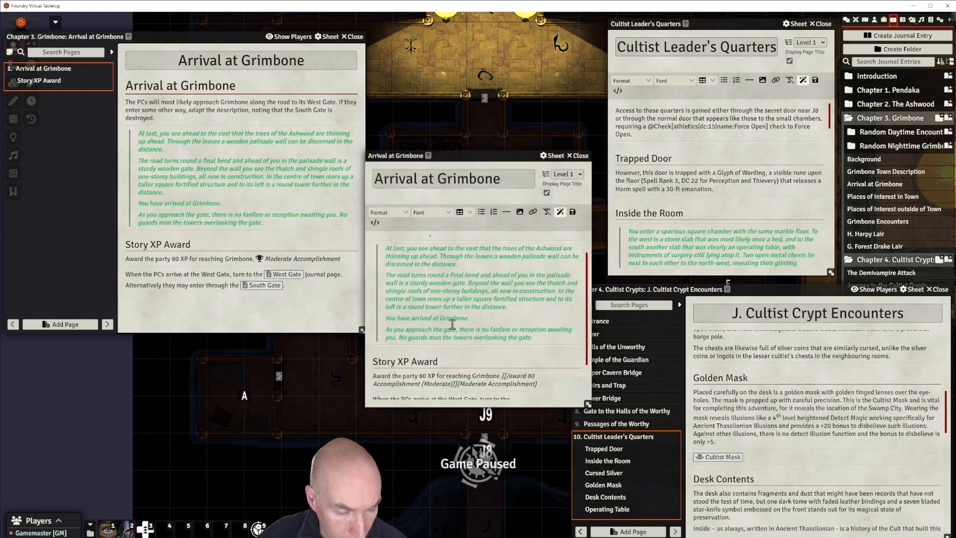
pyautogui.moveTo(375, 311); pyautogui.dragTo(577, 338)
pyautogui.hotkey('ctrl', 'c')
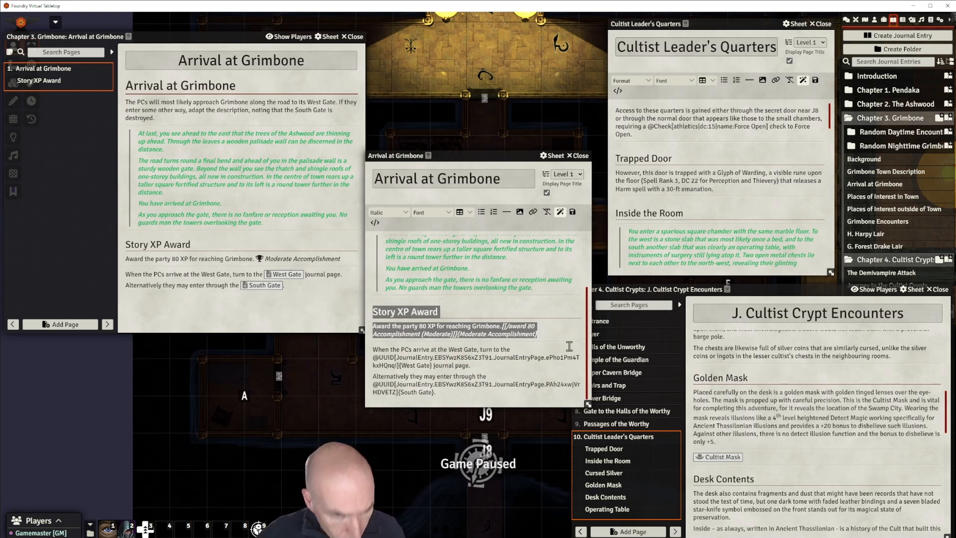
pyautogui.click(577, 155)
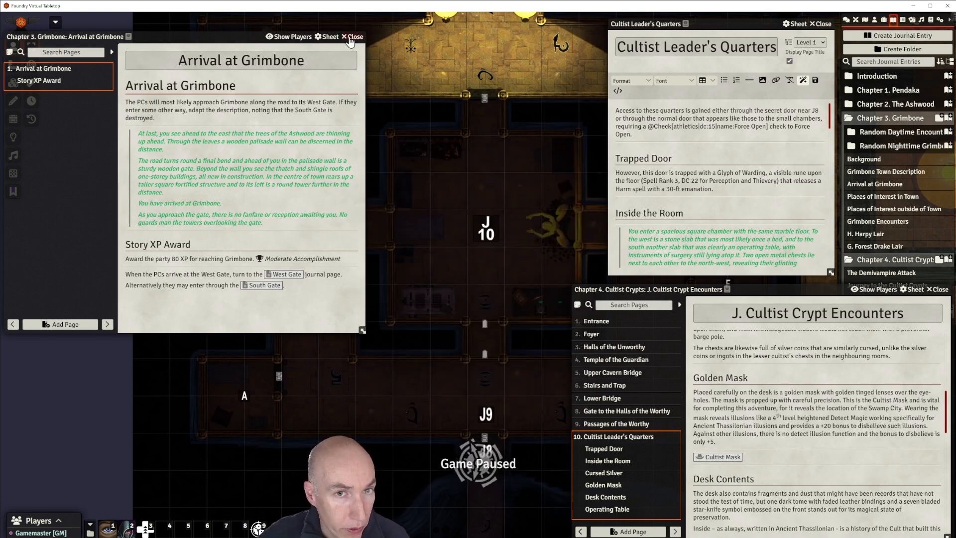
pyautogui.click(351, 37)
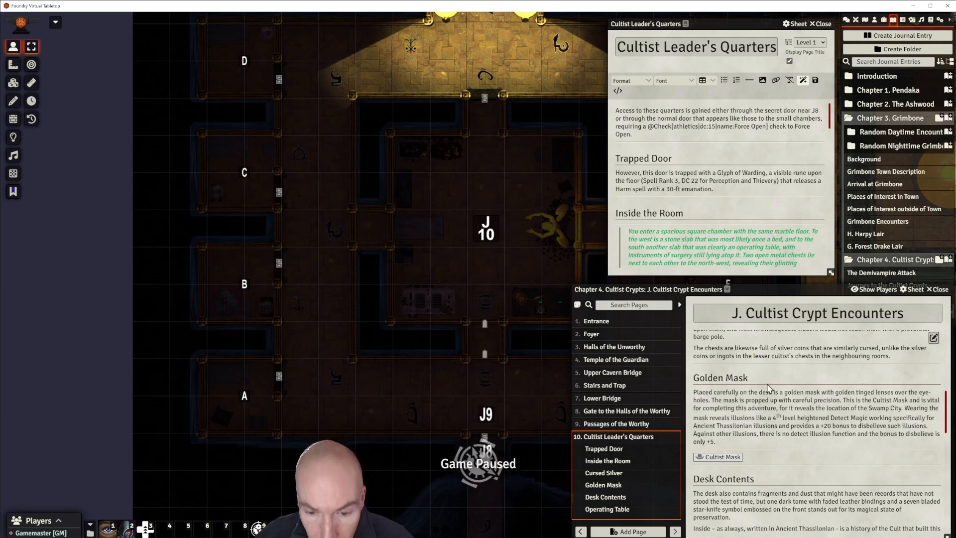
# Paste the copied Story XP Award section below the item link under Golden Mask in Cultist Leader's Quarters and save the page.
pyautogui.scroll(-2, 713, 185)
pyautogui.scroll(2, 722, 190)
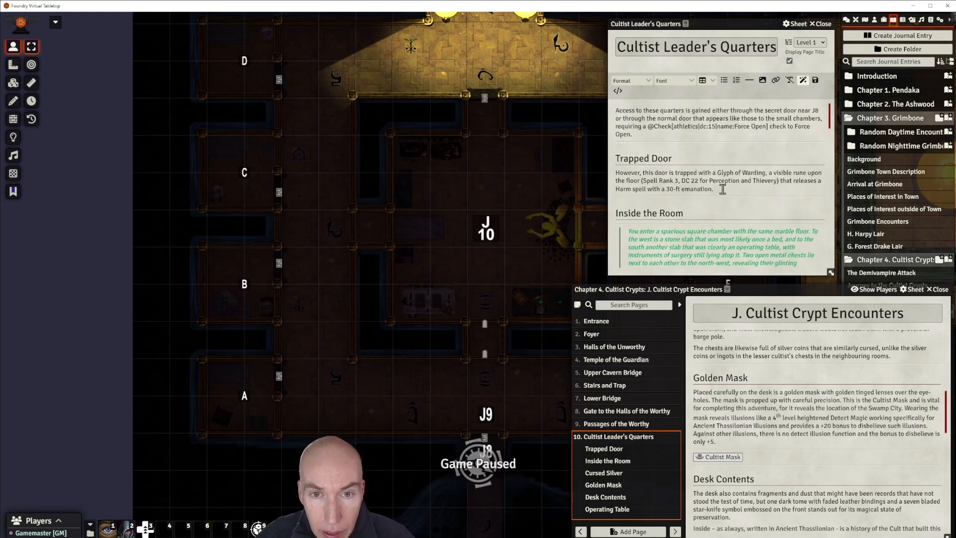
pyautogui.scroll(-8, 723, 190)
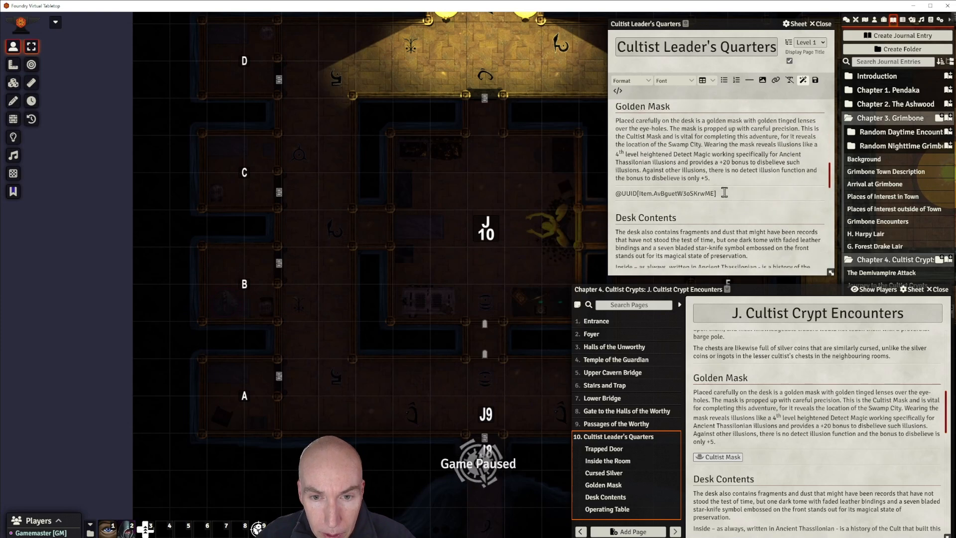
pyautogui.click(672, 204)
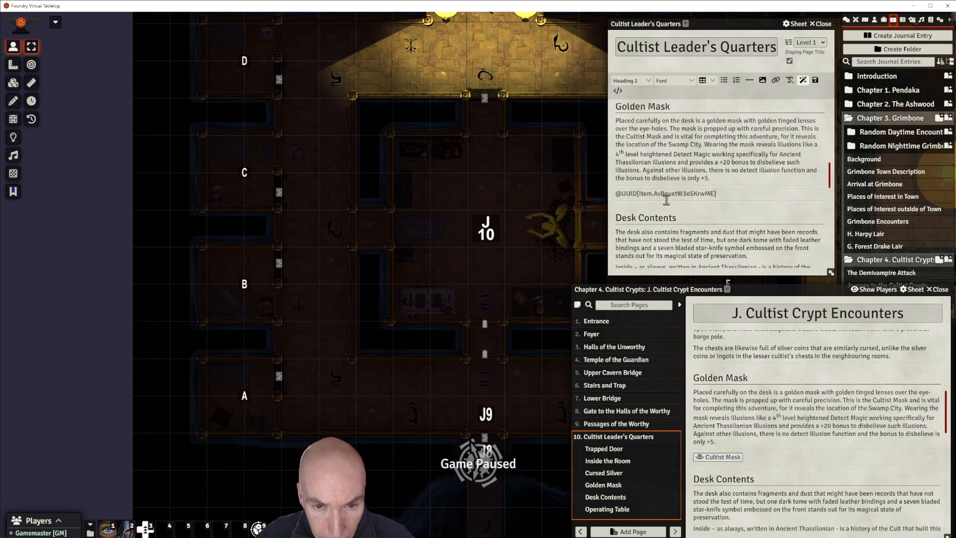
pyautogui.click(667, 200)
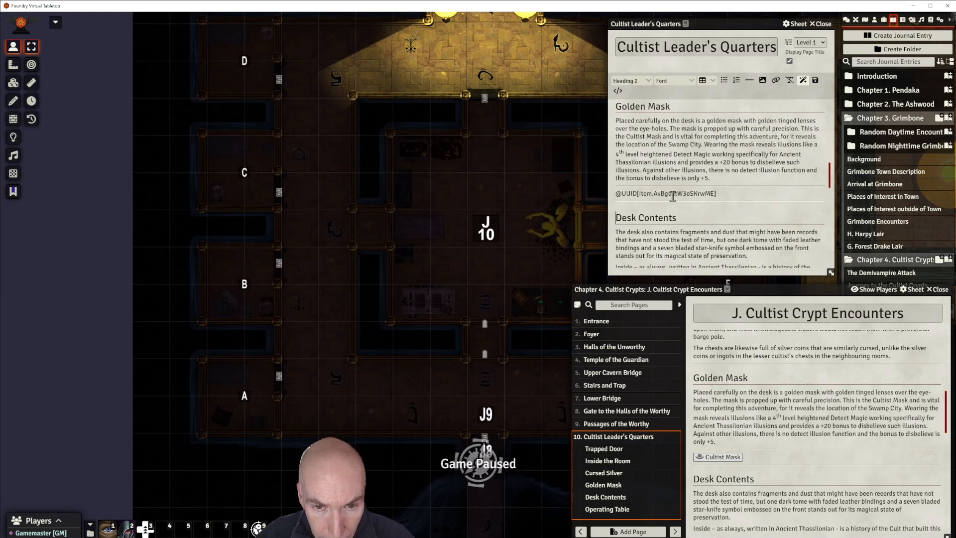
pyautogui.click(735, 197)
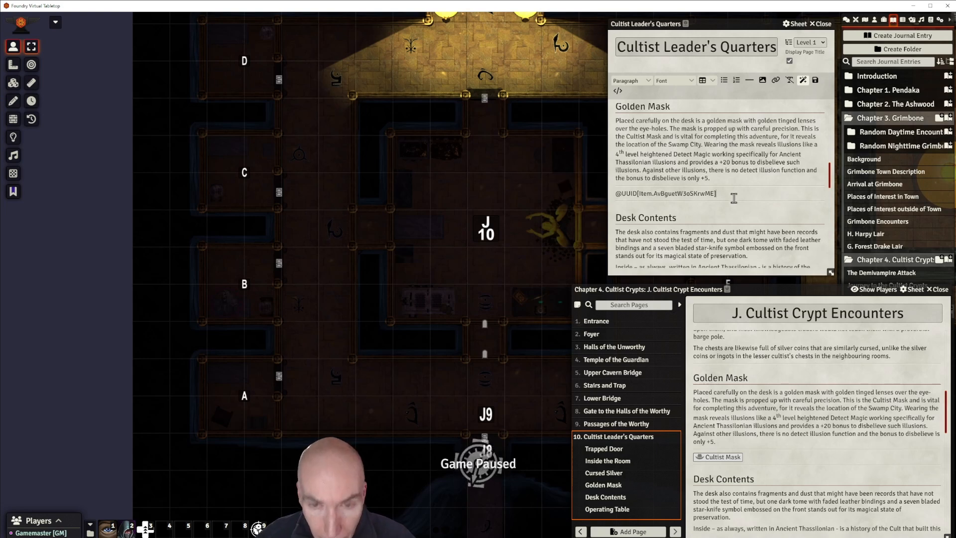
pyautogui.press('Return')
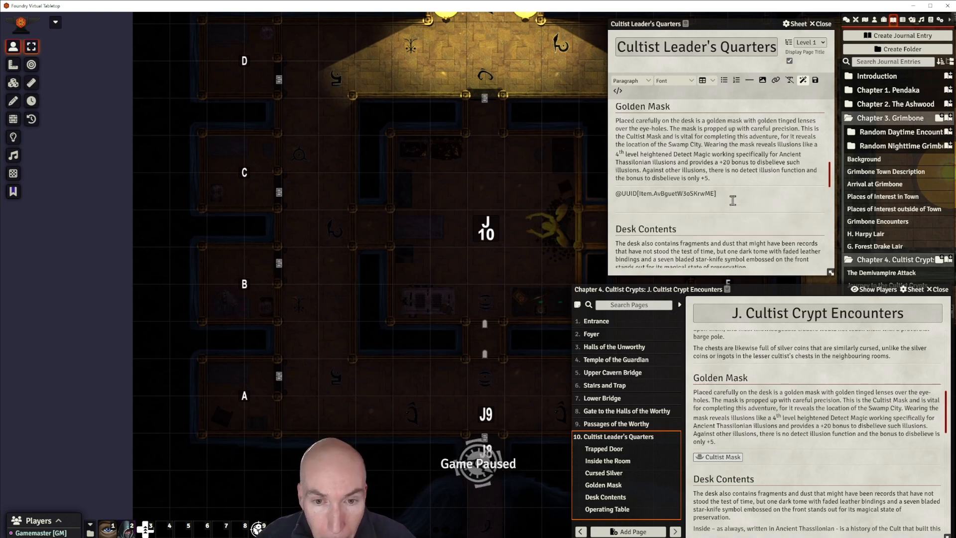
pyautogui.click(750, 80)
pyautogui.click(628, 204)
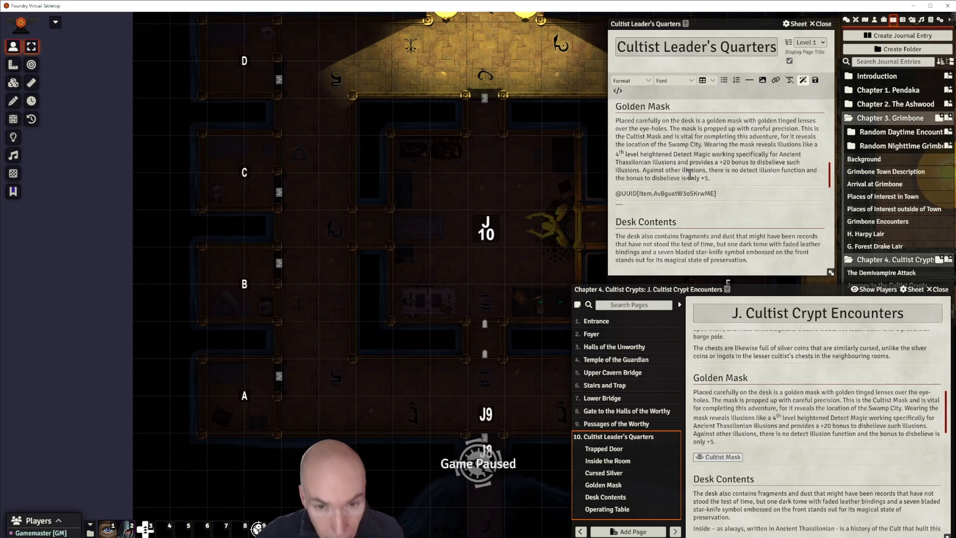
pyautogui.hotkey('ctrl', 'v')
pyautogui.scroll(2, 720, 140)
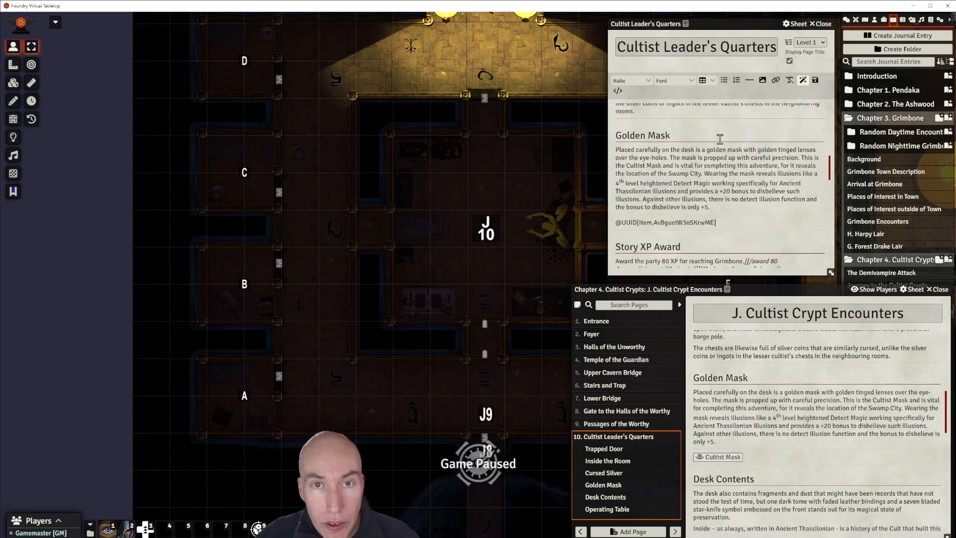
pyautogui.scroll(-2, 720, 140)
pyautogui.hotkey('ctrl', 's')
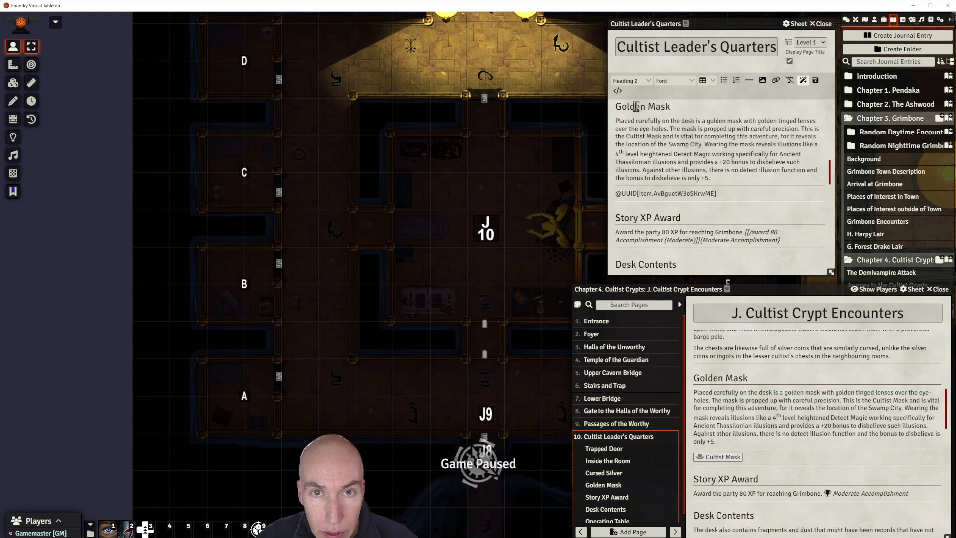
# Change the pasted Story XP Award heading in Cultist Leader's Quarters to Heading 3.
pyautogui.moveTo(616, 218); pyautogui.dragTo(679, 218)
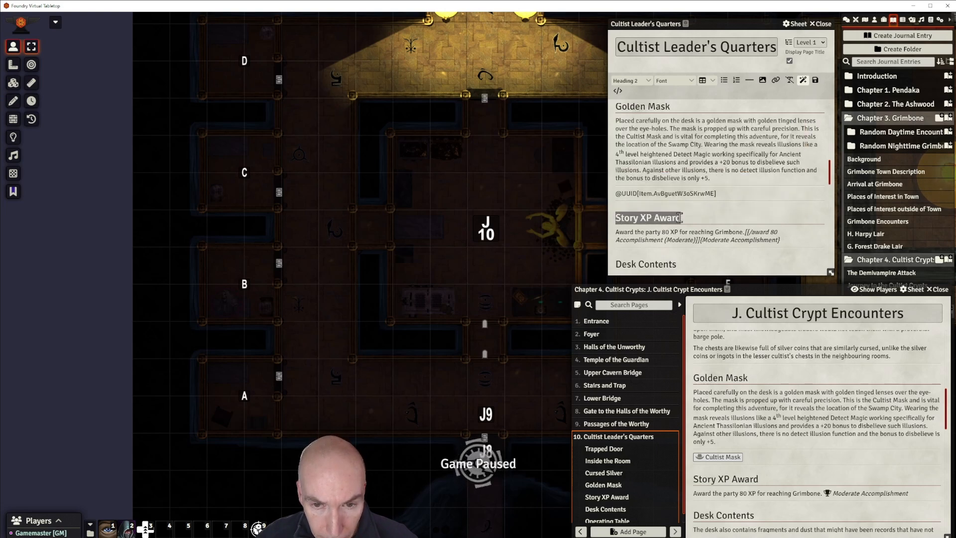
pyautogui.click(643, 81)
pyautogui.moveTo(640, 94)
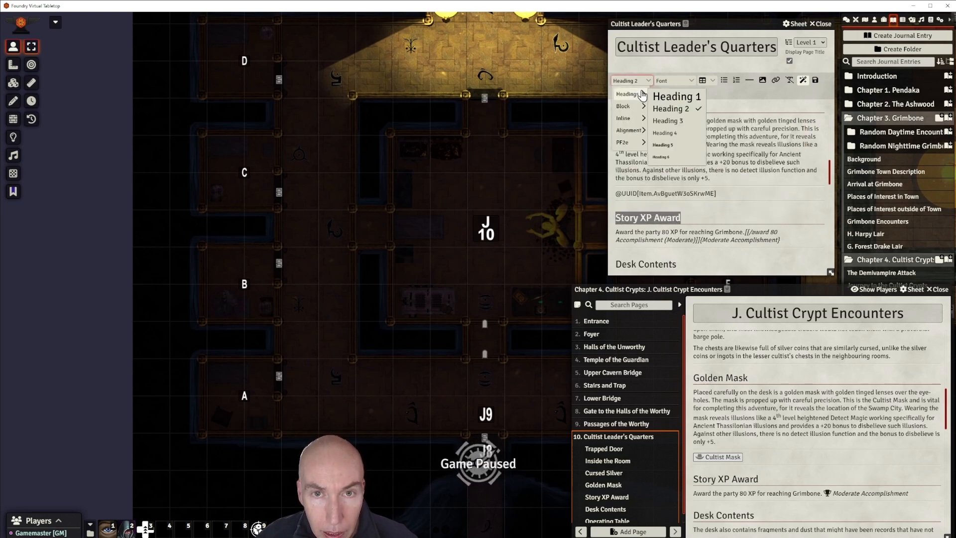
pyautogui.click(670, 121)
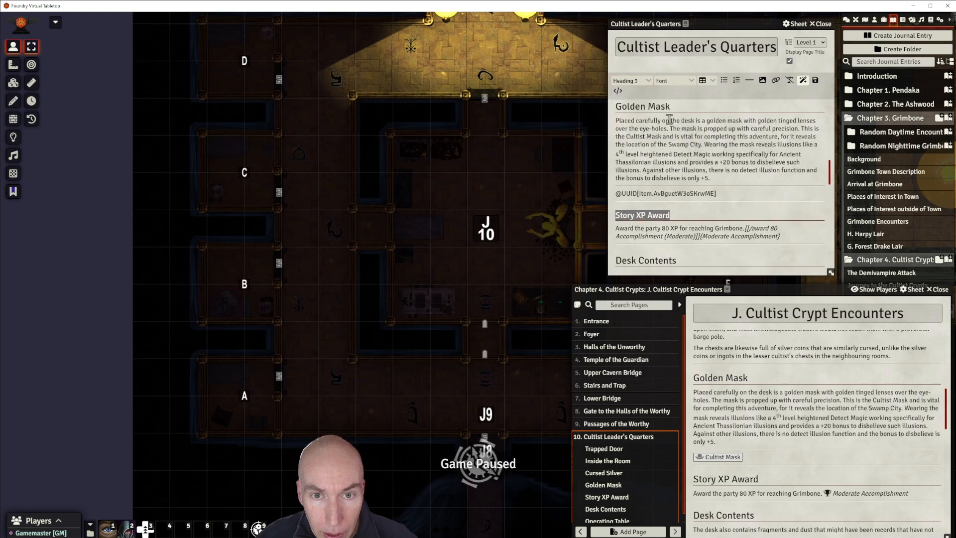
# Insert "discovering the mask that the "Master" told them would reveal the location of the kidnappers of the townsfolk of Grimbone" after "80 XP for".
pyautogui.click(705, 237)
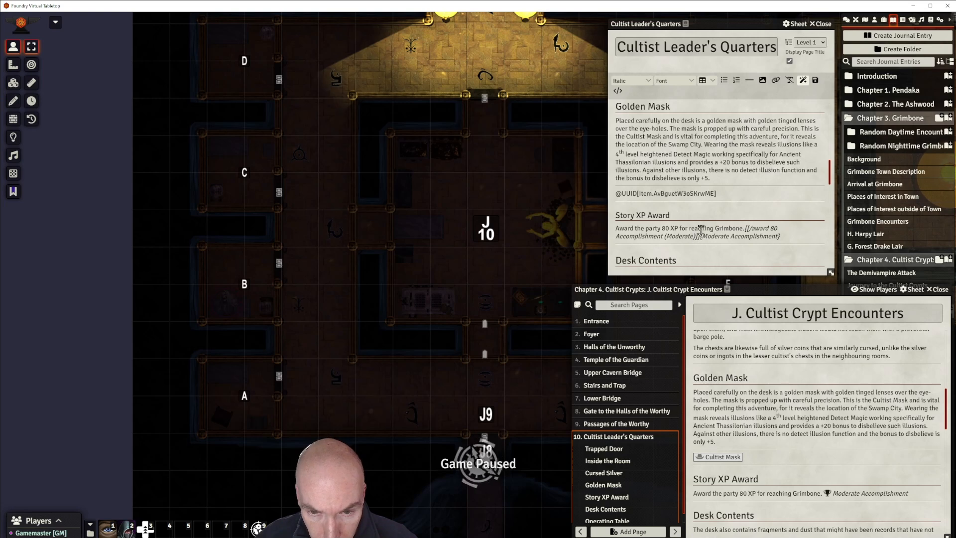
pyautogui.click(688, 228)
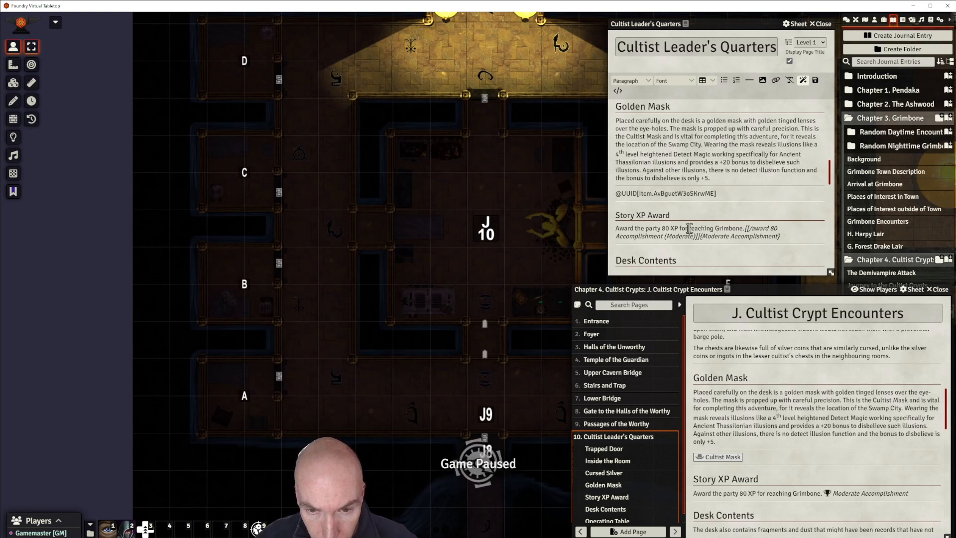
pyautogui.write('disc')
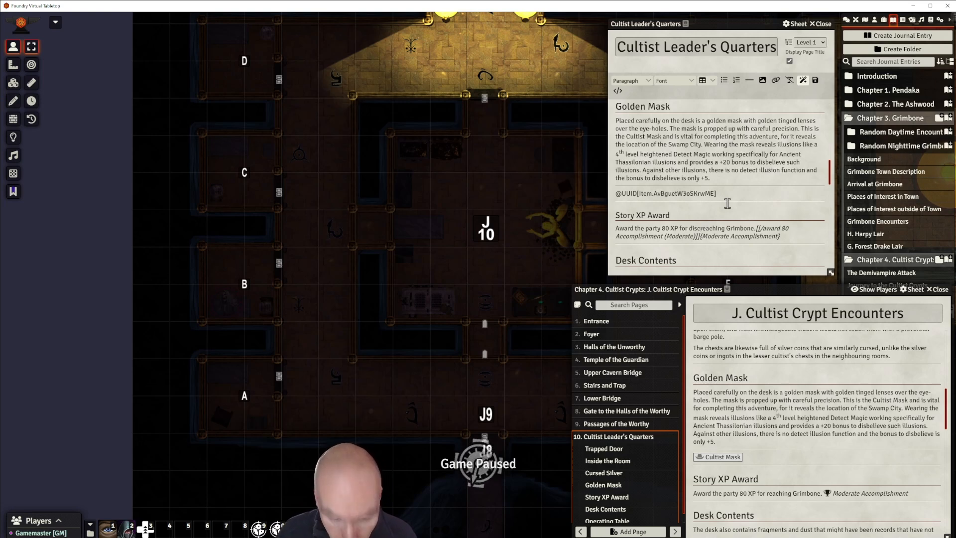
pyautogui.write('overing the ma')
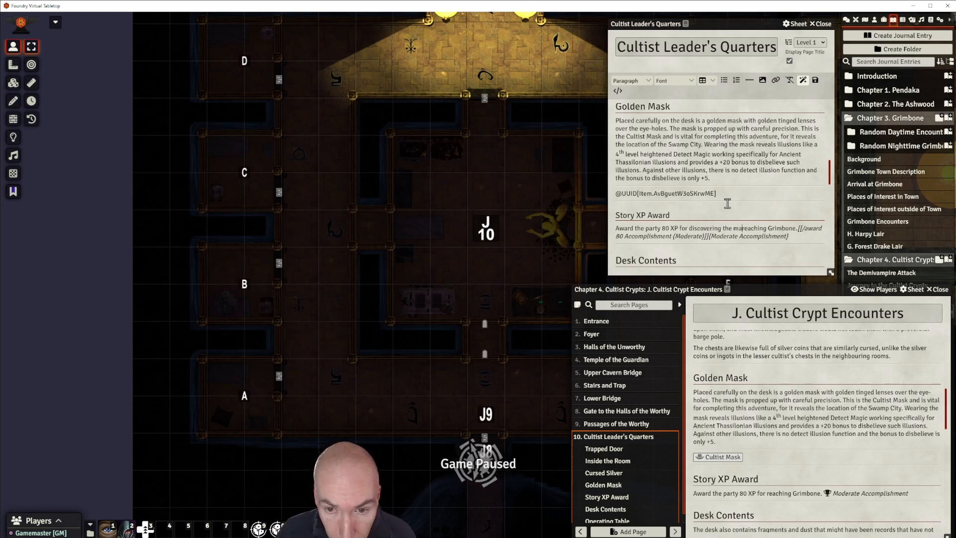
pyautogui.write('sk')
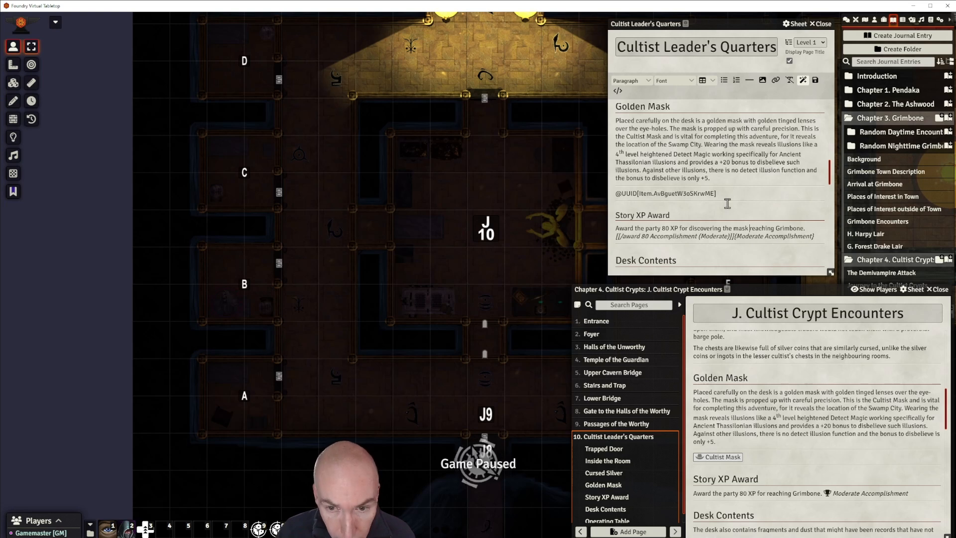
pyautogui.write(' that the master')
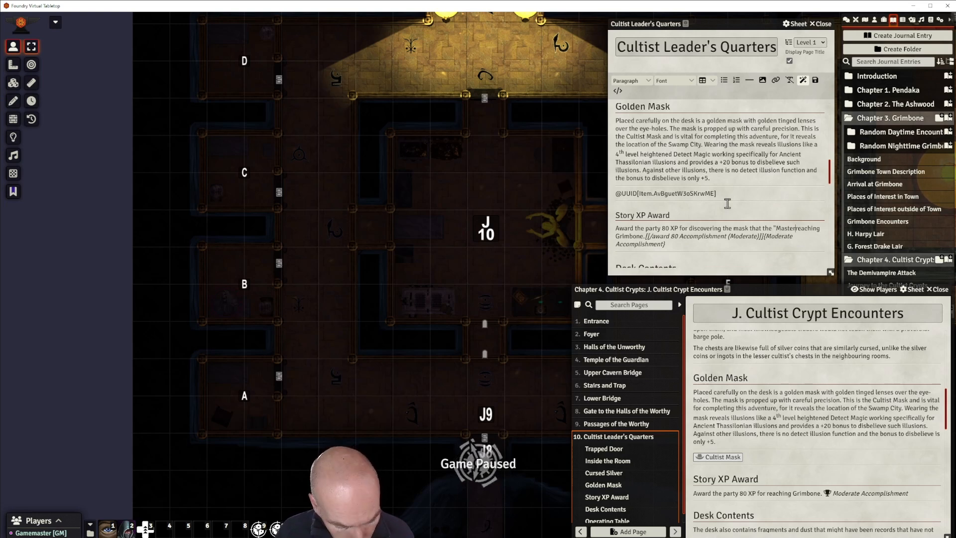
pyautogui.write('" told them w')
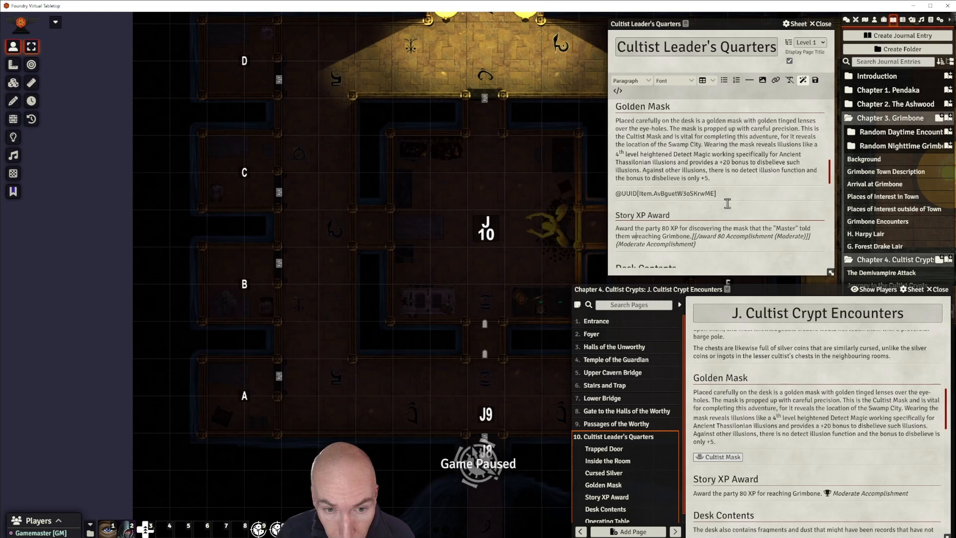
pyautogui.write('ould revea')
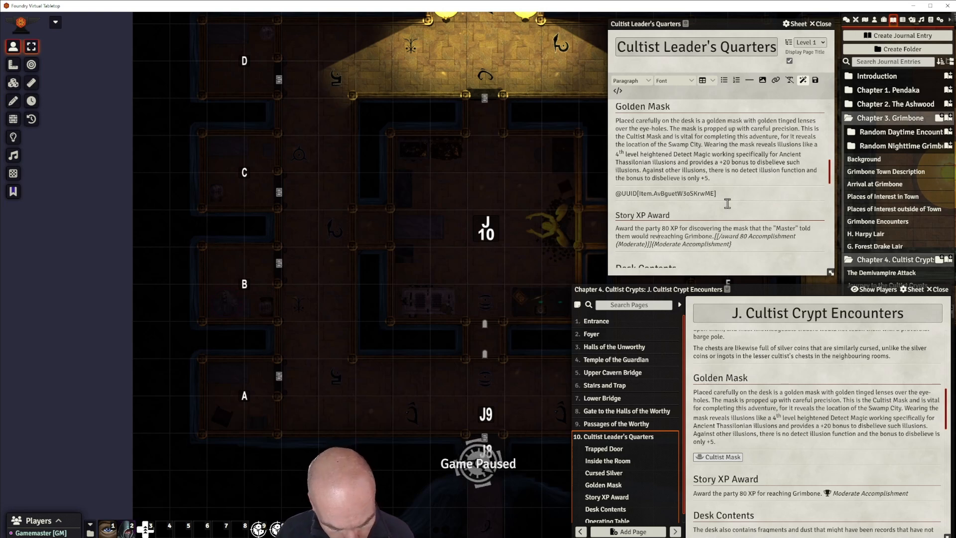
pyautogui.write('l the location of')
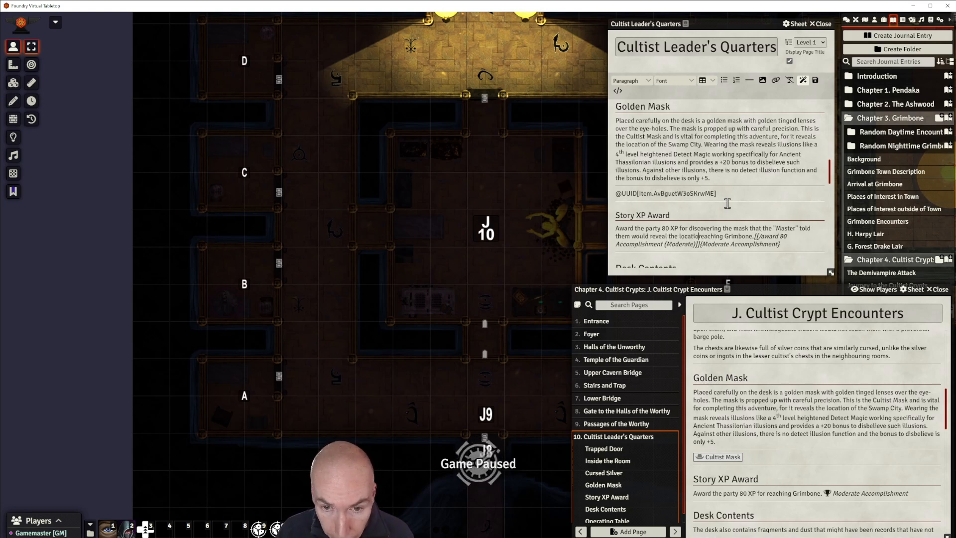
pyautogui.write(' the ')
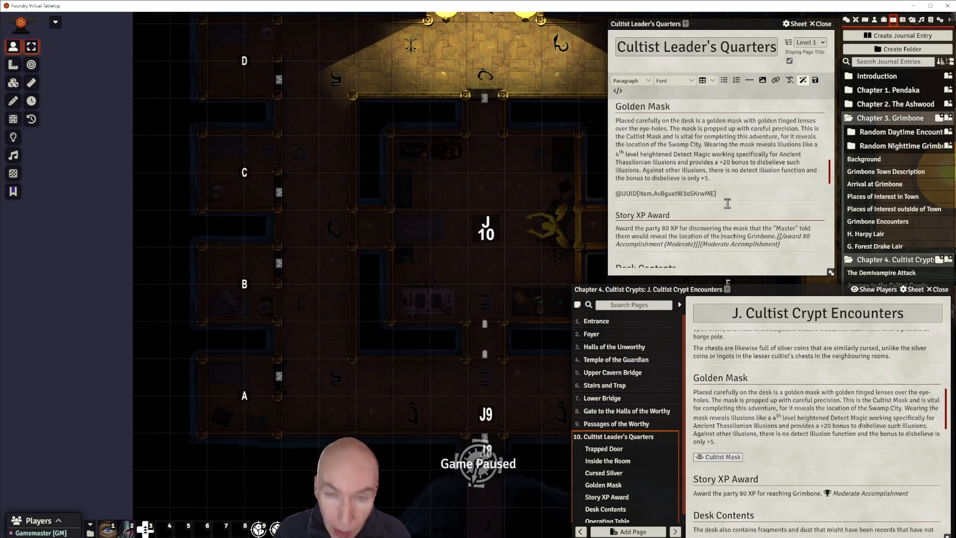
pyautogui.write('kidnapper')
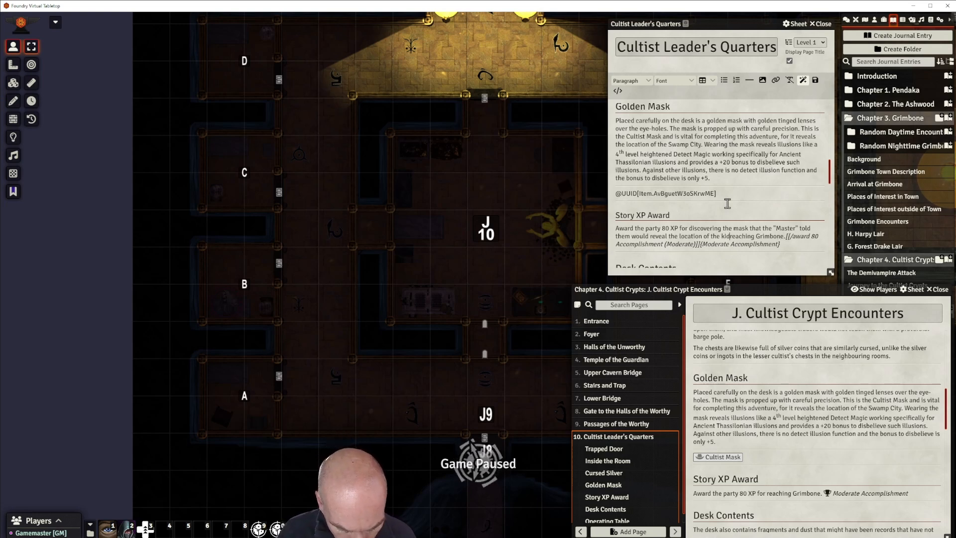
pyautogui.write('s of the ')
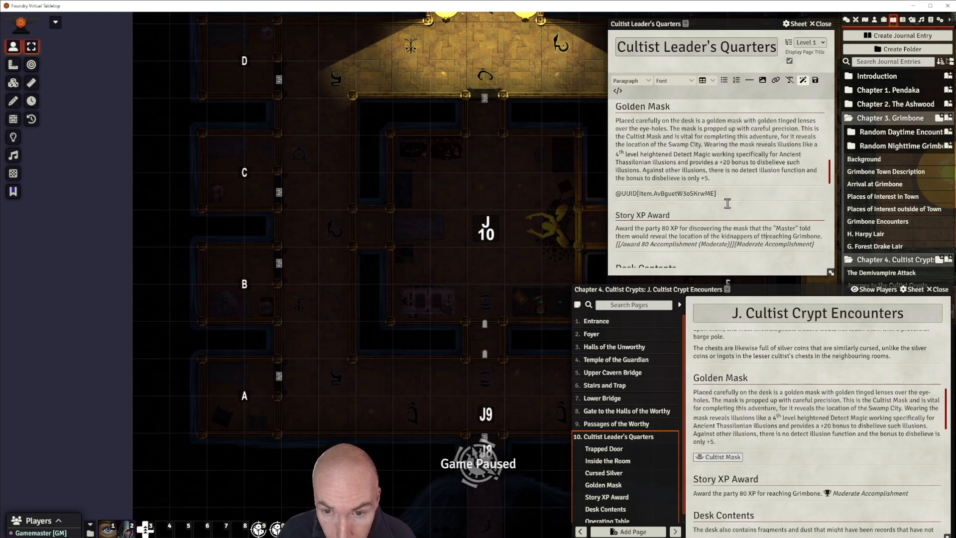
pyautogui.write('townsfolk of ')
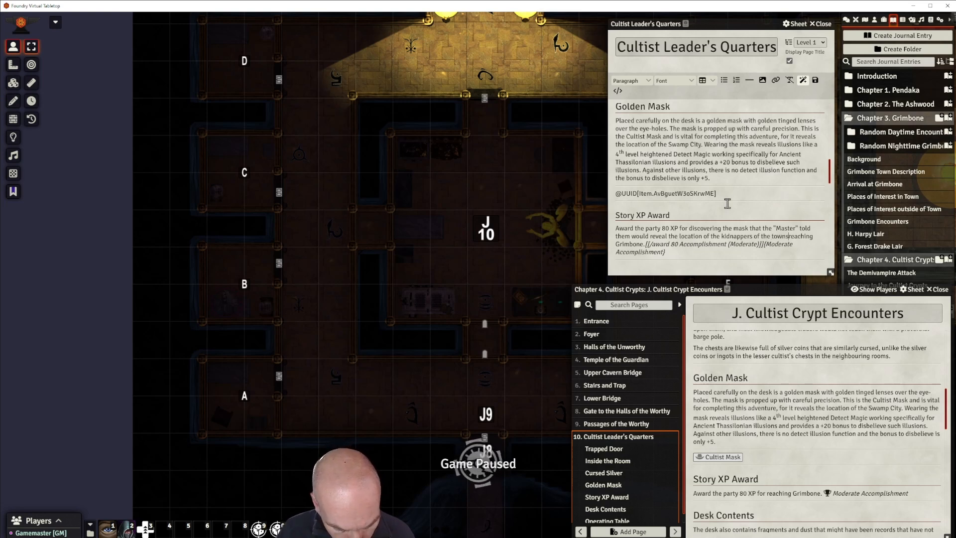
pyautogui.write('Grimbone')
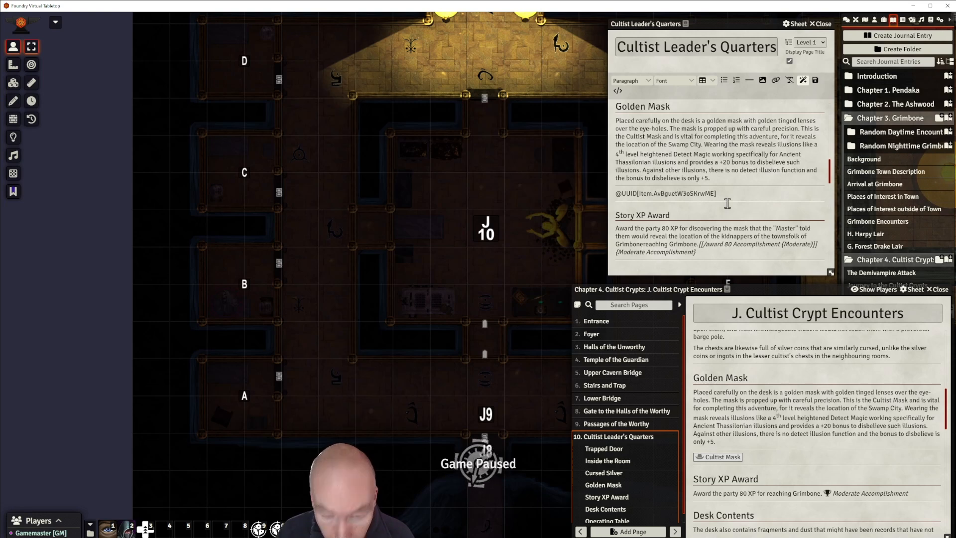
# Delete the leftover "reaching Grimbone." from the Story XP Award line and save the Cultist Leader's Quarters page.
pyautogui.press('Delete')
pyautogui.press('Delete')
pyautogui.press('Delete')
pyautogui.press('Delete')
pyautogui.press('Delete')
pyautogui.press('Delete')
pyautogui.press('Delete')
pyautogui.press('Delete')
pyautogui.press('Delete')
pyautogui.press('Delete')
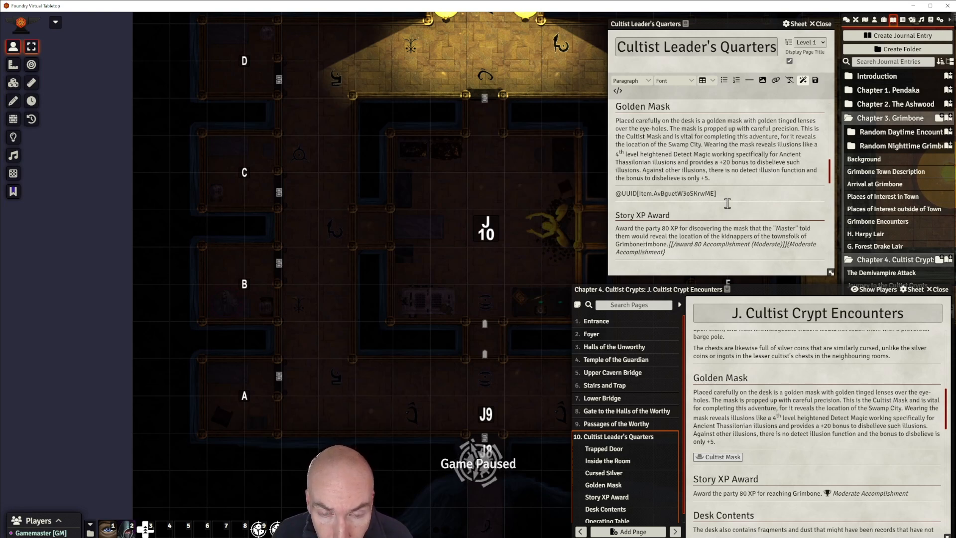
pyautogui.press('Delete')
pyautogui.press('Delete')
pyautogui.press('Delete')
pyautogui.press('Delete')
pyautogui.press('Delete')
pyautogui.press('Delete')
pyautogui.press('Delete')
pyautogui.press('Delete')
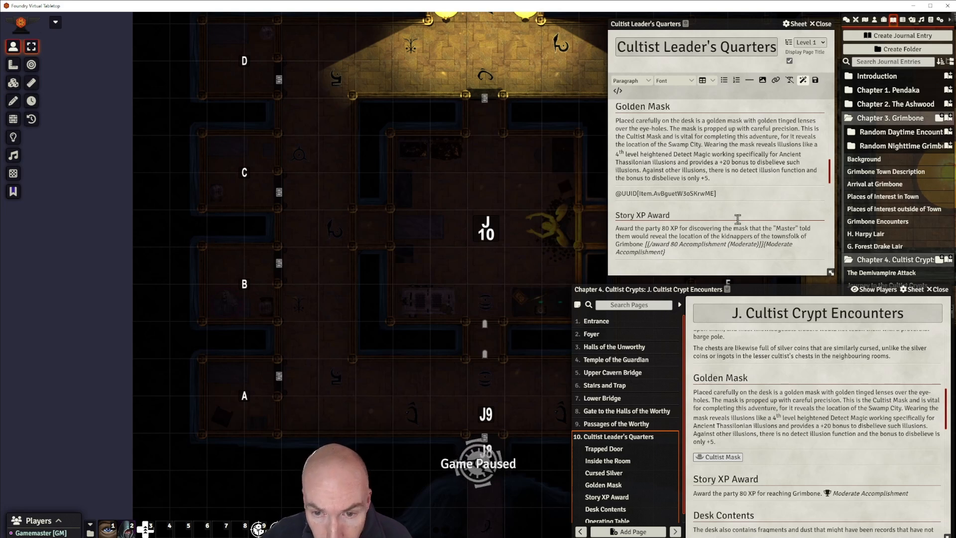
pyautogui.click(815, 80)
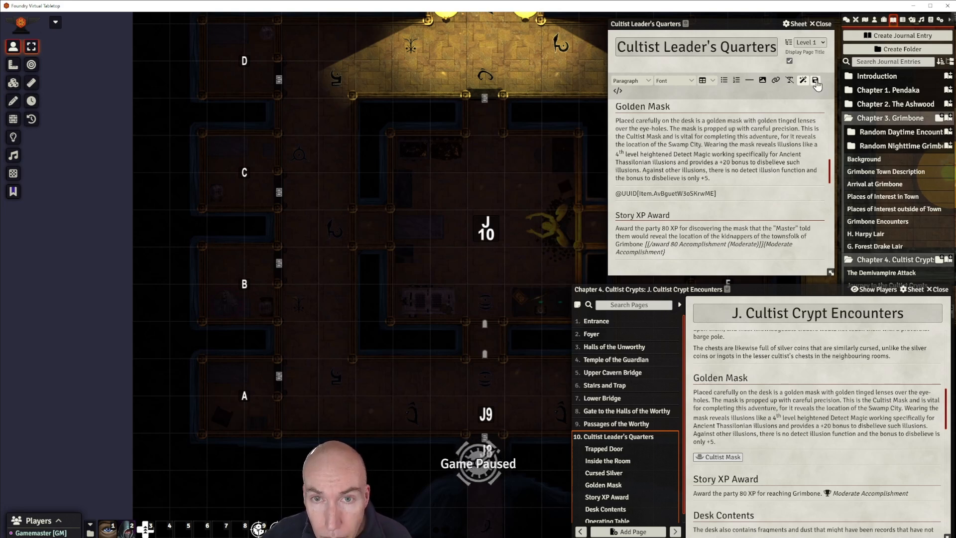
# Move the [[/award 80 Accomplishment (Moderate)]]{Moderate Accomplishment} link from the sentence's end to directly after "Award the party 80 XP" and save the page.
pyautogui.scroll(-3, 784, 408)
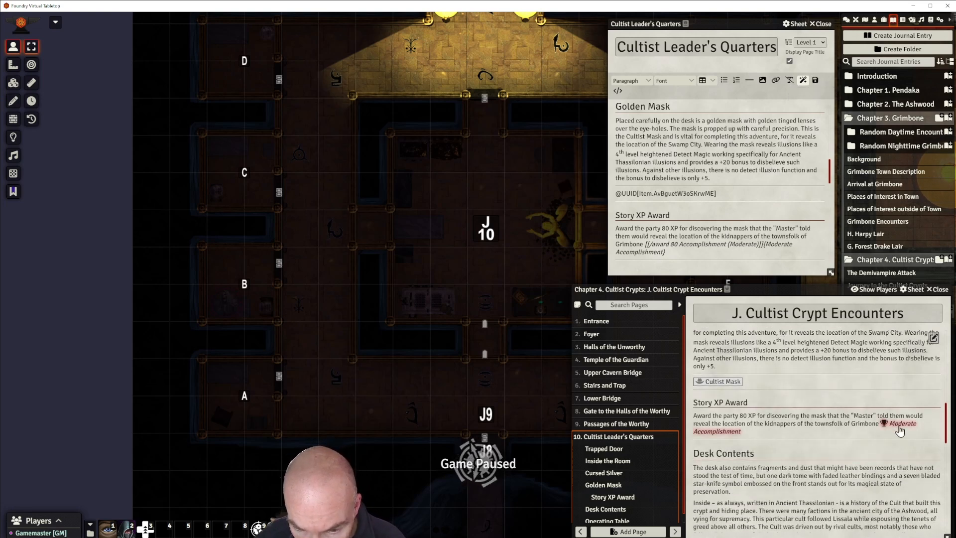
pyautogui.scroll(1, 900, 432)
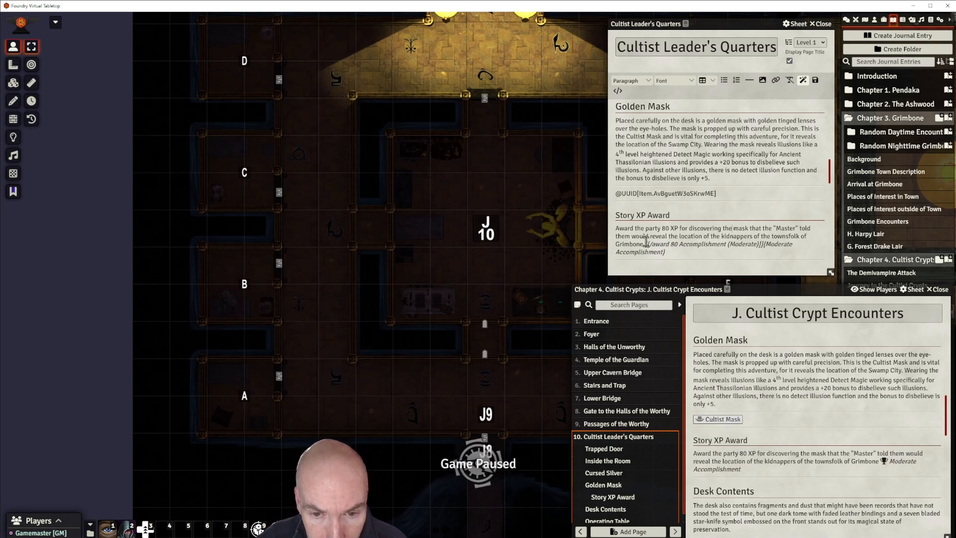
pyautogui.moveTo(646, 243); pyautogui.dragTo(668, 253)
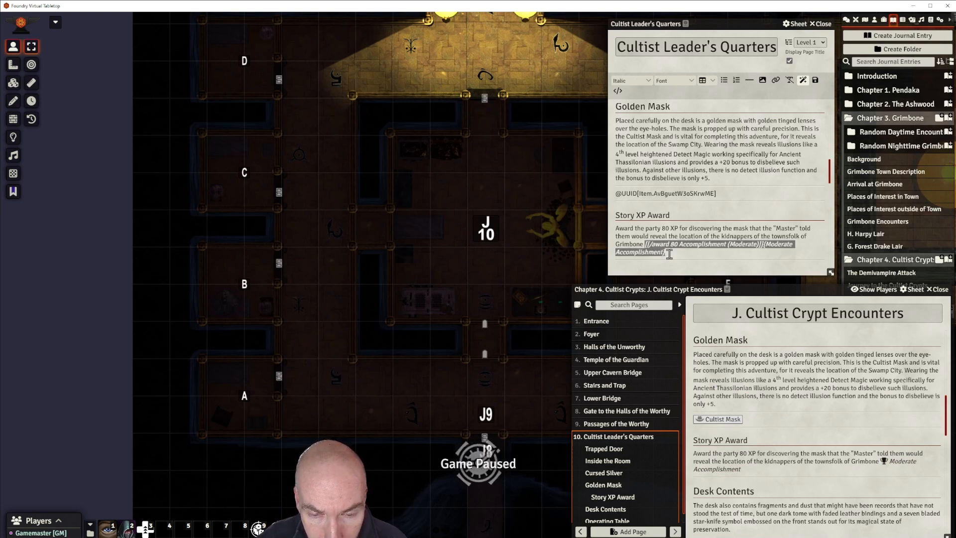
pyautogui.click(681, 228)
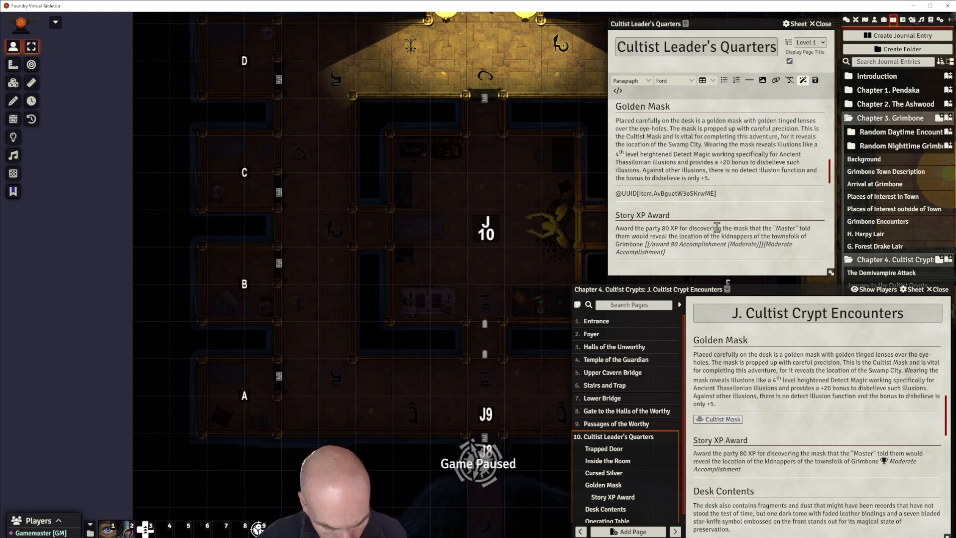
pyautogui.write('[[/award 80 Accomplishment (Moderate)]]{Moderate Accomplishment}')
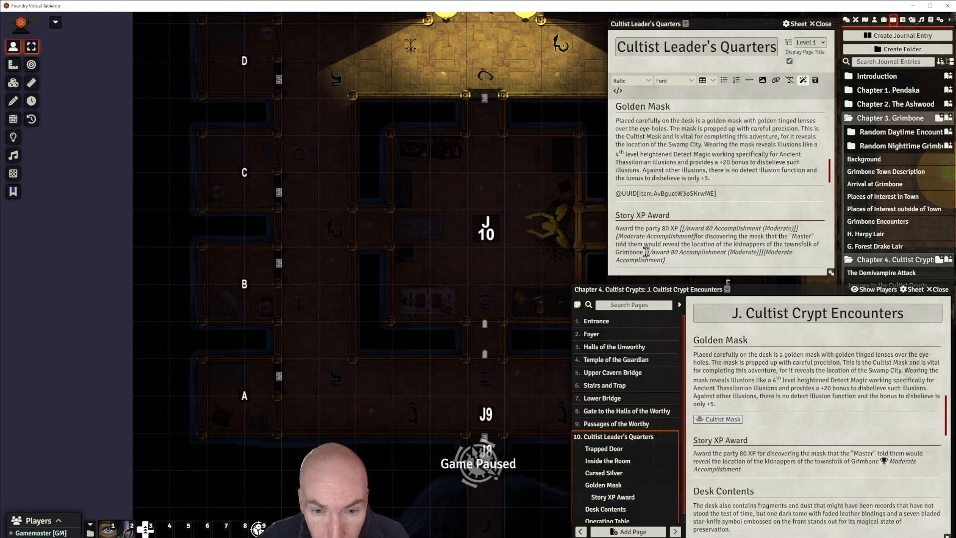
pyautogui.moveTo(645, 252); pyautogui.dragTo(670, 258)
pyautogui.press('BackSpace')
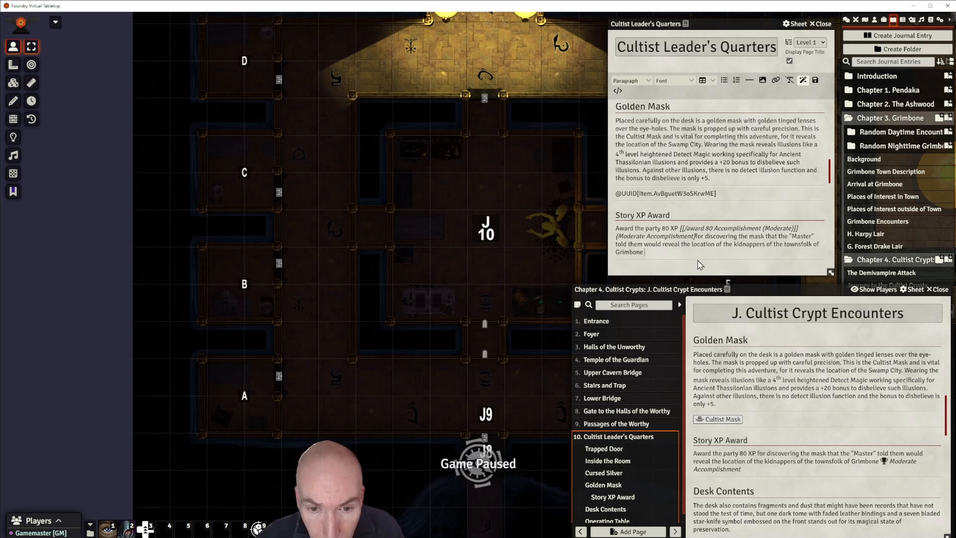
pyautogui.click(815, 81)
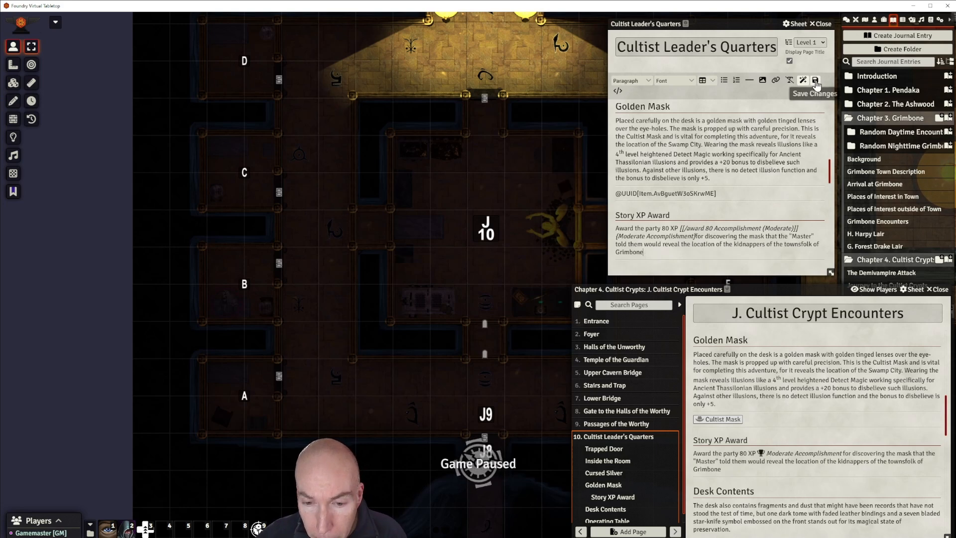
# Check the Moderate Accomplishment link's Distribute Award dialog, close it without awarding and review the Desk Contents text.
pyautogui.click(803, 455)
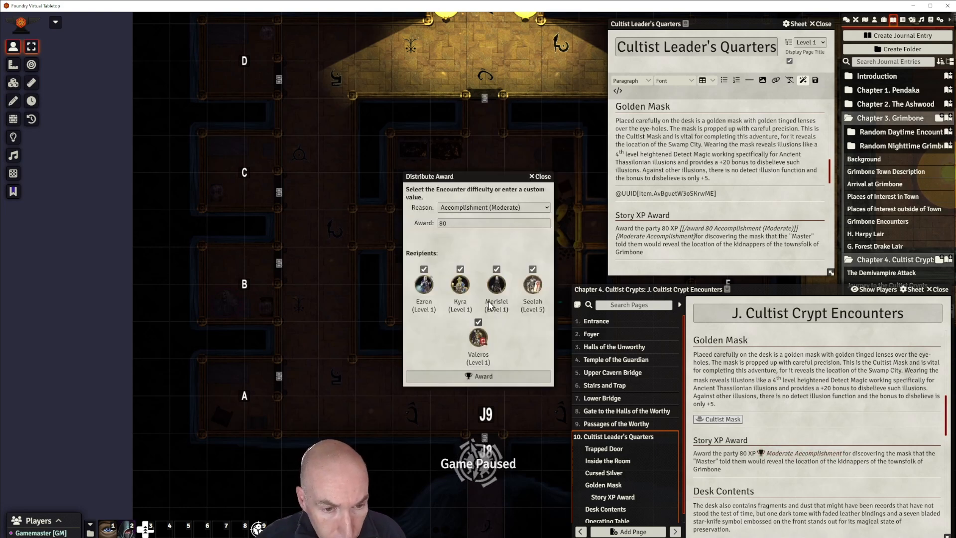
pyautogui.click(541, 176)
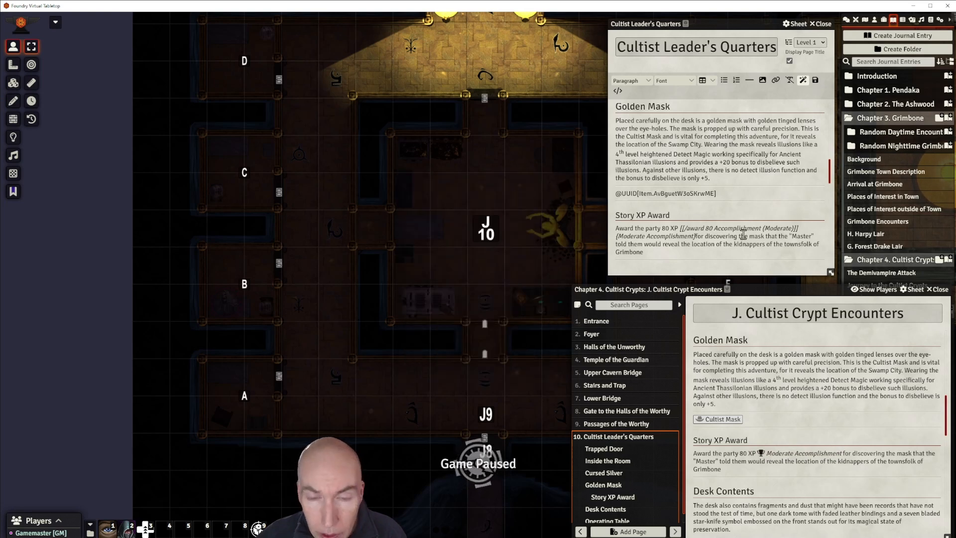
pyautogui.scroll(-10, 748, 236)
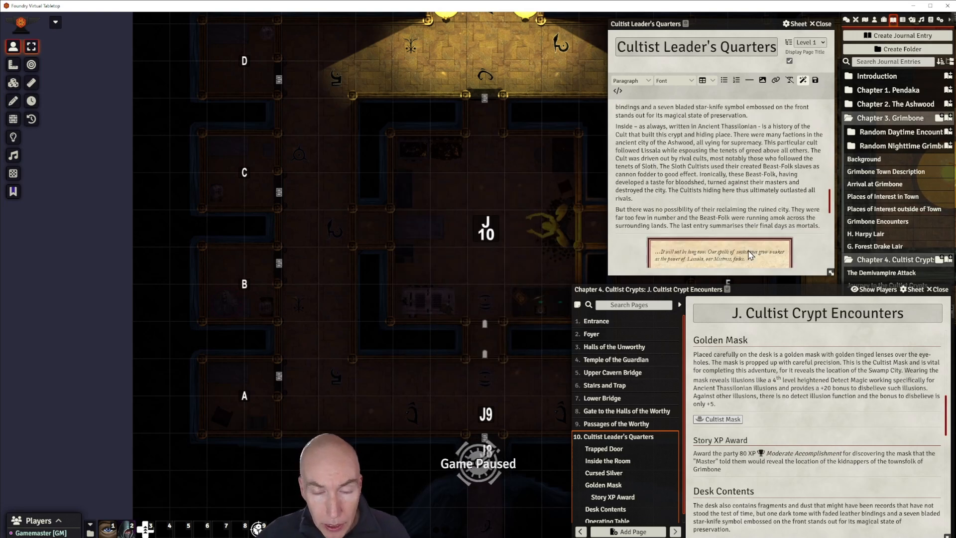
pyautogui.scroll(10, 751, 252)
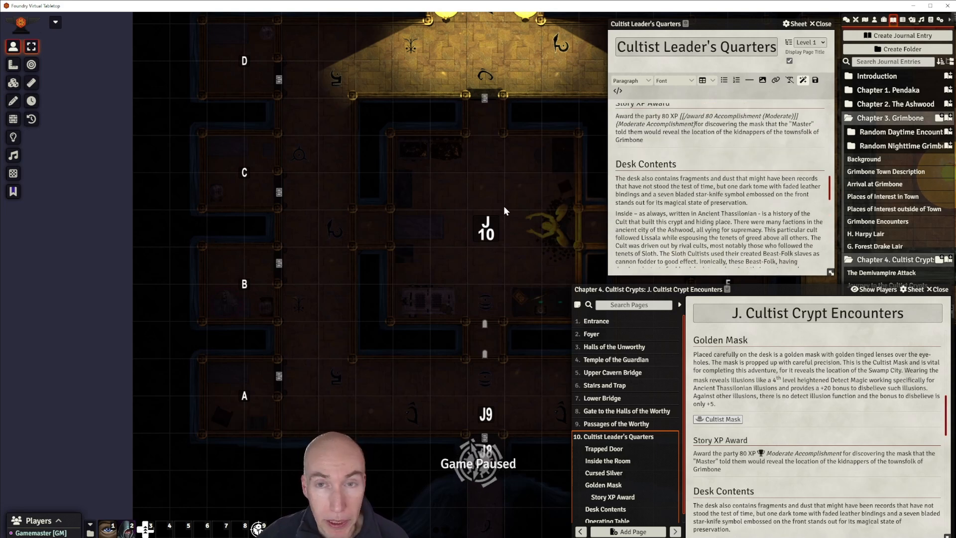
# Examine the crypt map around room J10, the lit hall above it and rooms G and H, shifting the J. Cultist Crypt Encounters journal aside.
pyautogui.scroll(1, 476, 324)
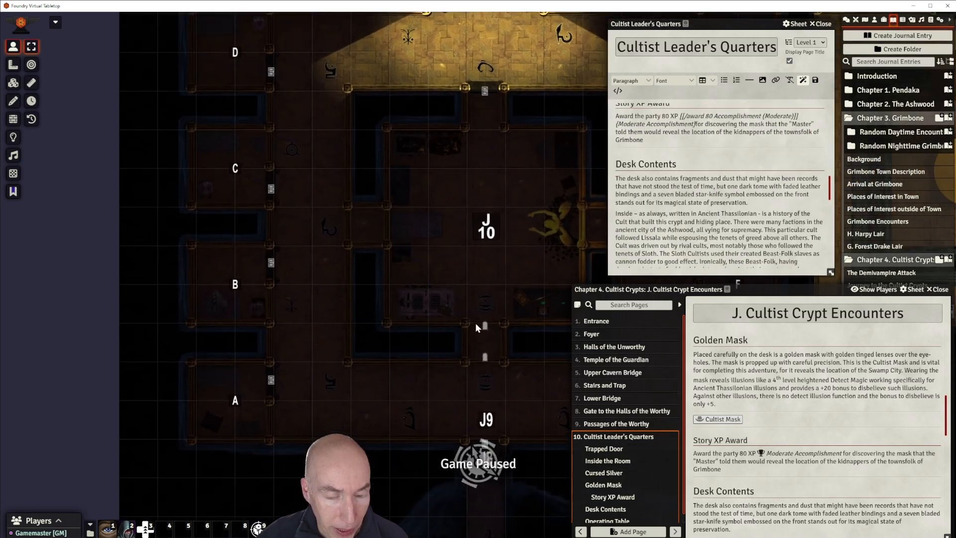
pyautogui.moveTo(525, 173); pyautogui.dragTo(435, 343)
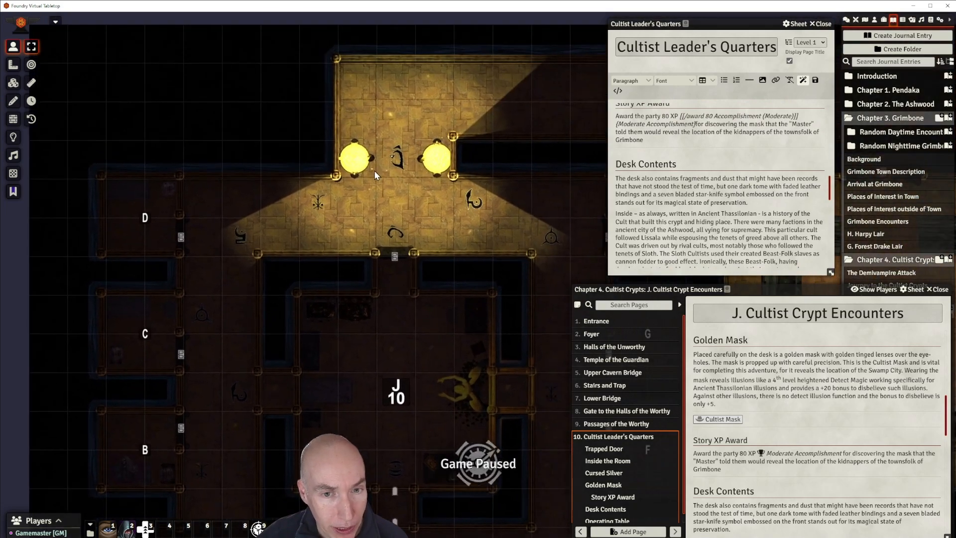
pyautogui.moveTo(388, 186); pyautogui.dragTo(291, 127)
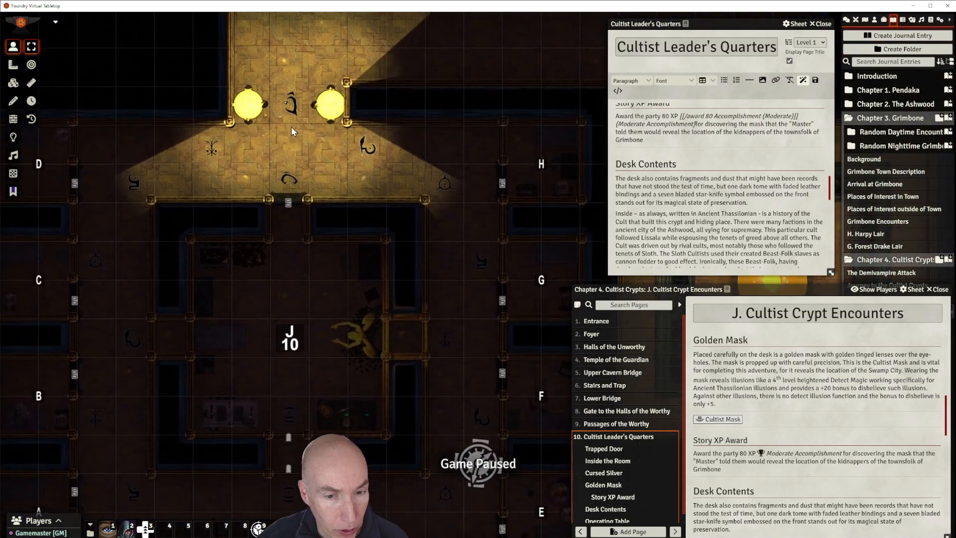
pyautogui.scroll(-2, 340, 210)
pyautogui.scroll(5, 360, 277)
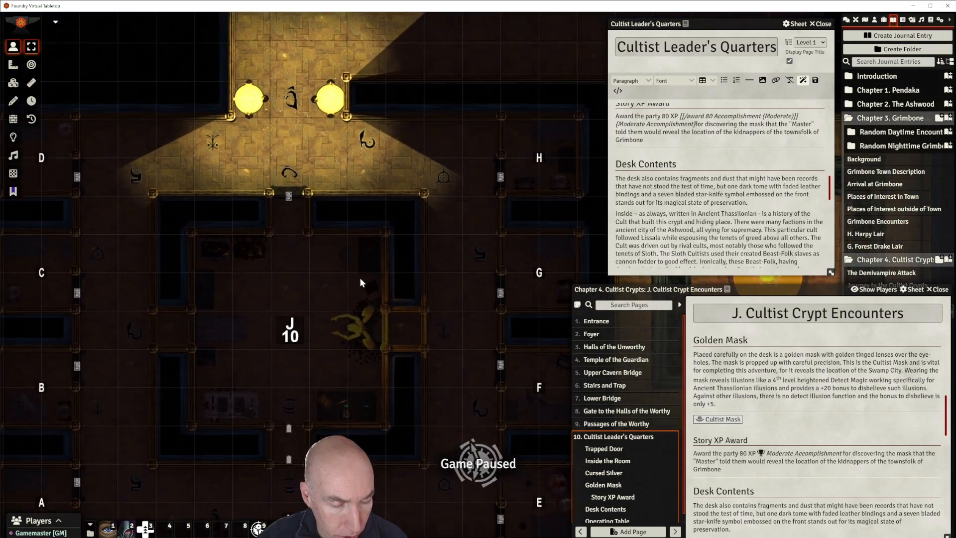
pyautogui.scroll(4, 344, 219)
pyautogui.moveTo(331, 143); pyautogui.dragTo(400, 261)
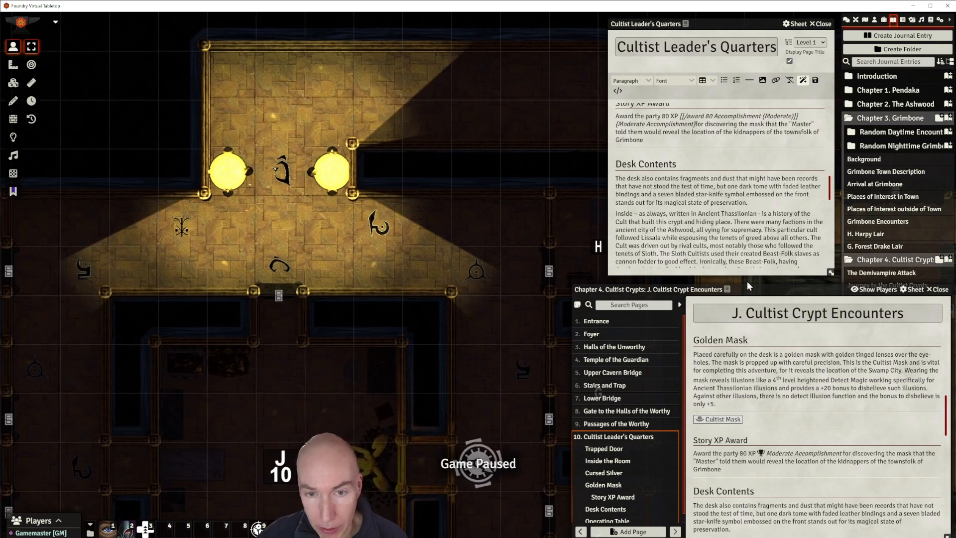
pyautogui.moveTo(750, 287); pyautogui.dragTo(628, 275)
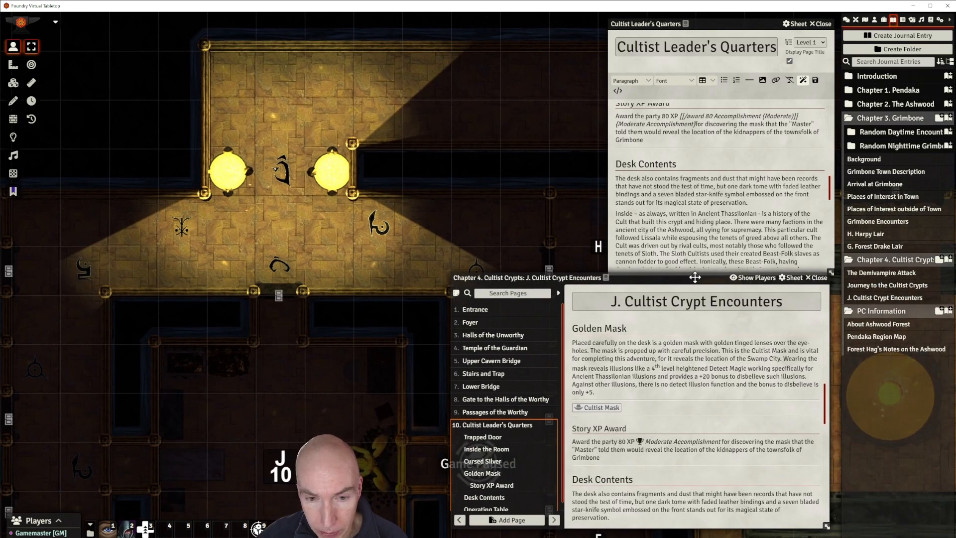
pyautogui.moveTo(694, 278); pyautogui.dragTo(745, 293)
pyautogui.moveTo(760, 287); pyautogui.dragTo(804, 285)
pyautogui.moveTo(439, 236); pyautogui.dragTo(164, 151)
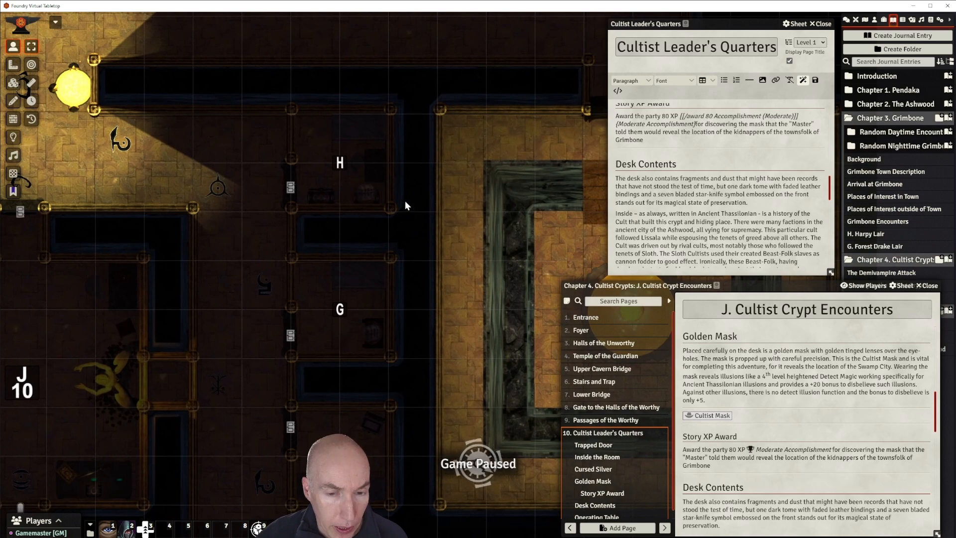
# Add a text page named Vestibule of Ascension to the J. Cultist Crypt Encounters journal.
pyautogui.moveTo(405, 201); pyautogui.dragTo(235, 193)
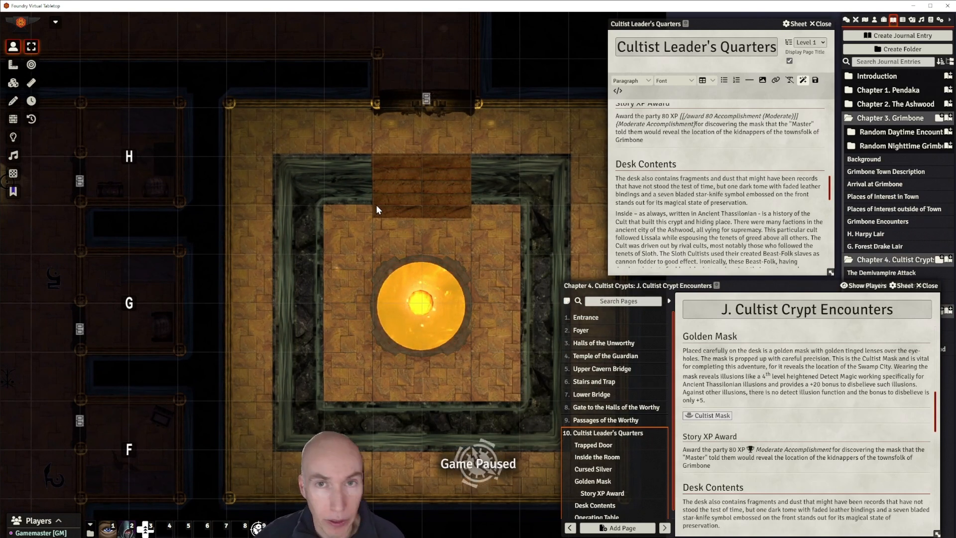
pyautogui.moveTo(229, 229); pyautogui.dragTo(511, 282)
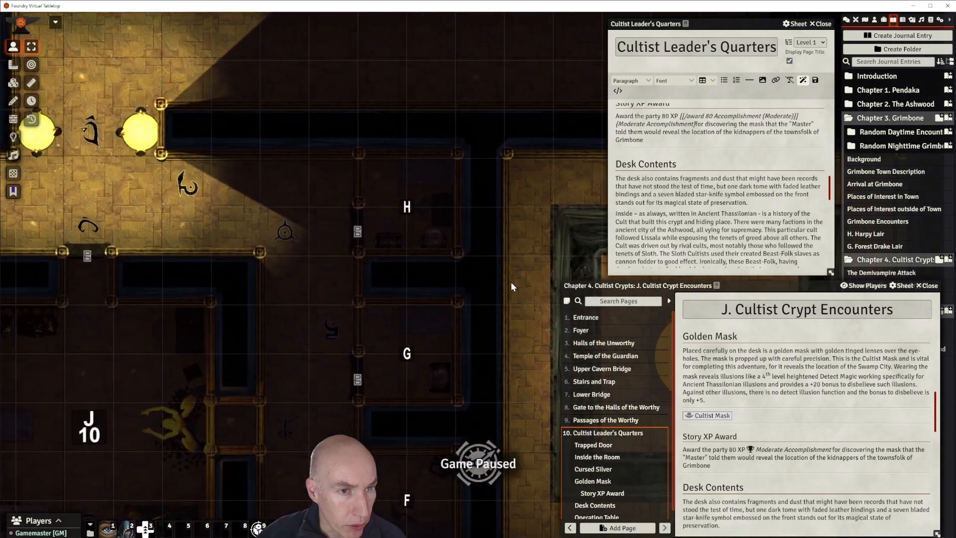
pyautogui.moveTo(237, 222); pyautogui.dragTo(356, 288)
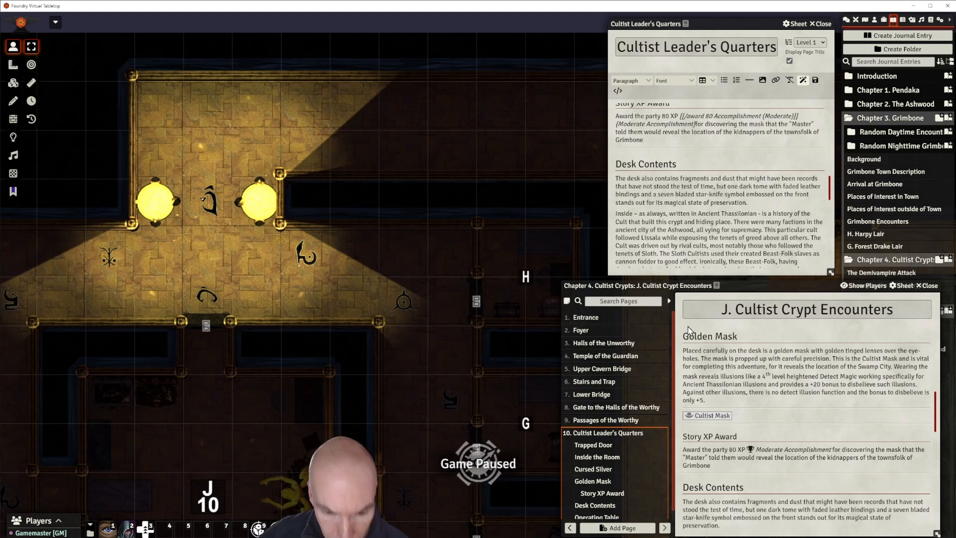
pyautogui.scroll(-1, 625, 456)
pyautogui.click(629, 529)
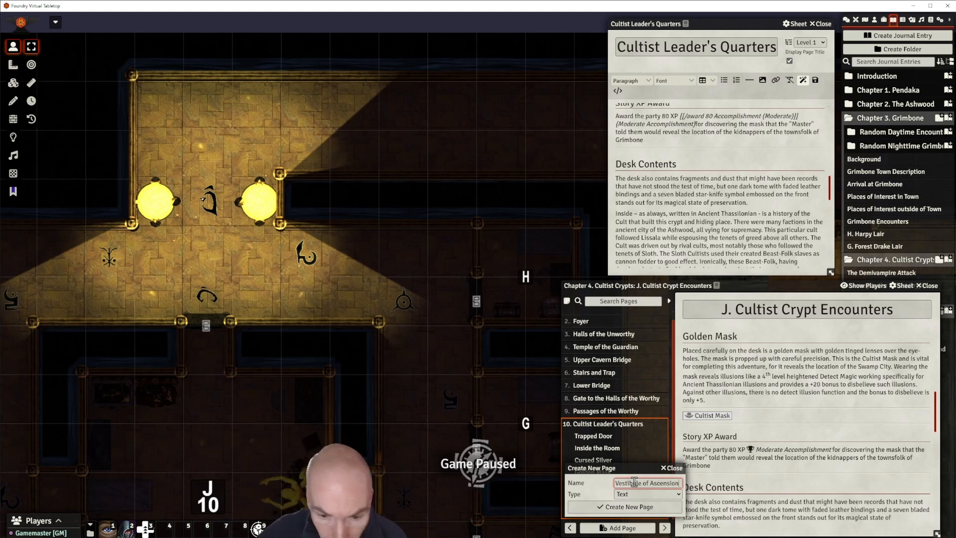
pyautogui.click(632, 507)
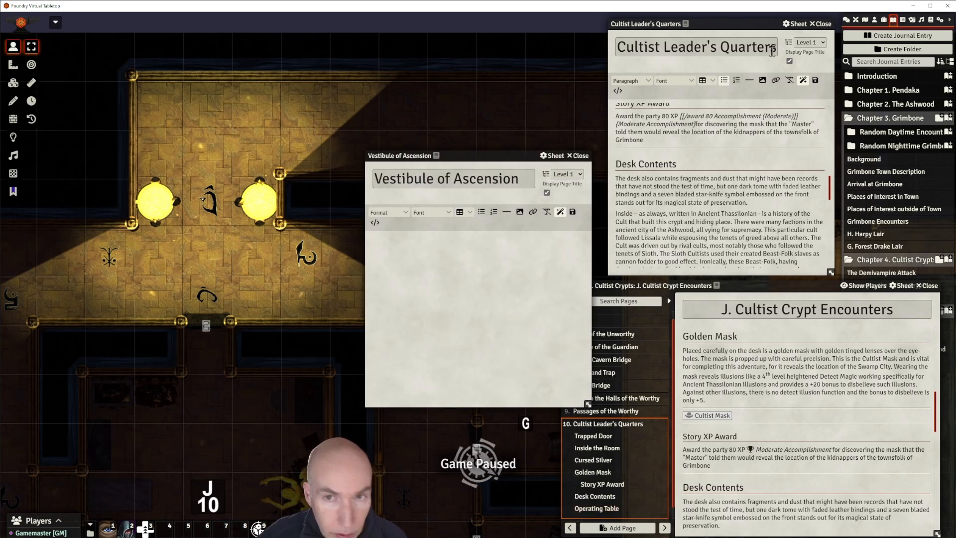
# Replace the Cultist Leader's Quarters editor with the Vestibule of Ascension editor above the journal and display the new page in the journal.
pyautogui.click(821, 24)
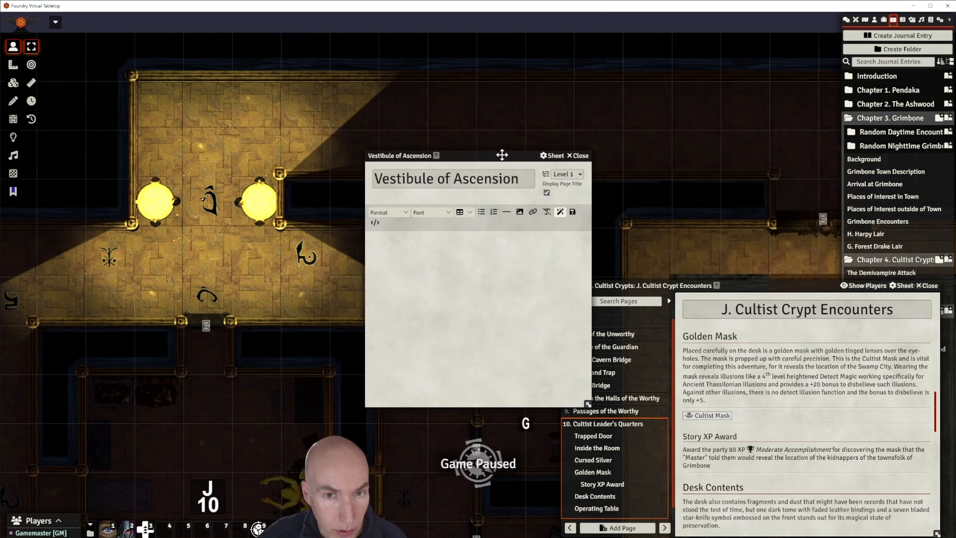
pyautogui.moveTo(502, 155); pyautogui.dragTo(747, 25)
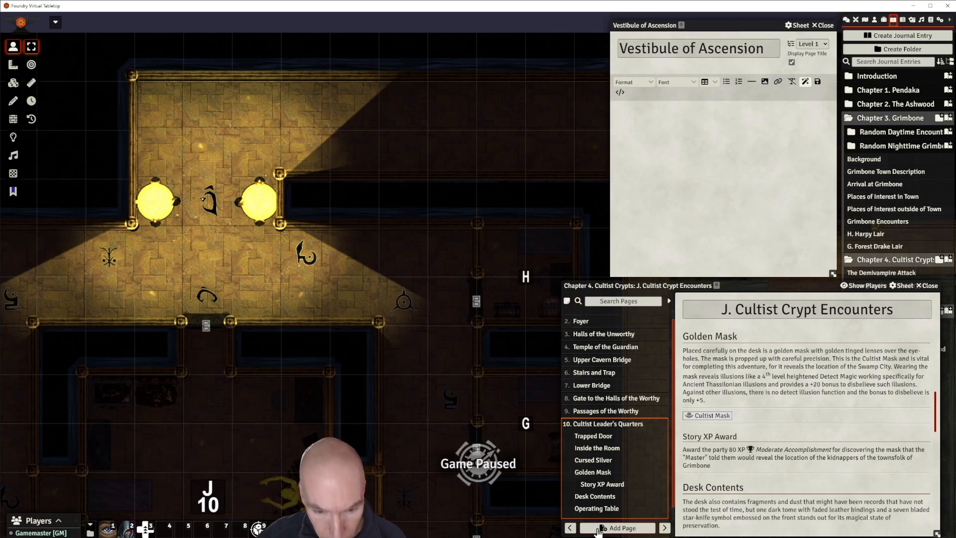
pyautogui.scroll(-1, 620, 481)
pyautogui.click(605, 515)
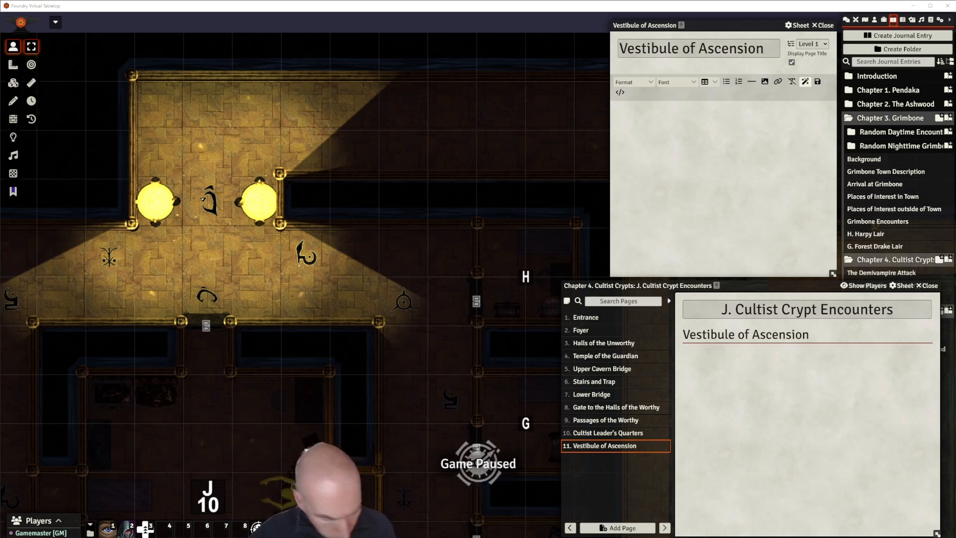
# Paste the copied room description into the body of the Vestibule of Ascension page.
pyautogui.click(646, 129)
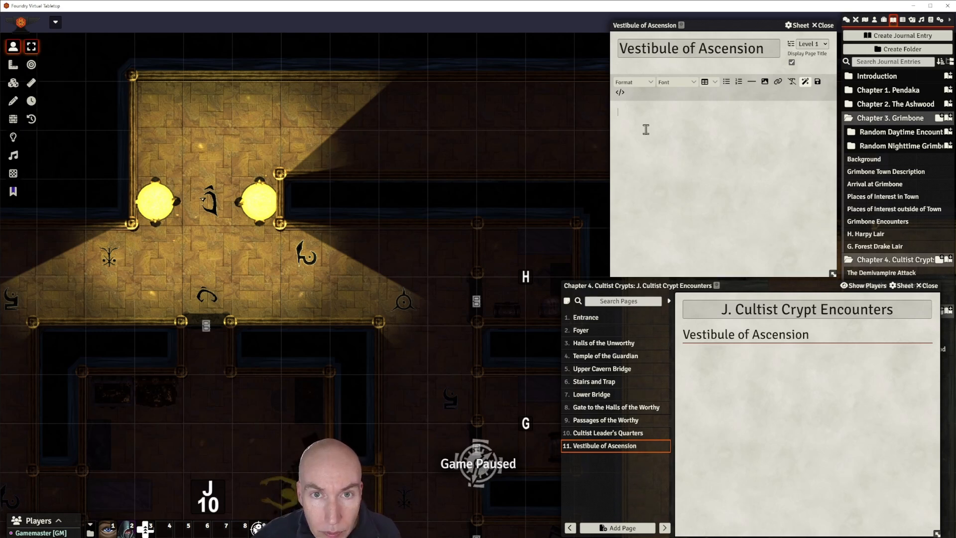
pyautogui.hotkey('ctrl', 'v')
pyautogui.scroll(5, 709, 160)
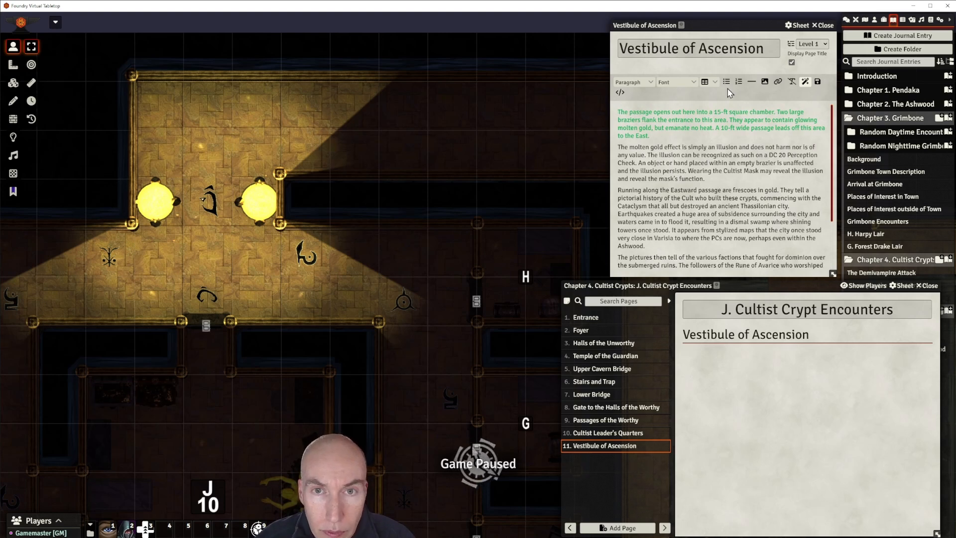
# Insert horizontal rules above and below the green opening paragraph of the vestibule description.
pyautogui.click(752, 85)
pyautogui.click(660, 140)
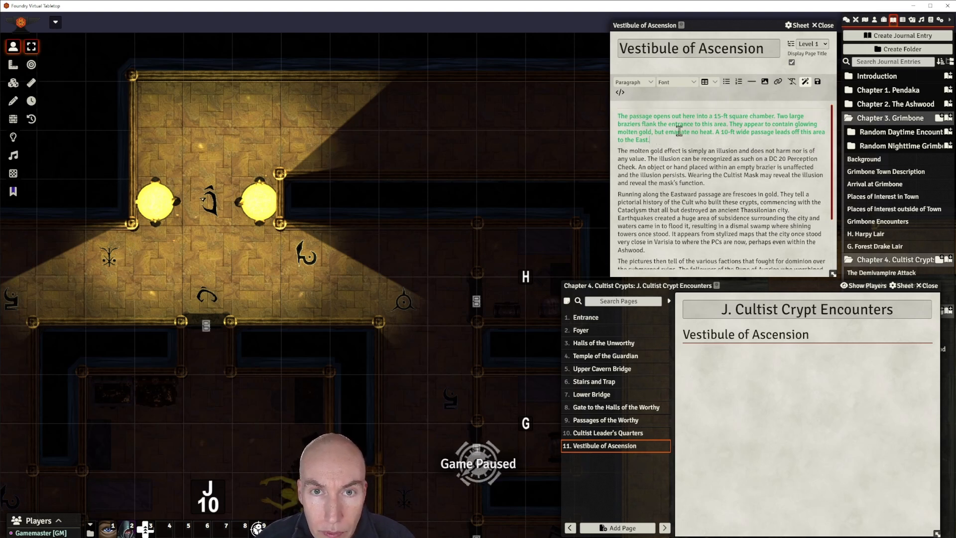
pyautogui.click(751, 84)
# Format the green opening paragraph, from "The passage opens out here" to "to the East.", as a block quote.
pyautogui.moveTo(651, 140); pyautogui.dragTo(618, 116)
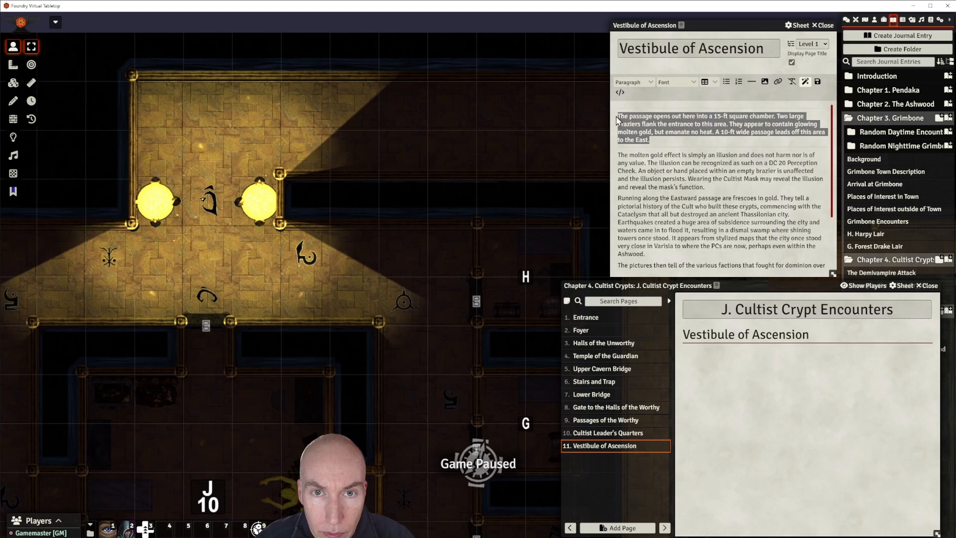
pyautogui.click(631, 82)
pyautogui.moveTo(629, 103)
pyautogui.click(672, 120)
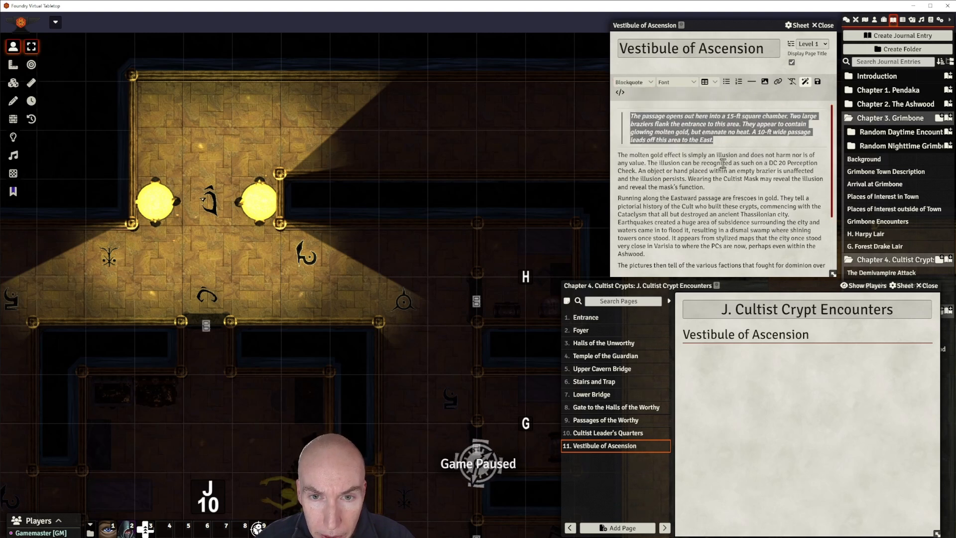
pyautogui.click(752, 189)
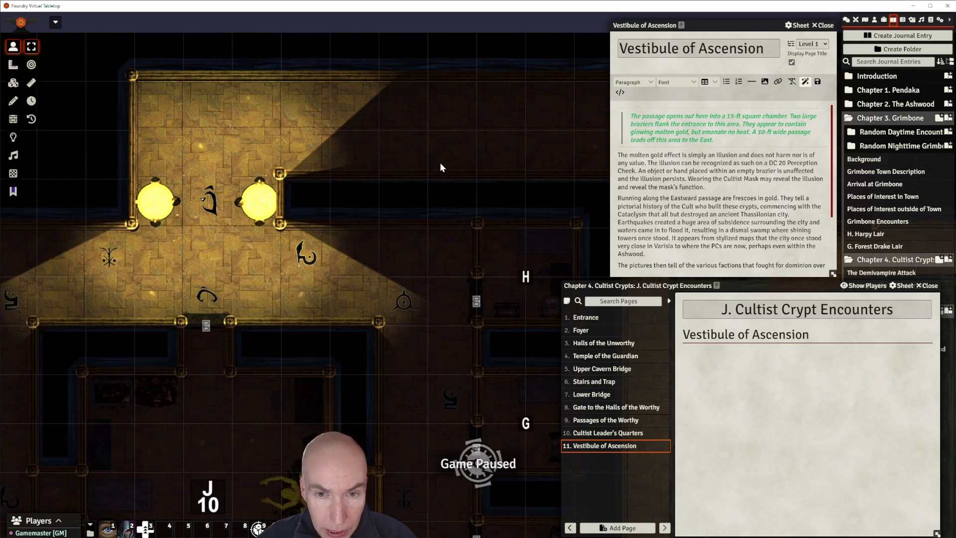
# Try the Perception for Selected Tokens macro on the crypt map and dismiss its notification.
pyautogui.moveTo(455, 157); pyautogui.dragTo(408, 143)
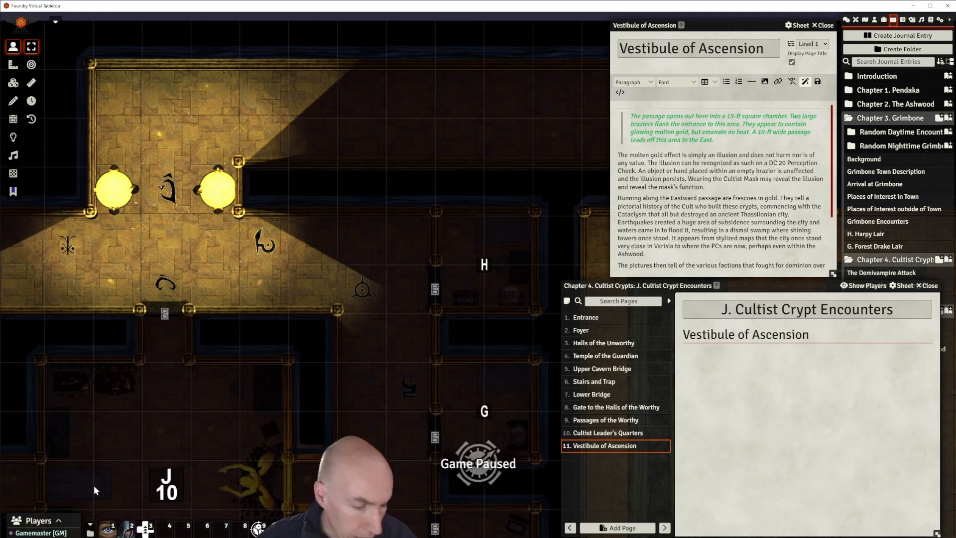
pyautogui.click(107, 527)
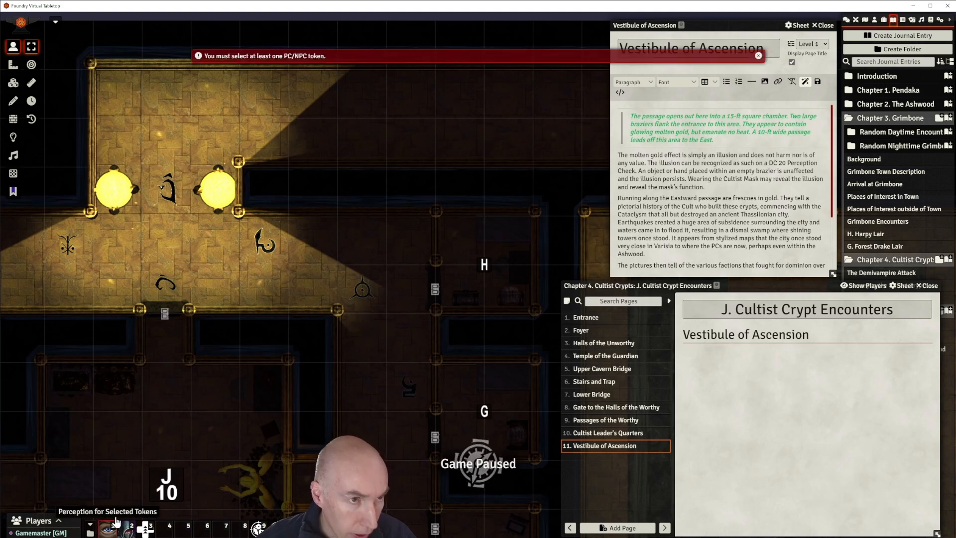
pyautogui.click(760, 57)
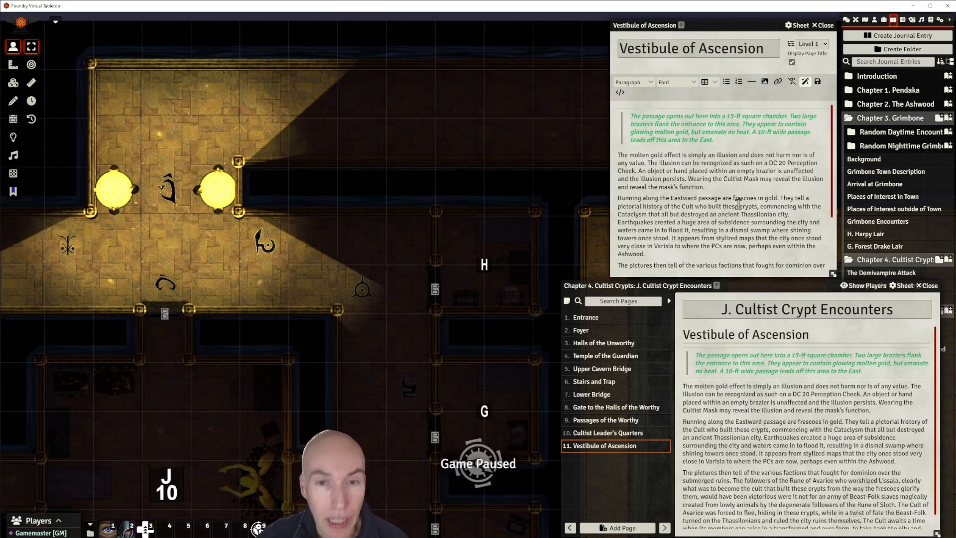
# Insert a link to the Cultist Mask item after "Wearing the" in the molten gold paragraph.
pyautogui.scroll(-1, 731, 207)
pyautogui.scroll(1, 731, 208)
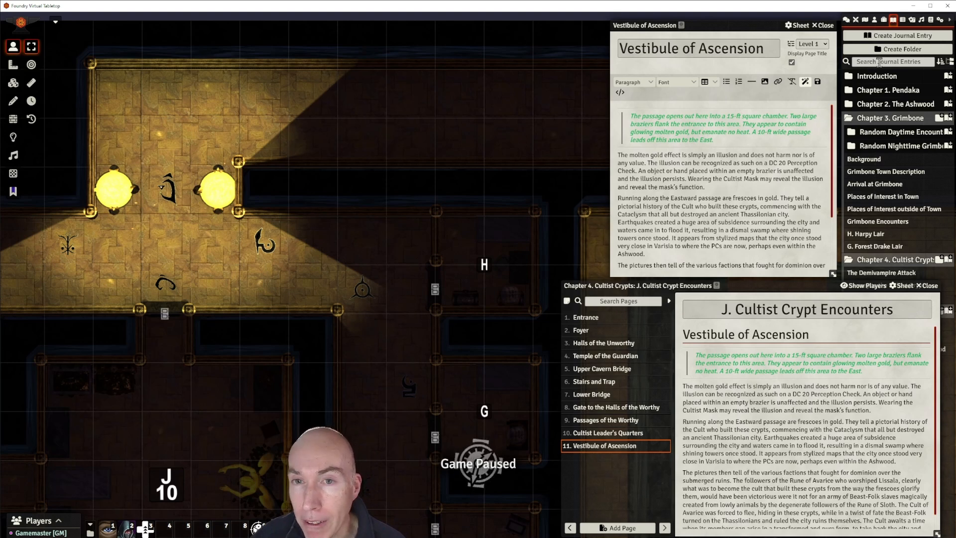
pyautogui.click(885, 20)
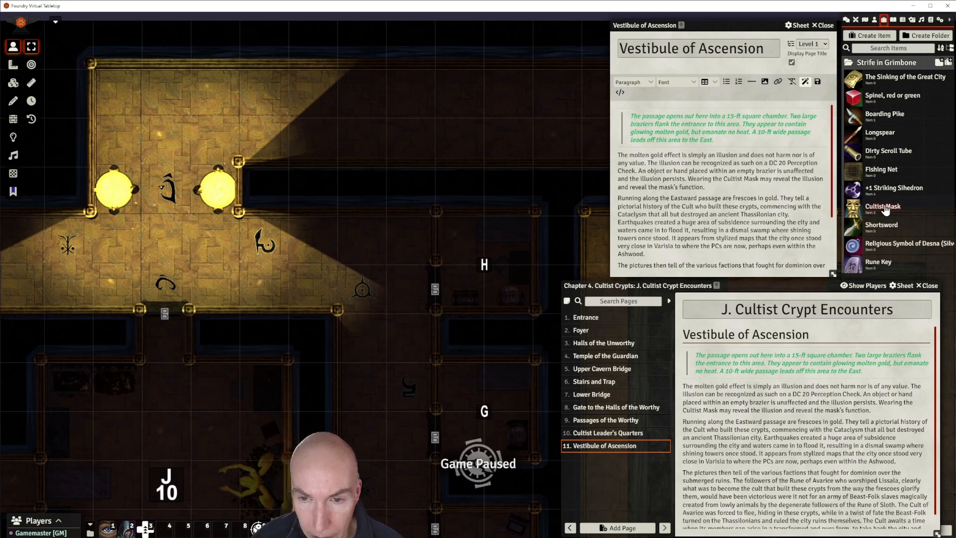
pyautogui.moveTo(885, 209); pyautogui.dragTo(727, 180)
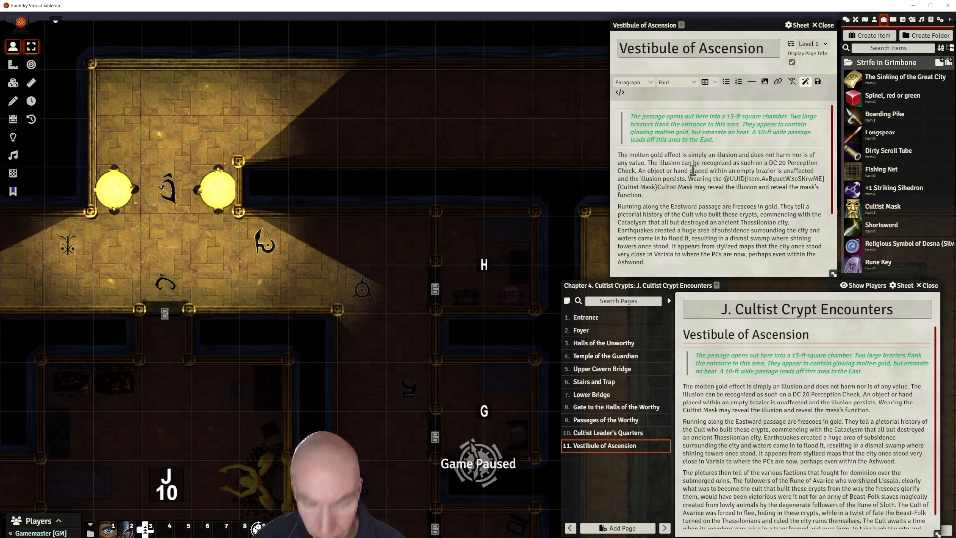
# Delete the duplicate plain text "Cultist Mask" following the item link and save the page.
pyautogui.press('Delete')
pyautogui.press('Delete')
pyautogui.press('Delete')
pyautogui.press('Delete')
pyautogui.press('Delete')
pyautogui.press('Delete')
pyautogui.press('Delete')
pyautogui.press('Delete')
pyautogui.press('Delete')
pyautogui.press('Delete')
pyautogui.press('Delete')
pyautogui.press('Delete')
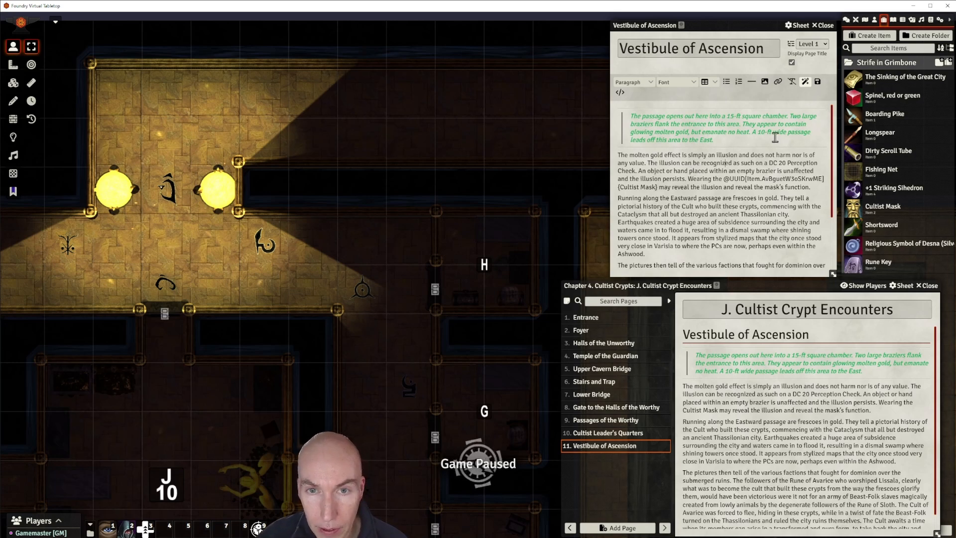
pyautogui.click(818, 83)
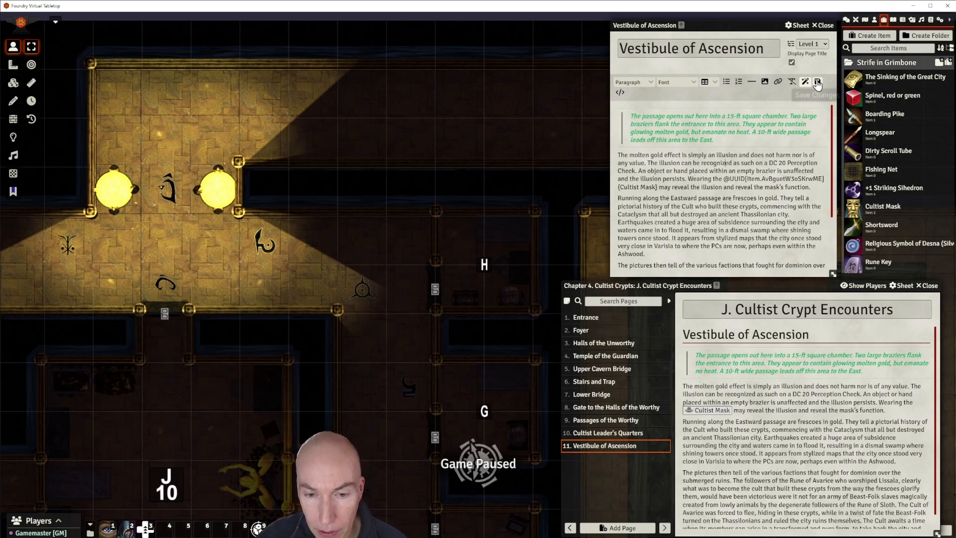
# Check that the Cultist Mask link opens its item sheet and close the sheet.
pyautogui.click(713, 411)
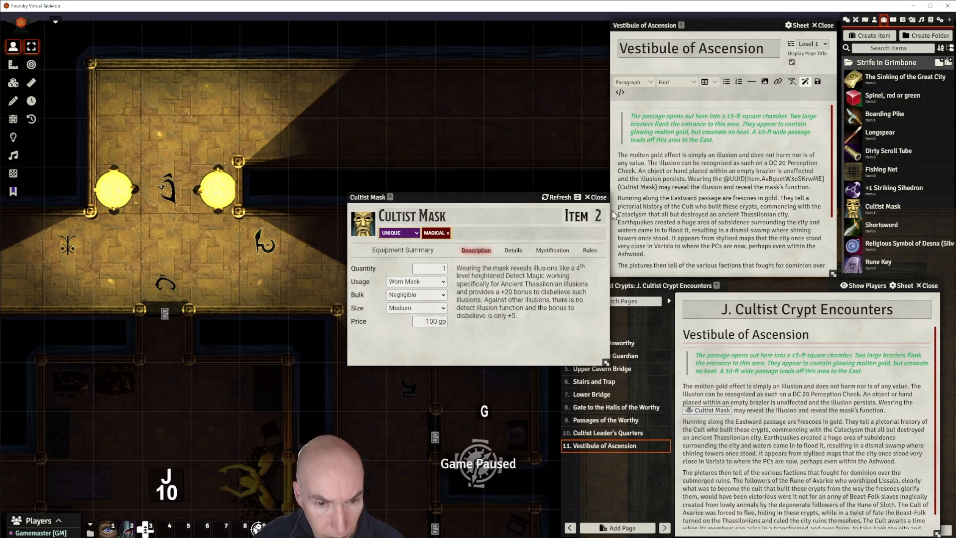
pyautogui.click(600, 198)
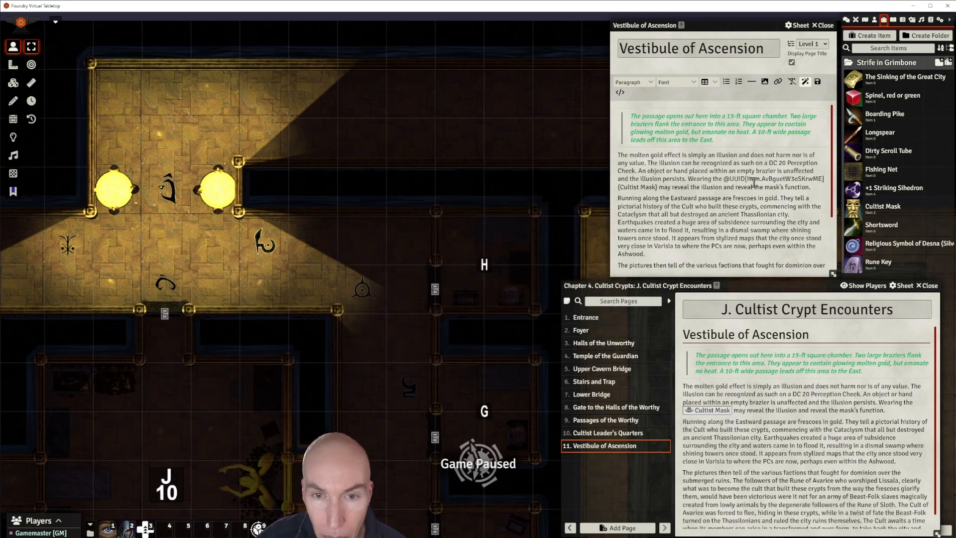
# Change "Eastward" to lowercase "eastward" in the paragraph about the gold frescoes and save the page.
pyautogui.scroll(-1, 727, 203)
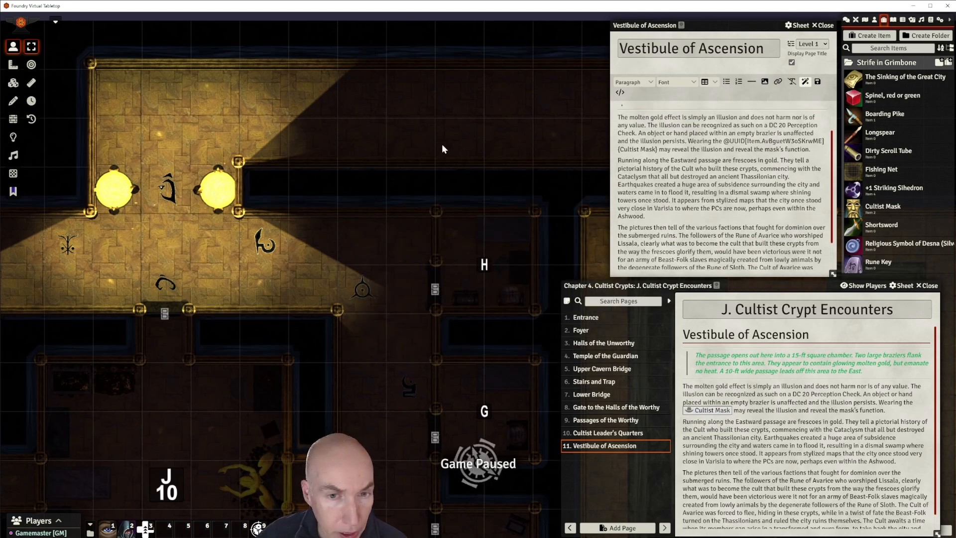
pyautogui.click(673, 160)
pyautogui.press('BackSpace')
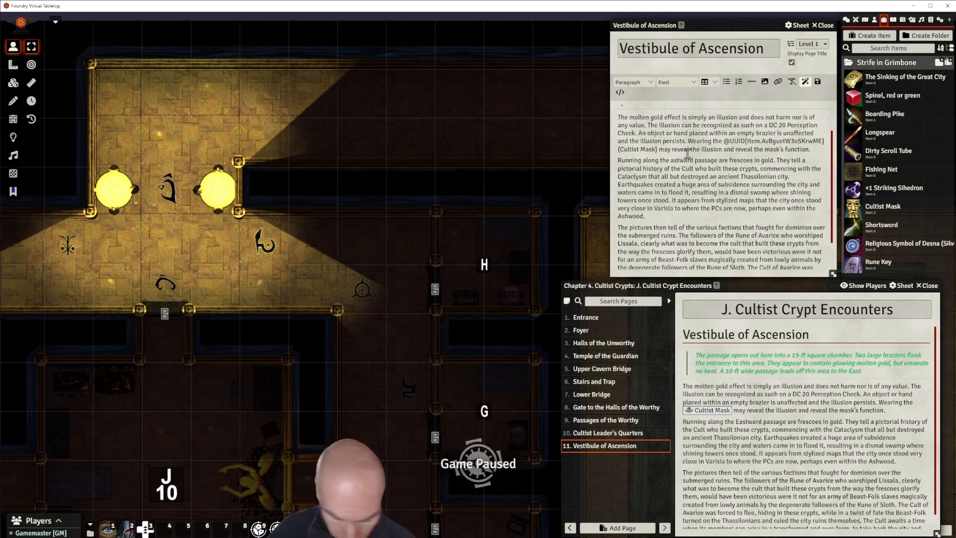
pyautogui.write('e')
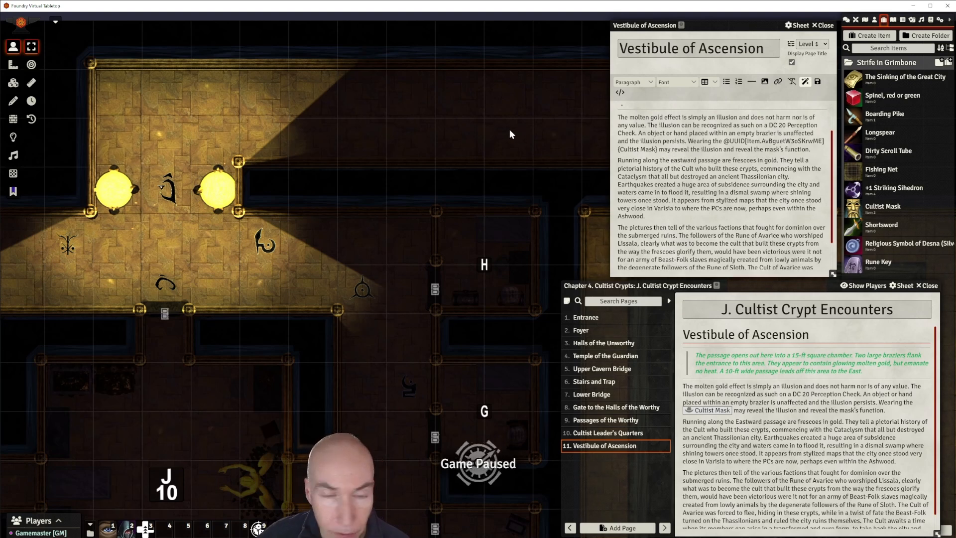
# Compare the fresco description with the map's passage running east from the vestibule to the doors of the golden pool chamber.
pyautogui.moveTo(509, 129); pyautogui.dragTo(334, 135)
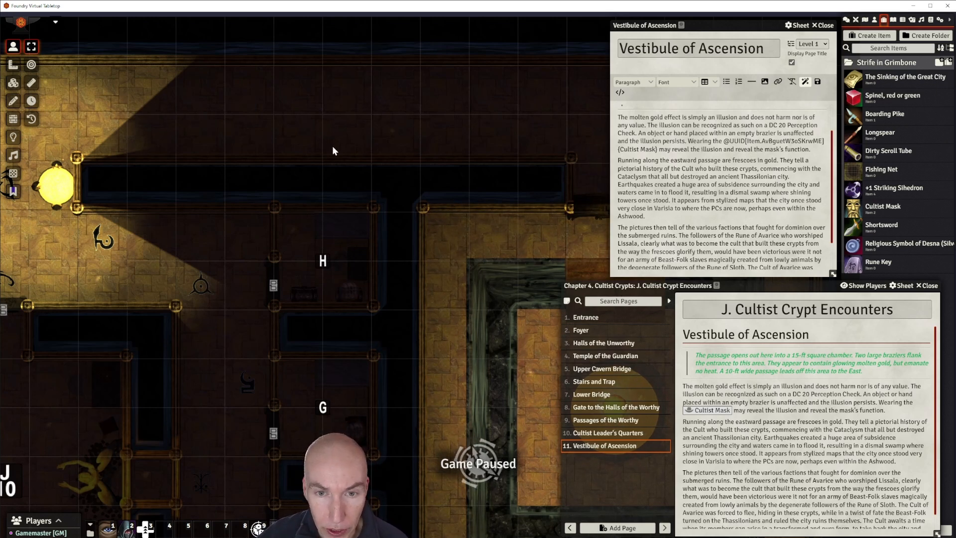
pyautogui.moveTo(332, 147); pyautogui.dragTo(254, 143)
pyautogui.moveTo(297, 146); pyautogui.dragTo(317, 143)
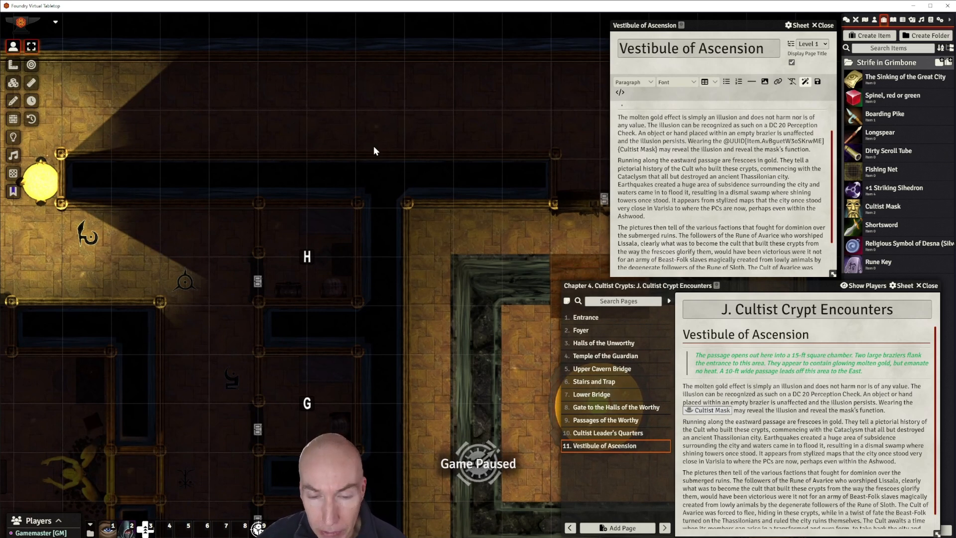
pyautogui.scroll(-2, 711, 209)
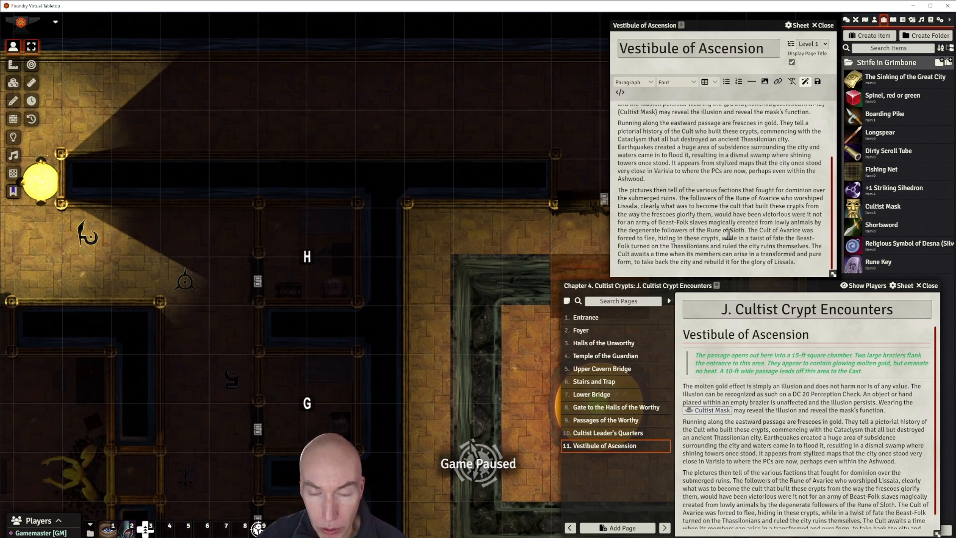
pyautogui.moveTo(425, 137); pyautogui.dragTo(389, 156)
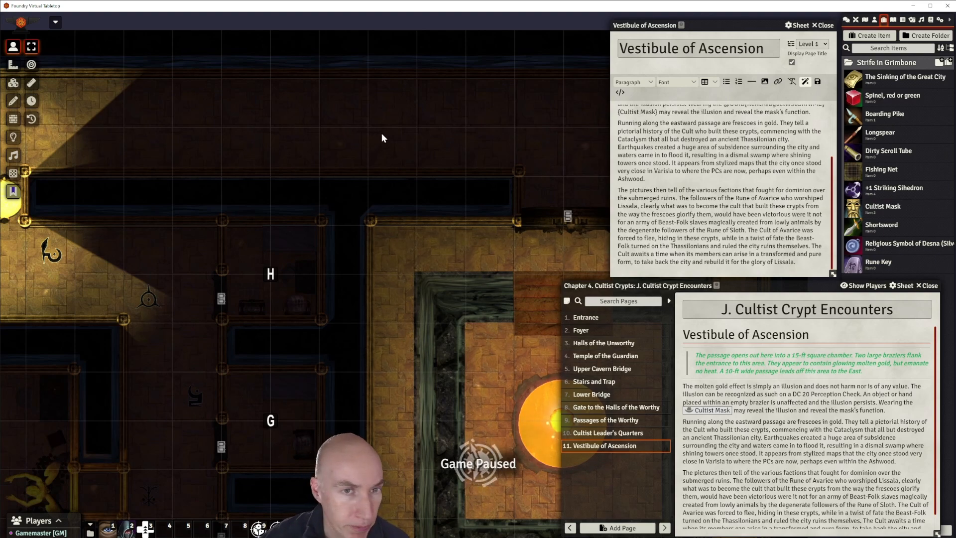
pyautogui.moveTo(381, 133); pyautogui.dragTo(154, 138)
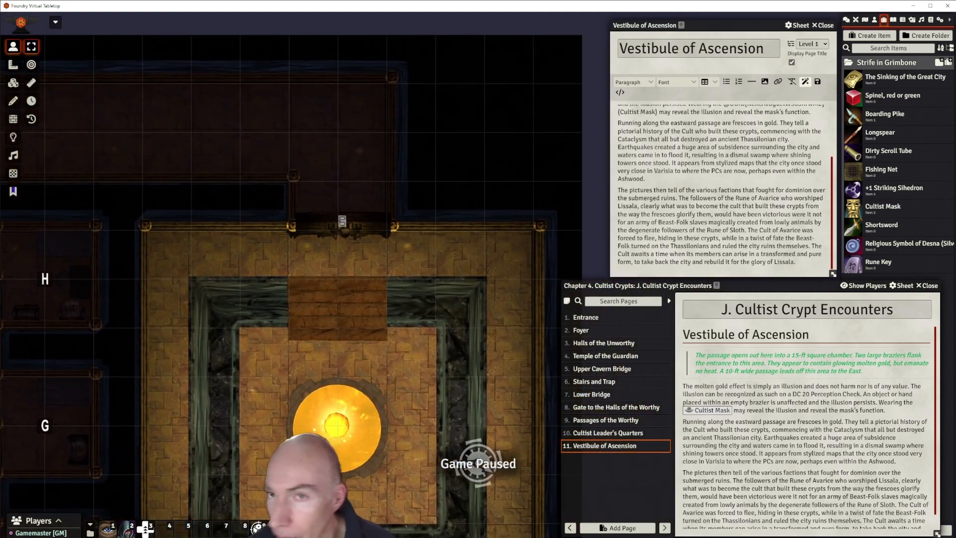
# Review the fresco paragraphs once more and close the Vestibule of Ascension page editor.
pyautogui.scroll(1, 798, 189)
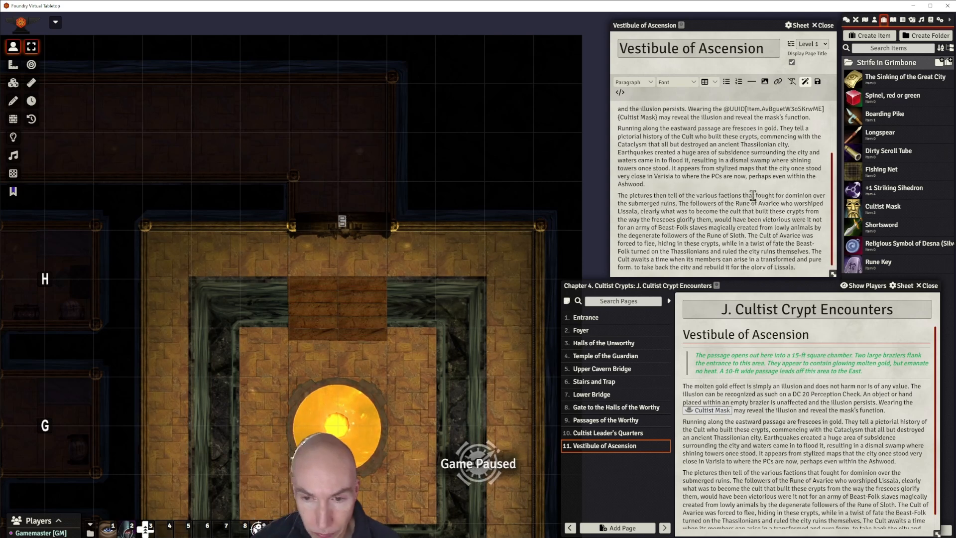
pyautogui.scroll(-1, 753, 195)
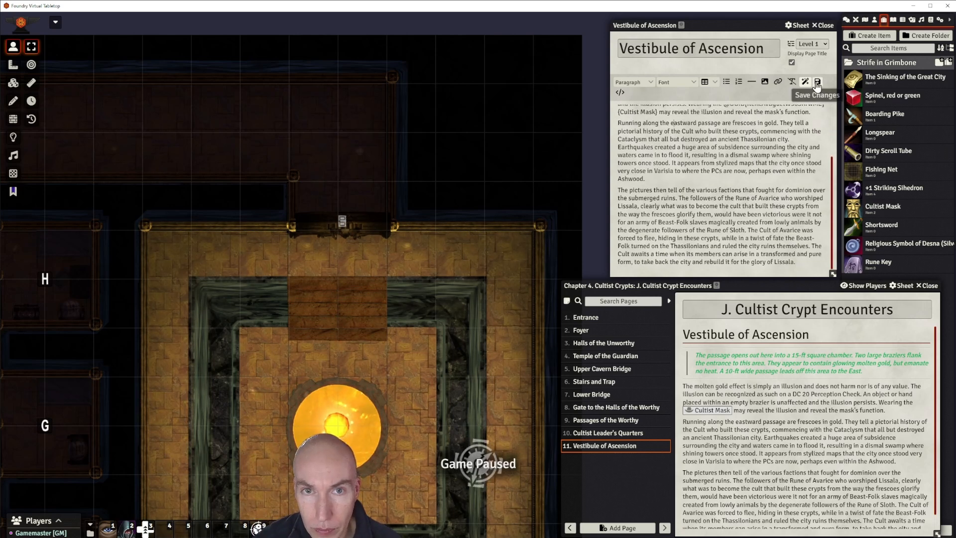
pyautogui.click(825, 25)
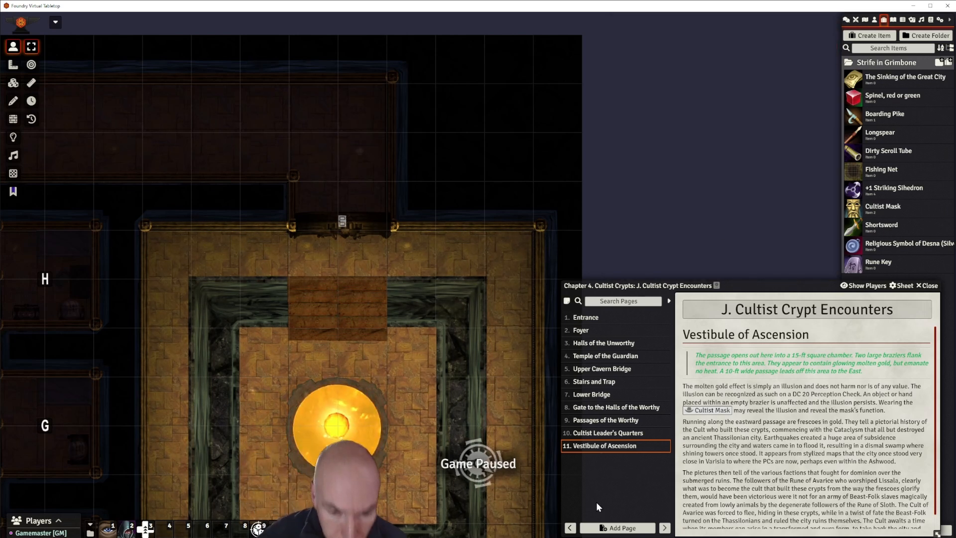
# Add a text page named "Entrance to the Runewell" to the journal, move its editor clear of the journal, and display the page.
pyautogui.click(618, 527)
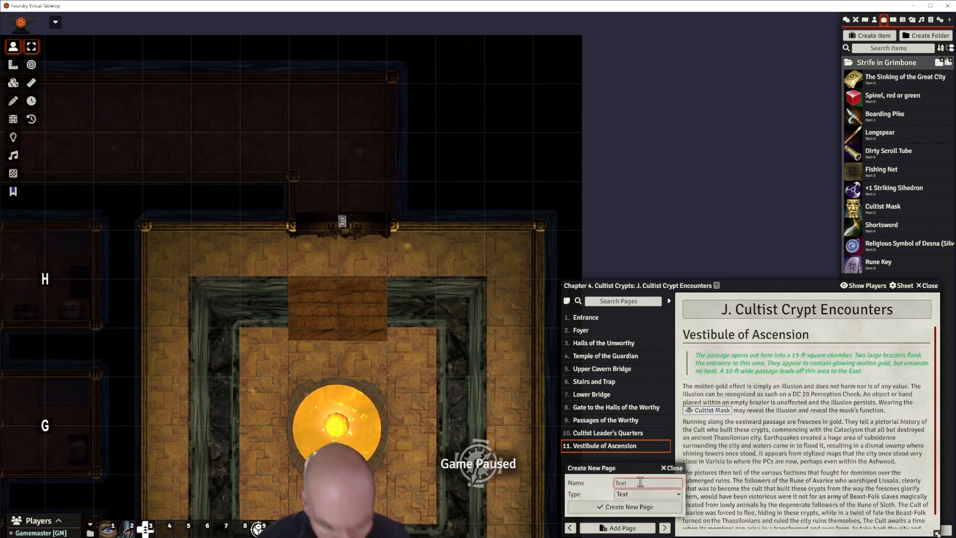
pyautogui.write('Entrace')
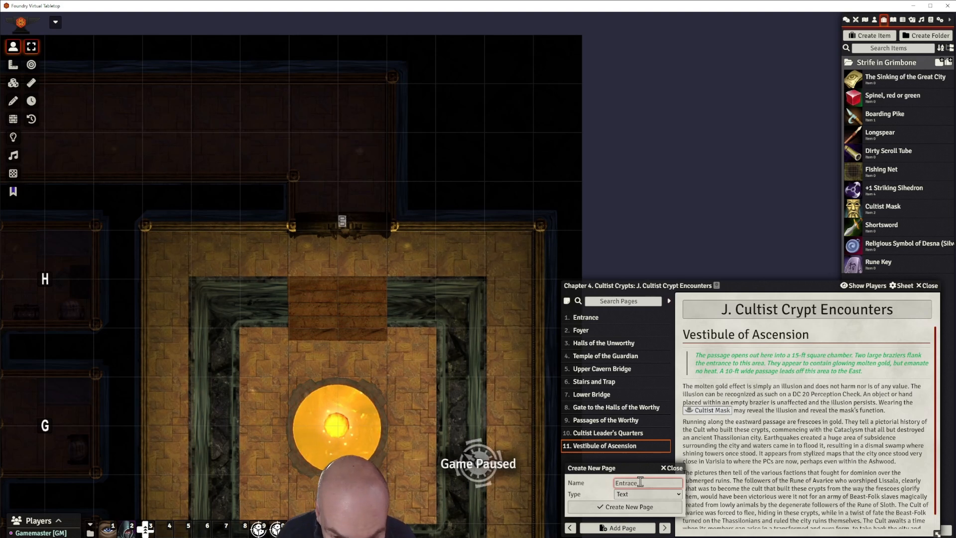
pyautogui.press('BackSpace')
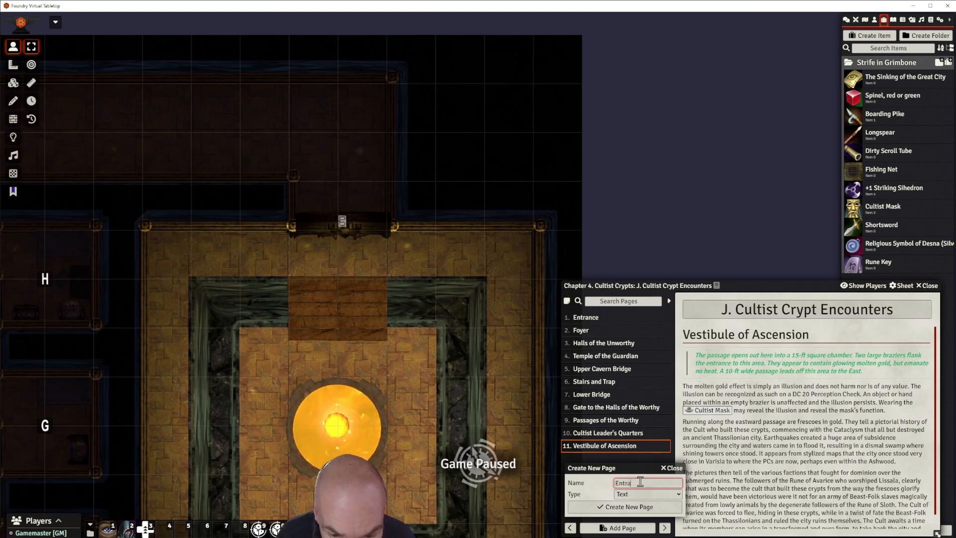
pyautogui.write('nce to the ')
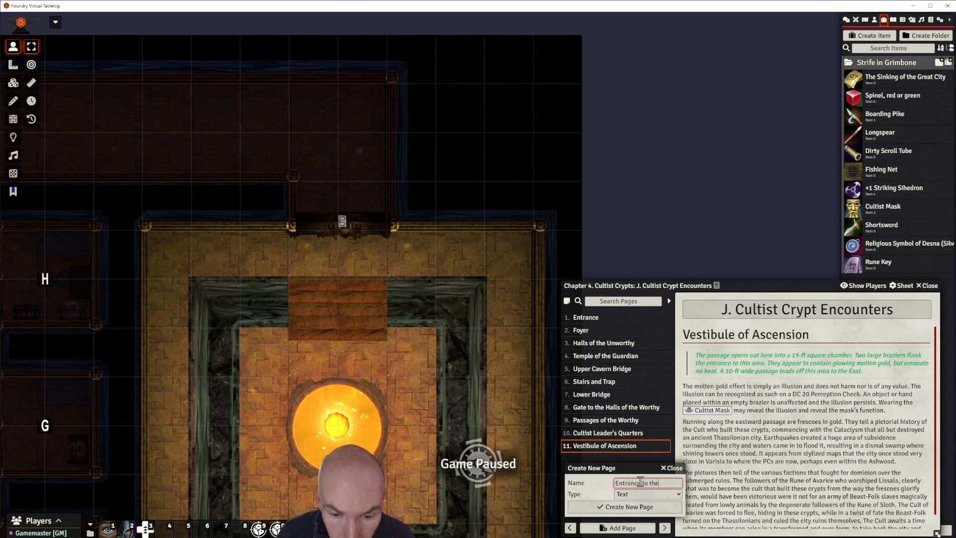
pyautogui.write('Runewell')
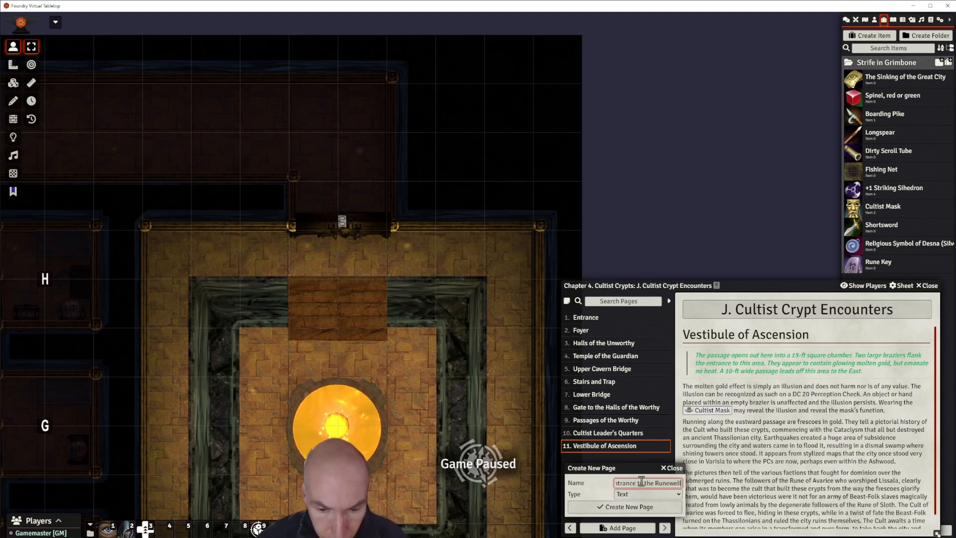
pyautogui.click(627, 505)
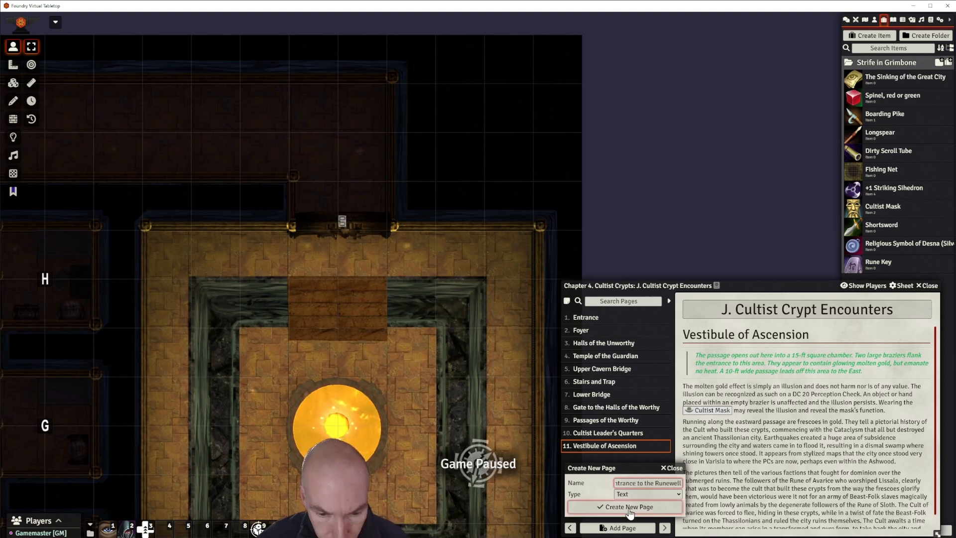
pyautogui.moveTo(492, 156); pyautogui.dragTo(740, 20)
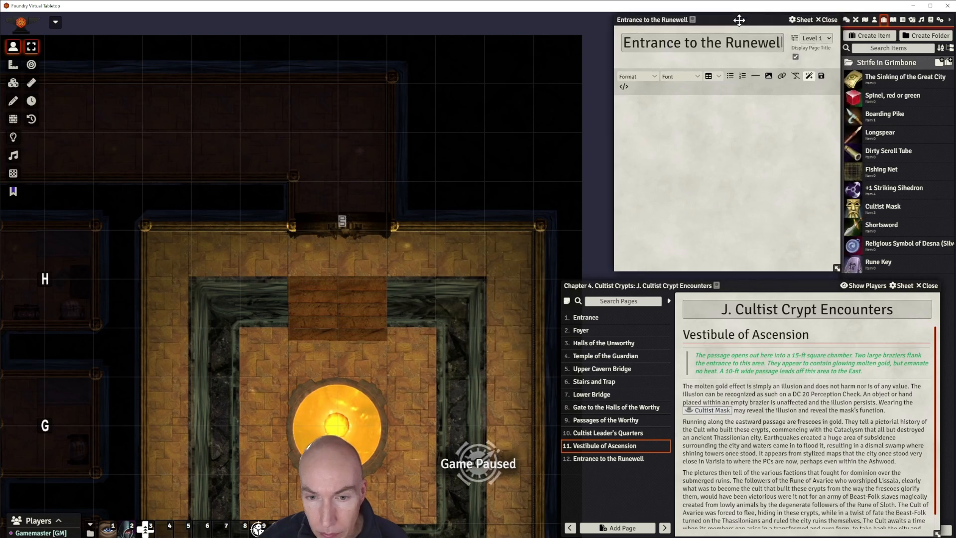
pyautogui.click(597, 462)
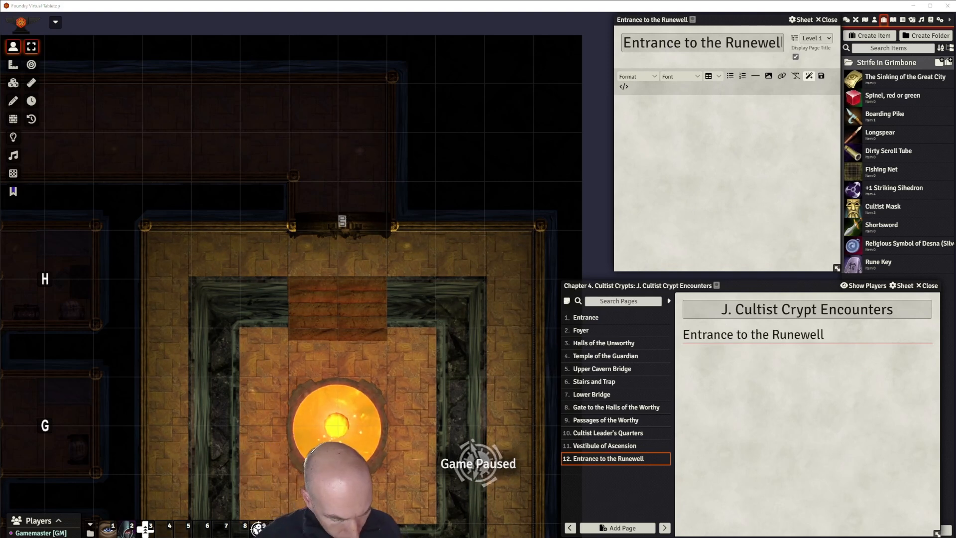
# Fill the page with the golden double doors and glaive trap text, and insert horizontal rules above and below the green description.
pyautogui.click(656, 101)
pyautogui.write('Wide golden double doors block the passage as it turns to the South. On them are embossed images of a seven-bladed starknife. To either side are images of fiery glaives tilted with wickedly-barbed blades pointed inward. The doors are unlocked but trapped. The blades are actually real, covered by illusion to appear as decorations and swing down to strike anyone in the 5-ft square north of them (so a creature is only struck by one glaive).')
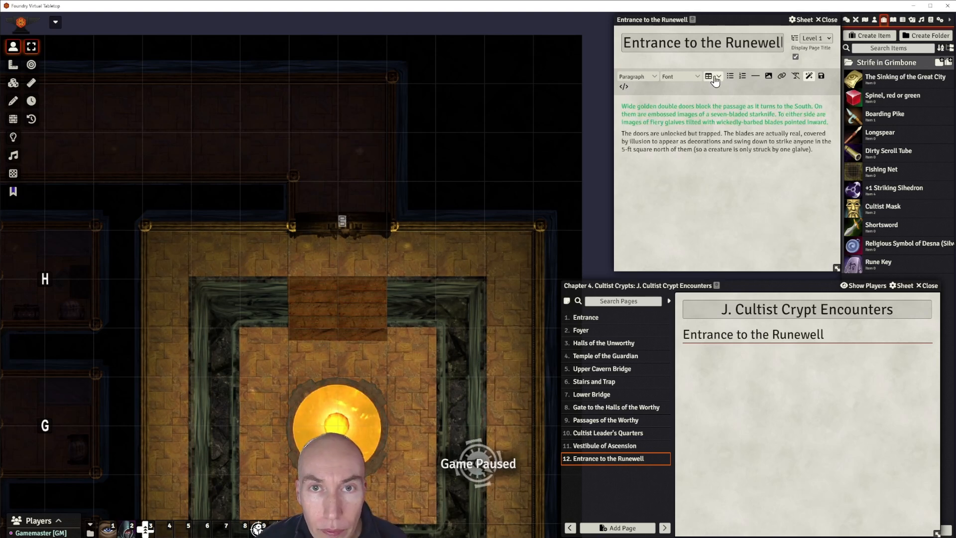
pyautogui.click(765, 79)
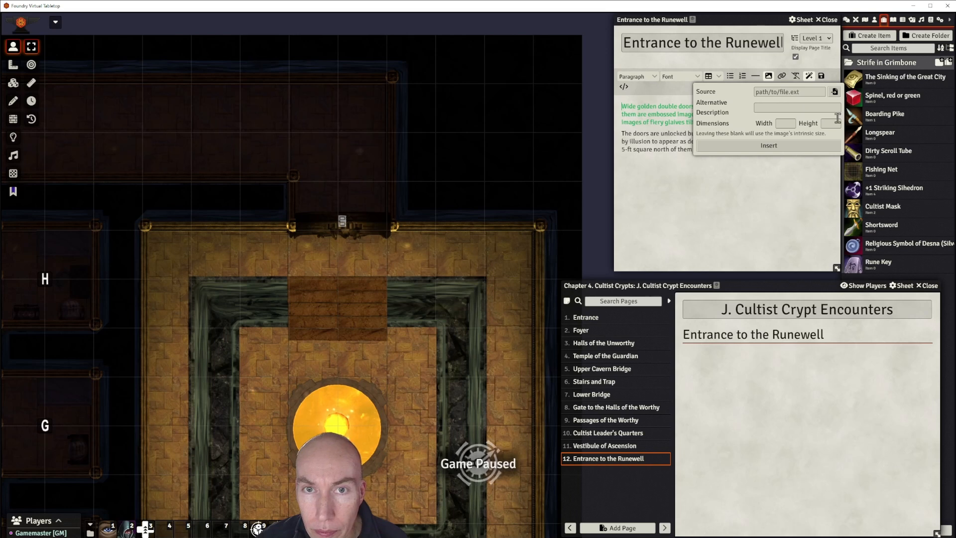
pyautogui.click(797, 182)
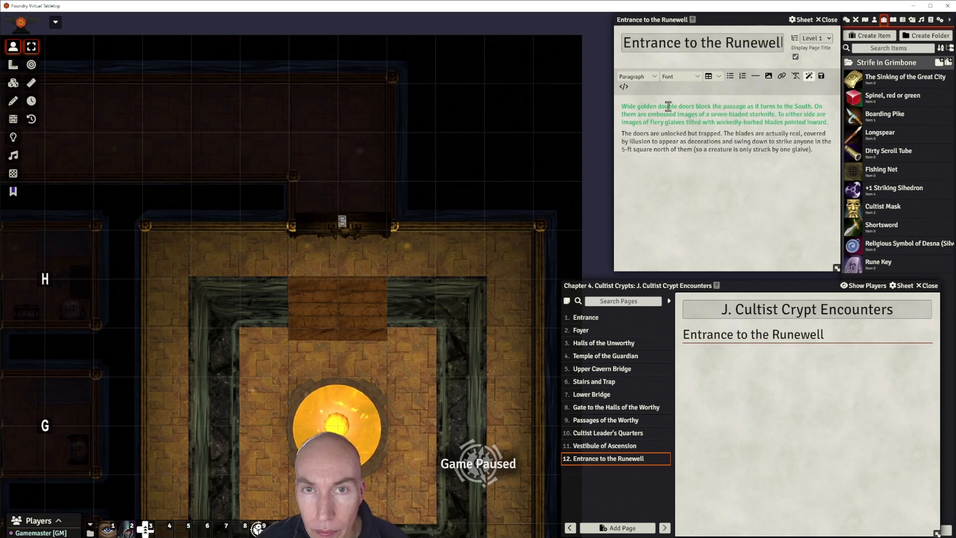
pyautogui.click(622, 105)
pyautogui.click(756, 75)
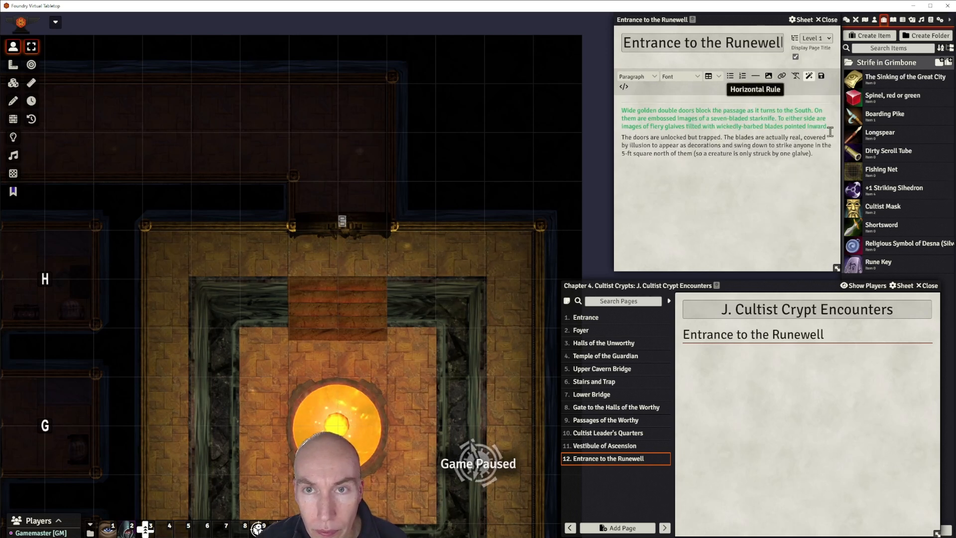
pyautogui.click(756, 76)
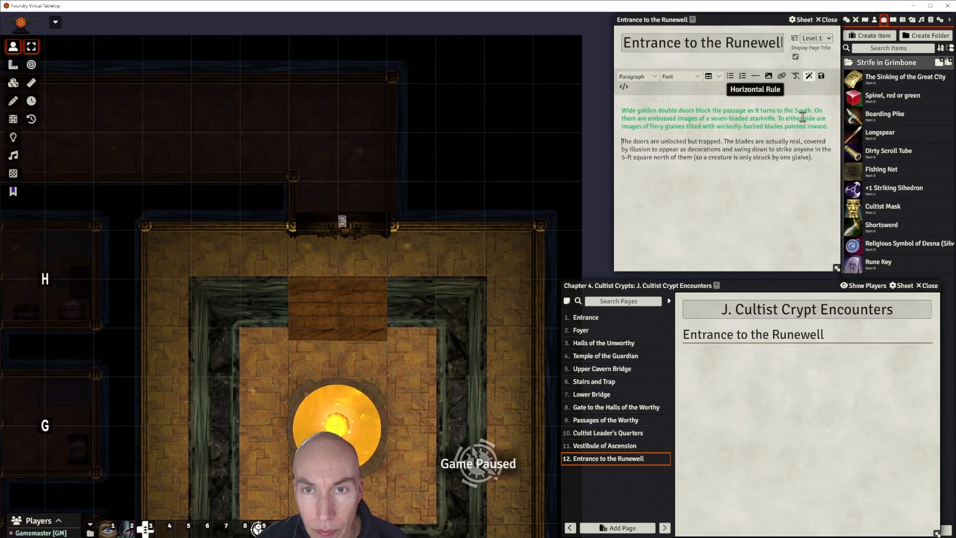
# Format the green door description as a blockquote, change "South" to lowercase "south" in it, and save the page.
pyautogui.moveTo(834, 126); pyautogui.dragTo(623, 107)
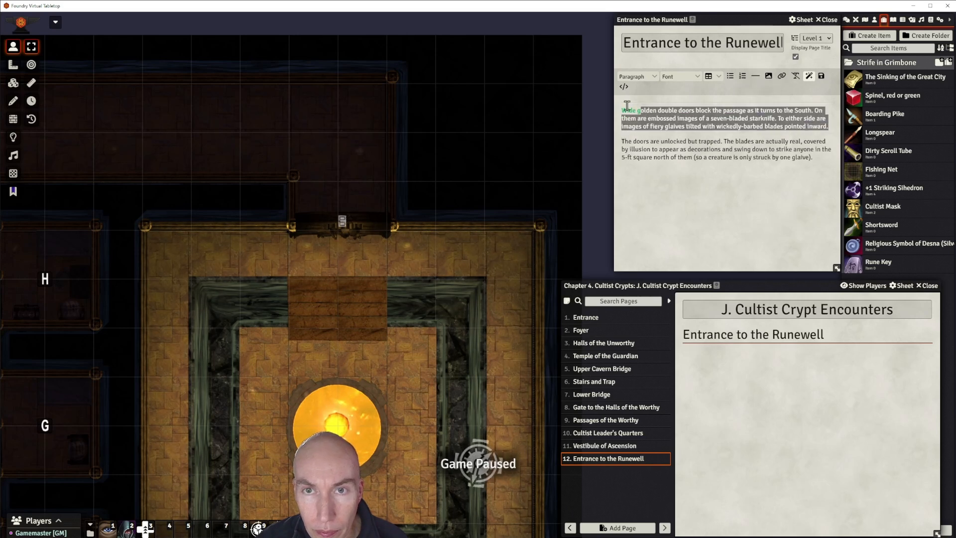
pyautogui.click(636, 76)
pyautogui.click(675, 115)
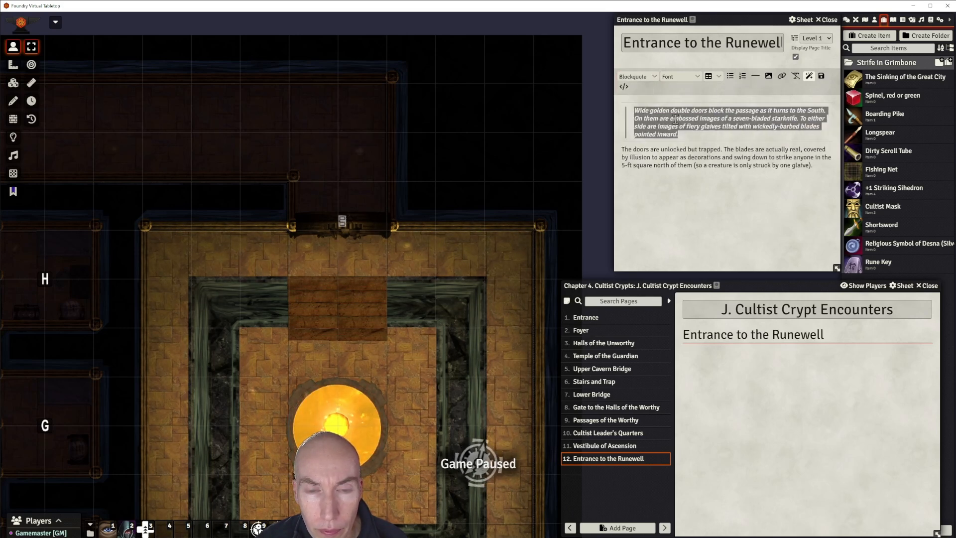
pyautogui.click(732, 196)
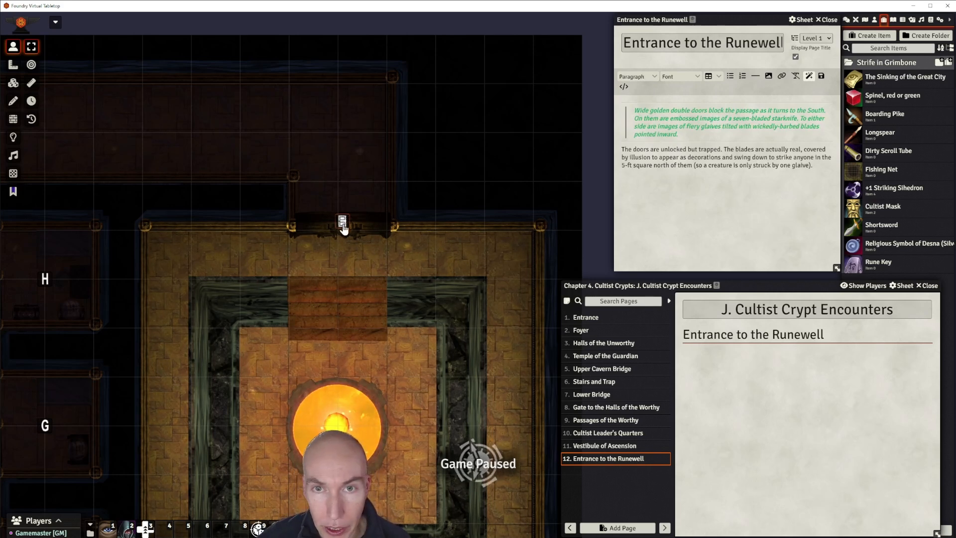
pyautogui.click(821, 110)
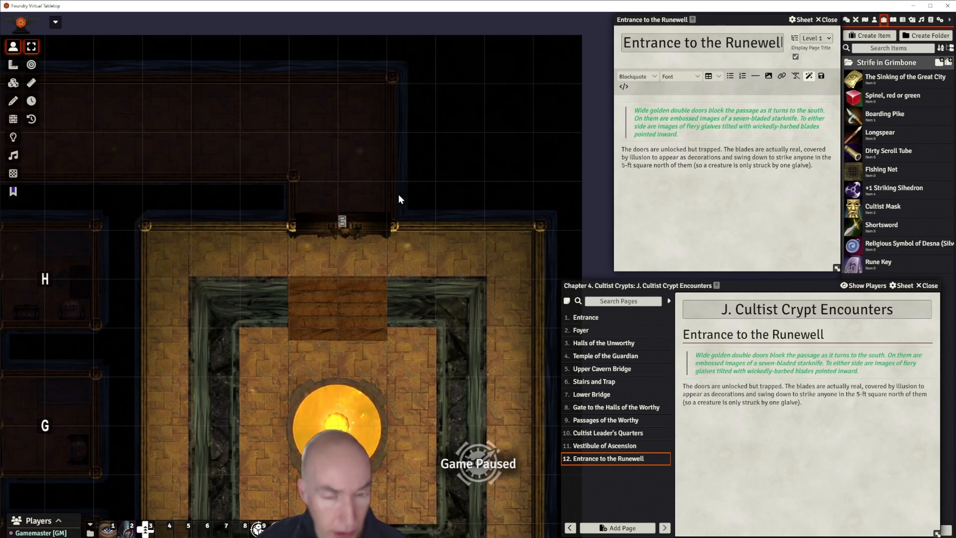
# Expand the Hazards folder in the actor list and shift the page editor and journal windows clear of it.
pyautogui.scroll(3, 420, 172)
pyautogui.scroll(-3, 420, 172)
pyautogui.moveTo(421, 153); pyautogui.dragTo(438, 150)
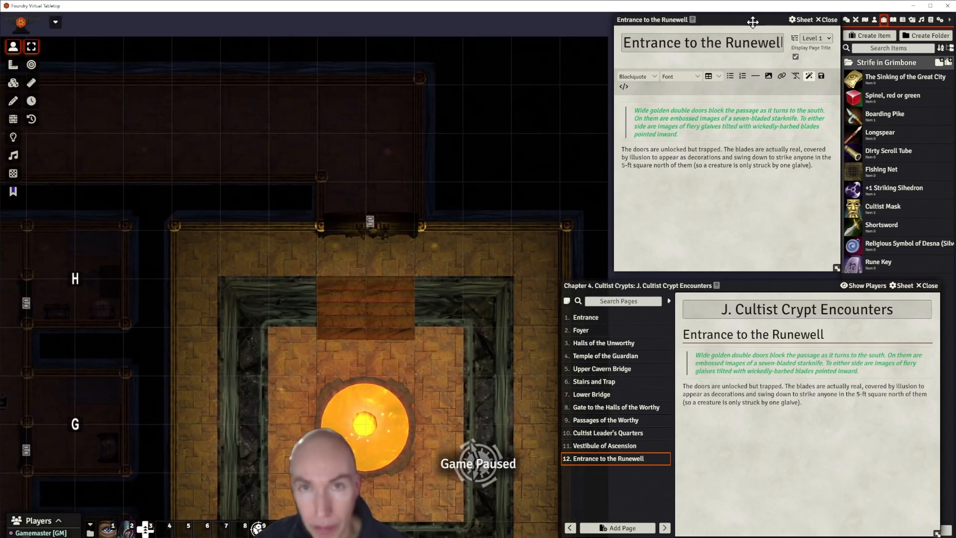
pyautogui.moveTo(751, 20); pyautogui.dragTo(745, 20)
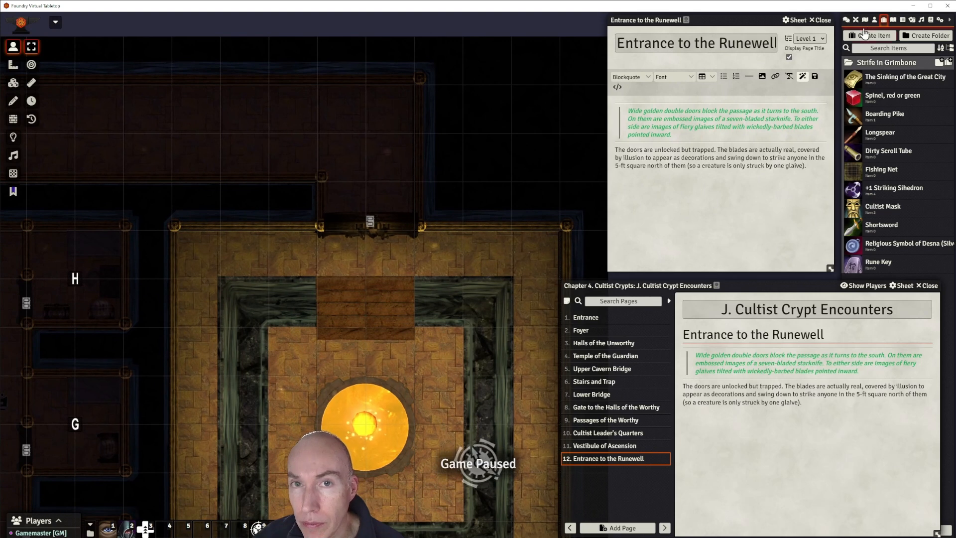
pyautogui.click(875, 20)
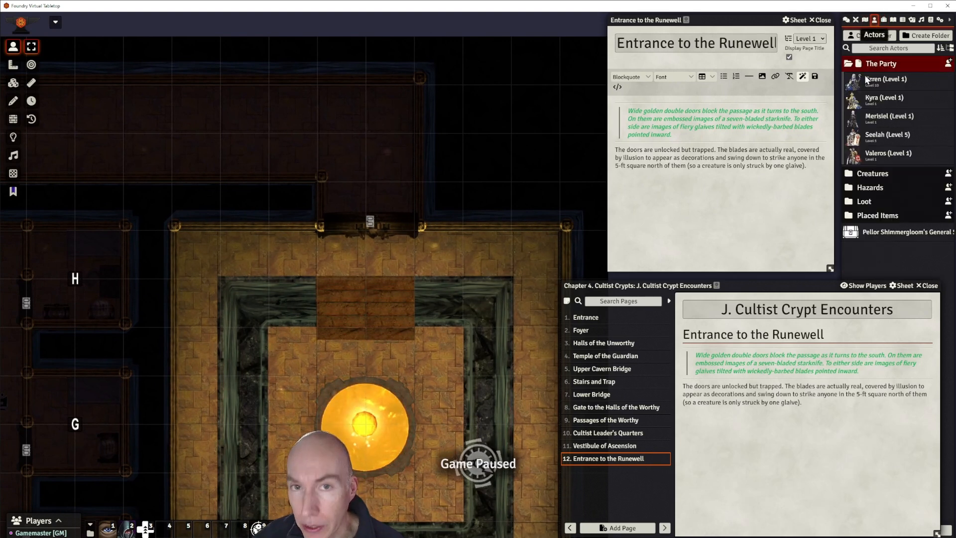
pyautogui.click(874, 188)
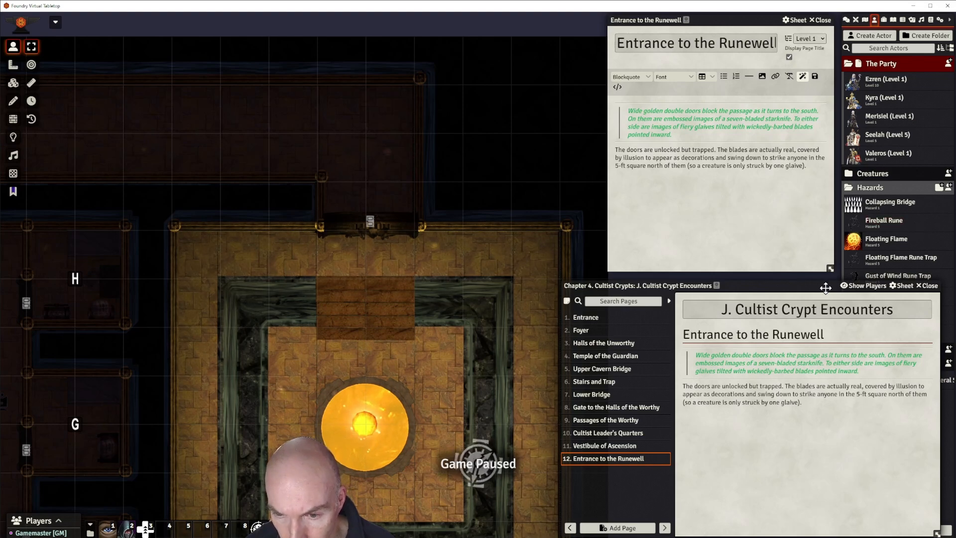
pyautogui.moveTo(827, 286); pyautogui.dragTo(838, 301)
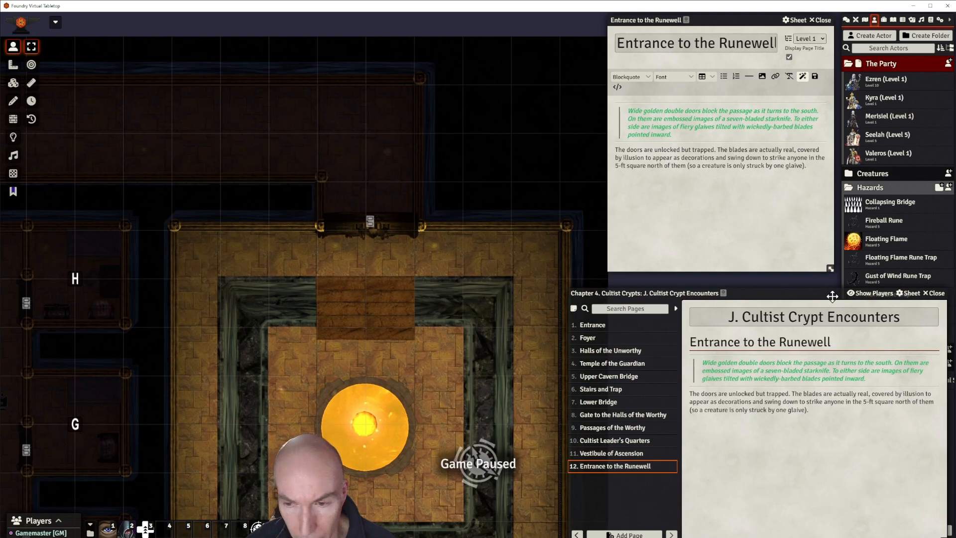
# Create a new actor of type Hazard named "Swing Glaive" in the Hazards folder.
pyautogui.click(949, 188)
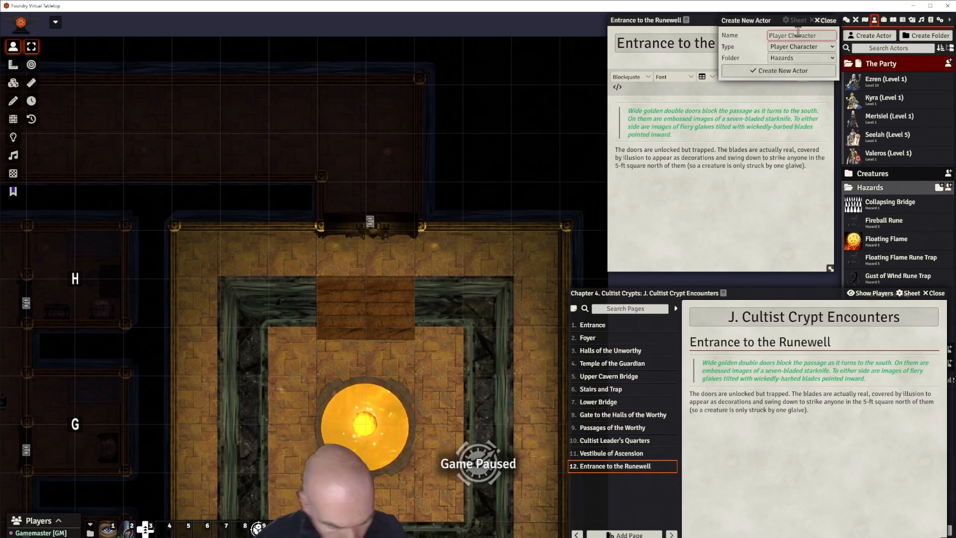
pyautogui.write('WS')
pyautogui.press('BackSpace')
pyautogui.write('Swing Glaive')
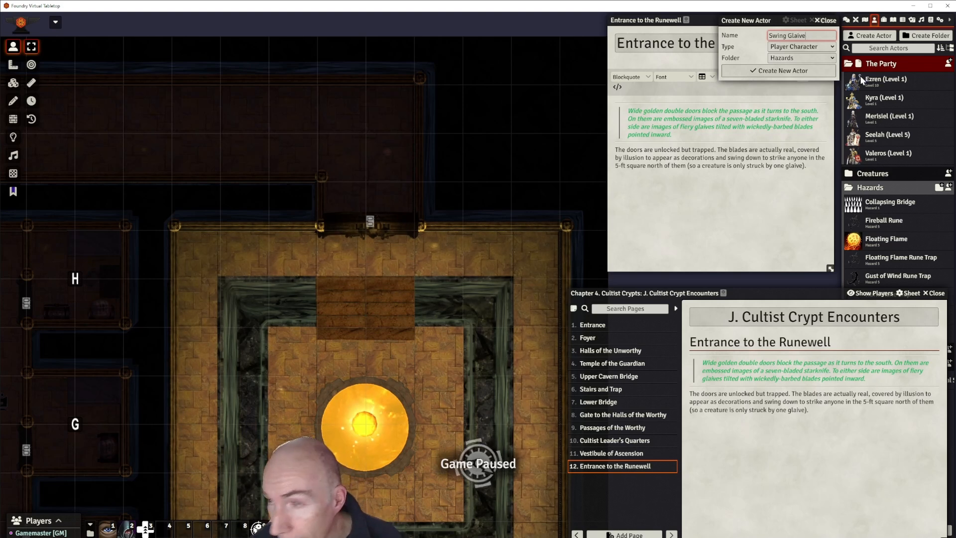
pyautogui.press('Tab')
pyautogui.press('h')
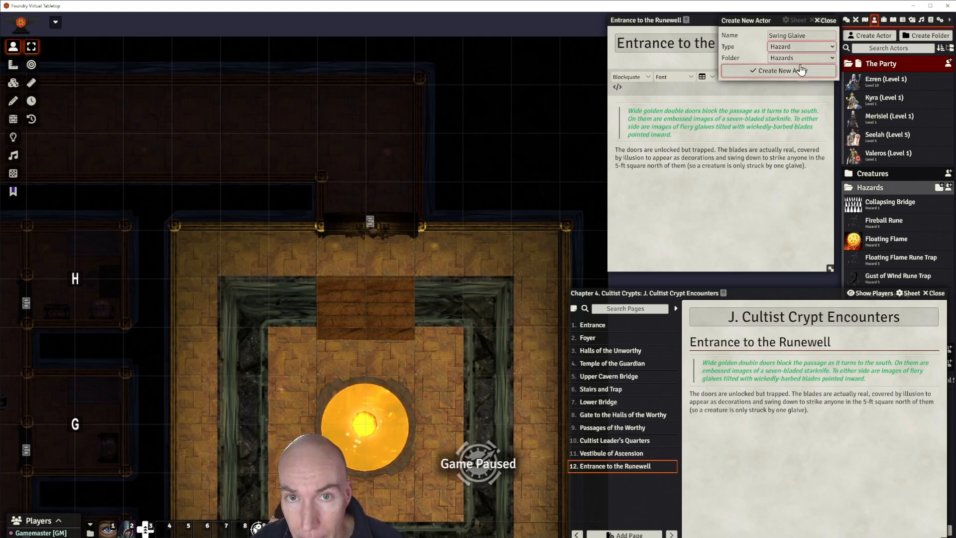
pyautogui.click(798, 71)
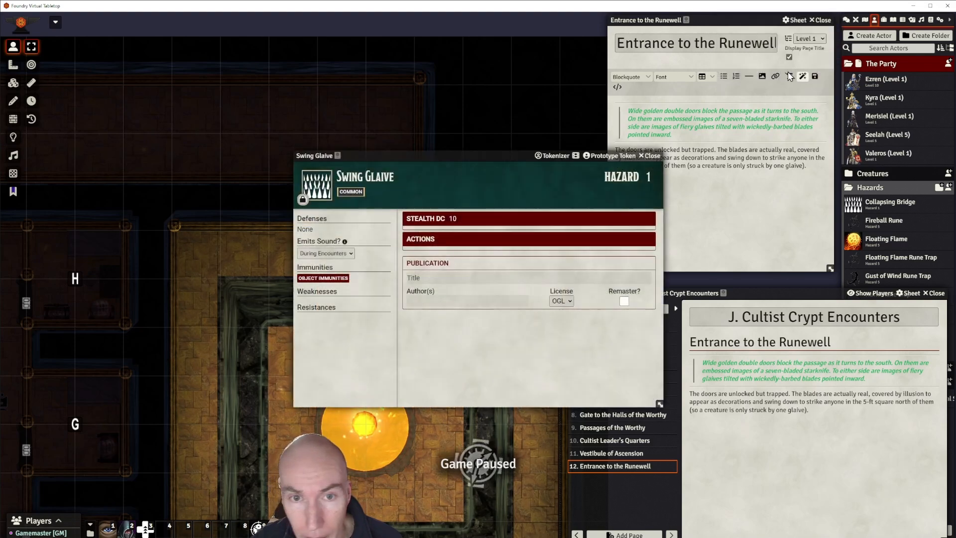
# Move the new hazard's sheet toward the journal windows and rename the hazard "Swinging Glaive".
pyautogui.moveTo(462, 155); pyautogui.dragTo(623, 131)
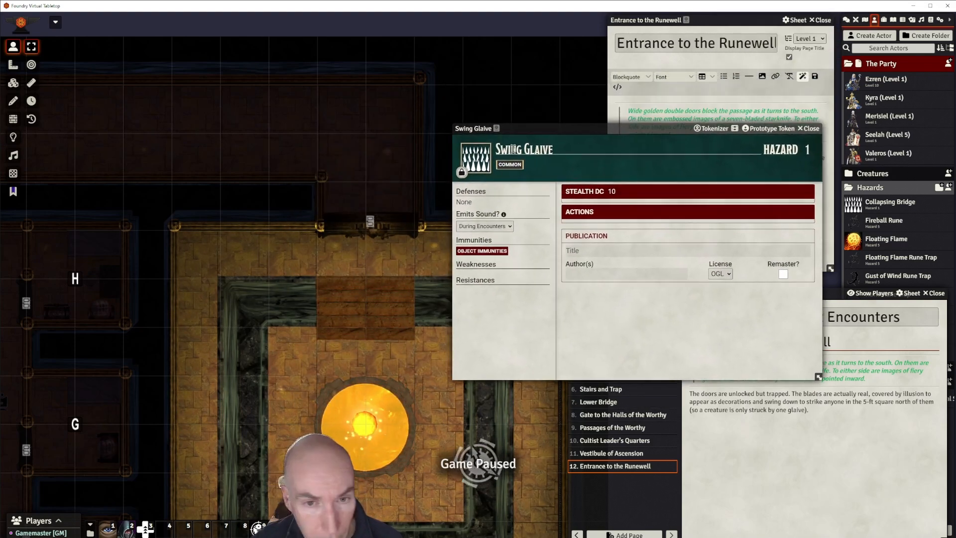
pyautogui.tripleClick(515, 149)
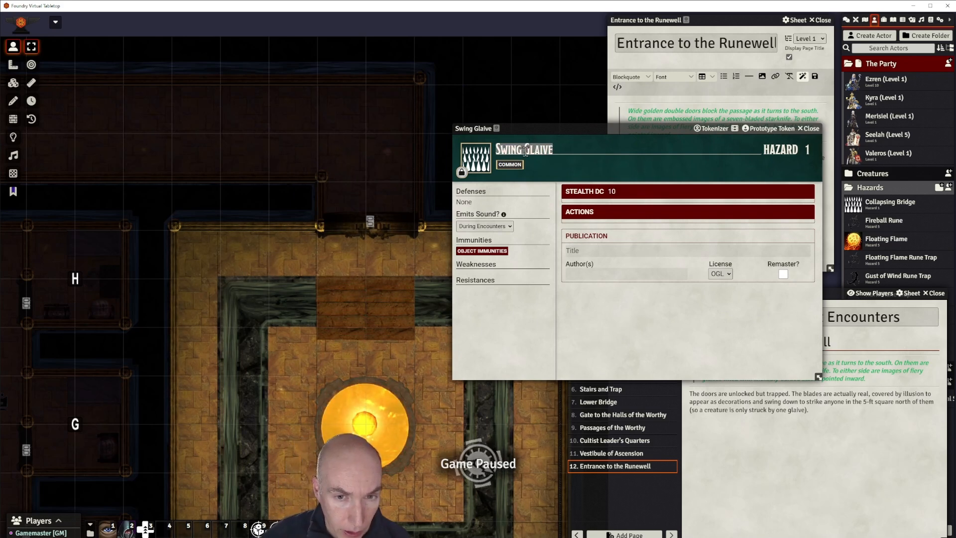
pyautogui.click(524, 151)
pyautogui.write('ing')
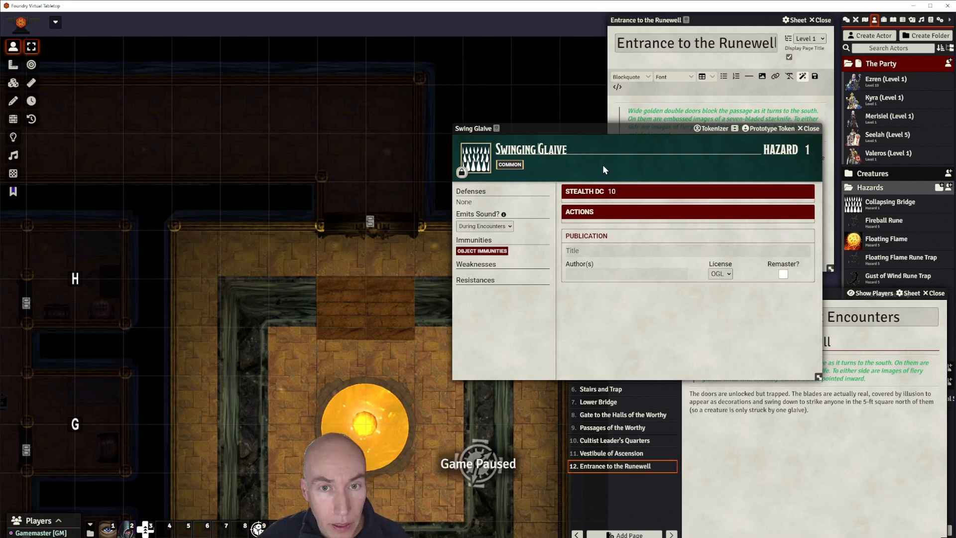
# Unlock the Swinging Glaive sheet for editing and set the hazard's level to 5.
pyautogui.click(461, 173)
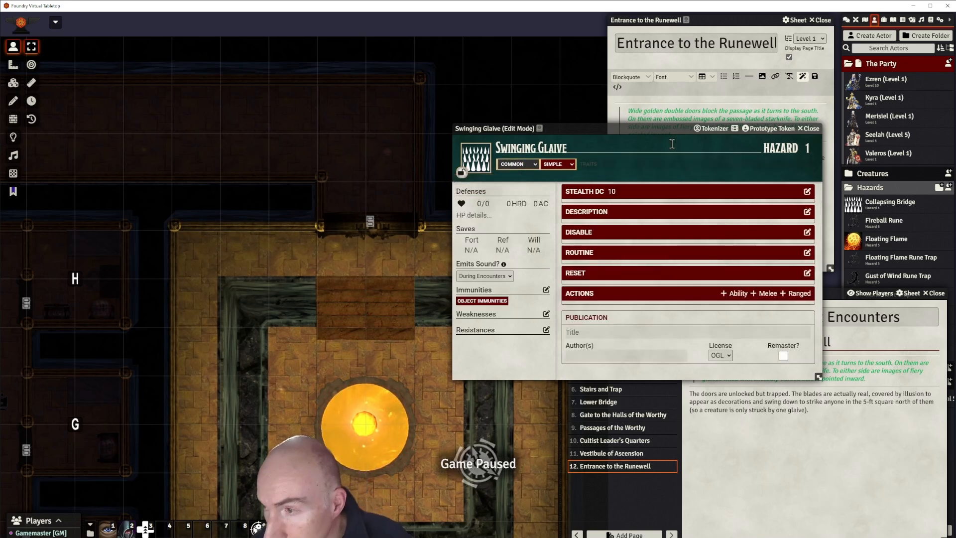
pyautogui.doubleClick(806, 148)
pyautogui.write('5')
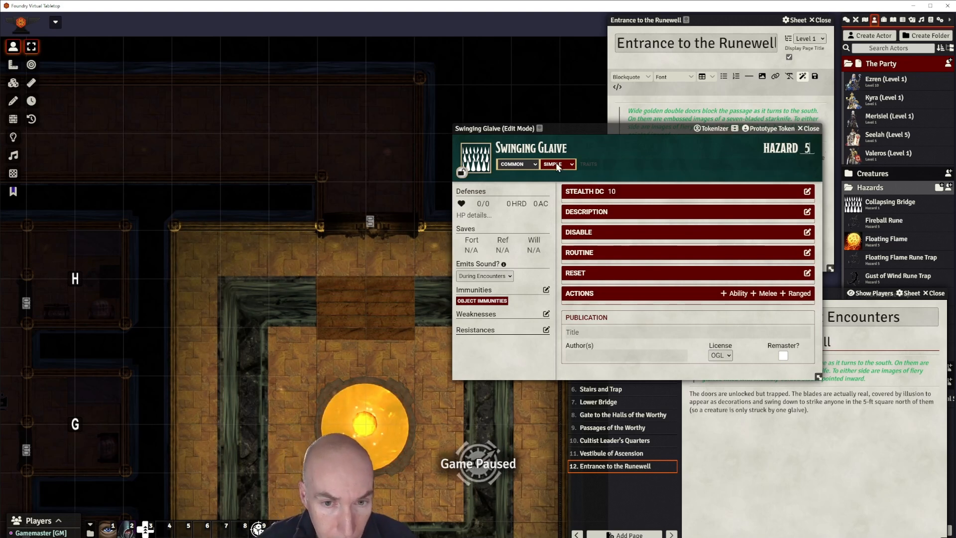
# Add the Mechanical and Trap traits to the Swinging Glaive hazard.
pyautogui.click(663, 163)
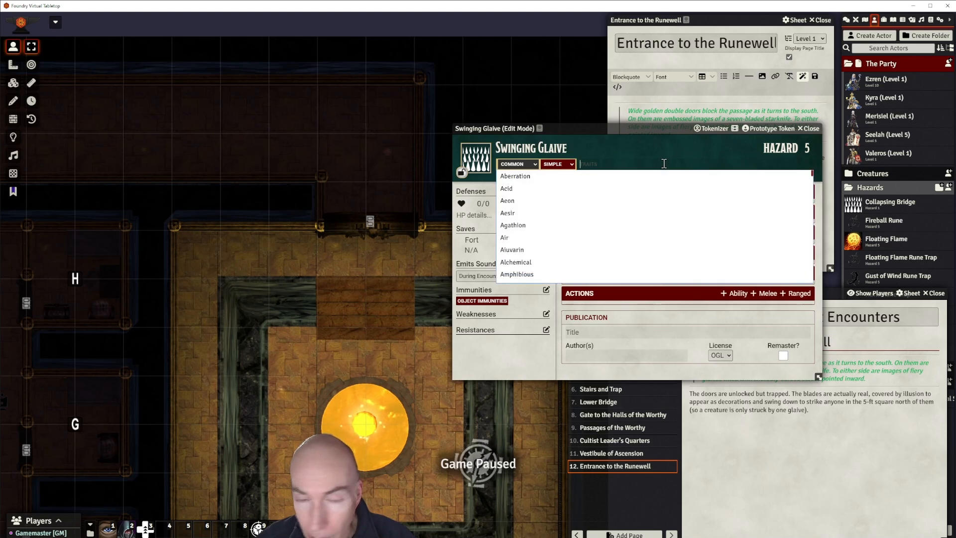
pyautogui.click(657, 144)
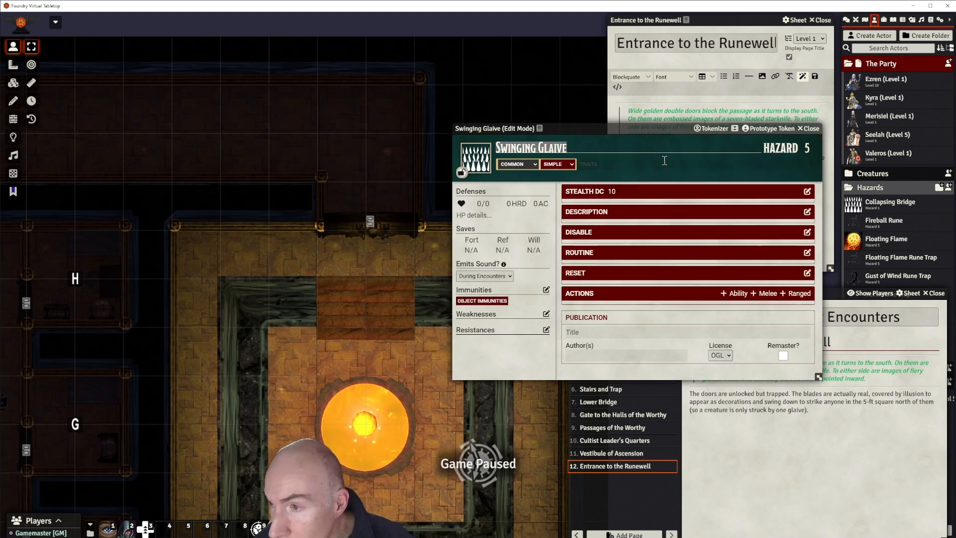
pyautogui.click(594, 164)
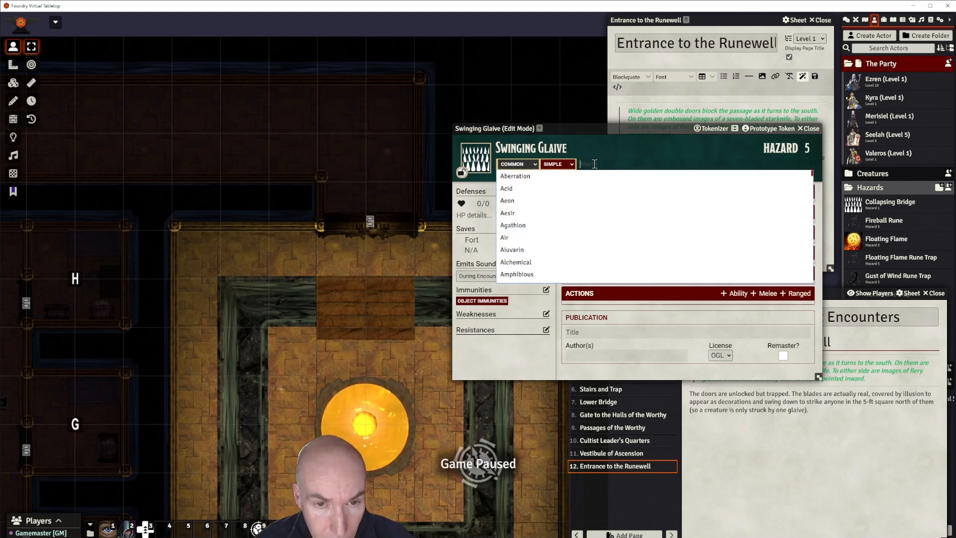
pyautogui.write('MECH')
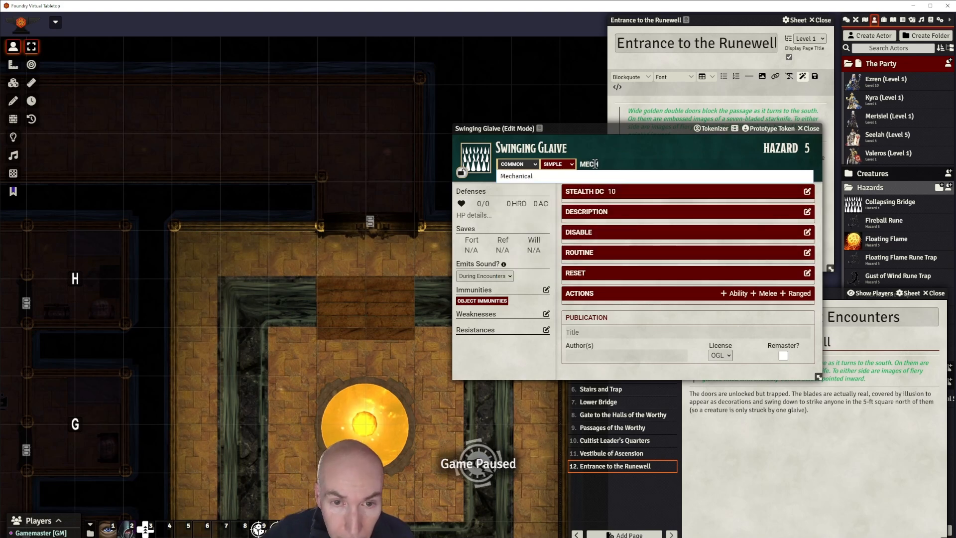
pyautogui.click(565, 175)
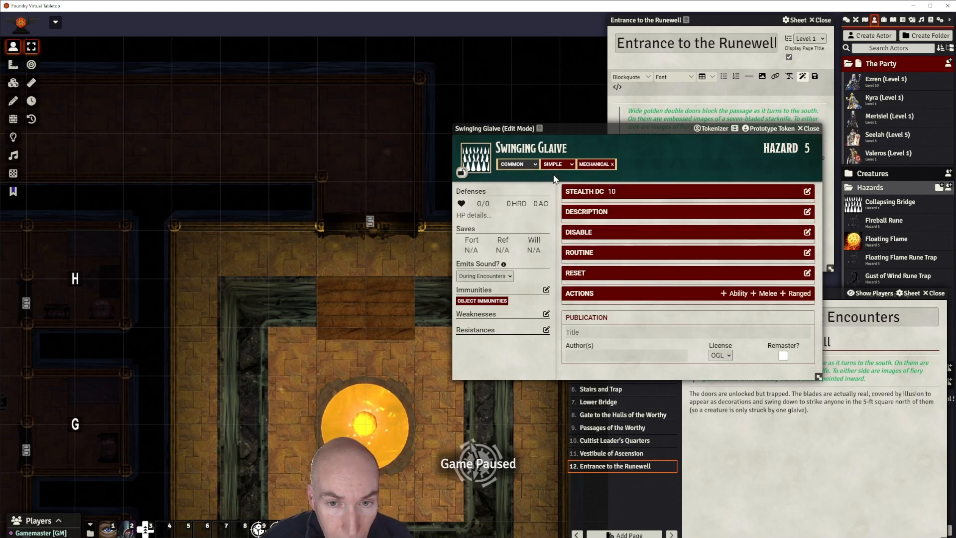
pyautogui.click(635, 162)
pyautogui.write('TRAP')
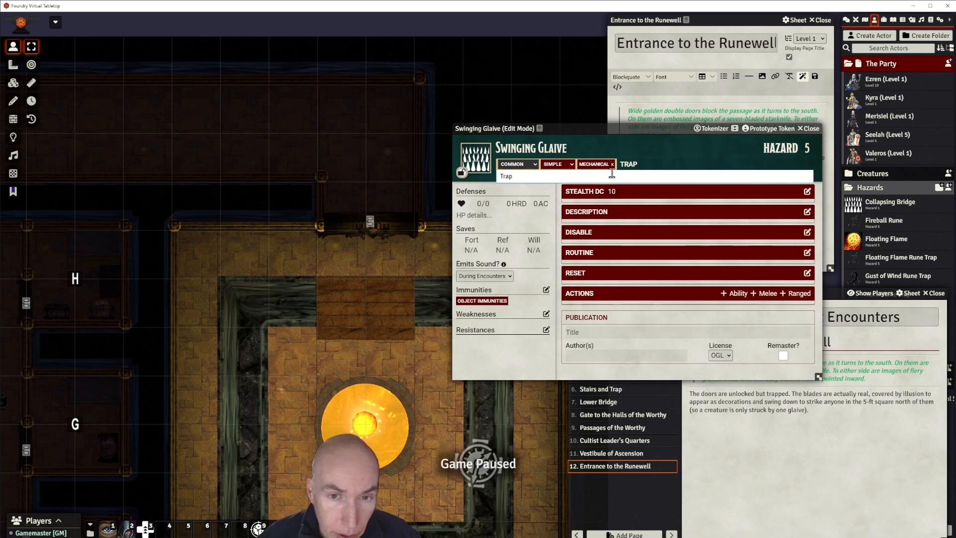
pyautogui.click(548, 177)
# Shift the hazard sheet away from the journal text and add the Illusion trait to the Swinging Glaive.
pyautogui.click(663, 161)
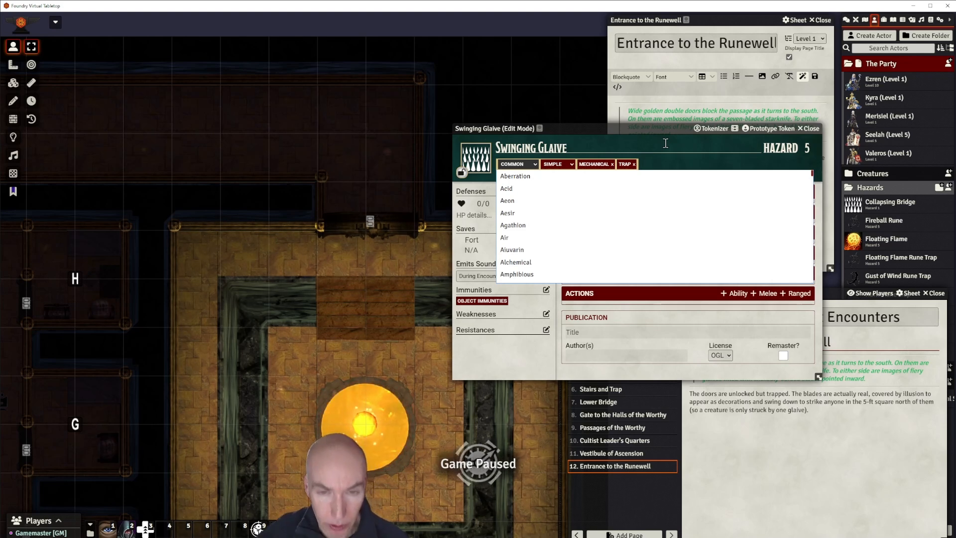
pyautogui.moveTo(643, 128); pyautogui.dragTo(604, 105)
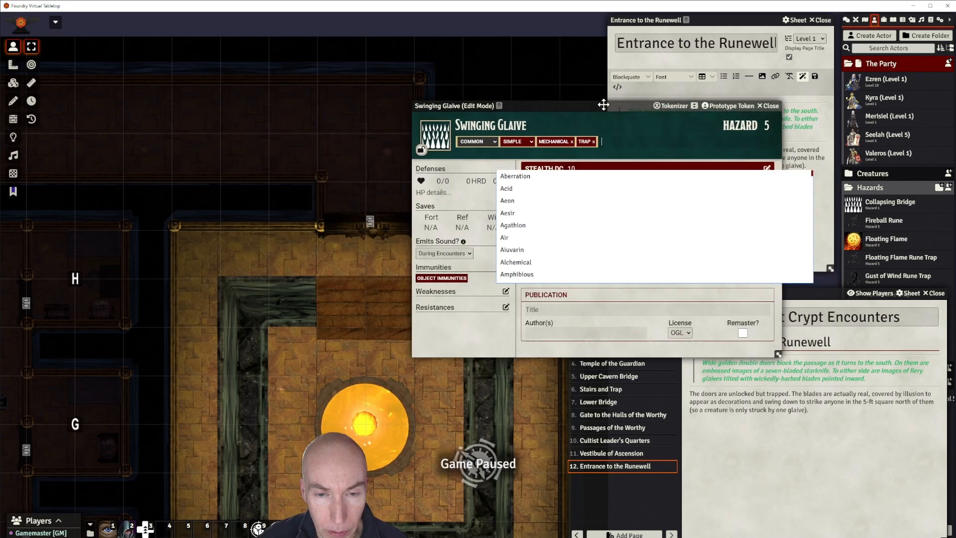
pyautogui.click(603, 145)
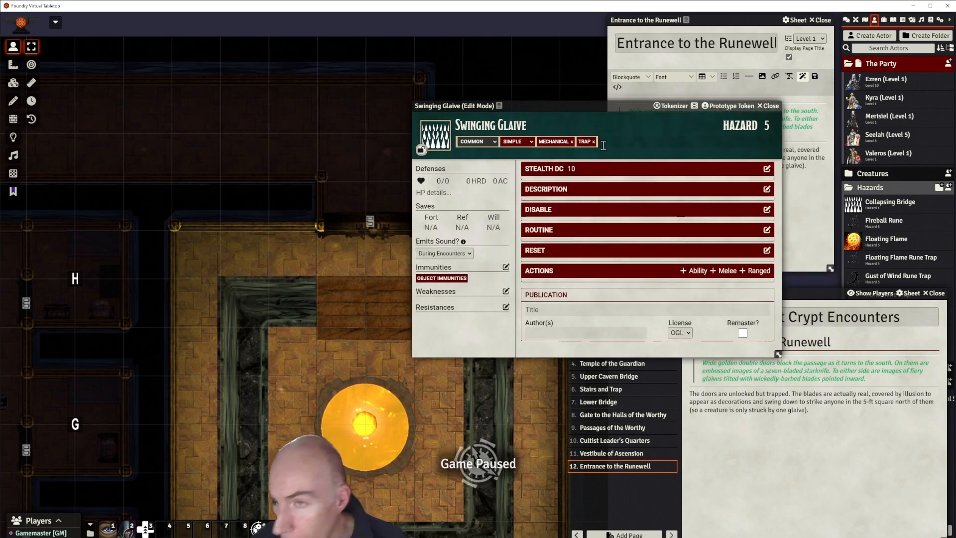
pyautogui.click(603, 145)
pyautogui.write('illus')
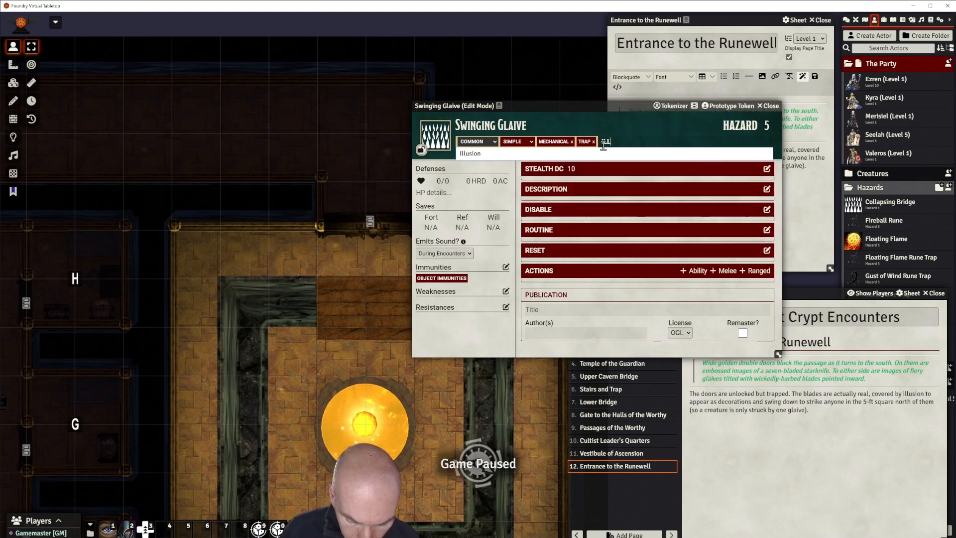
pyautogui.press('Return')
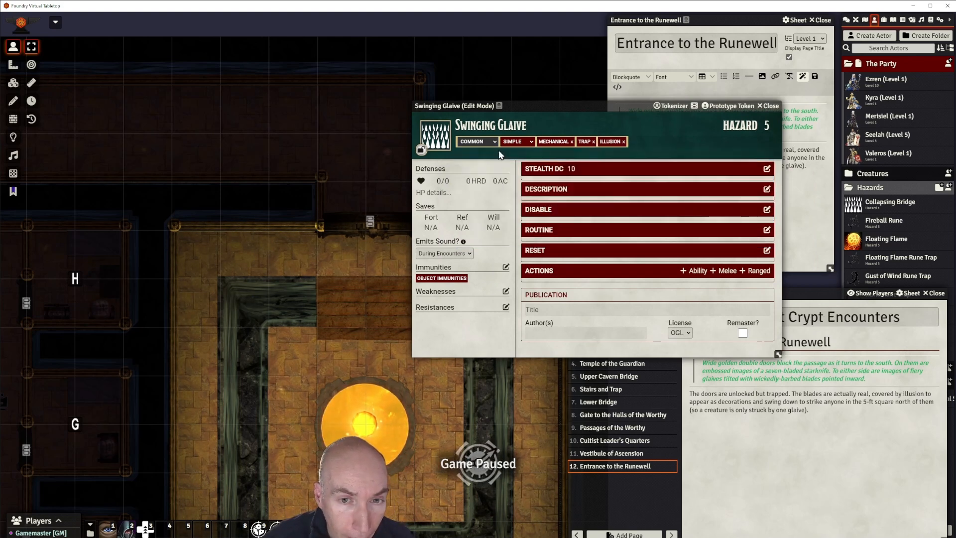
# Reposition the hazard sheet slightly and set the Swinging Glaive's stealth DC to 26.
pyautogui.moveTo(572, 111); pyautogui.dragTo(586, 103)
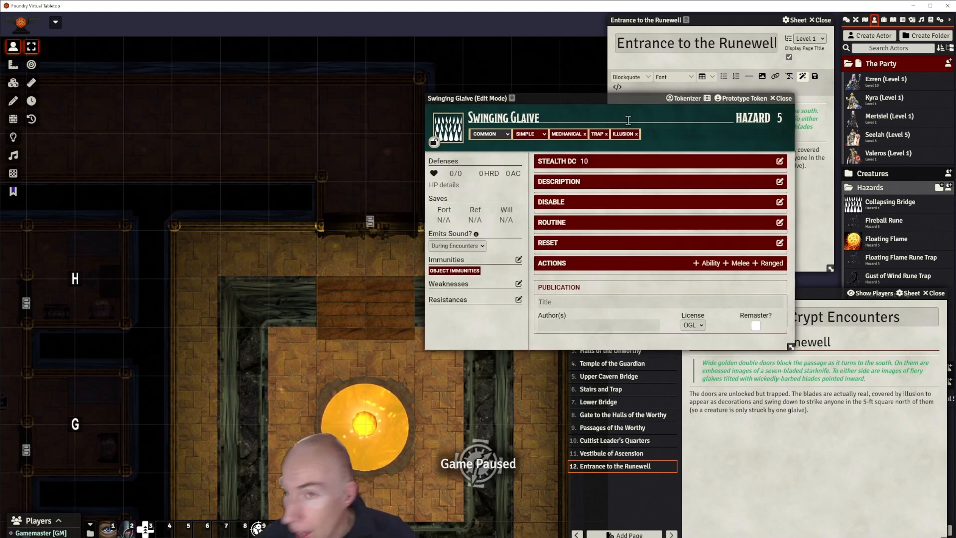
pyautogui.click(585, 159)
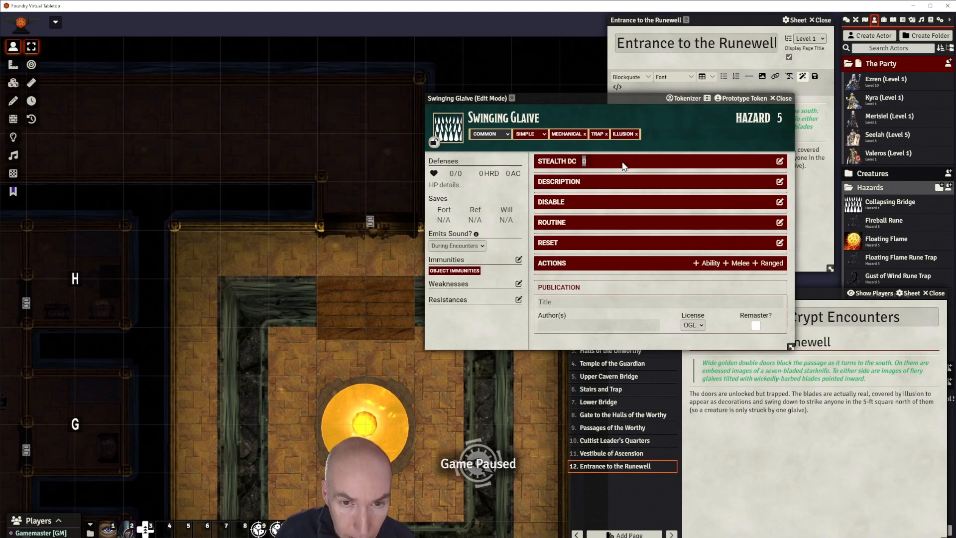
pyautogui.write('16')
pyautogui.press('Return')
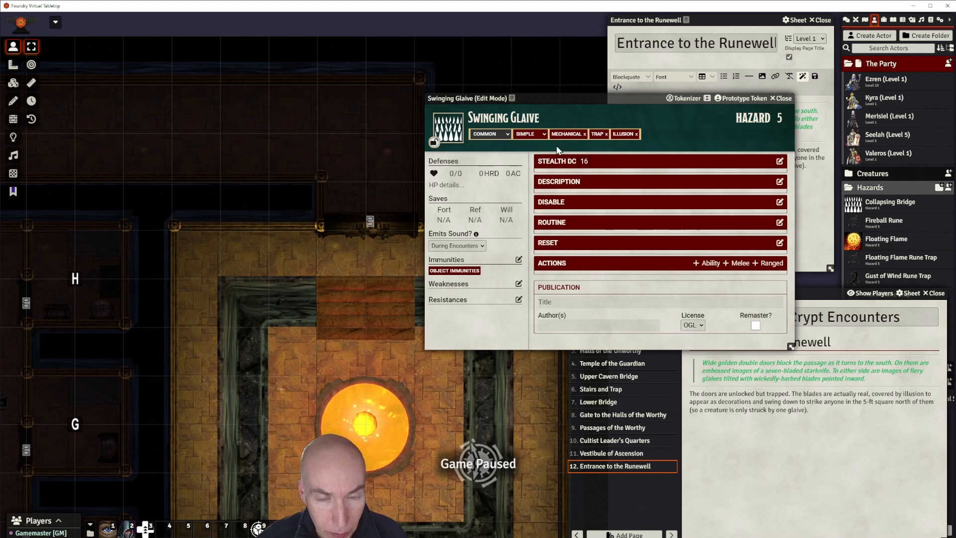
pyautogui.click(601, 157)
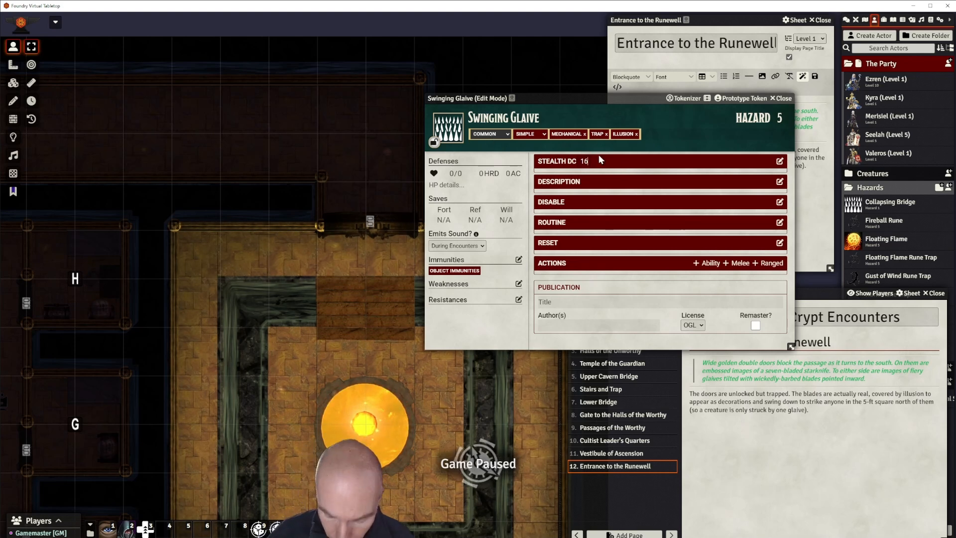
pyautogui.press('BackSpace')
pyautogui.press('BackSpace')
pyautogui.press('Return')
pyautogui.write('26')
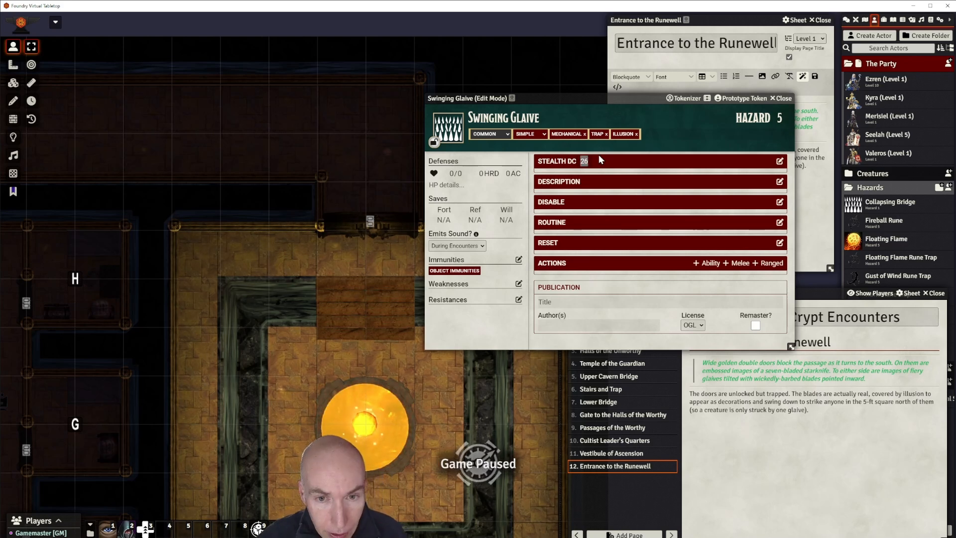
pyautogui.press('Return')
# Enter "(expert) (+10 Perception if wearing the Cultist Mask)" as the stealth details and save them.
pyautogui.click(780, 162)
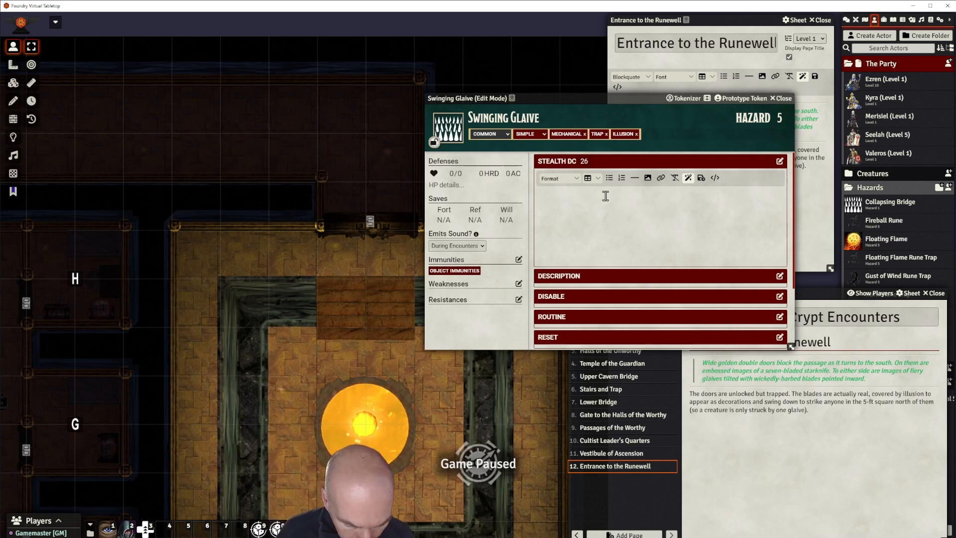
pyautogui.write('e')
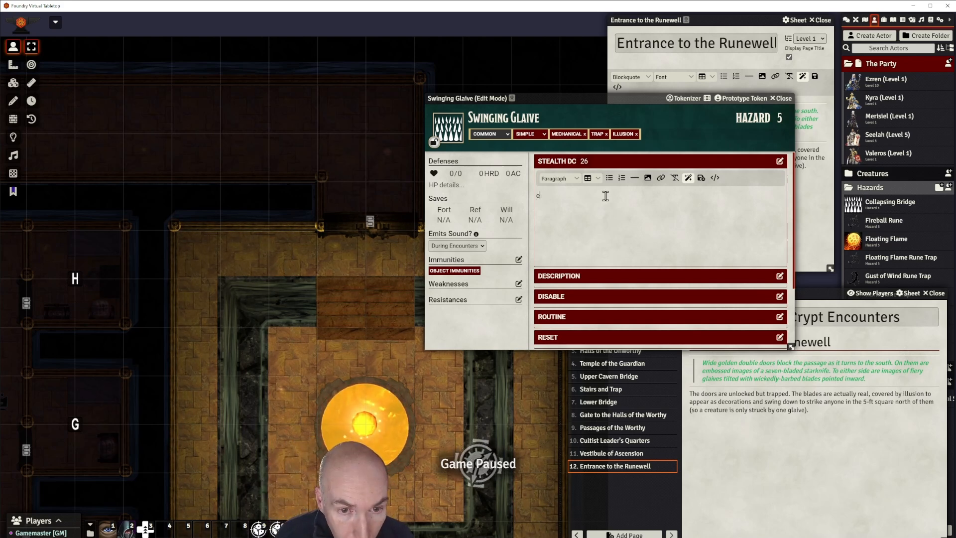
pyautogui.write('x')
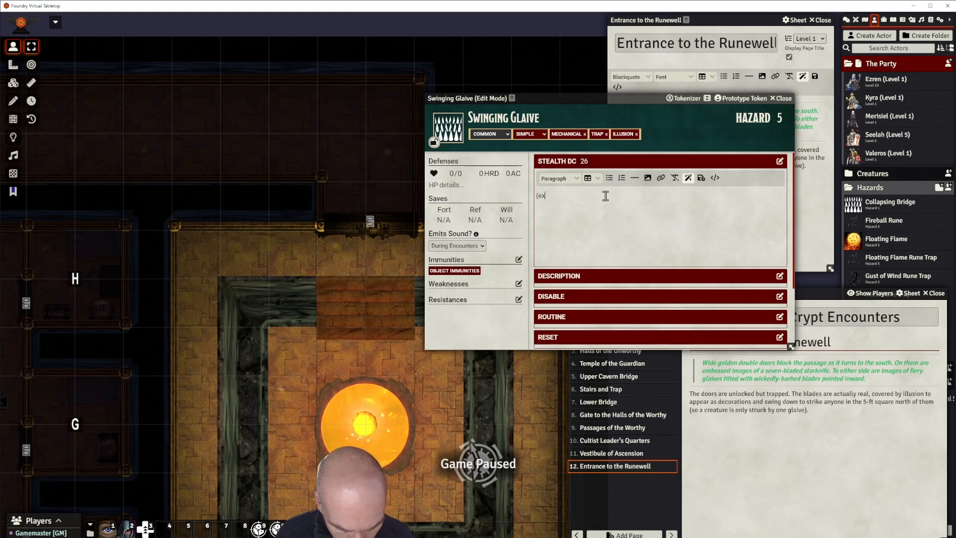
pyautogui.write('expert)')
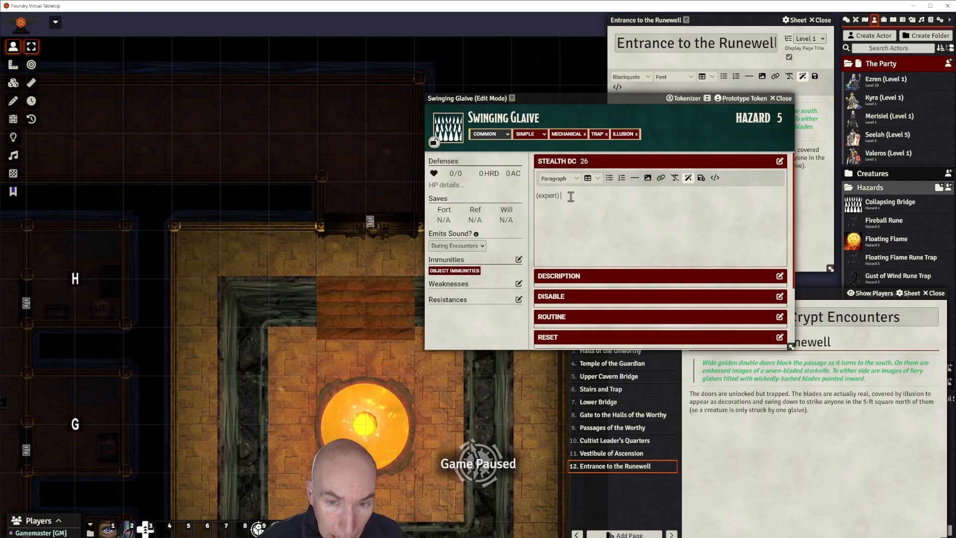
pyautogui.write('(+10 Perception if wearing the Cultist Mask)')
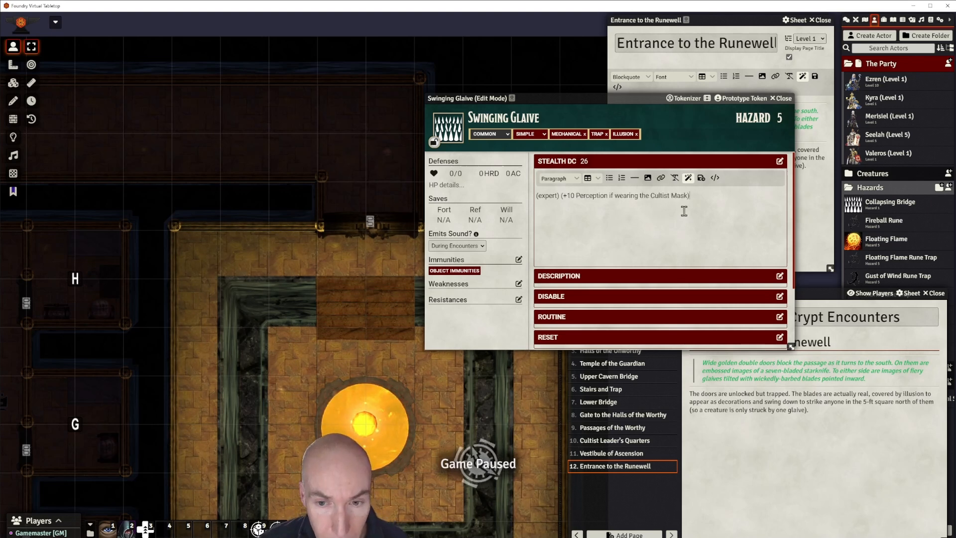
pyautogui.click(702, 178)
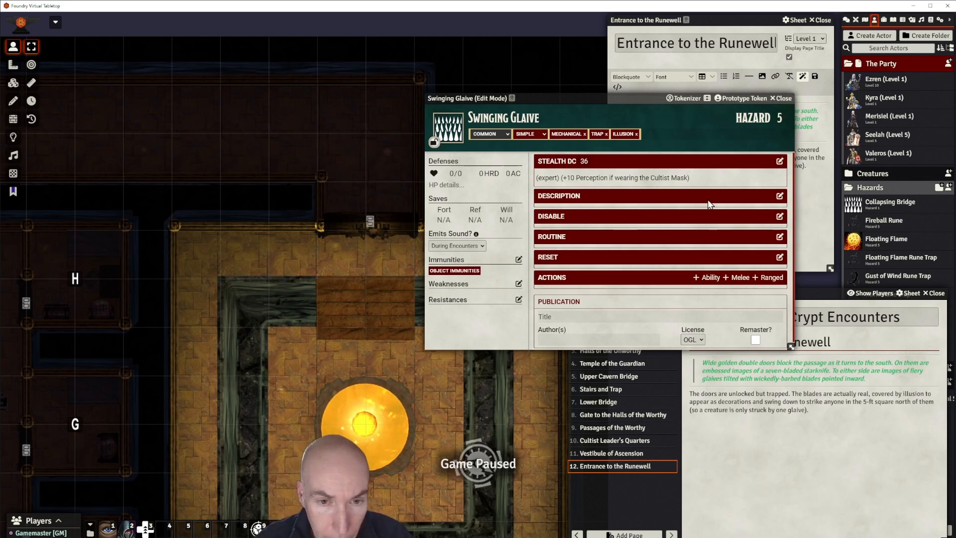
# Copy the journal text from "blades are actually real" through "5-ft square north of them" into the hazard's description.
pyautogui.click(780, 196)
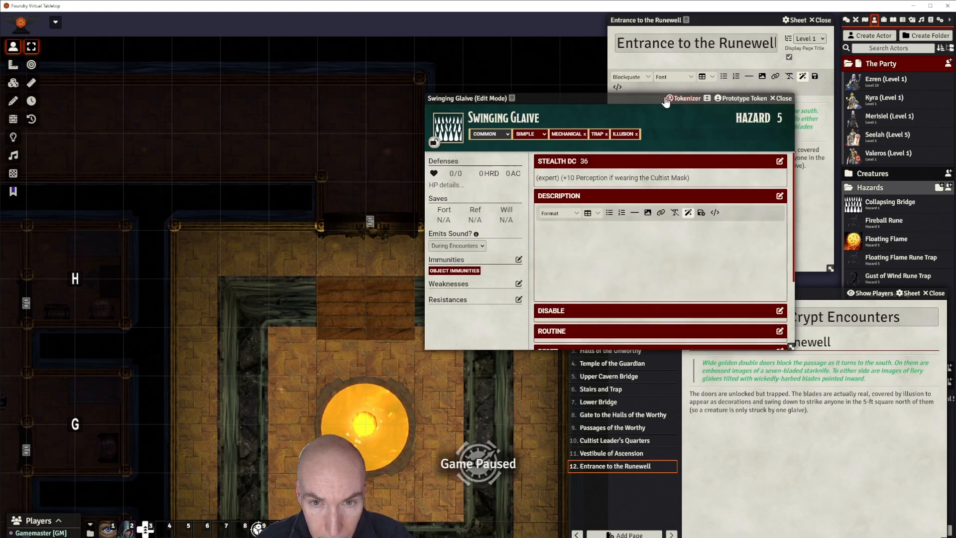
pyautogui.moveTo(637, 92); pyautogui.dragTo(613, 74)
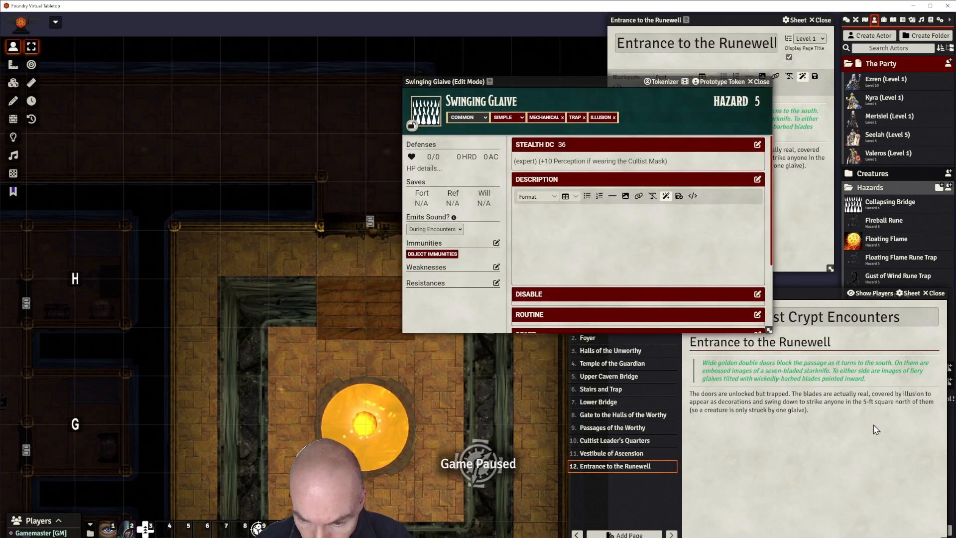
pyautogui.click(850, 419)
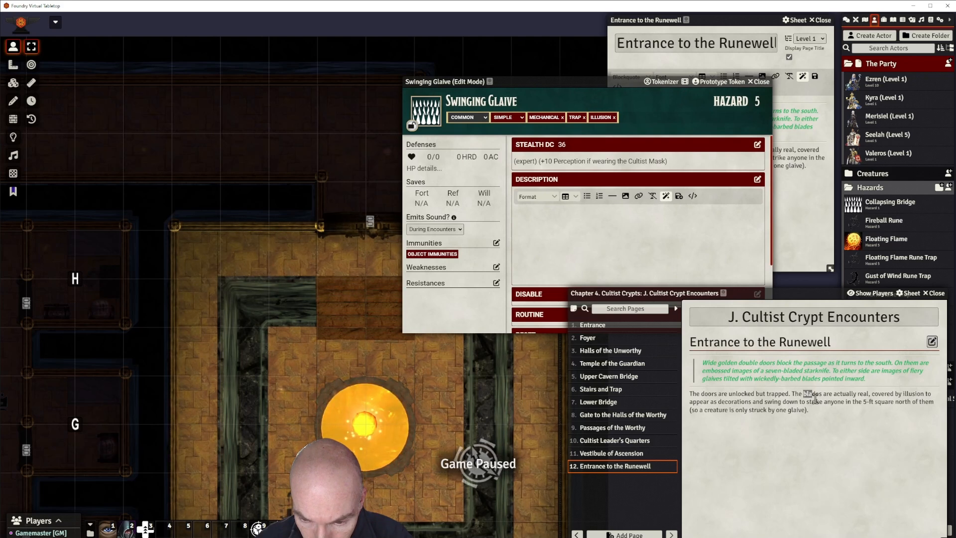
pyautogui.moveTo(803, 393); pyautogui.dragTo(934, 402)
pyautogui.hotkey('ctrl', 'c')
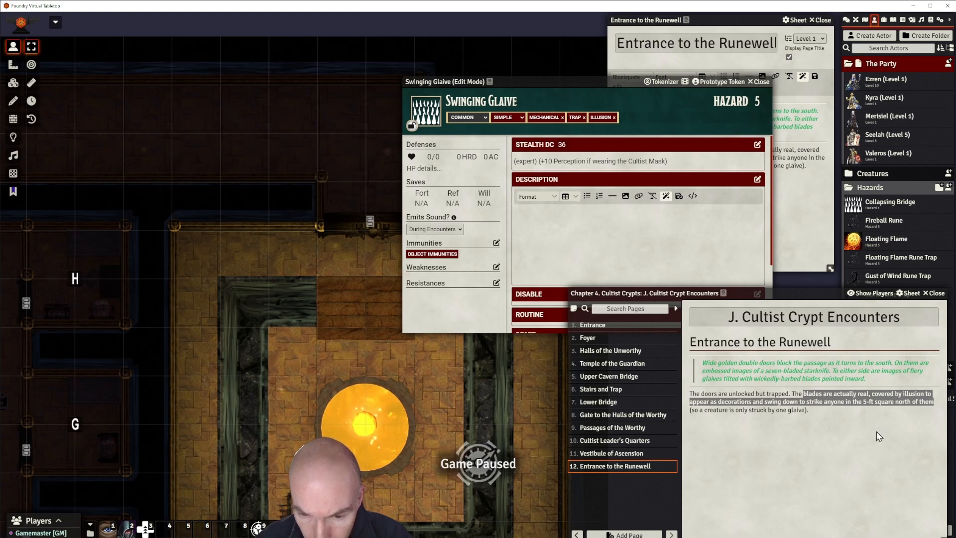
pyautogui.click(533, 209)
pyautogui.hotkey('ctrl', 'v')
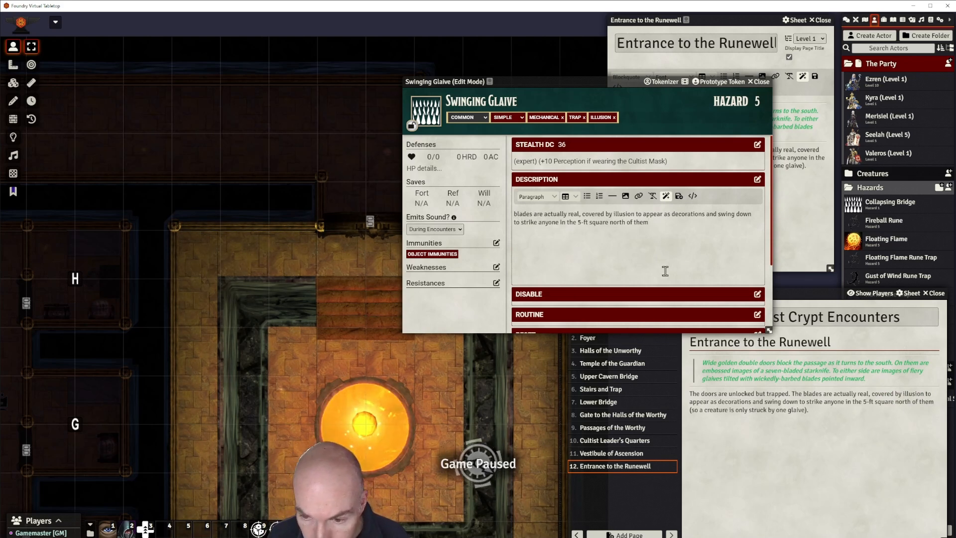
# Insert "The fiery glaive design embossed on the doors are real" before the pasted text in the description.
pyautogui.write('The fier')
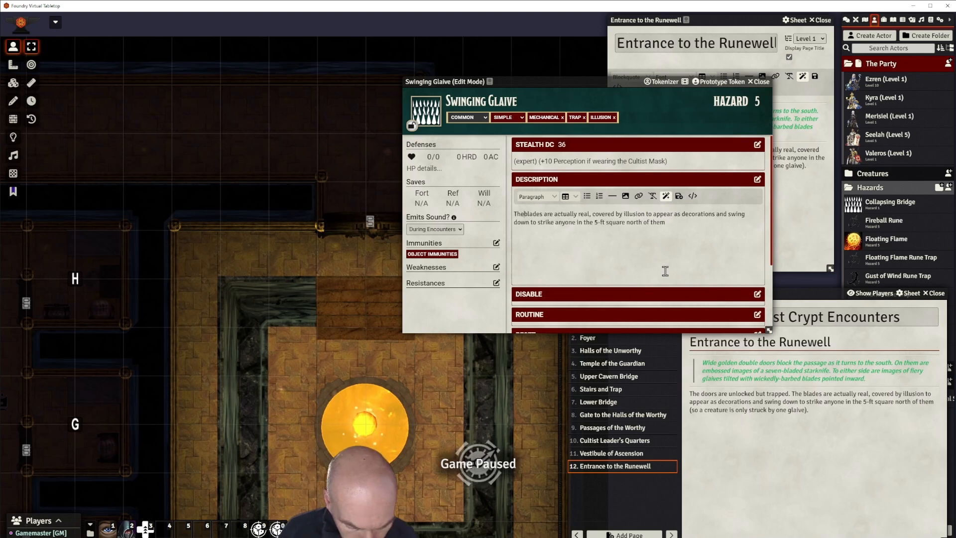
pyautogui.write('y glaive')
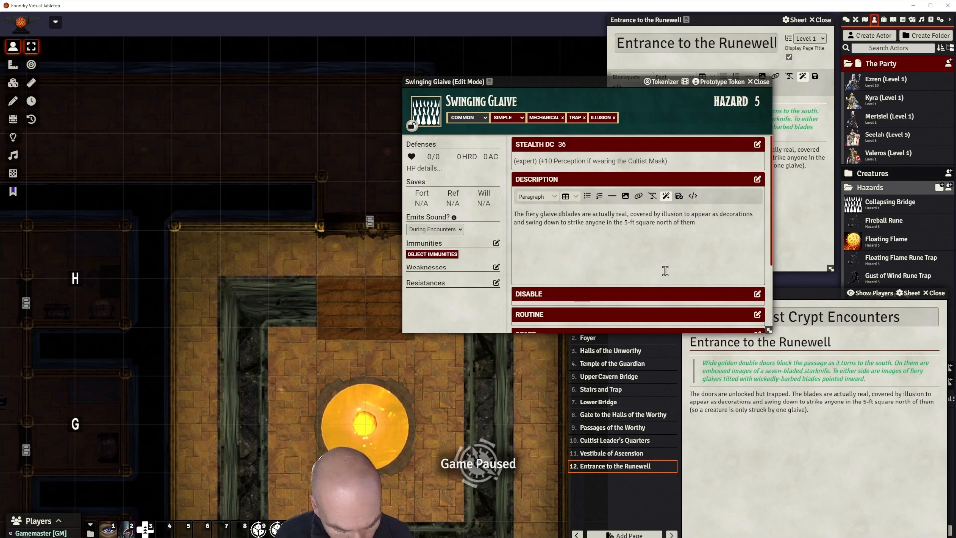
pyautogui.write(' design ')
pyautogui.write('embossed o')
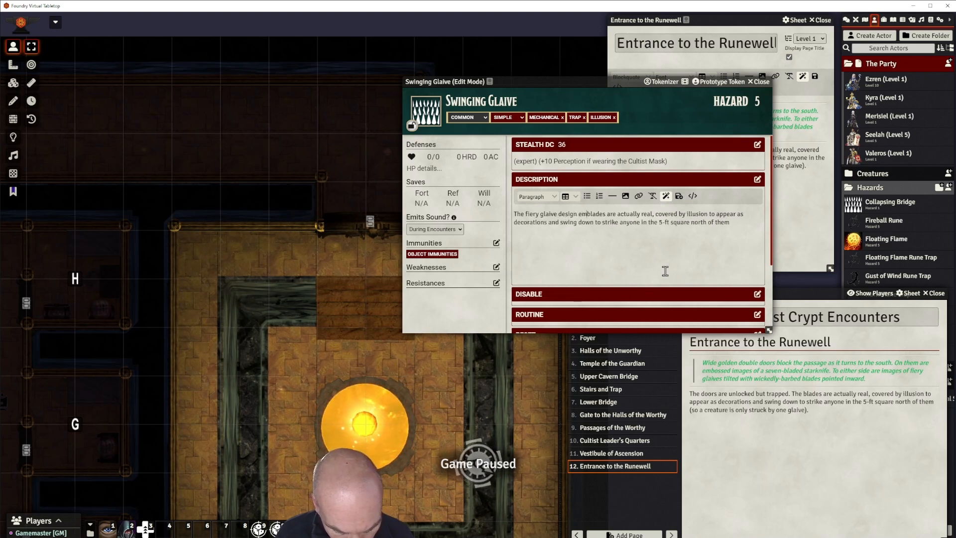
pyautogui.write('n the door')
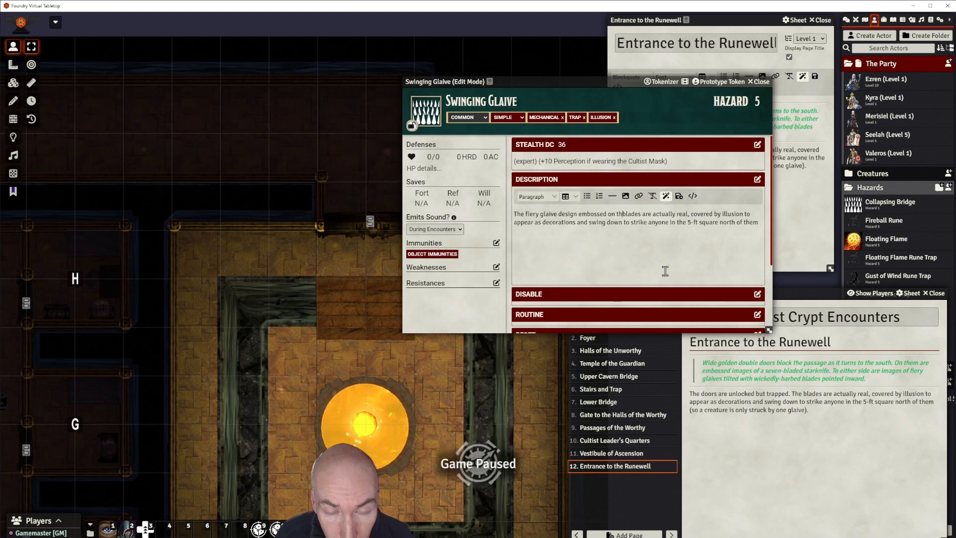
pyautogui.write('s are real')
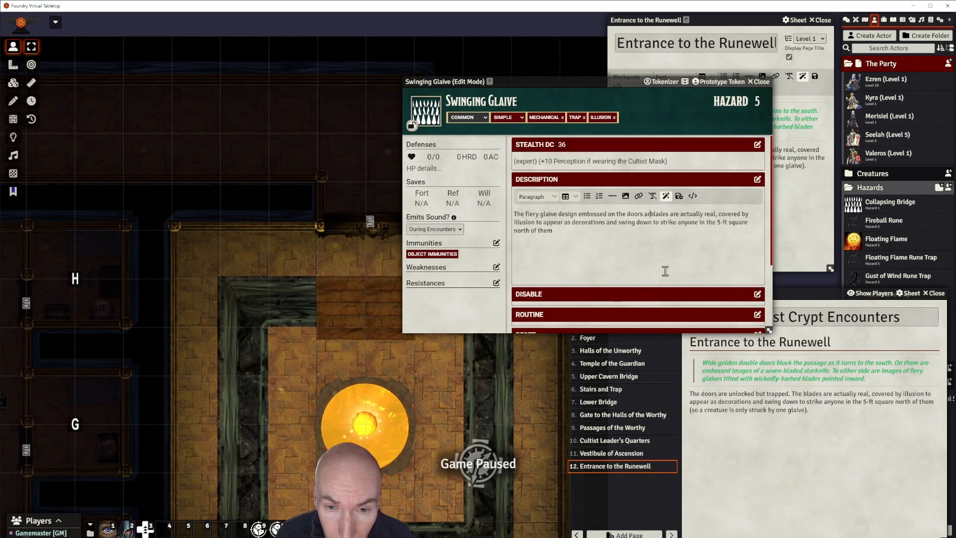
pyautogui.write(' and')
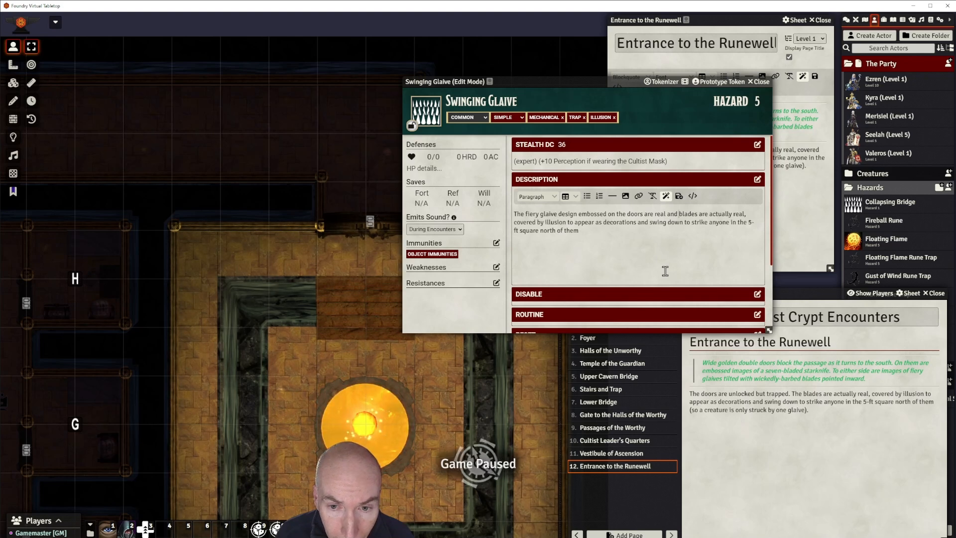
pyautogui.press('BackSpace')
pyautogui.press('BackSpace')
pyautogui.press('BackSpace')
pyautogui.press('BackSpace')
pyautogui.press('BackSpace')
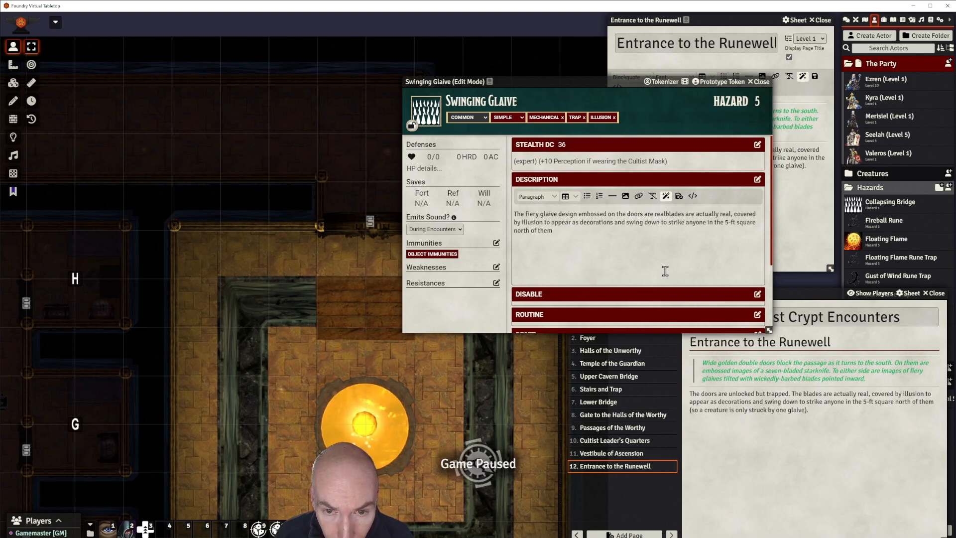
# Replace the words "blades are actually real, covered by" in the description with ", covered by" so the sentence continues from "real".
pyautogui.write(',')
pyautogui.press('Delete')
pyautogui.press('Delete')
pyautogui.press('Delete')
pyautogui.press('Delete')
pyautogui.press('Delete')
pyautogui.press('Delete')
pyautogui.press('Delete')
pyautogui.press('Delete')
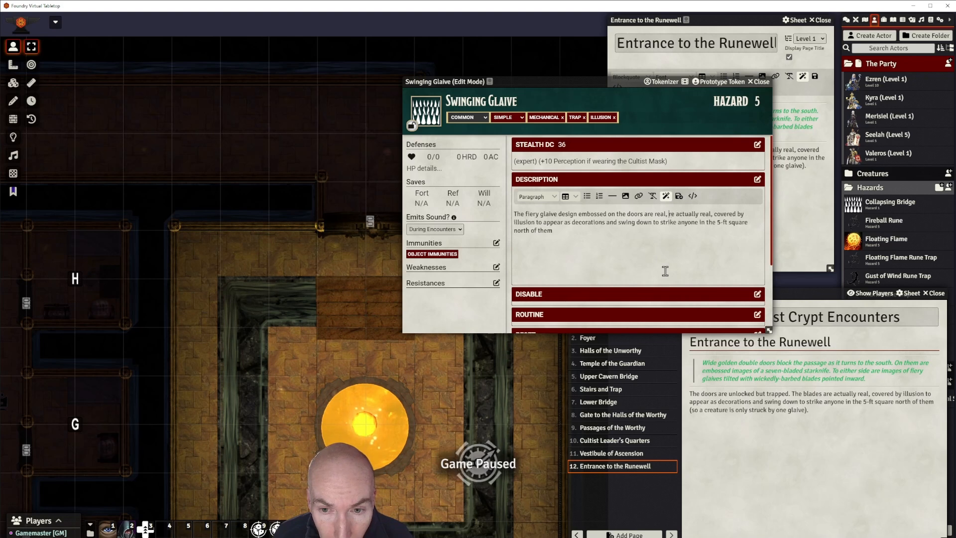
pyautogui.press('Delete')
pyautogui.press('Delete')
pyautogui.press('Delete')
pyautogui.press('Delete')
pyautogui.press('Delete')
pyautogui.press('Delete')
pyautogui.press('Delete')
pyautogui.press('Delete')
pyautogui.press('Delete')
pyautogui.press('Delete')
pyautogui.press('Delete')
pyautogui.press('Delete')
pyautogui.press('Delete')
pyautogui.press('Delete')
pyautogui.press('Delete')
pyautogui.press('Delete')
pyautogui.press('Delete')
pyautogui.press('Delete')
pyautogui.press('Delete')
pyautogui.press('Delete')
pyautogui.write('co')
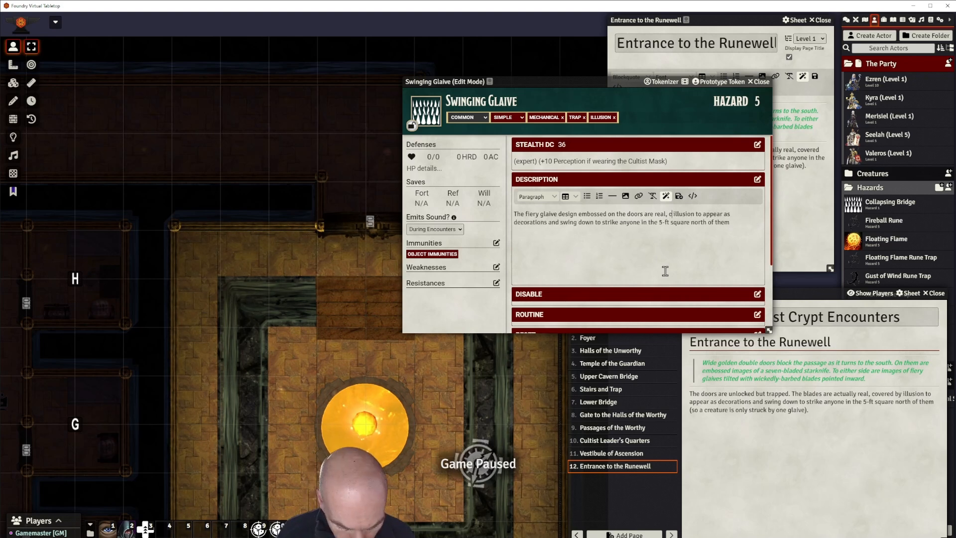
pyautogui.write('vered by')
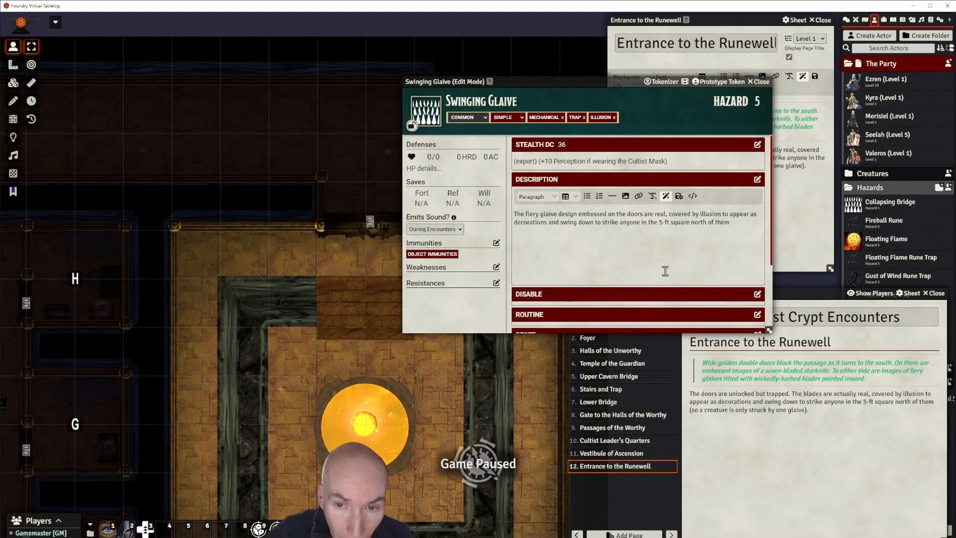
# Add a comma after "decorations" and a period after "north of them", and save the hazard's description.
pyautogui.click(548, 223)
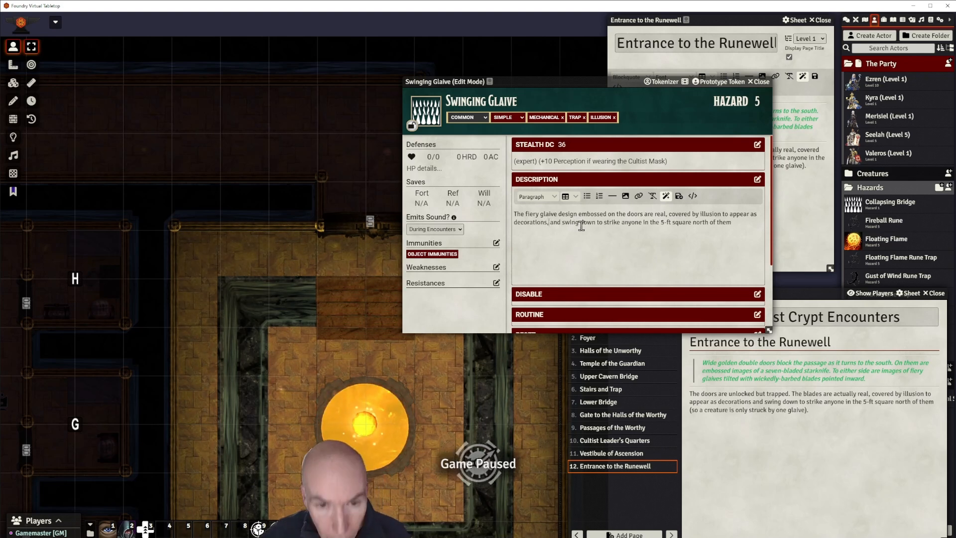
pyautogui.write(',')
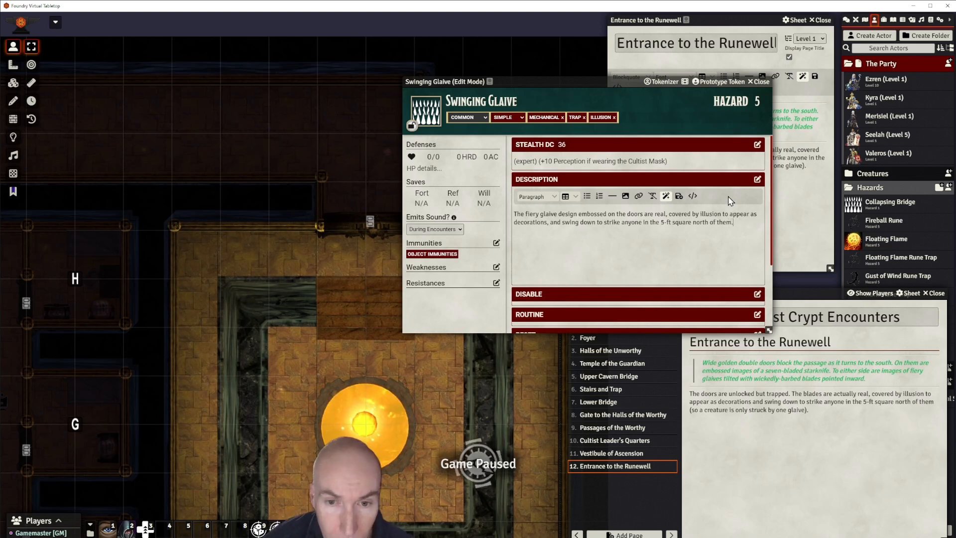
pyautogui.click(679, 196)
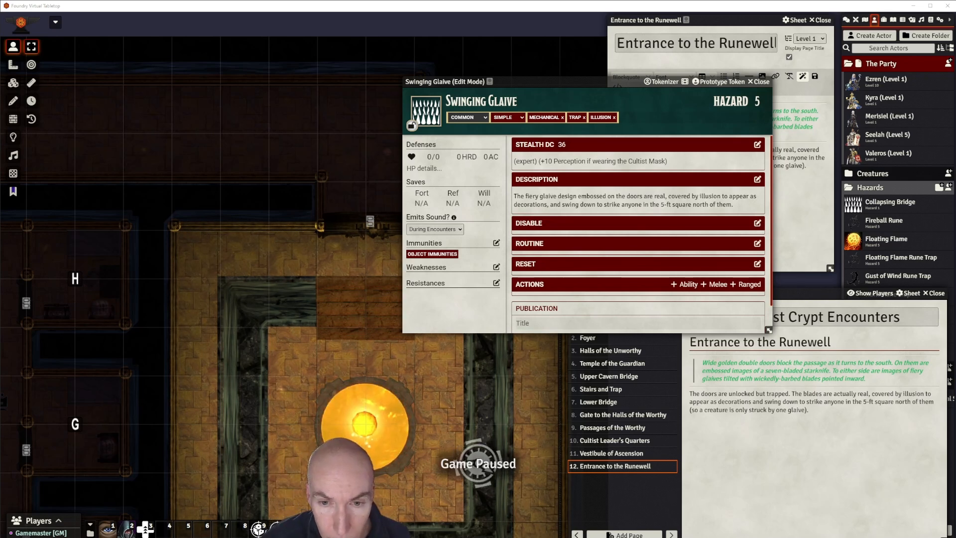
# Enter "Thievery DC 23 (trained) to disable each blade" as the disable text, clear its formatting and save it.
pyautogui.click(758, 223)
pyautogui.write('Thievery DC 22 (trained) to disable each blade')
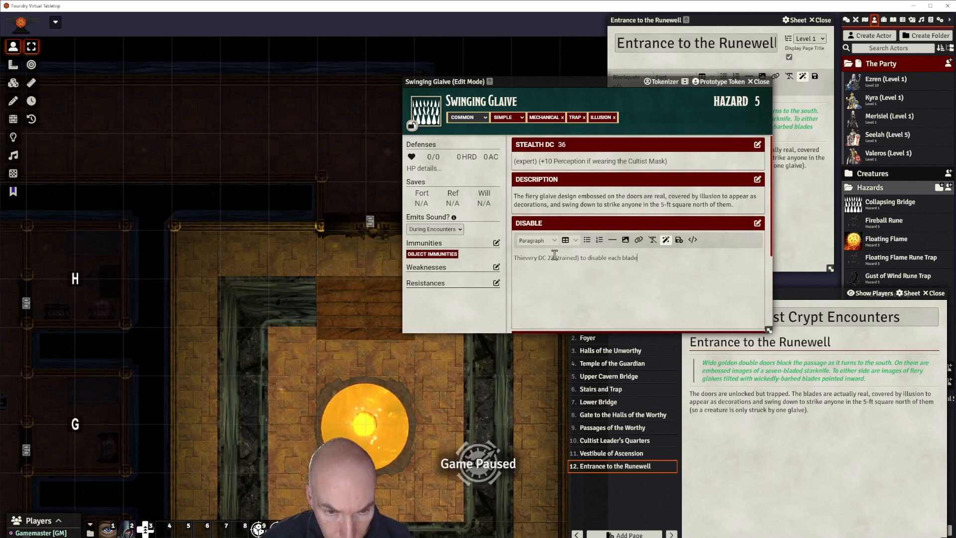
pyautogui.moveTo(639, 258); pyautogui.dragTo(513, 258)
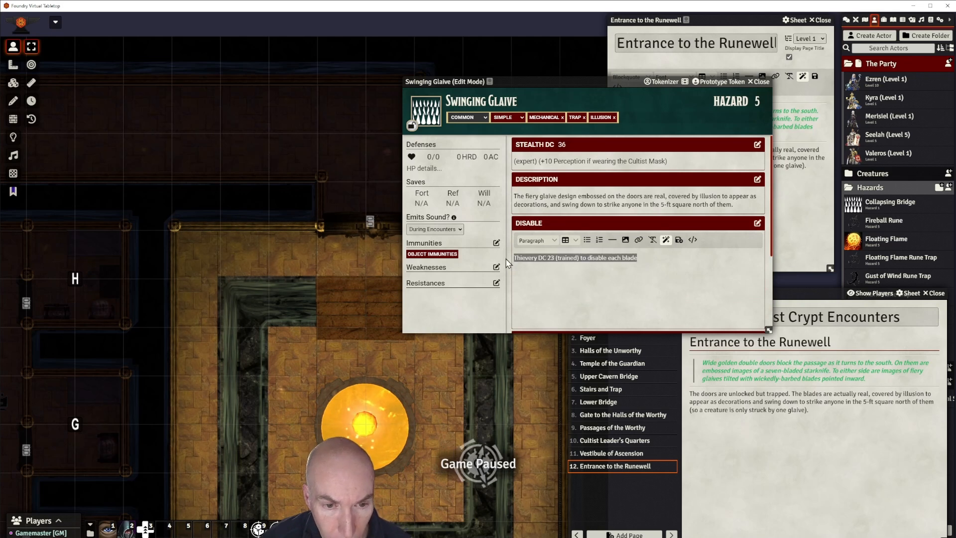
pyautogui.click(652, 239)
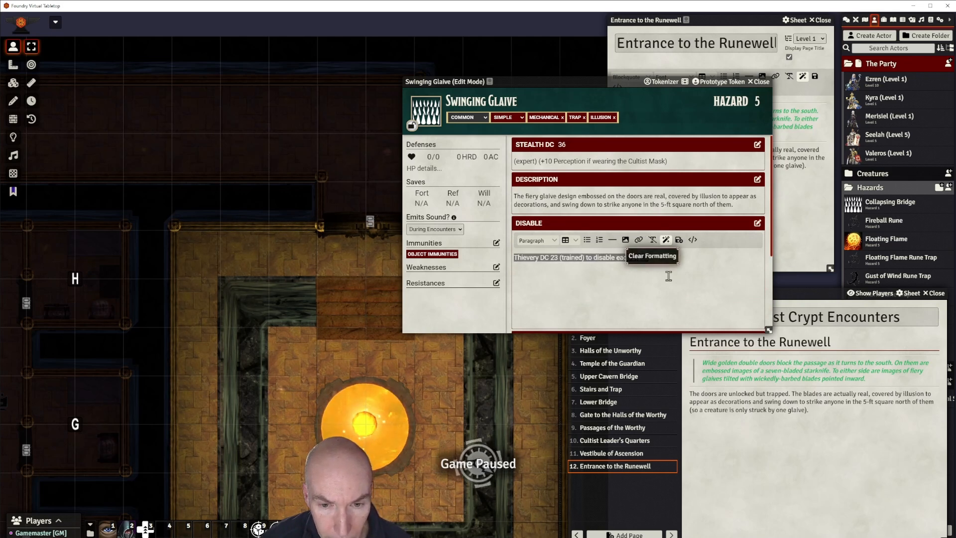
pyautogui.click(679, 240)
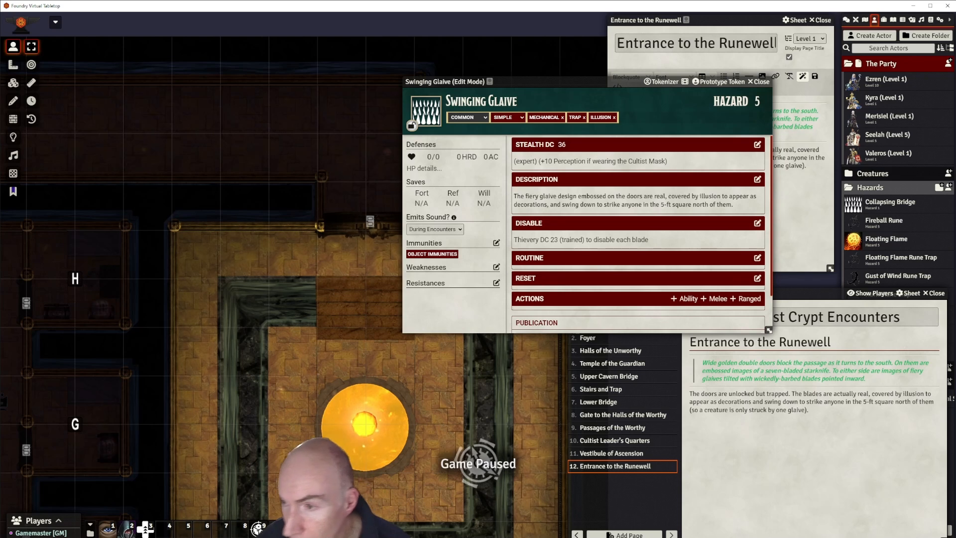
# Enter "The trap resets after 15 minutes if the door is closed again." as the reset text and save it.
pyautogui.scroll(-2, 725, 253)
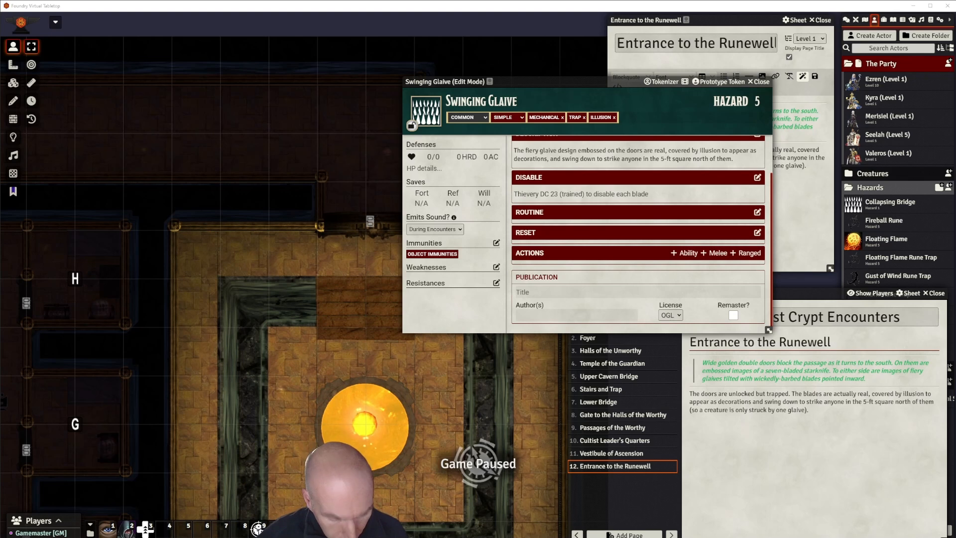
pyautogui.click(757, 232)
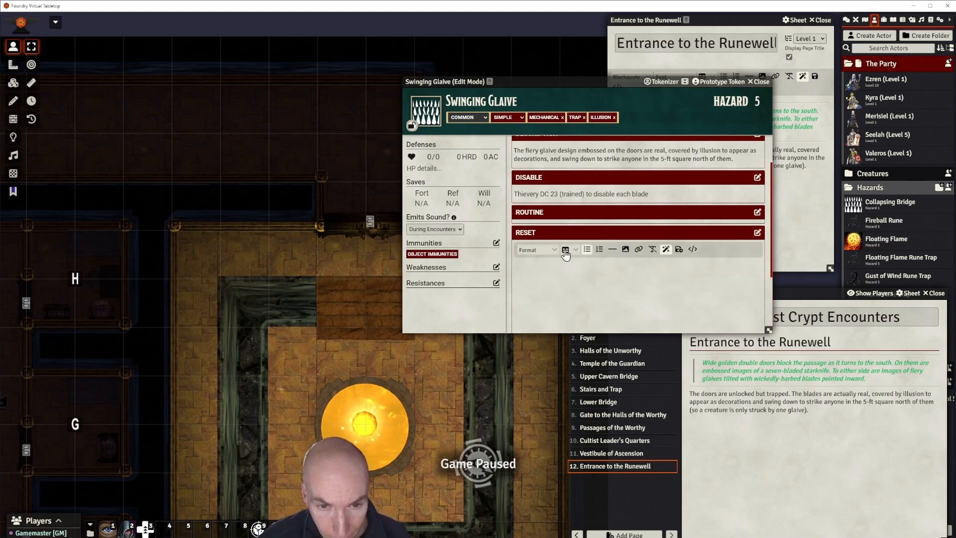
pyautogui.write('The trap resets after 15 minutes if the door is closed again.')
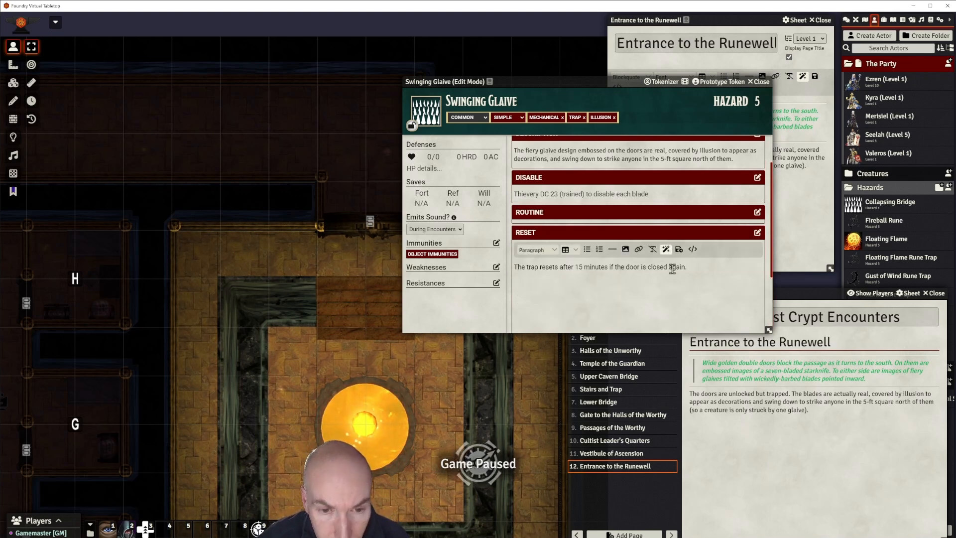
pyautogui.click(679, 249)
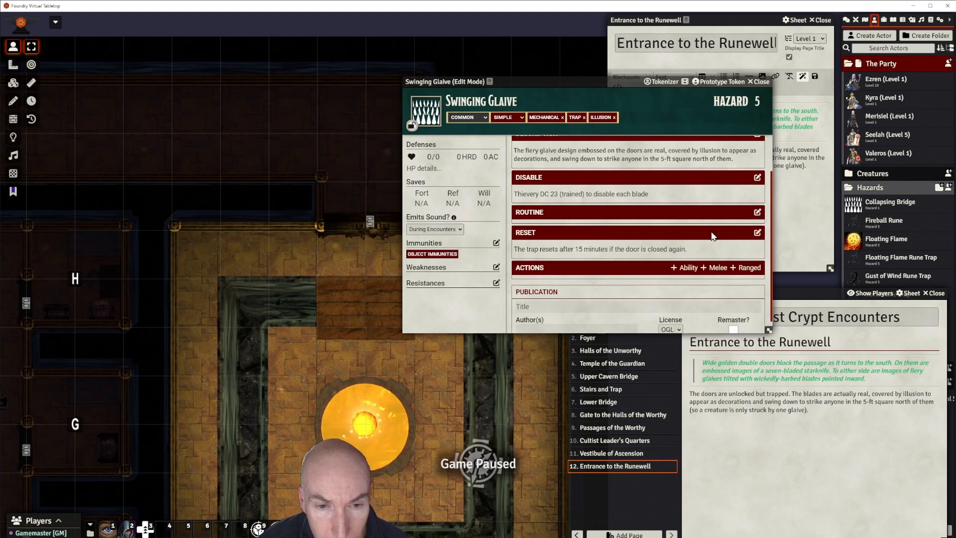
# Add a melee attack to the Swinging Glaive's actions and name it "Glaive Strike".
pyautogui.scroll(-1, 693, 249)
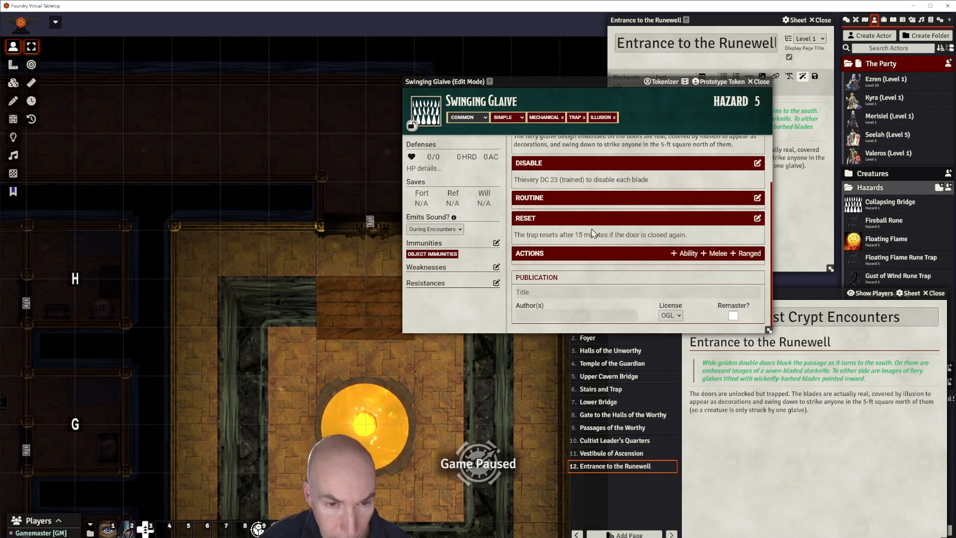
pyautogui.scroll(1, 591, 229)
pyautogui.scroll(-1, 583, 244)
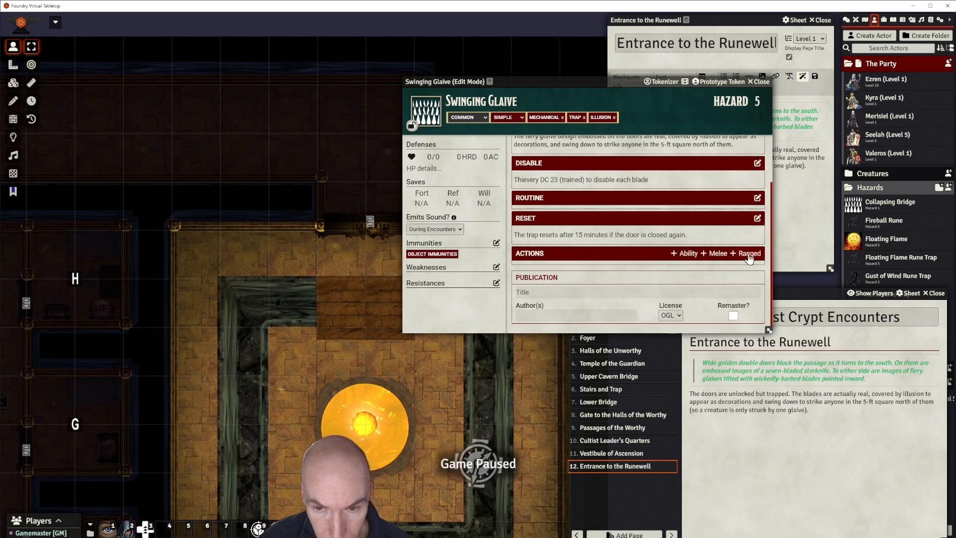
pyautogui.click(719, 255)
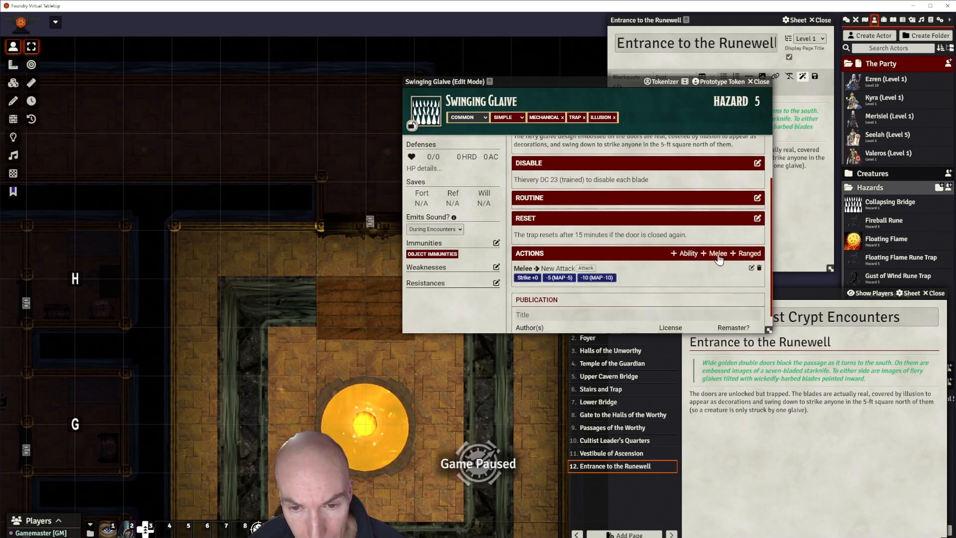
pyautogui.click(752, 268)
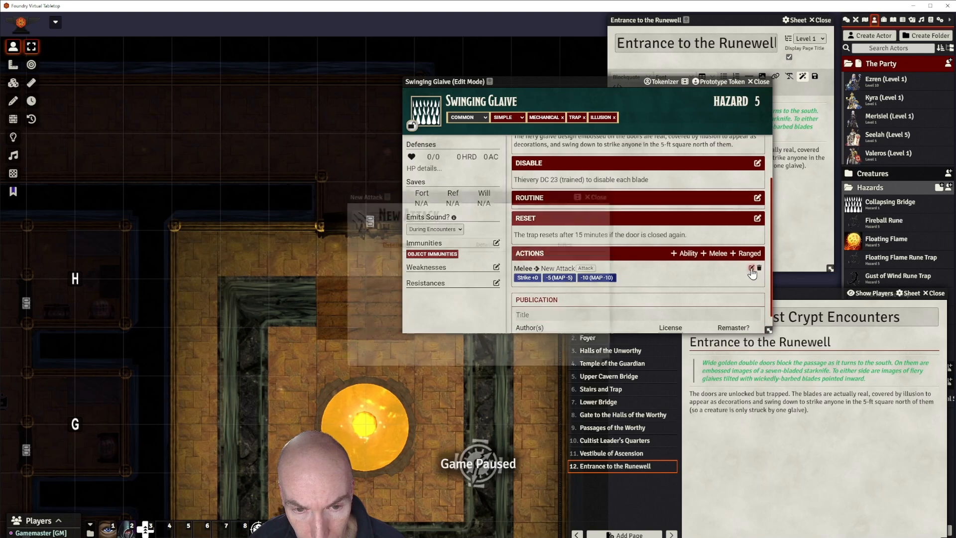
pyautogui.click(424, 229)
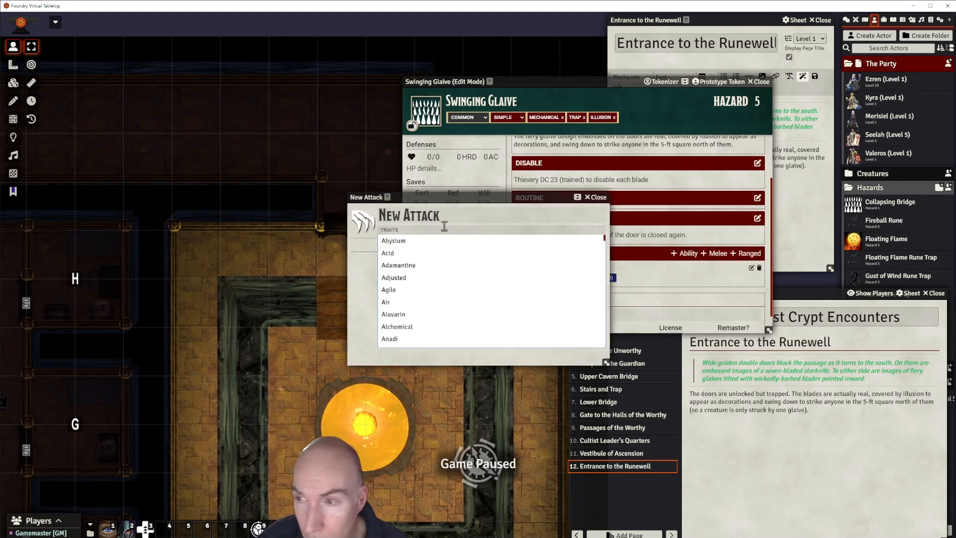
pyautogui.click(461, 215)
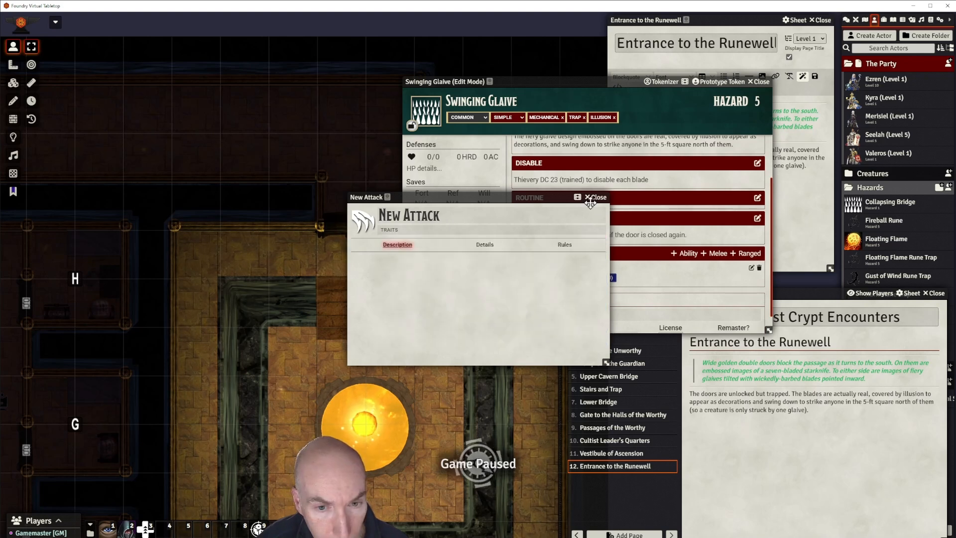
pyautogui.moveTo(450, 212); pyautogui.dragTo(382, 212)
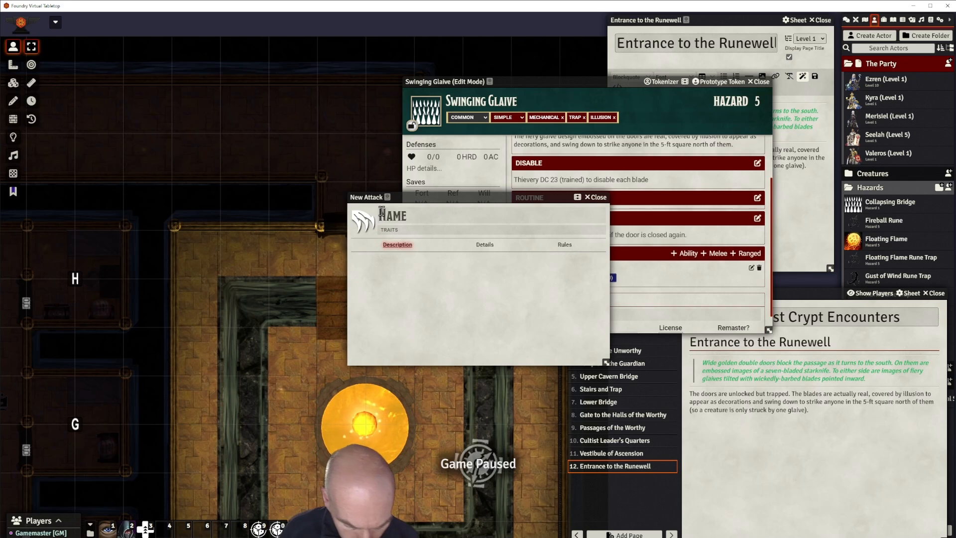
pyautogui.write('Glaive')
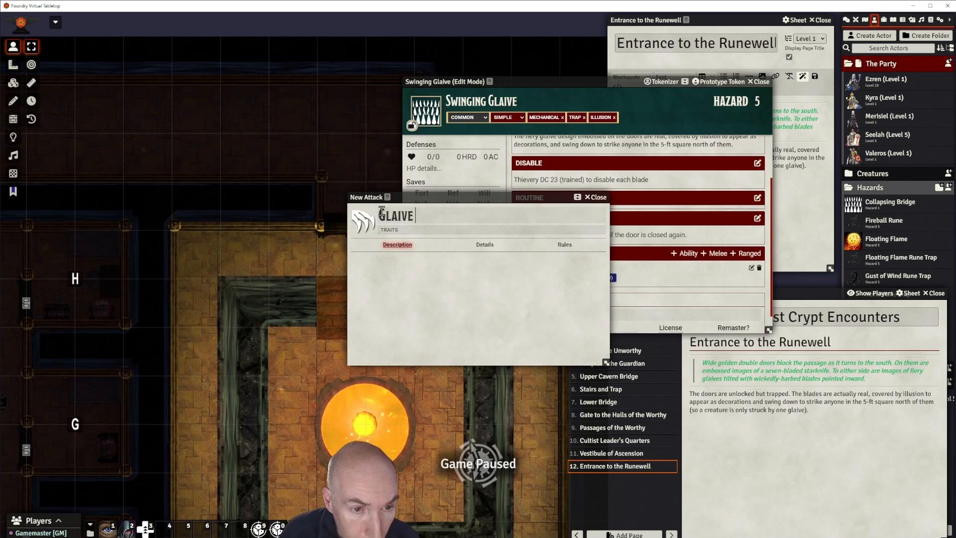
pyautogui.write(' Strike')
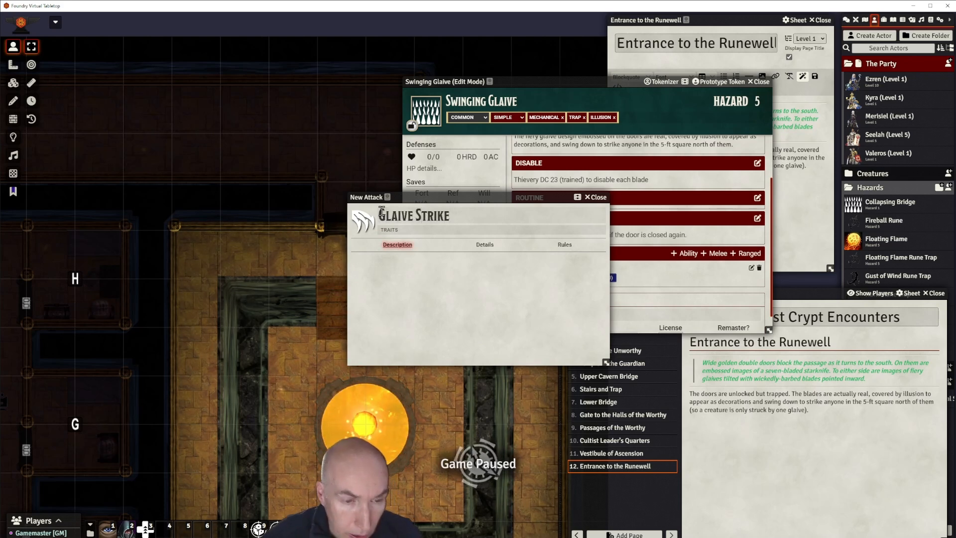
pyautogui.click(470, 280)
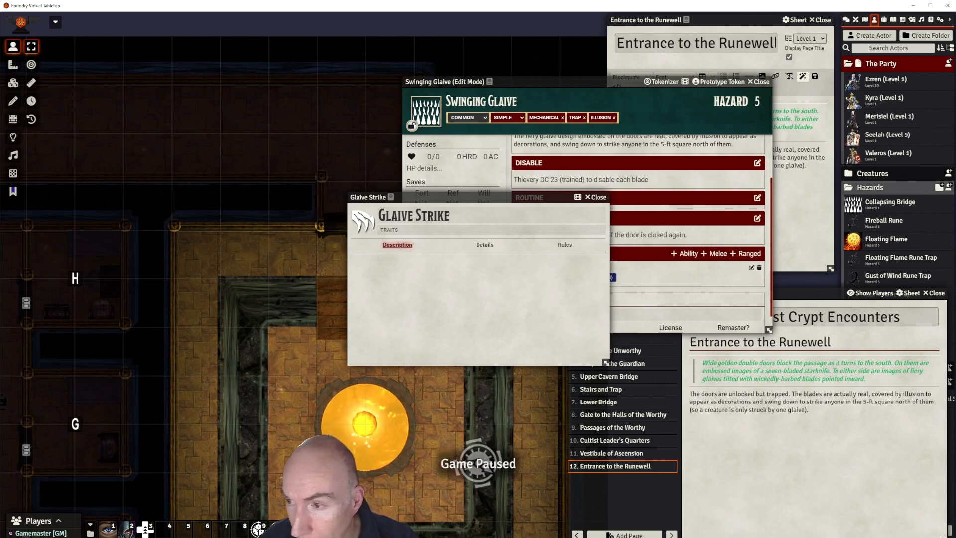
# Set the Glaive Strike's attack modifier to 19 and reposition its window over the hazard sheet.
pyautogui.click(485, 244)
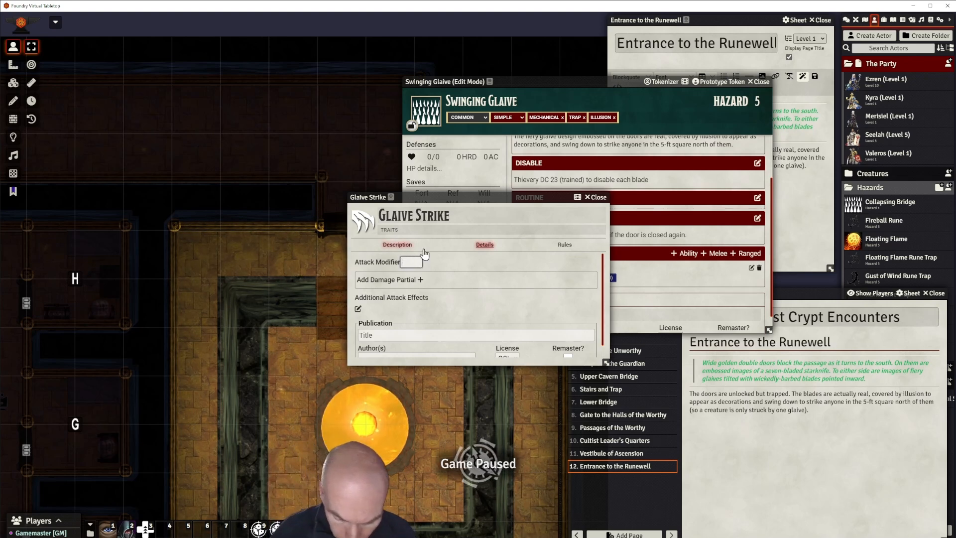
pyautogui.click(504, 305)
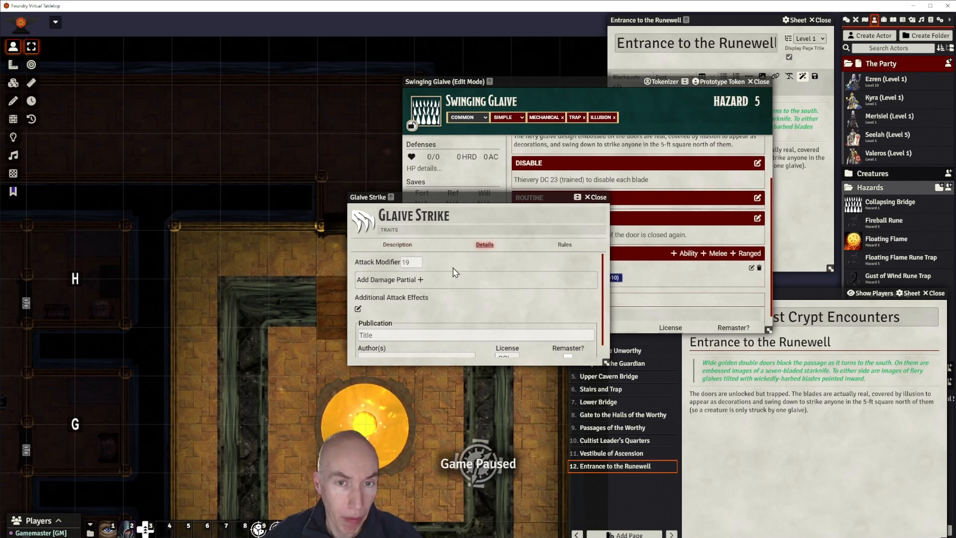
pyautogui.moveTo(465, 199); pyautogui.dragTo(514, 177)
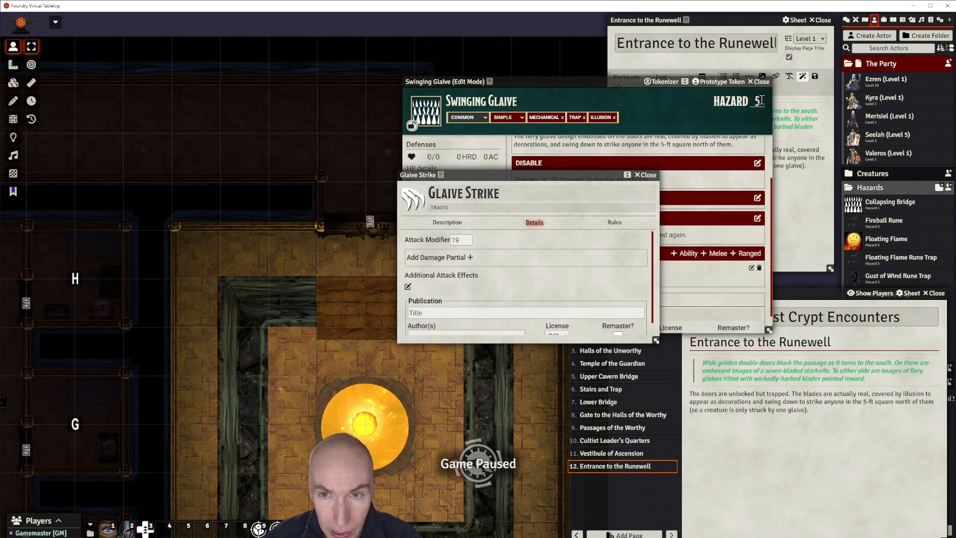
# Add a damage partial to the Glaive Strike and set its damage to 4d8+14.
pyautogui.scroll(-1, 516, 270)
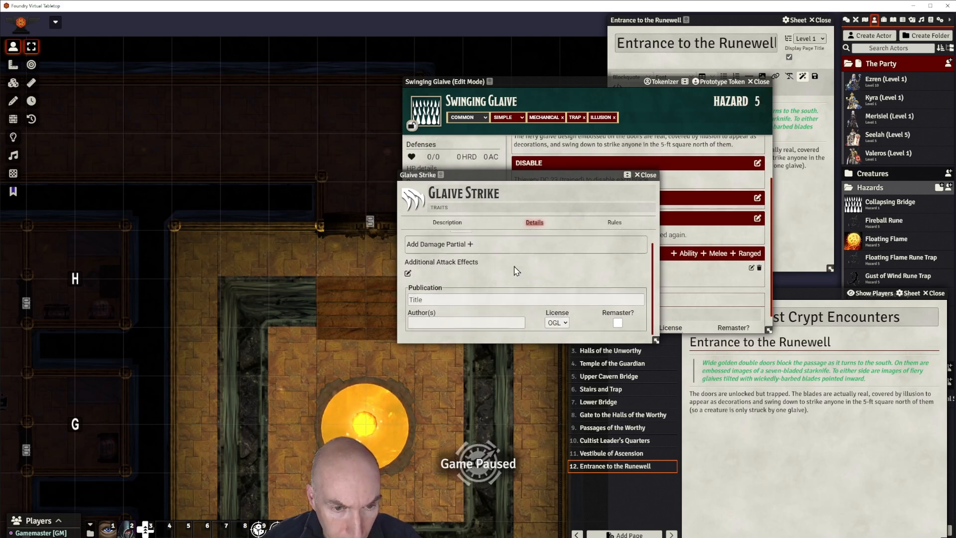
pyautogui.scroll(1, 516, 270)
pyautogui.click(471, 258)
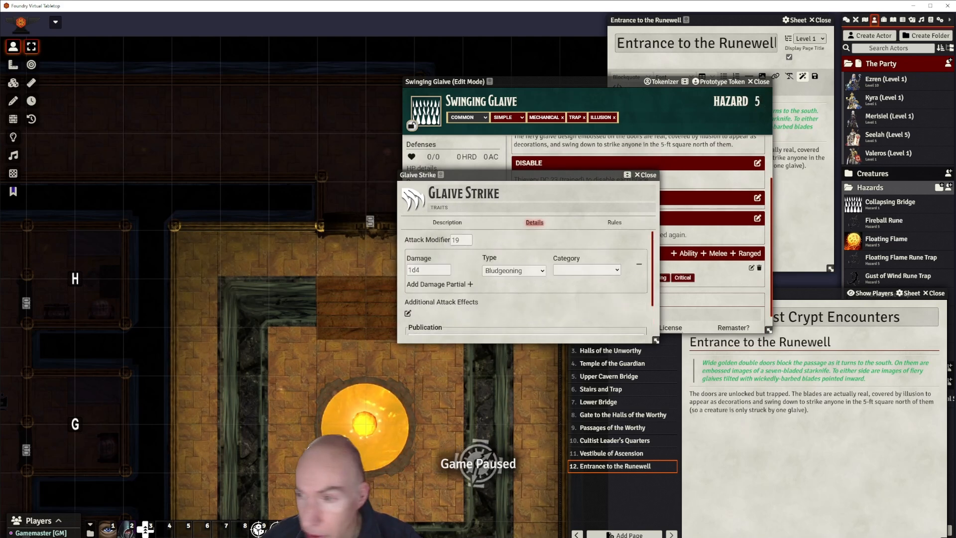
pyautogui.click(426, 268)
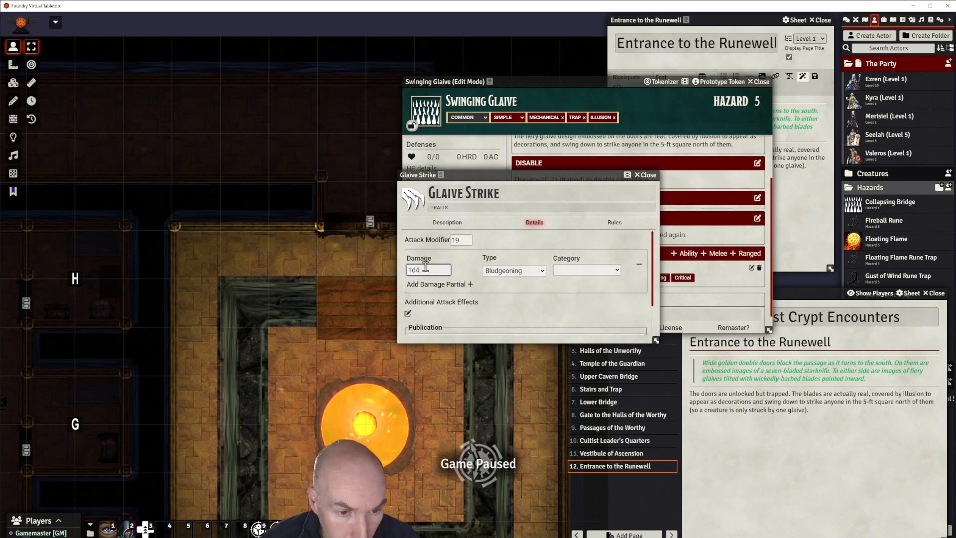
pyautogui.press('BackSpace')
pyautogui.press('BackSpace')
pyautogui.press('BackSpace')
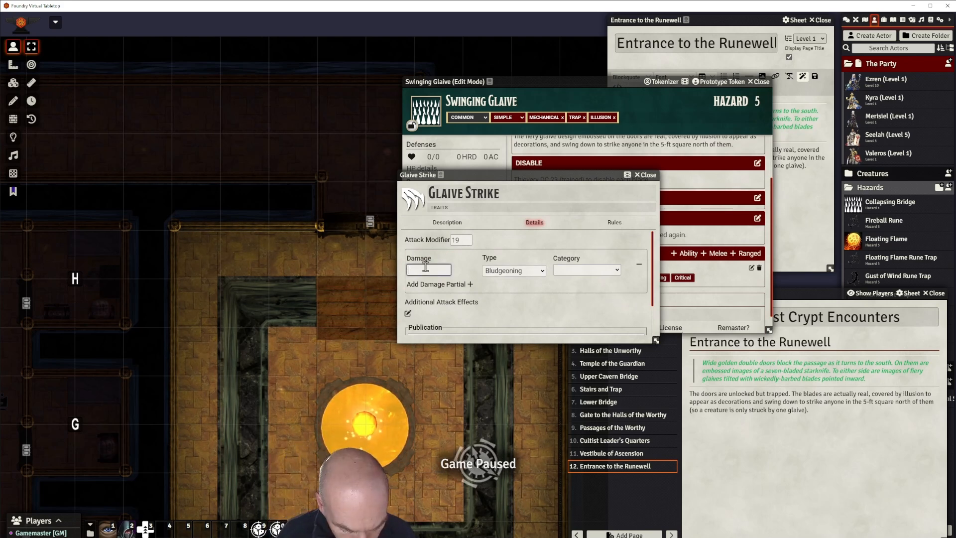
pyautogui.write('4d8')
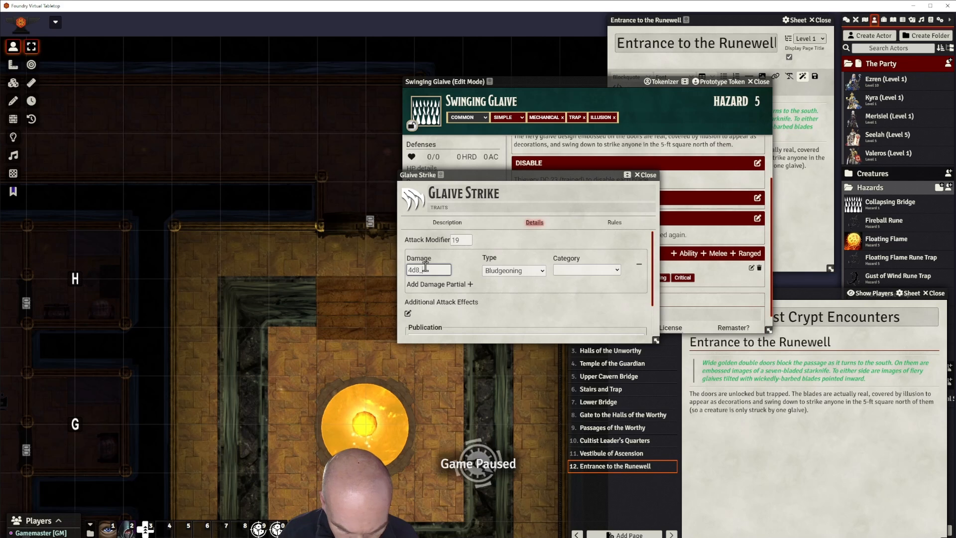
pyautogui.write('+4')
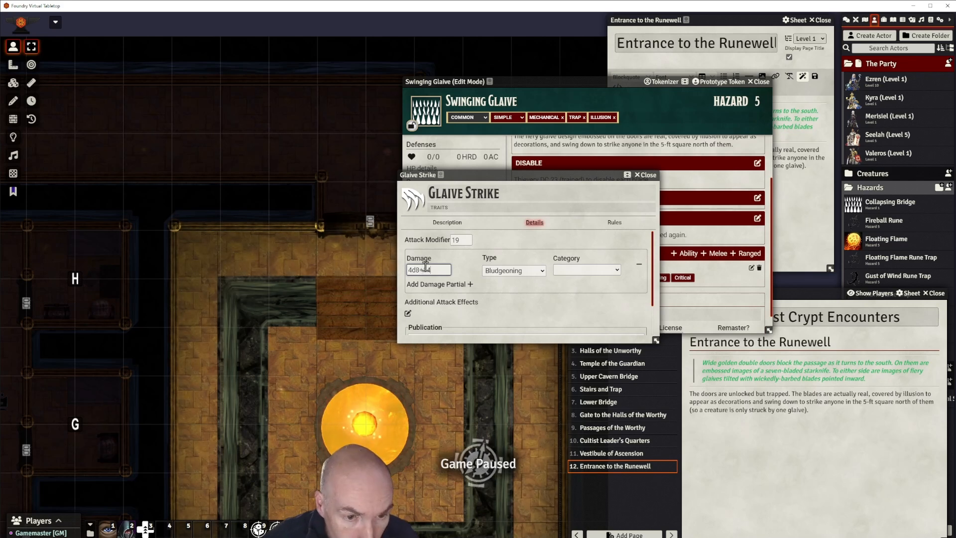
pyautogui.click(469, 260)
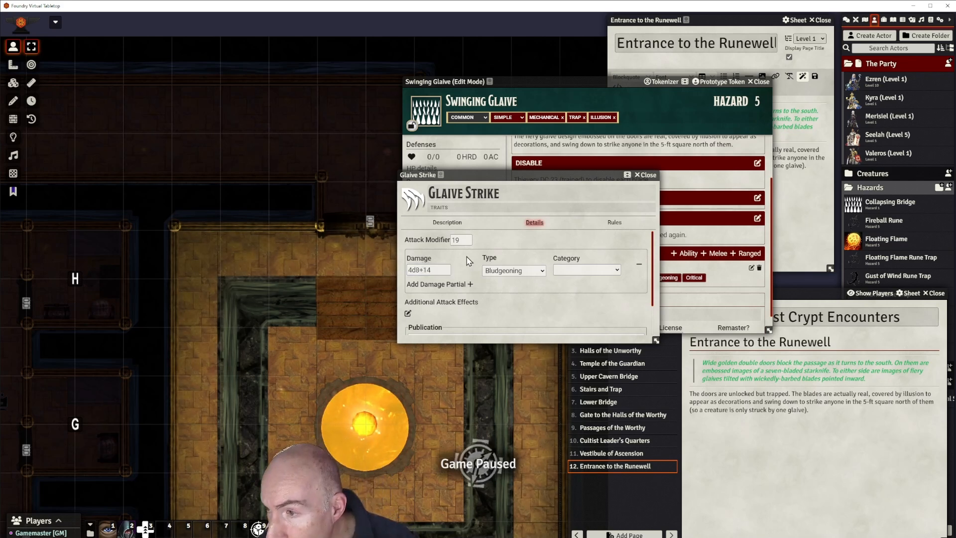
# Change the Glaive Strike's damage type to Slashing and close its window.
pyautogui.click(525, 276)
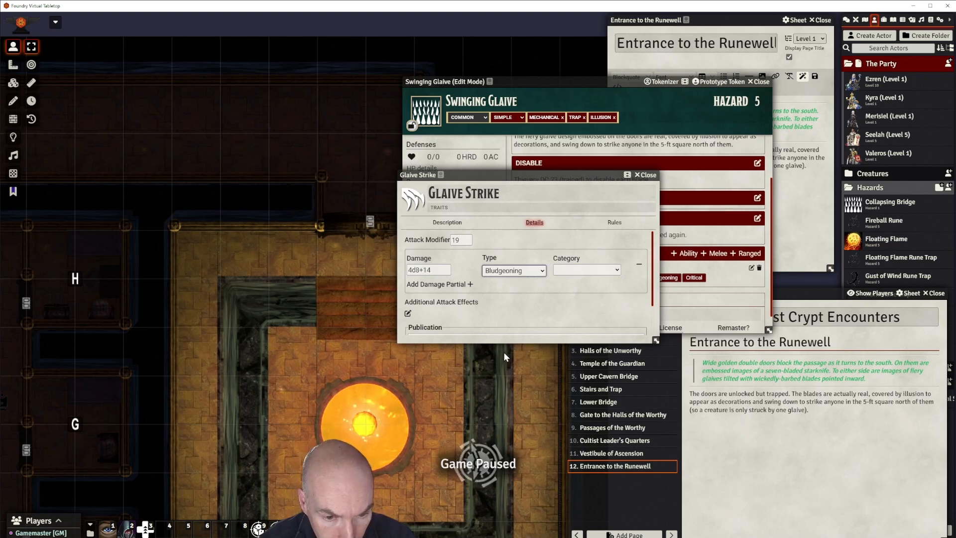
pyautogui.click(509, 376)
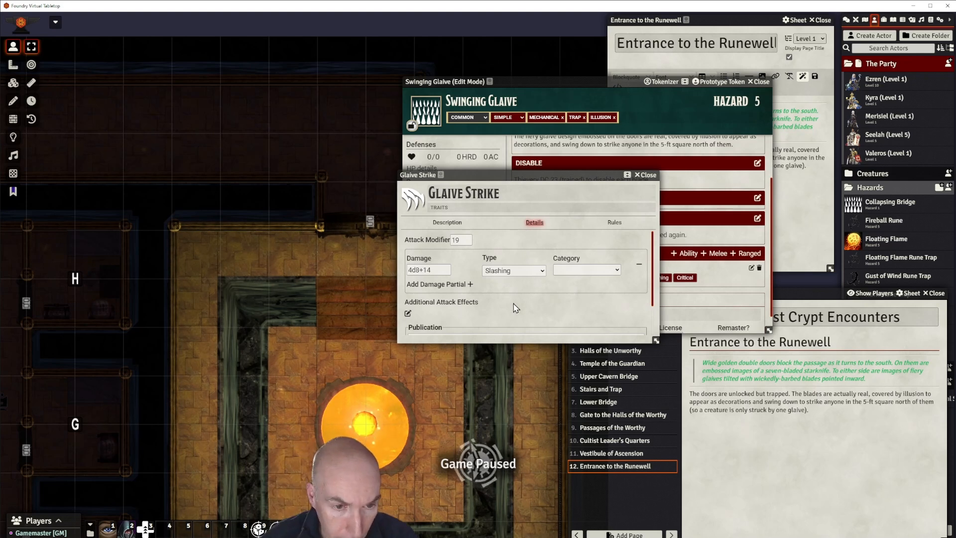
pyautogui.moveTo(513, 176); pyautogui.dragTo(525, 181)
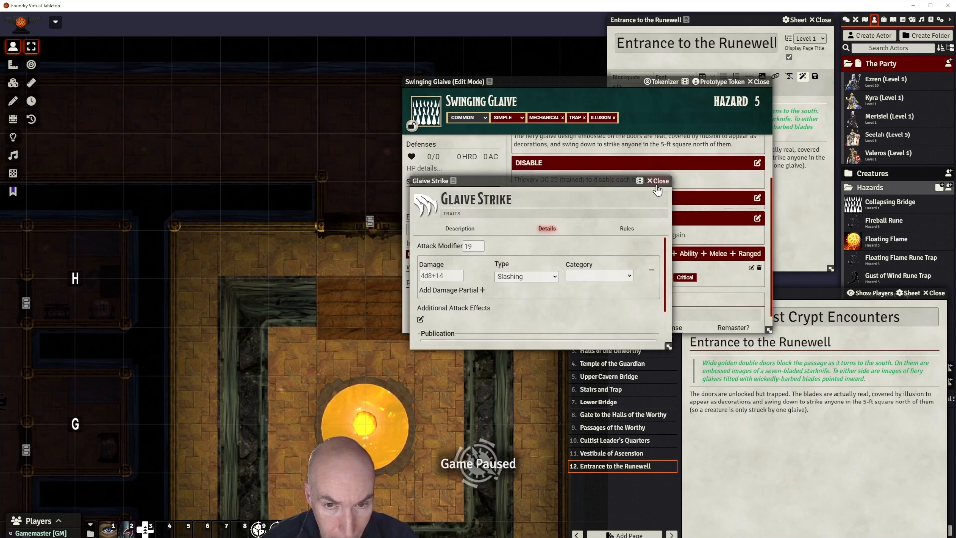
pyautogui.click(663, 187)
# Add a new ability to the Swinging Glaive's actions and set its action type to Reaction.
pyautogui.scroll(-1, 615, 229)
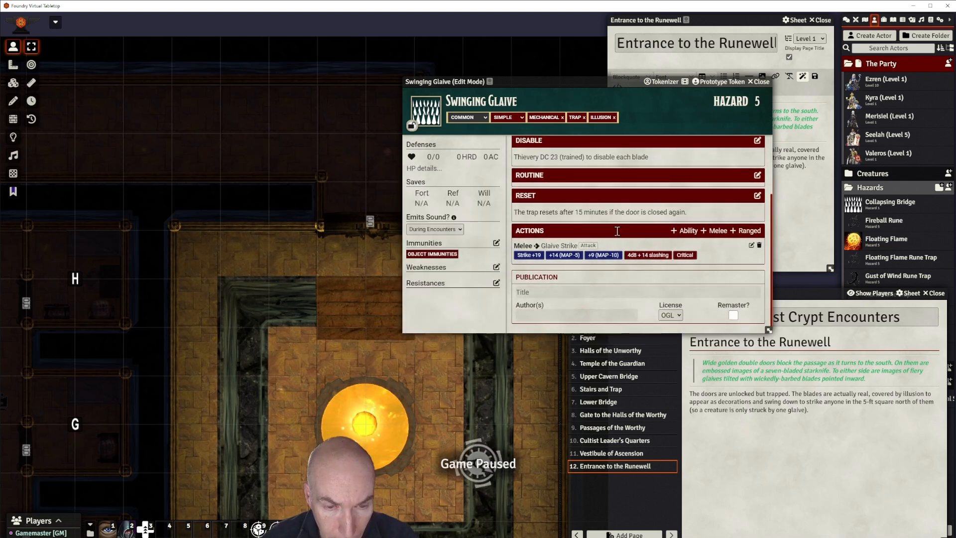
pyautogui.click(685, 232)
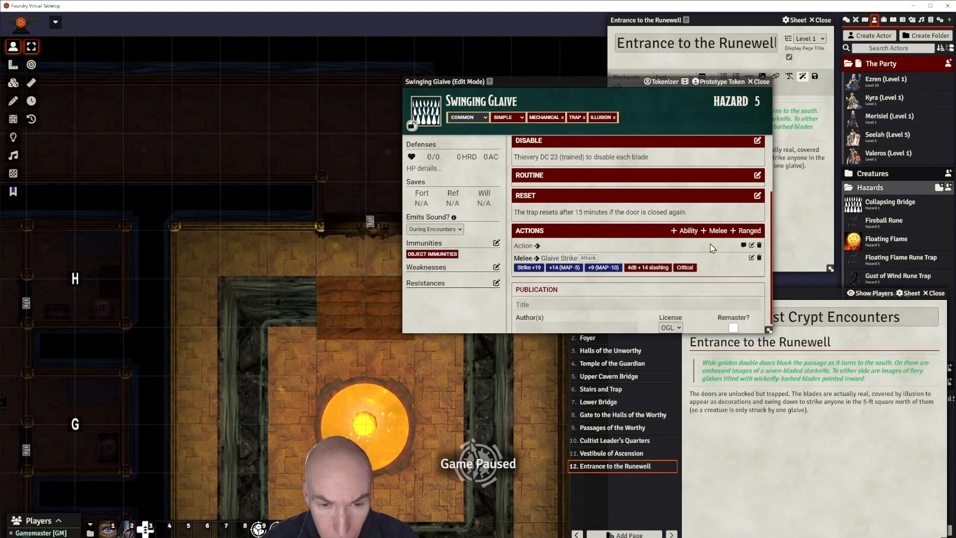
pyautogui.click(752, 245)
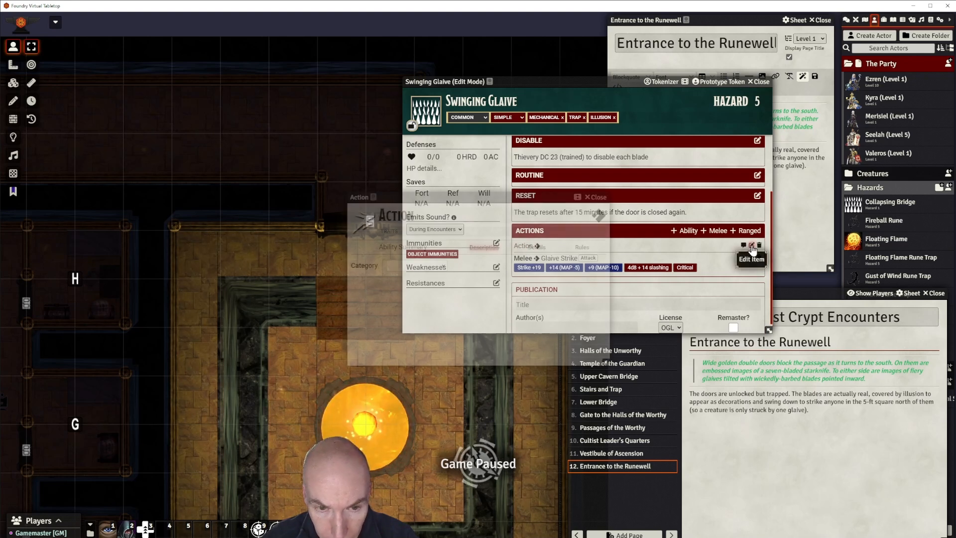
pyautogui.click(536, 247)
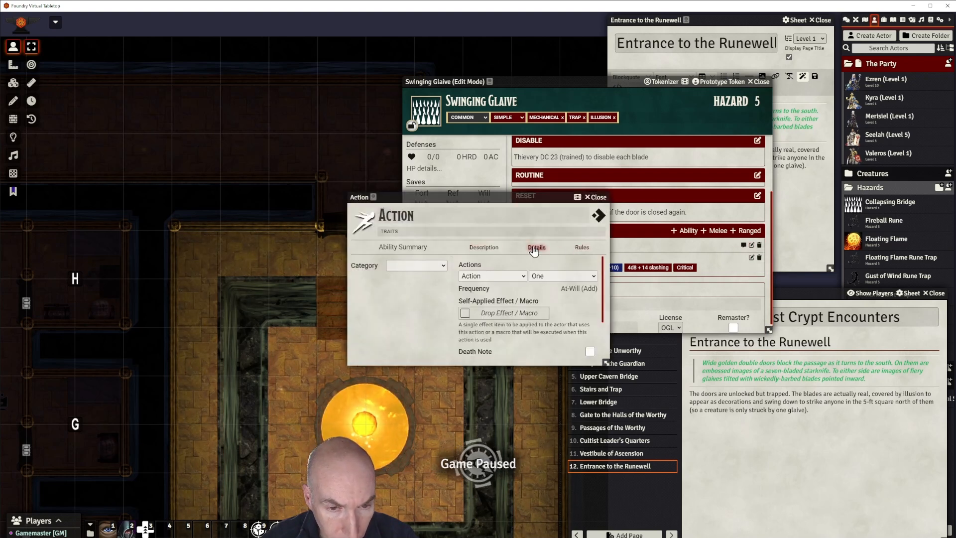
pyautogui.click(496, 299)
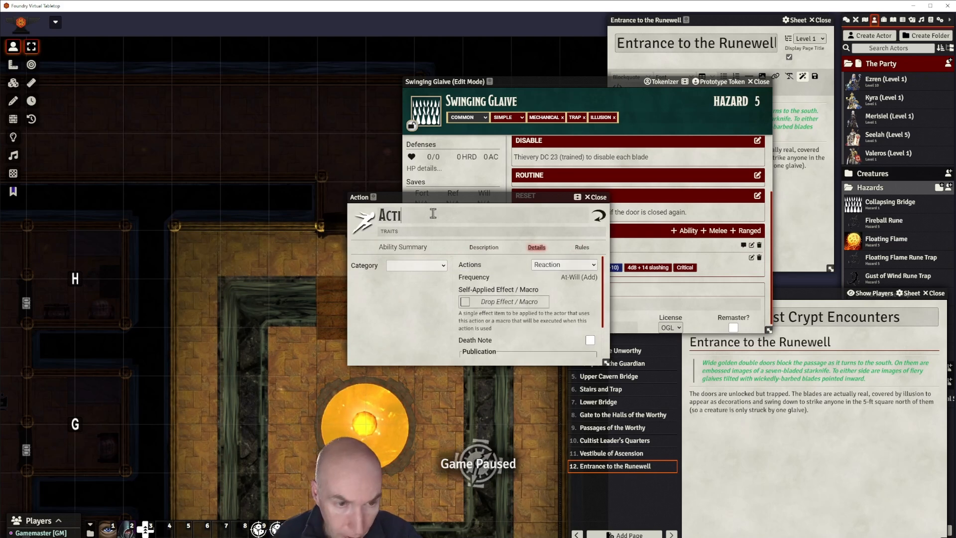
# Rename the new reaction as "Trap Trigger".
pyautogui.press('BackSpace')
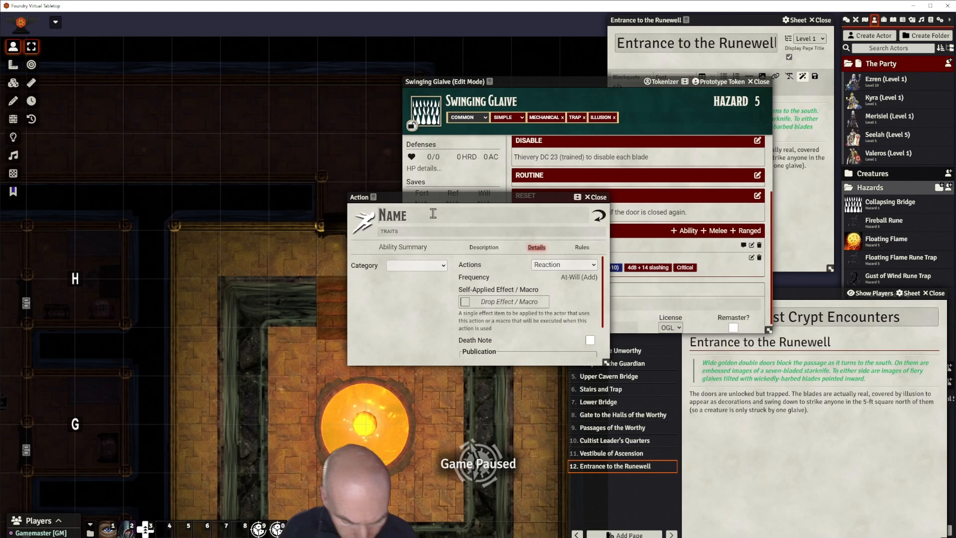
pyautogui.write('Trap Trig')
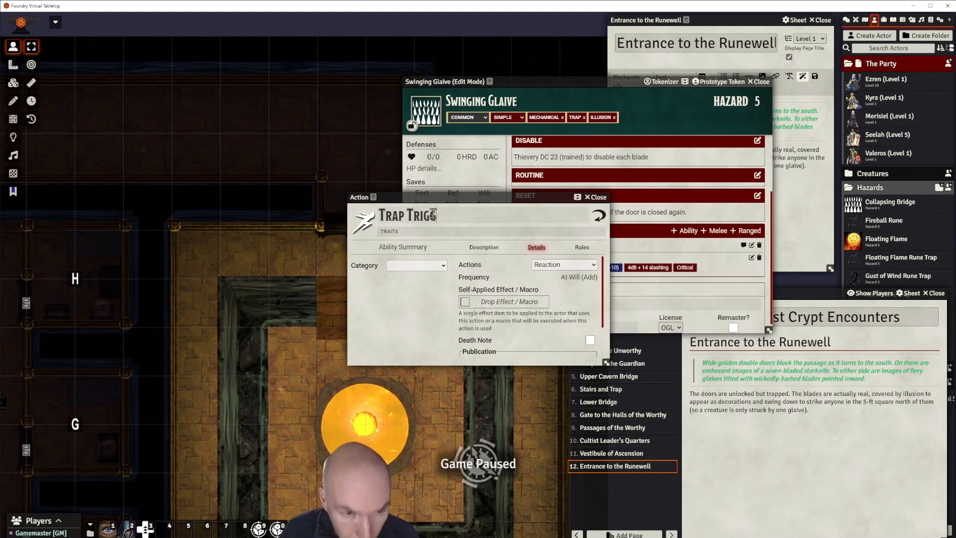
pyautogui.write('ger')
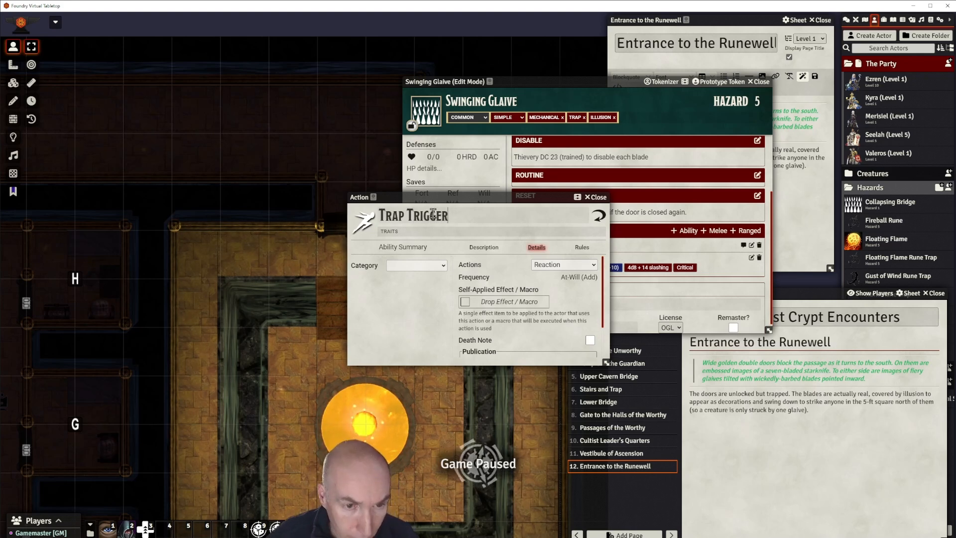
pyautogui.click(432, 327)
# Enter Trap Trigger's description: "Trigger Manipulate action on either door. Effect Both blades swing down, each one attacking a creature in the 5-ft adjacent space.".
pyautogui.scroll(-2, 544, 304)
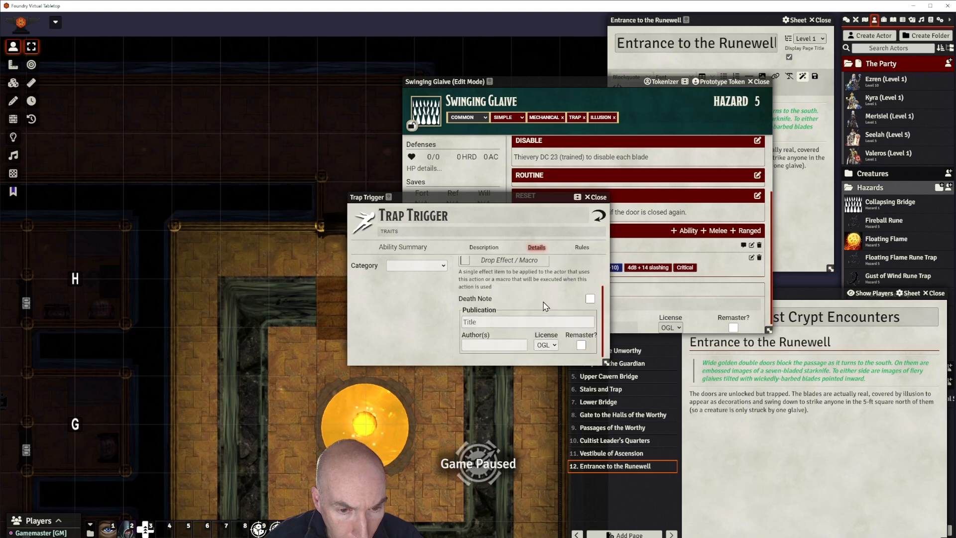
pyautogui.scroll(2, 547, 307)
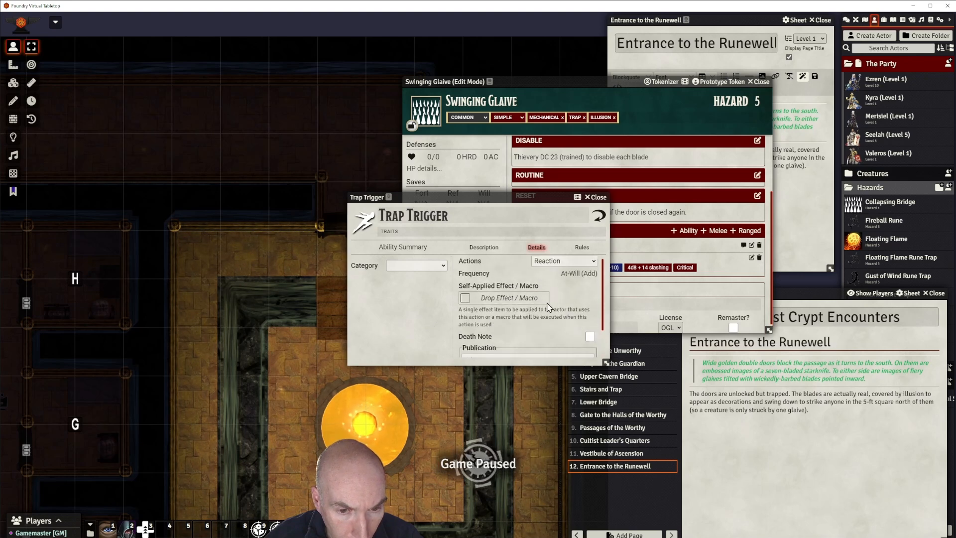
pyautogui.click(483, 248)
pyautogui.click(592, 264)
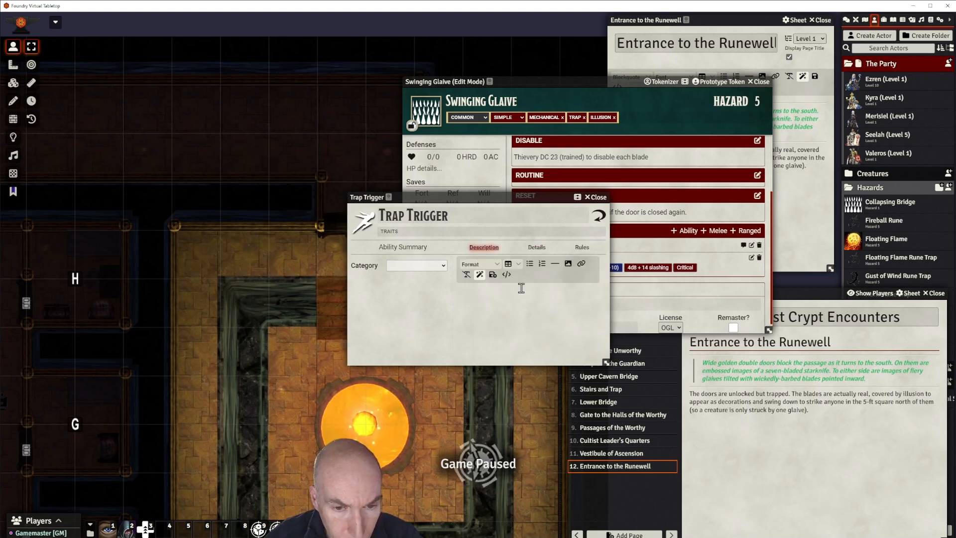
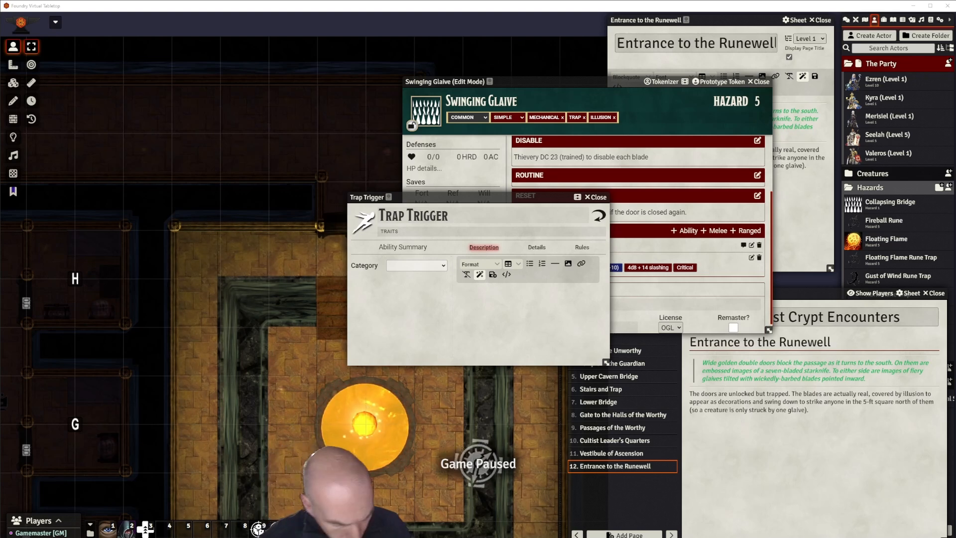
pyautogui.click(518, 294)
pyautogui.write('Trigger Manipulate action on either door. Effect Both blades swing down, each one attacking a creature in the 5-ft adjacent space.')
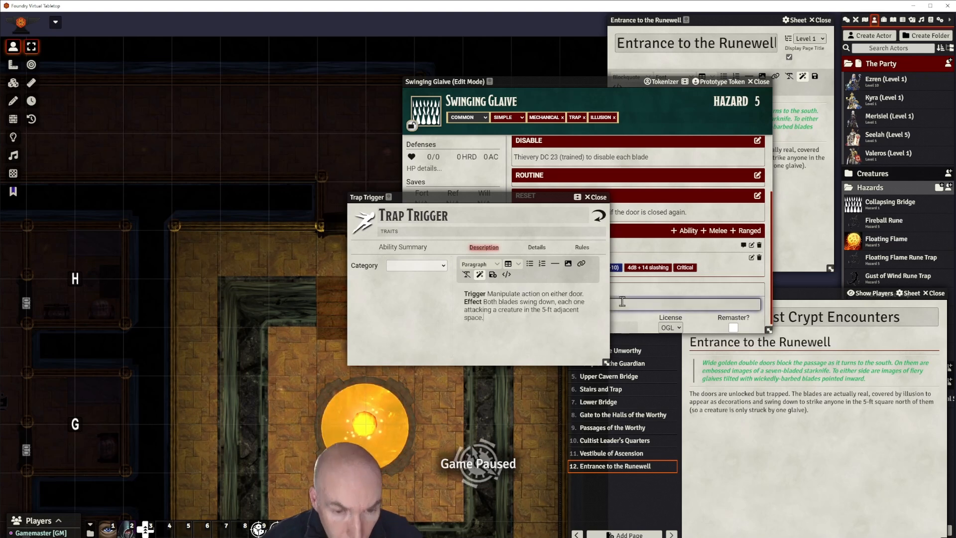
# Split the Effect text into its own paragraph without a leading space and save the Trap Trigger description.
pyautogui.click(595, 295)
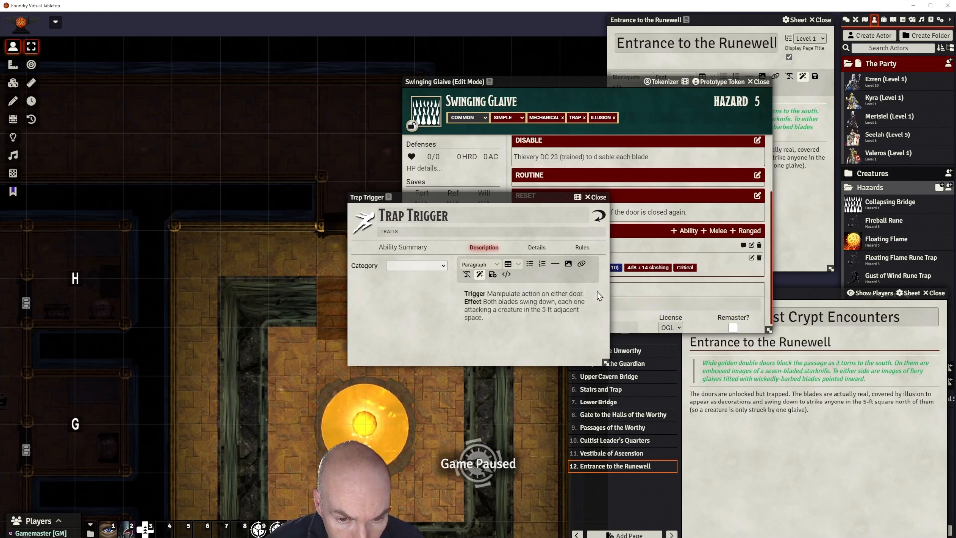
pyautogui.click(554, 264)
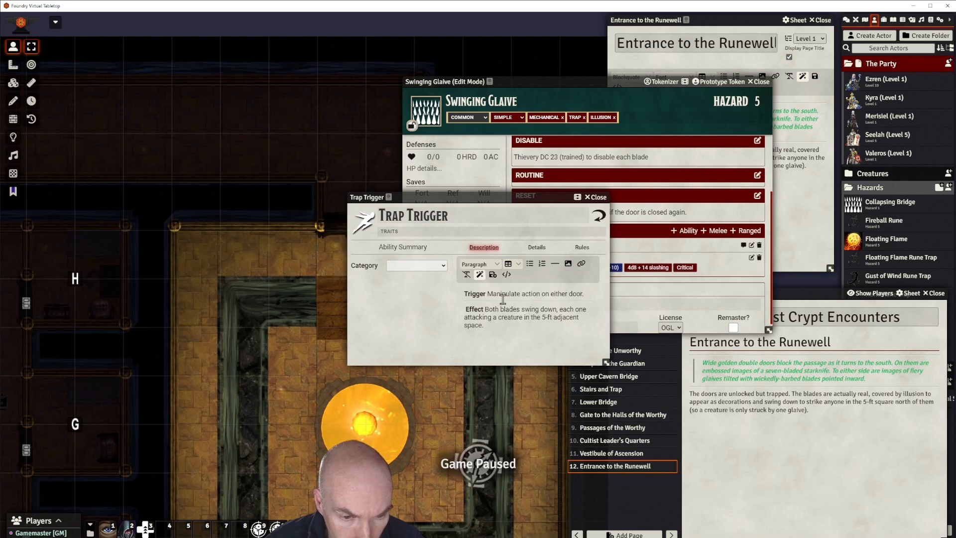
pyautogui.press('Delete')
pyautogui.click(509, 328)
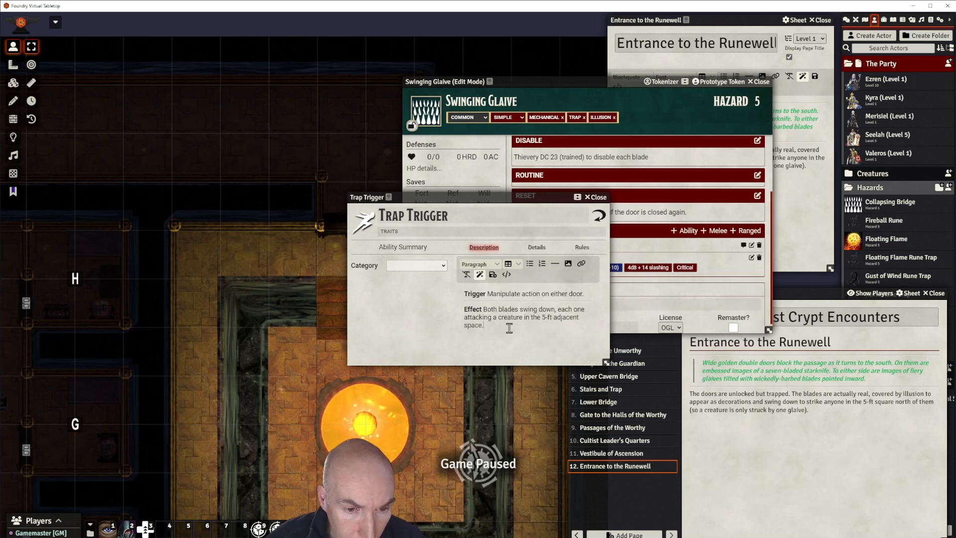
pyautogui.click(492, 274)
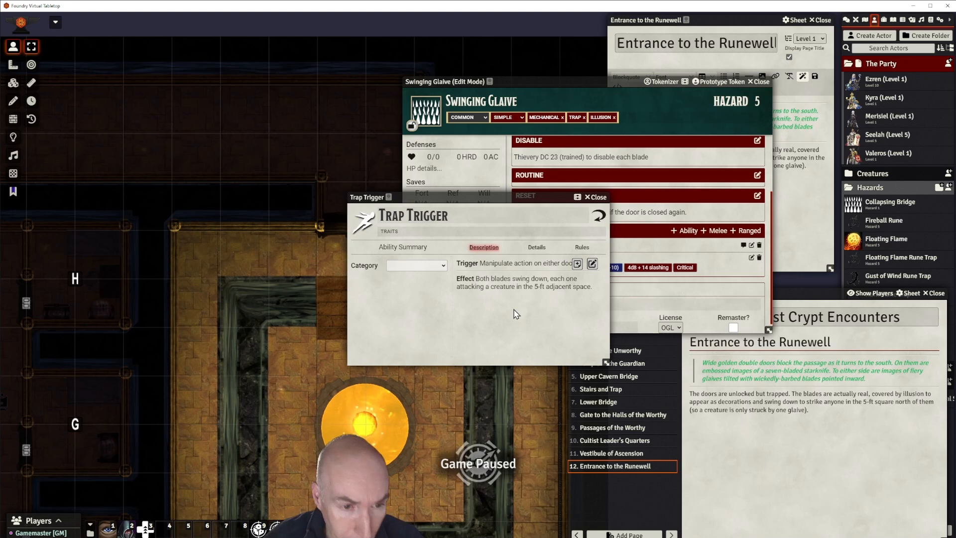
# Add the Attack trait to the Trap Trigger reaction.
pyautogui.click(420, 232)
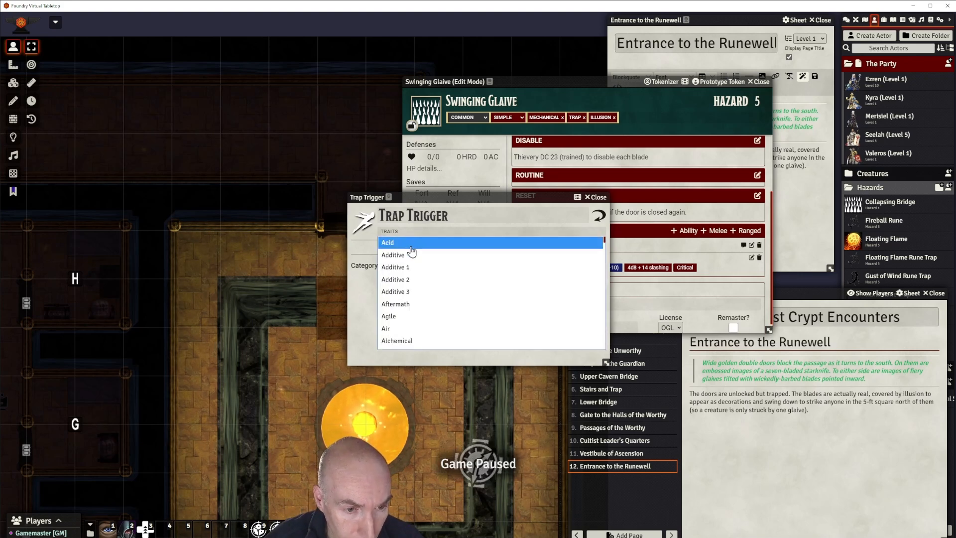
pyautogui.click(430, 233)
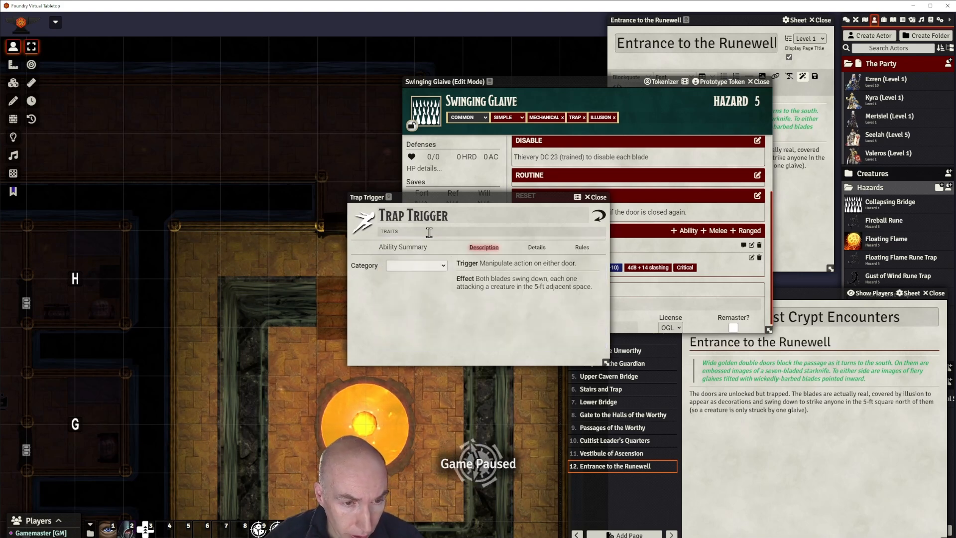
pyautogui.click(429, 232)
pyautogui.write('att')
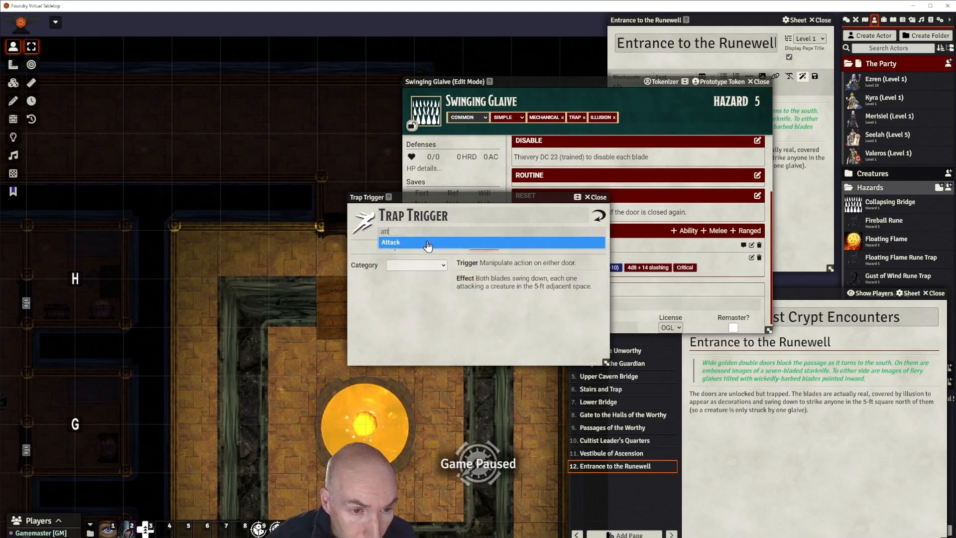
pyautogui.click(430, 243)
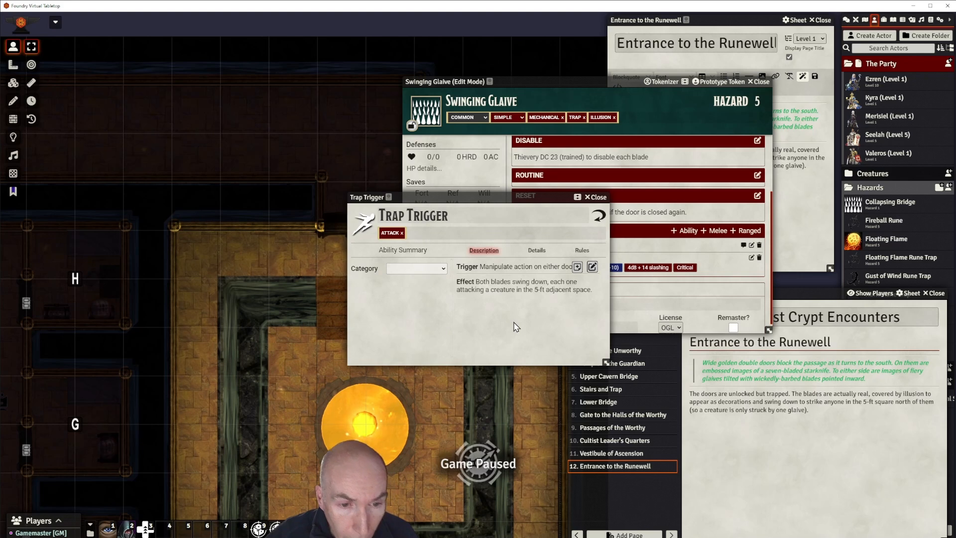
# Append "Note there is no MAP for the second blade." to Trap Trigger's Effect text, save the description, and close the reaction's window.
pyautogui.click(592, 267)
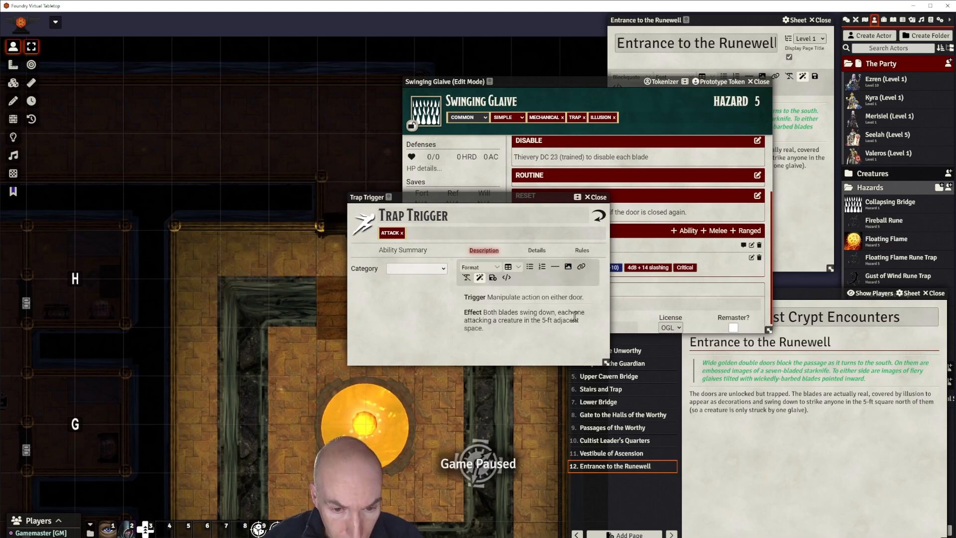
pyautogui.click(498, 330)
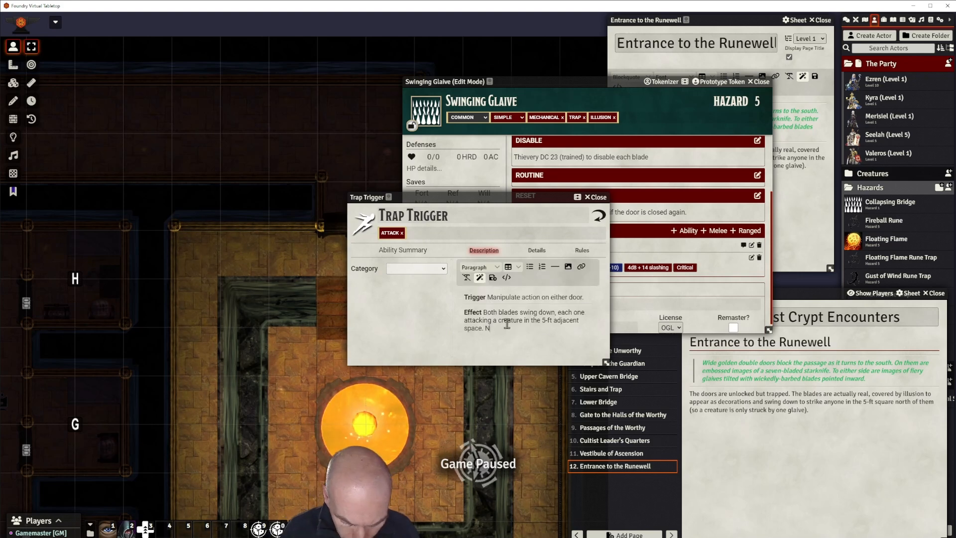
pyautogui.write('Note there')
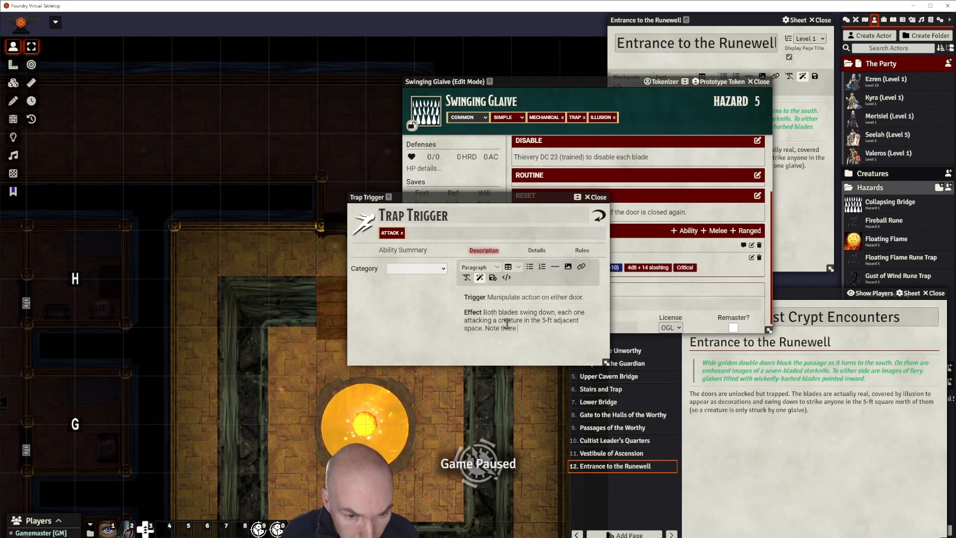
pyautogui.write(' is no ')
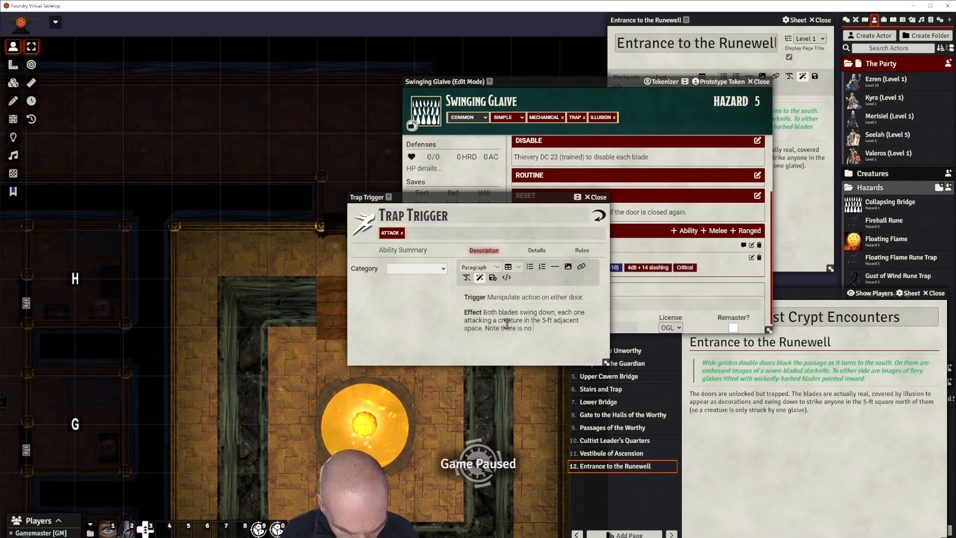
pyautogui.write('MAP for t')
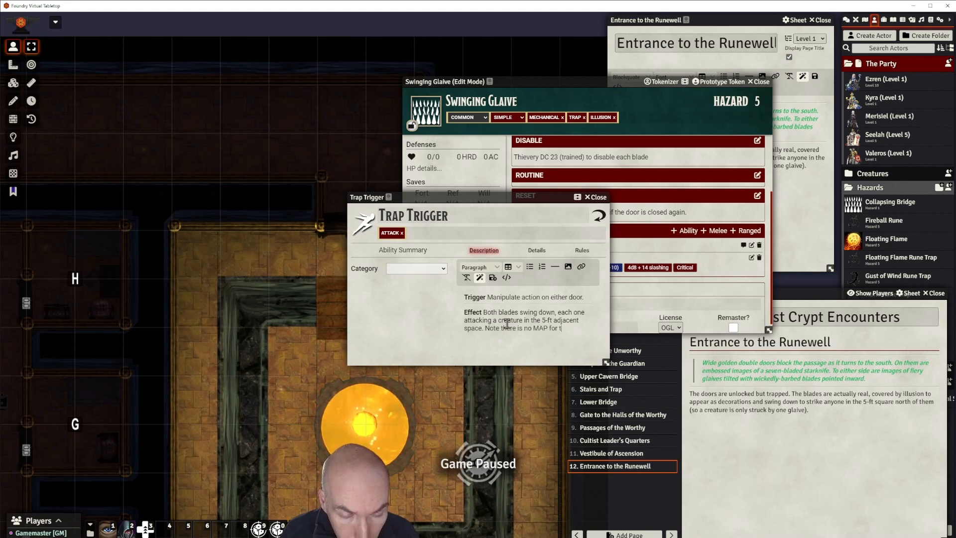
pyautogui.write('he second')
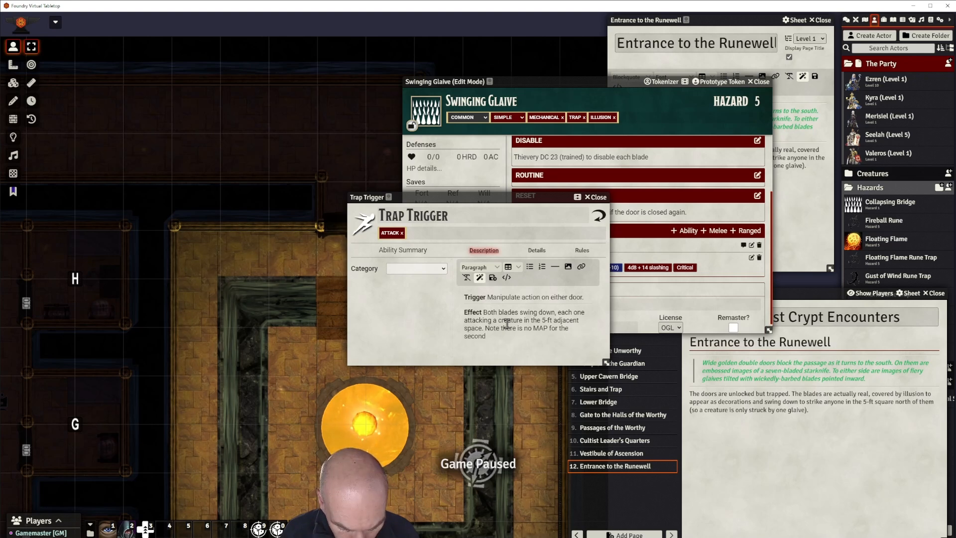
pyautogui.write(' blade.')
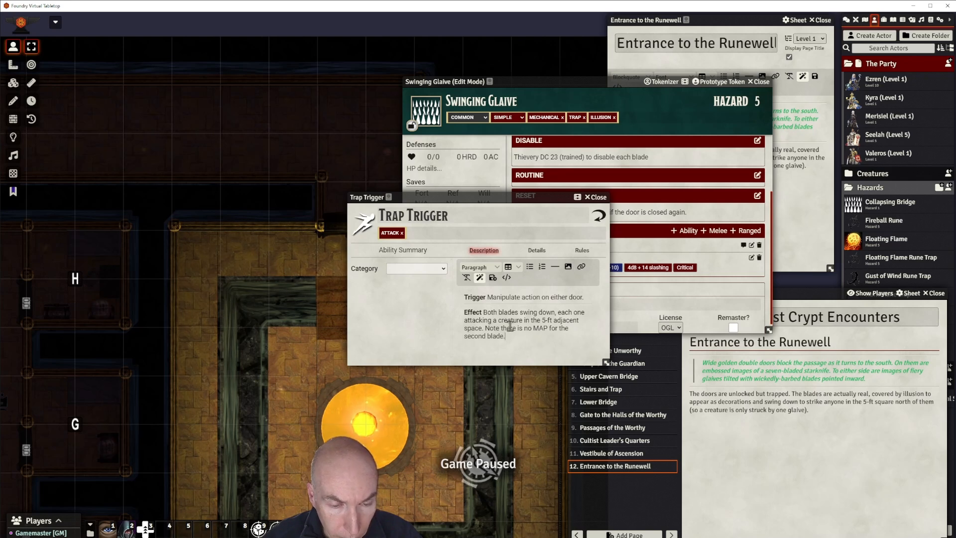
pyautogui.click(493, 278)
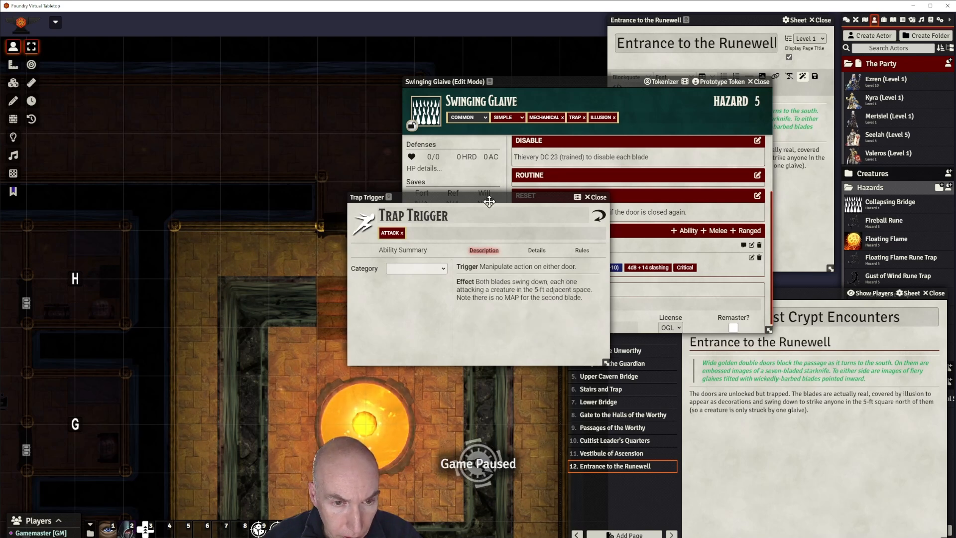
pyautogui.moveTo(562, 200); pyautogui.dragTo(576, 195)
pyautogui.click(608, 194)
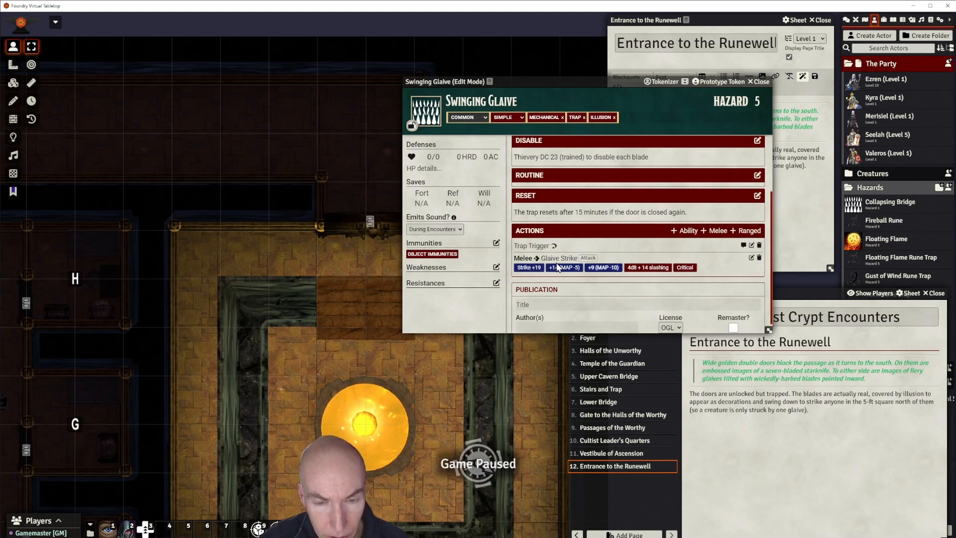
# Lock the Swinging Glaive hazard sheet out of edit mode and close it.
pyautogui.moveTo(623, 76); pyautogui.dragTo(697, 51)
pyautogui.scroll(5, 361, 307)
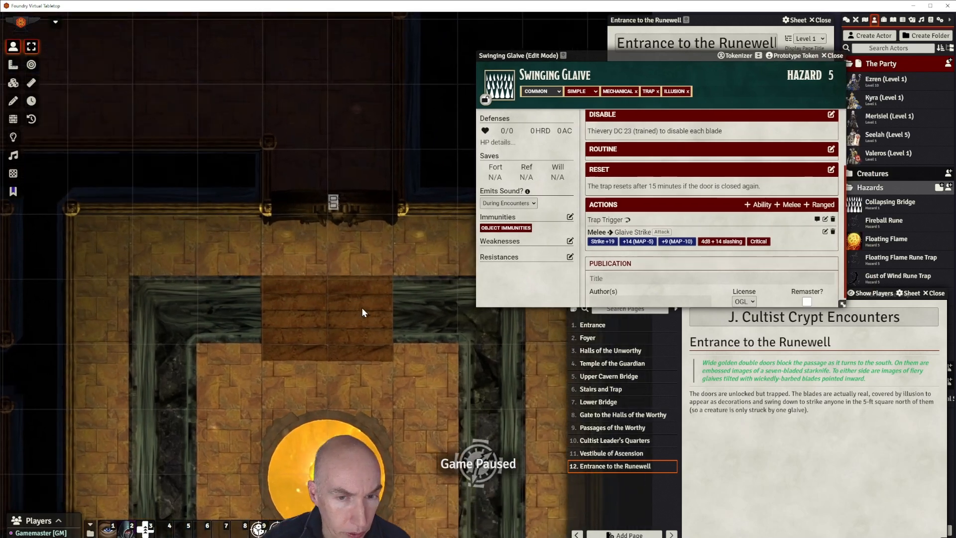
pyautogui.click(485, 100)
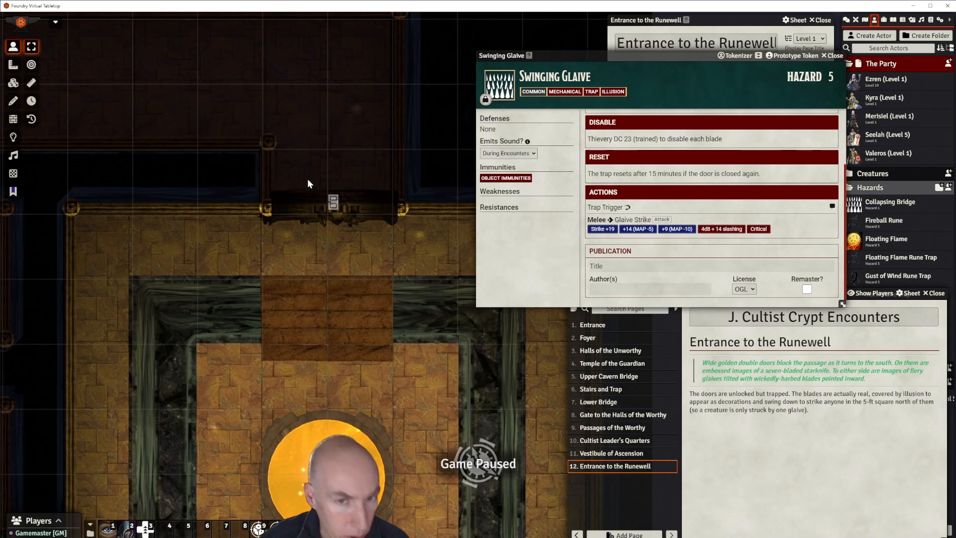
pyautogui.moveTo(662, 57); pyautogui.dragTo(632, 69)
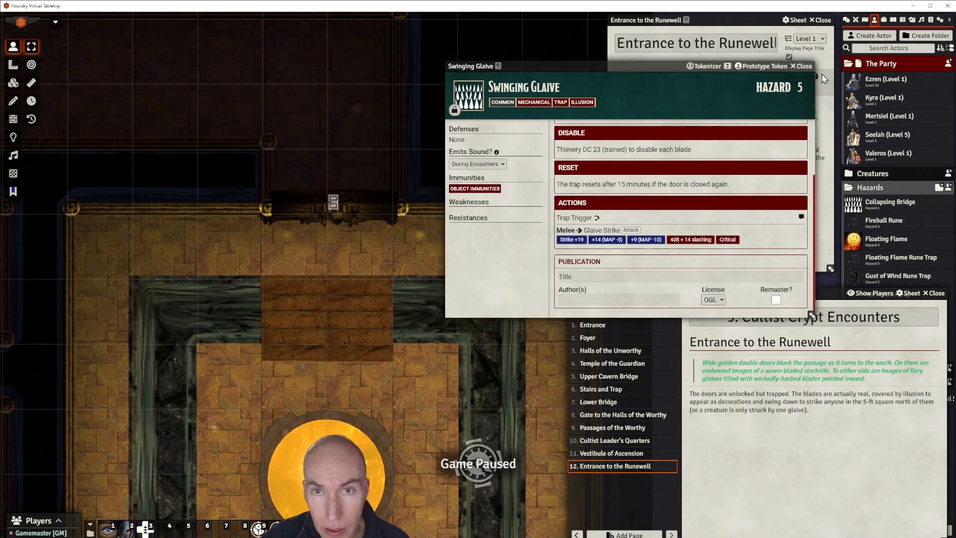
pyautogui.click(804, 67)
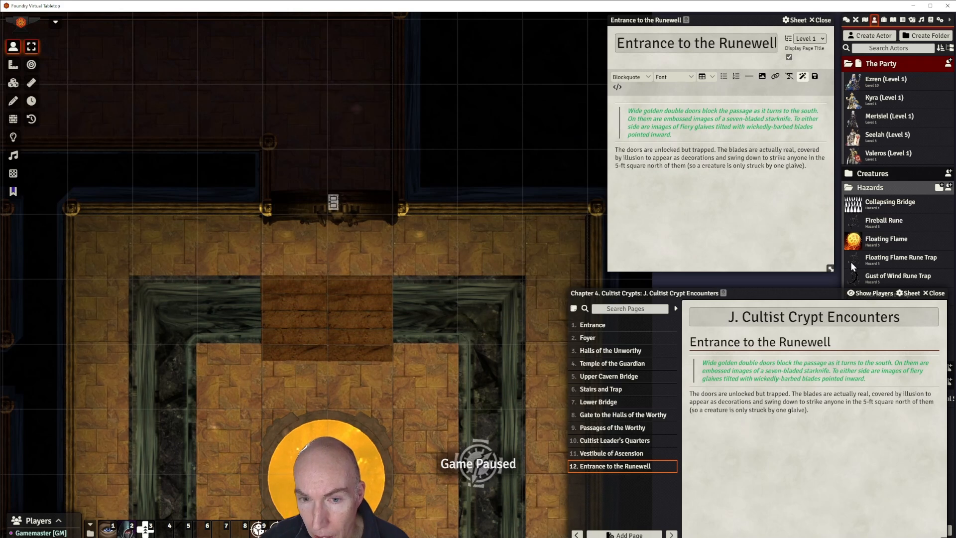
# Place a Swinging Glaive hazard token from the Hazards folder on the map just north of the Runewell's double doors.
pyautogui.moveTo(797, 292); pyautogui.dragTo(678, 293)
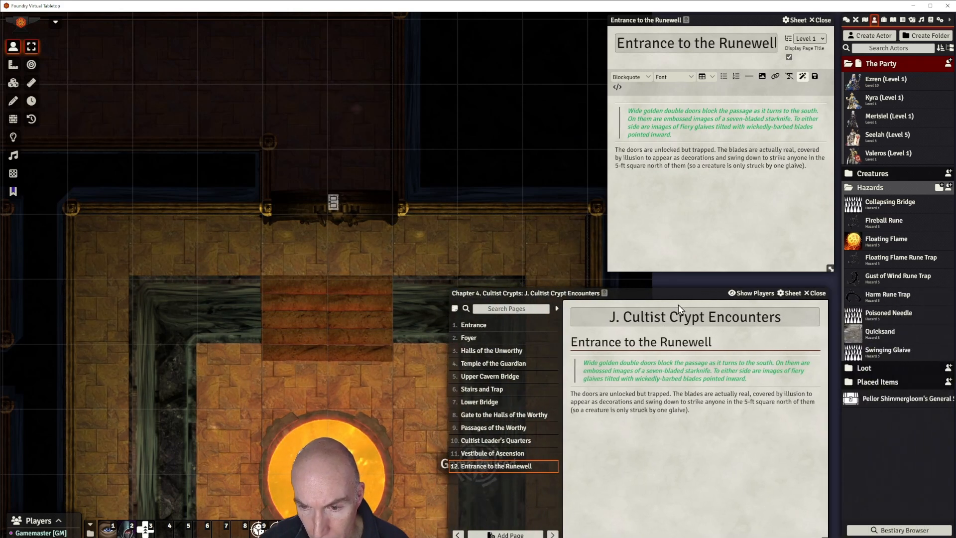
pyautogui.moveTo(896, 354); pyautogui.dragTo(300, 176)
pyautogui.scroll(9, 345, 147)
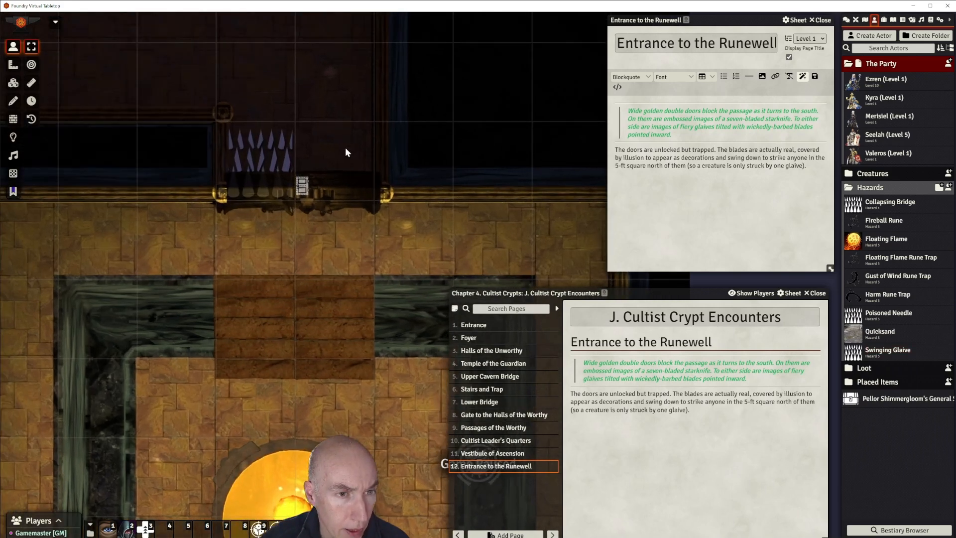
# Reposition the Swinging Glaive token off the grid so it is centred over the double doors, and deselect it.
pyautogui.moveTo(347, 140); pyautogui.dragTo(452, 166)
pyautogui.moveTo(290, 179); pyautogui.dragTo(352, 221)
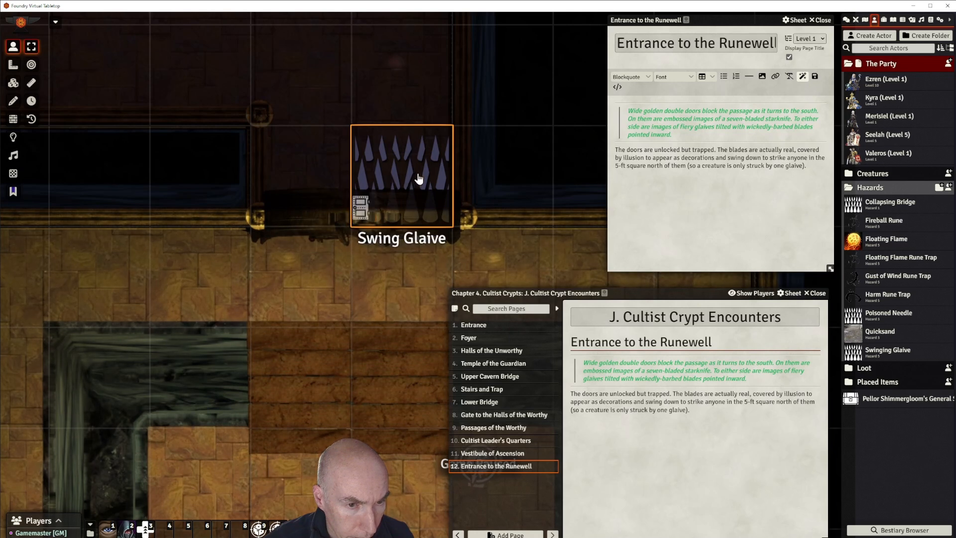
pyautogui.moveTo(412, 178); pyautogui.dragTo(344, 214)
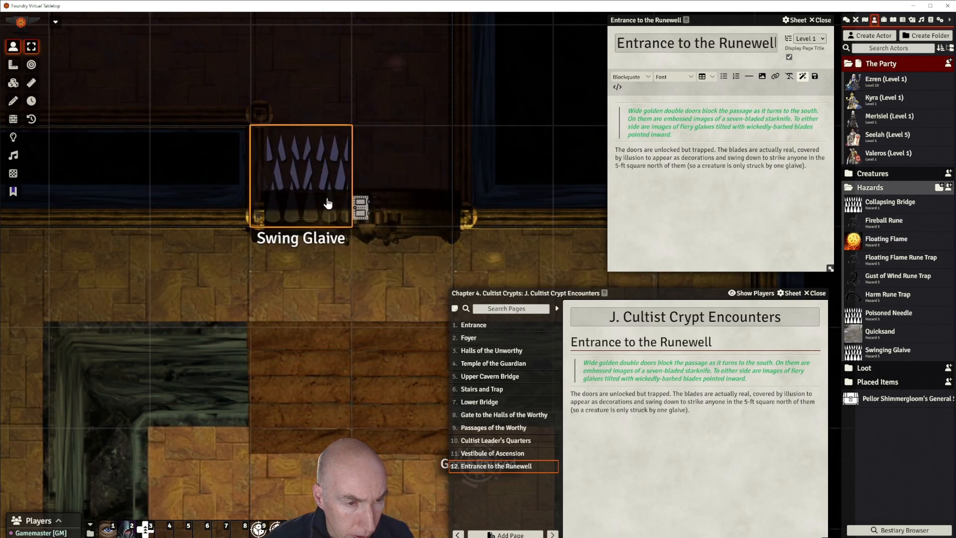
pyautogui.moveTo(310, 178); pyautogui.dragTo(351, 219)
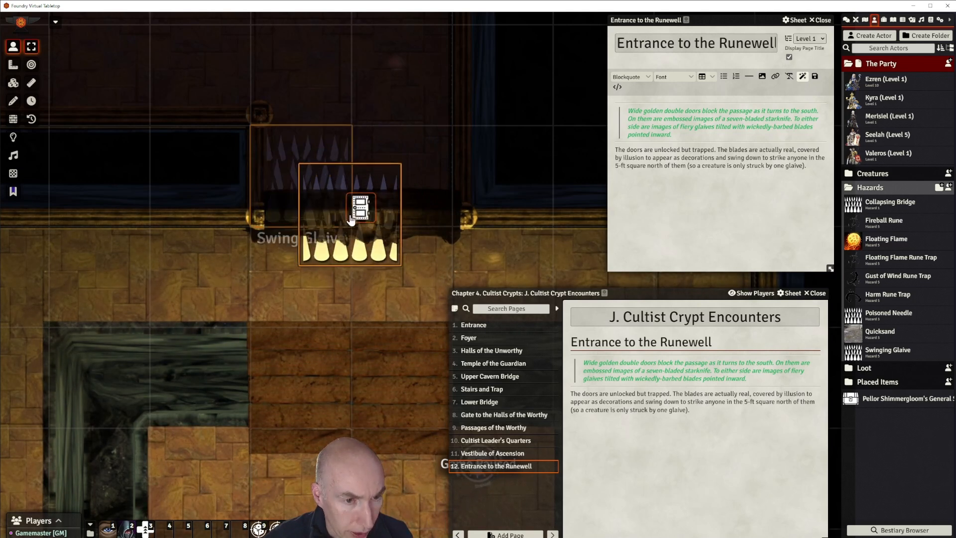
pyautogui.click(424, 255)
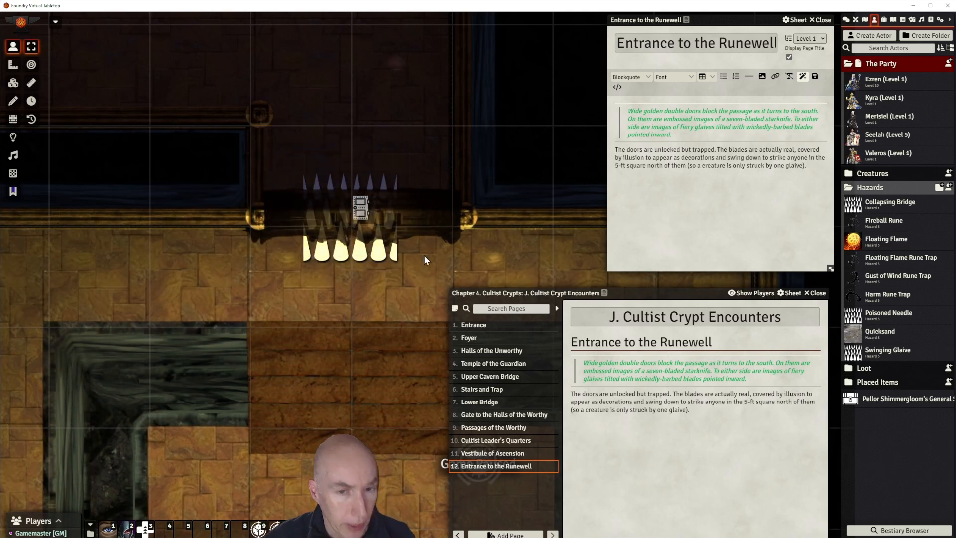
# Delete the Swing Glaive token at the double doors and rename the Swinging Glaive hazard's prototype token to "Swinging Glaive".
pyautogui.scroll(-5, 377, 255)
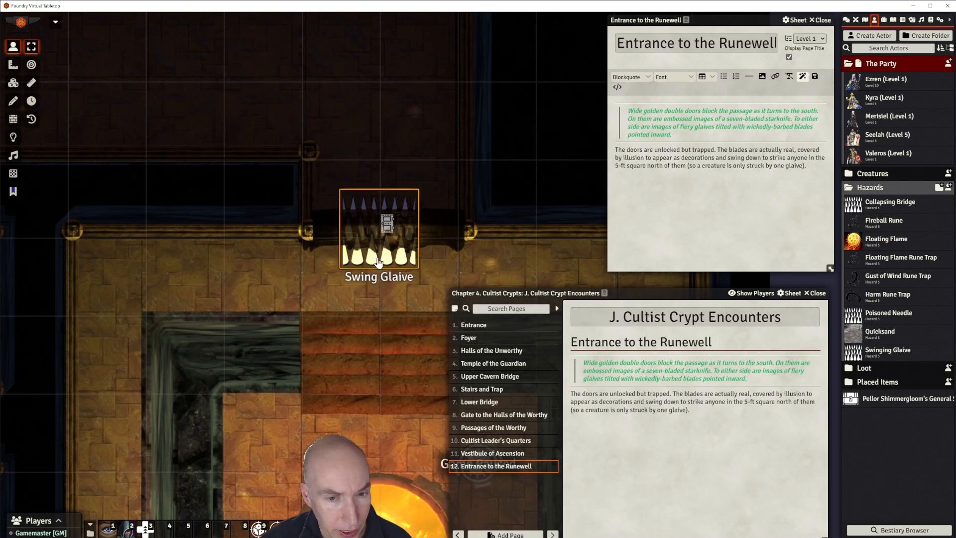
pyautogui.press('Delete')
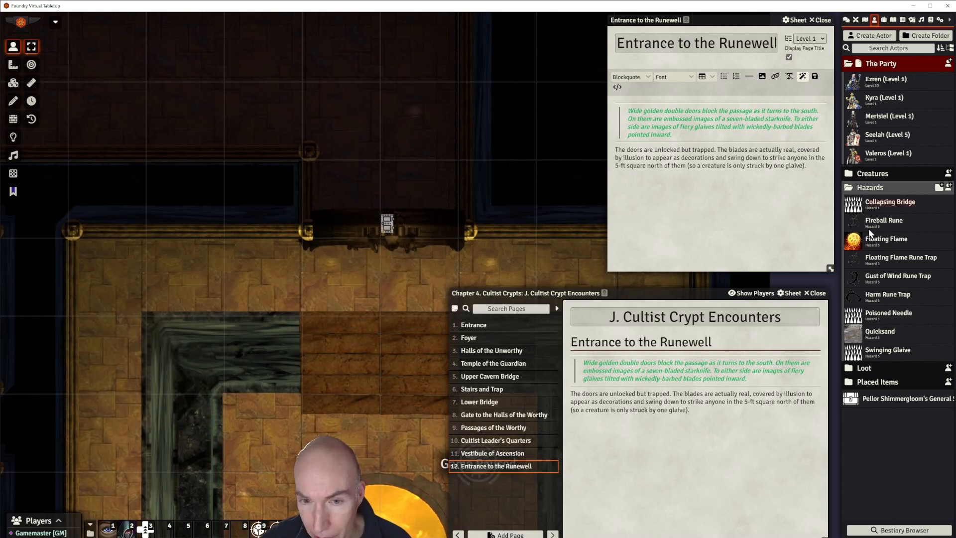
pyautogui.click(879, 351)
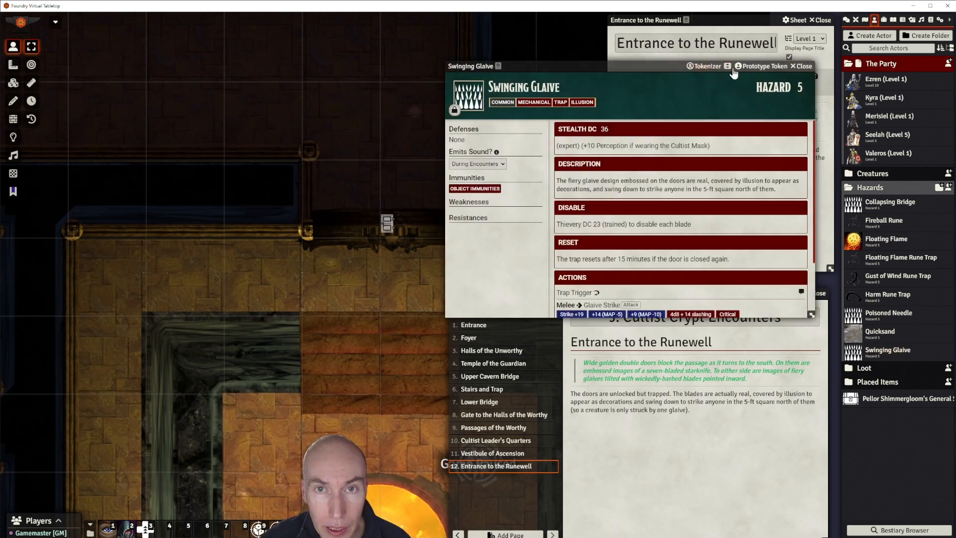
pyautogui.click(755, 67)
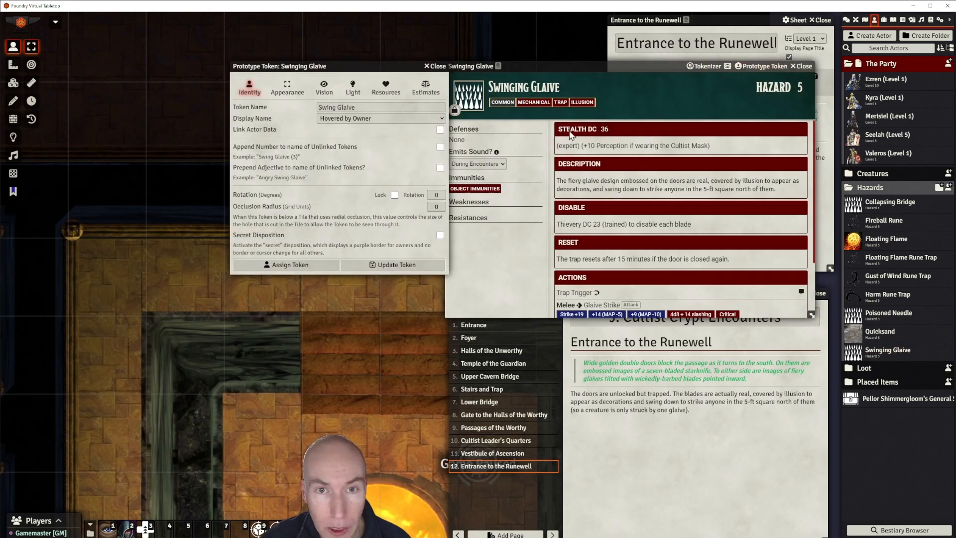
pyautogui.click(336, 107)
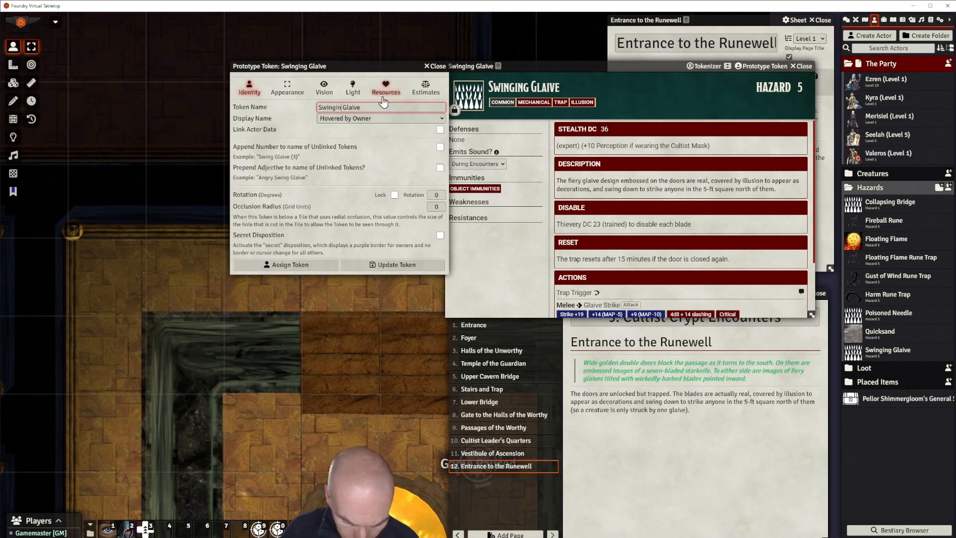
pyautogui.click(299, 265)
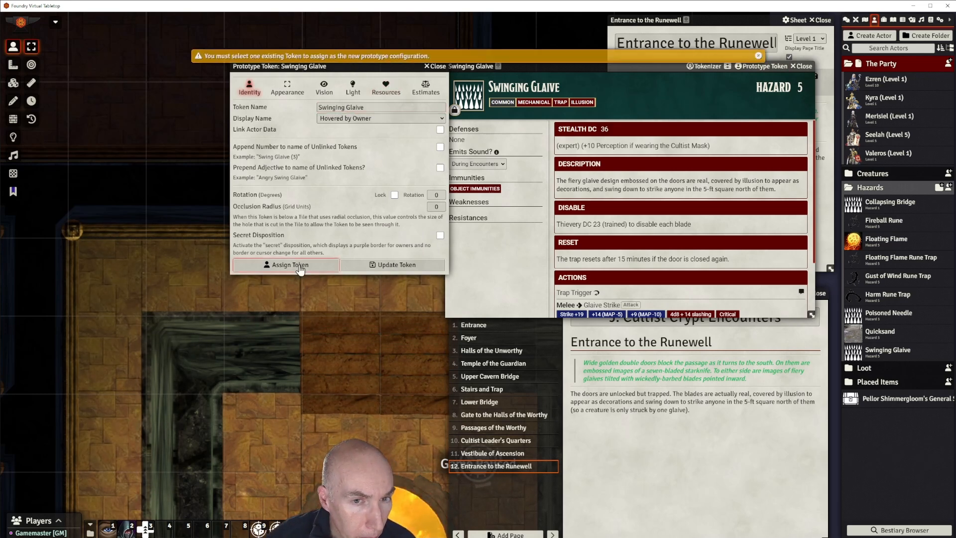
pyautogui.click(410, 265)
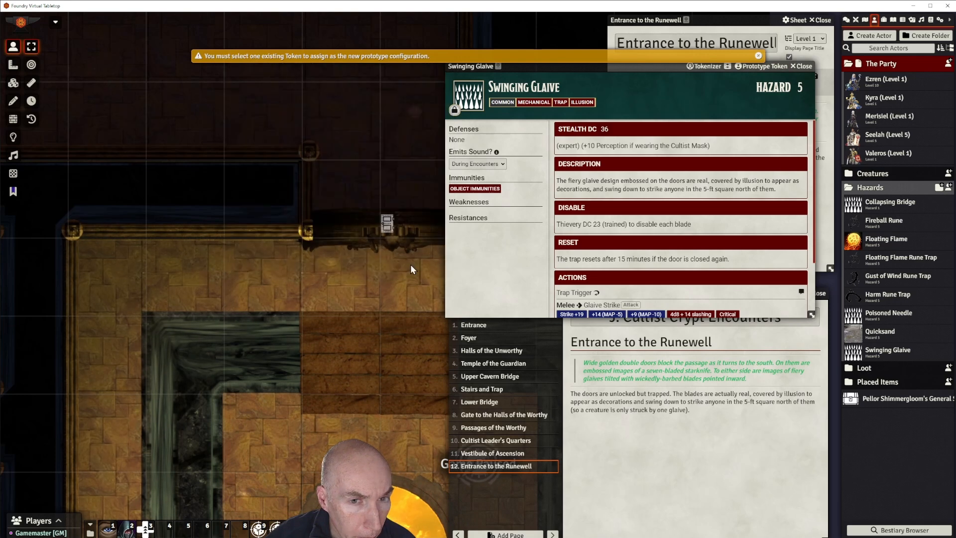
pyautogui.click(802, 66)
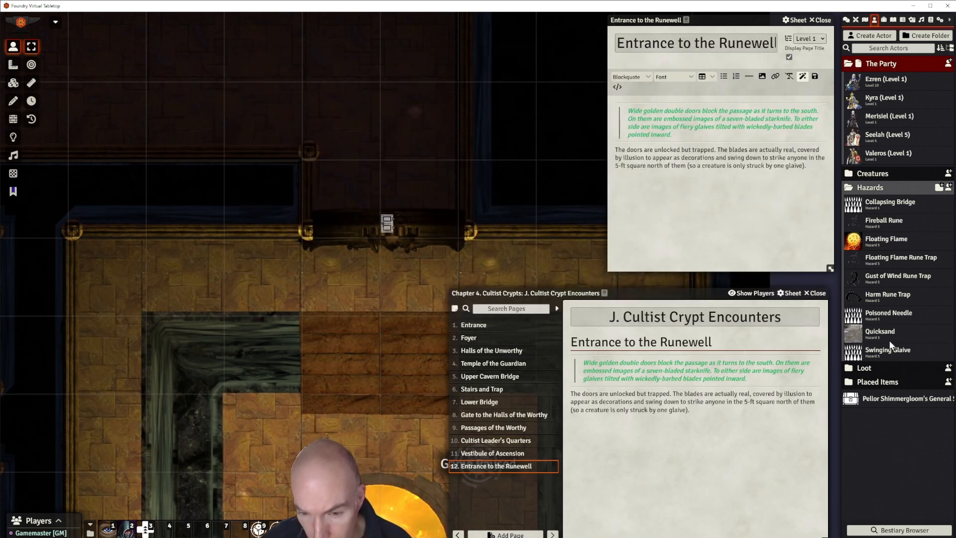
# Place a fresh Swinging Glaive hazard token on the map and position it centrally over the double doors.
pyautogui.moveTo(887, 353); pyautogui.dragTo(382, 233)
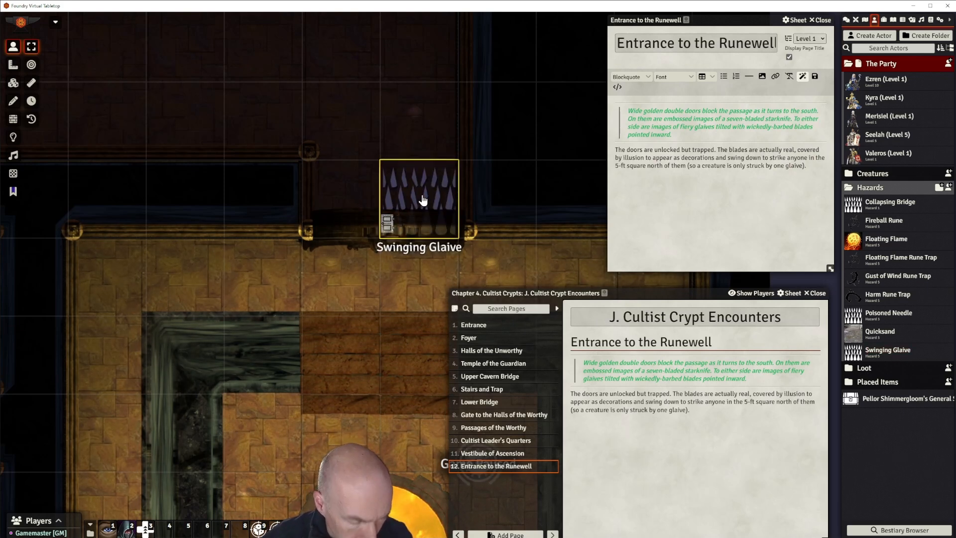
pyautogui.moveTo(422, 200); pyautogui.dragTo(384, 238)
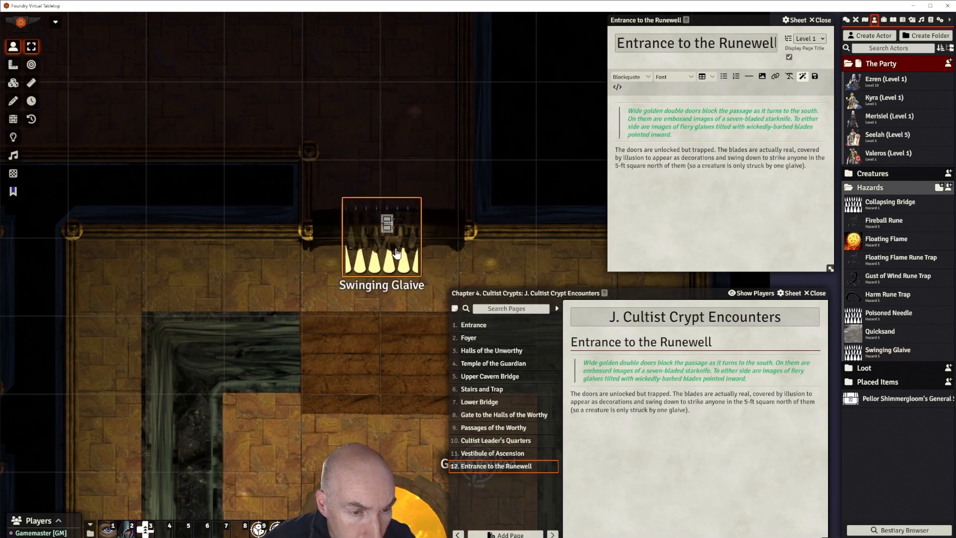
pyautogui.click(503, 170)
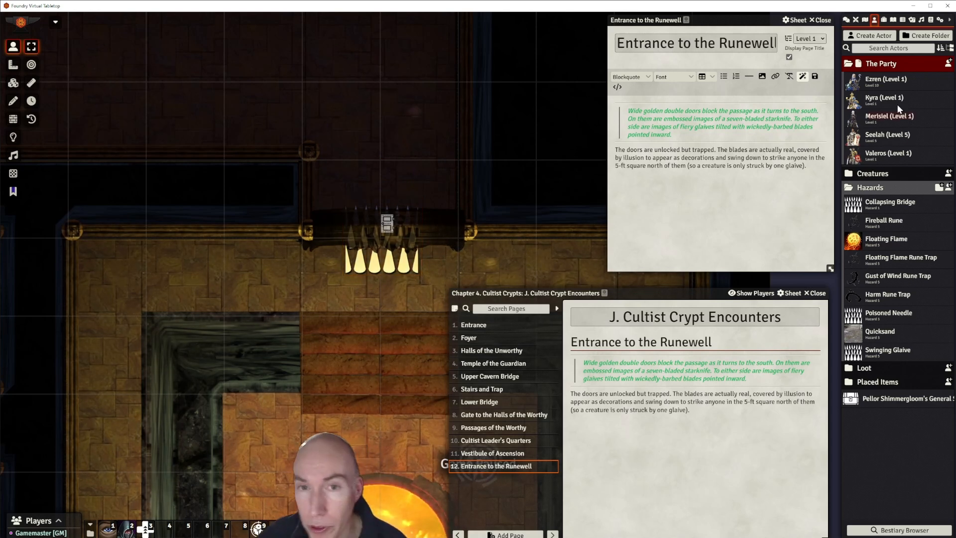
# Place the Seelah token just north of the double doors and target it with the Swinging Glaive token selected.
pyautogui.moveTo(891, 136); pyautogui.dragTo(344, 200)
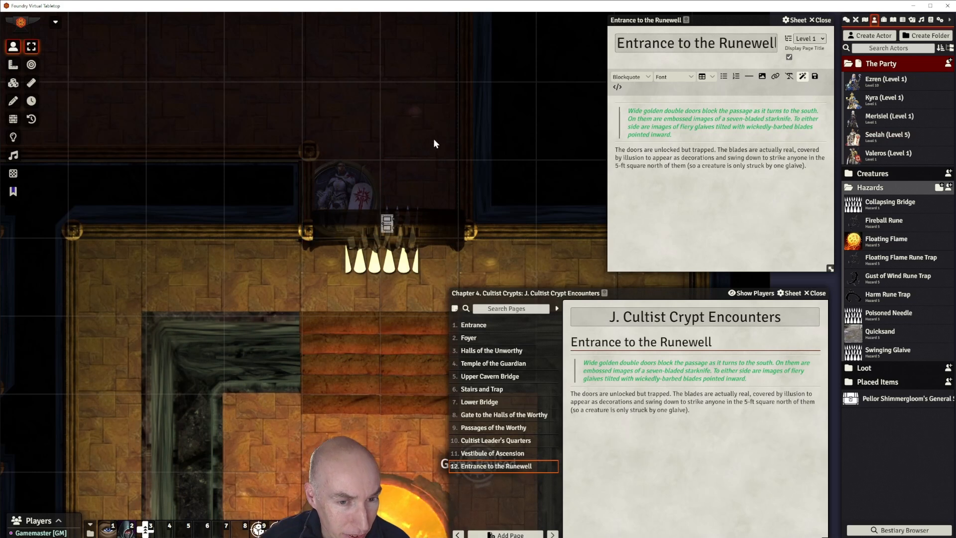
pyautogui.click(401, 264)
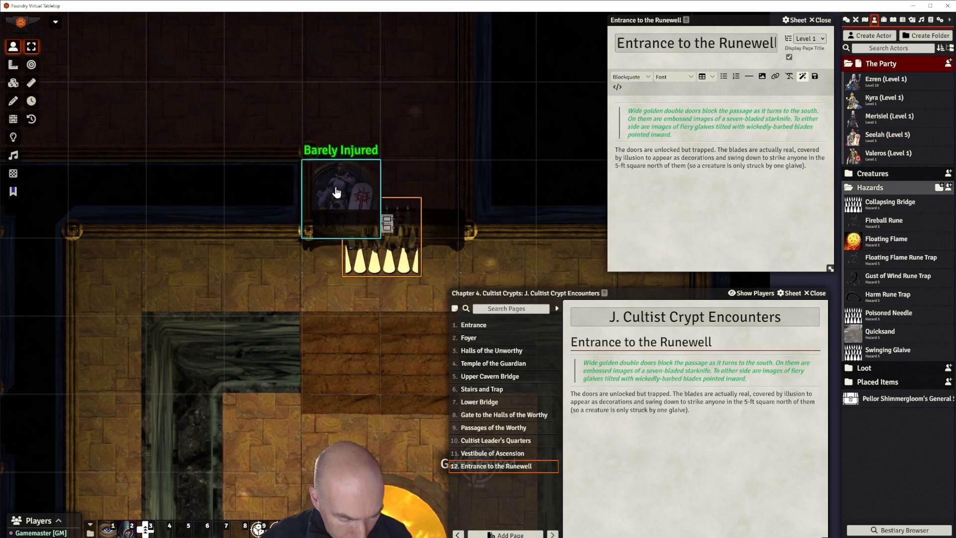
pyautogui.press('t')
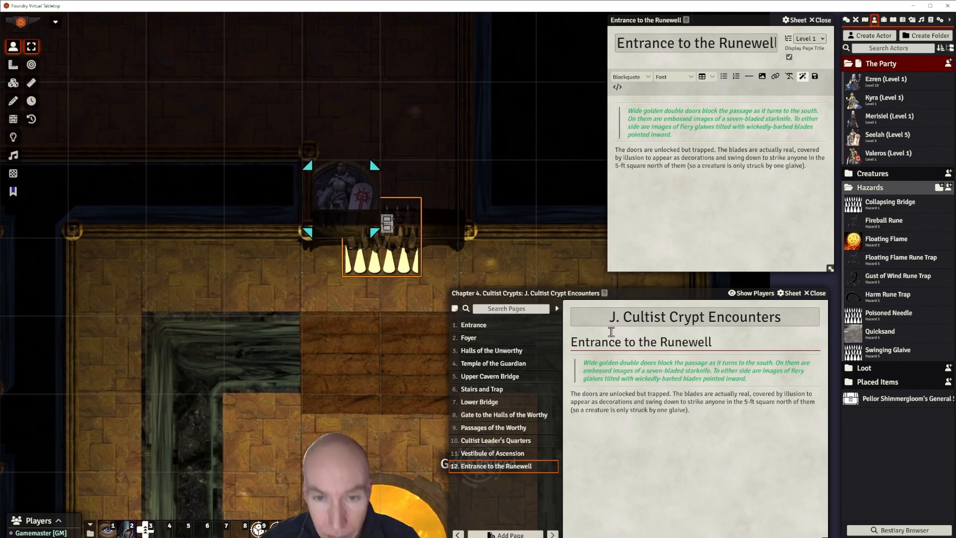
# Open the Swinging Glaive token's sheet and roll its +19 Glaive Strike and 4d8 + 14 slashing damage.
pyautogui.doubleClick(403, 273)
pyautogui.moveTo(438, 154); pyautogui.dragTo(618, 87)
pyautogui.scroll(-2, 634, 278)
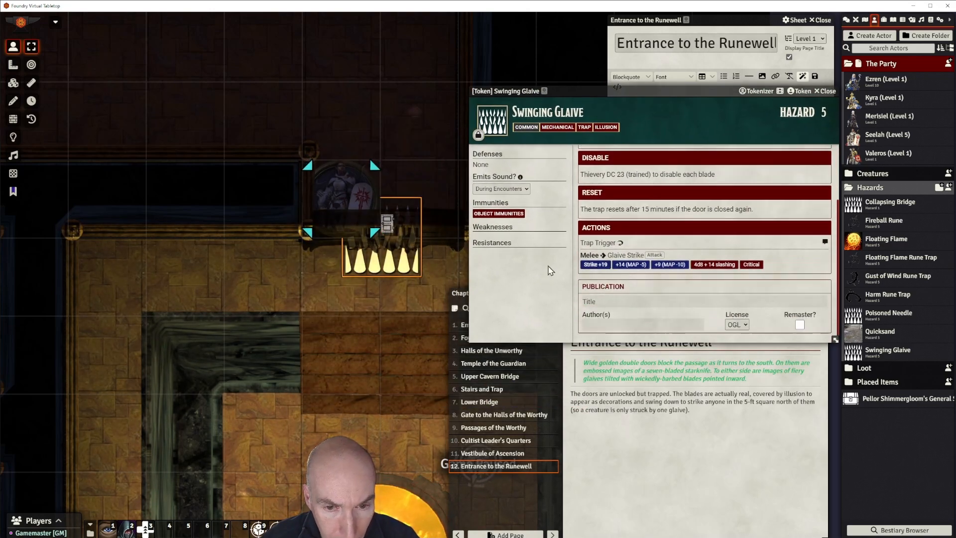
pyautogui.click(602, 265)
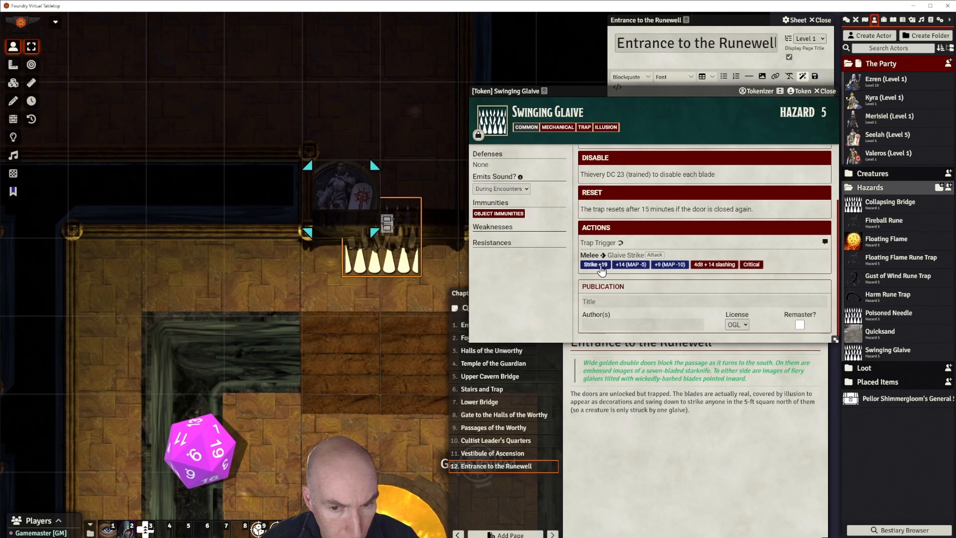
pyautogui.click(721, 264)
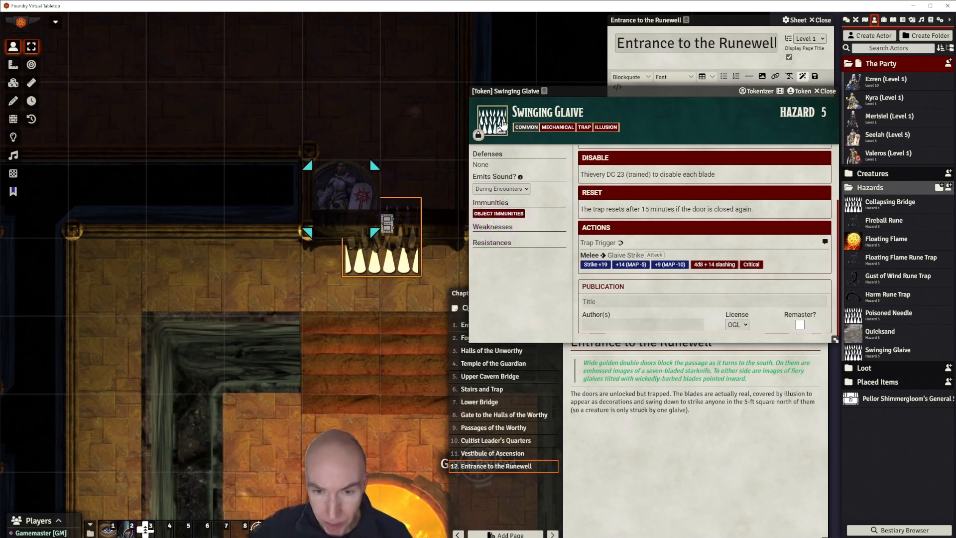
pyautogui.moveTo(670, 92)
pyautogui.mouseDown()
pyautogui.moveTo(687, 102)
pyautogui.moveTo(665, 92)
pyautogui.mouseUp()
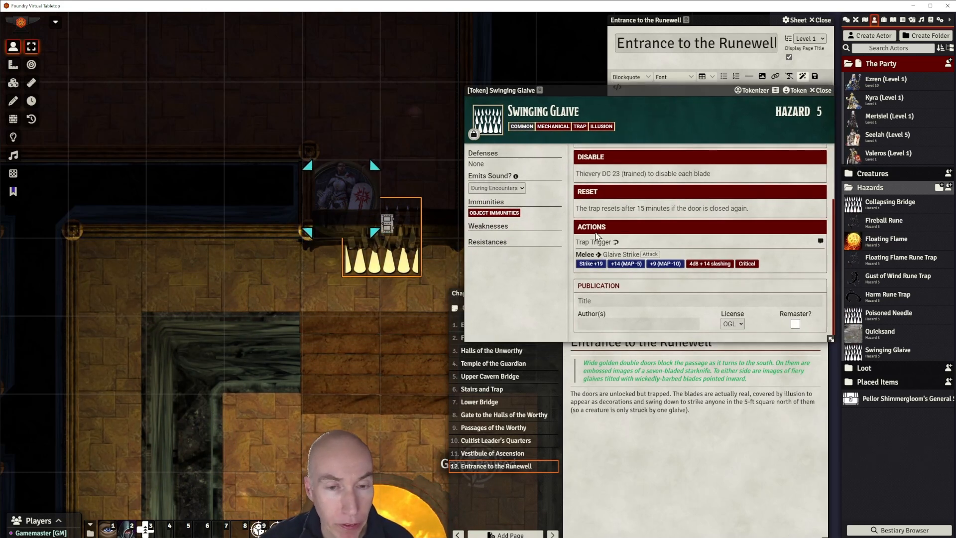
pyautogui.moveTo(645, 89)
pyautogui.mouseDown()
pyautogui.moveTo(660, 94)
pyautogui.moveTo(640, 92)
pyautogui.mouseUp()
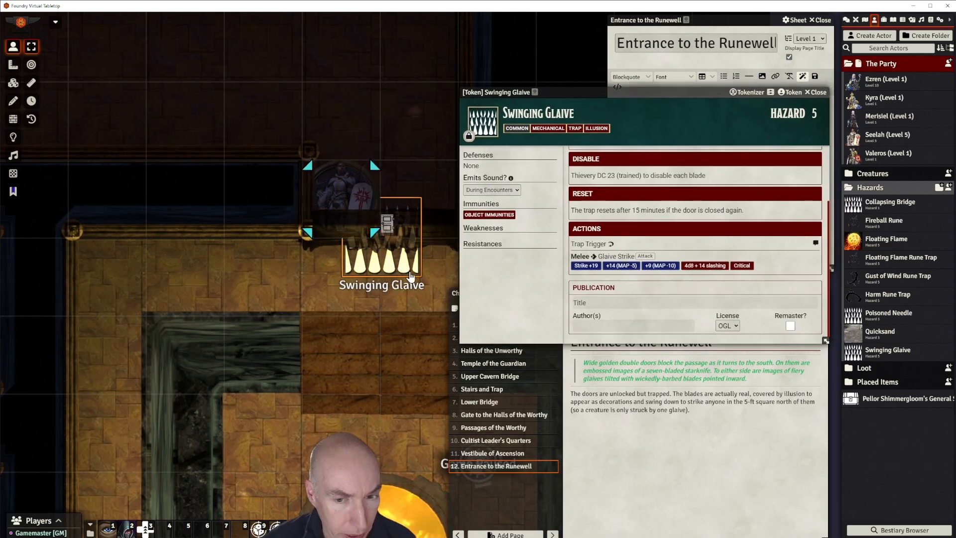
pyautogui.moveTo(641, 92); pyautogui.dragTo(639, 70)
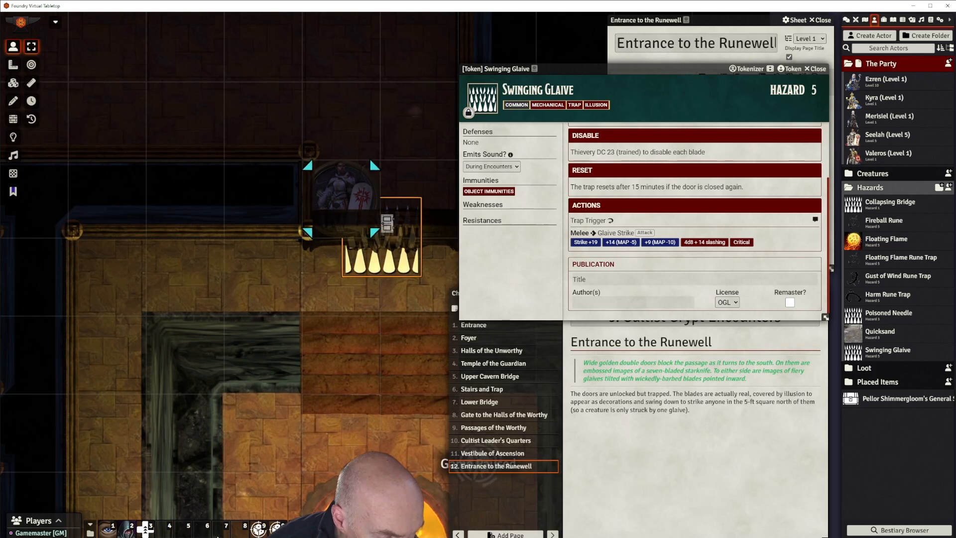
# Duplicate the "Scream in the Night" macro in the Strife in Grimbone folder and open the copy for editing.
pyautogui.click(90, 533)
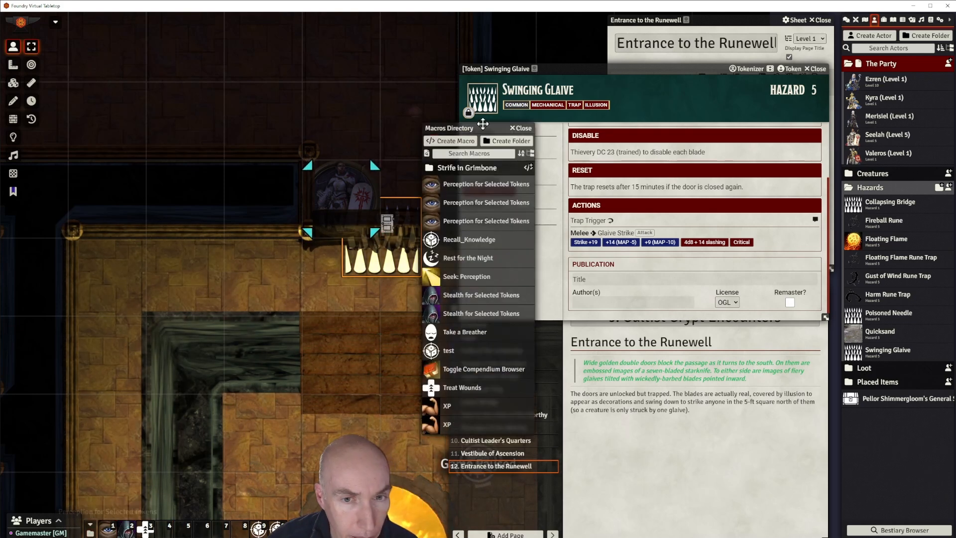
pyautogui.moveTo(451, 120); pyautogui.dragTo(161, 82)
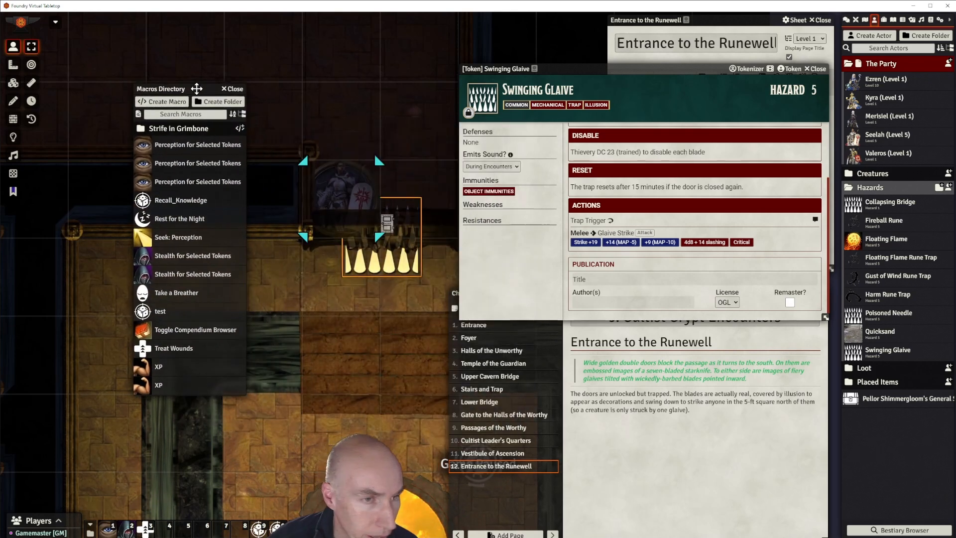
pyautogui.click(184, 128)
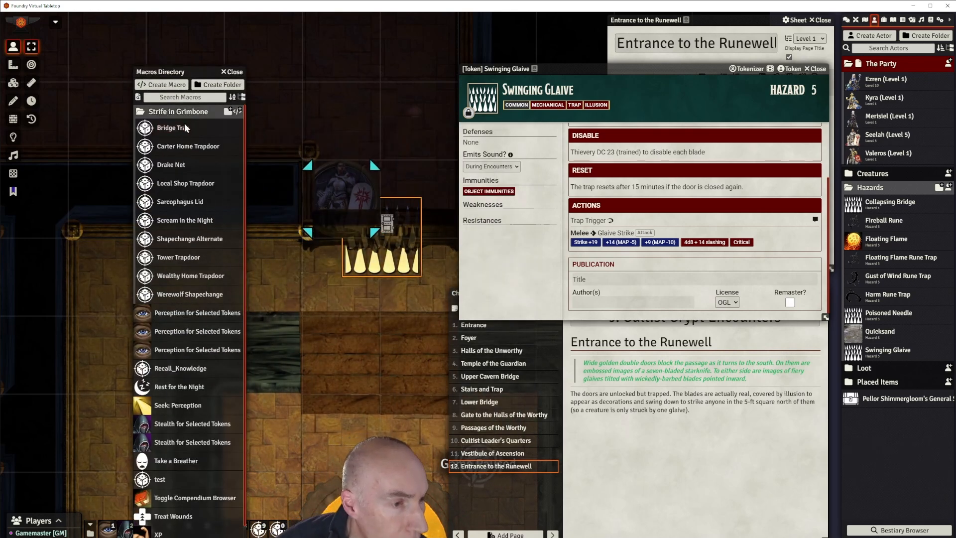
pyautogui.rightClick(180, 221)
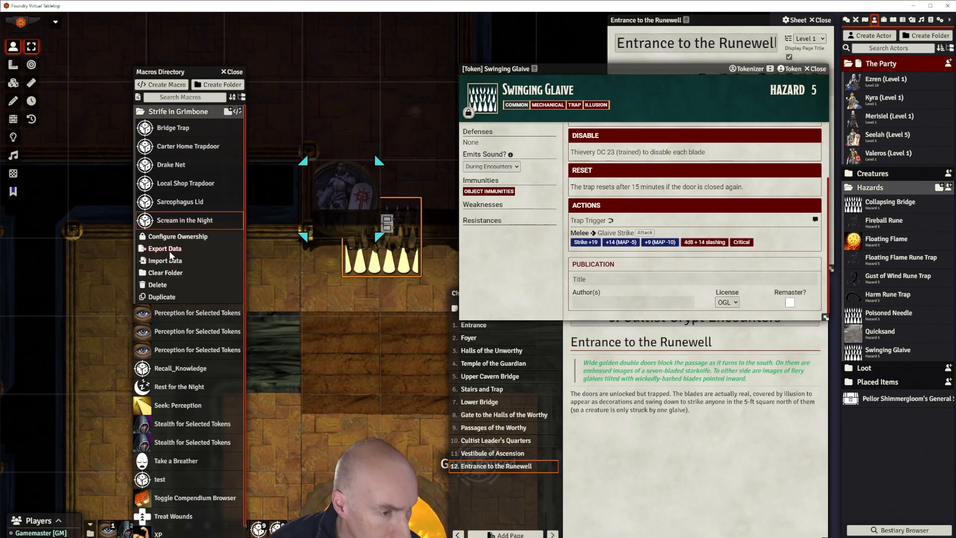
pyautogui.click(164, 297)
pyautogui.click(197, 240)
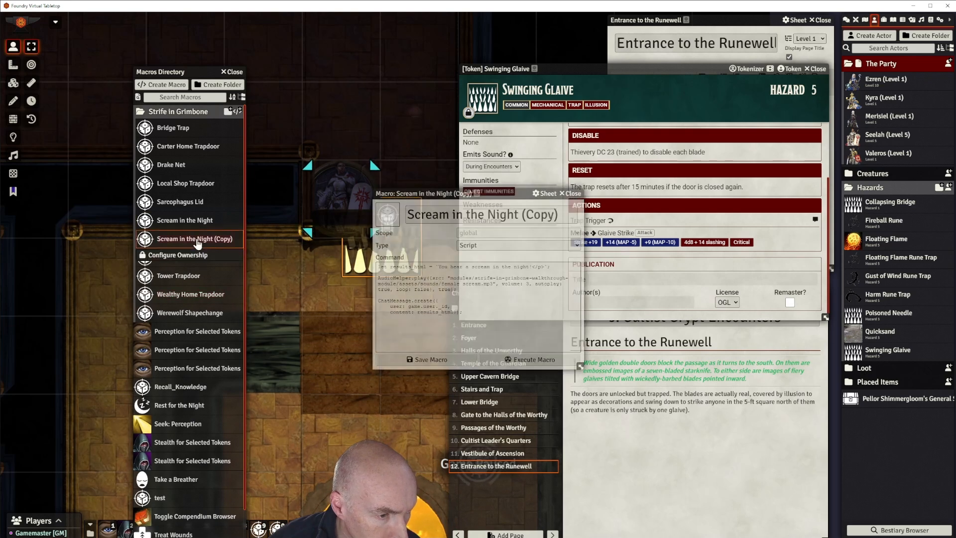
# Enter "Swinging Glaive Trap" as the name of the copied macro.
pyautogui.rightClick(222, 241)
pyautogui.moveTo(559, 215); pyautogui.dragTo(402, 219)
pyautogui.press('BackSpace')
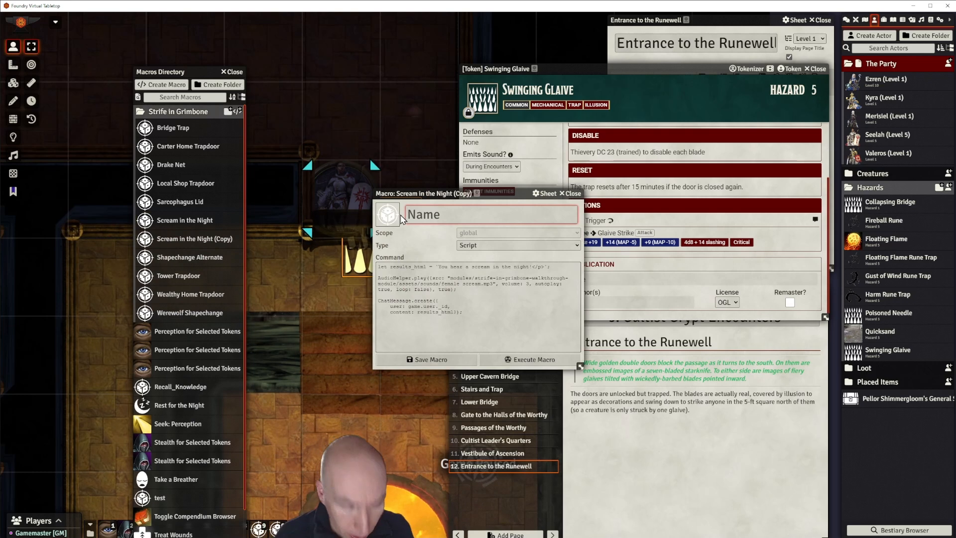
pyautogui.write('W')
pyautogui.write('w')
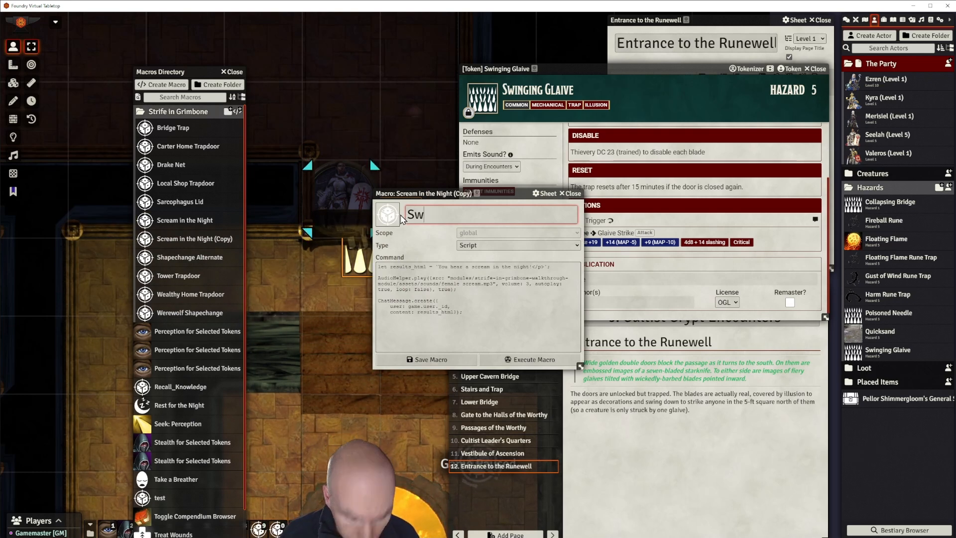
pyautogui.write('inging ')
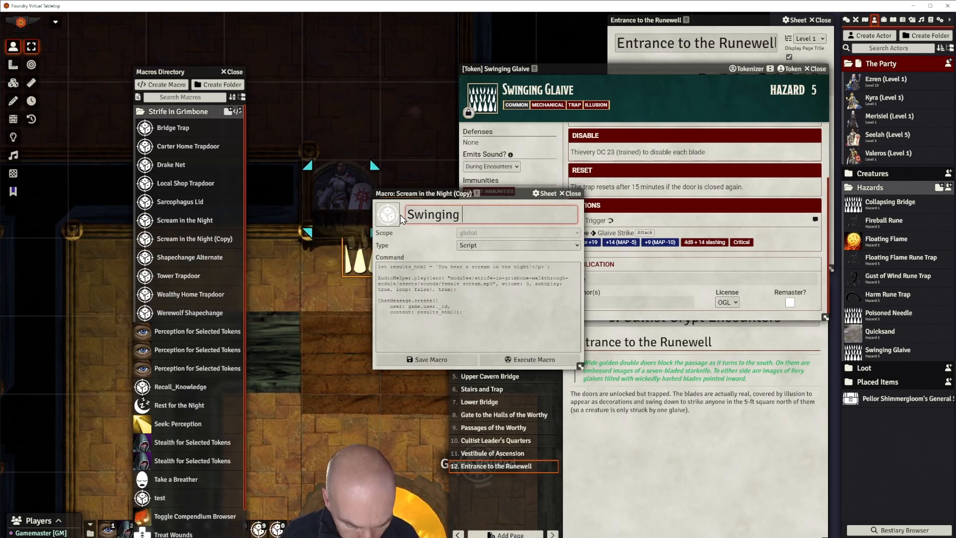
pyautogui.write('Glaive')
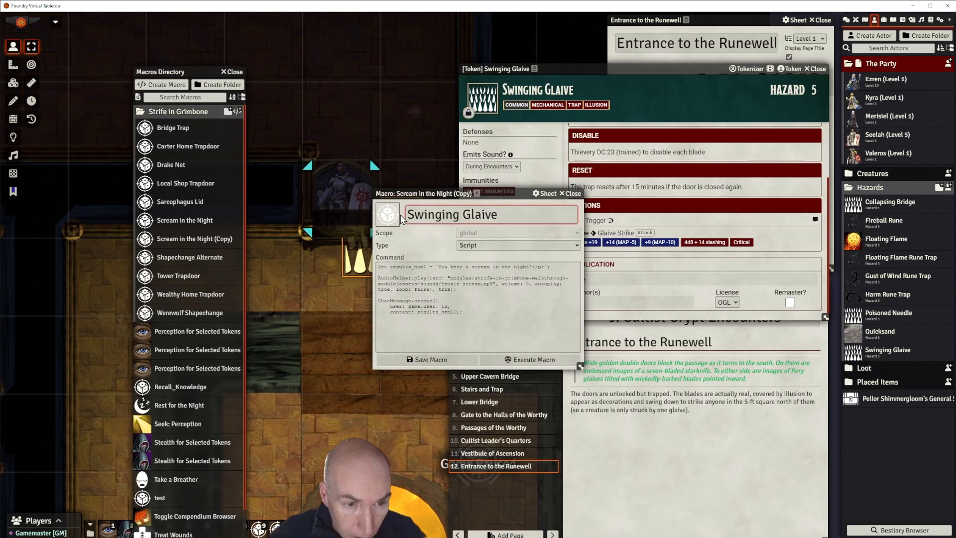
pyautogui.write(' Trap')
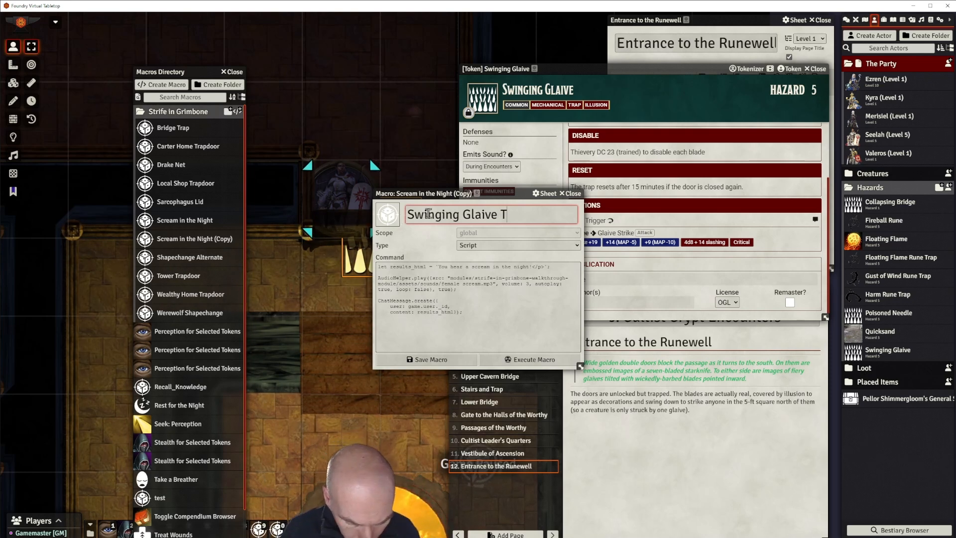
# Replace the message text in the macro's results_html line with "The scything blade swings down at you!".
pyautogui.click(477, 293)
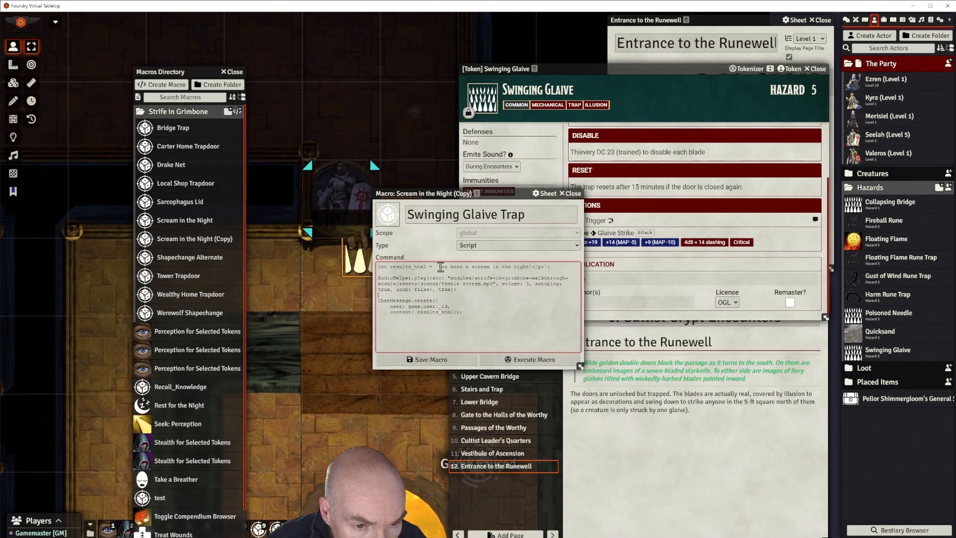
pyautogui.moveTo(439, 266); pyautogui.dragTo(530, 267)
pyautogui.press('BackSpace')
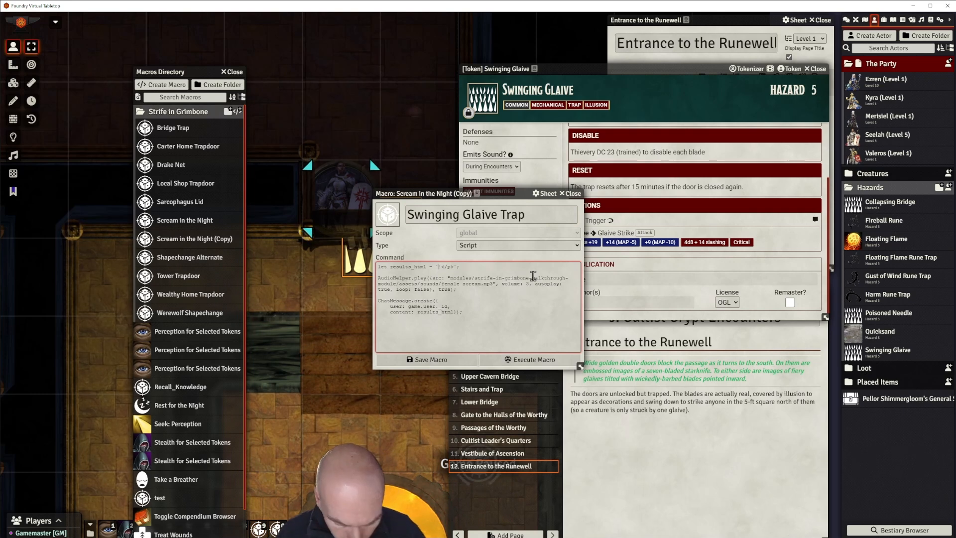
pyautogui.write('The sc')
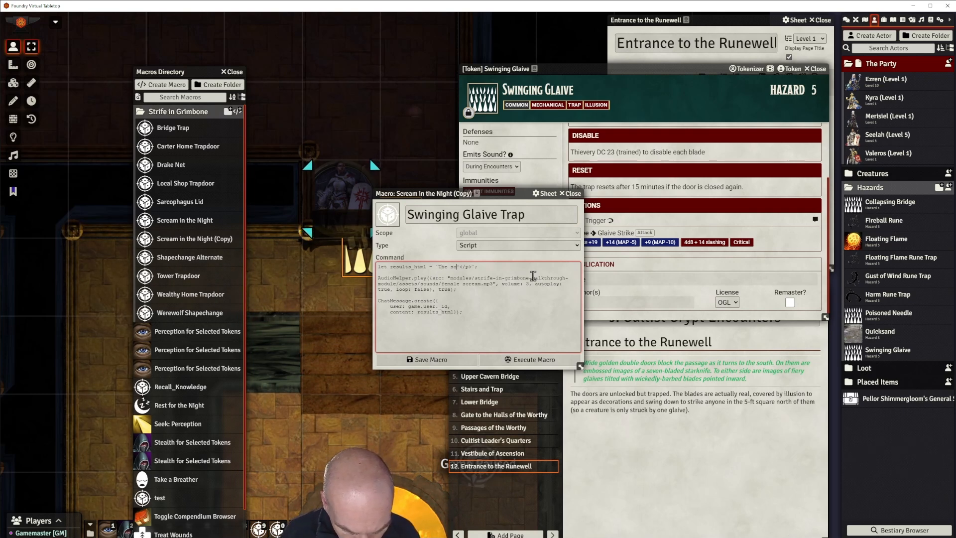
pyautogui.write('ything ')
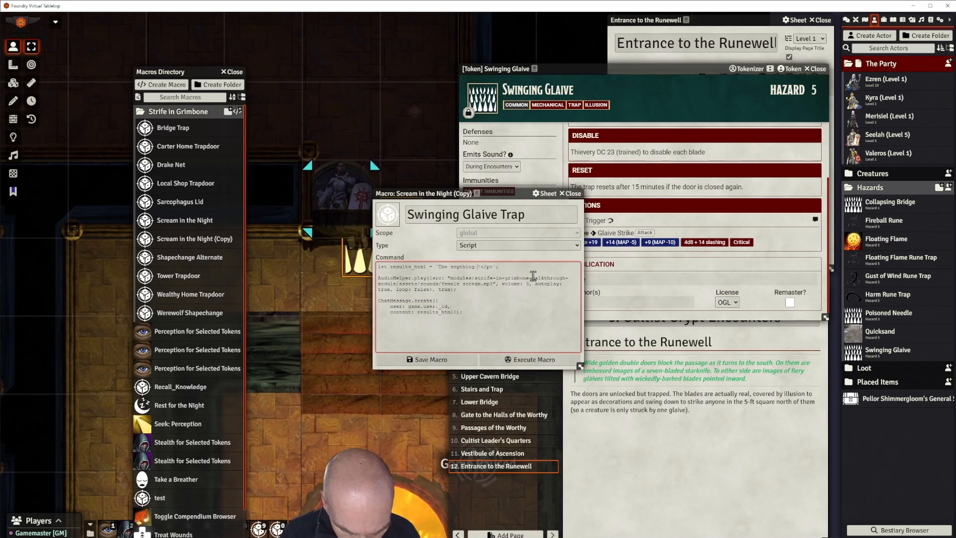
pyautogui.write('bla')
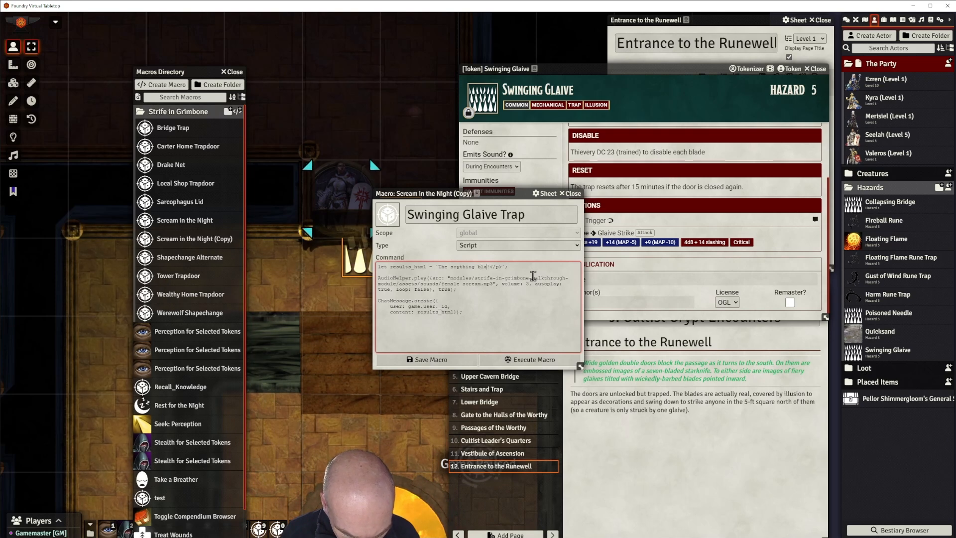
pyautogui.write('de')
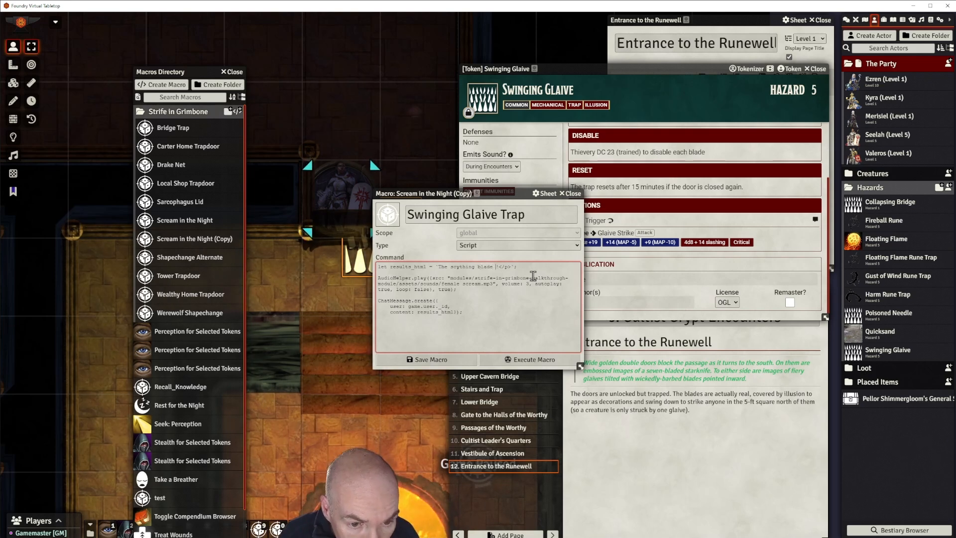
pyautogui.write(' swing')
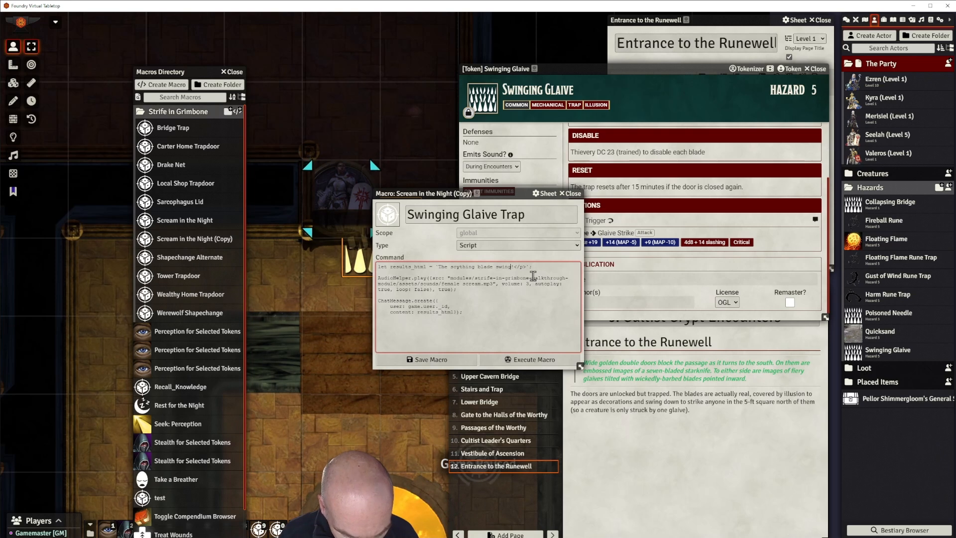
pyautogui.write('s ')
pyautogui.write('down')
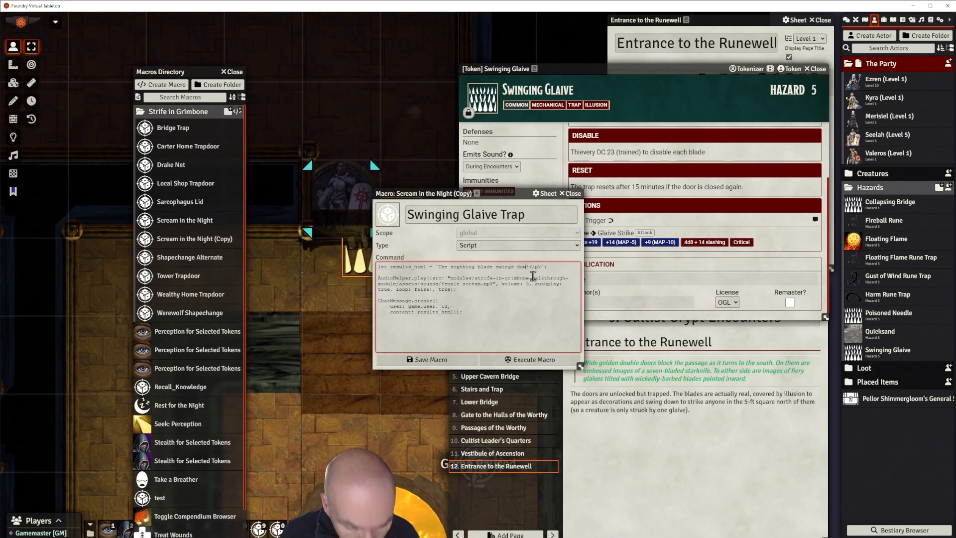
pyautogui.write(' at you!')
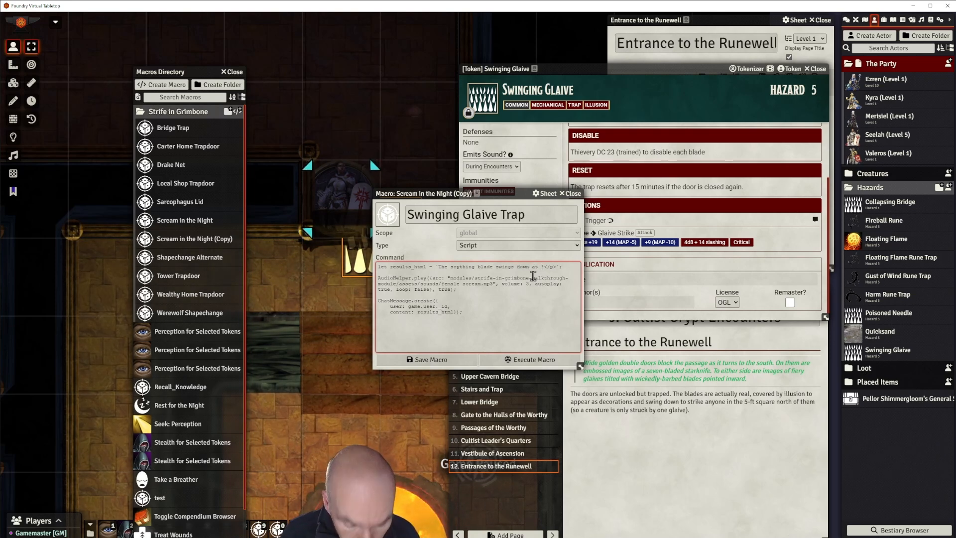
# Make the macro's message plural so it reads "The scything blades swing down at you!".
pyautogui.click(494, 267)
pyautogui.write('s')
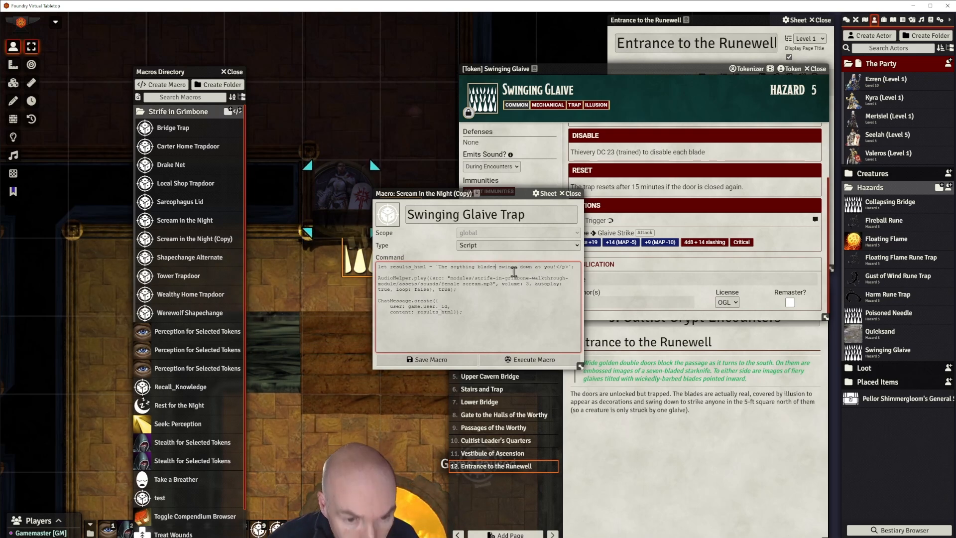
pyautogui.click(514, 267)
pyautogui.press('BackSpace')
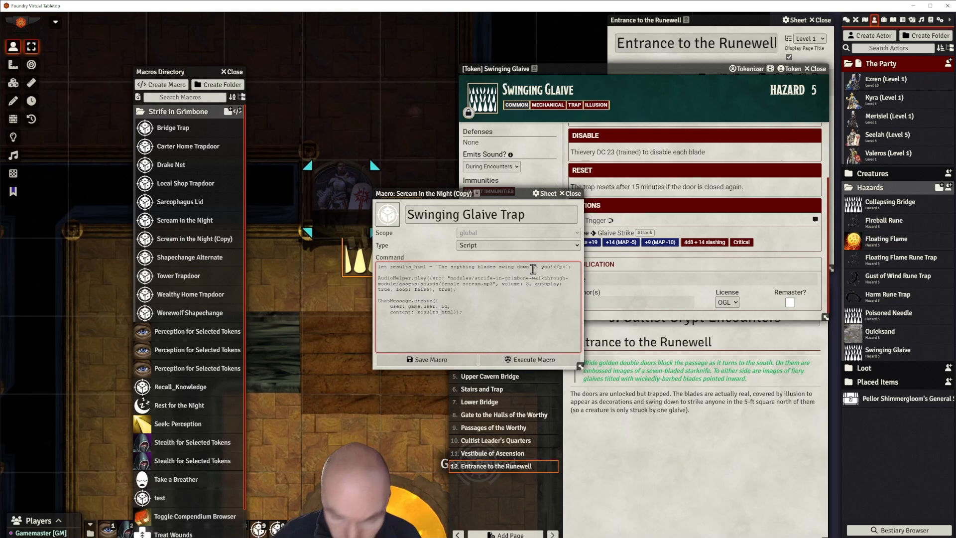
# Change the sound file in the macro's AudioHelper path to "halberd swing.mp3".
pyautogui.click(468, 294)
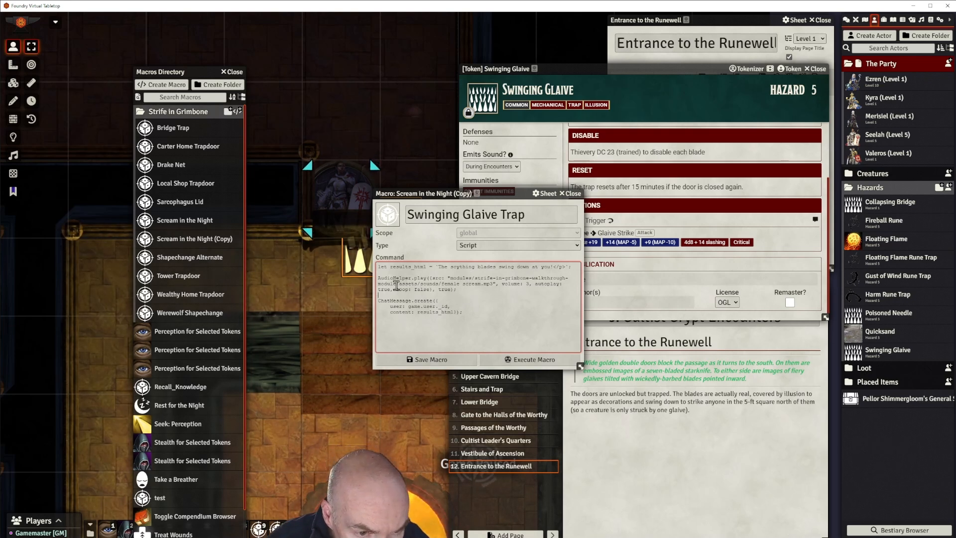
pyautogui.moveTo(442, 284); pyautogui.dragTo(481, 283)
pyautogui.write('h')
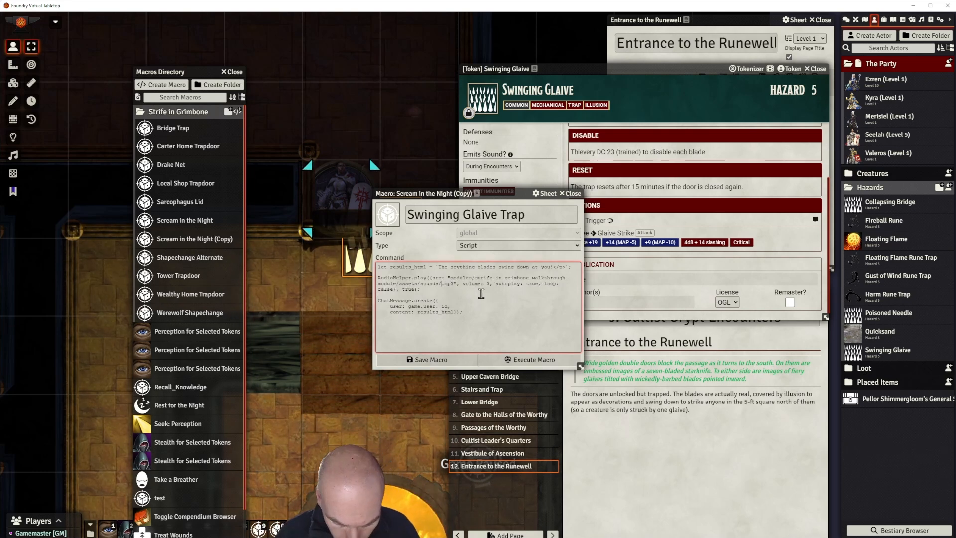
pyautogui.write('alberd')
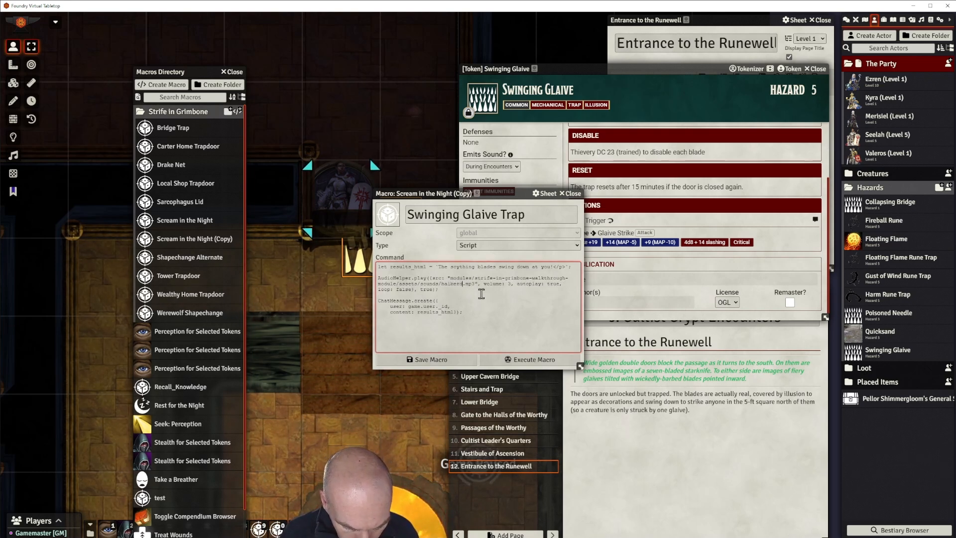
pyautogui.write(' swing')
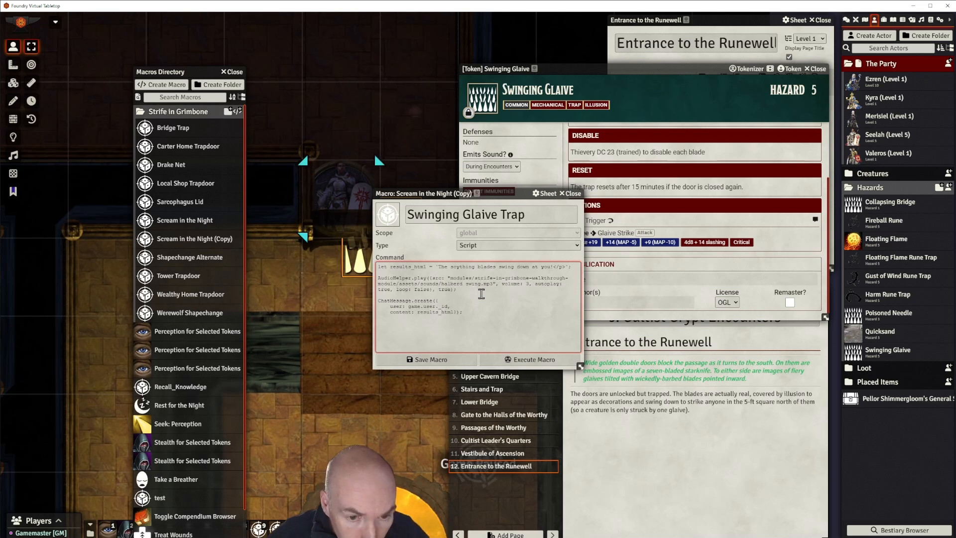
# Set the macro's sound volume to 5 and save the macro.
pyautogui.click(519, 293)
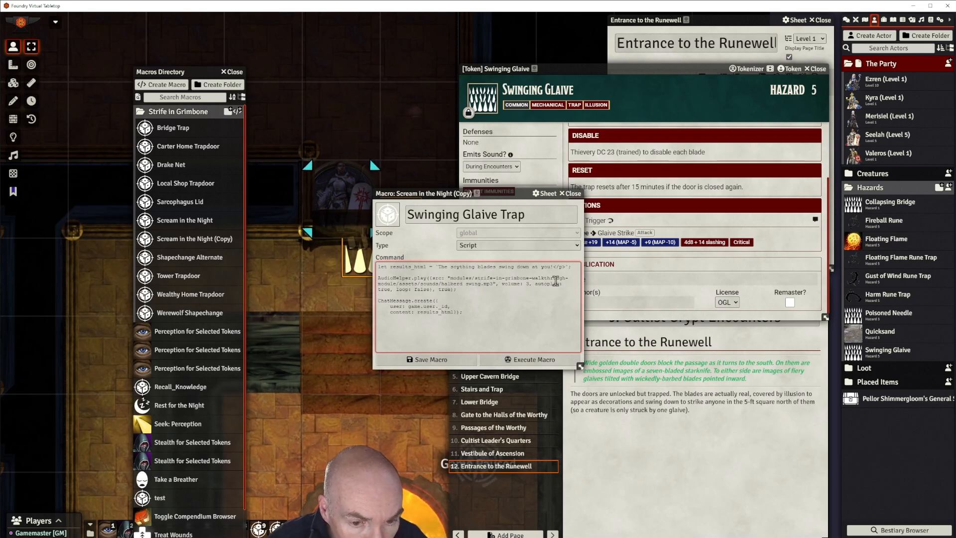
pyautogui.write('5')
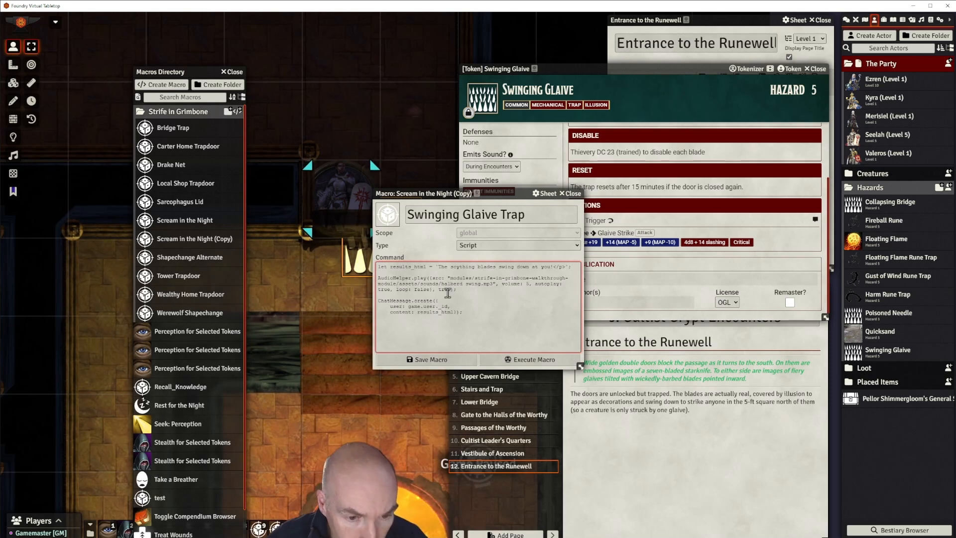
pyautogui.click(446, 360)
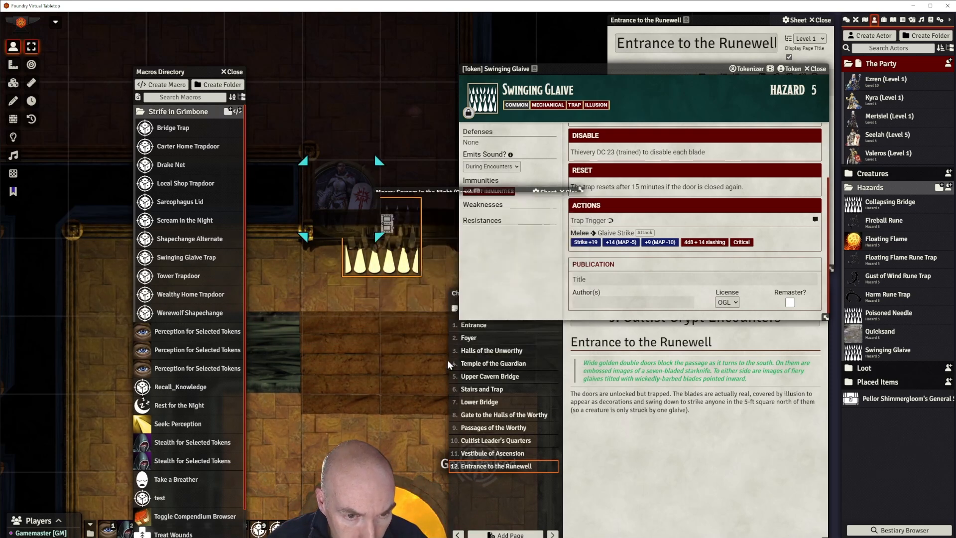
# Reopen the saved Swinging Glaive Trap macro to review its command, and close it.
pyautogui.click(188, 258)
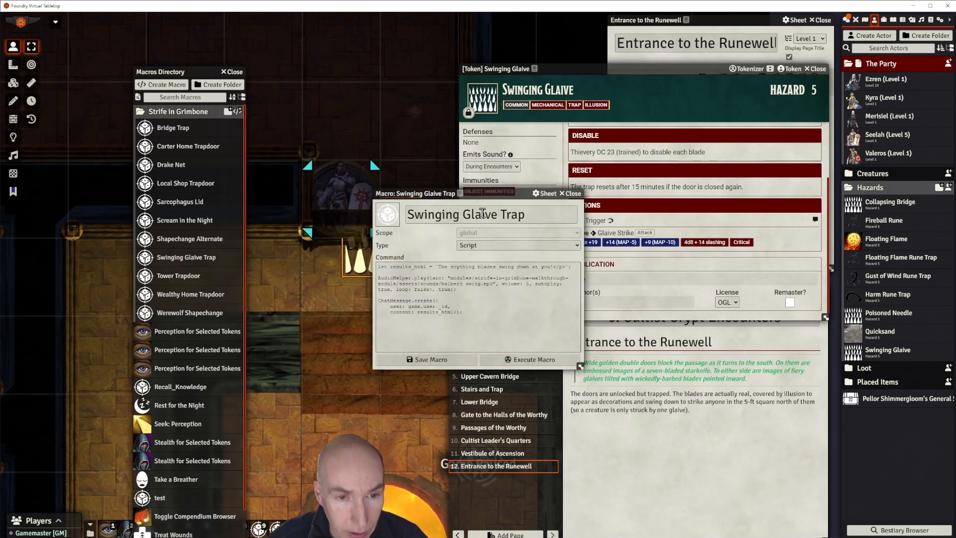
pyautogui.moveTo(528, 194); pyautogui.dragTo(523, 229)
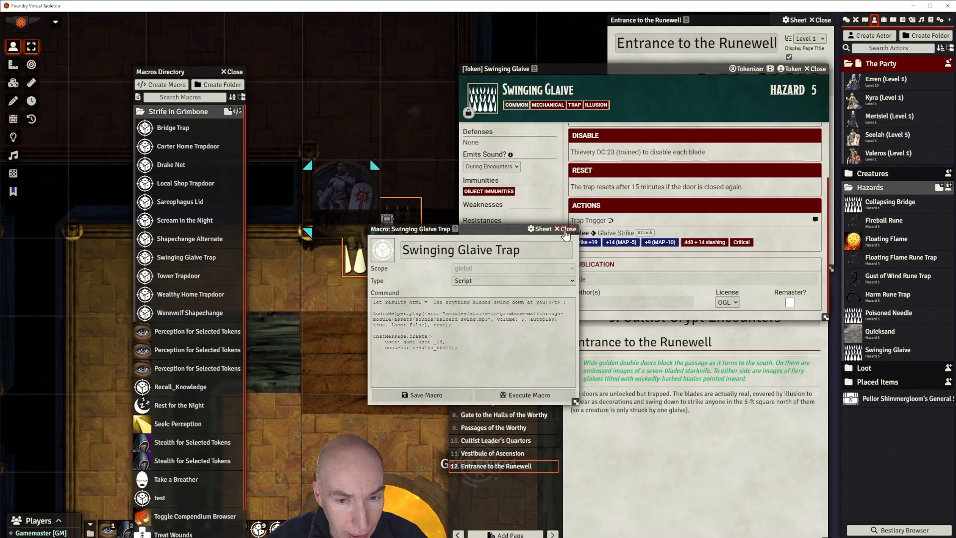
pyautogui.click(565, 228)
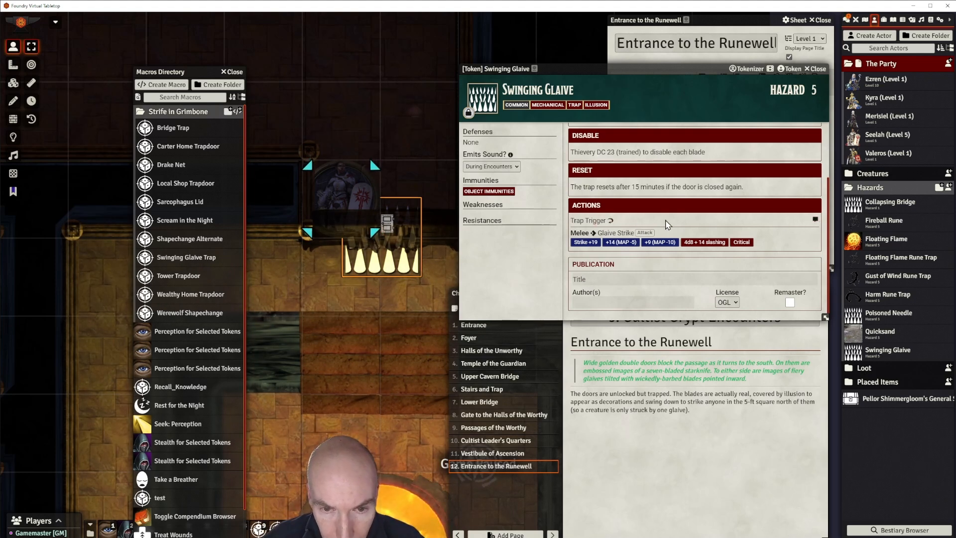
# Close the token's sheet and open the Trap Trigger ability of the Swinging Glaive actor in the Hazards folder for editing.
pyautogui.click(469, 114)
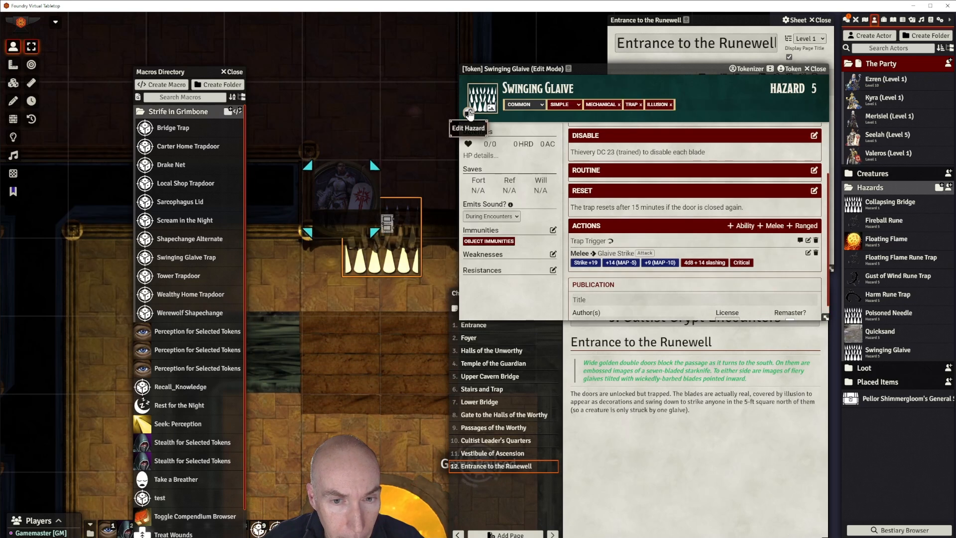
pyautogui.click(821, 70)
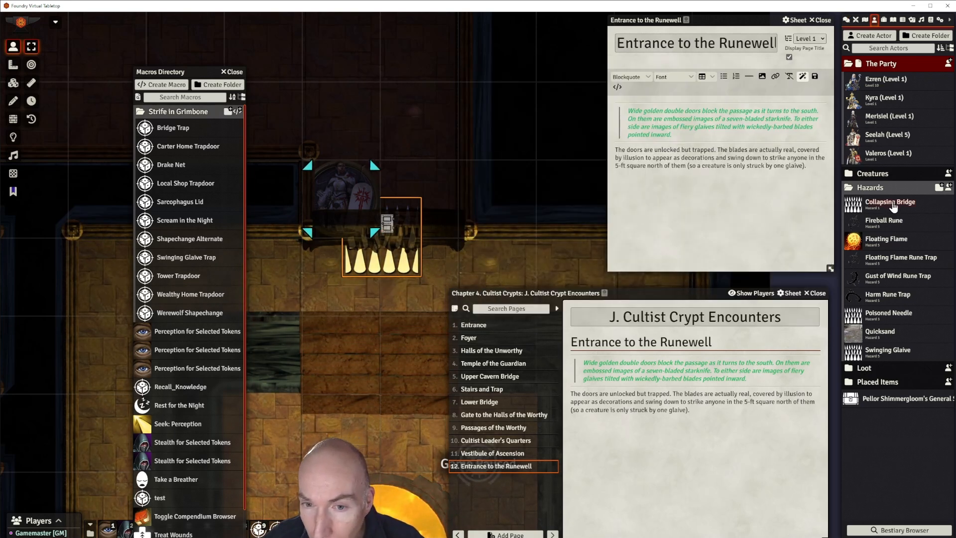
pyautogui.click(888, 350)
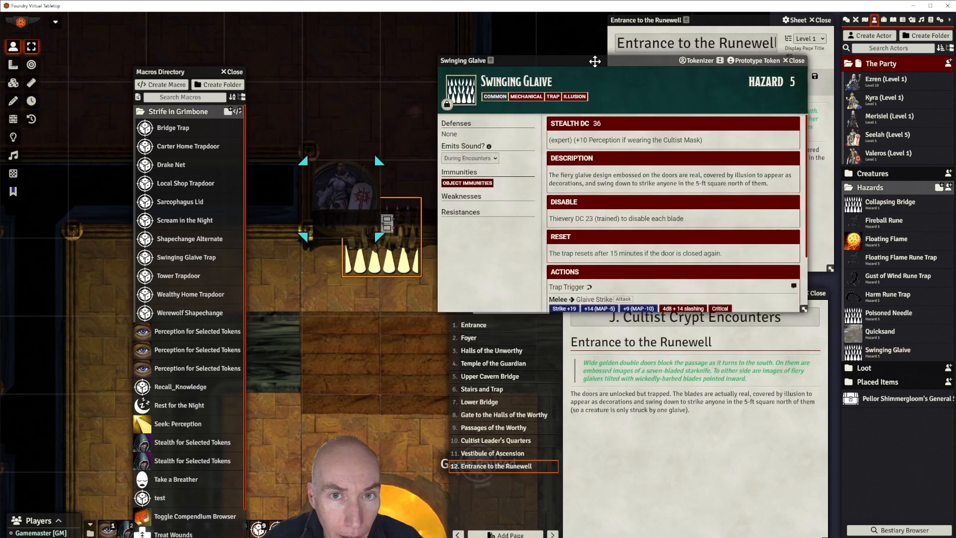
pyautogui.click(447, 104)
pyautogui.scroll(-1, 738, 230)
pyautogui.scroll(-2, 738, 230)
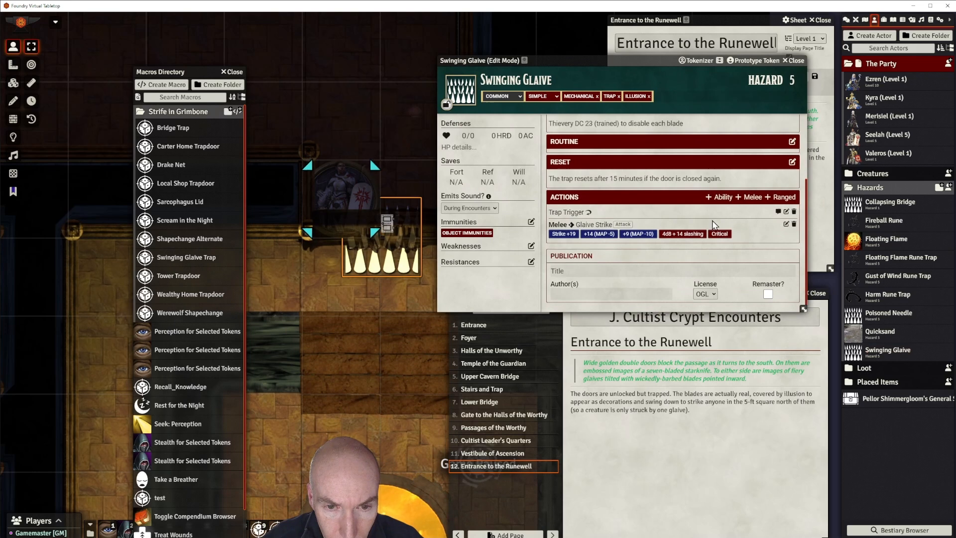
pyautogui.click(787, 211)
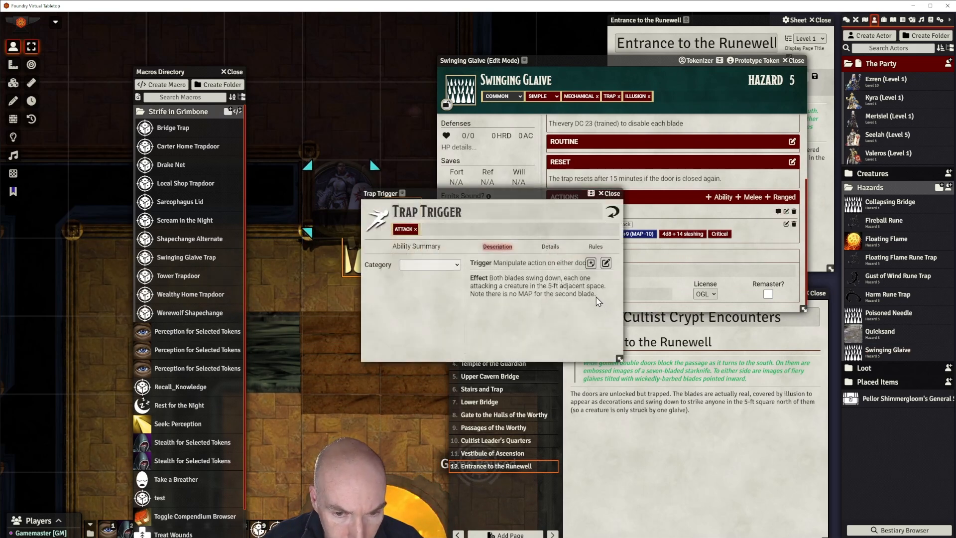
# Add the paragraph "Play the macro for the swinging sound." at the end of the Trap Trigger description.
pyautogui.click(605, 262)
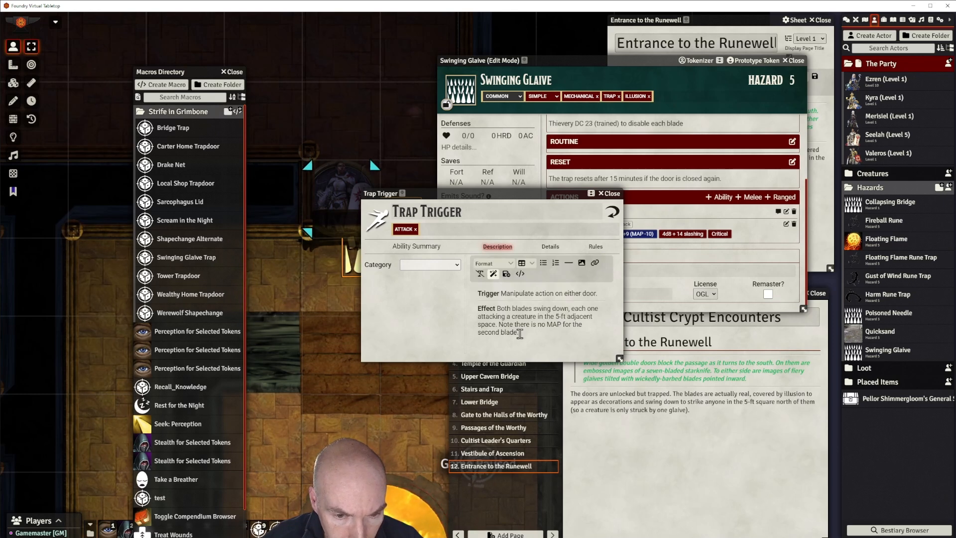
pyautogui.click(560, 312)
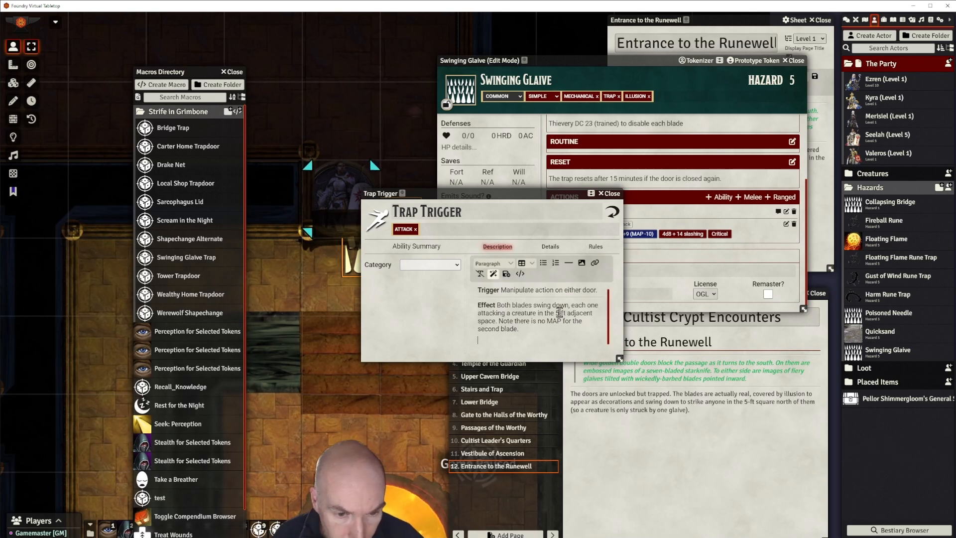
pyautogui.press('Return')
pyautogui.write('Play the')
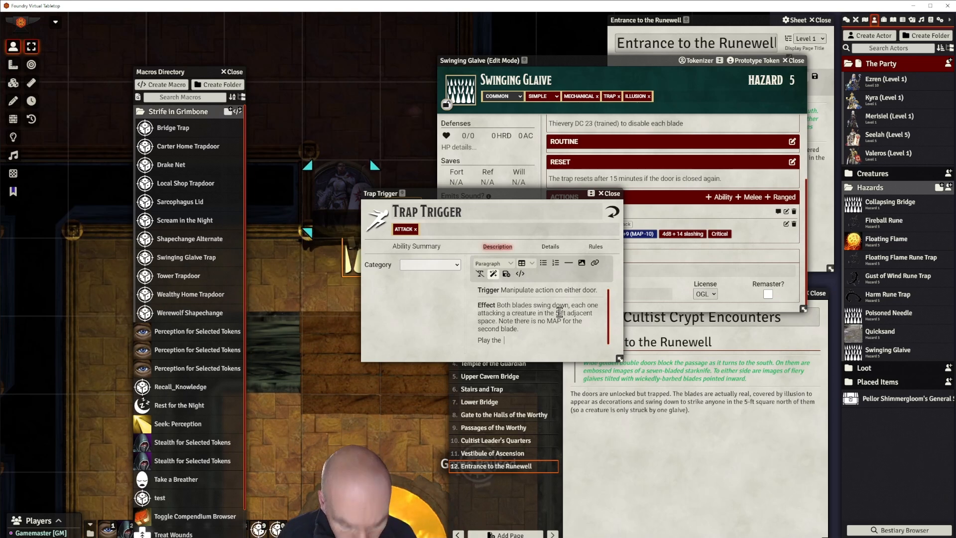
pyautogui.write('  macro')
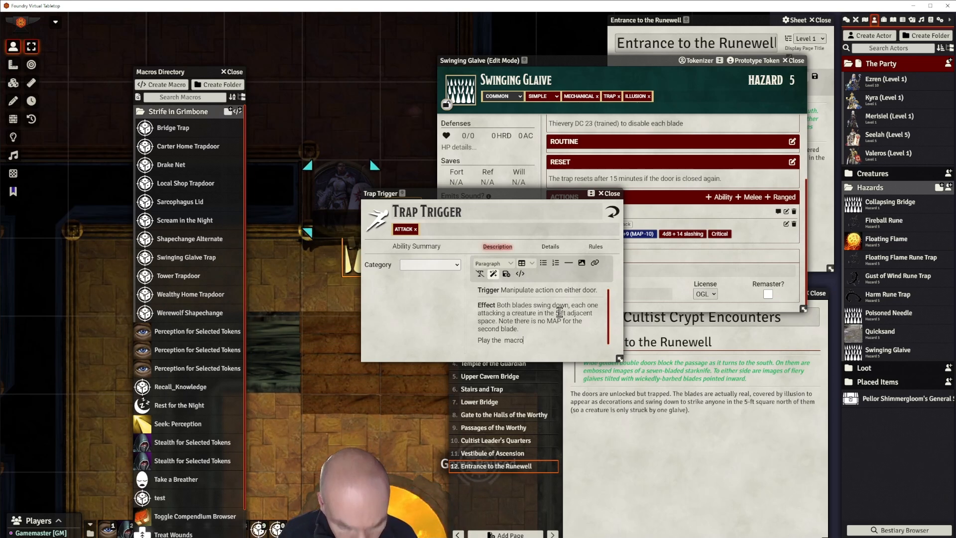
pyautogui.write(' for t')
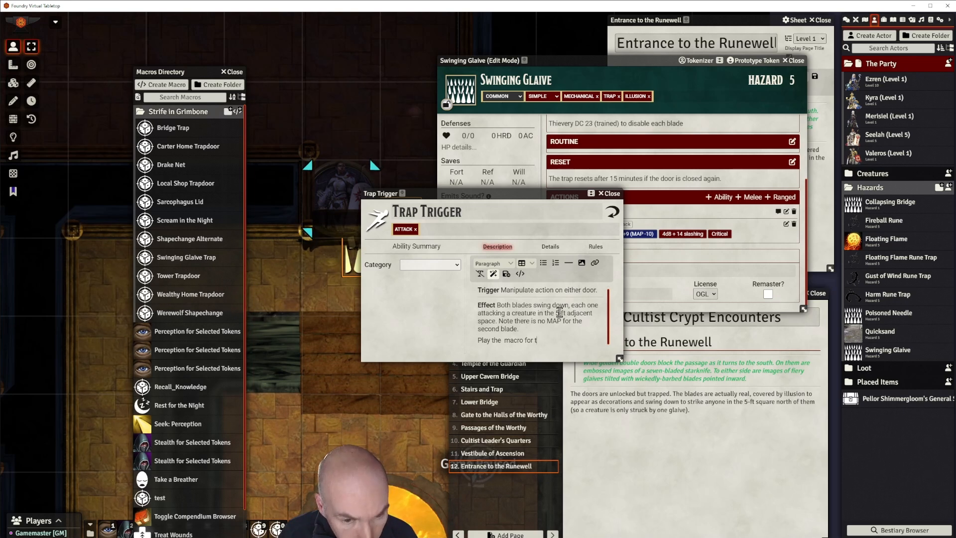
pyautogui.write('he swing')
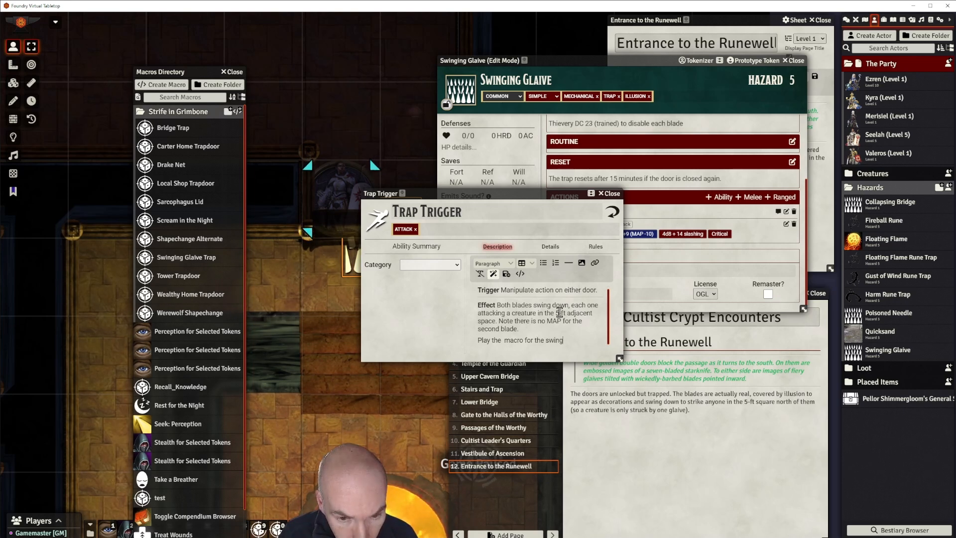
pyautogui.write('ing sound.')
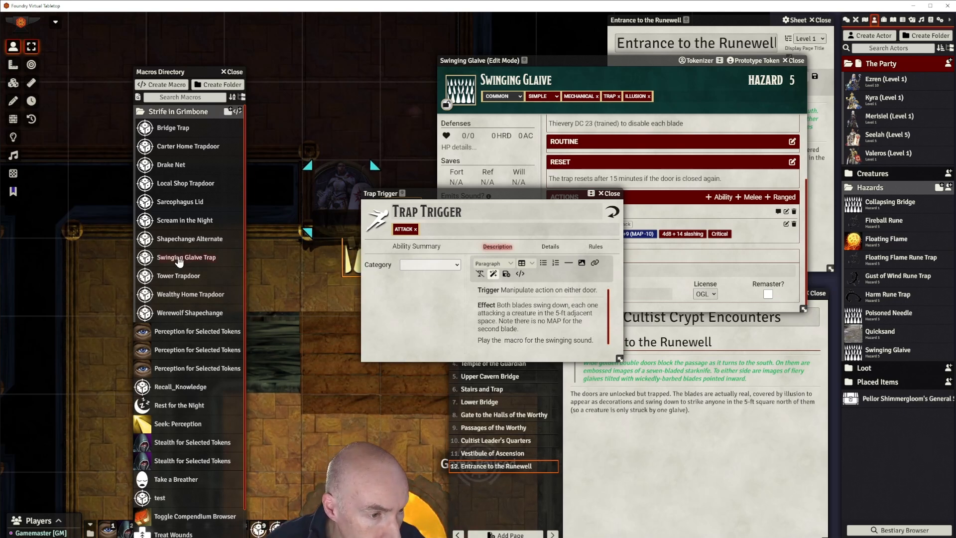
# Insert a link to the Swinging Glaive Trap macro after "Play the" in the description's last line, and save the description.
pyautogui.moveTo(179, 261); pyautogui.dragTo(478, 317)
pyautogui.moveTo(503, 342); pyautogui.dragTo(503, 342)
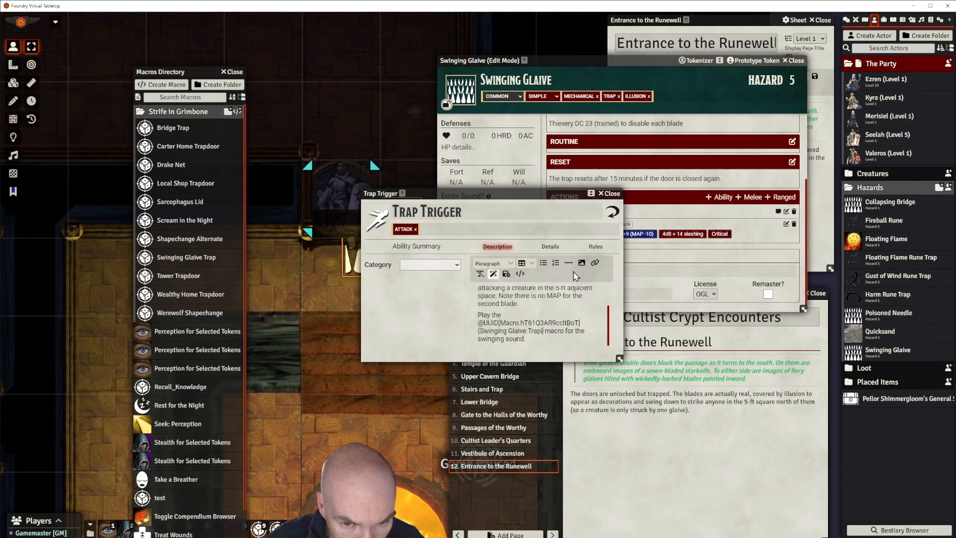
pyautogui.click(507, 274)
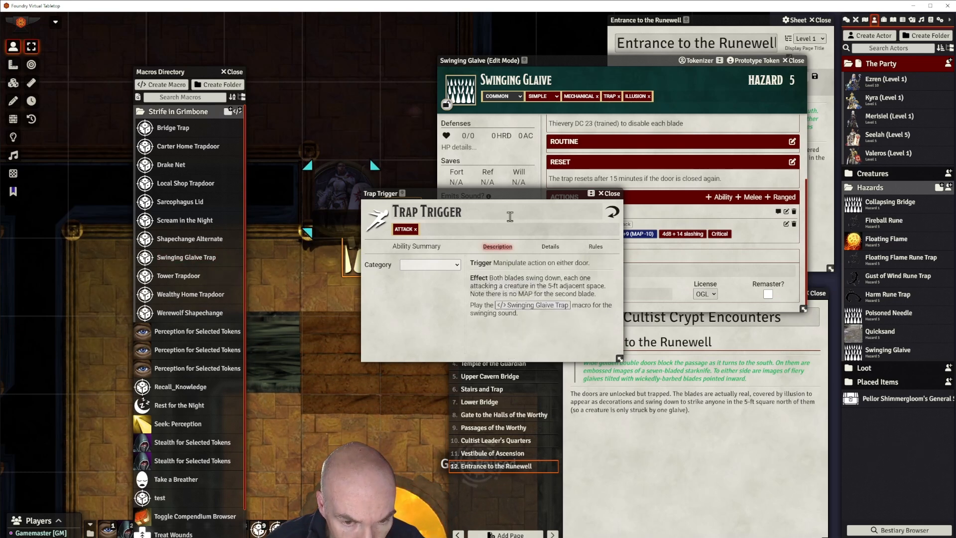
# Close the Trap Trigger ability, the macro list and the Swinging Glaive actor's sheet.
pyautogui.moveTo(509, 196); pyautogui.dragTo(527, 200)
pyautogui.click(626, 200)
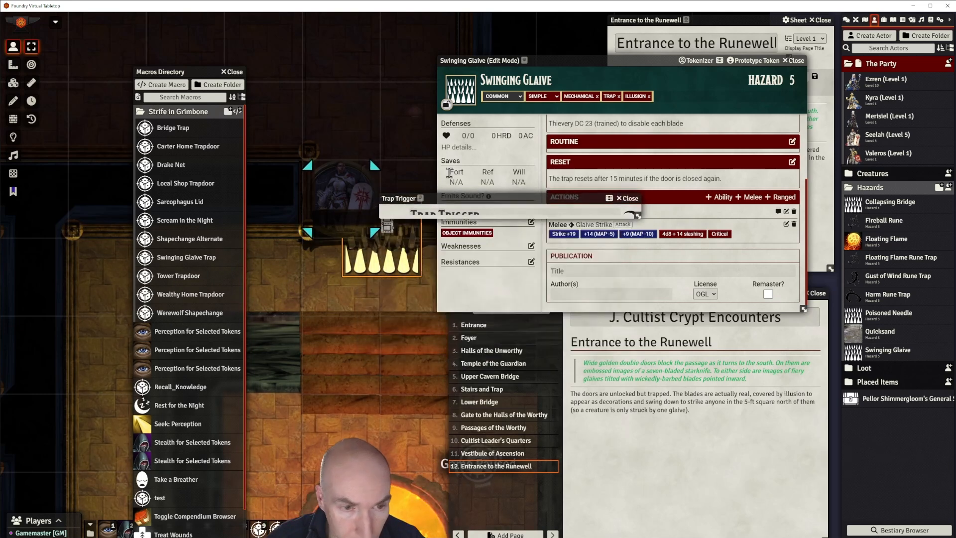
pyautogui.click(236, 72)
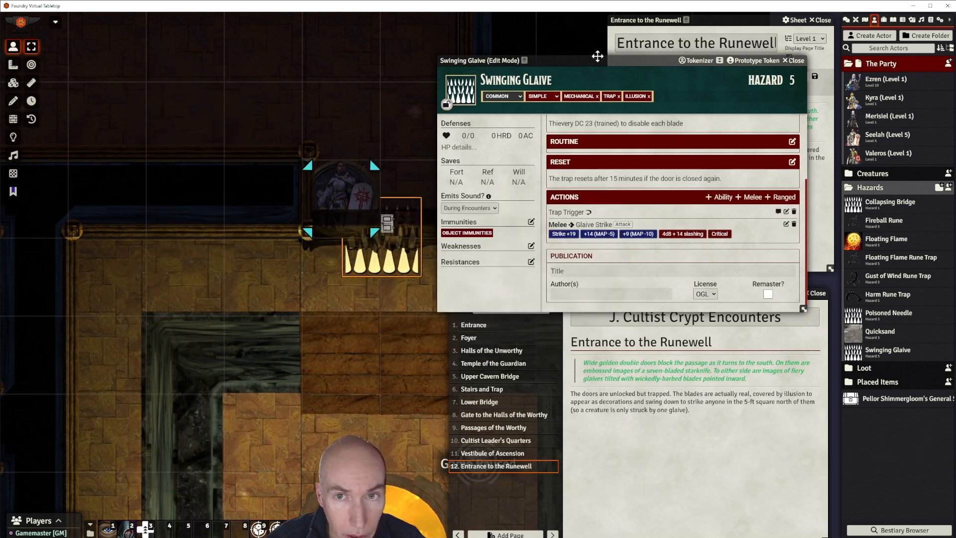
pyautogui.moveTo(580, 60); pyautogui.dragTo(506, 93)
pyautogui.click(728, 94)
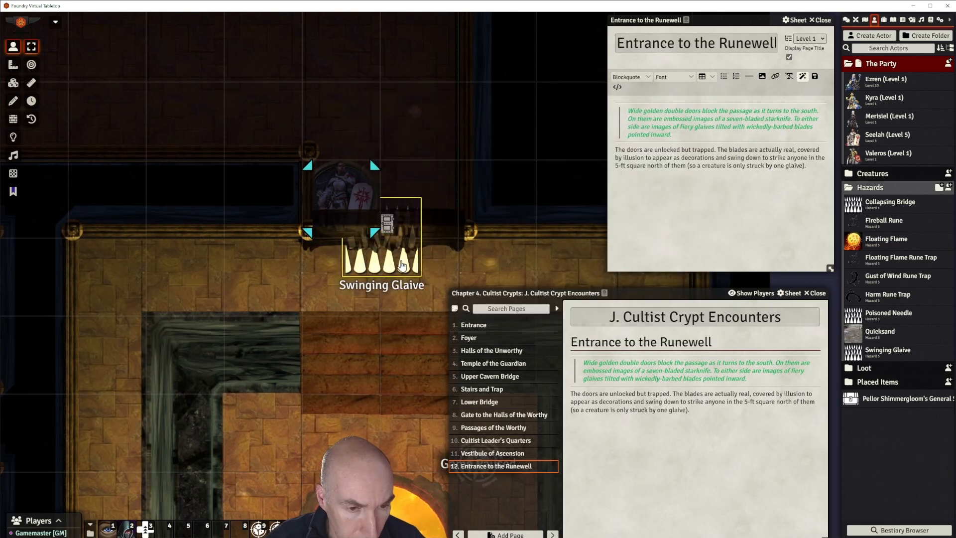
# Open the placed Swinging Glaive token's sheet, expand Trap Trigger to check its macro link, and close the sheet.
pyautogui.doubleClick(402, 265)
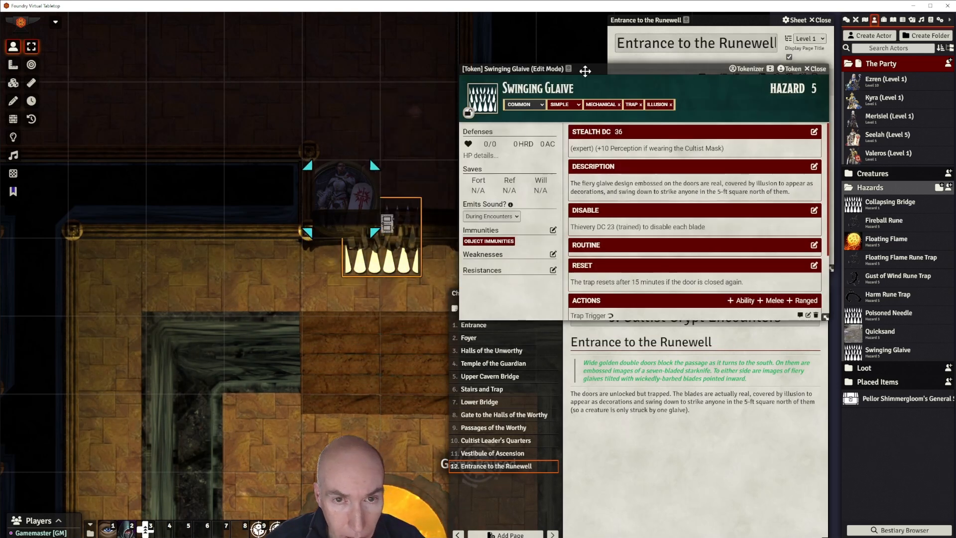
pyautogui.moveTo(583, 70); pyautogui.dragTo(554, 51)
pyautogui.scroll(-2, 645, 244)
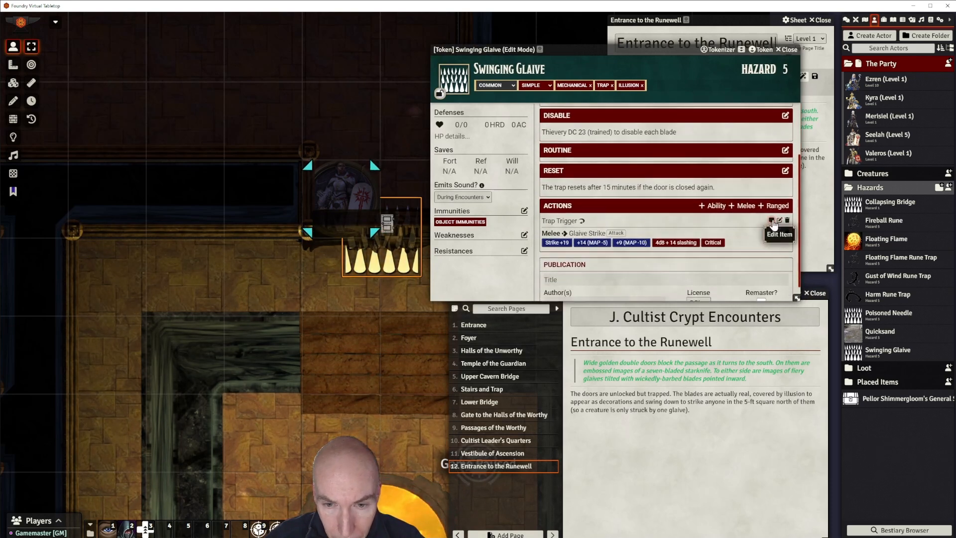
pyautogui.click(569, 225)
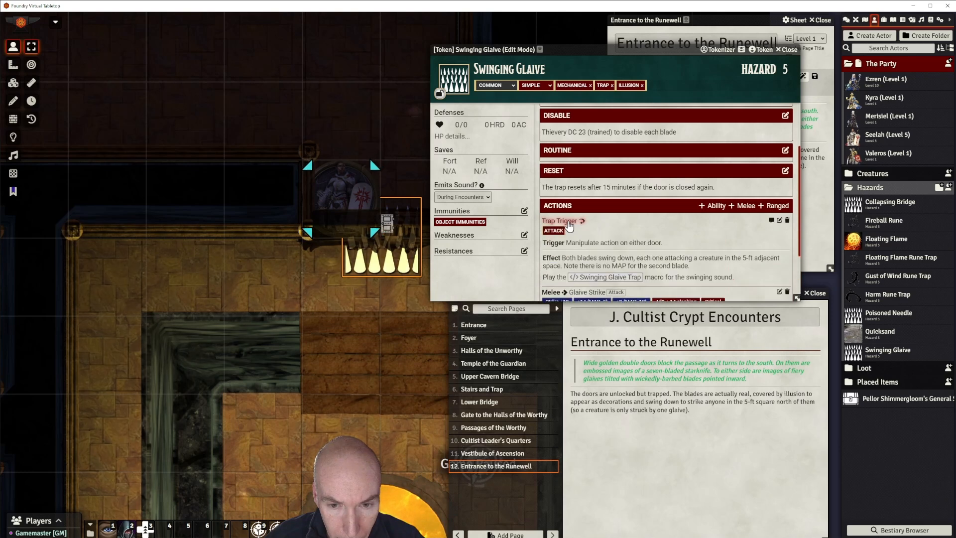
pyautogui.scroll(-2, 650, 225)
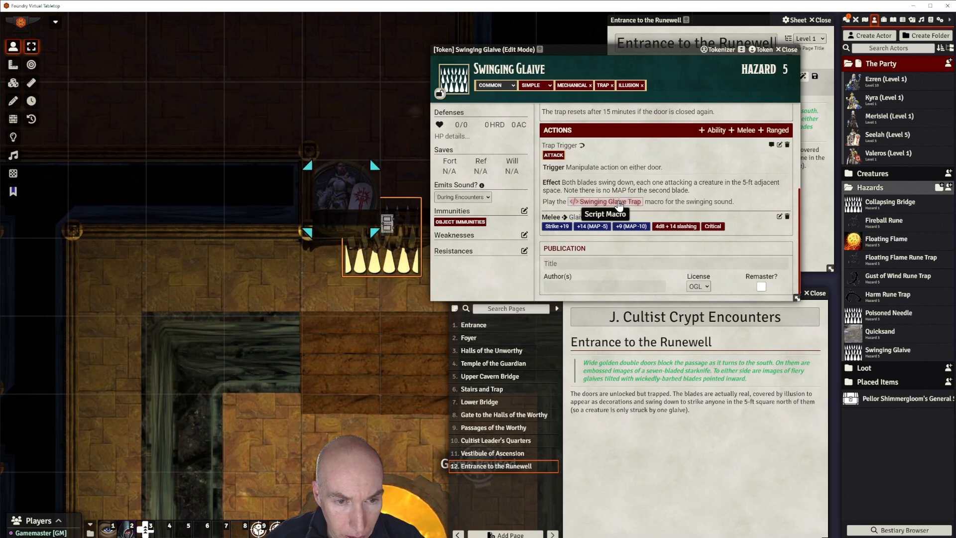
pyautogui.moveTo(654, 49); pyautogui.dragTo(664, 65)
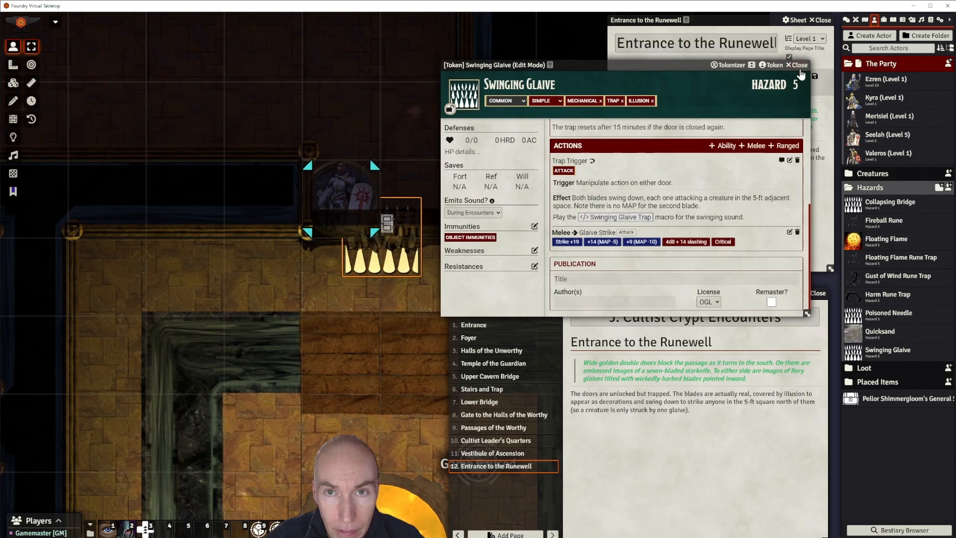
pyautogui.click(798, 65)
pyautogui.rightClick(384, 267)
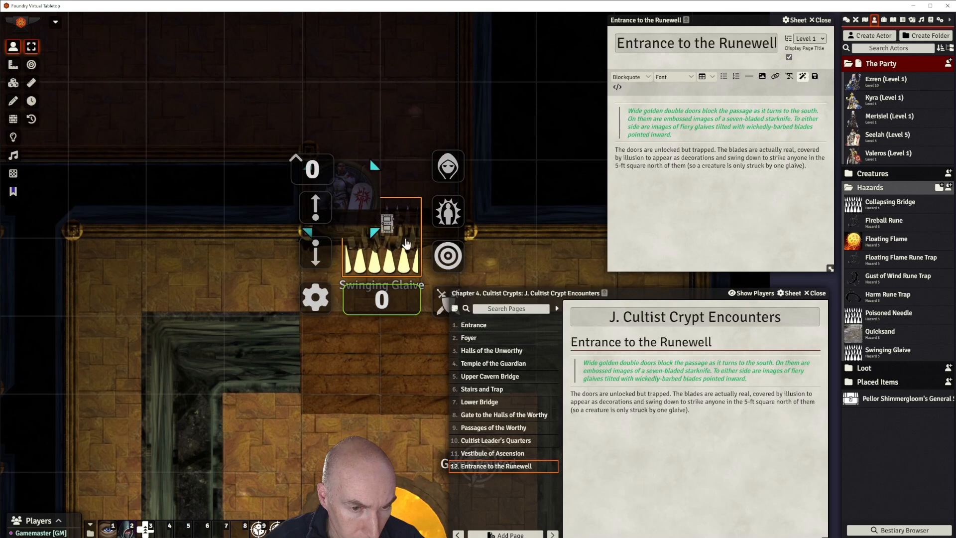
pyautogui.click(428, 101)
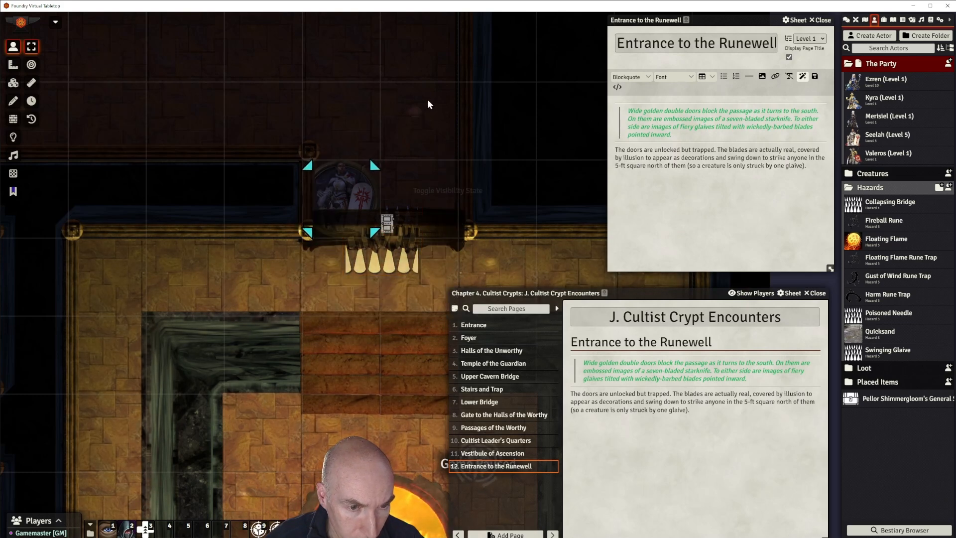
# Delete the character token standing at the Runewell entrance doors.
pyautogui.click(331, 181)
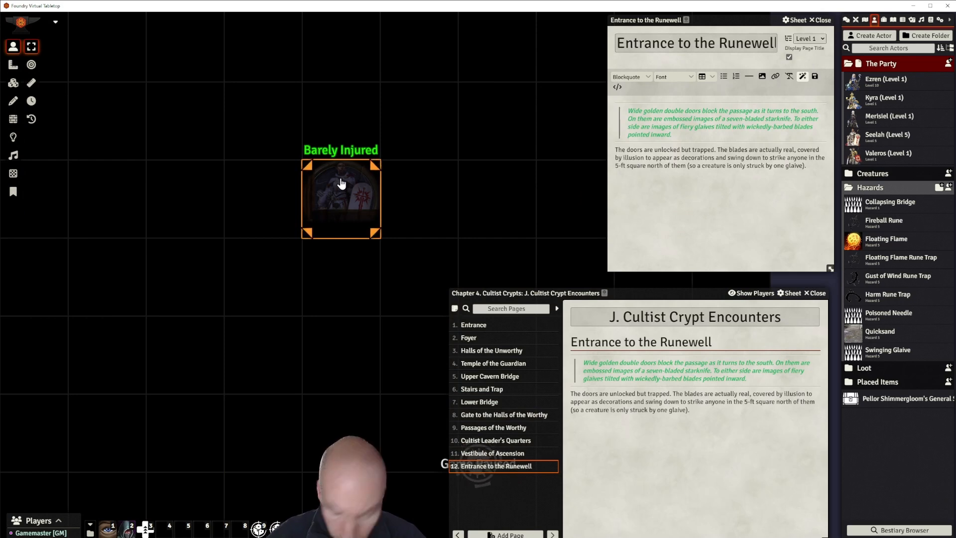
pyautogui.press('Up')
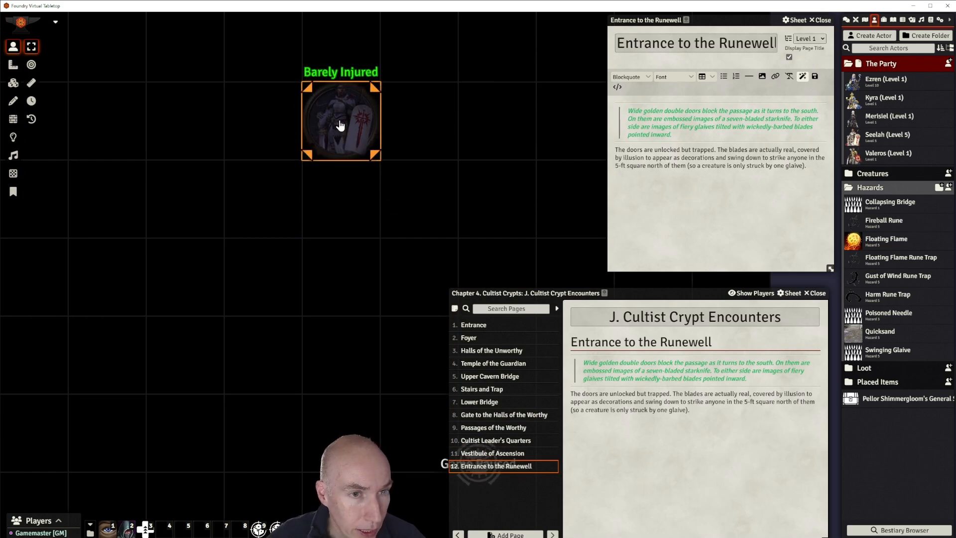
pyautogui.press('Delete')
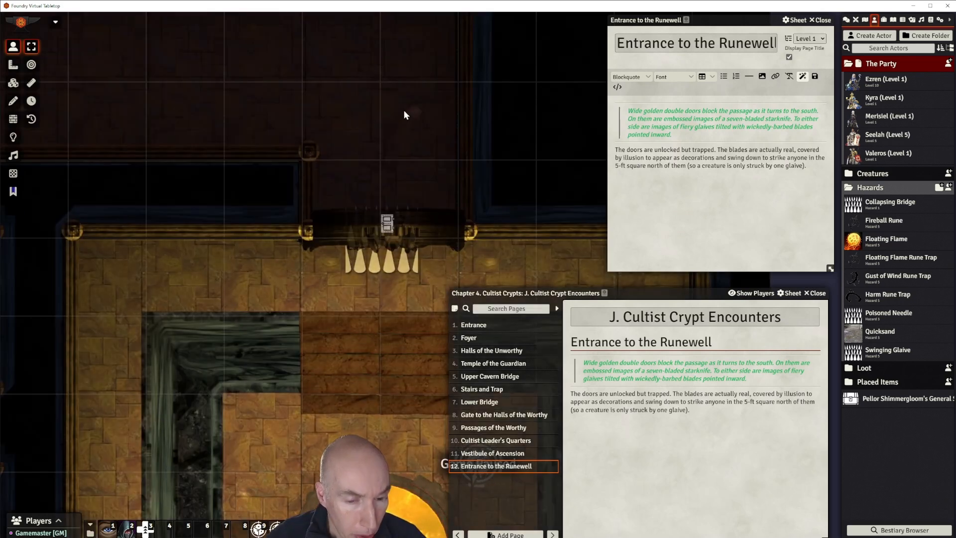
# Copy the J10 Cultist Leader's Quarters map note and paste it into the lit vestibule to the north, between the two braziers.
pyautogui.scroll(-5, 300, 263)
pyautogui.moveTo(297, 259); pyautogui.dragTo(252, 116)
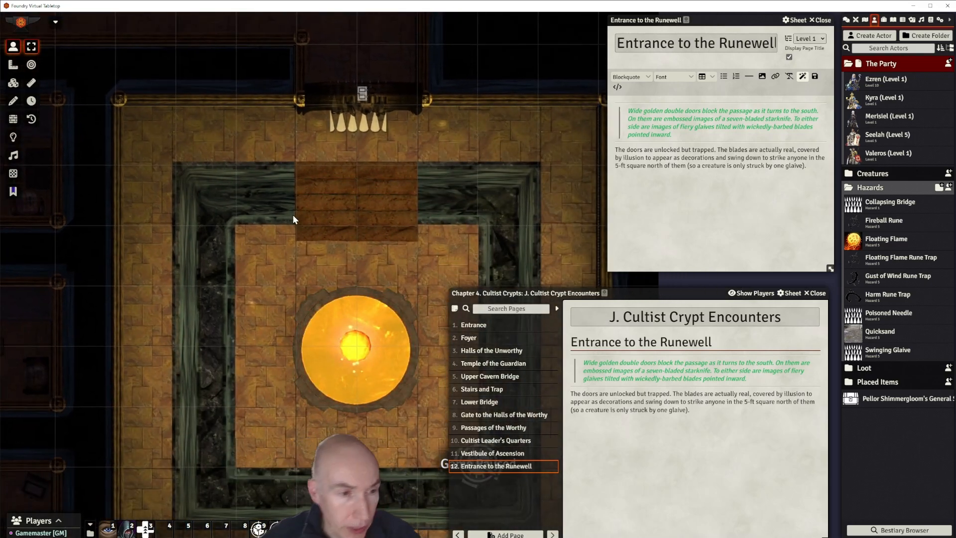
pyautogui.moveTo(235, 221); pyautogui.dragTo(449, 198)
pyautogui.scroll(-10, 266, 249)
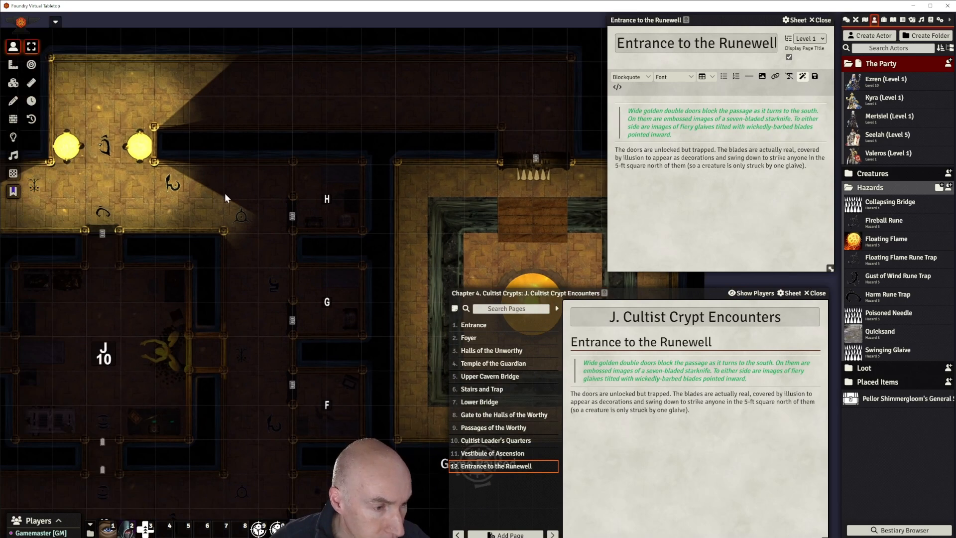
pyautogui.moveTo(225, 193); pyautogui.dragTo(336, 213)
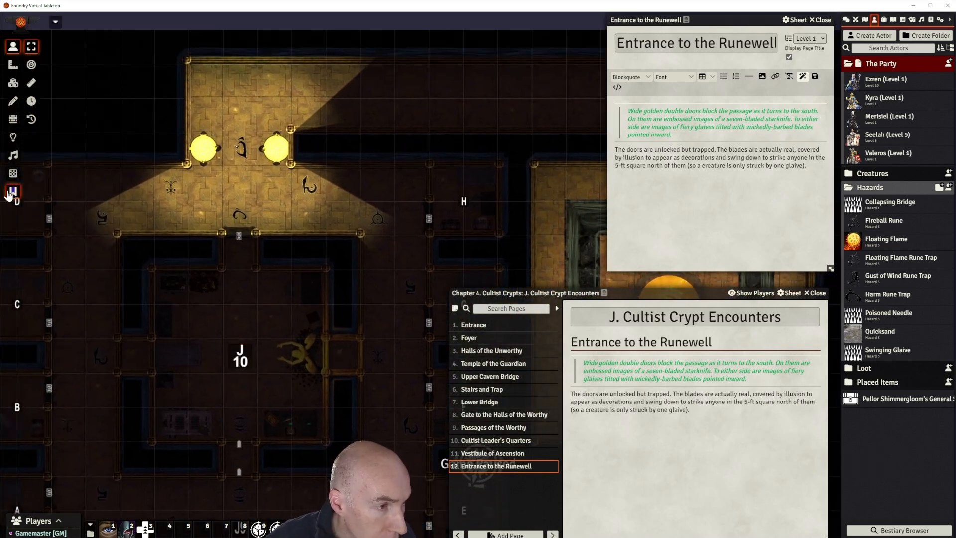
pyautogui.click(11, 192)
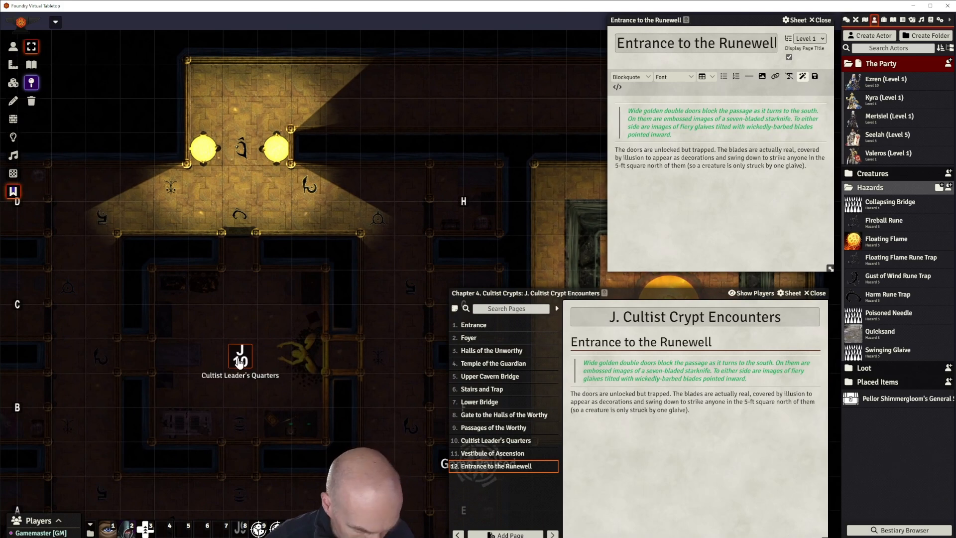
pyautogui.hotkey('ctrl', 'c')
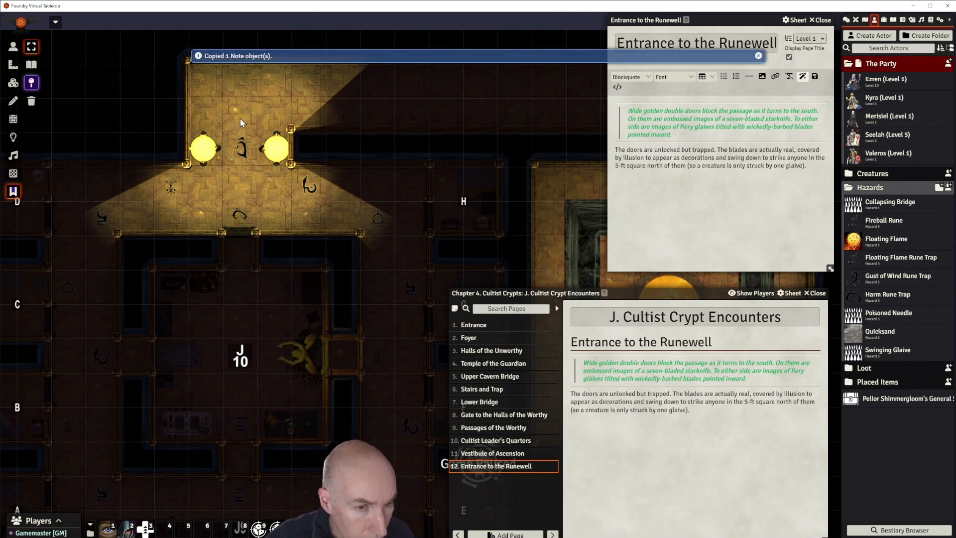
pyautogui.hotkey('ctrl', 'v')
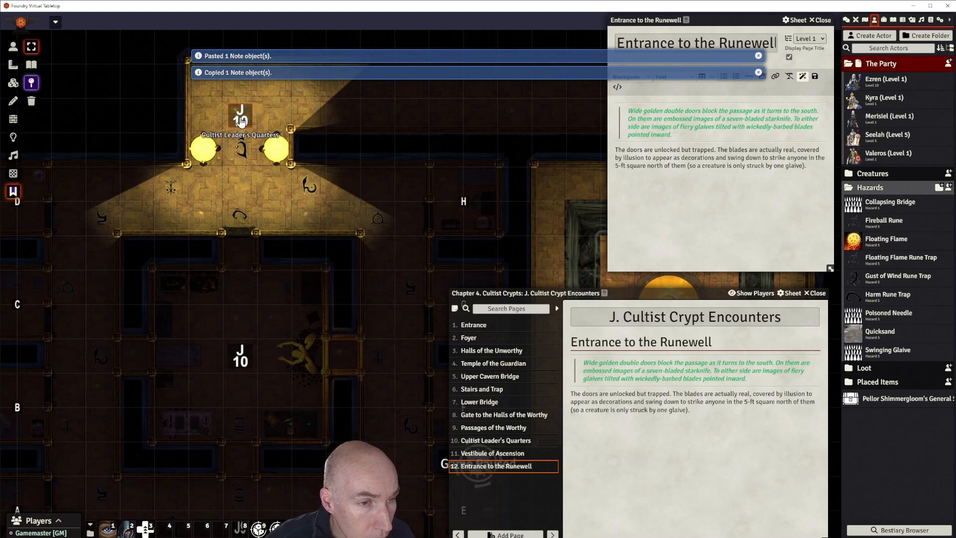
# Link the pasted vestibule note to the Vestibule of Ascension page with the icon map-marker-J-11.svg, and update the note.
pyautogui.doubleClick(241, 121)
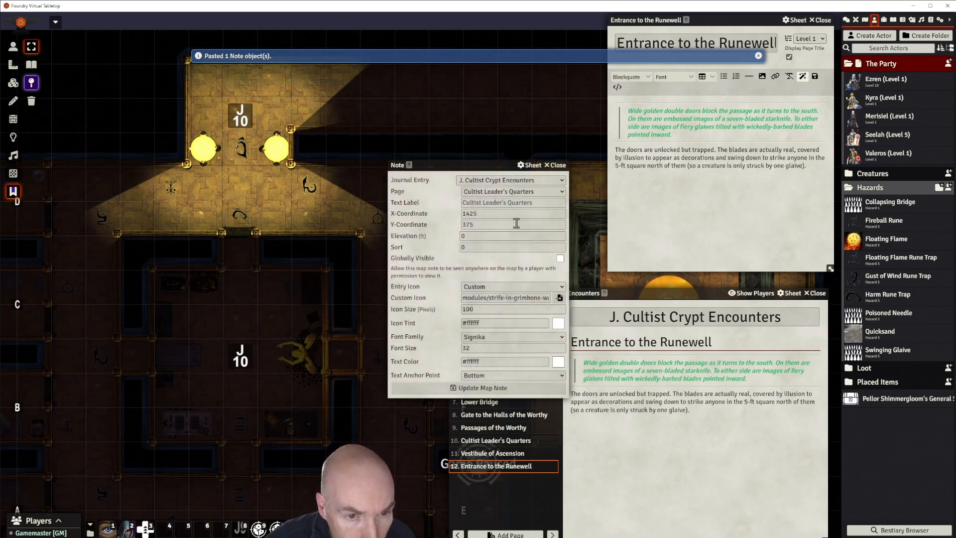
pyautogui.click(524, 294)
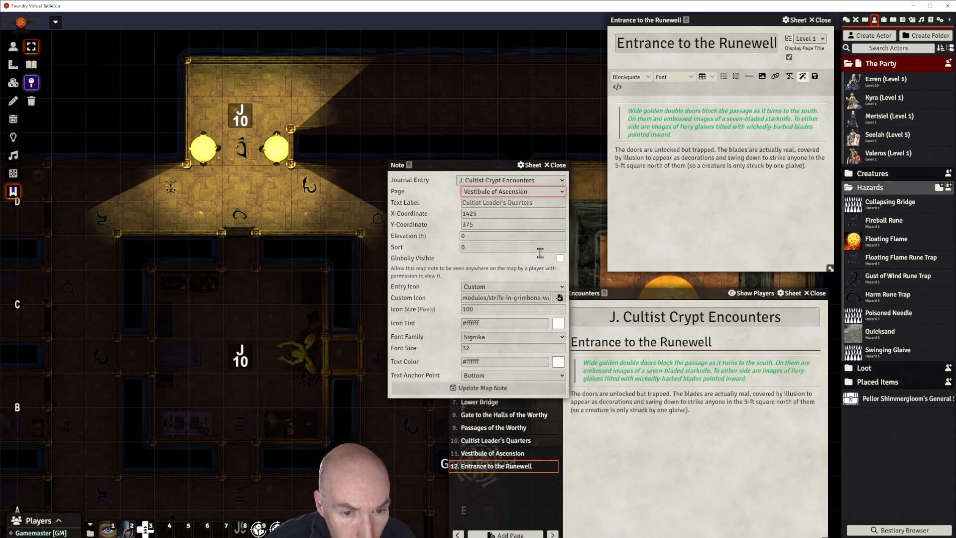
pyautogui.click(559, 299)
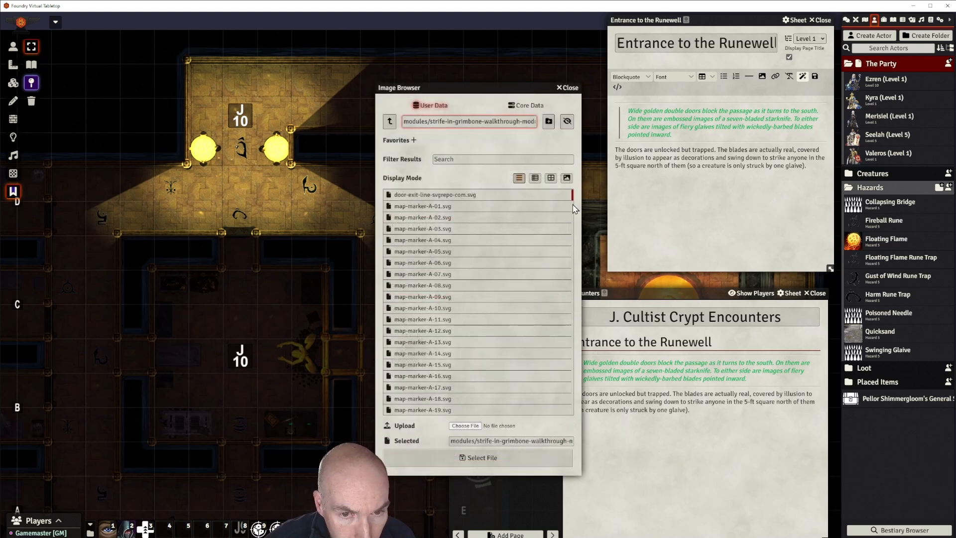
pyautogui.moveTo(573, 199); pyautogui.dragTo(579, 396)
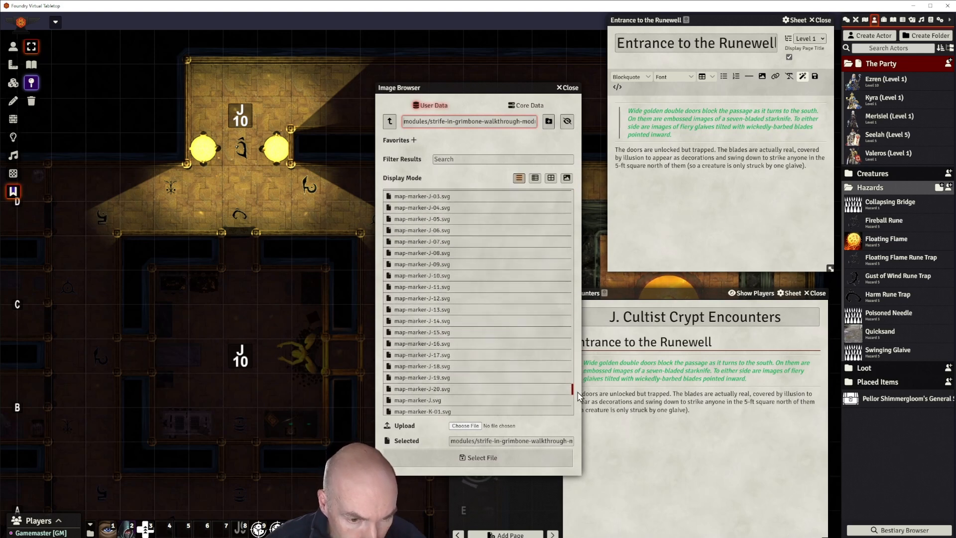
pyautogui.click(444, 288)
pyautogui.click(495, 458)
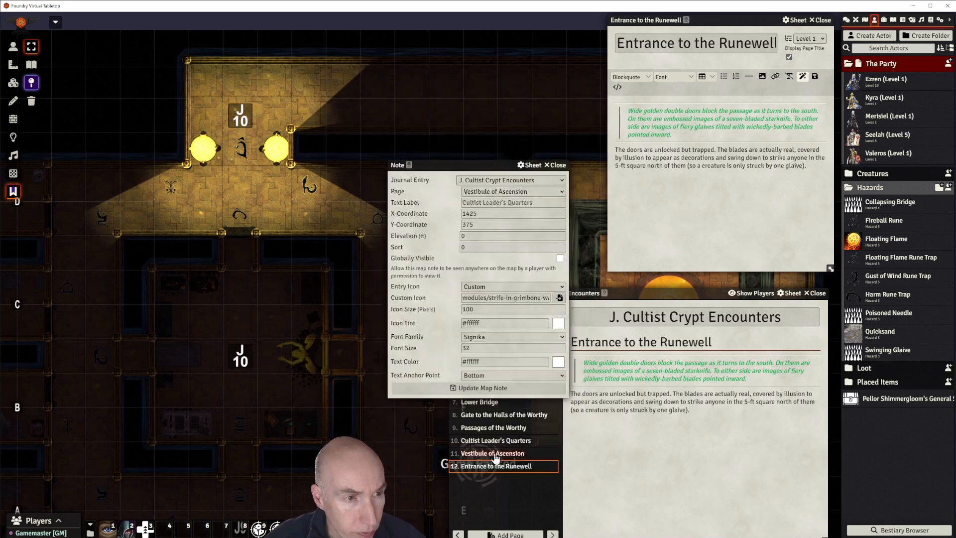
pyautogui.click(508, 391)
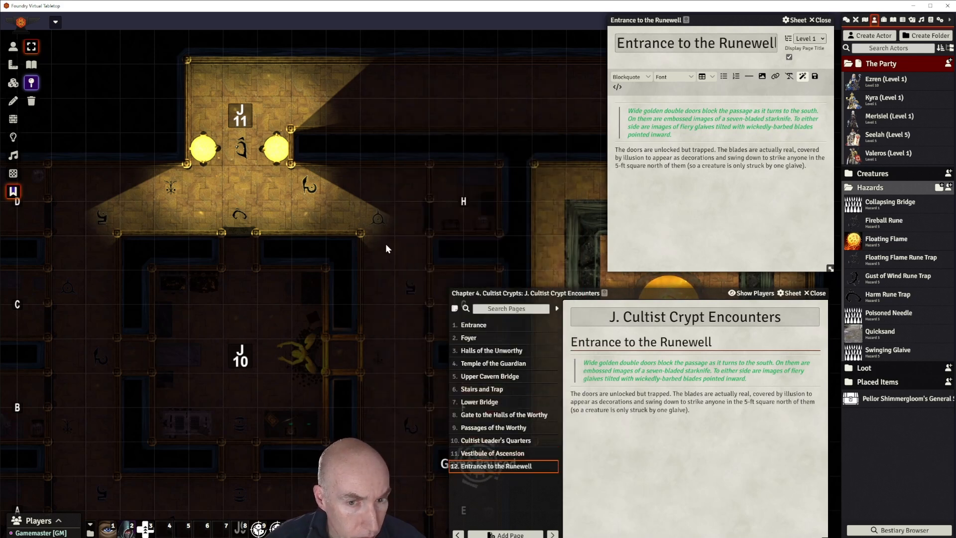
# Paste another note copy north of the Runewell doors, link it to the Entrance to the Runewell page, and use icon map-marker-J-12.svg.
pyautogui.moveTo(387, 249); pyautogui.dragTo(94, 243)
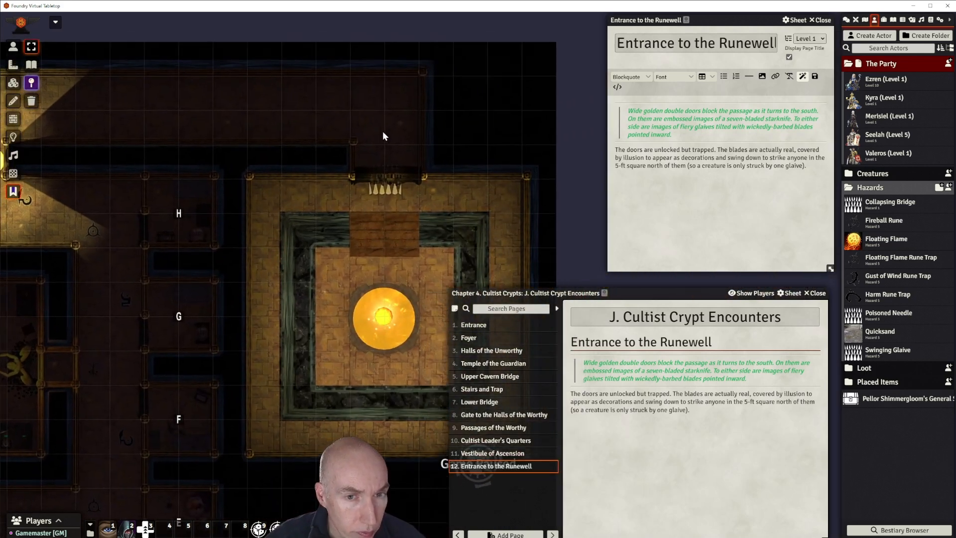
pyautogui.hotkey('ctrl', 'v')
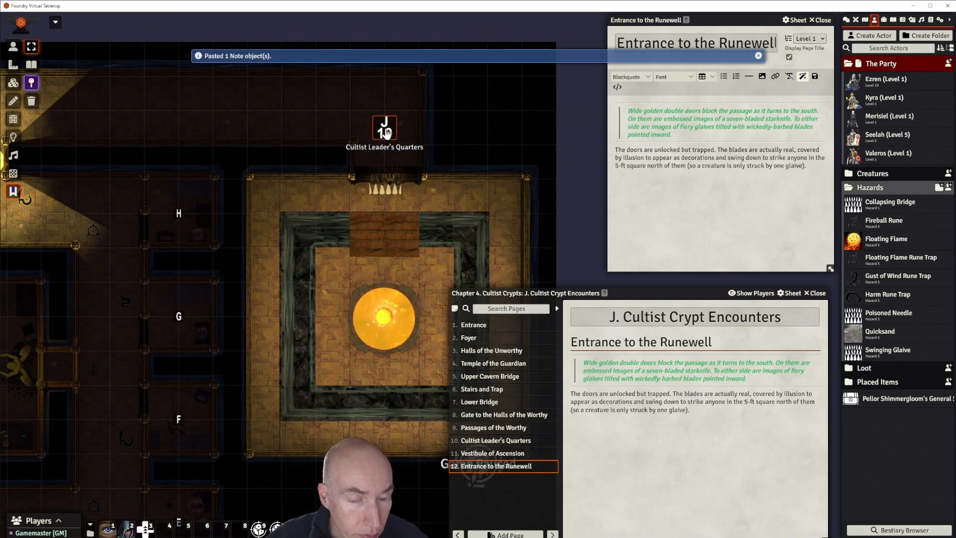
pyautogui.doubleClick(387, 132)
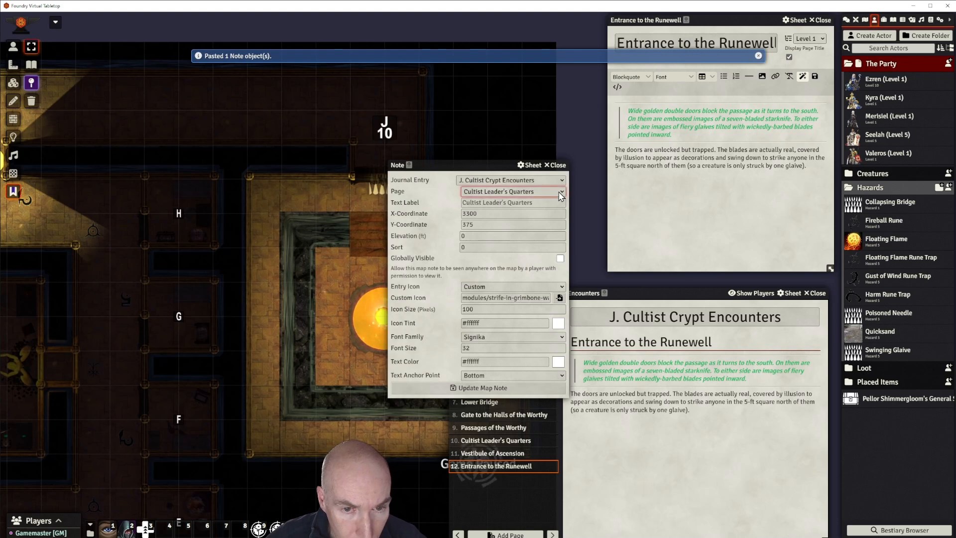
pyautogui.click(526, 304)
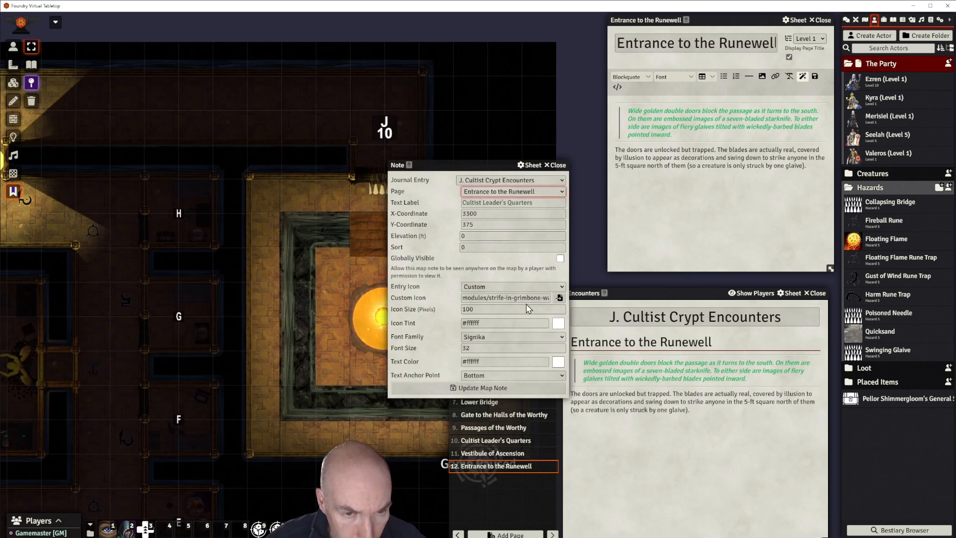
pyautogui.click(559, 298)
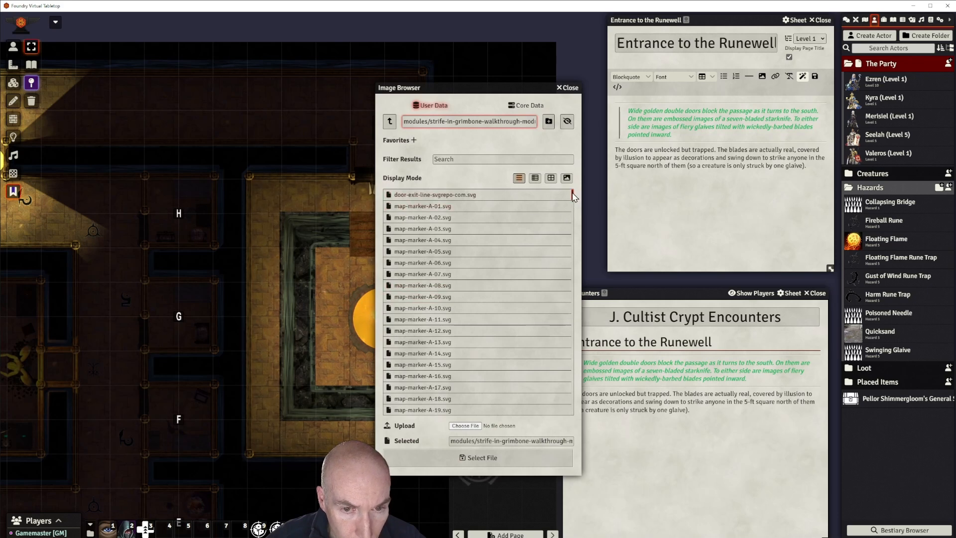
pyautogui.moveTo(573, 194); pyautogui.dragTo(576, 393)
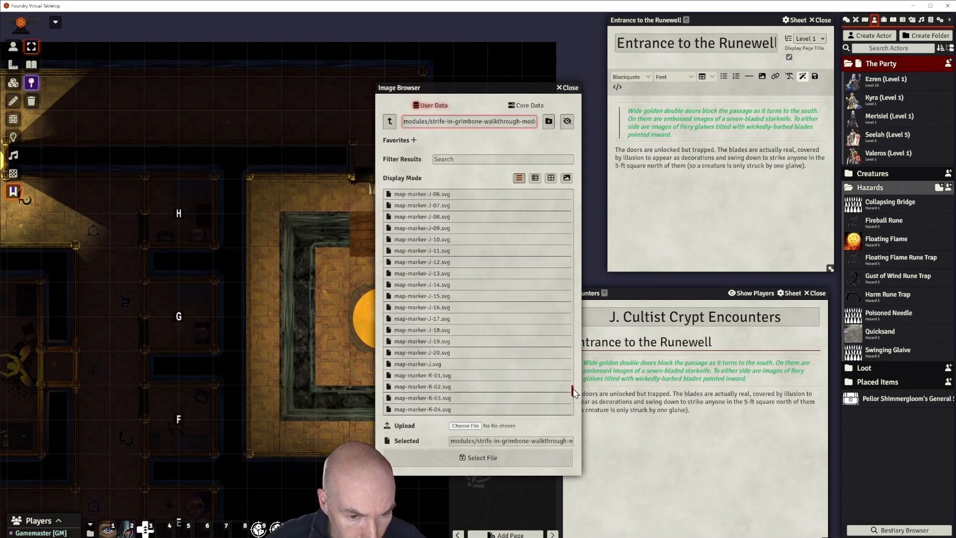
pyautogui.click(438, 262)
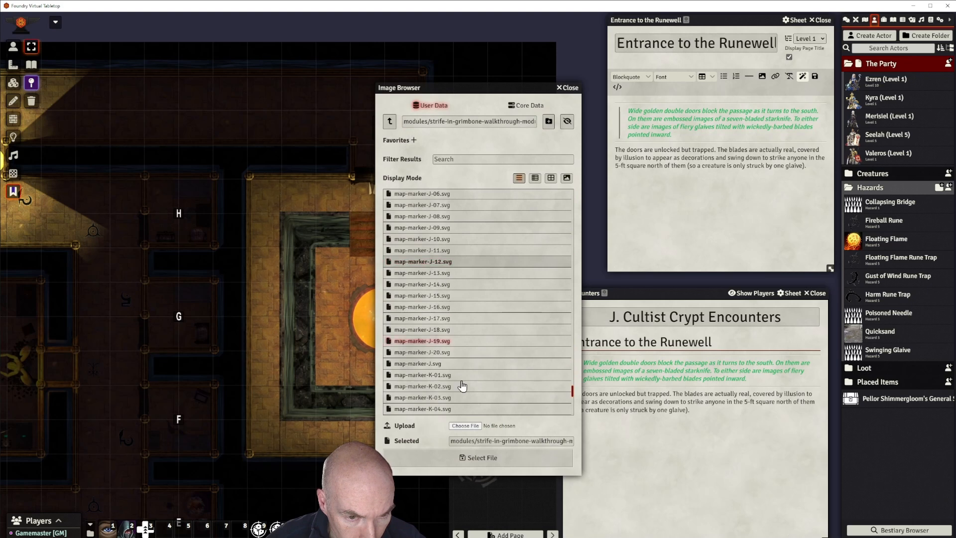
pyautogui.click(478, 458)
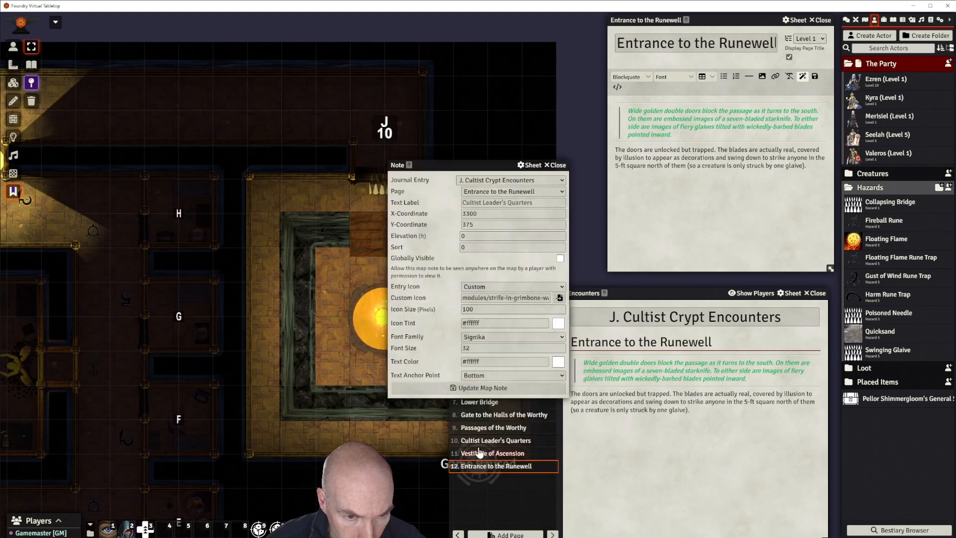
pyautogui.click(482, 388)
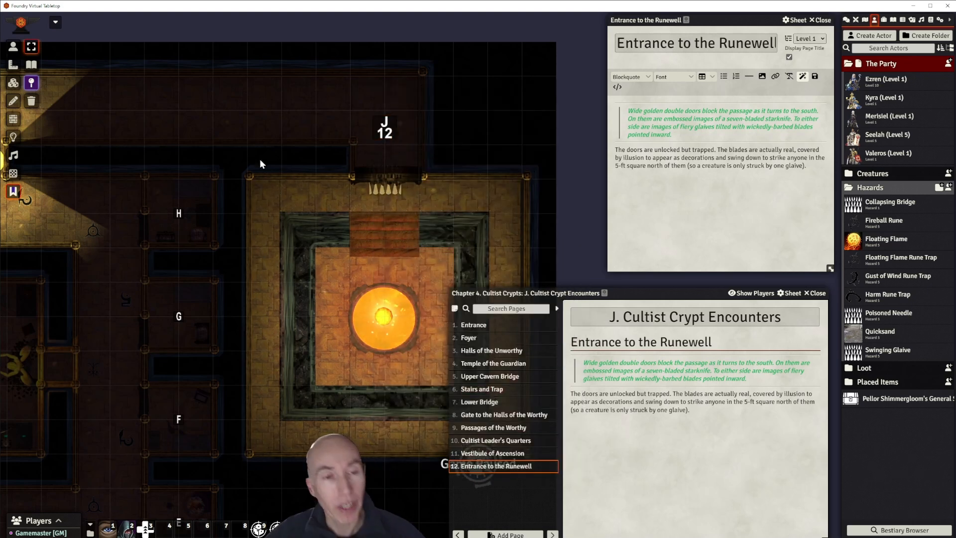
pyautogui.scroll(-5, 256, 189)
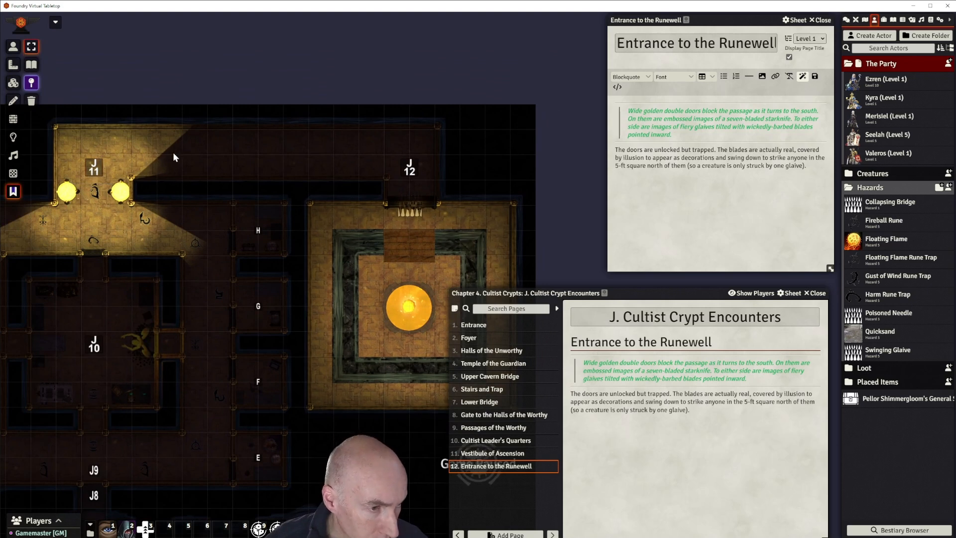
# Examine the map route from the J11 vestibule along the corridor to the J12 doors and into the Runewell chamber.
pyautogui.moveTo(172, 151); pyautogui.dragTo(241, 146)
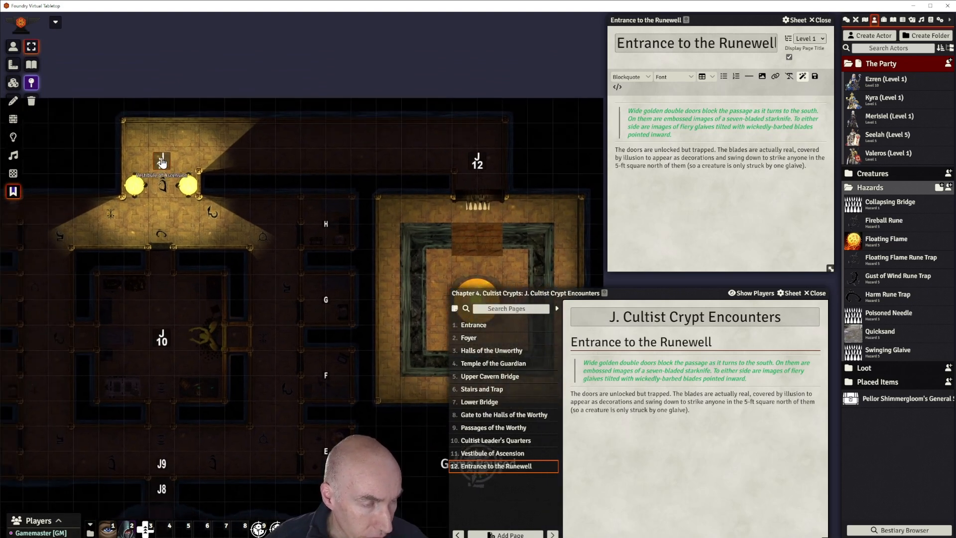
pyautogui.scroll(5, 399, 198)
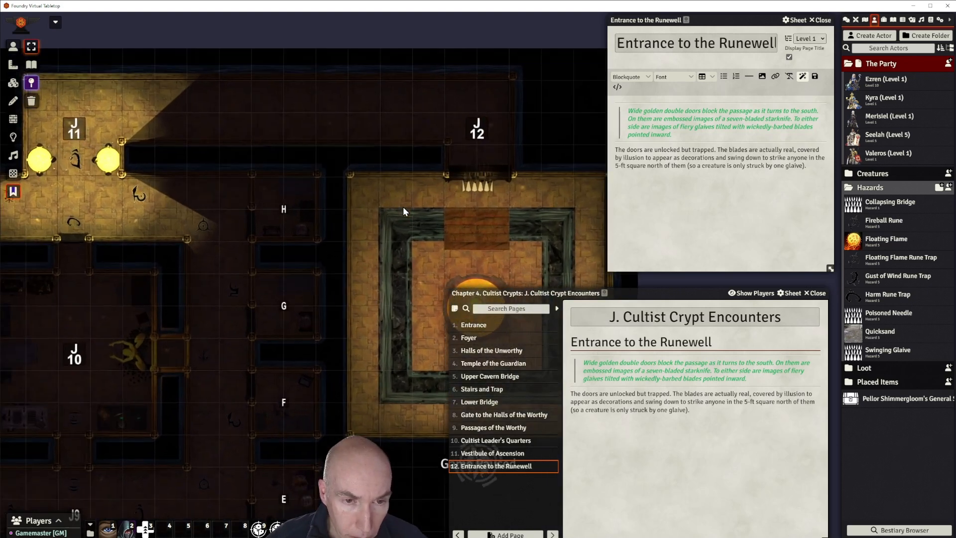
pyautogui.moveTo(384, 203); pyautogui.dragTo(329, 138)
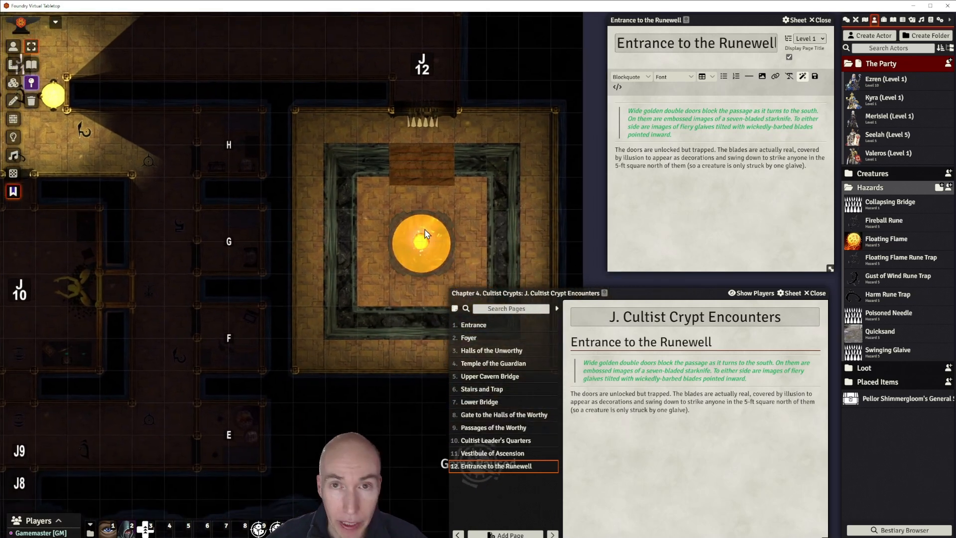
pyautogui.moveTo(431, 192); pyautogui.dragTo(419, 229)
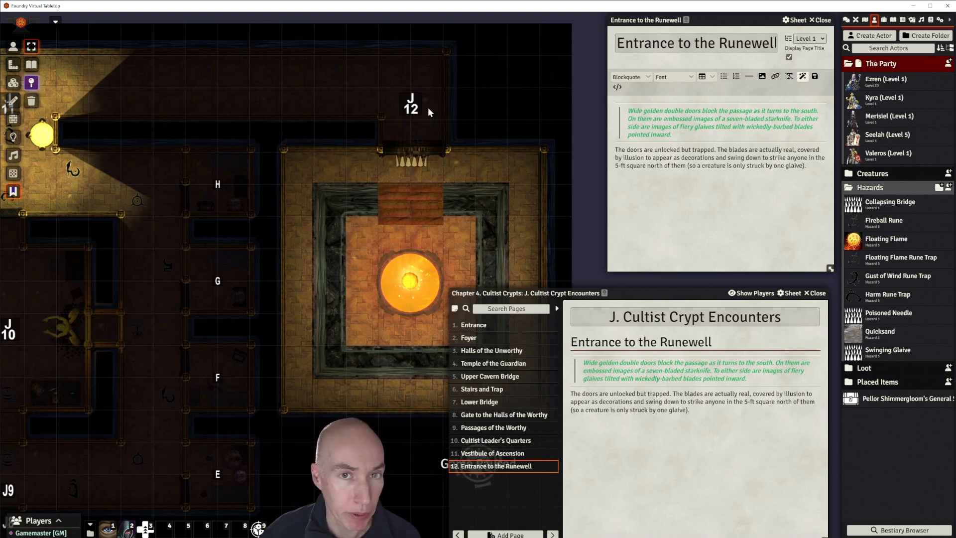
pyautogui.scroll(-4, 289, 108)
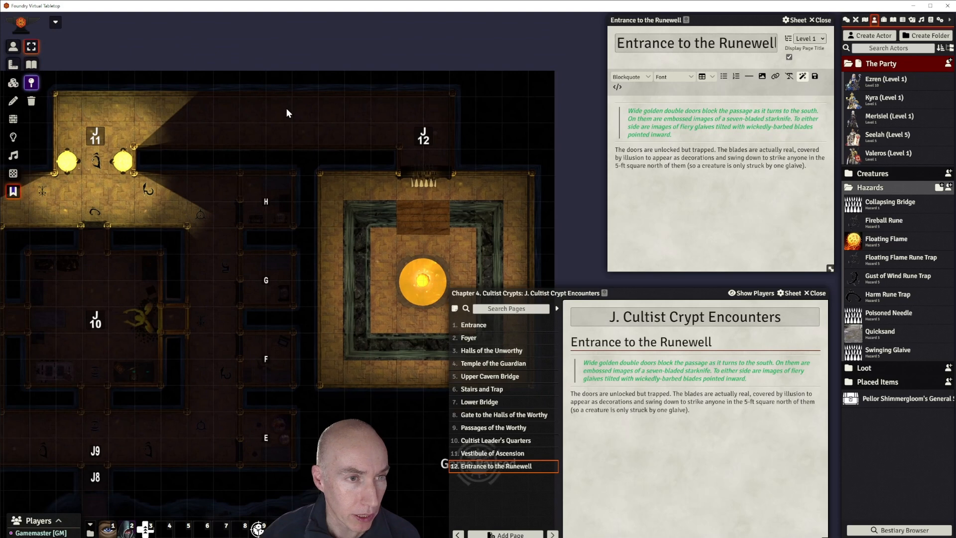
pyautogui.moveTo(286, 108); pyautogui.dragTo(366, 87)
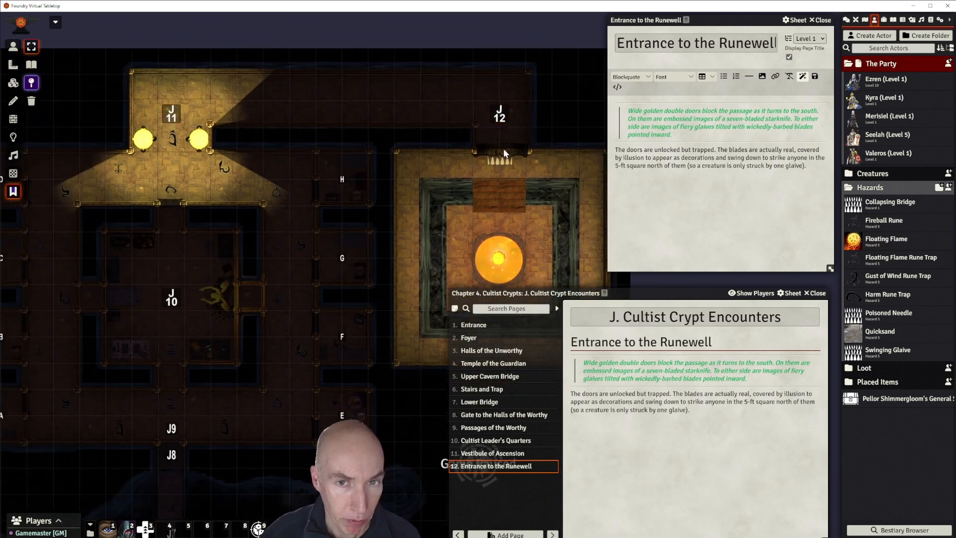
pyautogui.scroll(3, 418, 139)
pyautogui.moveTo(426, 127); pyautogui.dragTo(335, 145)
pyautogui.scroll(1, 422, 122)
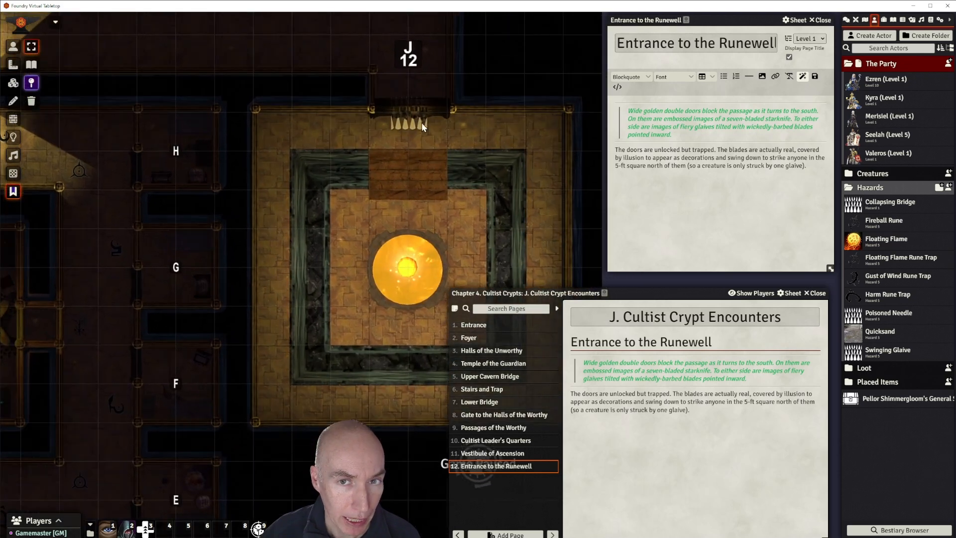
pyautogui.scroll(1, 363, 127)
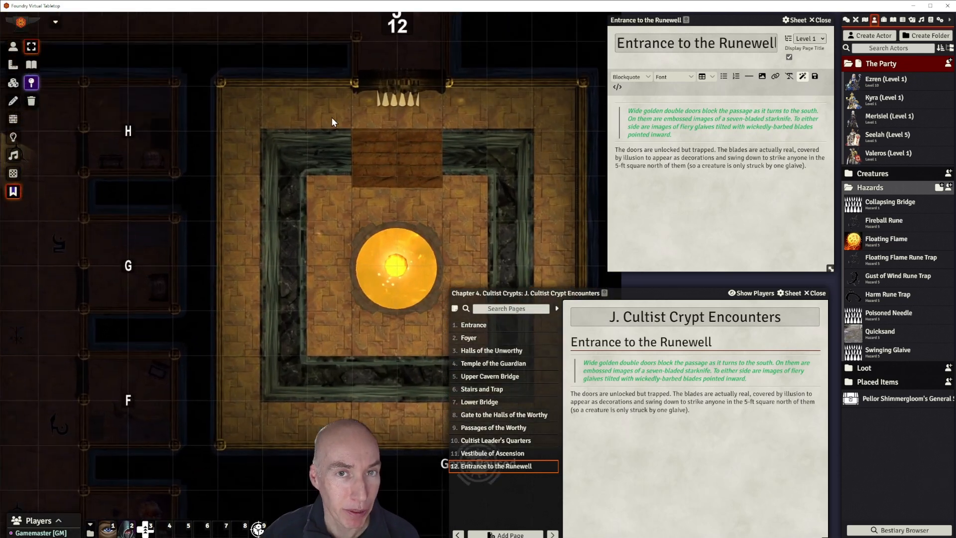
pyautogui.moveTo(332, 117); pyautogui.dragTo(272, 143)
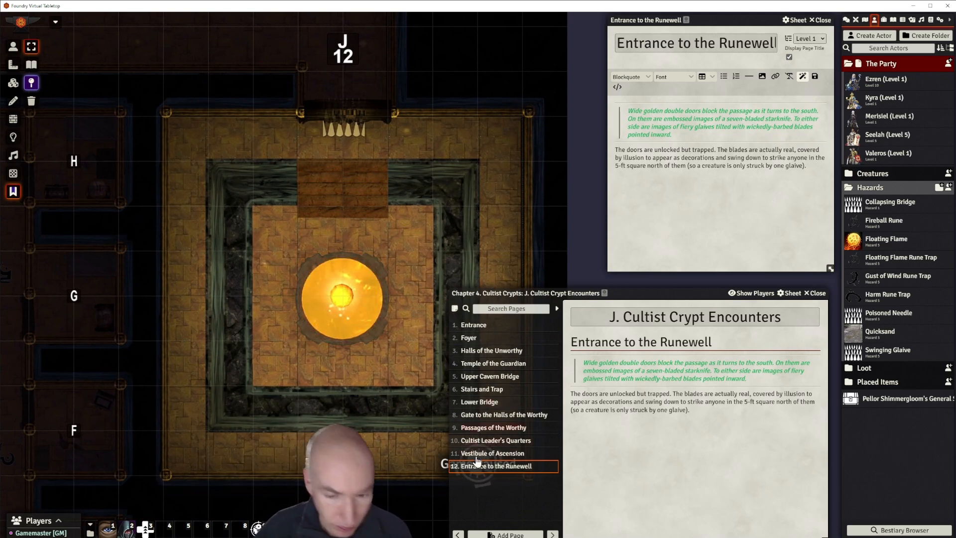
# Add a text page named Runewell of Avarice to the J. Cultist Crypt Encounters journal, and close the Entrance to the Runewell page editor.
pyautogui.click(506, 533)
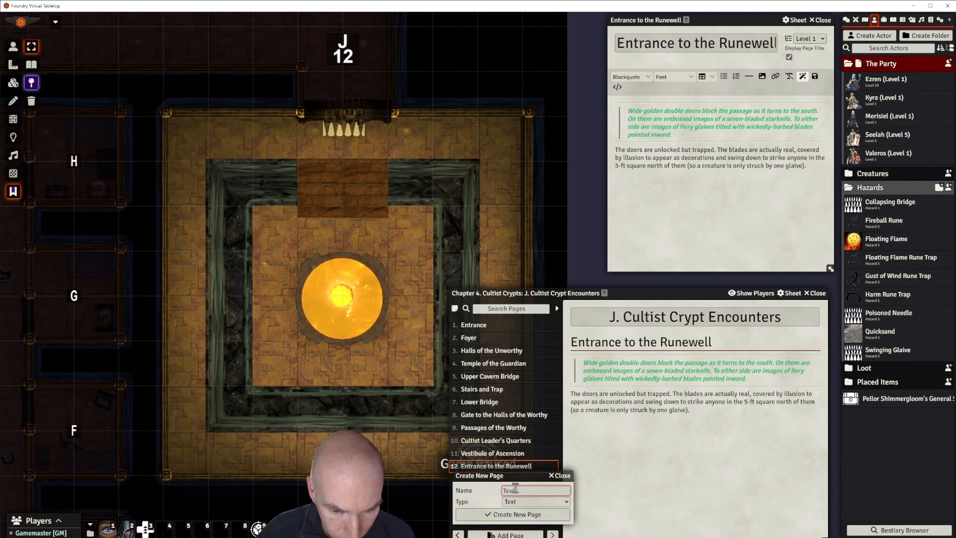
pyautogui.write('Run')
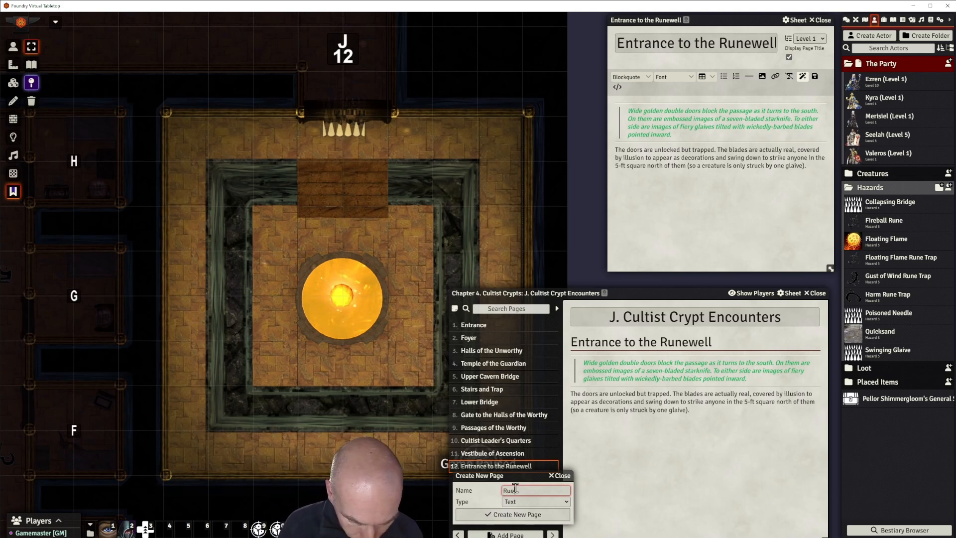
pyautogui.write('ewell of Ava')
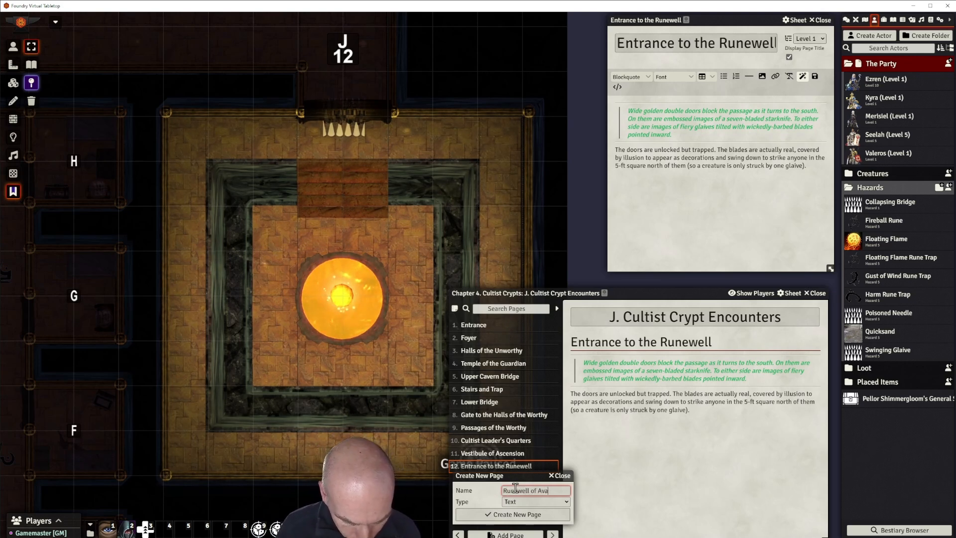
pyautogui.write('rice')
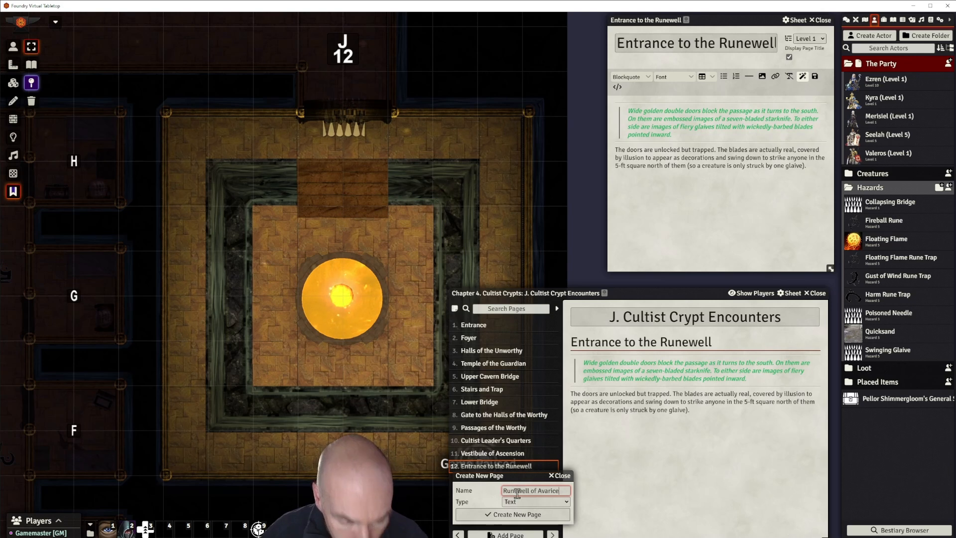
pyautogui.click(536, 516)
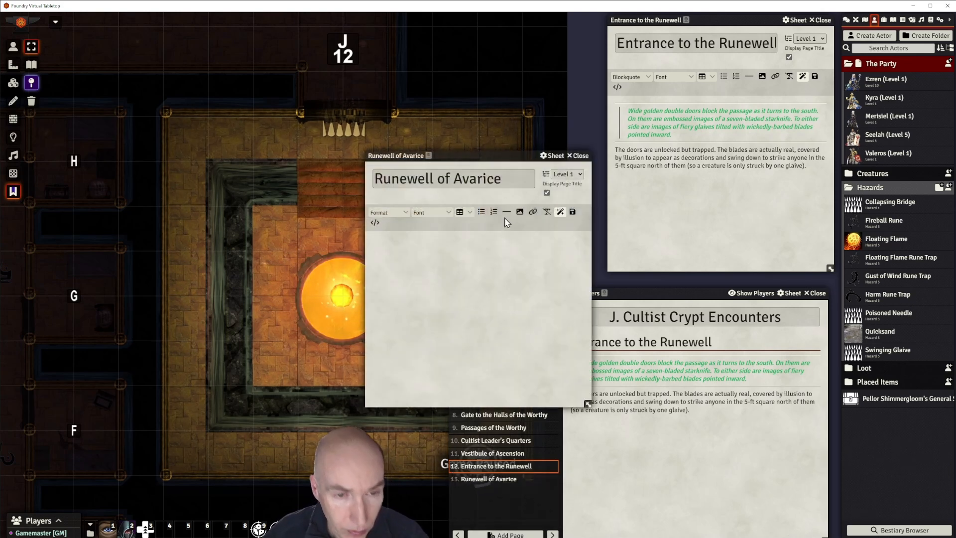
pyautogui.moveTo(505, 157); pyautogui.dragTo(712, 32)
pyautogui.click(822, 20)
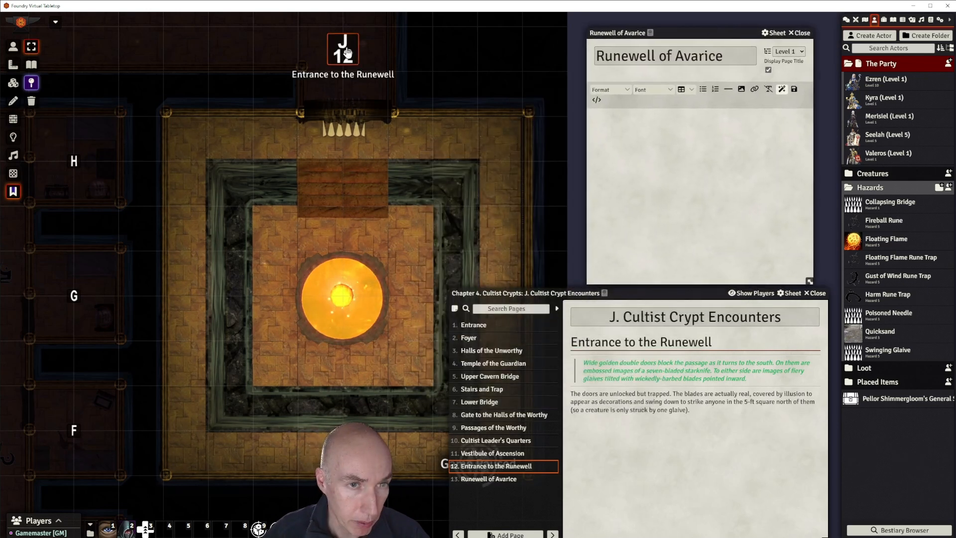
# Copy the J12 map note onto the platform just north of the glowing well, and link the copy to the Runewell of Avarice page.
pyautogui.hotkey('ctrl', 'c')
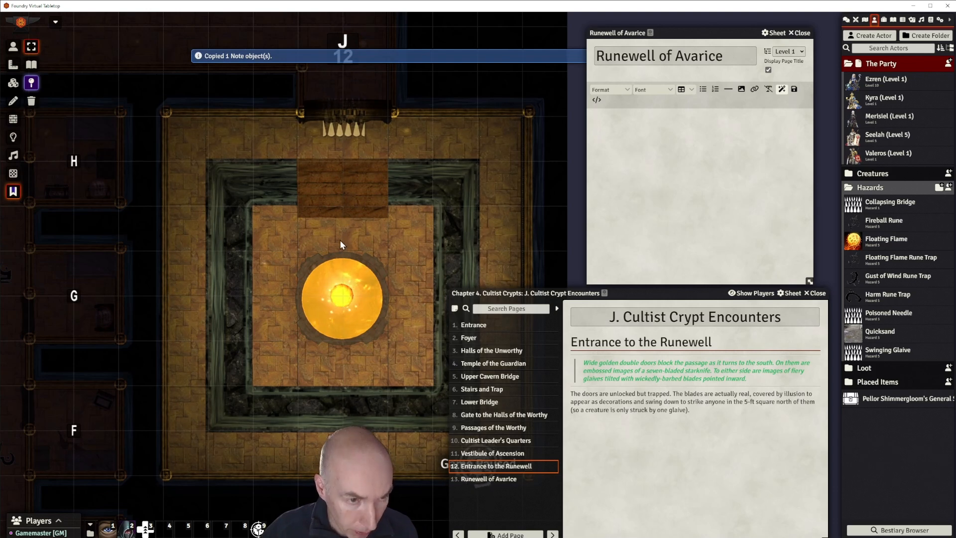
pyautogui.hotkey('ctrl', 'v')
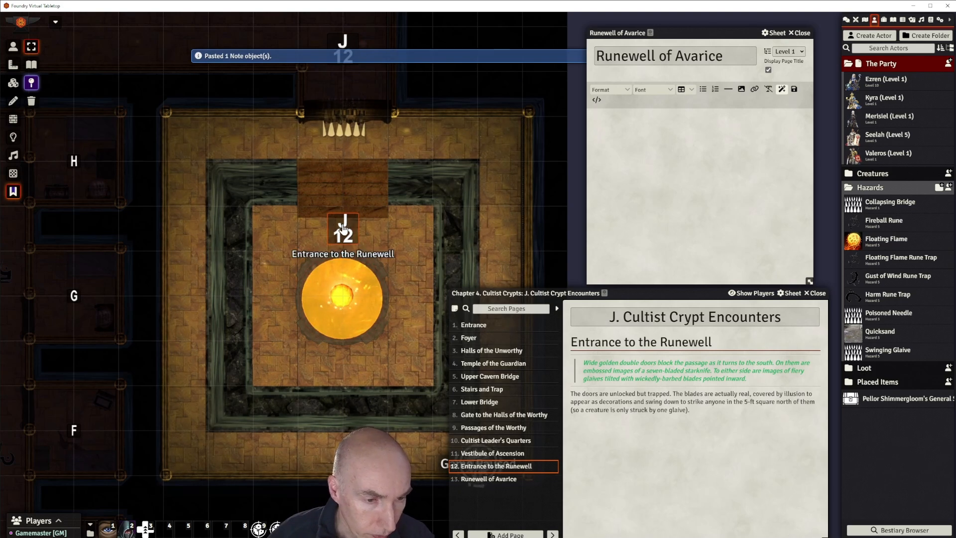
pyautogui.doubleClick(343, 228)
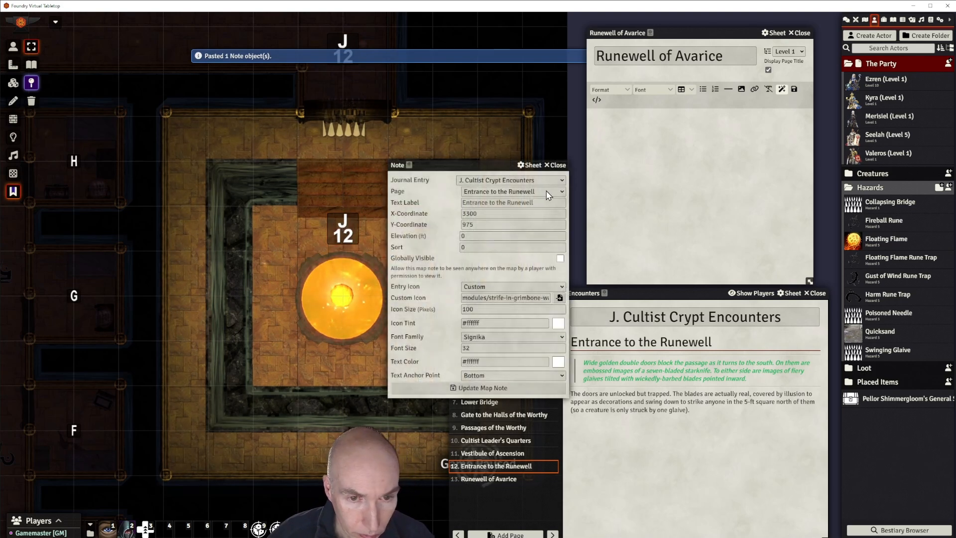
pyautogui.click(511, 318)
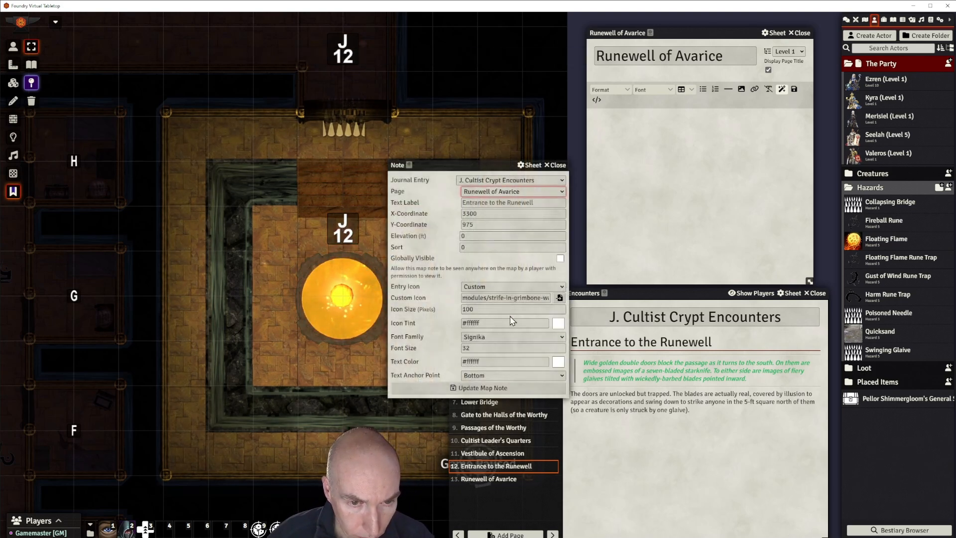
# Set the custom icon of the copied note to map-marker-J-13.svg and update the map note.
pyautogui.click(559, 297)
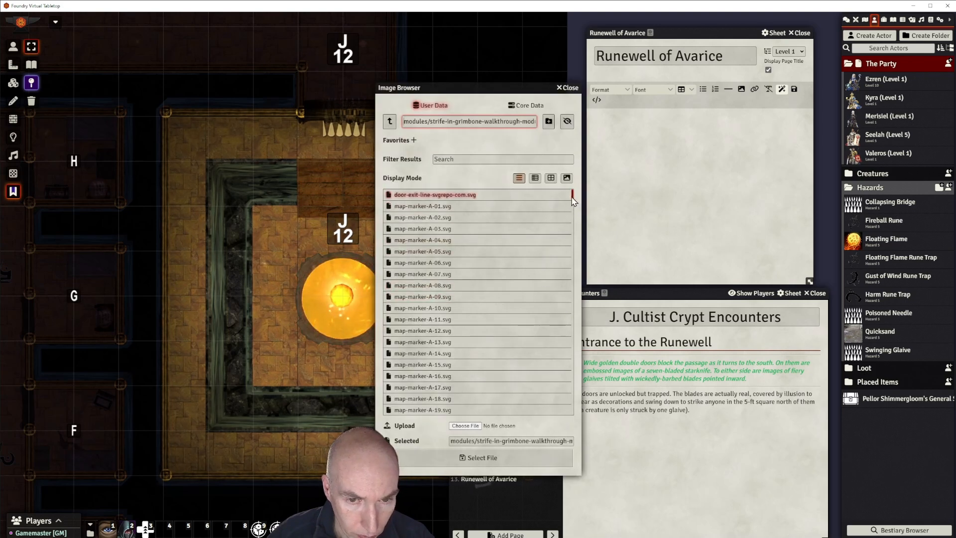
pyautogui.moveTo(572, 198)
pyautogui.mouseDown()
pyautogui.moveTo(577, 400)
pyautogui.moveTo(577, 390)
pyautogui.mouseUp()
pyautogui.click(449, 290)
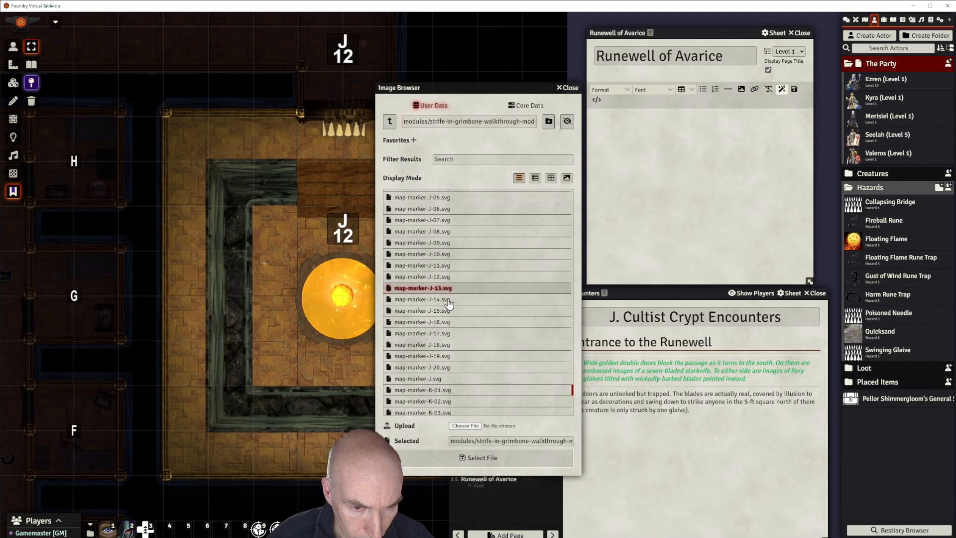
pyautogui.click(498, 457)
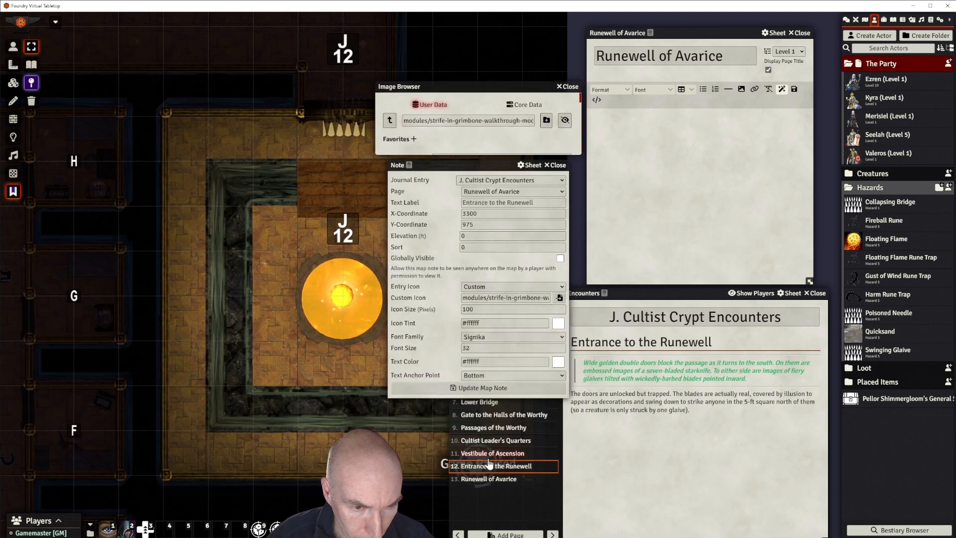
pyautogui.click(490, 388)
# Paste the prepared encounter text into the empty body of the Runewell of Avarice page and check it through.
pyautogui.scroll(-9, 396, 254)
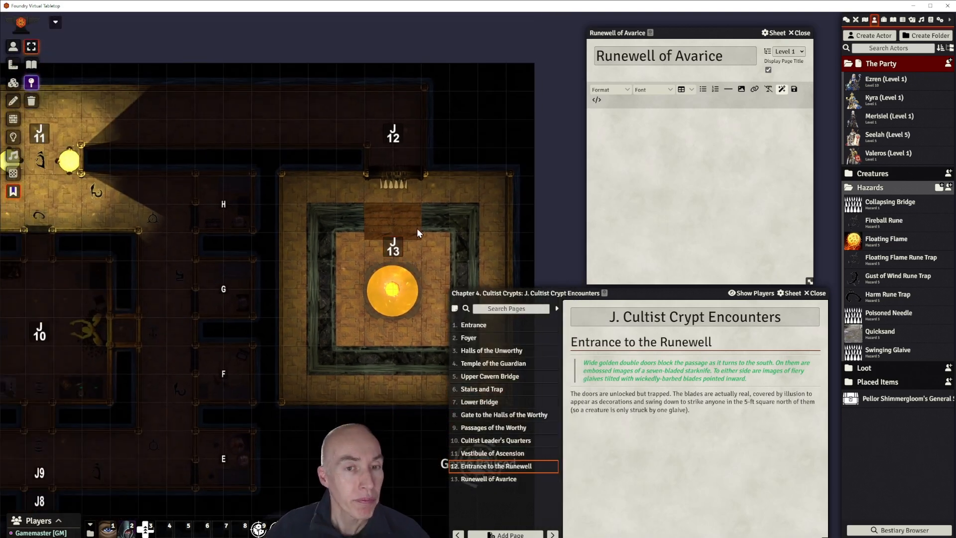
pyautogui.moveTo(477, 182); pyautogui.dragTo(472, 124)
pyautogui.scroll(4, 465, 202)
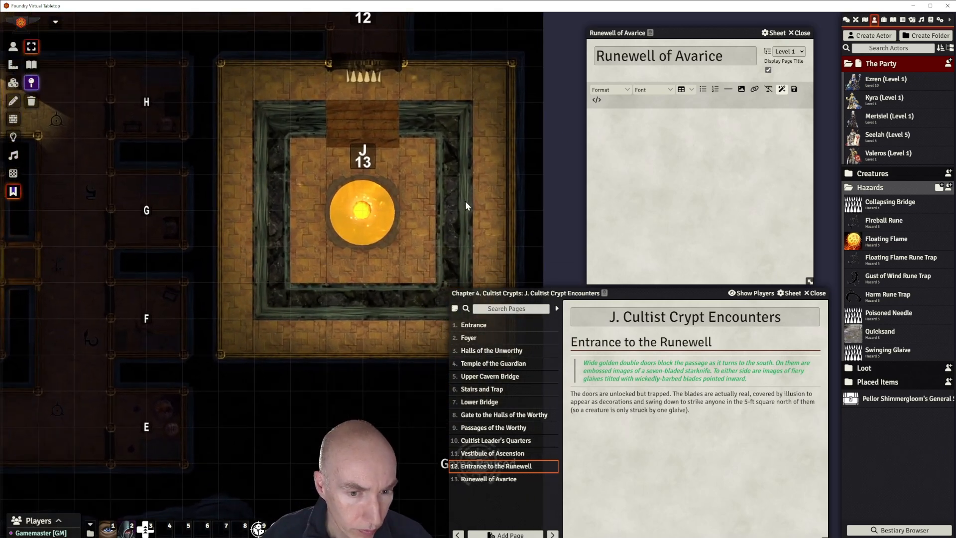
pyautogui.scroll(2, 465, 201)
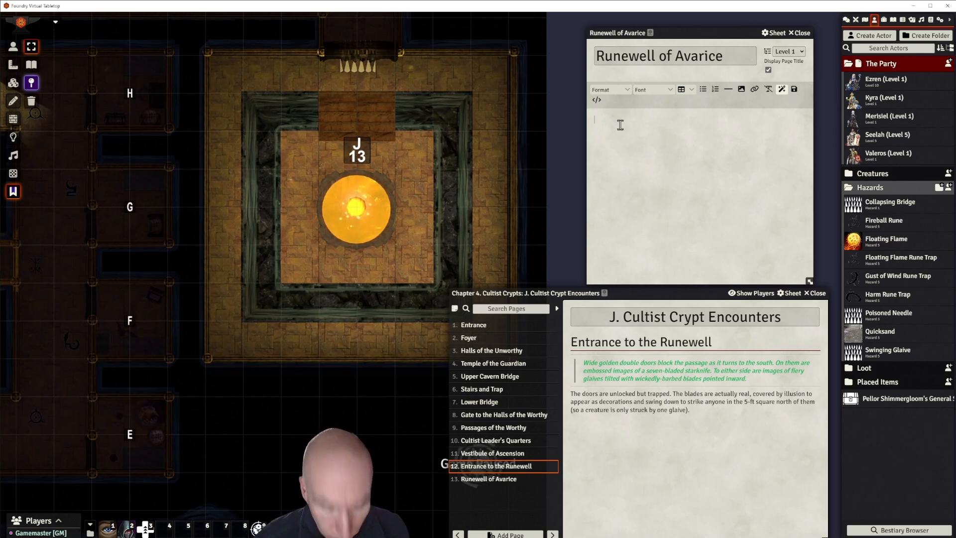
pyautogui.hotkey('ctrl', 'v')
pyautogui.scroll(-3, 703, 159)
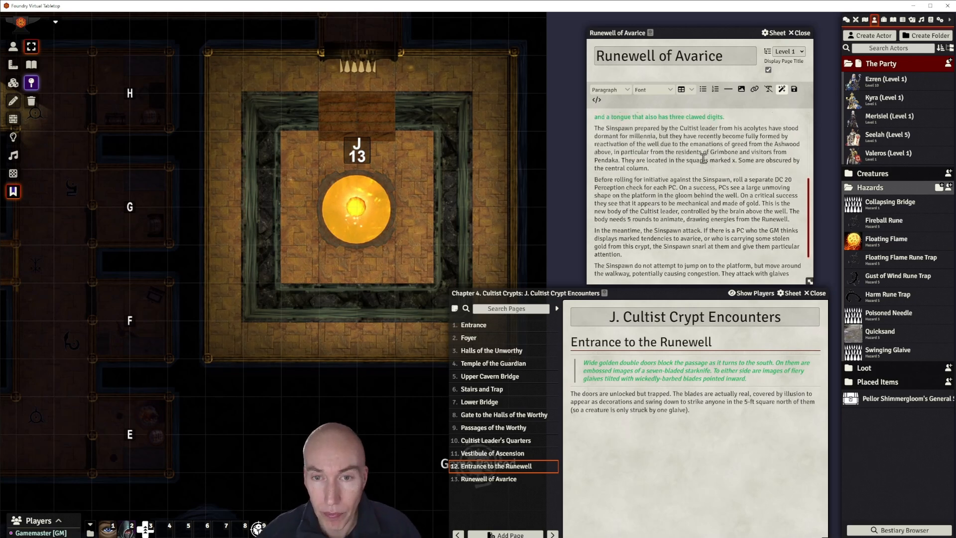
pyautogui.scroll(3, 703, 158)
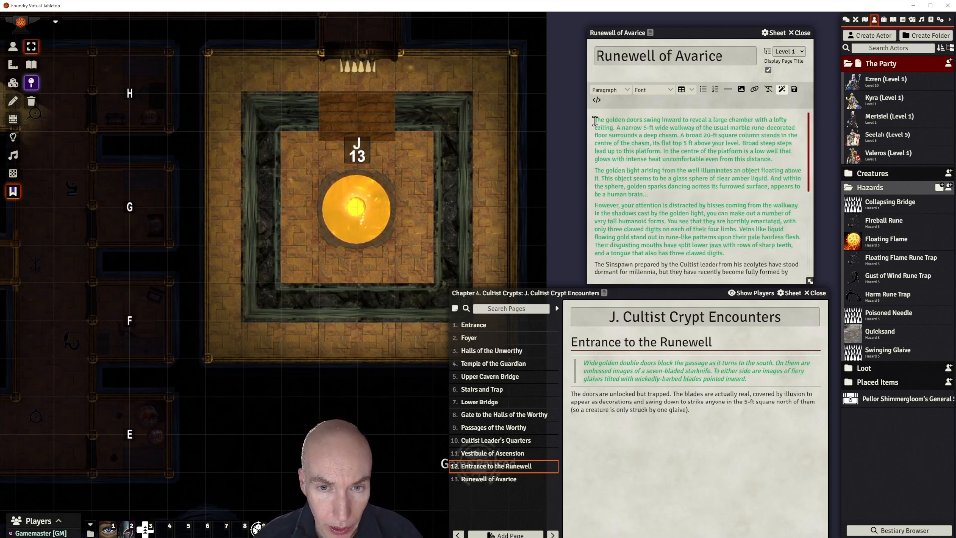
# Format the three green read-aloud paragraphs at the start of the Runewell of Avarice page as a Blockquote.
pyautogui.click(727, 90)
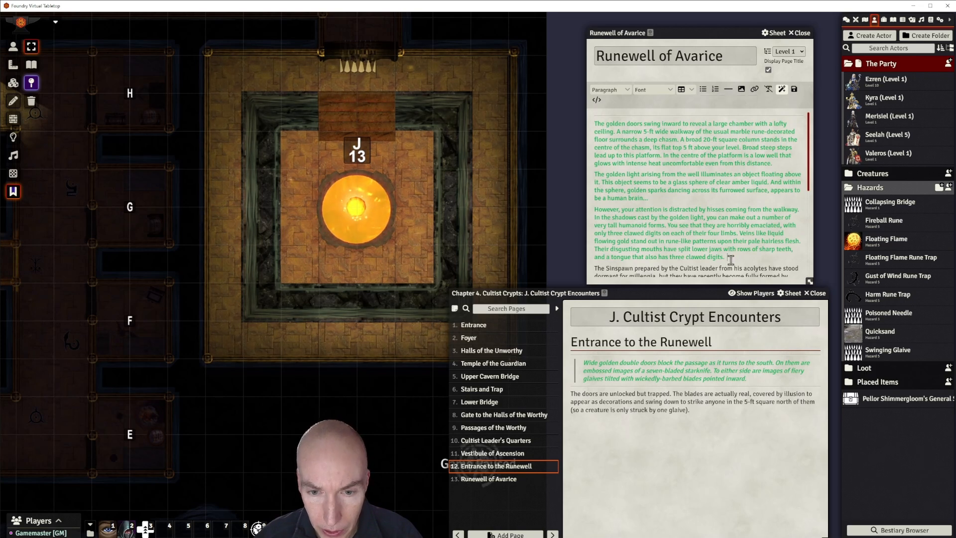
pyautogui.click(731, 93)
pyautogui.moveTo(731, 258); pyautogui.dragTo(594, 122)
pyautogui.click(610, 90)
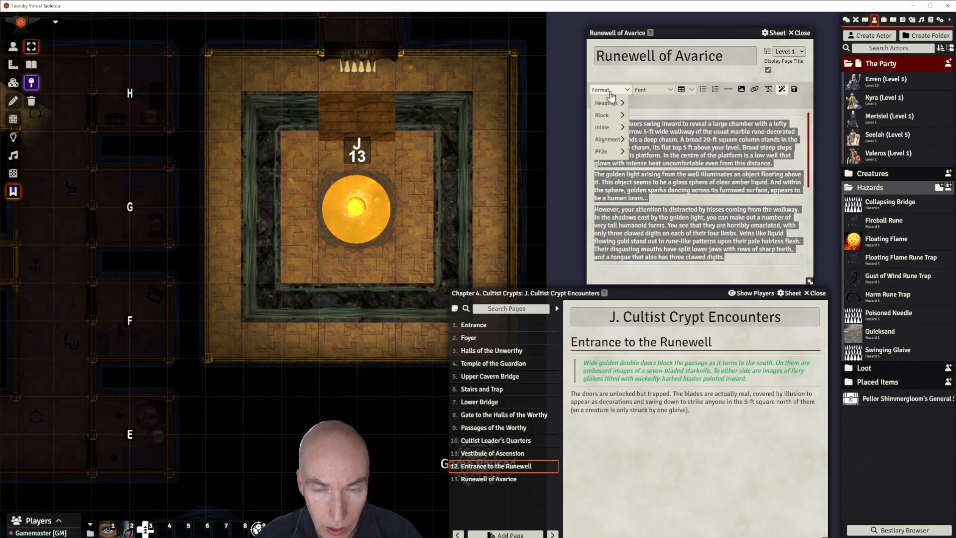
pyautogui.moveTo(605, 115)
pyautogui.click(647, 131)
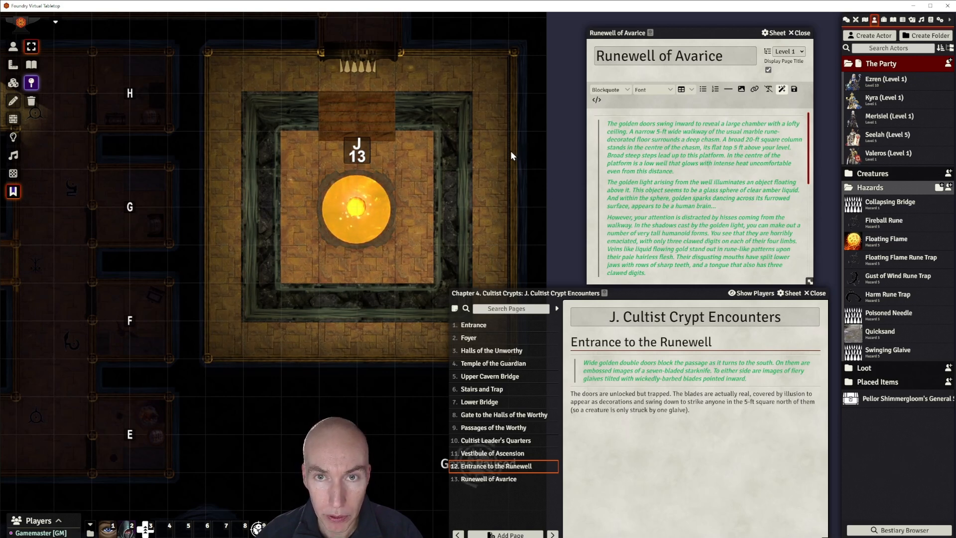
# Review the Runewell chamber on the map alongside the Sinspawn paragraphs in the page text.
pyautogui.moveTo(509, 154); pyautogui.dragTo(475, 136)
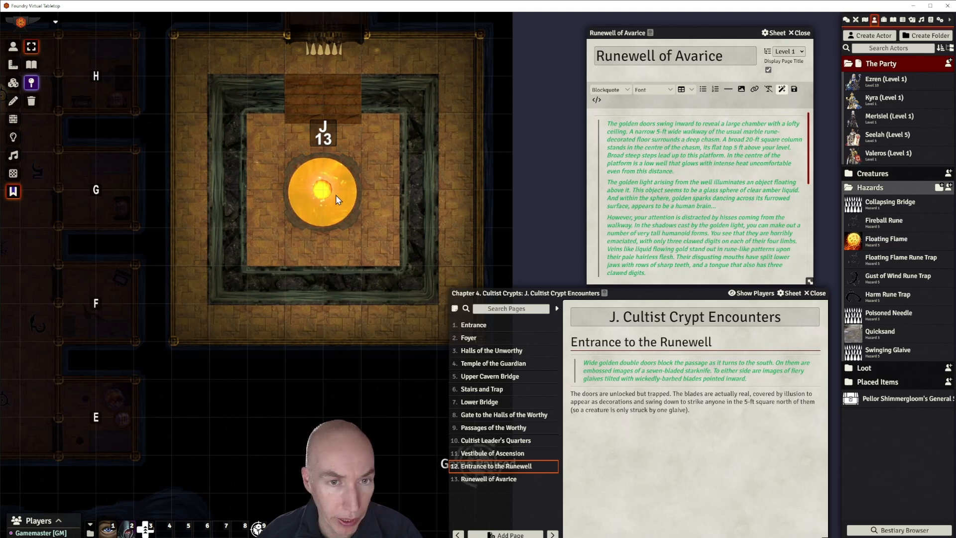
pyautogui.scroll(-2, 531, 193)
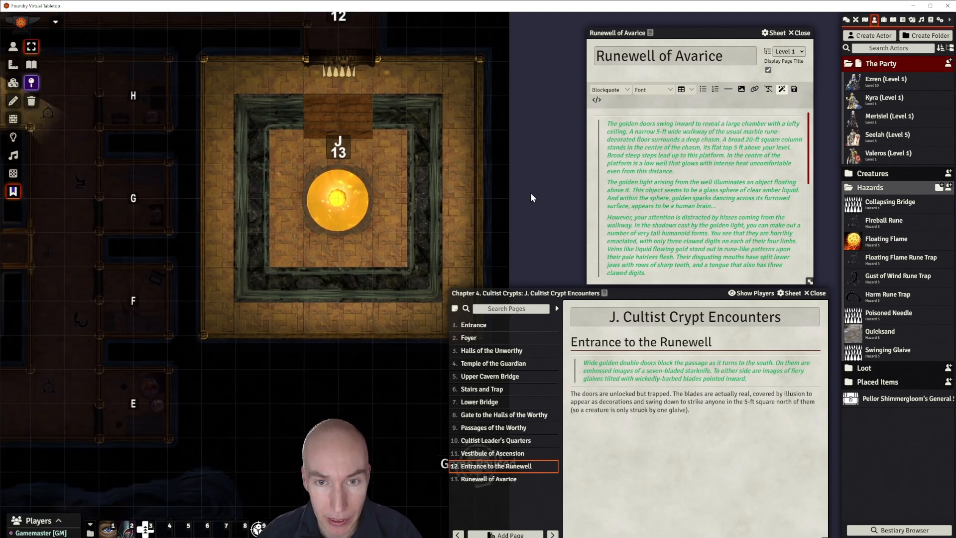
pyautogui.scroll(1, 531, 193)
pyautogui.scroll(3, 531, 193)
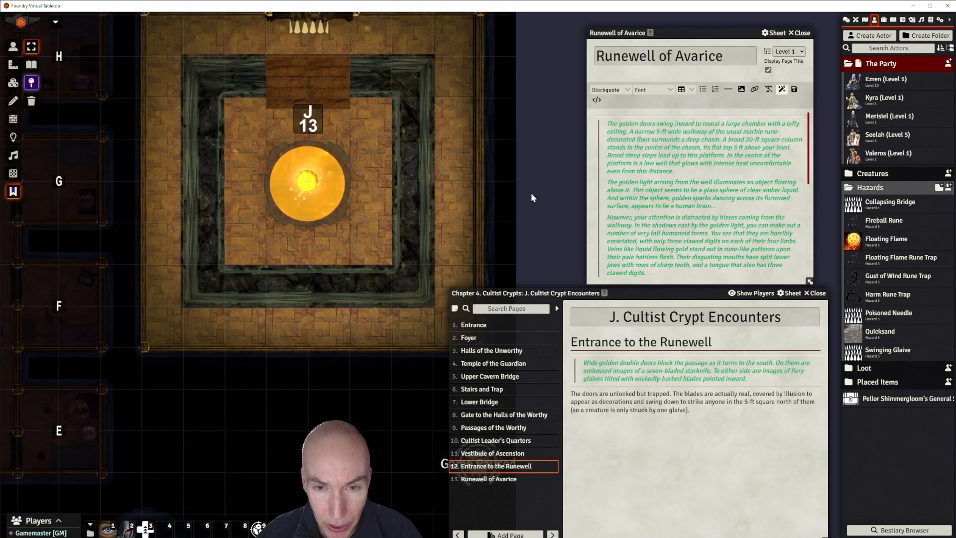
pyautogui.scroll(-1, 531, 193)
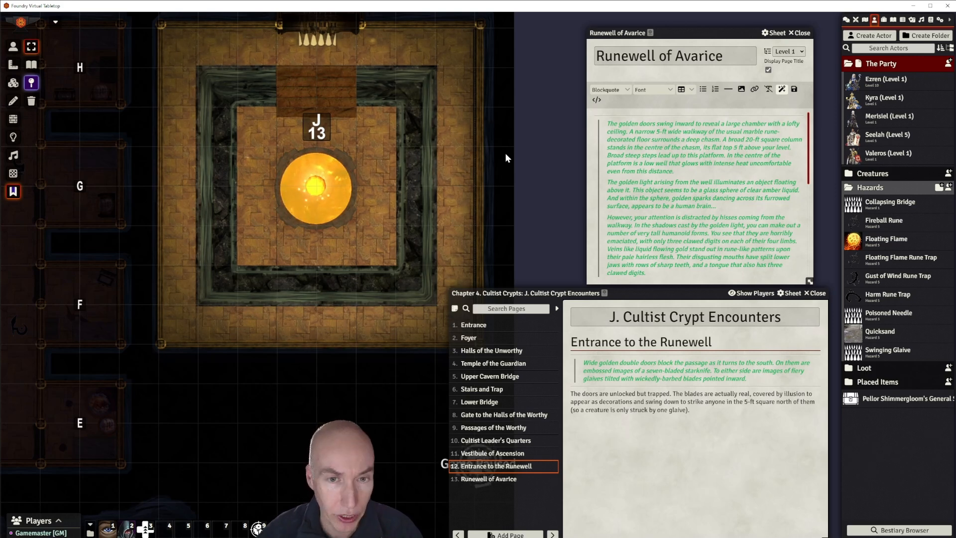
pyautogui.scroll(-5, 637, 172)
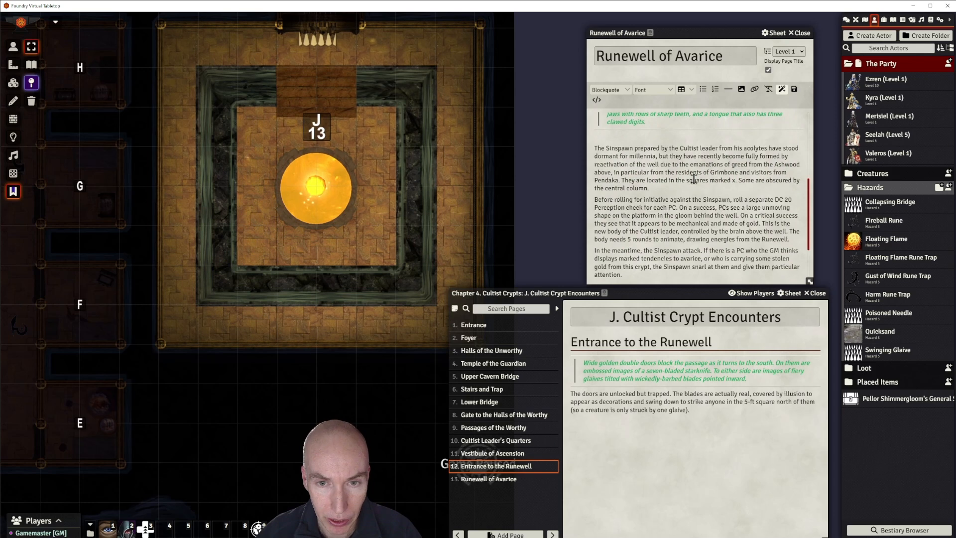
# Reread the Sinspawn placement and initiative paragraphs, checking them against the platform and walkway on the map.
pyautogui.scroll(-2, 692, 185)
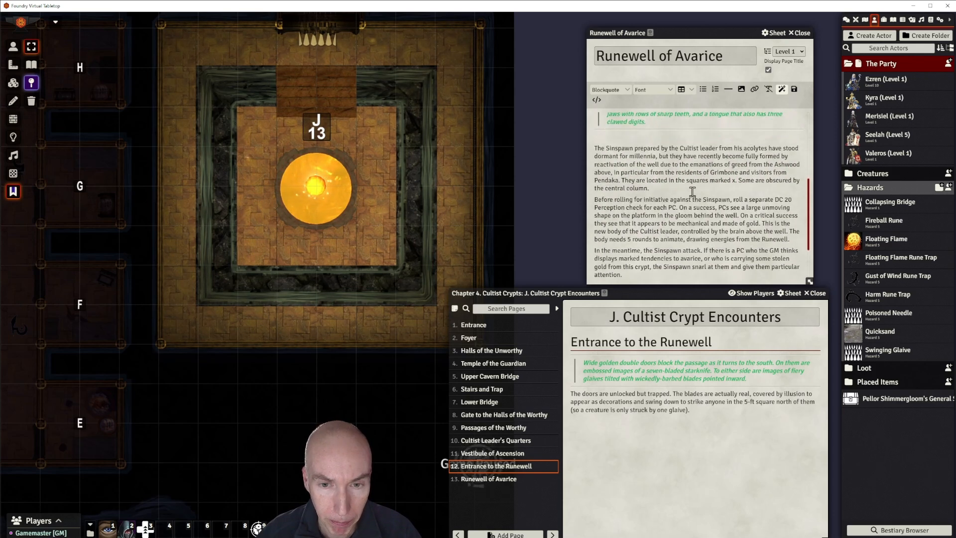
pyautogui.scroll(2, 692, 192)
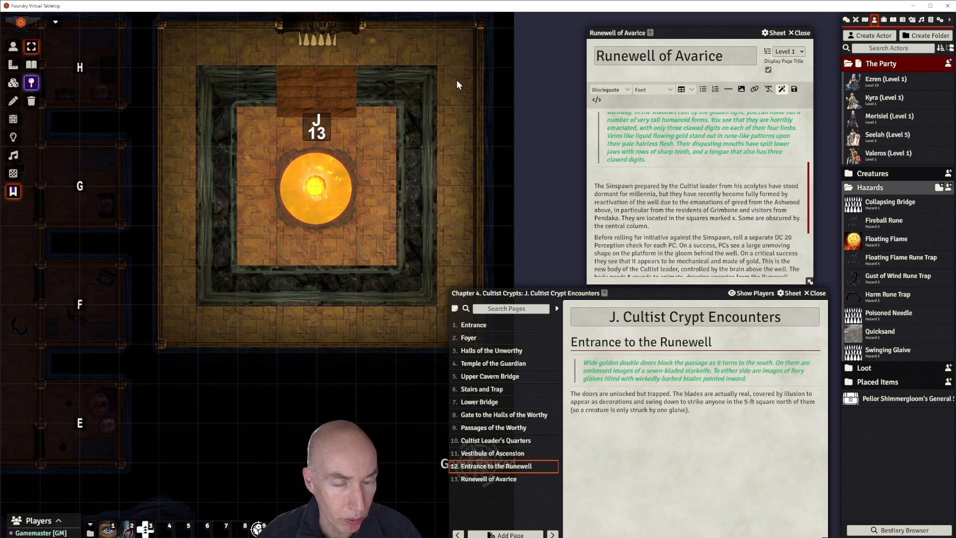
pyautogui.scroll(2, 405, 141)
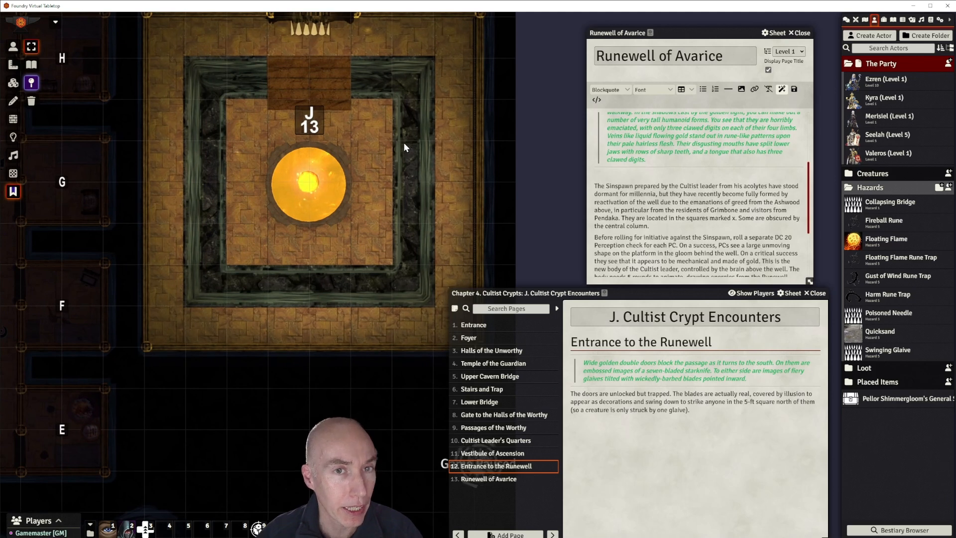
pyautogui.scroll(2, 404, 143)
pyautogui.scroll(-2, 405, 143)
pyautogui.scroll(-2, 404, 143)
pyautogui.scroll(2, 403, 142)
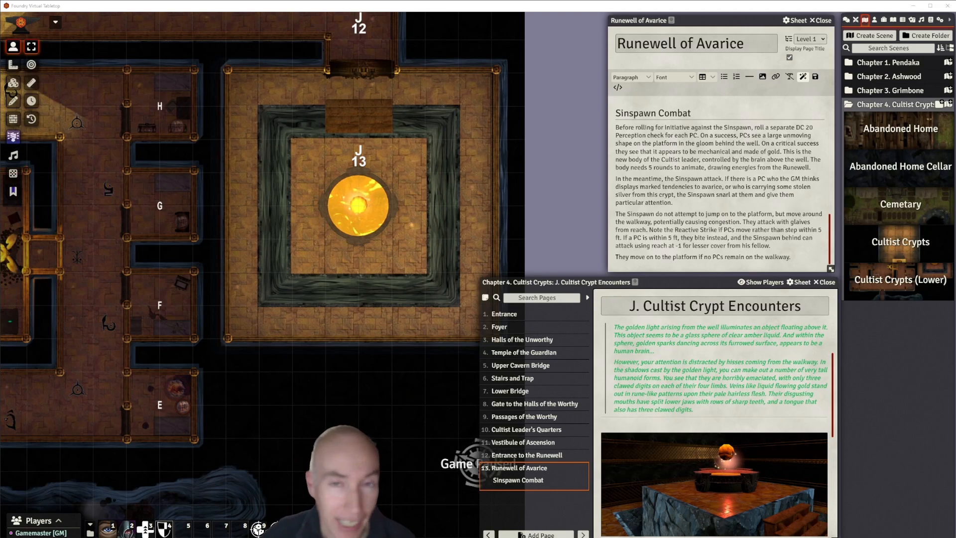
# Examine the lit lower crypt map from the J11 vestibule through the J12 entrance to the J13 Runewell chamber.
pyautogui.scroll(-3, 468, 137)
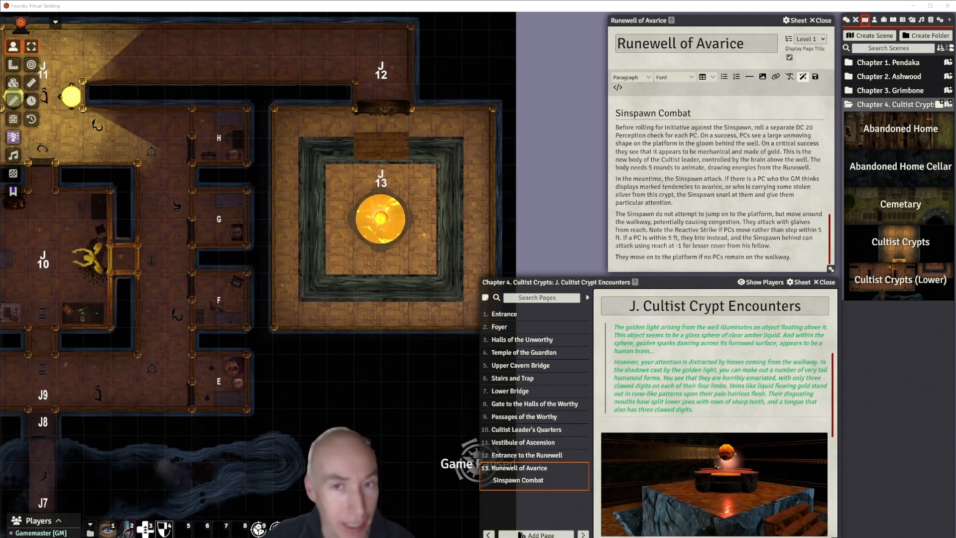
pyautogui.scroll(-3, 468, 136)
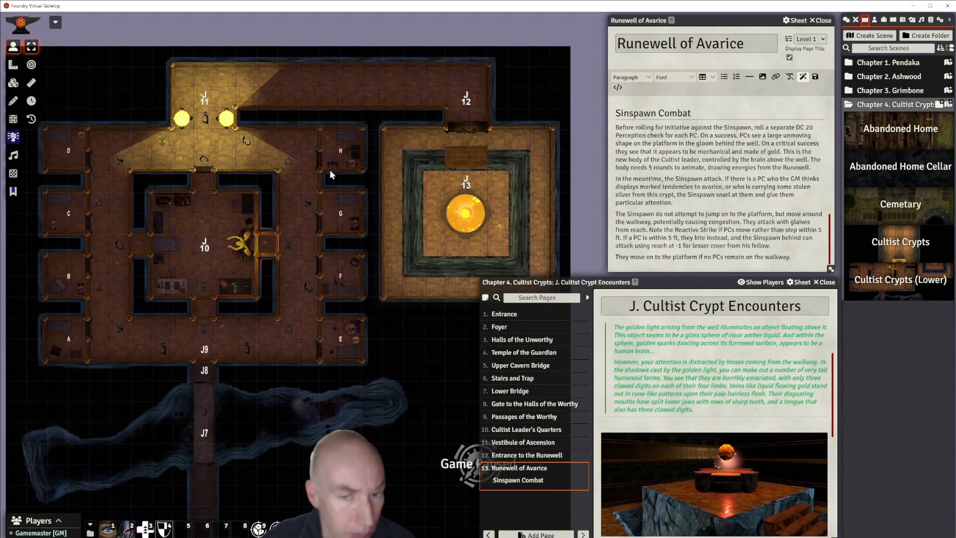
pyautogui.scroll(3, 451, 149)
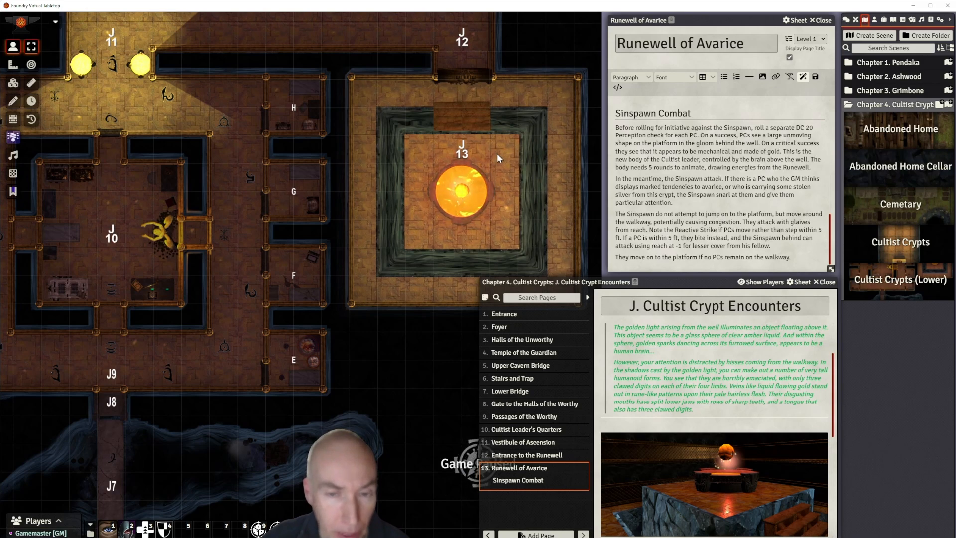
pyautogui.scroll(-1, 541, 142)
pyautogui.scroll(1, 540, 139)
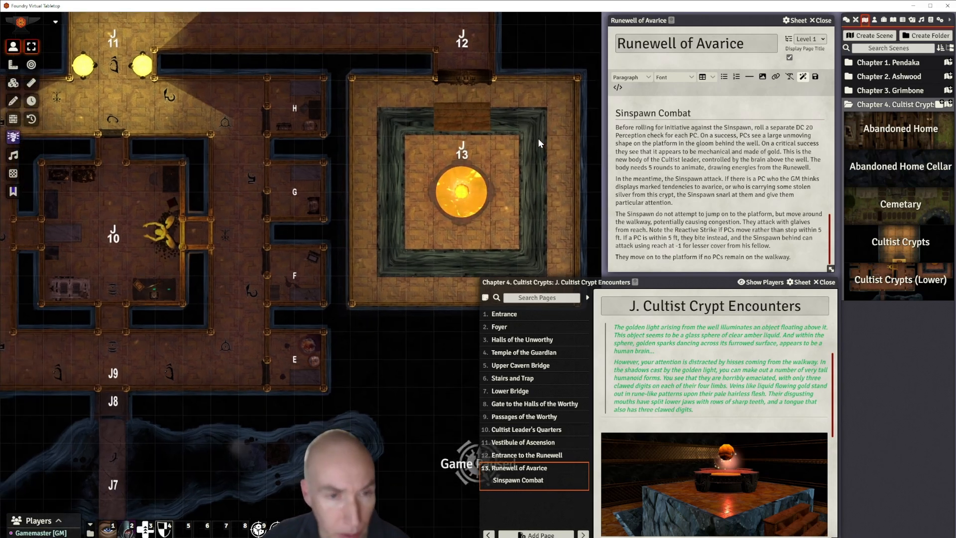
pyautogui.moveTo(550, 126); pyautogui.dragTo(548, 115)
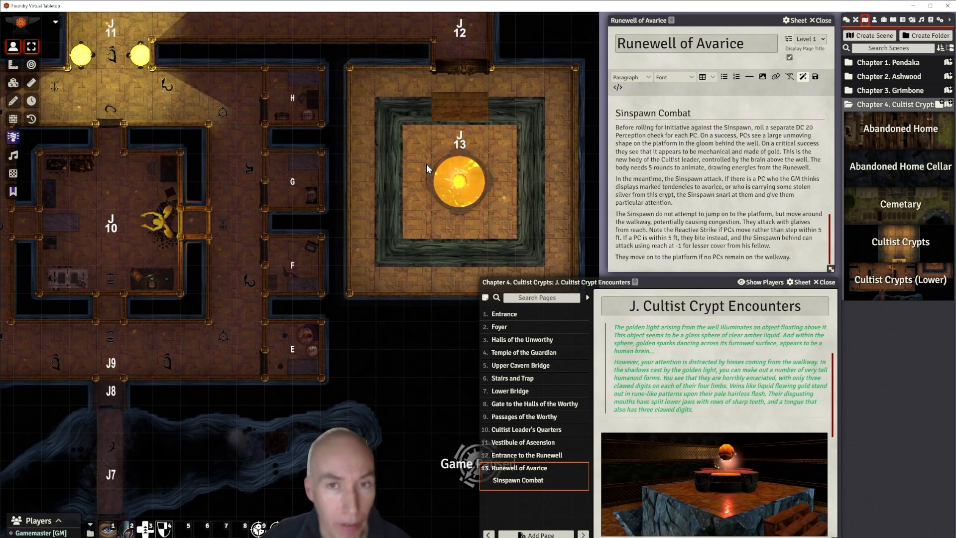
pyautogui.scroll(-2, 428, 128)
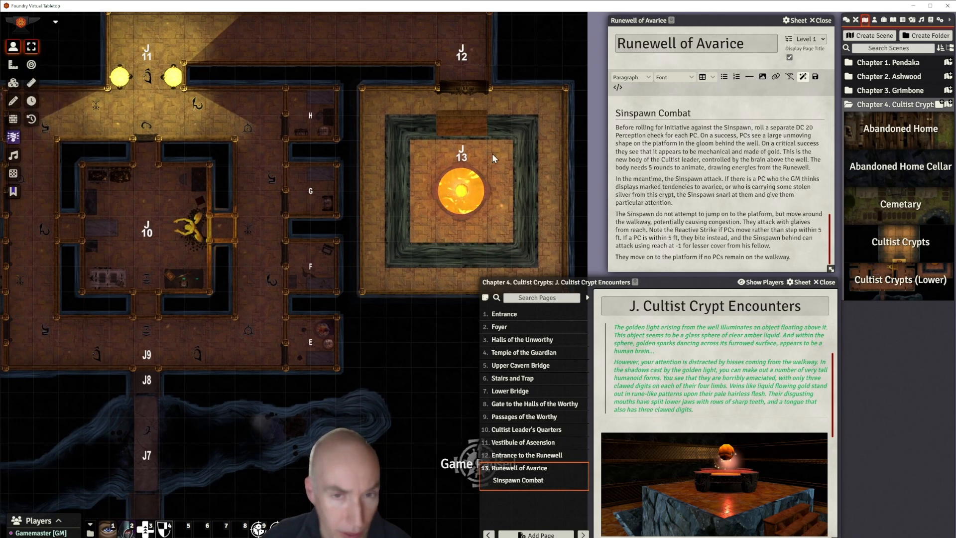
pyautogui.scroll(-2, 480, 148)
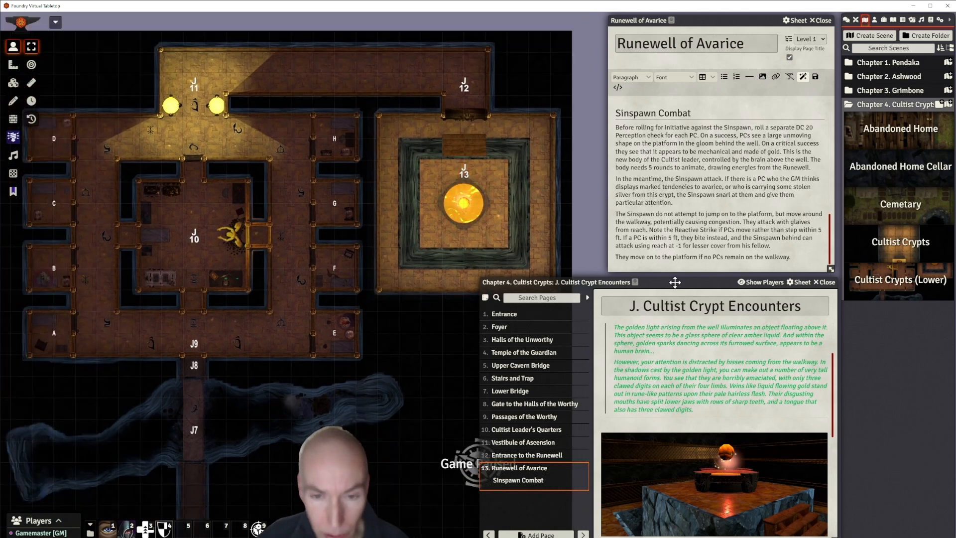
# Open the Entrance to the Runewell journal page and view its golden door illustration at full size.
pyautogui.moveTo(675, 282); pyautogui.dragTo(673, 275)
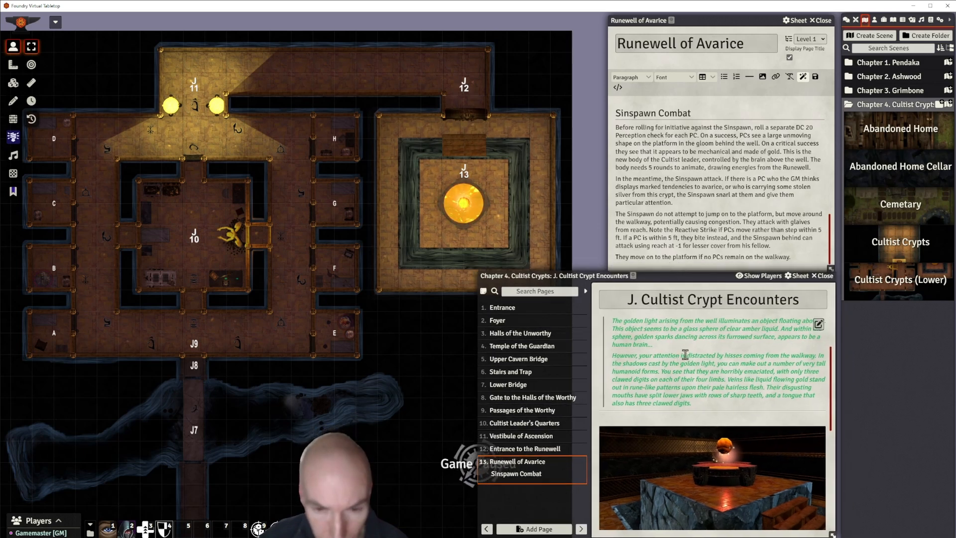
pyautogui.scroll(1, 686, 355)
pyautogui.click(532, 451)
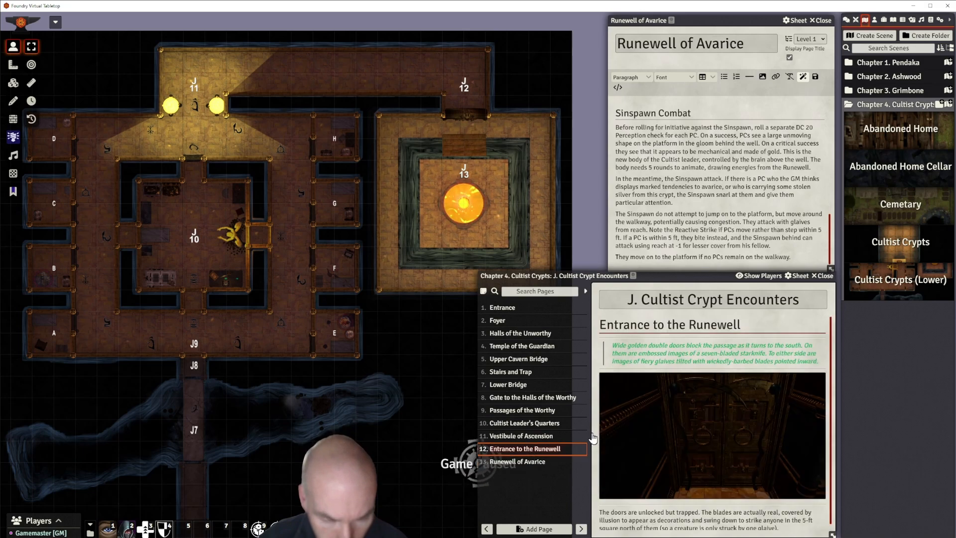
pyautogui.click(705, 429)
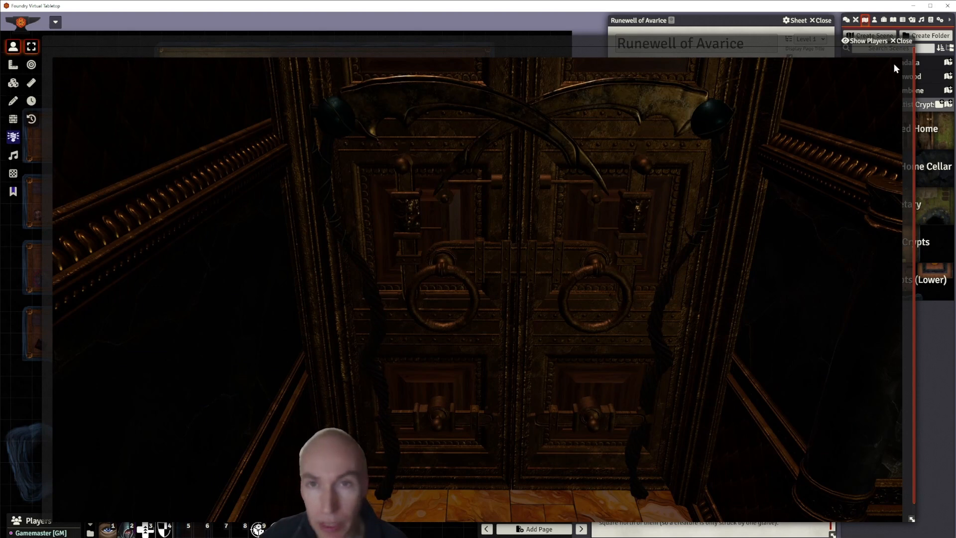
pyautogui.click(902, 42)
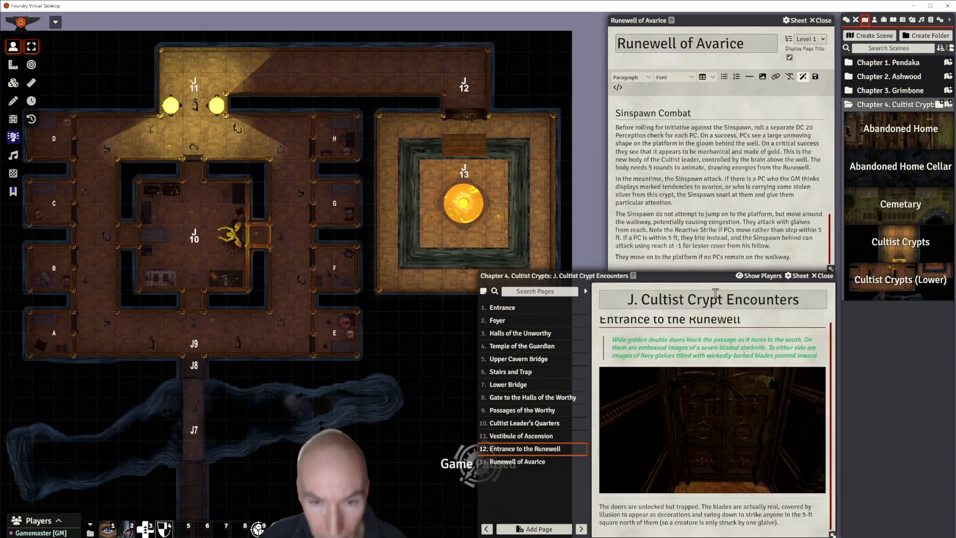
# Return to the Runewell of Avarice page and look over its illustration, read-aloud text and Sinspawn of Greed actor link.
pyautogui.moveTo(711, 279); pyautogui.dragTo(709, 279)
pyautogui.scroll(-3, 670, 406)
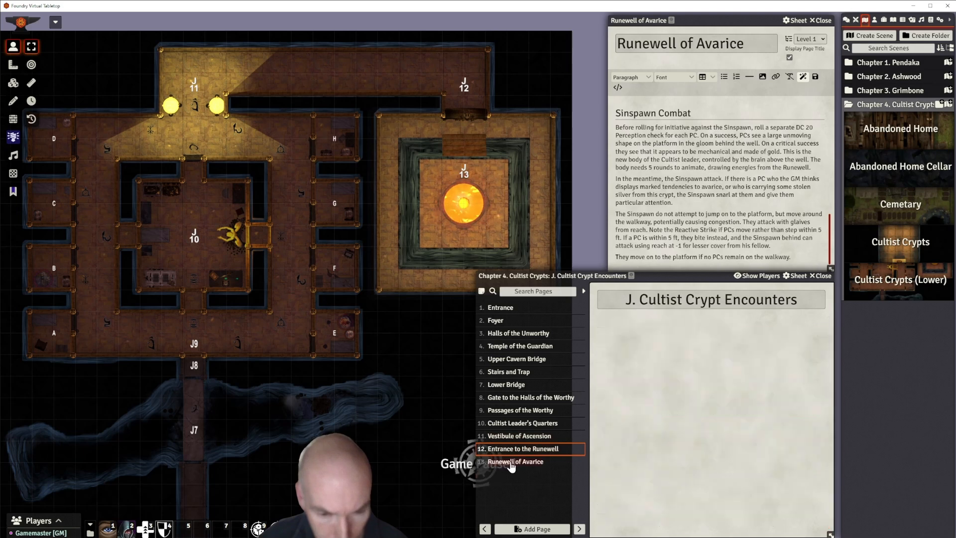
pyautogui.scroll(-3, 720, 383)
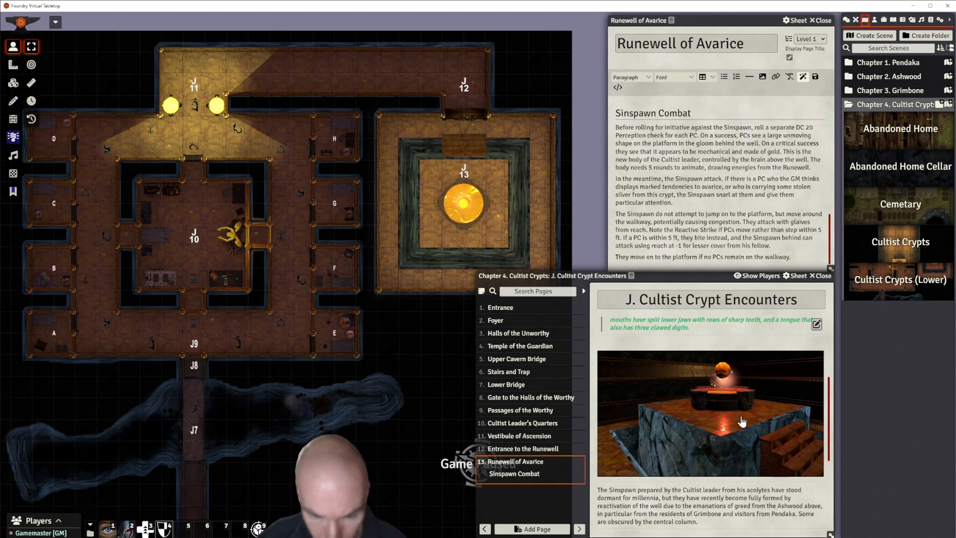
pyautogui.scroll(-4, 742, 421)
pyautogui.scroll(5, 752, 404)
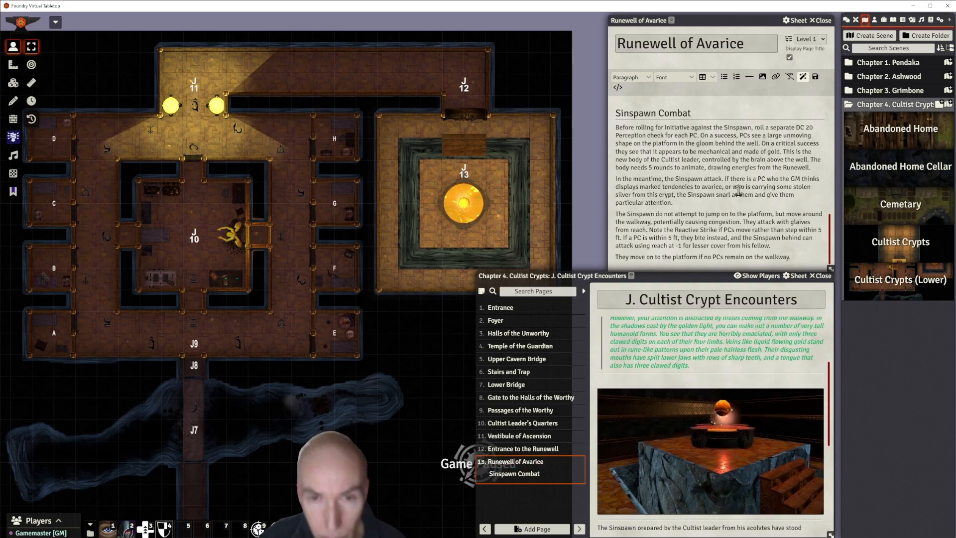
pyautogui.scroll(6, 739, 191)
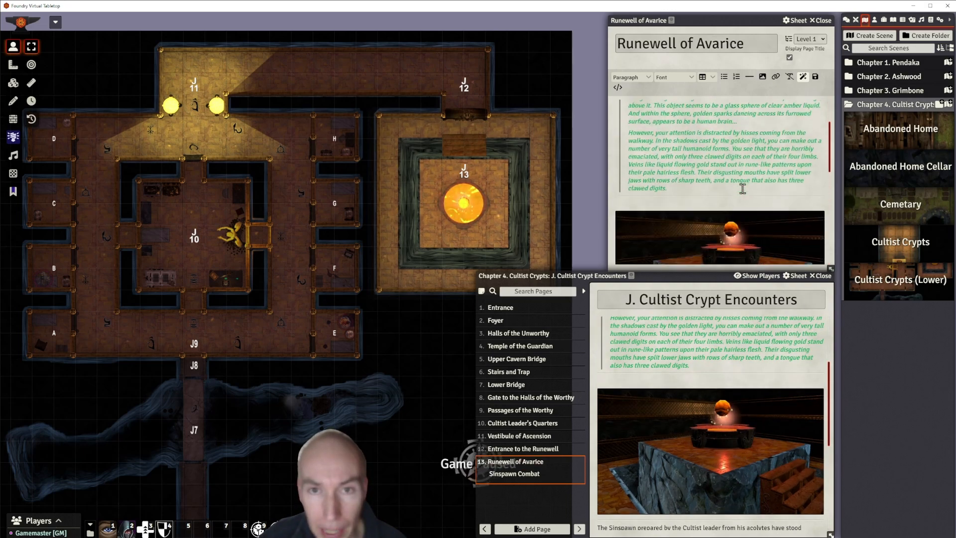
pyautogui.scroll(-5, 742, 189)
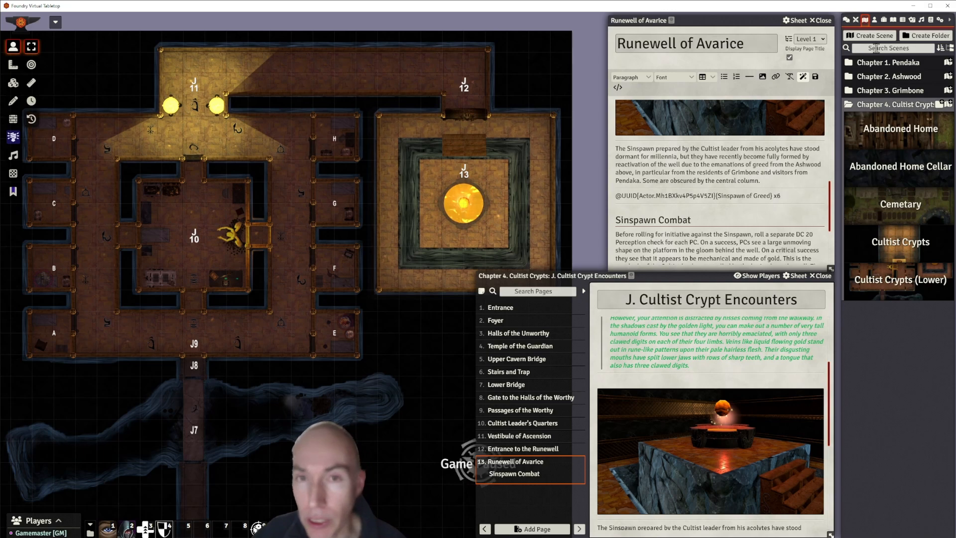
# Find the Sinspawn of Greed in the actor list and open its sheet beside the journal windows.
pyautogui.click(875, 20)
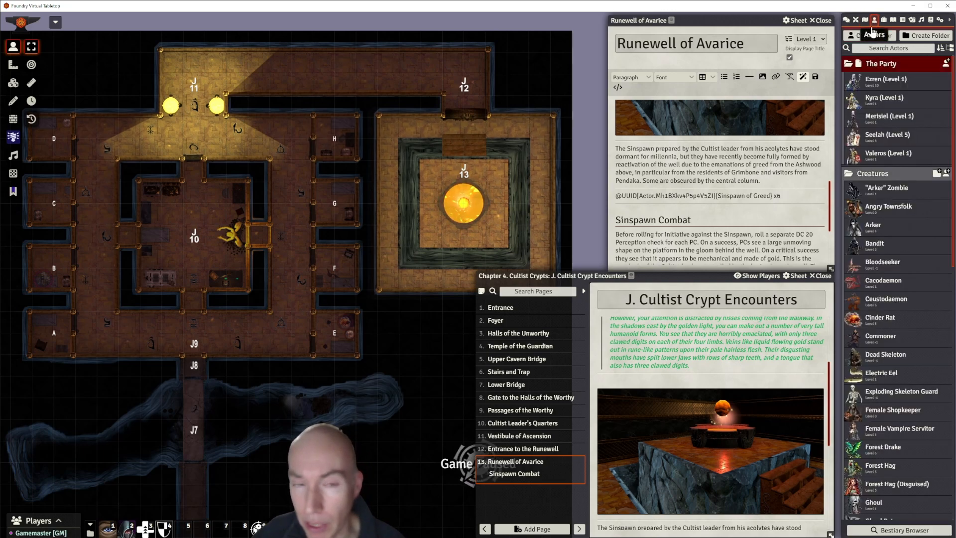
pyautogui.scroll(-6, 858, 319)
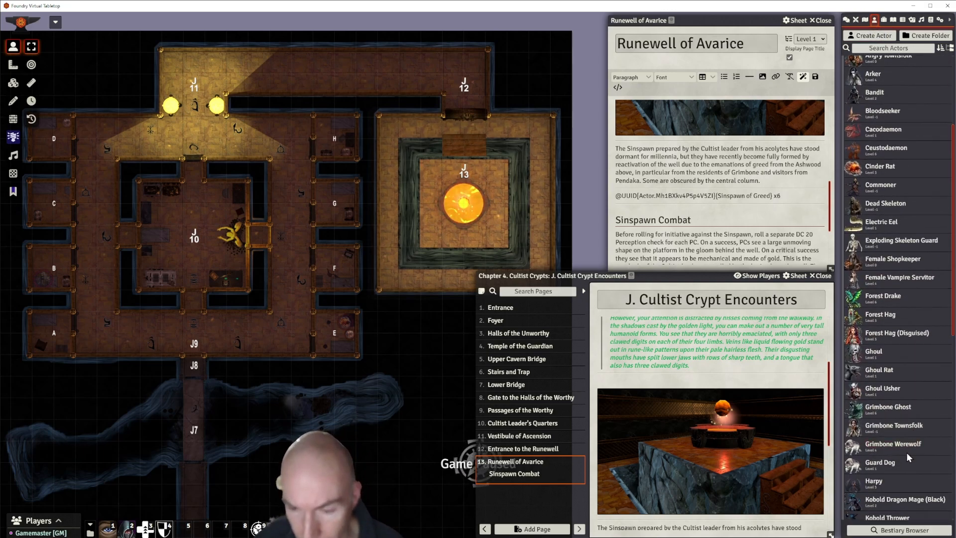
pyautogui.scroll(-4, 908, 455)
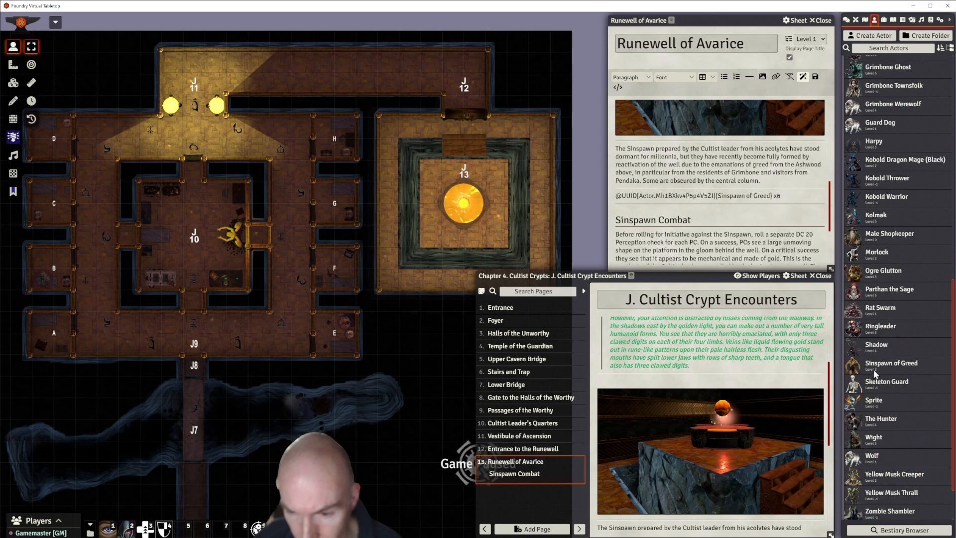
pyautogui.click(887, 366)
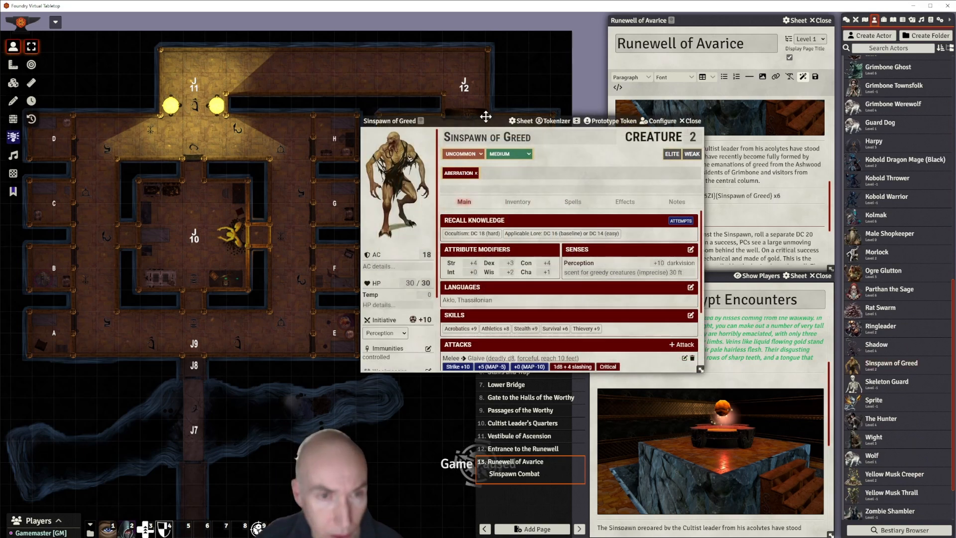
pyautogui.moveTo(481, 121); pyautogui.dragTo(359, 56)
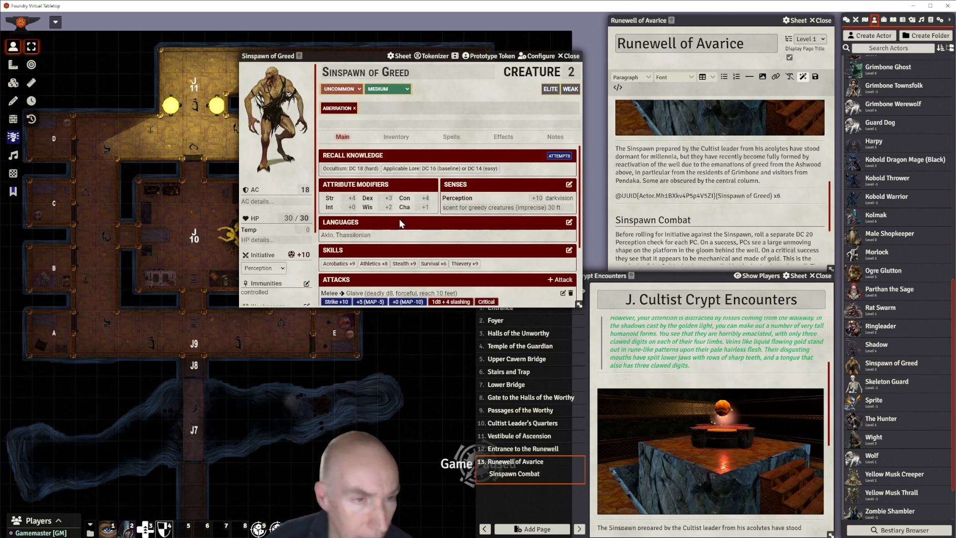
# Examine the Sinspawn of Greed's attacks, Reactive Strike and expanded Sinful Bite description, and close its sheet.
pyautogui.scroll(-2, 401, 225)
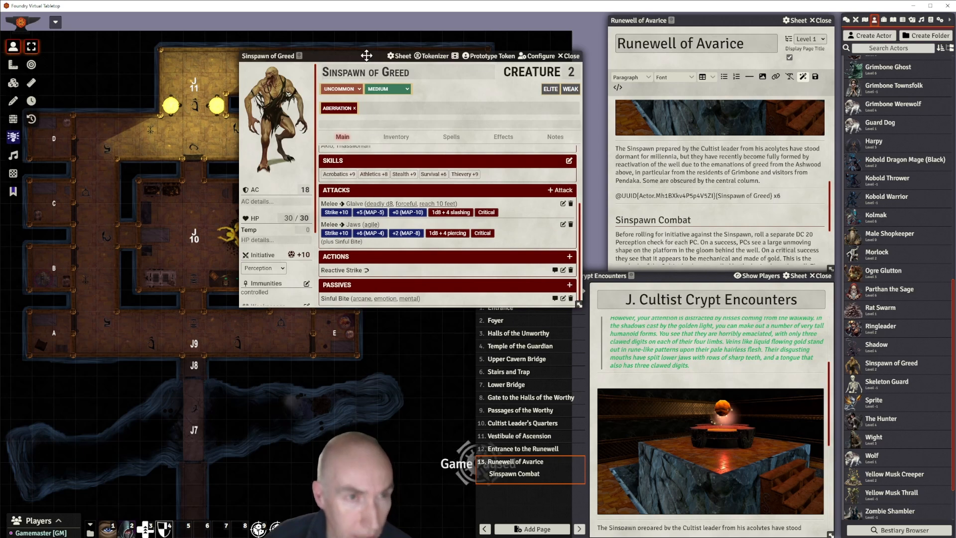
pyautogui.moveTo(367, 54); pyautogui.dragTo(348, 25)
pyautogui.click(341, 272)
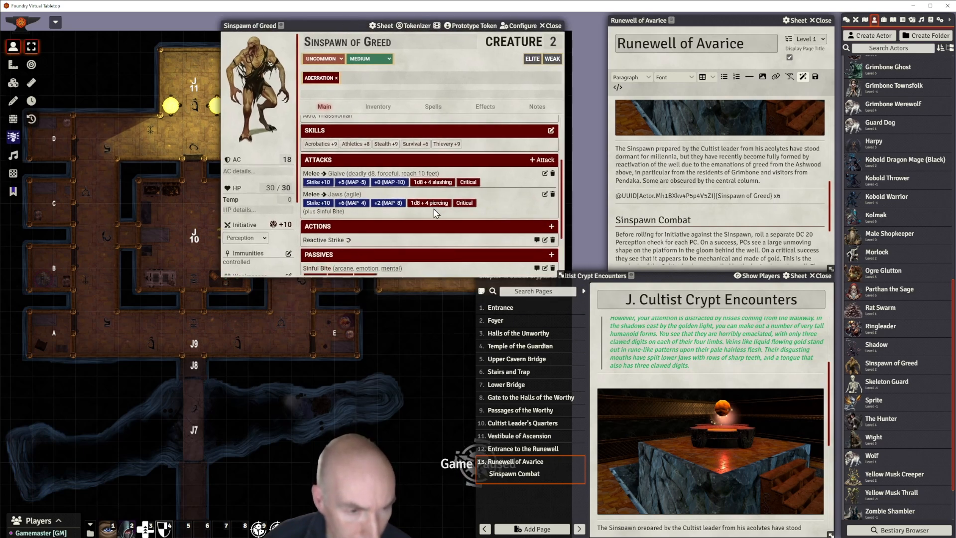
pyautogui.scroll(-2, 436, 213)
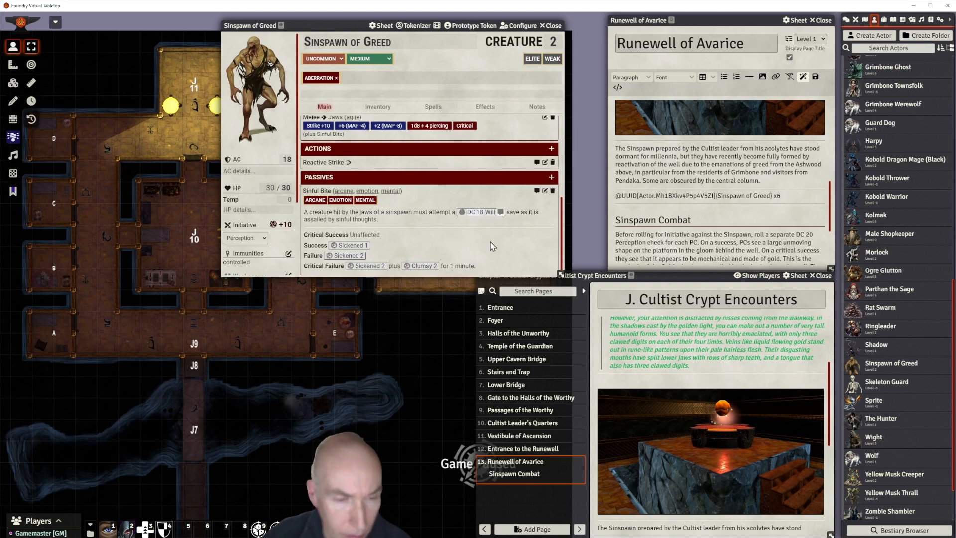
pyautogui.scroll(5, 493, 246)
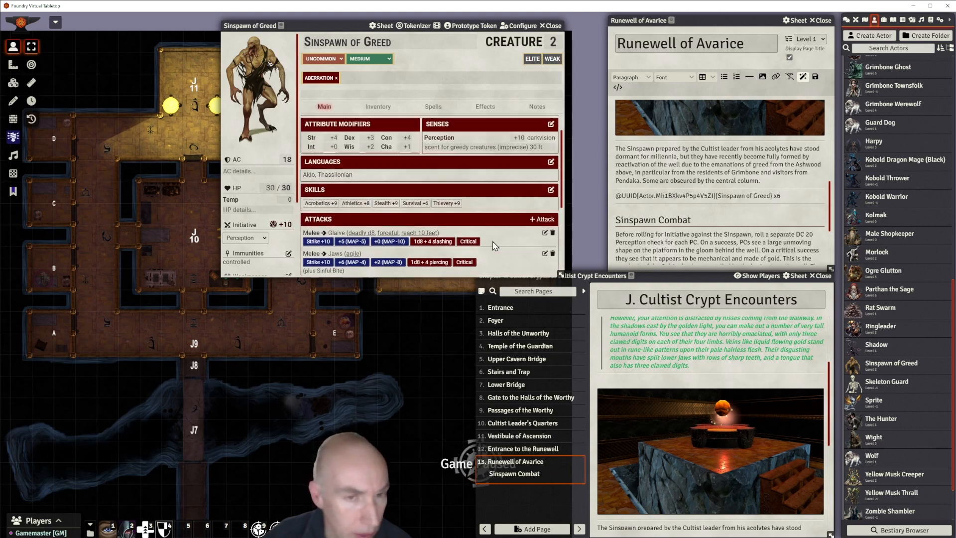
pyautogui.moveTo(353, 26); pyautogui.dragTo(367, 35)
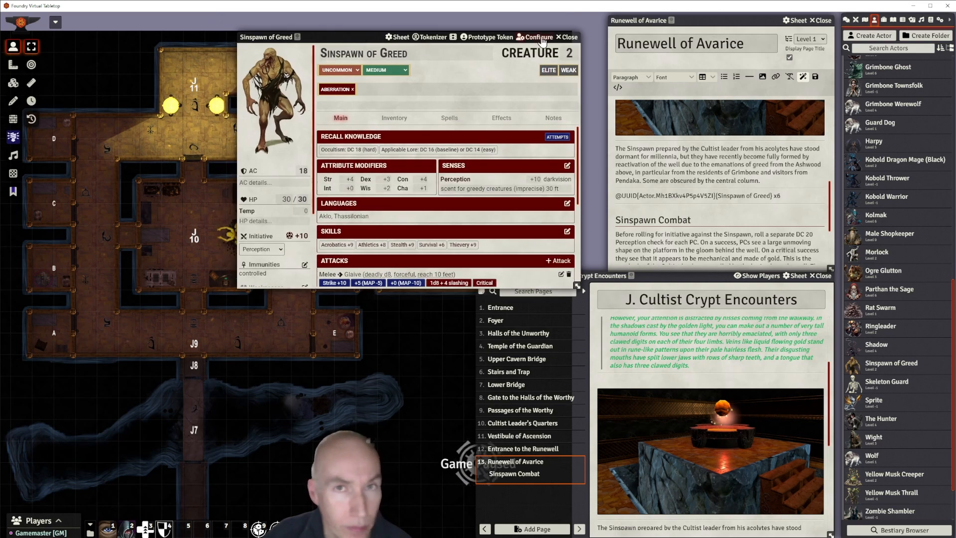
pyautogui.click(566, 36)
# Read through the Sinspawn Combat section and try the Effect: Cover macro.
pyautogui.scroll(-2, 743, 159)
pyautogui.scroll(-1, 743, 159)
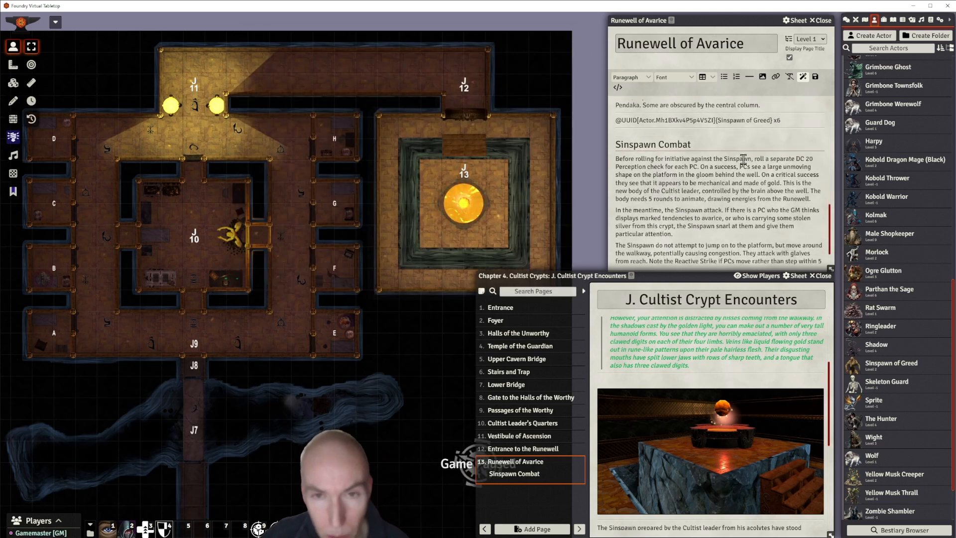
pyautogui.scroll(-3, 741, 162)
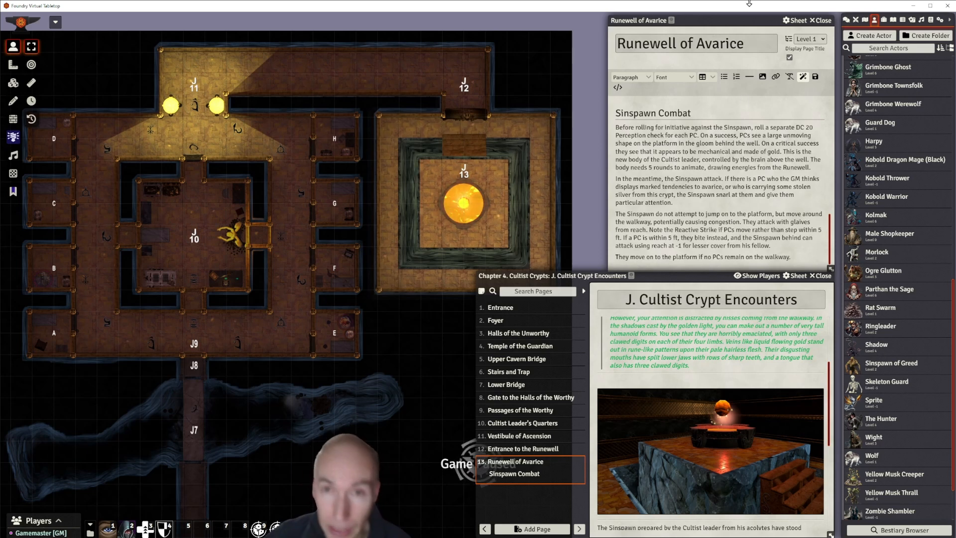
pyautogui.click(165, 528)
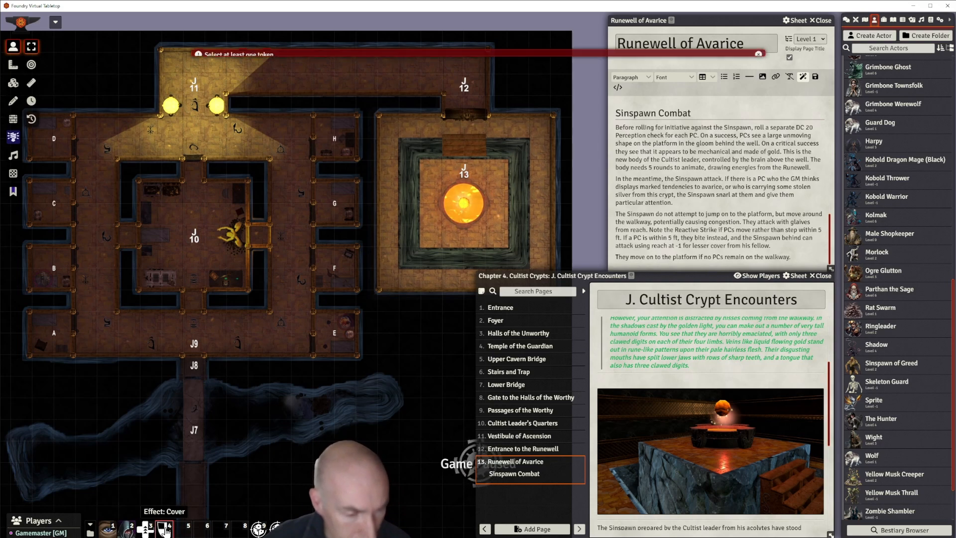
# Place six Sinspawn of Greed tokens around the J13 walkway: both upper corners, one on each side and two along the lower edge.
pyautogui.scroll(4, 503, 145)
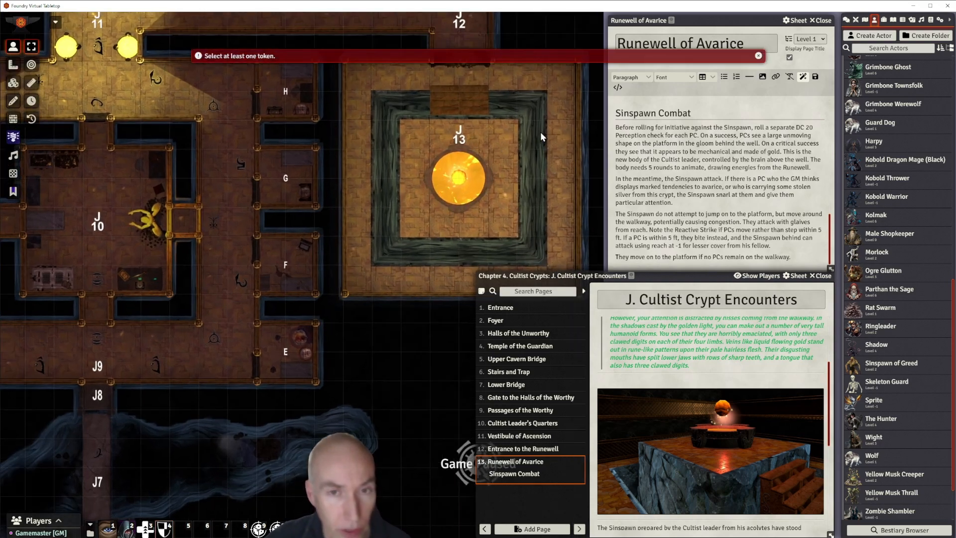
pyautogui.scroll(2, 507, 180)
pyautogui.moveTo(525, 164); pyautogui.dragTo(488, 191)
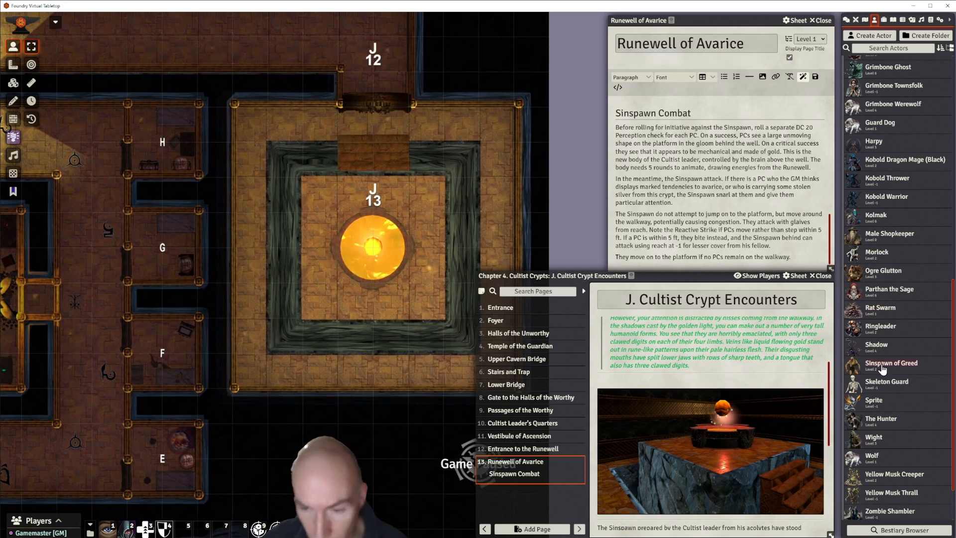
pyautogui.moveTo(882, 365); pyautogui.dragTo(287, 123)
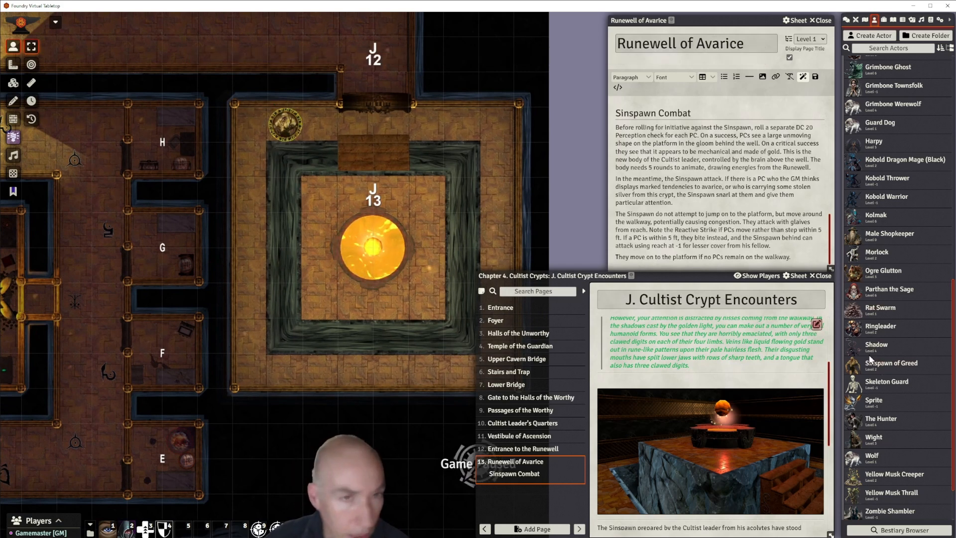
pyautogui.moveTo(784, 327); pyautogui.dragTo(493, 124)
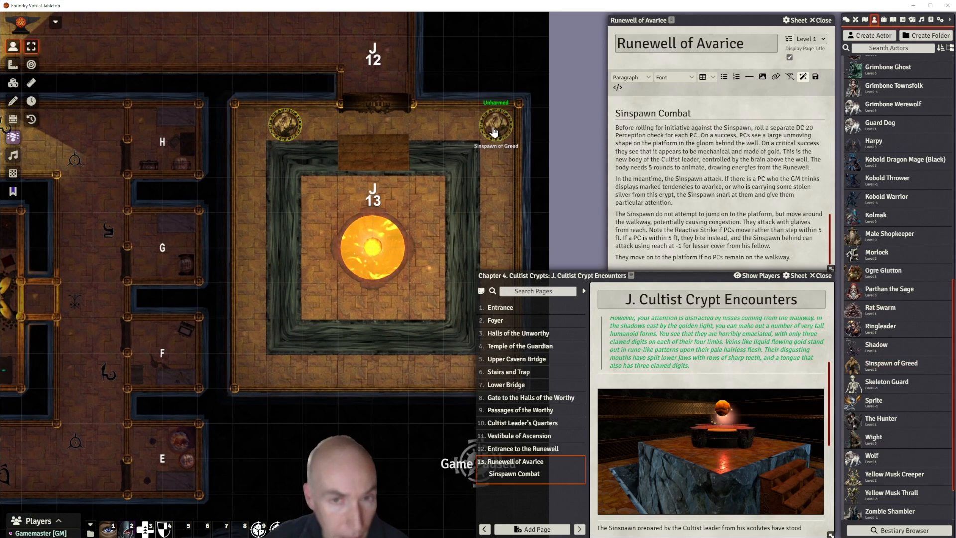
pyautogui.moveTo(488, 218); pyautogui.dragTo(450, 156)
pyautogui.moveTo(881, 365); pyautogui.dragTo(459, 204)
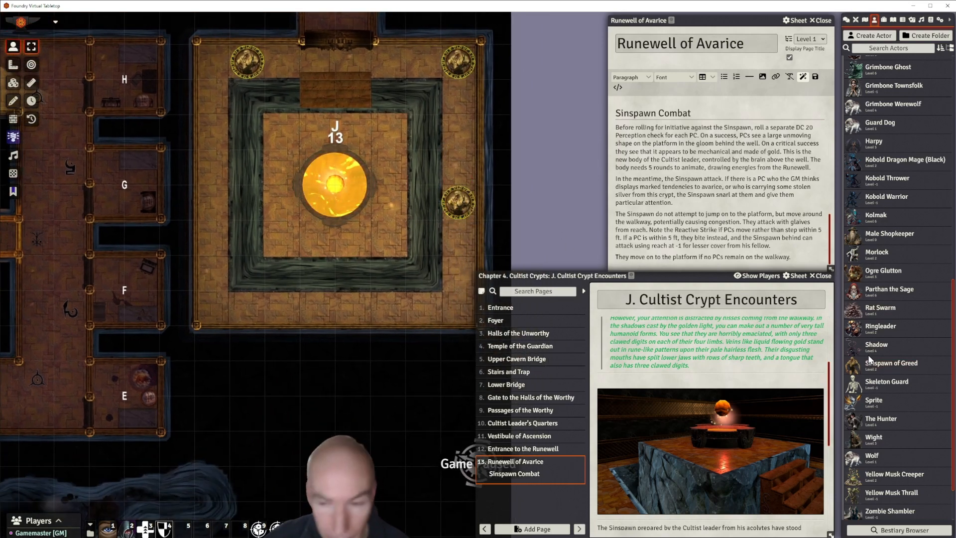
pyautogui.scroll(3, 773, 331)
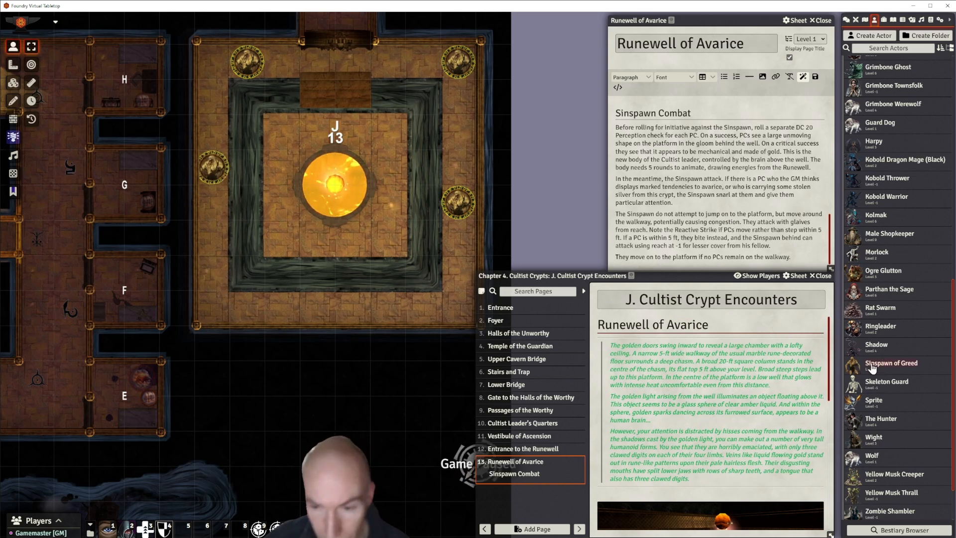
pyautogui.moveTo(871, 365); pyautogui.dragTo(314, 307)
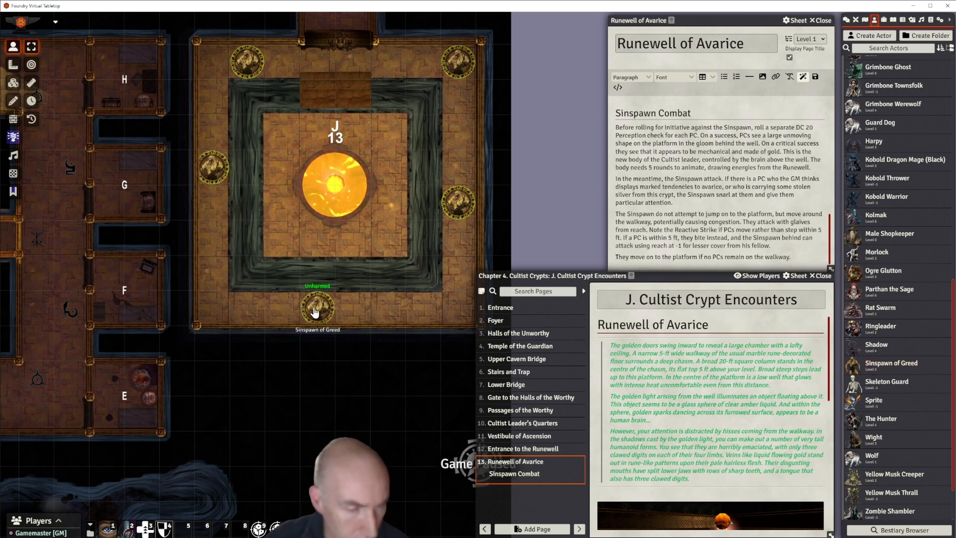
pyautogui.moveTo(870, 362); pyautogui.dragTo(389, 307)
# Apply Effect: Cover at the Lesser level to the Sinspawn of Greed in the upper-right corner of J13.
pyautogui.moveTo(397, 154); pyautogui.dragTo(346, 221)
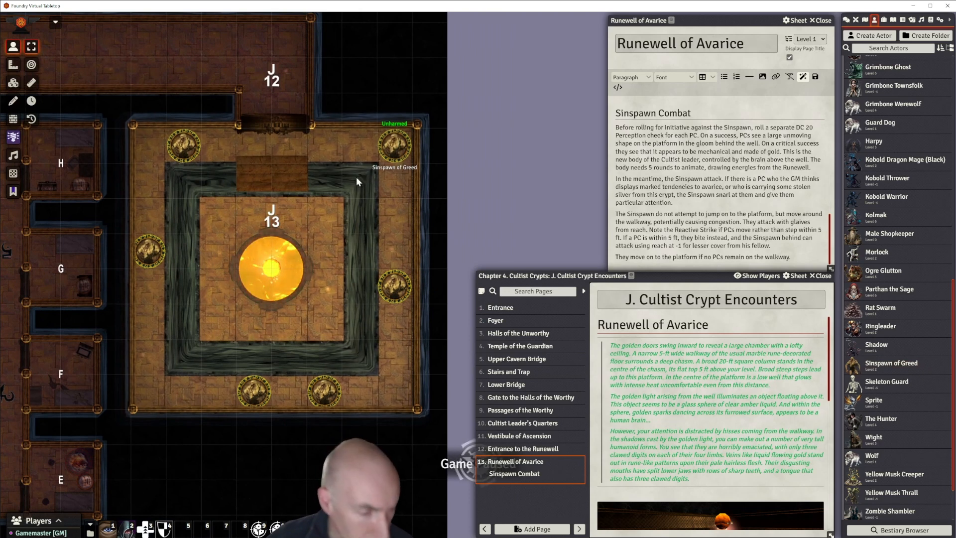
pyautogui.click(164, 529)
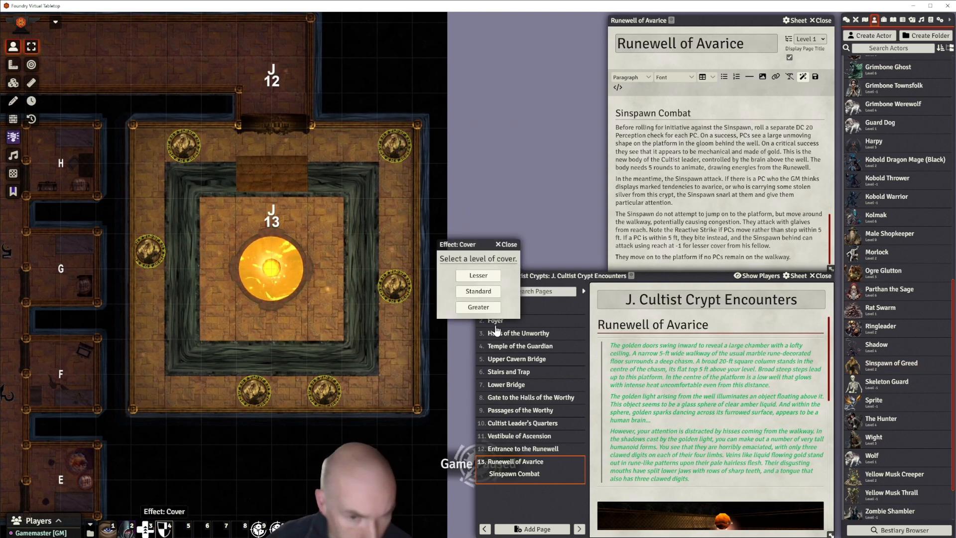
pyautogui.click(479, 276)
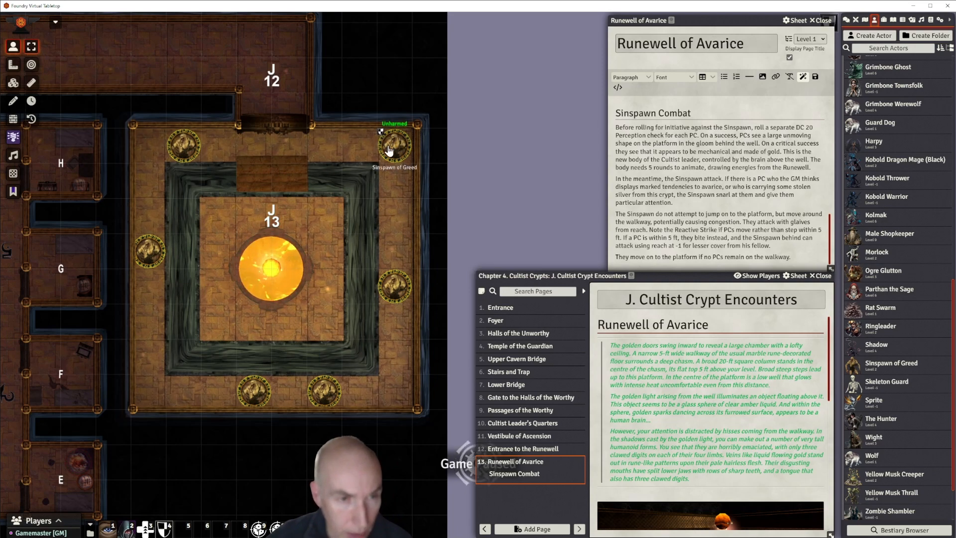
# Move the Runewell of Avarice window aside to expose the Cover (Lesser) effect, and remove it from the upper-right Sinspawn.
pyautogui.scroll(4, 391, 150)
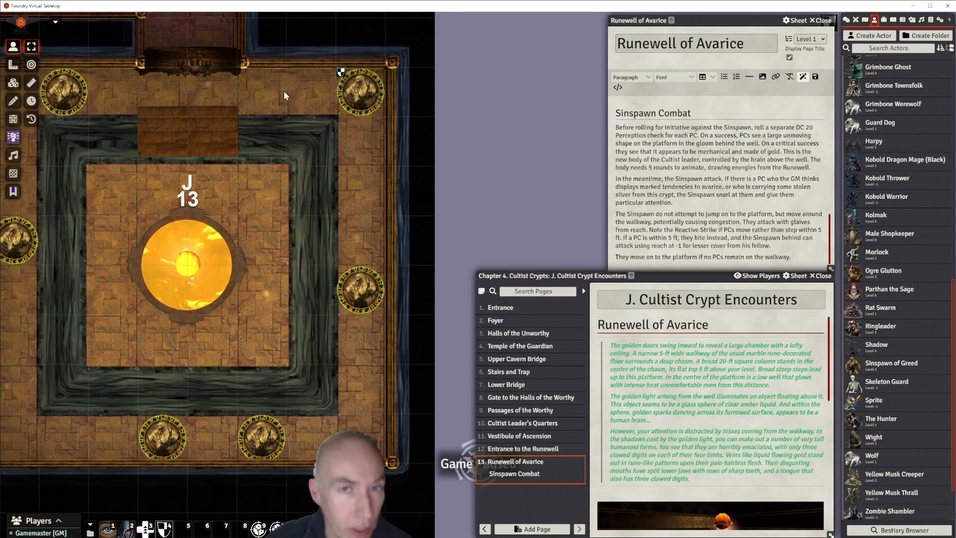
pyautogui.moveTo(356, 137); pyautogui.dragTo(408, 185)
pyautogui.rightClick(411, 138)
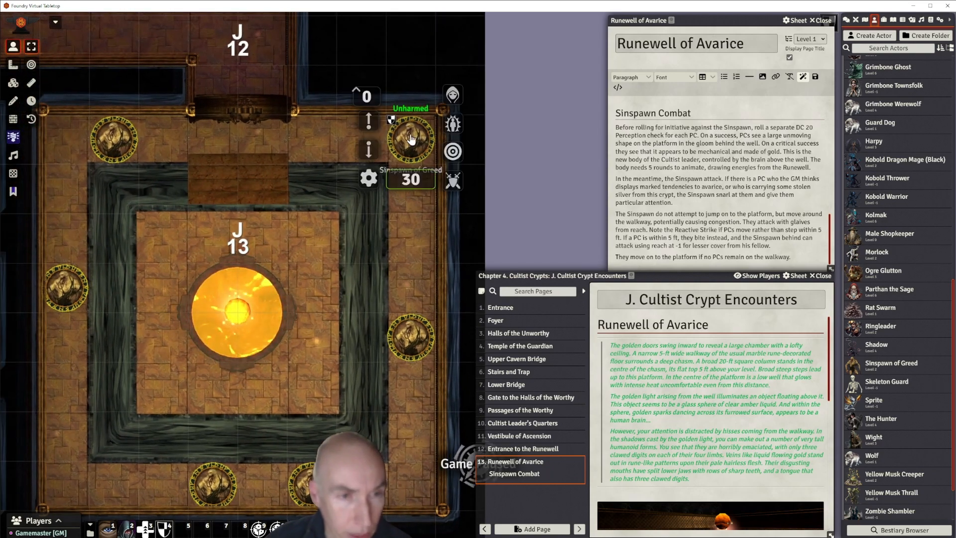
pyautogui.rightClick(411, 136)
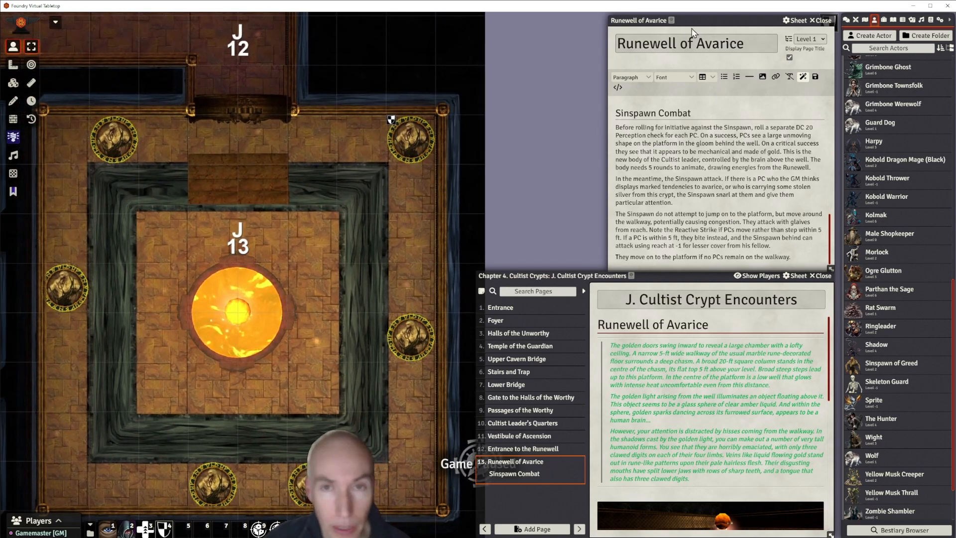
pyautogui.moveTo(711, 22); pyautogui.dragTo(681, 21)
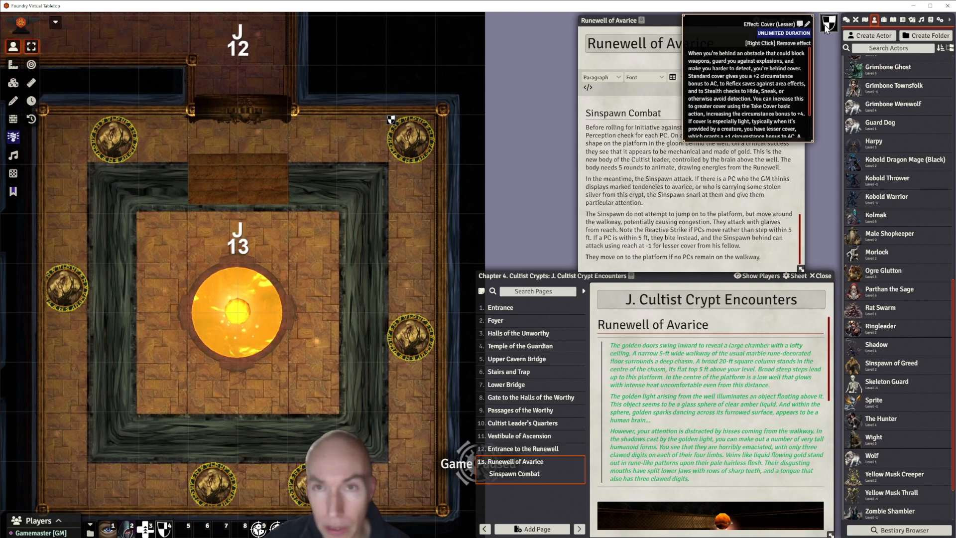
# Toggle the visibility state of all six Sinspawn of Greed tokens around J13 so they are hidden from players.
pyautogui.scroll(-4, 473, 172)
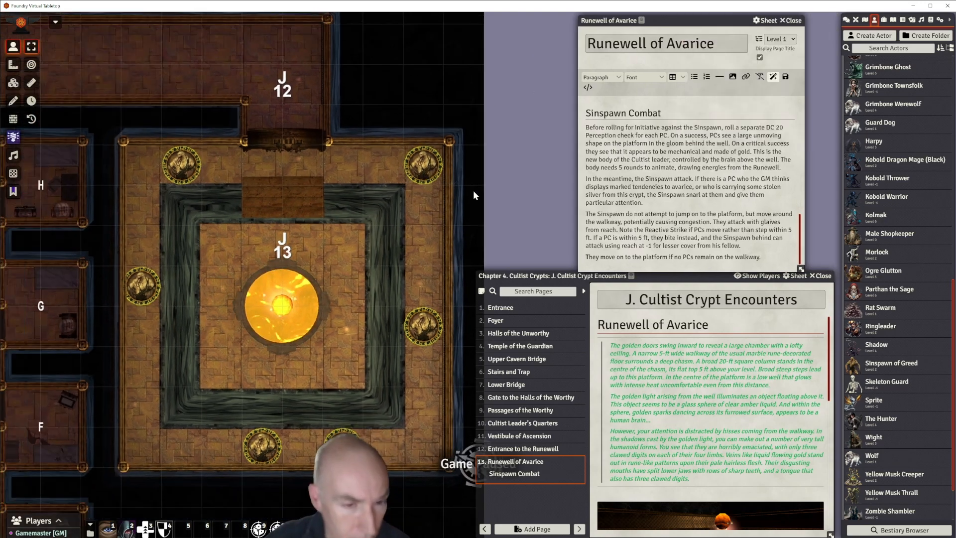
pyautogui.moveTo(516, 199); pyautogui.dragTo(531, 163)
pyautogui.rightClick(432, 130)
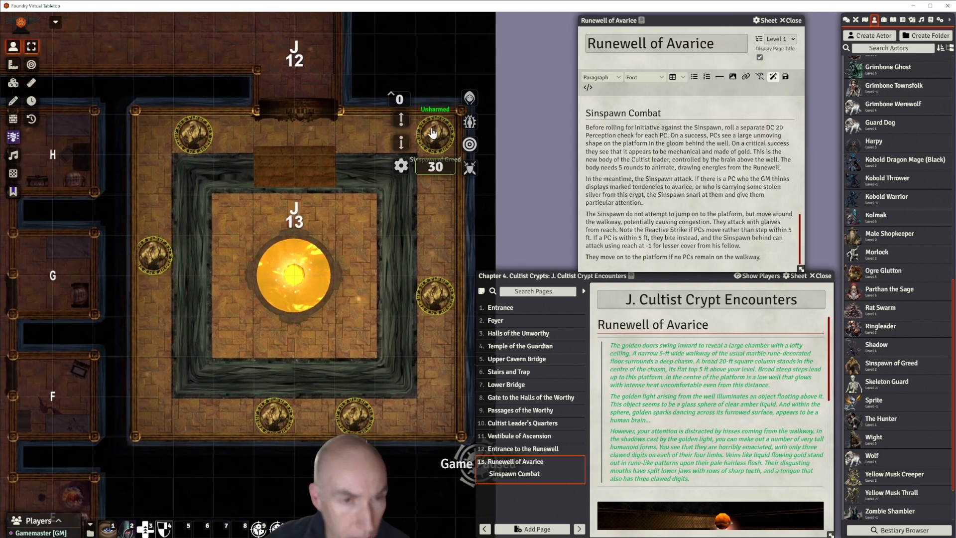
pyautogui.click(471, 99)
pyautogui.rightClick(181, 137)
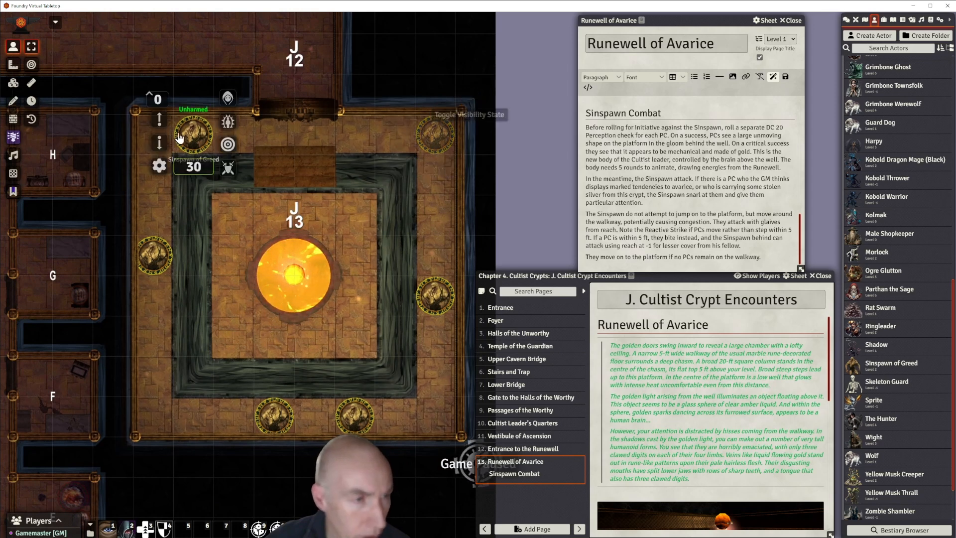
pyautogui.click(228, 98)
pyautogui.rightClick(149, 257)
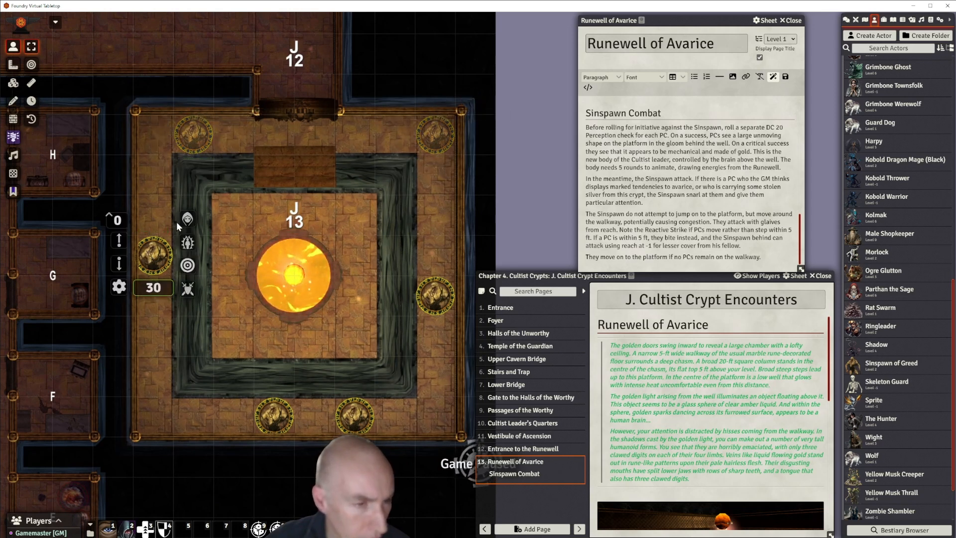
pyautogui.click(188, 219)
pyautogui.rightClick(280, 414)
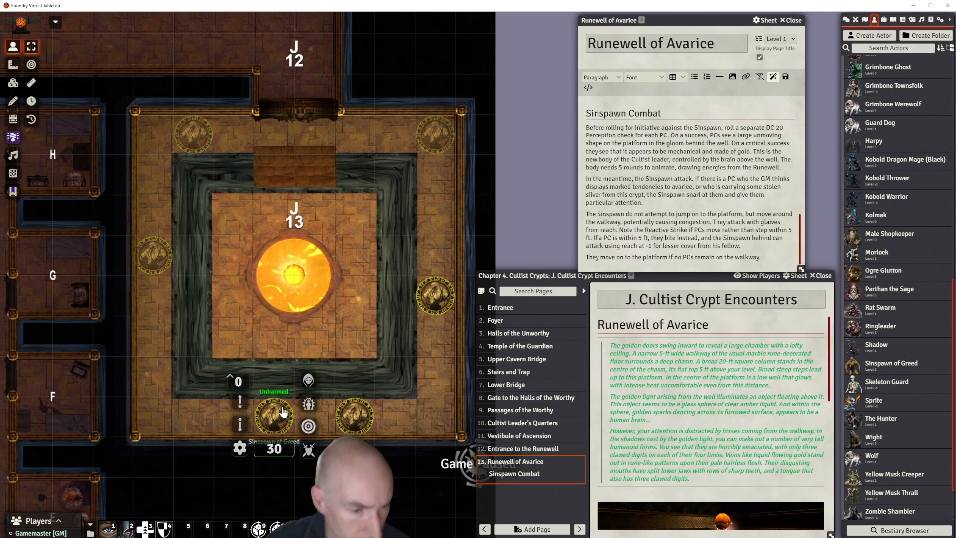
pyautogui.click(309, 380)
pyautogui.rightClick(355, 416)
pyautogui.click(390, 382)
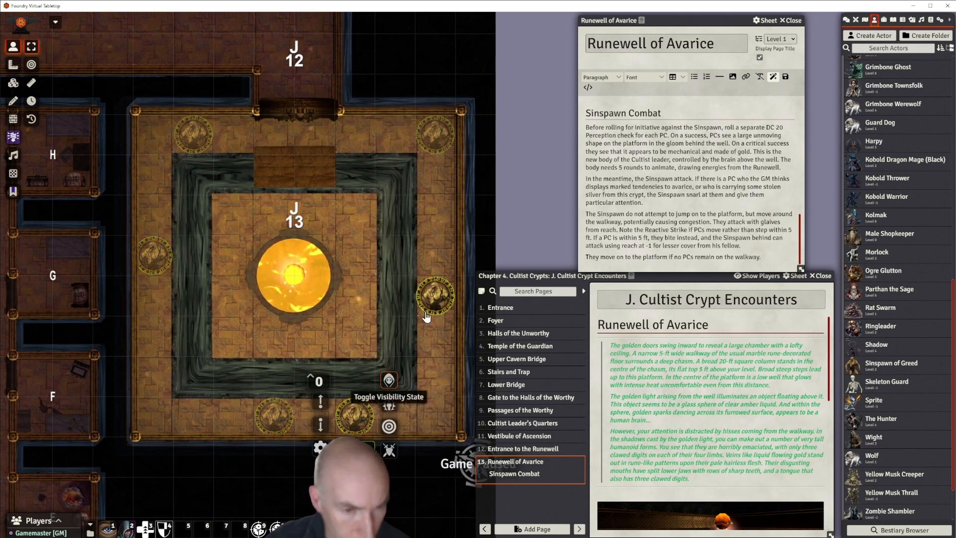
pyautogui.rightClick(435, 296)
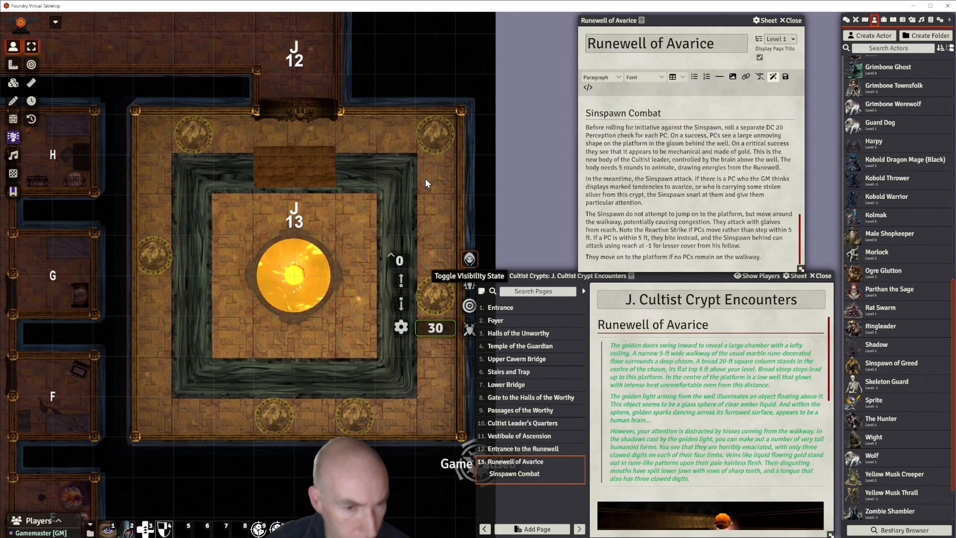
pyautogui.scroll(-2, 425, 179)
pyautogui.scroll(1, 425, 183)
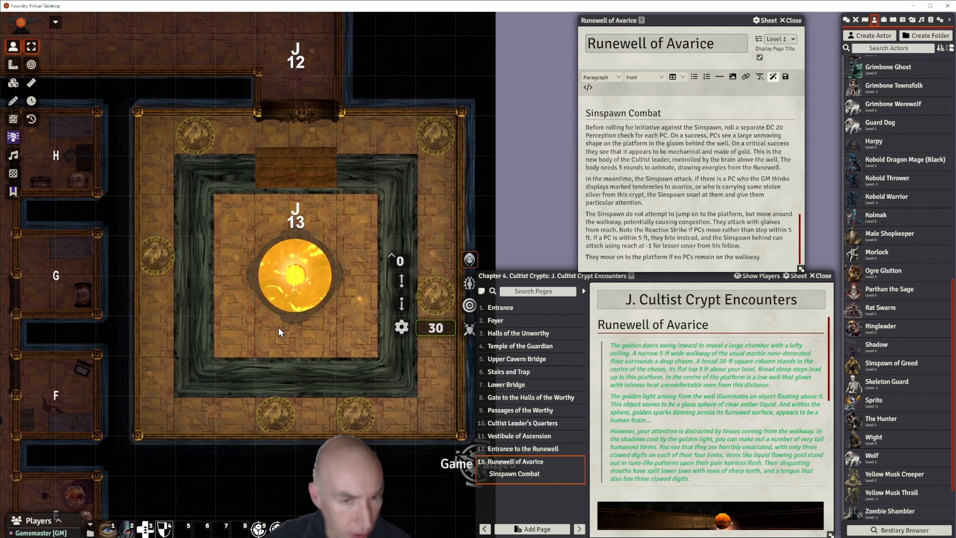
pyautogui.scroll(2, 283, 338)
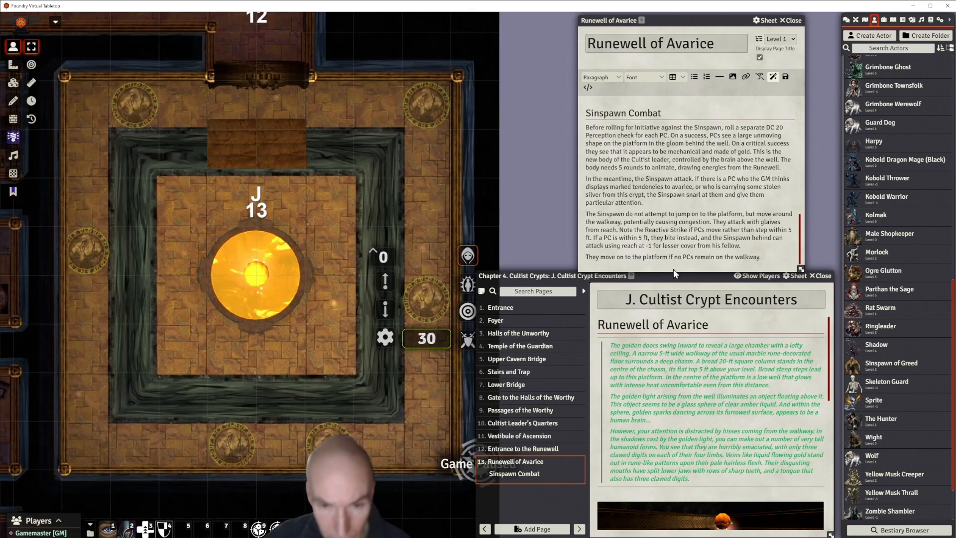
pyautogui.moveTo(675, 274); pyautogui.dragTo(687, 275)
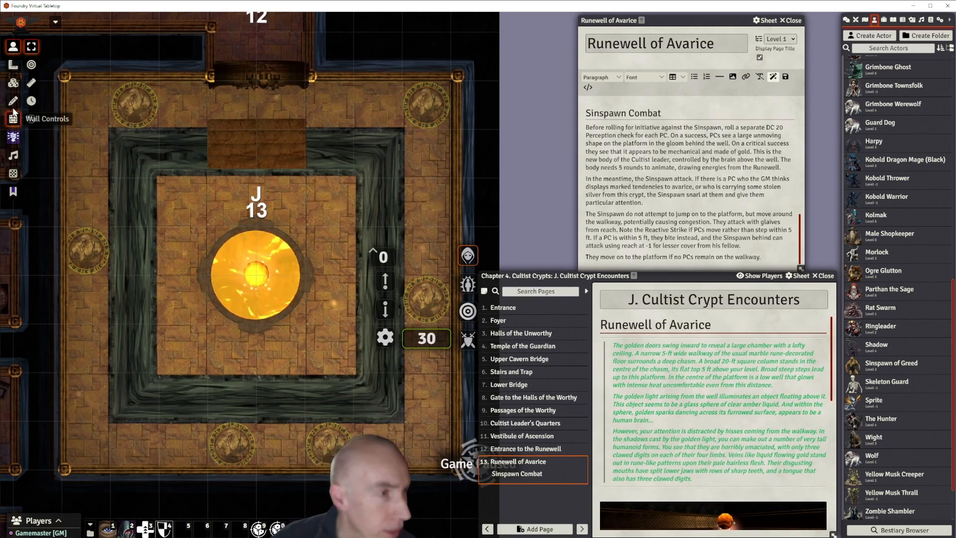
# Open the tile image browser, set it clear of the room, and check the module's tiles folder for artwork.
pyautogui.click(14, 84)
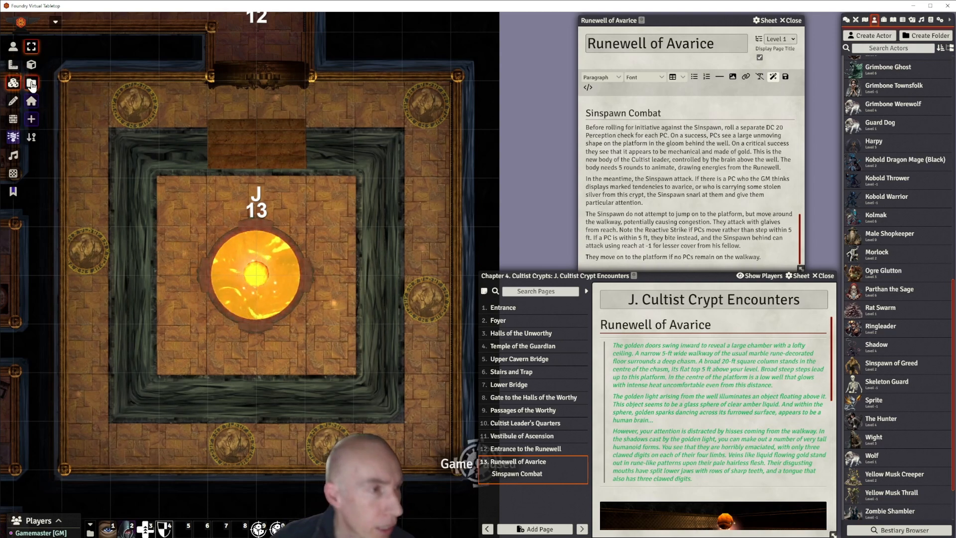
pyautogui.click(31, 85)
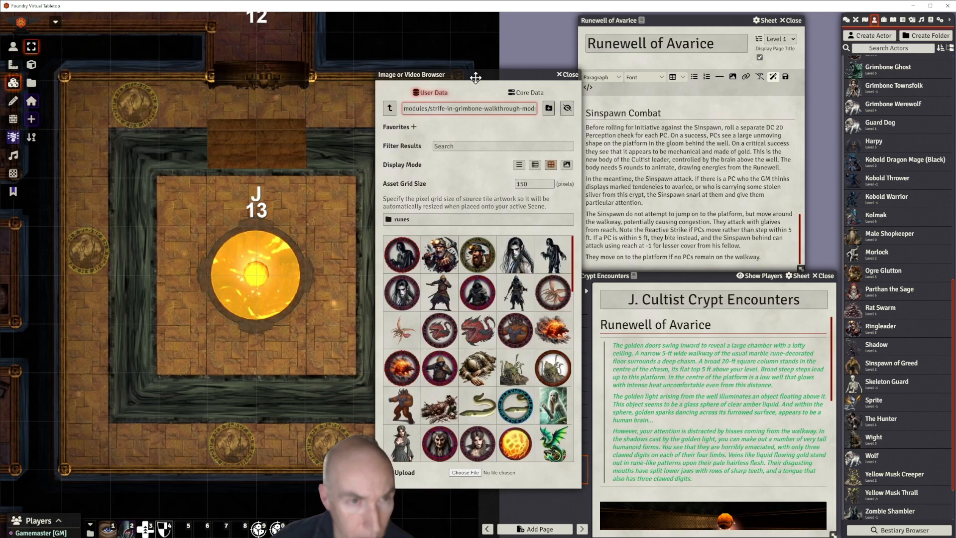
pyautogui.moveTo(476, 77); pyautogui.dragTo(151, 50)
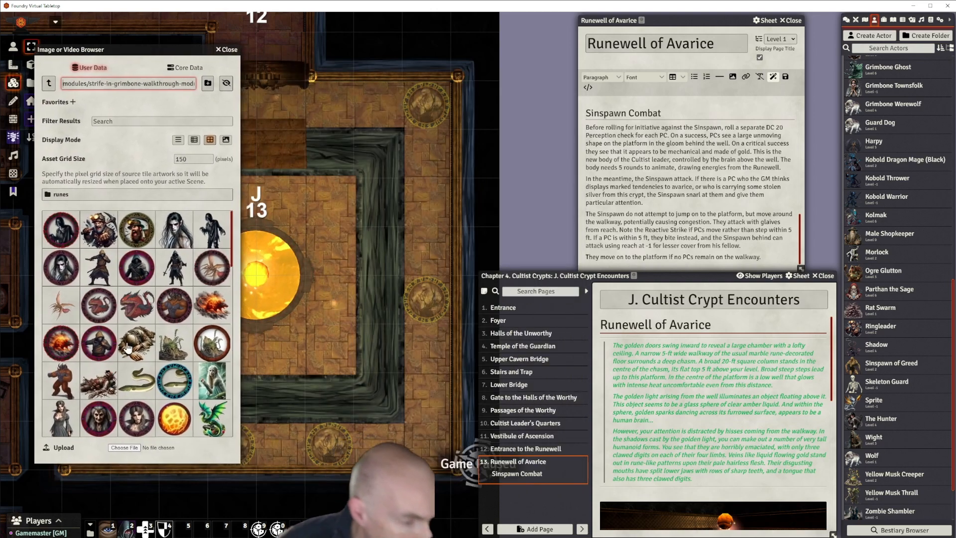
pyautogui.click(49, 83)
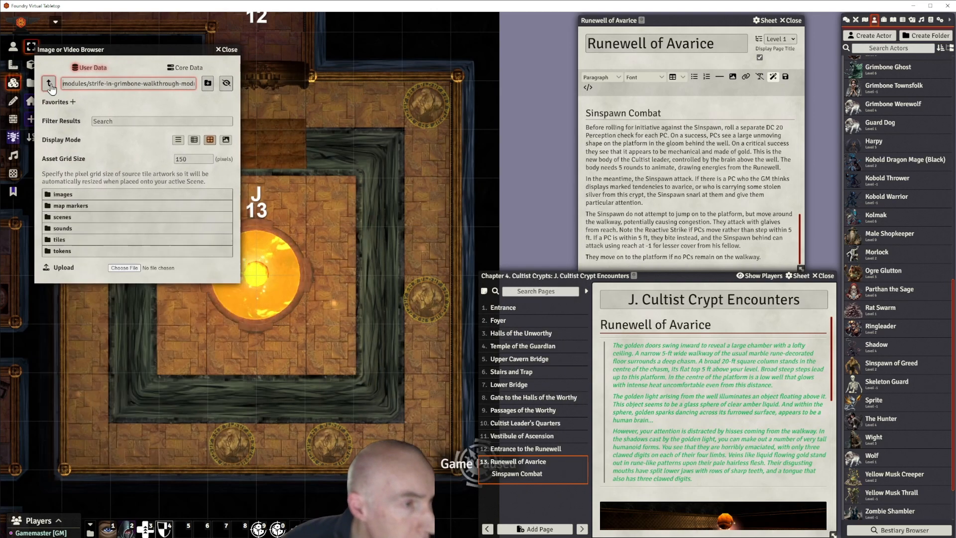
pyautogui.click(61, 240)
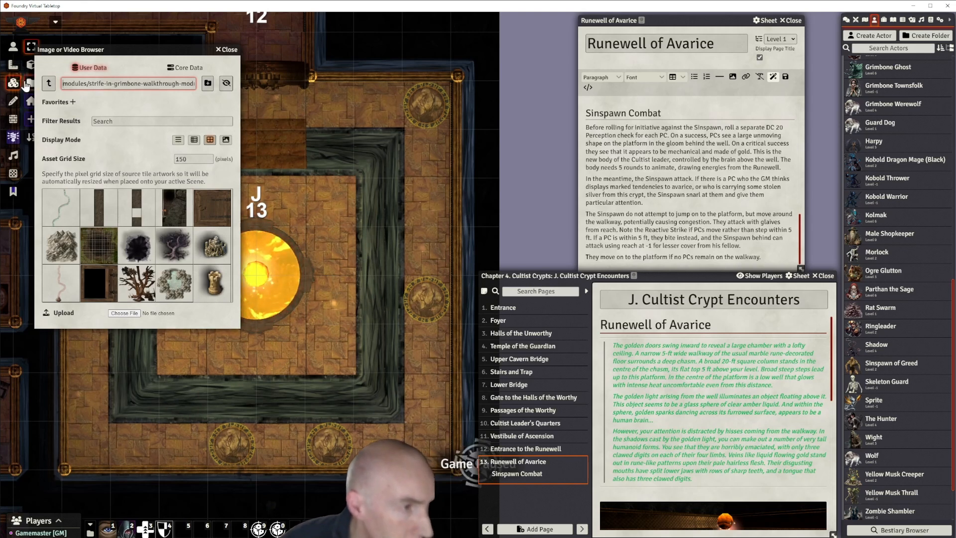
# Switch the tile browser from the tiles folder to the module's tokens folder and find the golden mechanical construct artwork.
pyautogui.click(49, 85)
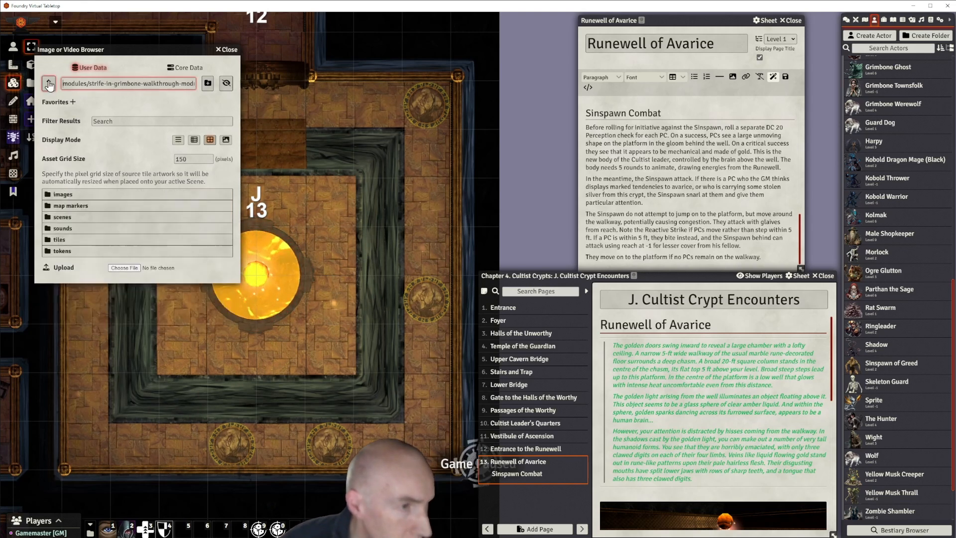
pyautogui.click(66, 253)
pyautogui.scroll(-1, 66, 253)
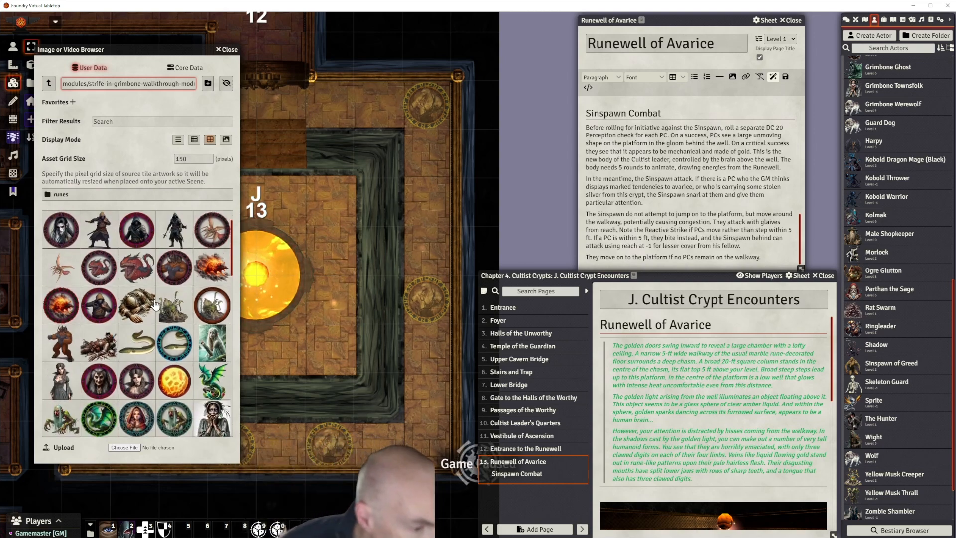
pyautogui.scroll(-2, 156, 304)
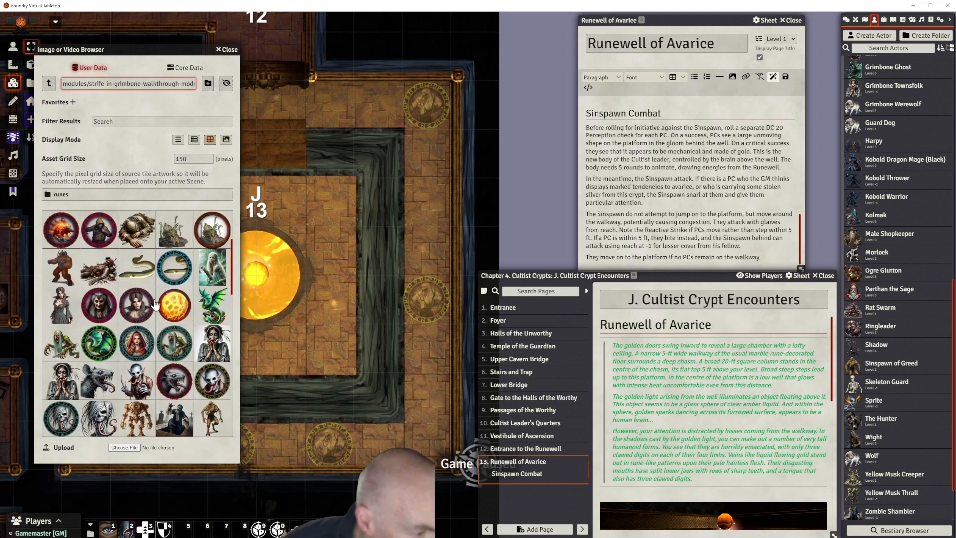
pyautogui.scroll(-3, 156, 304)
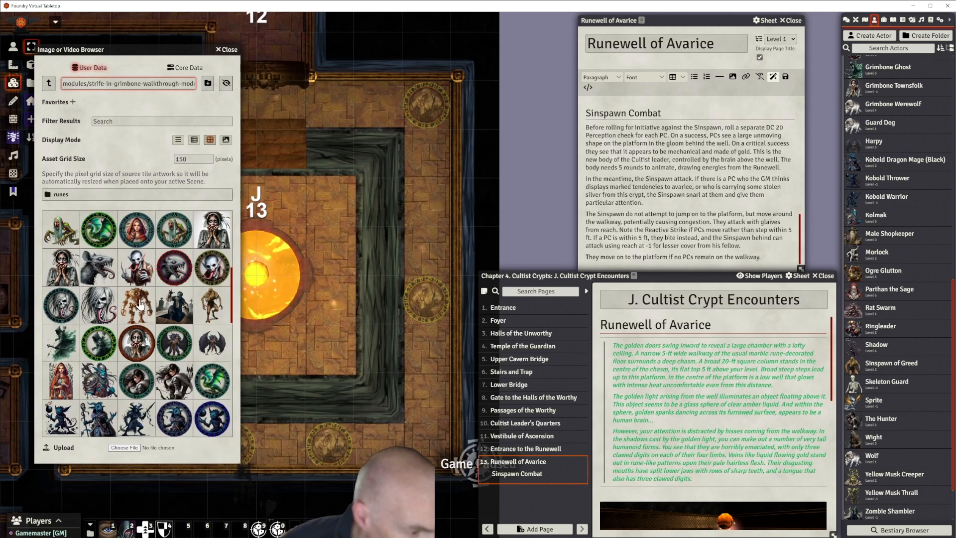
pyautogui.scroll(-2, 140, 305)
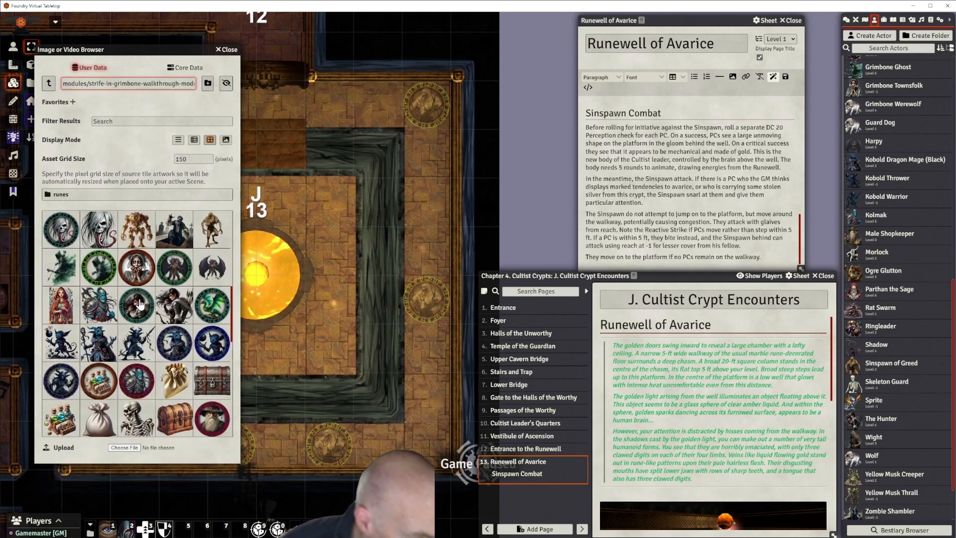
pyautogui.scroll(-3, 140, 305)
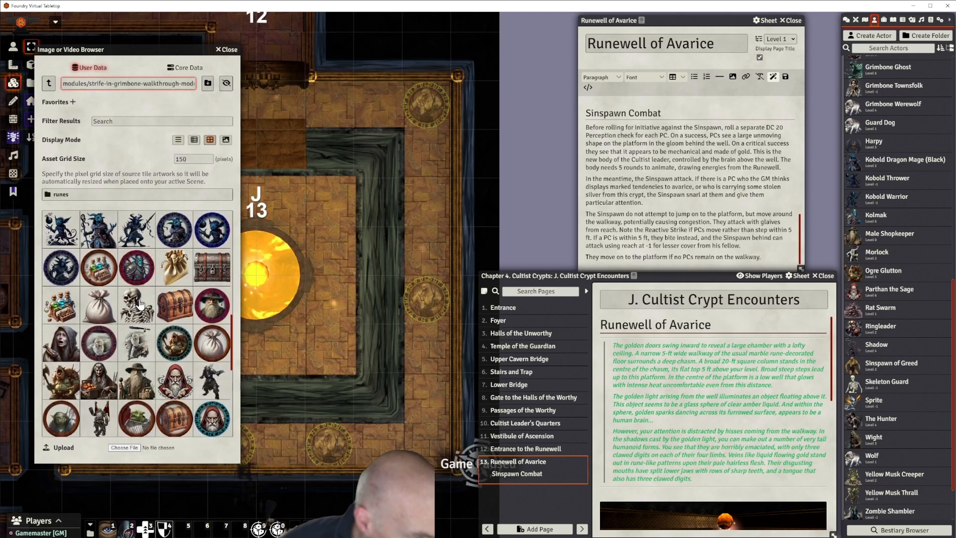
pyautogui.scroll(-3, 140, 305)
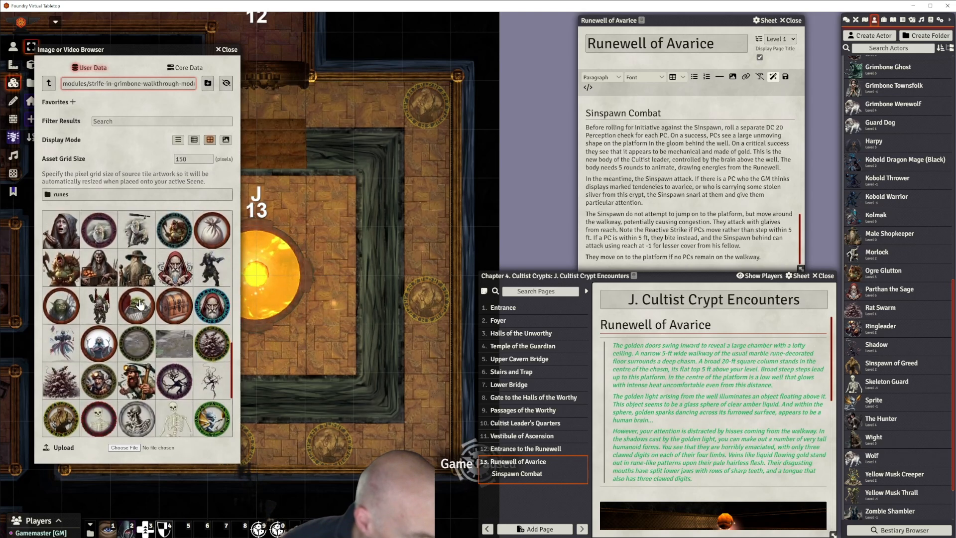
pyautogui.scroll(-2, 140, 305)
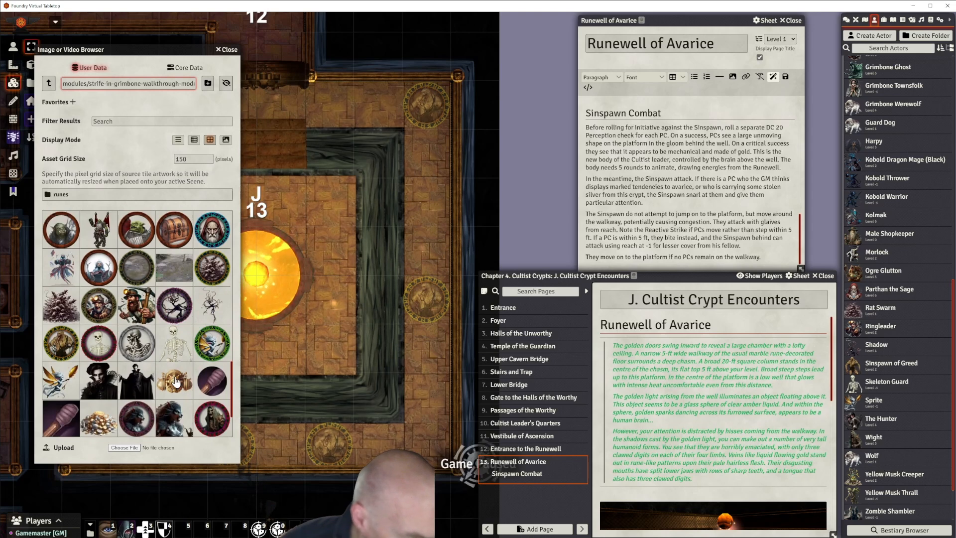
# Place the golden mechanical construct artwork as a tile in room J13, and close the image browser.
pyautogui.moveTo(138, 52); pyautogui.dragTo(105, 54)
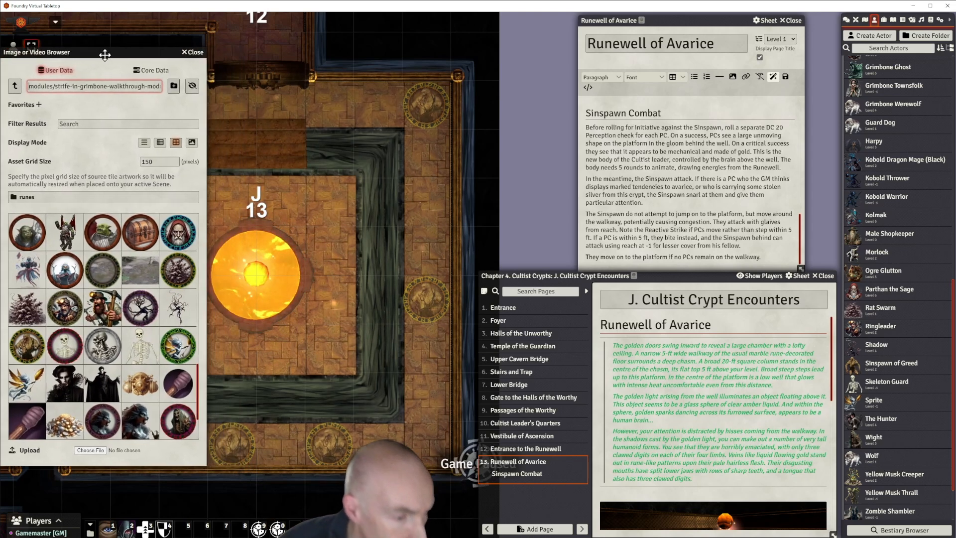
pyautogui.moveTo(141, 383); pyautogui.dragTo(297, 318)
pyautogui.scroll(-2, 383, 303)
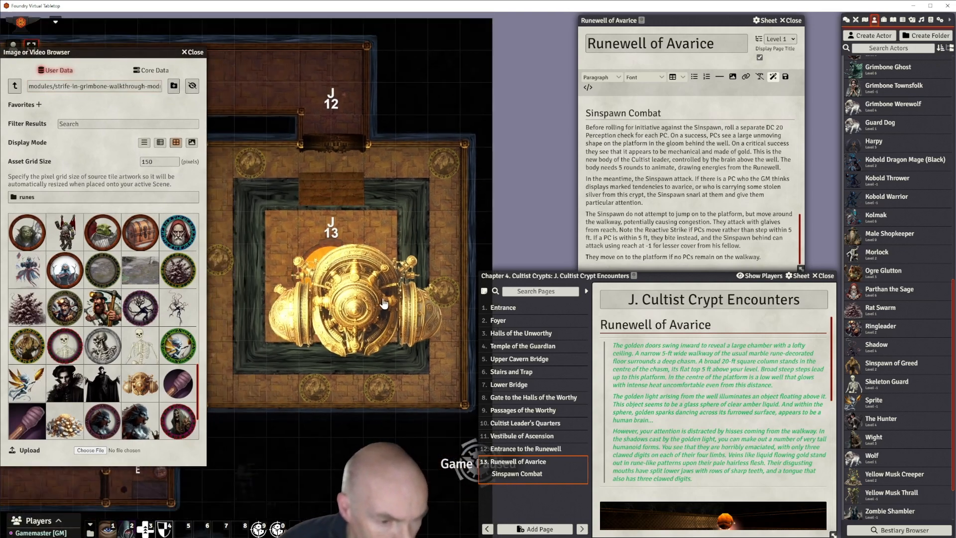
pyautogui.click(194, 53)
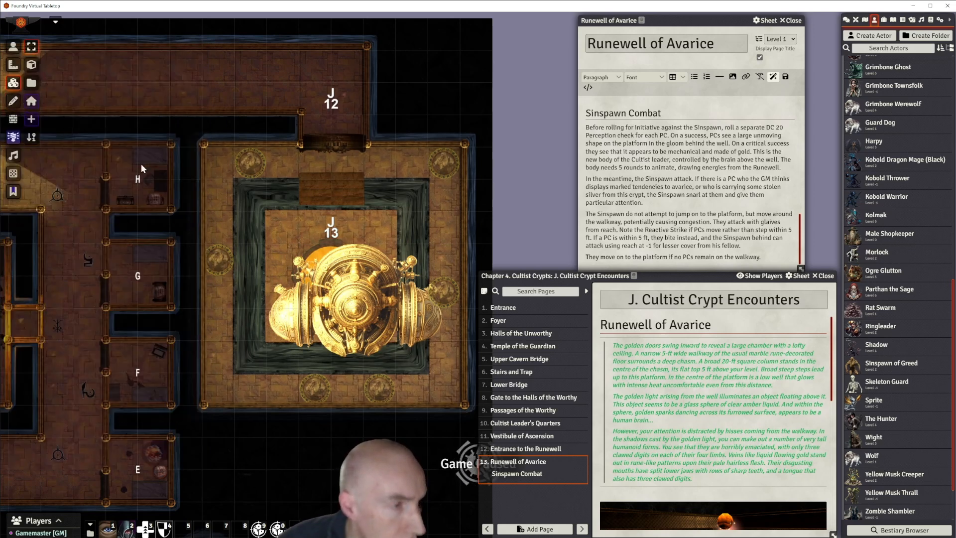
# Shrink the golden construct tile to 300 × 150 pixels and position it on the J13 platform directly below the runewell.
pyautogui.moveTo(254, 198); pyautogui.dragTo(160, 149)
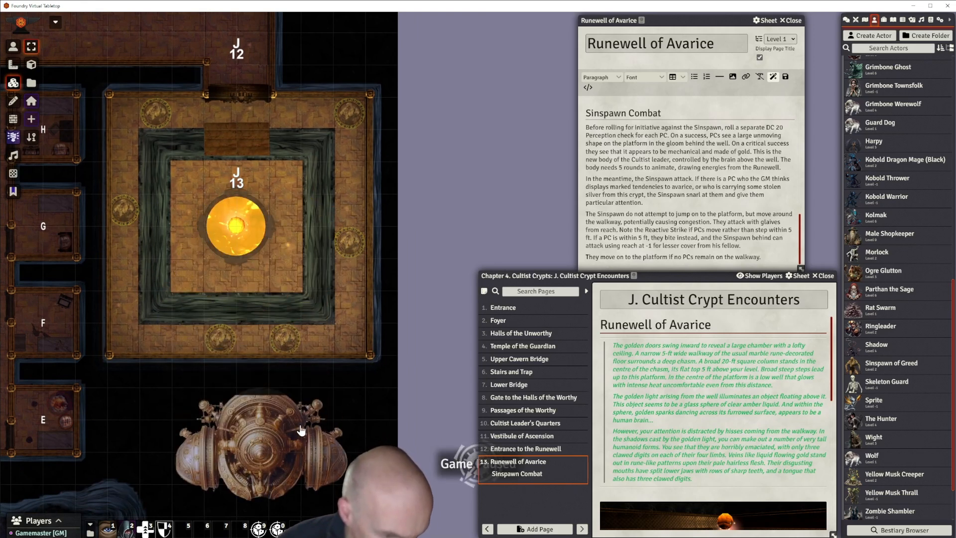
pyautogui.moveTo(267, 451); pyautogui.dragTo(303, 322)
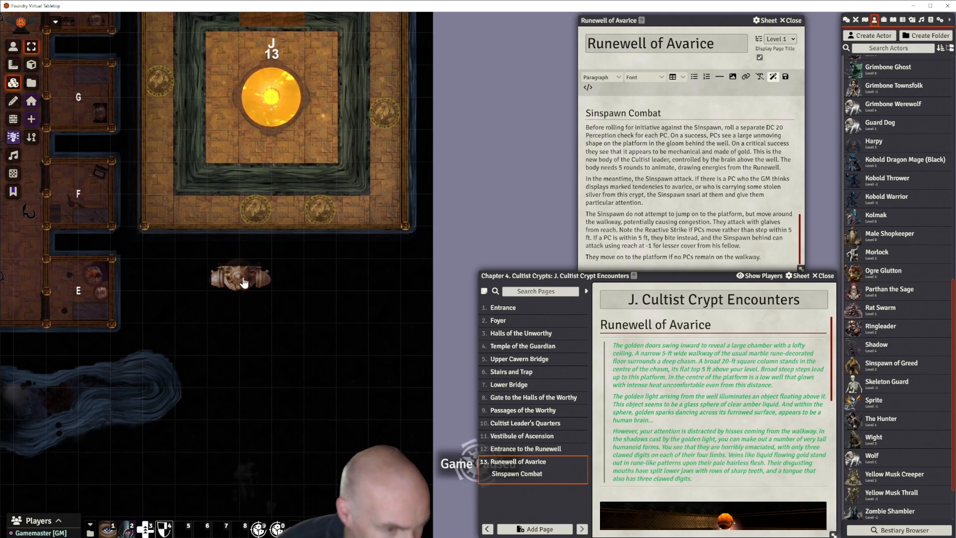
pyautogui.moveTo(240, 280); pyautogui.dragTo(335, 256)
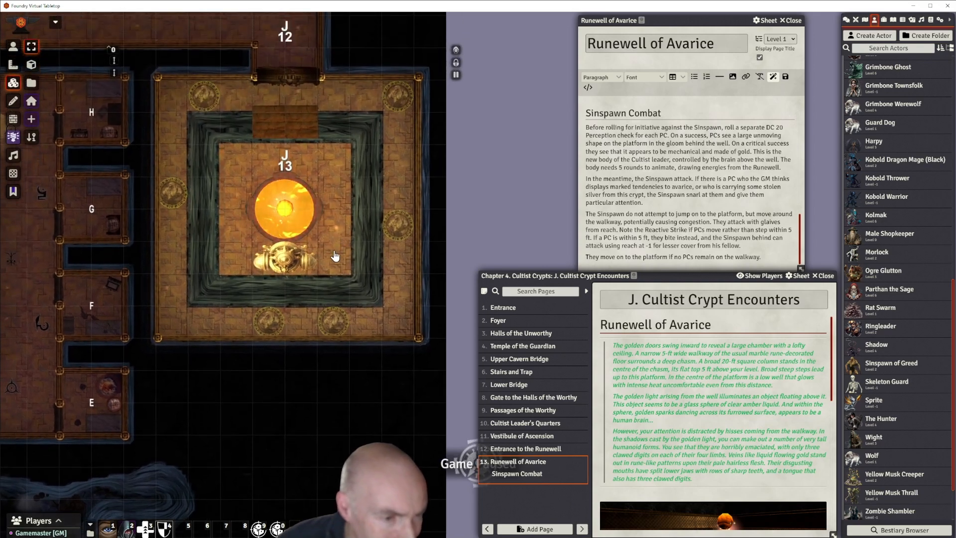
pyautogui.scroll(7, 334, 256)
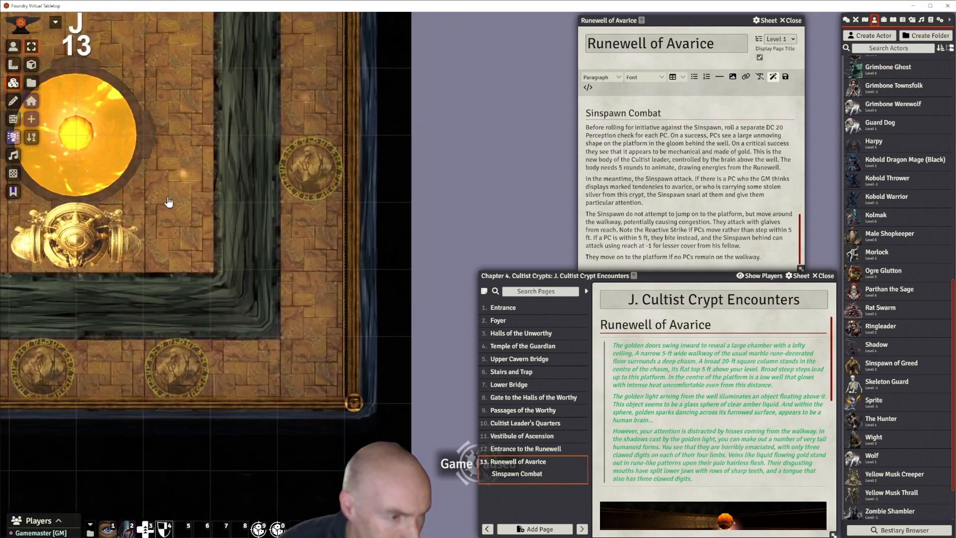
pyautogui.moveTo(168, 201); pyautogui.dragTo(387, 244)
pyautogui.scroll(2, 367, 274)
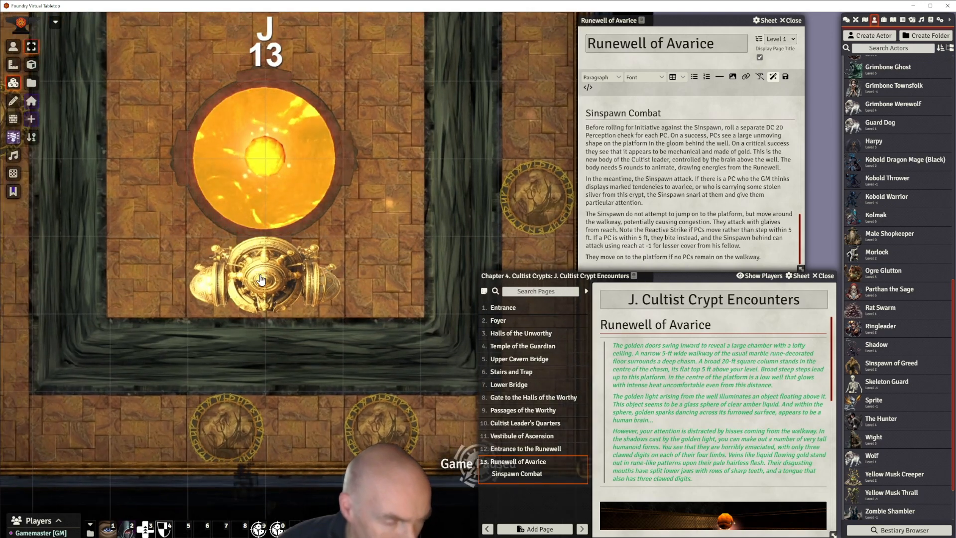
pyautogui.scroll(-1, 261, 278)
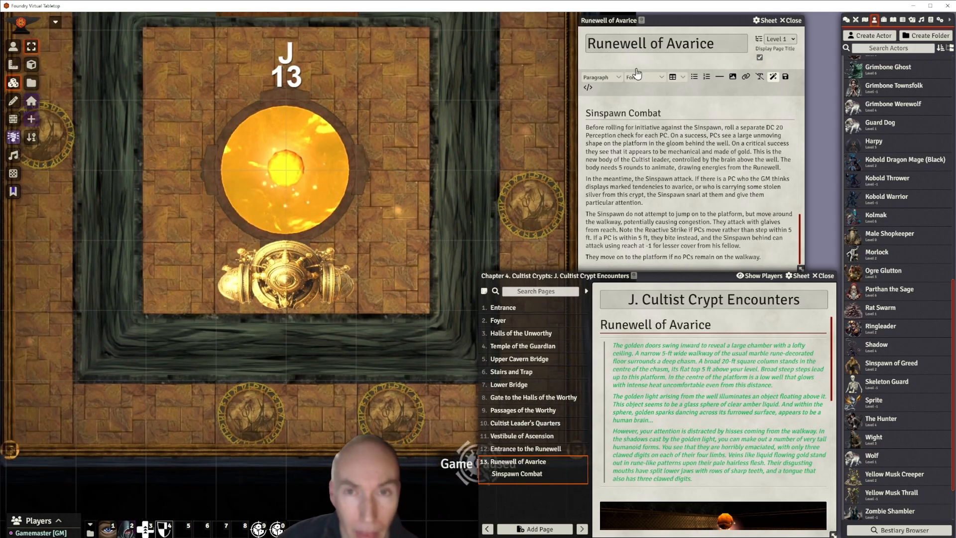
# Set the golden construct tile's rotation to 180 degrees, with the Runewell of Avarice editor moved clear of the scene.
pyautogui.moveTo(680, 21); pyautogui.dragTo(708, 27)
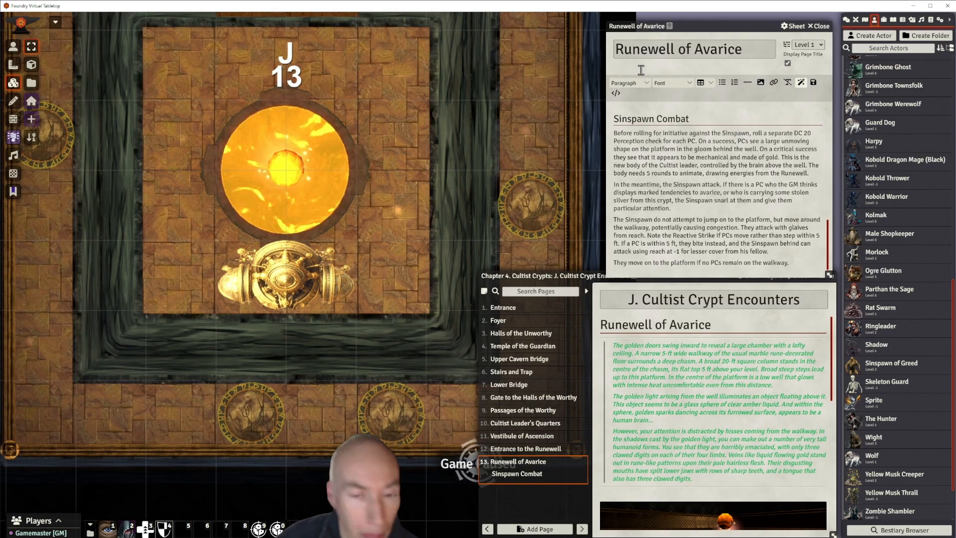
pyautogui.rightClick(284, 284)
pyautogui.rightClick(284, 284)
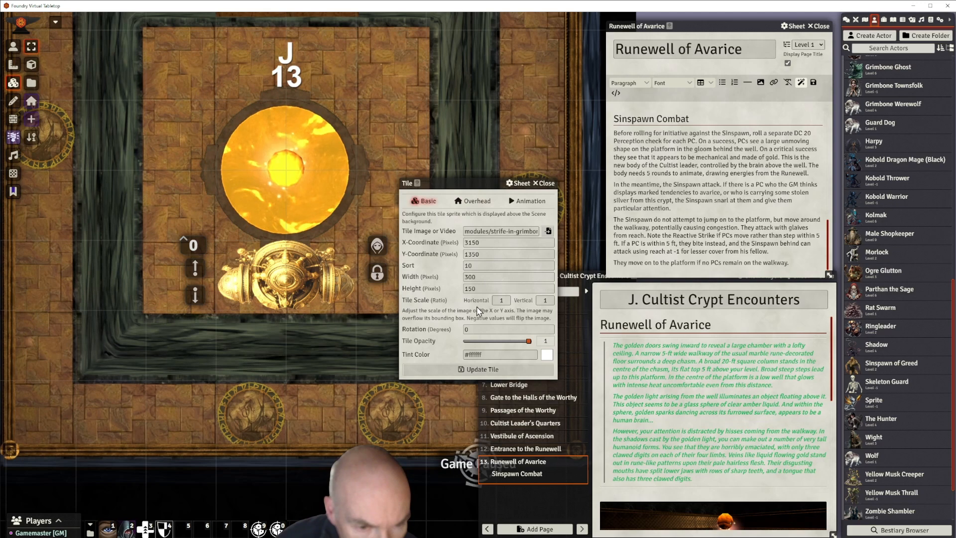
pyautogui.click(485, 329)
pyautogui.press('BackSpace')
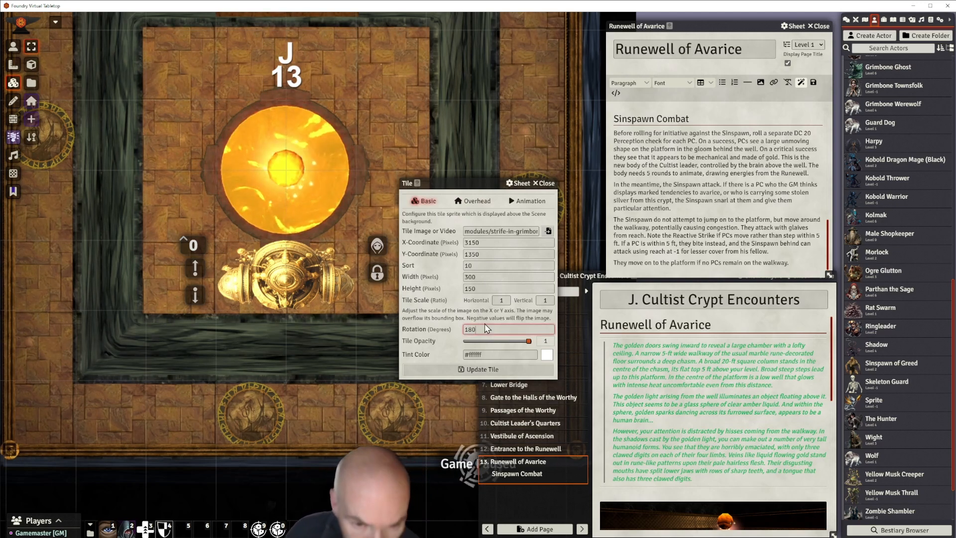
pyautogui.press('Return')
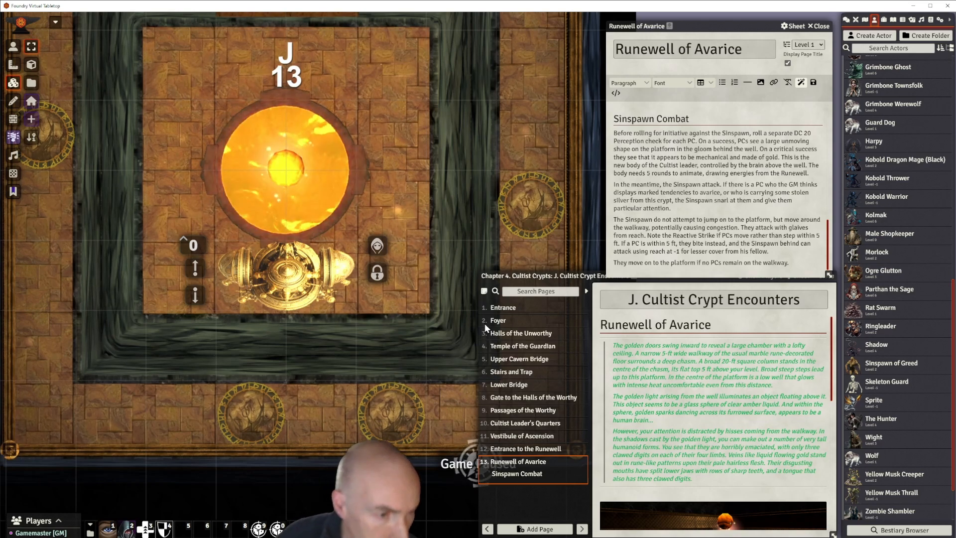
pyautogui.click(408, 203)
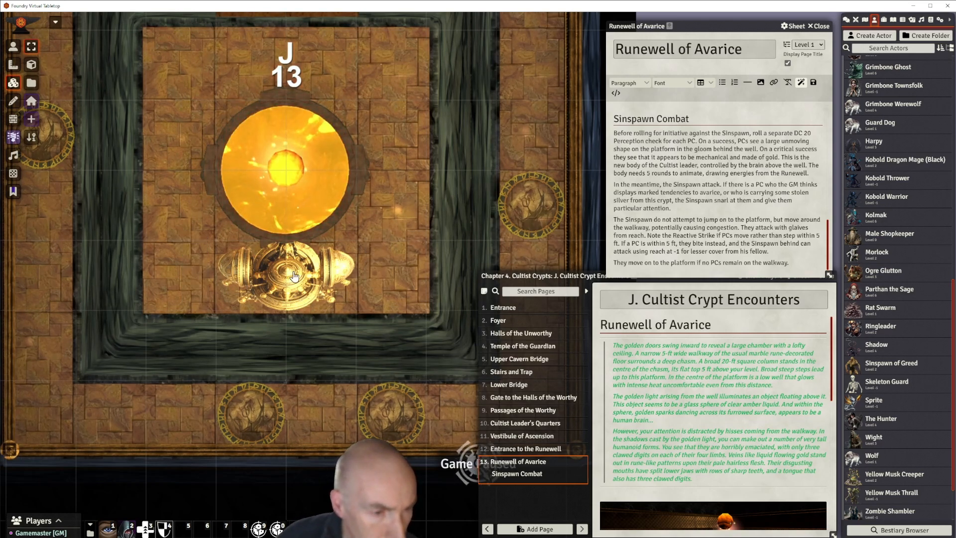
# Hide the golden construct tile below the runewell from players and check its visibility state.
pyautogui.scroll(-5, 298, 276)
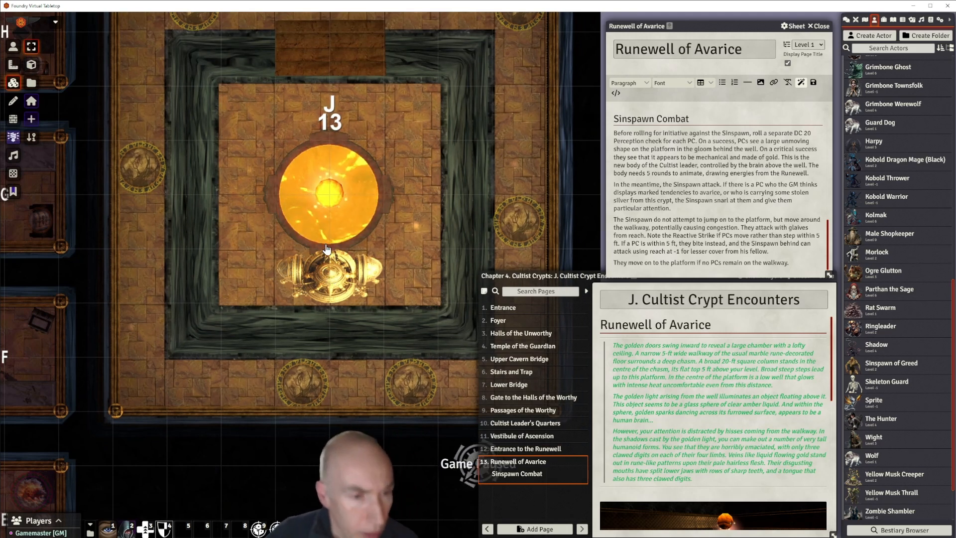
pyautogui.rightClick(323, 278)
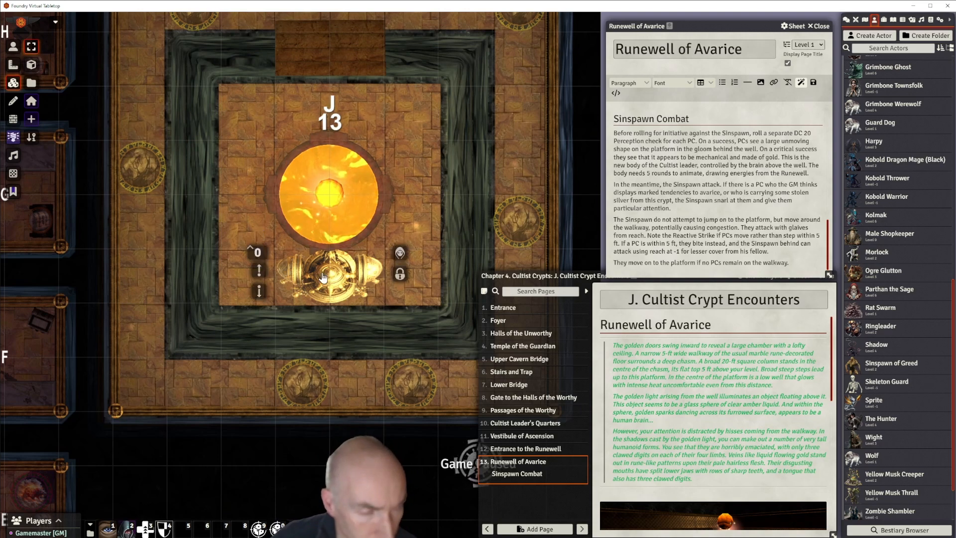
pyautogui.click(401, 254)
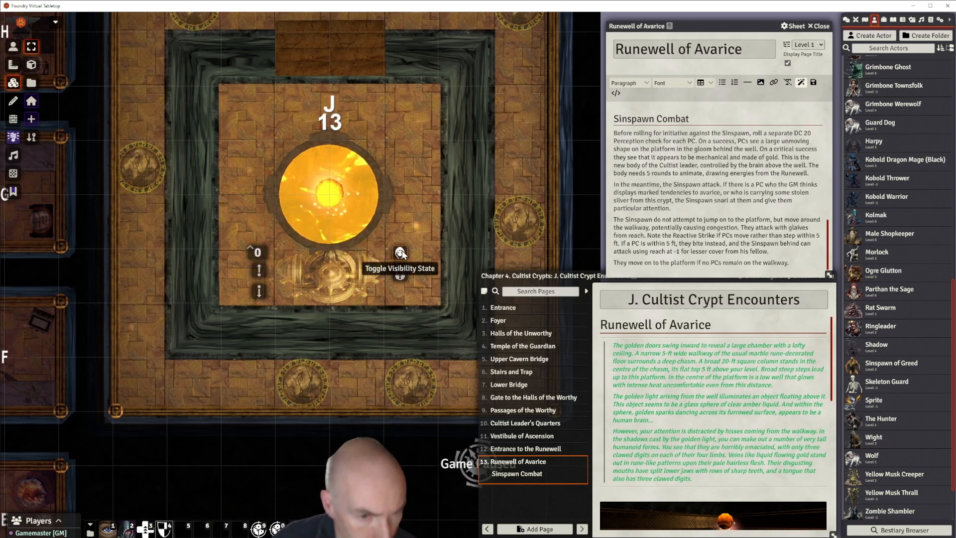
pyautogui.click(416, 219)
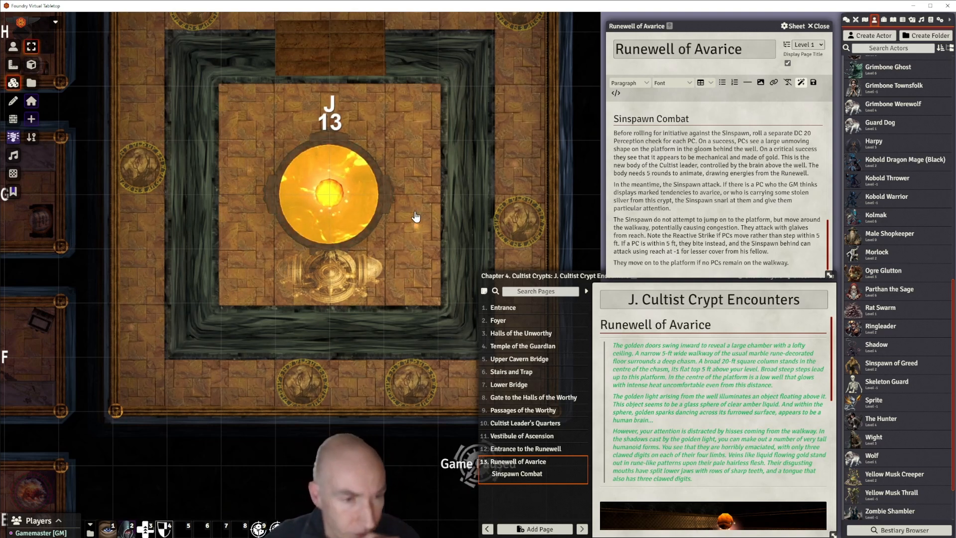
pyautogui.moveTo(416, 217); pyautogui.dragTo(329, 238)
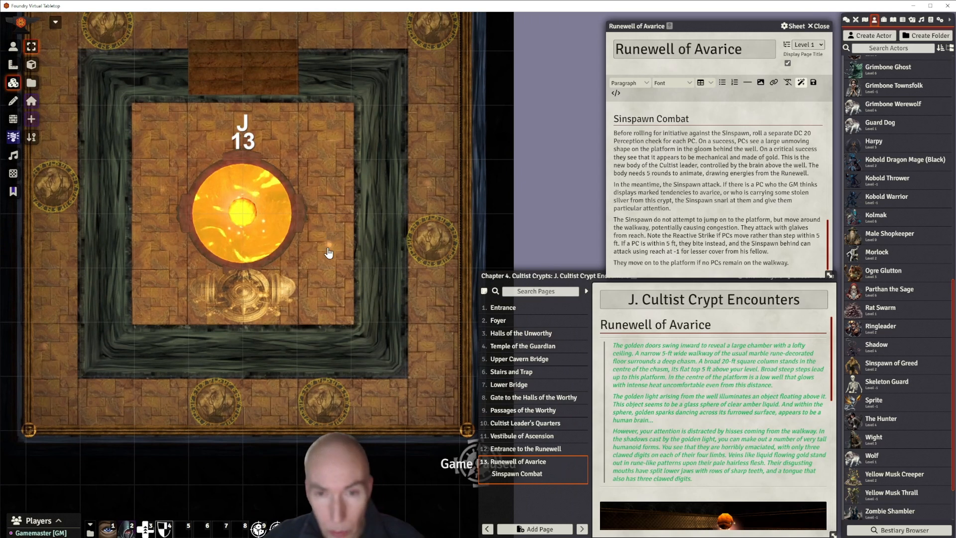
pyautogui.rightClick(272, 291)
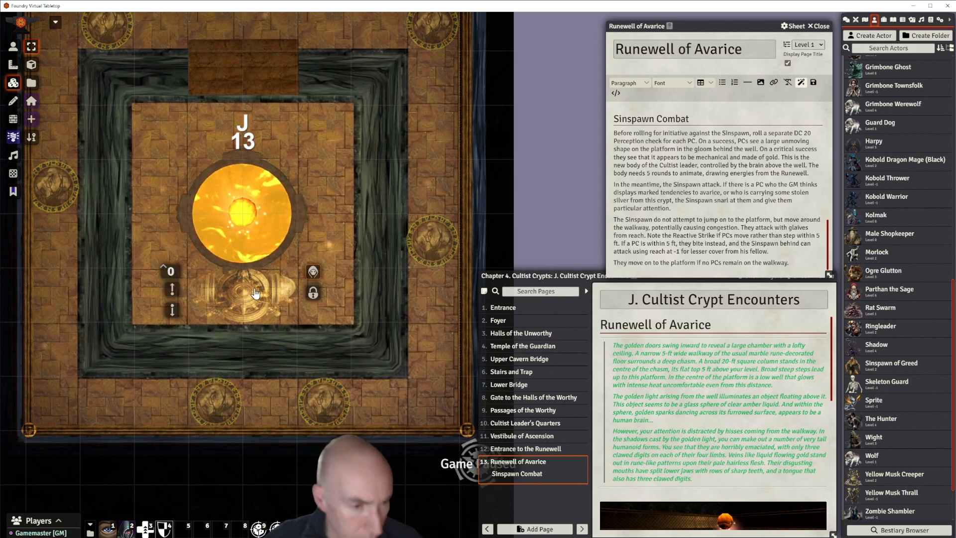
pyautogui.click(314, 272)
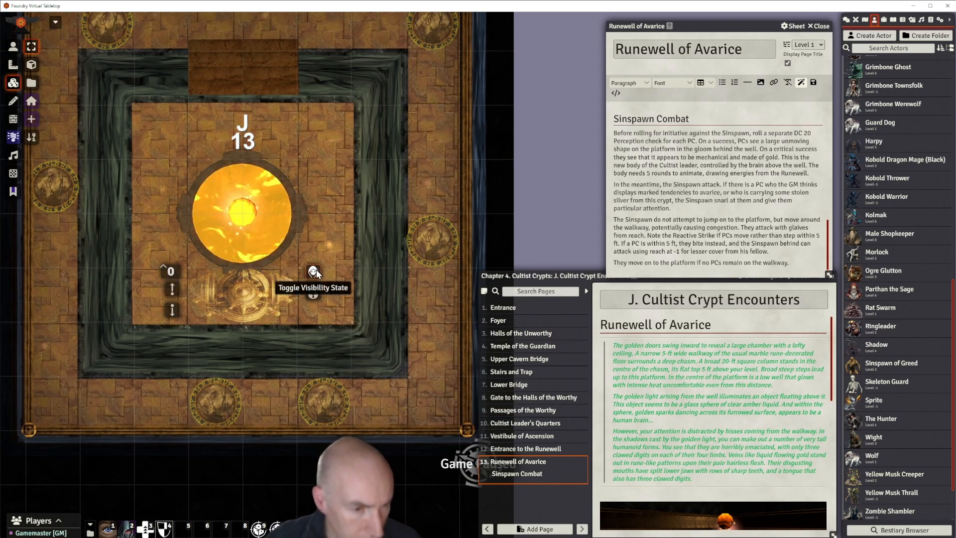
pyautogui.click(332, 234)
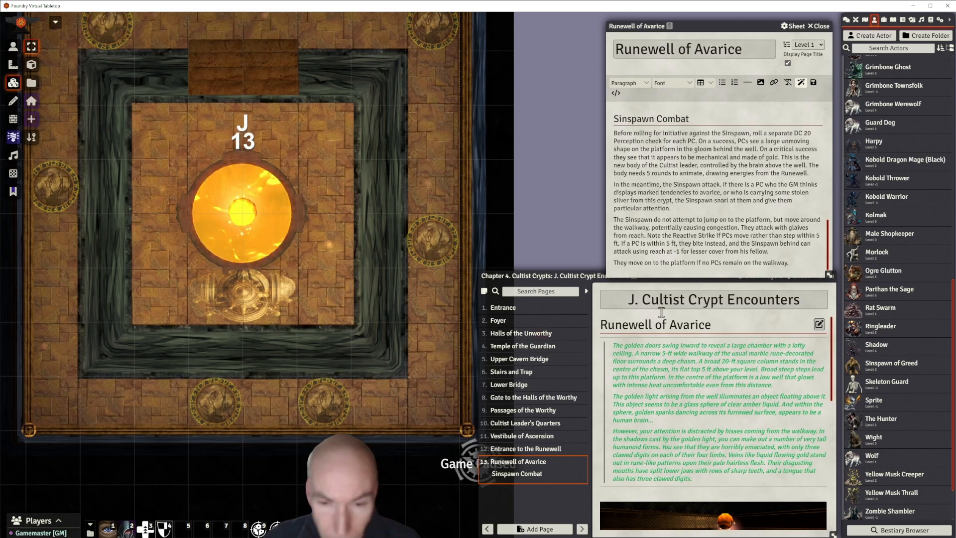
# Insert a horizontal line after the last Sinspawn Combat paragraph, keeping the encounters journal below the Runewell of Avarice editor.
pyautogui.moveTo(588, 273); pyautogui.dragTo(591, 265)
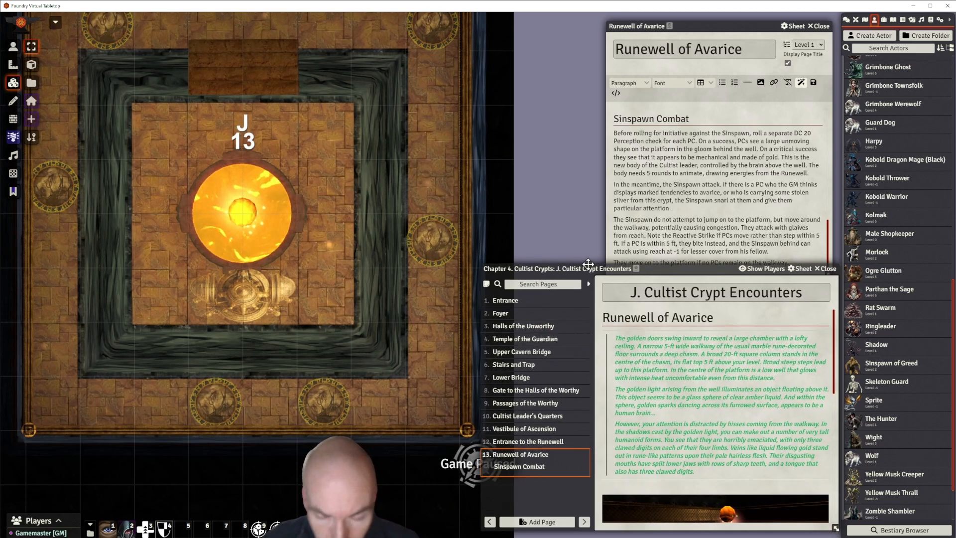
pyautogui.scroll(-8, 738, 406)
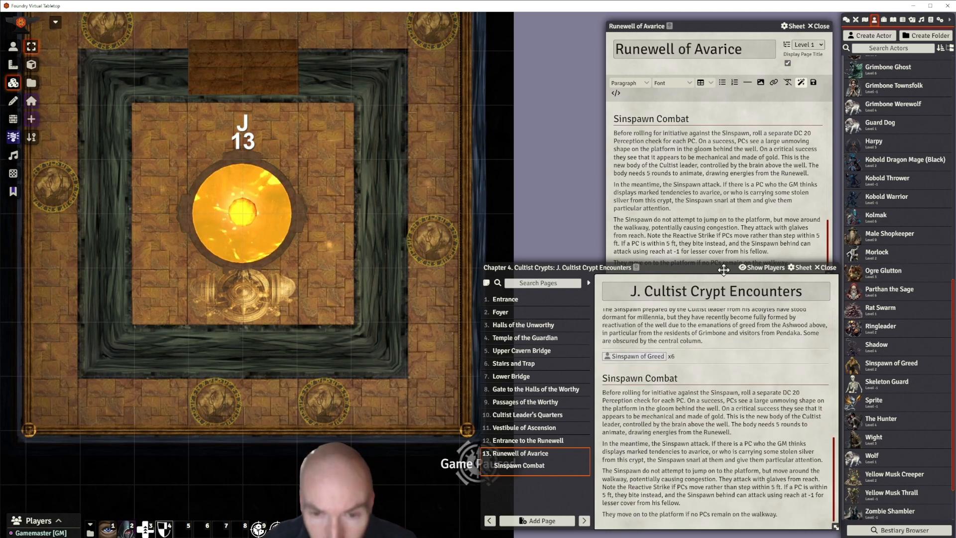
pyautogui.moveTo(721, 267); pyautogui.dragTo(716, 287)
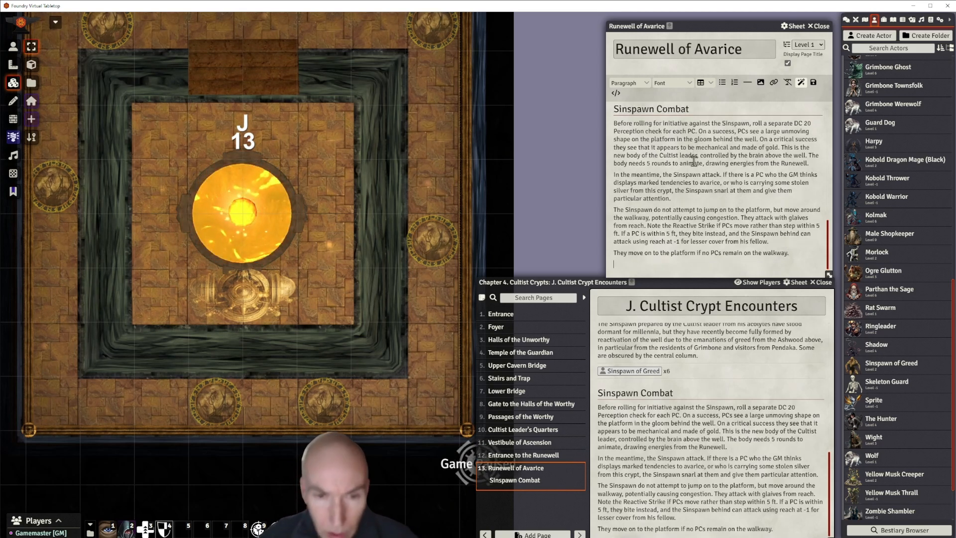
pyautogui.click(748, 83)
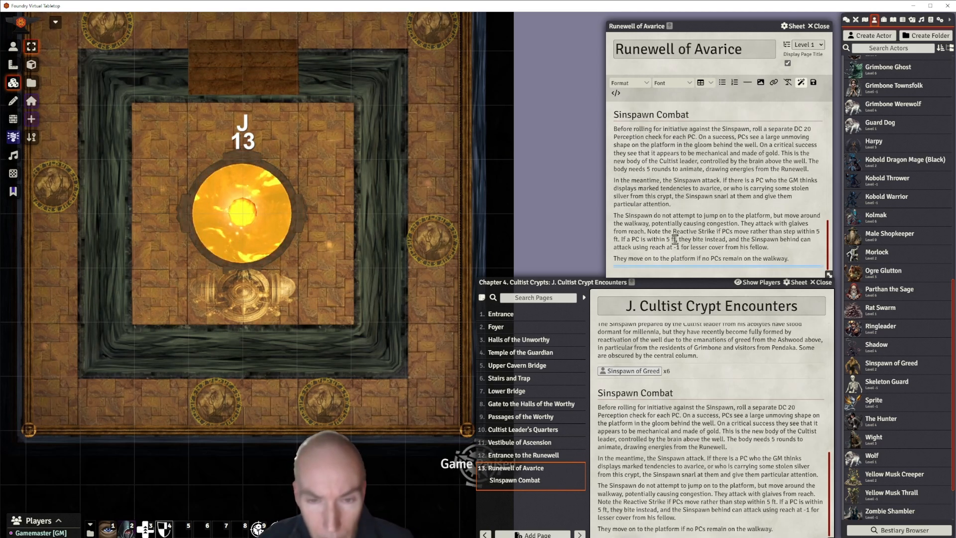
pyautogui.click(635, 267)
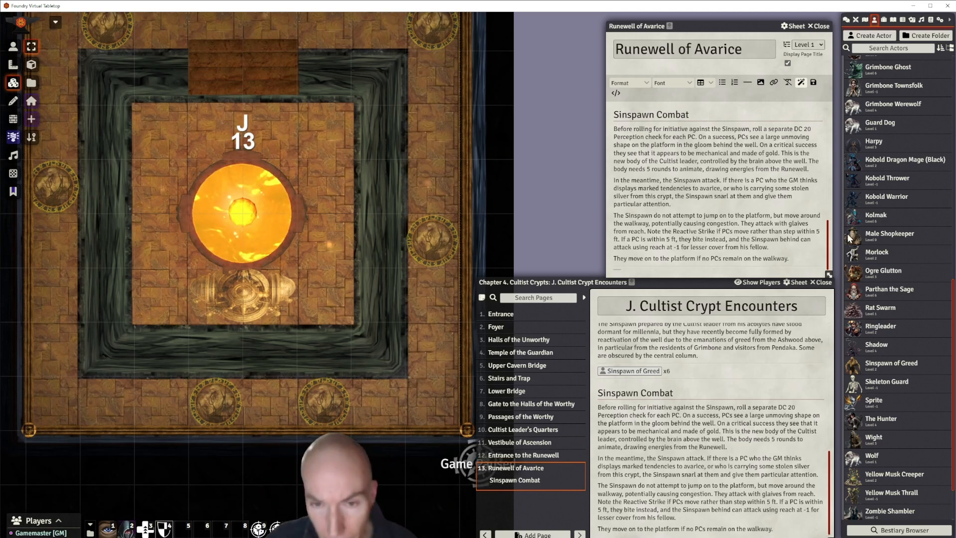
# Add an "On the Platform" section title in Heading 2 after the horizontal line ending the Sinspawn Combat text, with an empty paragraph below it.
pyautogui.scroll(5, 828, 237)
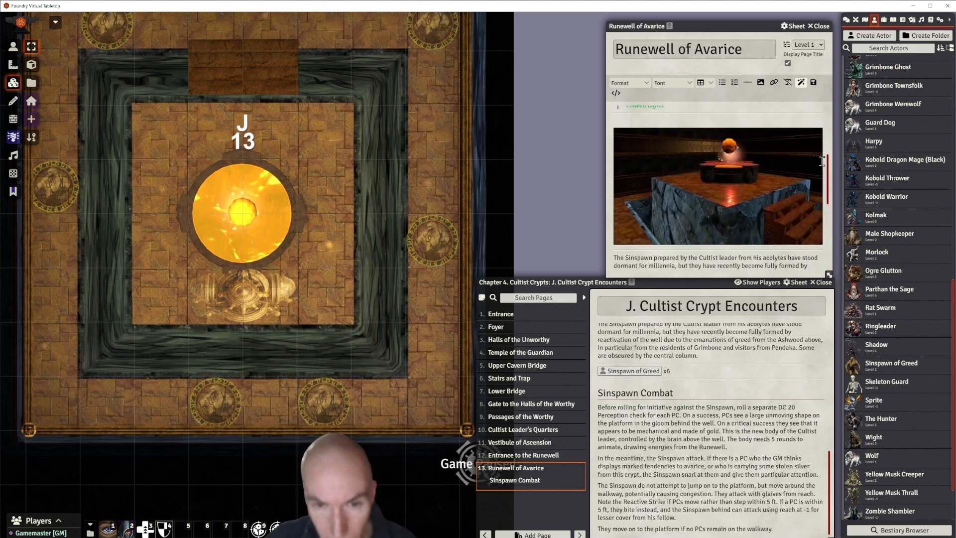
pyautogui.moveTo(828, 216); pyautogui.dragTo(836, 262)
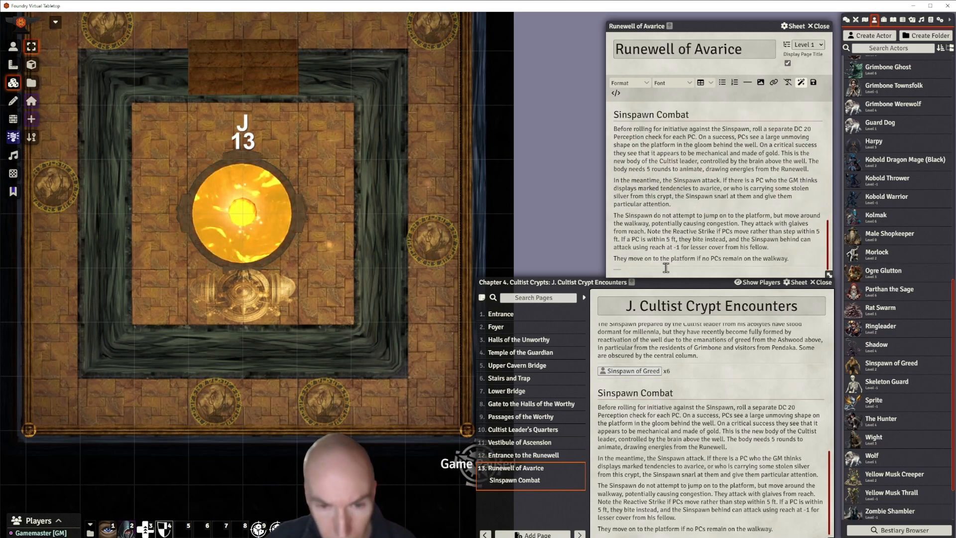
pyautogui.click(641, 264)
pyautogui.write('0')
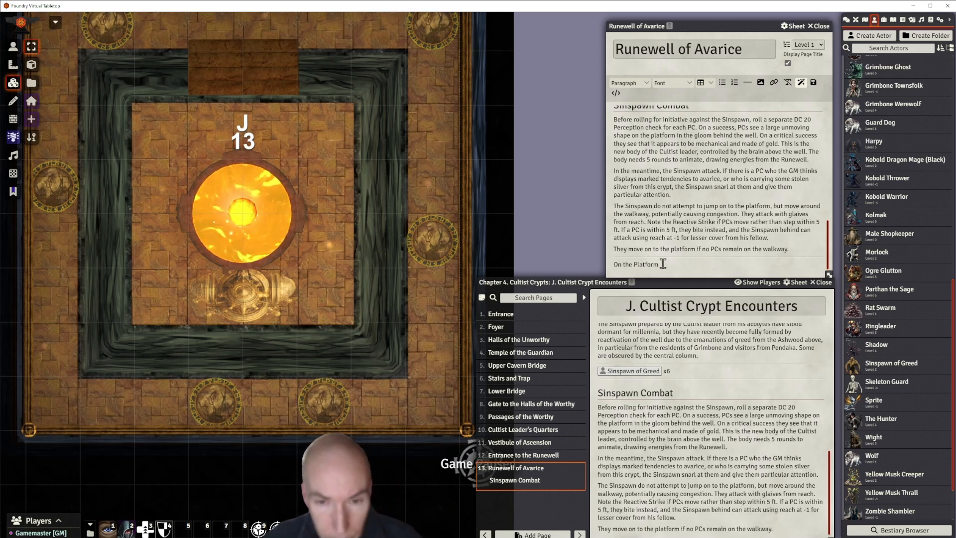
pyautogui.moveTo(660, 264); pyautogui.dragTo(616, 264)
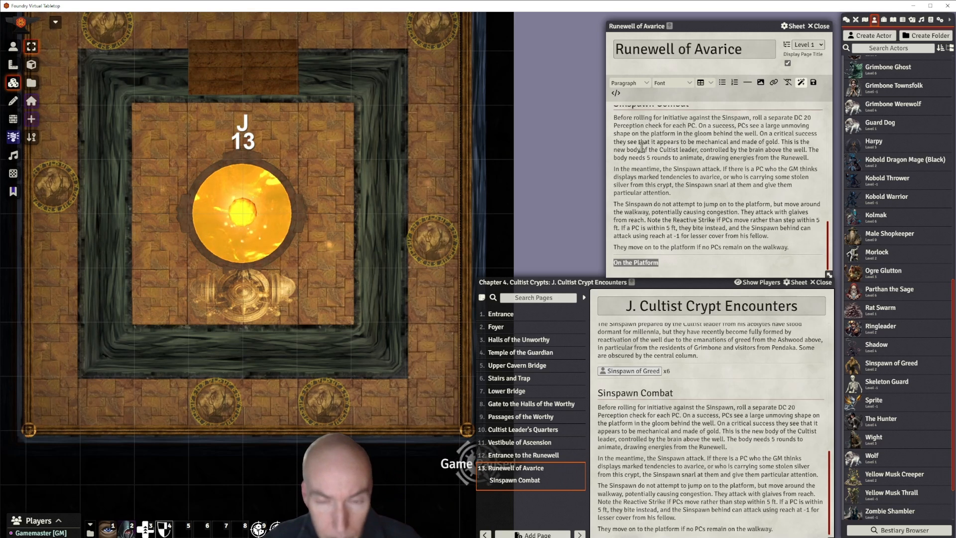
pyautogui.click(626, 83)
pyautogui.moveTo(634, 110)
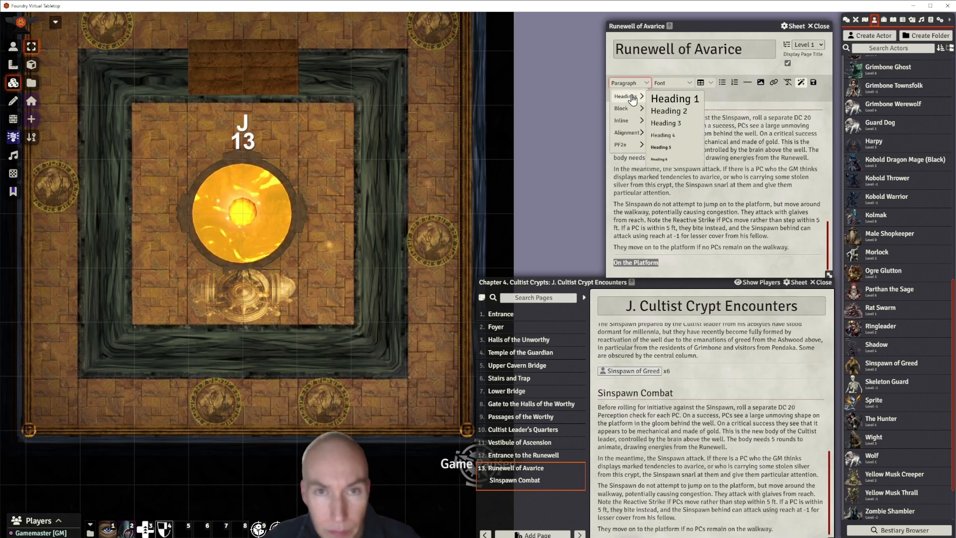
pyautogui.click(660, 107)
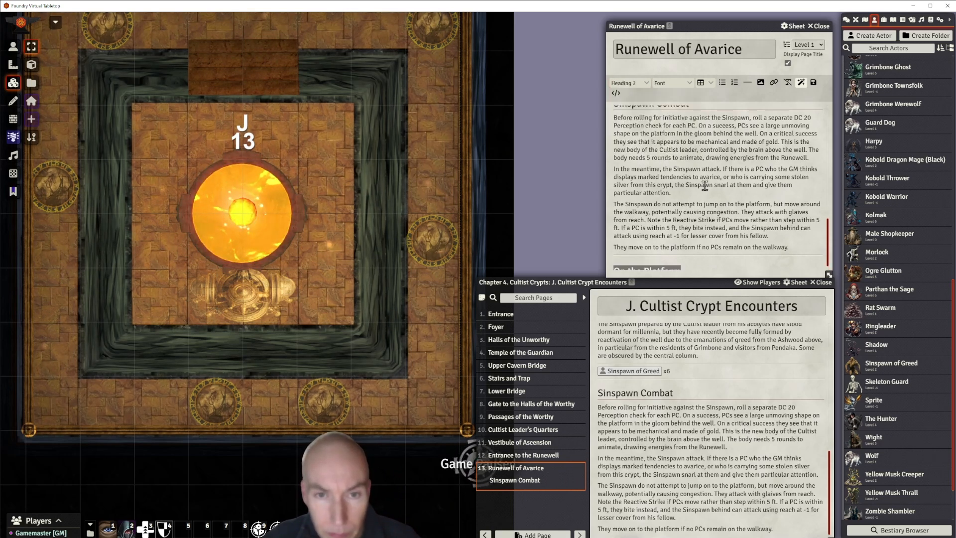
pyautogui.click(687, 263)
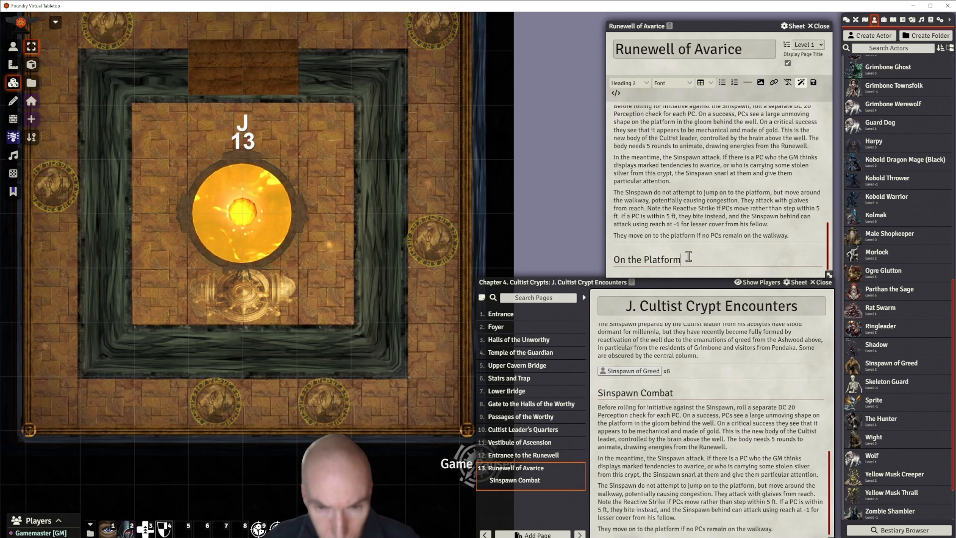
pyautogui.press('Return')
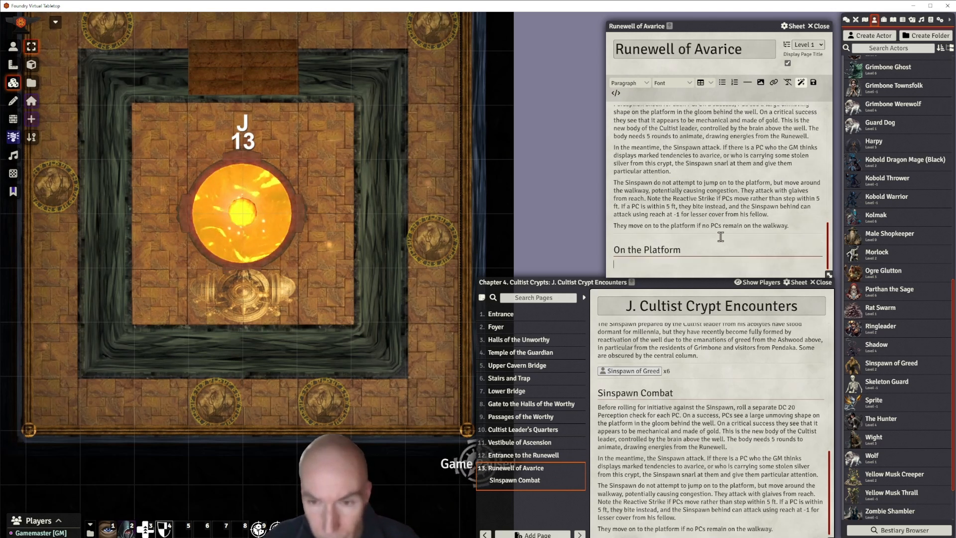
# Arrange the encounters journal below the Runewell of Avarice editor without overlap and slightly enlarge the editor.
pyautogui.moveTo(701, 282); pyautogui.dragTo(550, 251)
pyautogui.moveTo(689, 513); pyautogui.dragTo(694, 502)
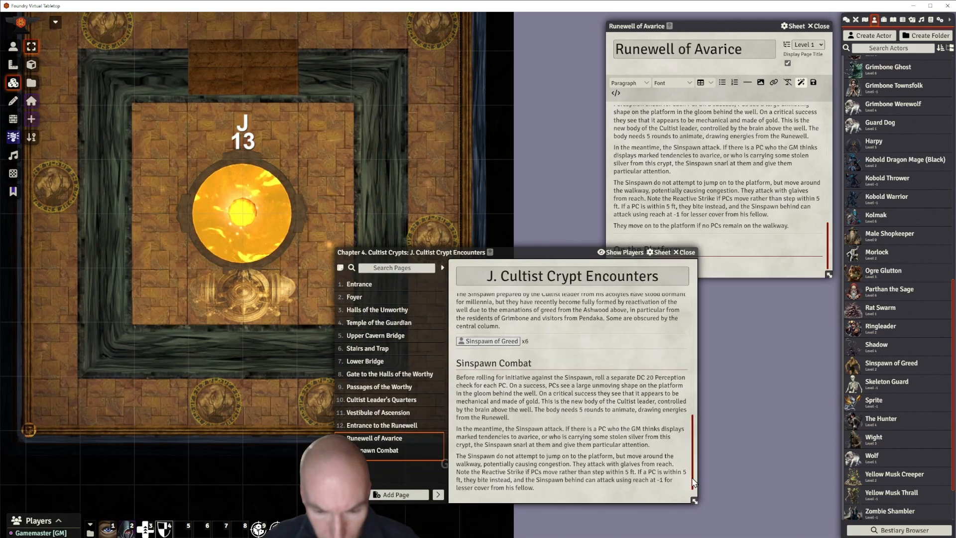
pyautogui.moveTo(559, 253); pyautogui.dragTo(700, 317)
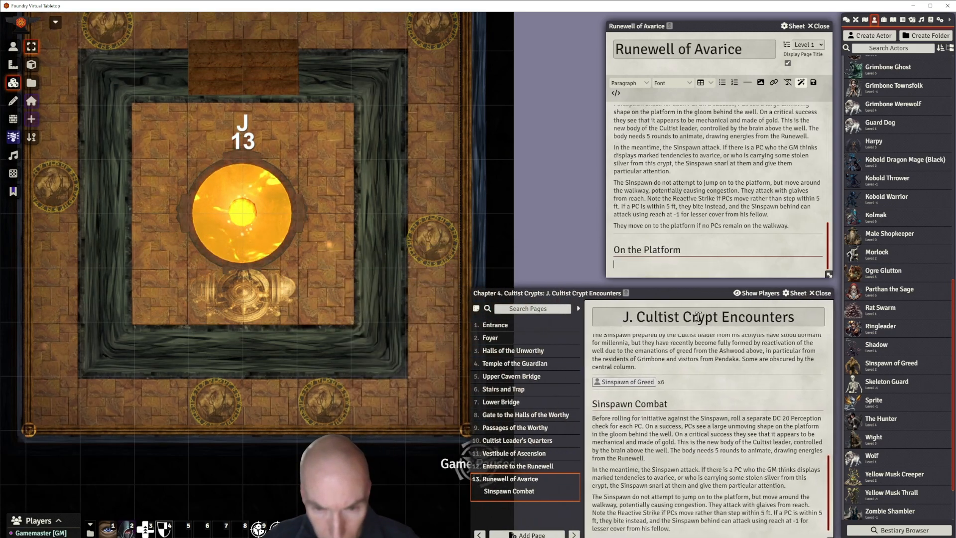
pyautogui.moveTo(706, 23); pyautogui.dragTo(699, 17)
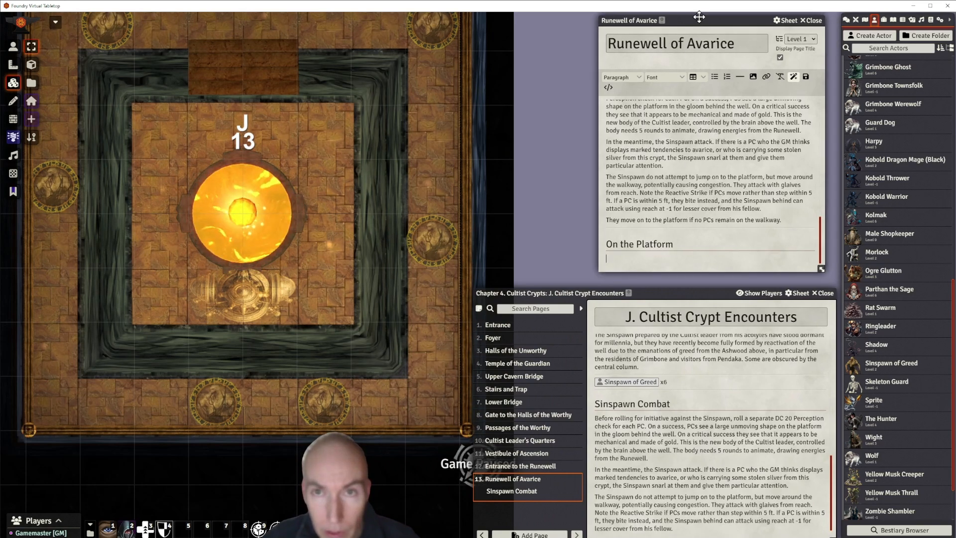
pyautogui.moveTo(823, 270); pyautogui.dragTo(831, 281)
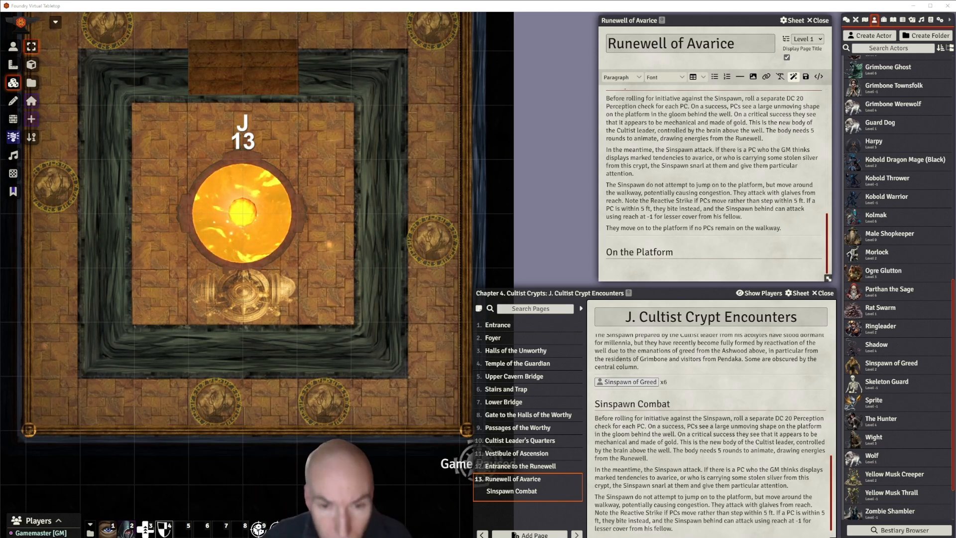
# Paste the prepared Gold Golem text under the On the Platform heading and add a comma after "When not yet activated".
pyautogui.click(659, 266)
pyautogui.hotkey('ctrl', 'v')
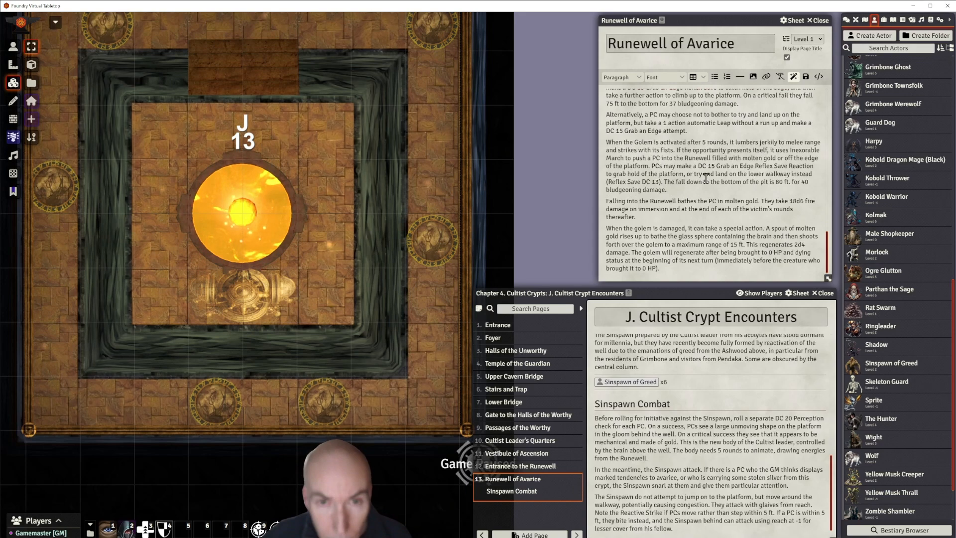
pyautogui.scroll(-3, 702, 184)
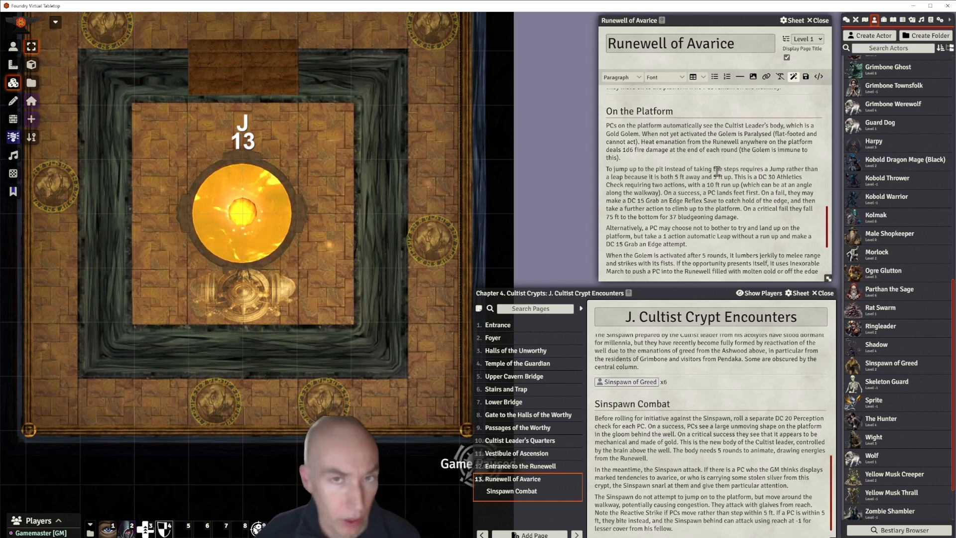
pyautogui.click(708, 133)
pyautogui.write(',')
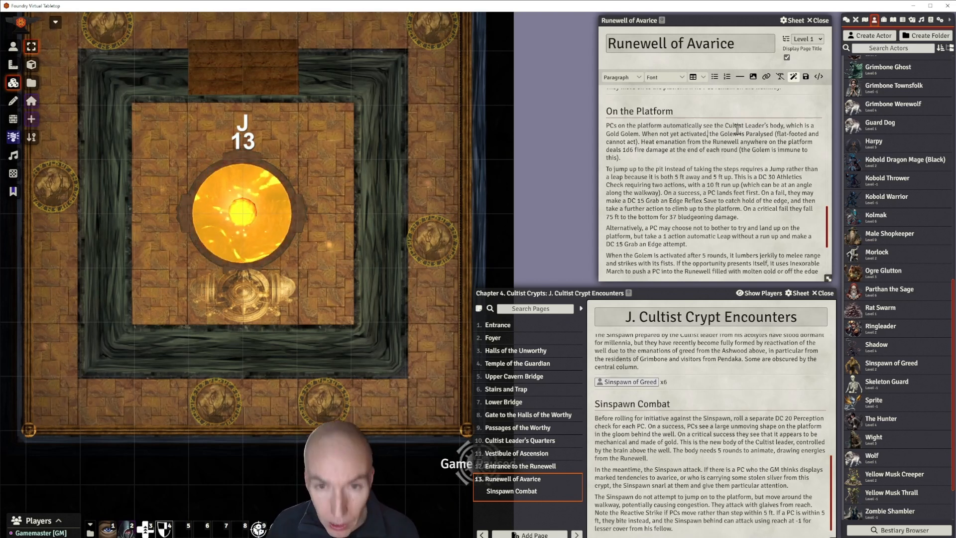
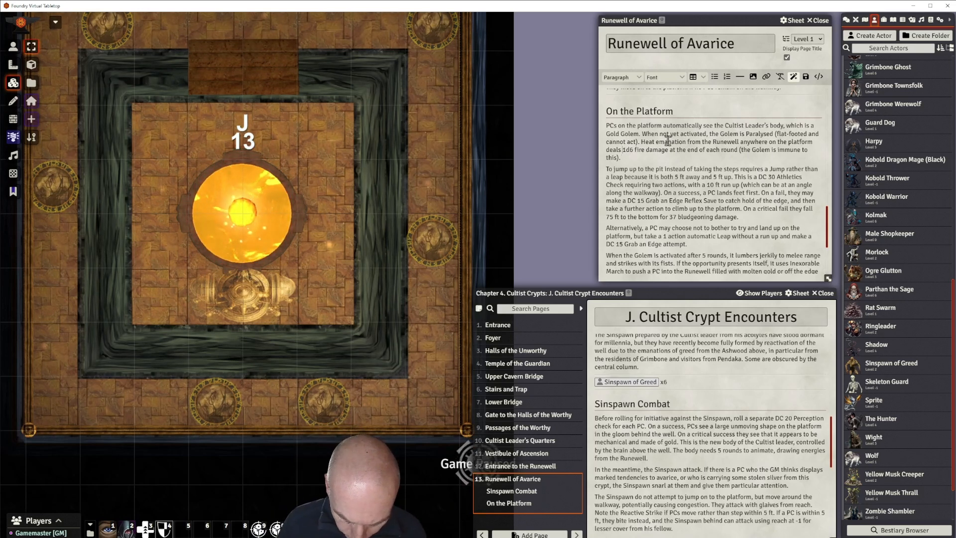
pyautogui.write('@Dama')
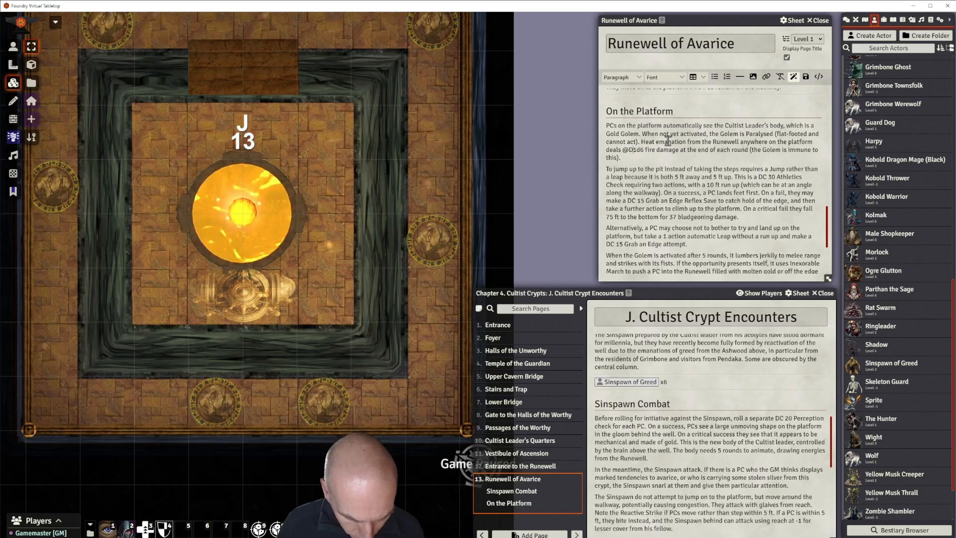
pyautogui.write('ge')
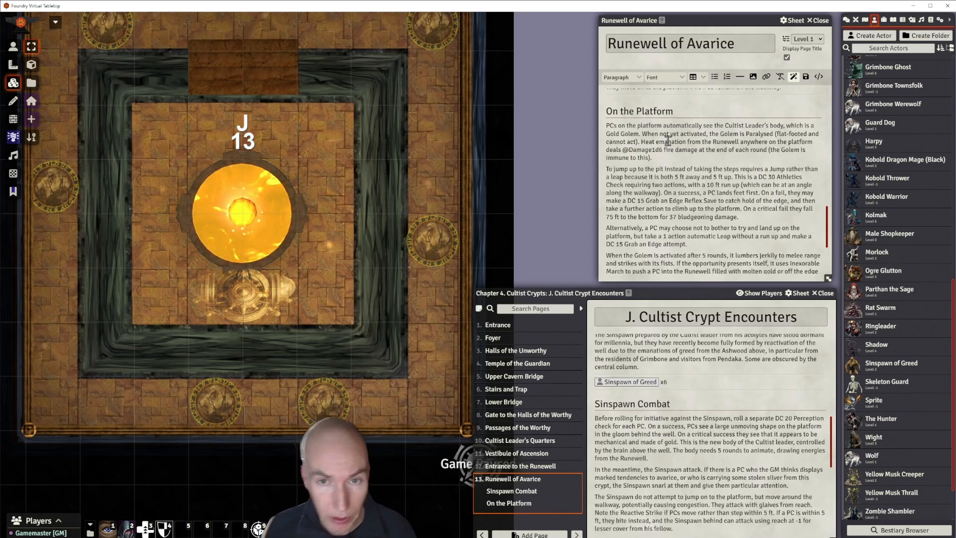
pyautogui.write('[')
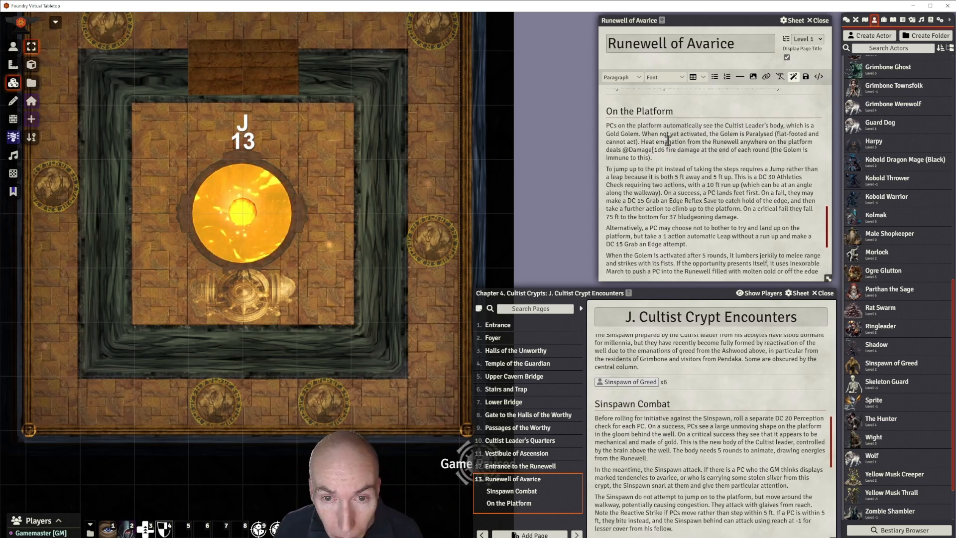
pyautogui.write('(1d6')
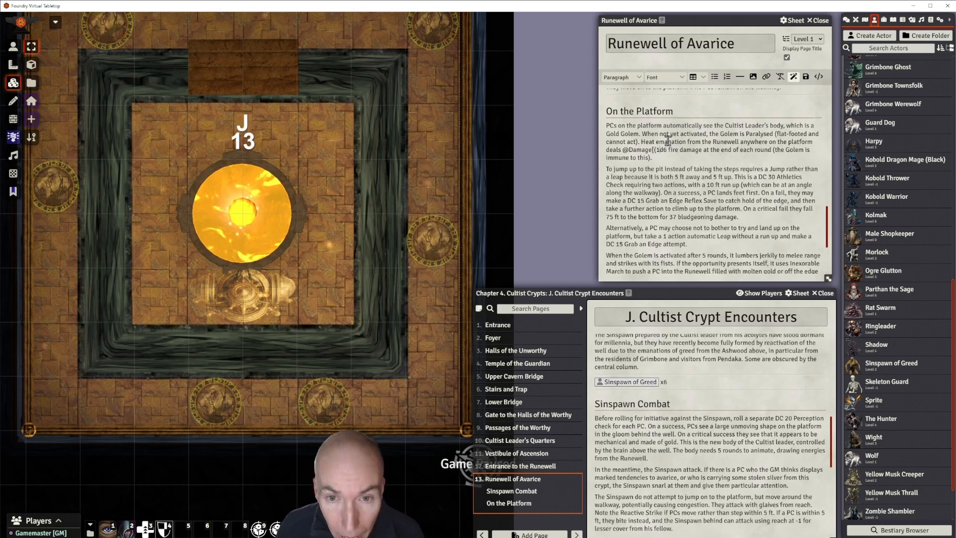
pyautogui.write(')')
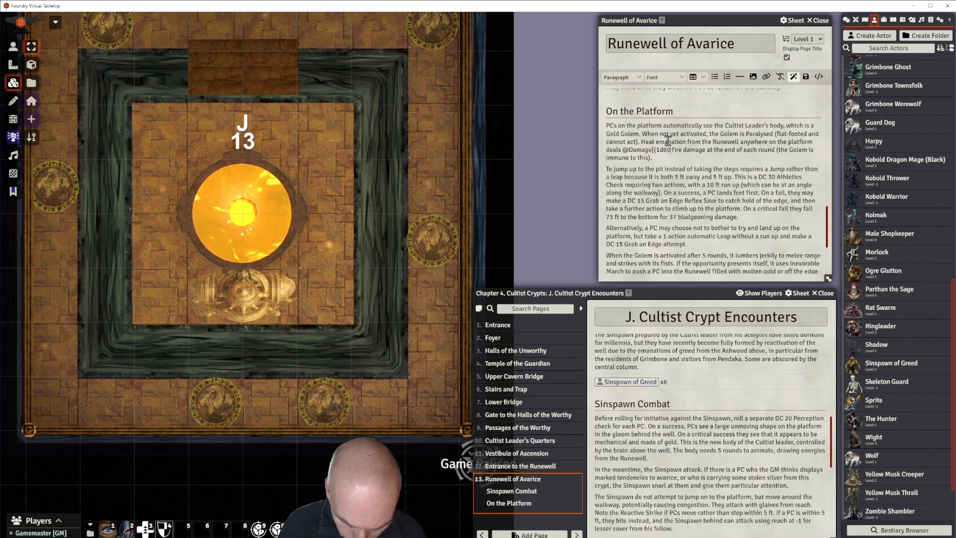
pyautogui.write('[')
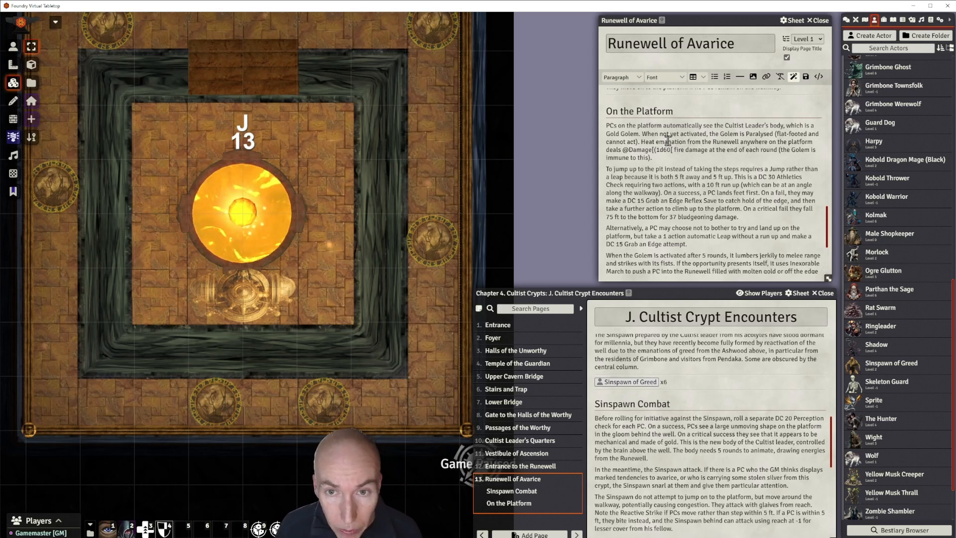
pyautogui.write('fire,')
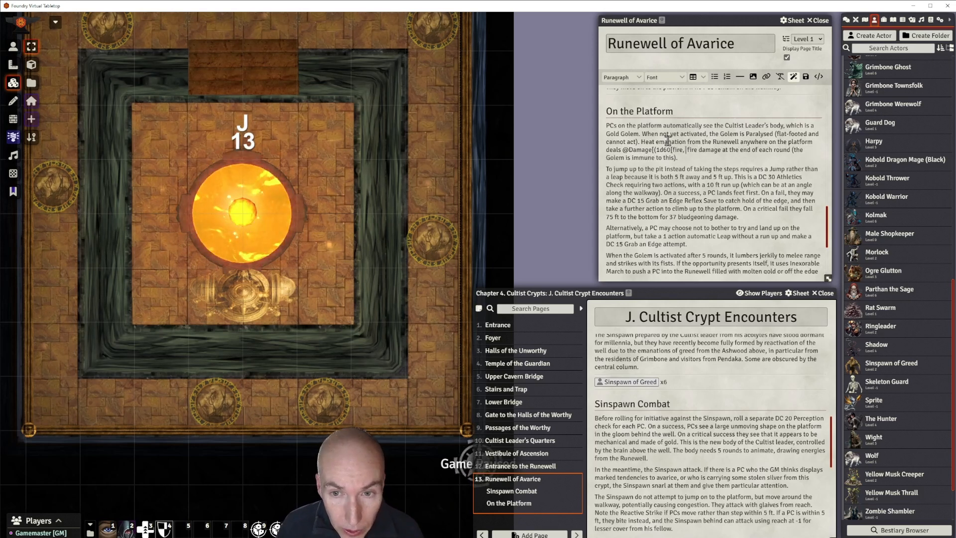
pyautogui.write('pesistenmt')
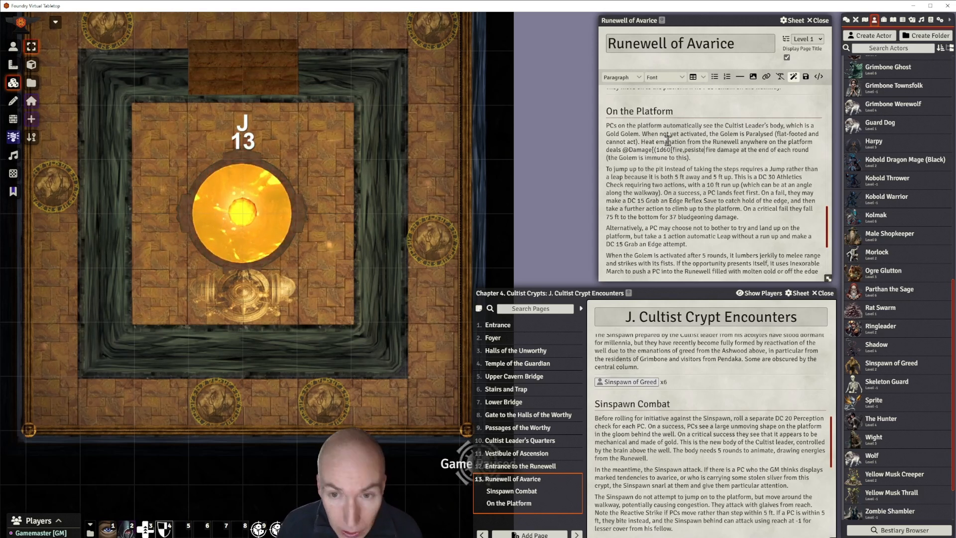
pyautogui.press('BackSpace')
pyautogui.press('BackSpace')
pyautogui.write('t')
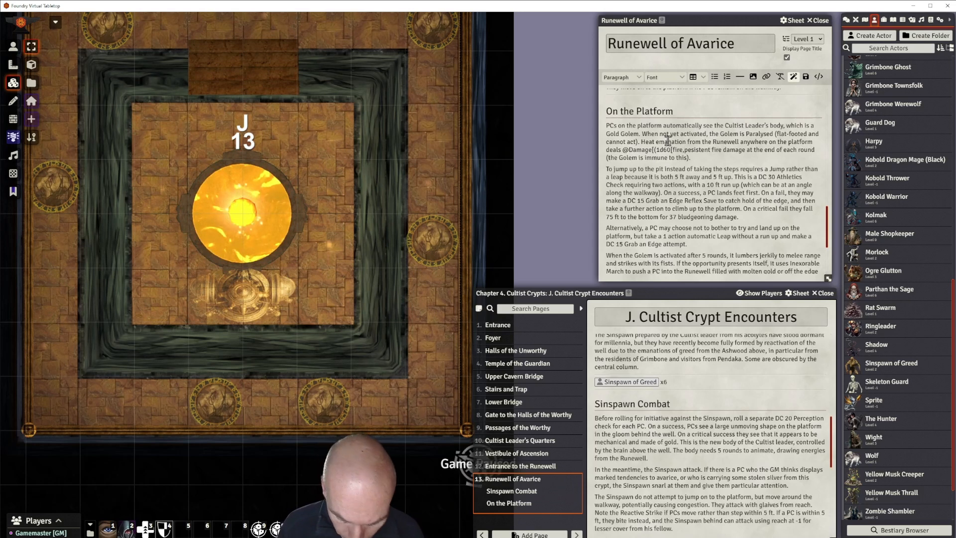
pyautogui.write(']]')
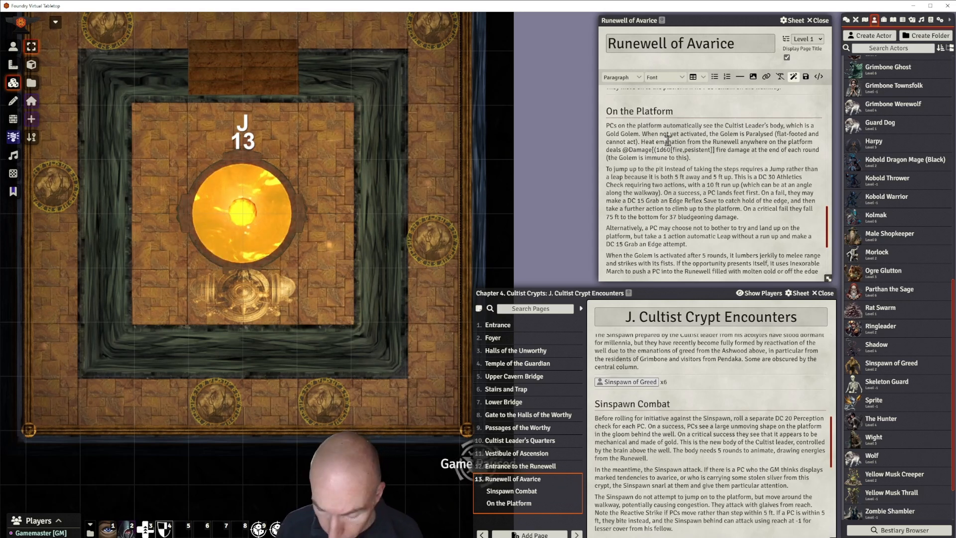
# Remove the redundant word "fire" after the inline roll and make the bracketed Golem immunity remark a separate sentence beginning "(The Golem".
pyautogui.press('BackSpace')
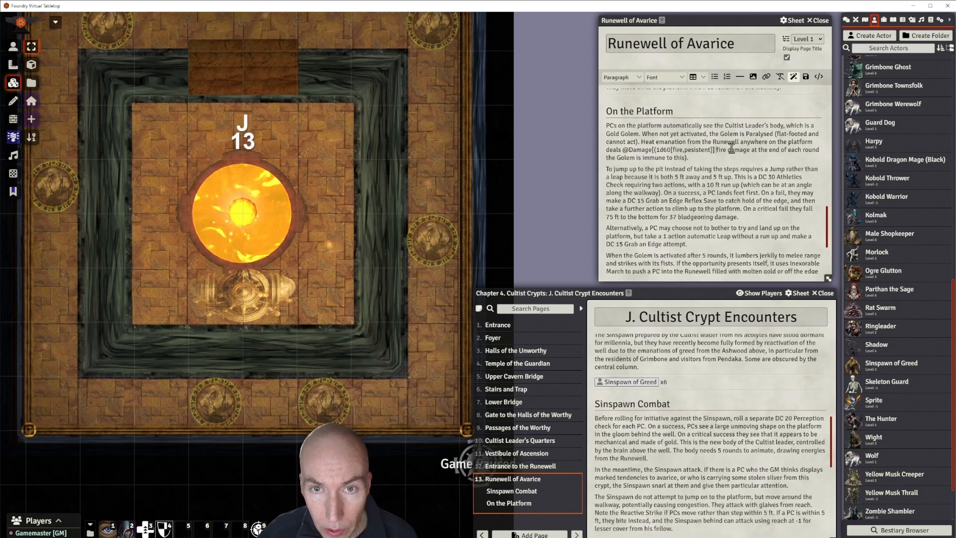
pyautogui.press('Delete')
pyautogui.press('Delete')
pyautogui.press('Delete')
pyautogui.press('Delete')
pyautogui.press('Delete')
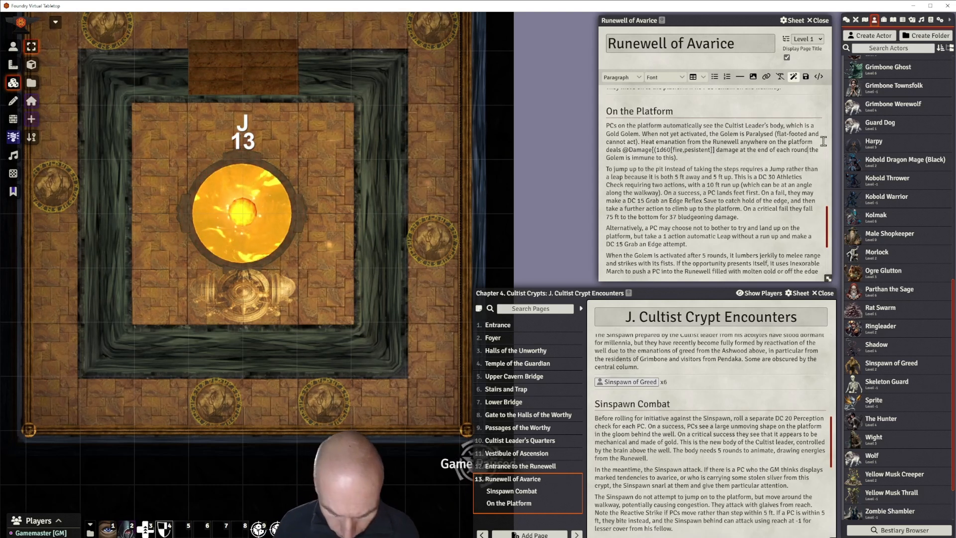
pyautogui.write('. ')
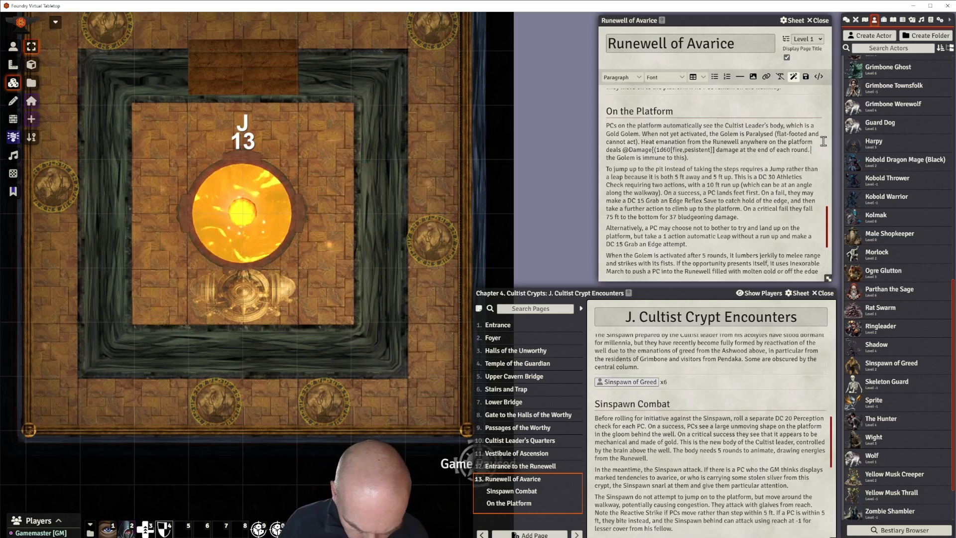
pyautogui.write('(')
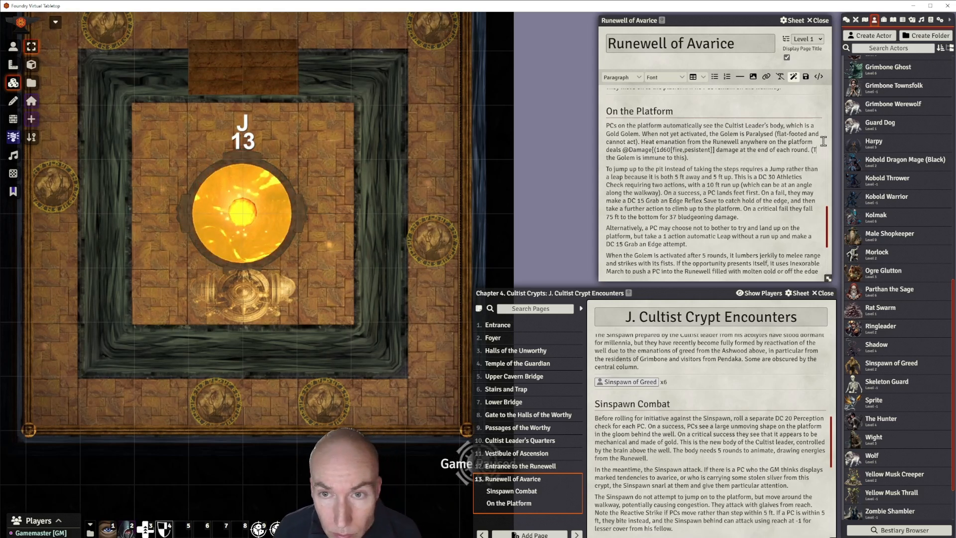
pyautogui.write('T')
pyautogui.press('Delete')
pyautogui.press('Delete')
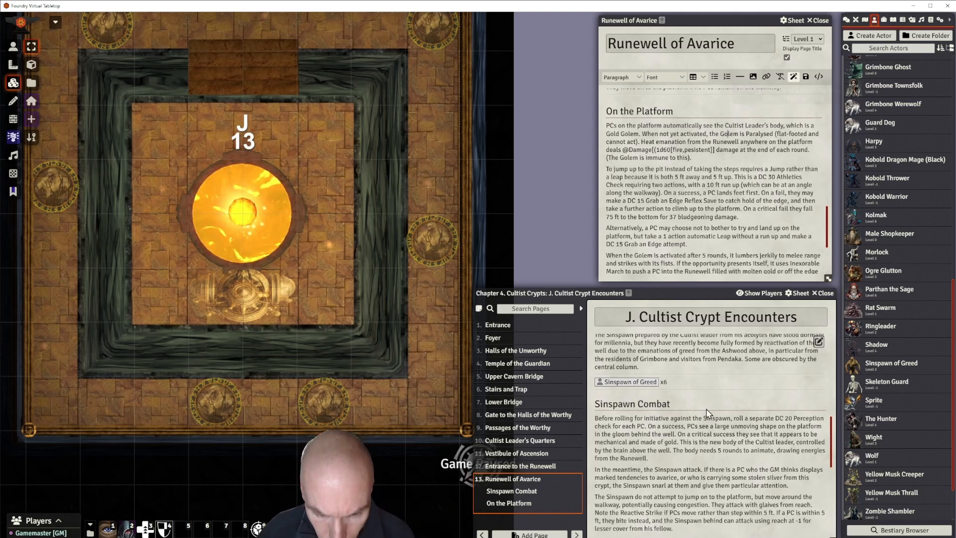
# Review the On the Platform section in the encounters journal and add a space after the comma in the editor's inline damage roll.
pyautogui.click(528, 492)
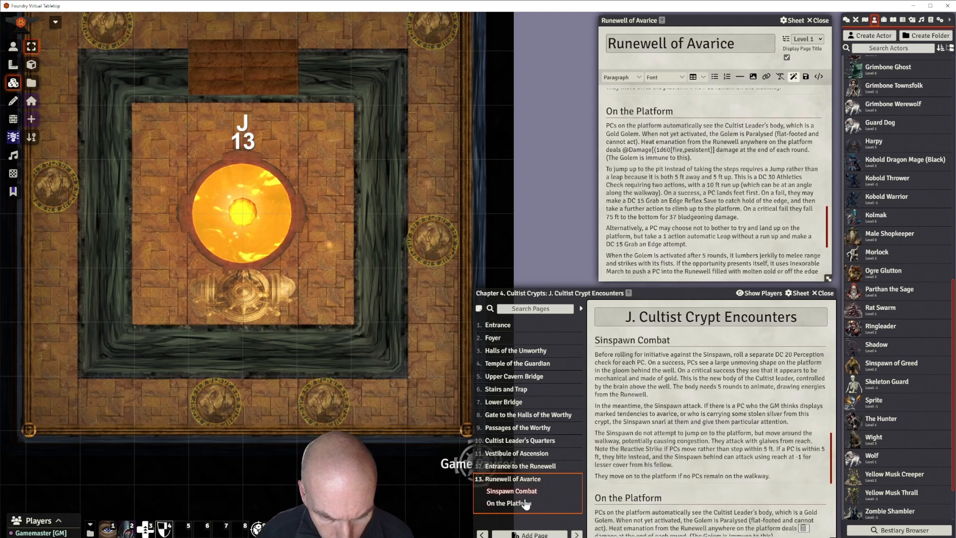
pyautogui.click(527, 503)
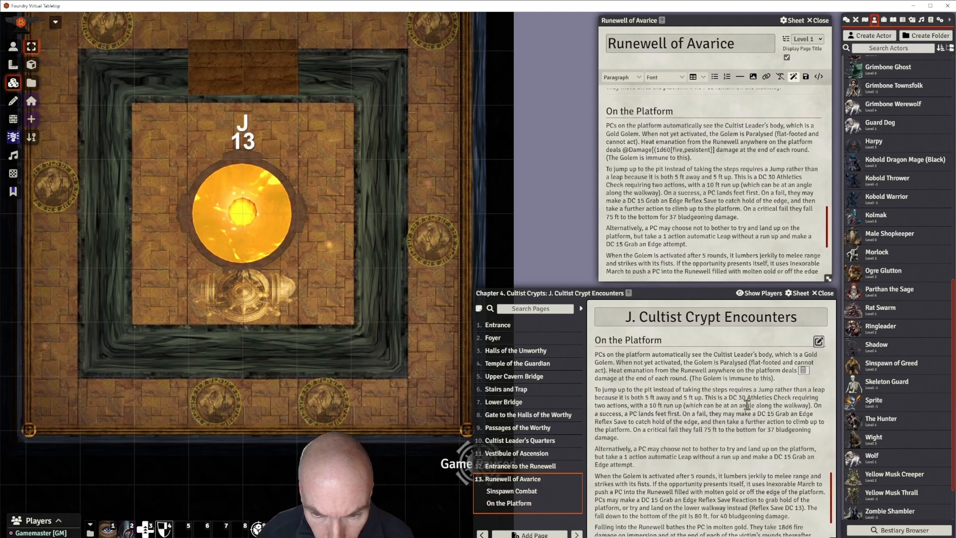
pyautogui.scroll(-2, 747, 405)
pyautogui.scroll(2, 747, 405)
pyautogui.scroll(1, 747, 405)
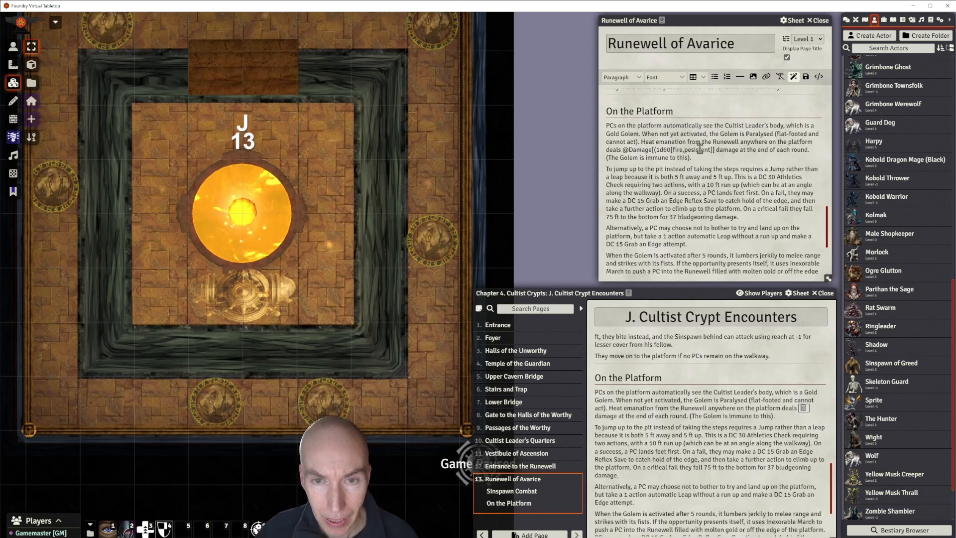
pyautogui.click(705, 195)
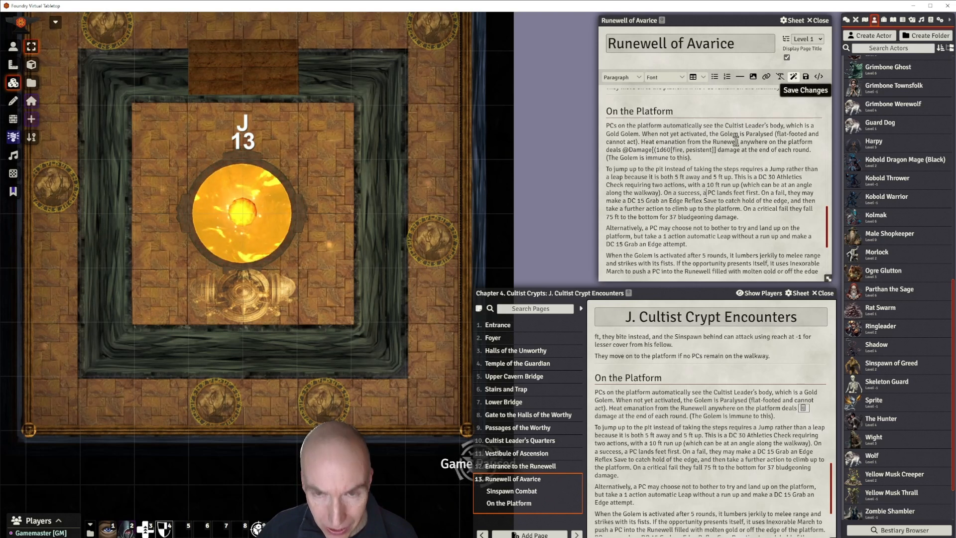
# Try splitting the inline roll's damage types into separate brackets as [fire][pesistent].
pyautogui.click(687, 149)
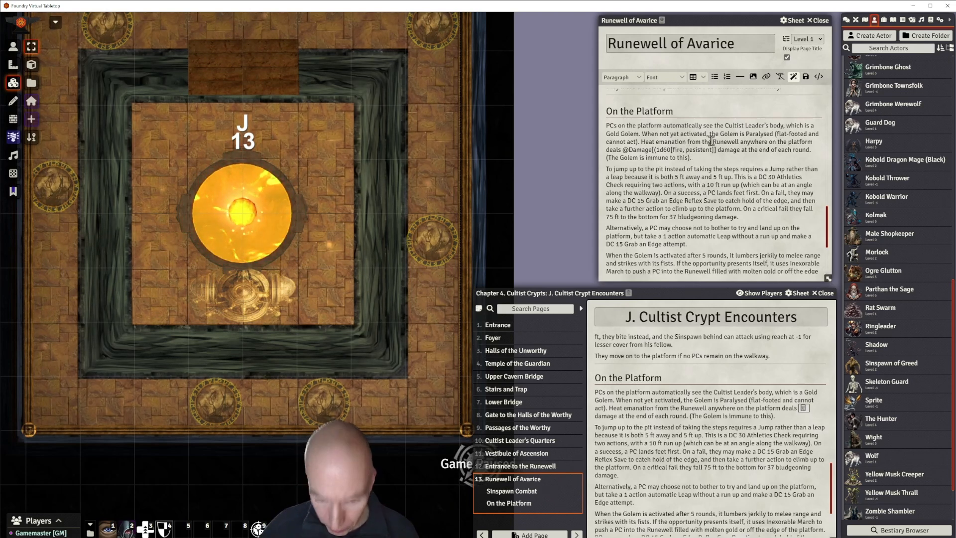
pyautogui.press('BackSpace')
pyautogui.press('BackSpace')
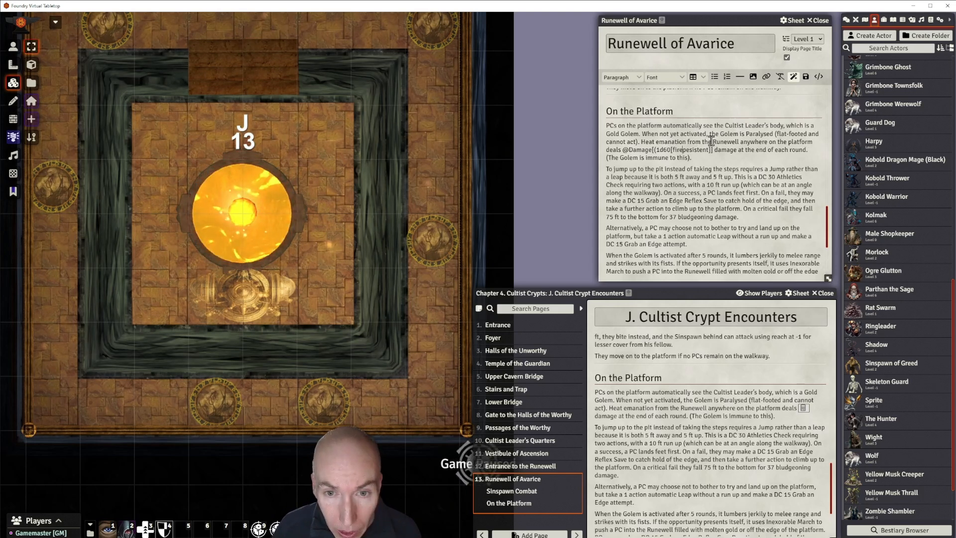
pyautogui.write('][')
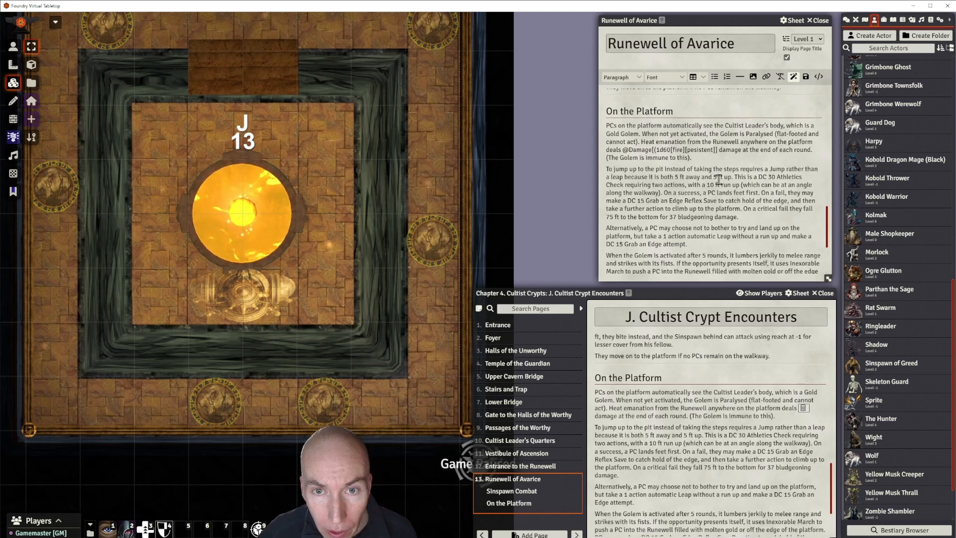
# Correct the inline roll's damage type spelling to "persistent", rejoin the types as [fire, persistent] and save the page.
pyautogui.click(694, 150)
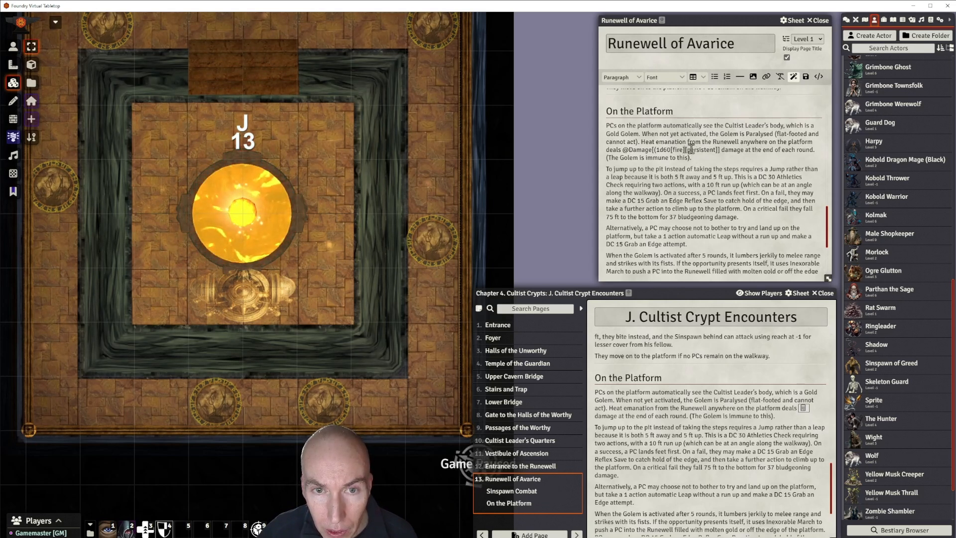
pyautogui.press('BackSpace')
pyautogui.press('BackSpace')
pyautogui.write(',')
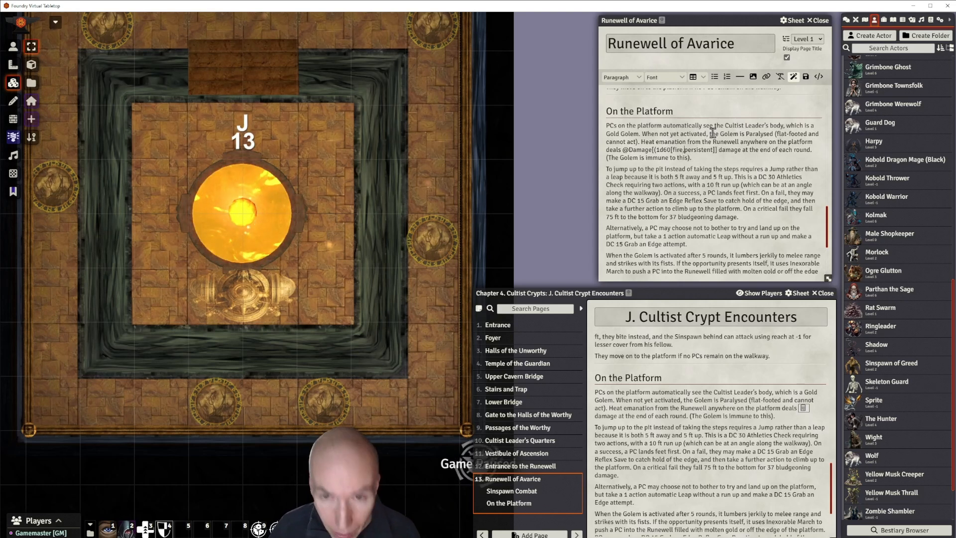
pyautogui.click(807, 78)
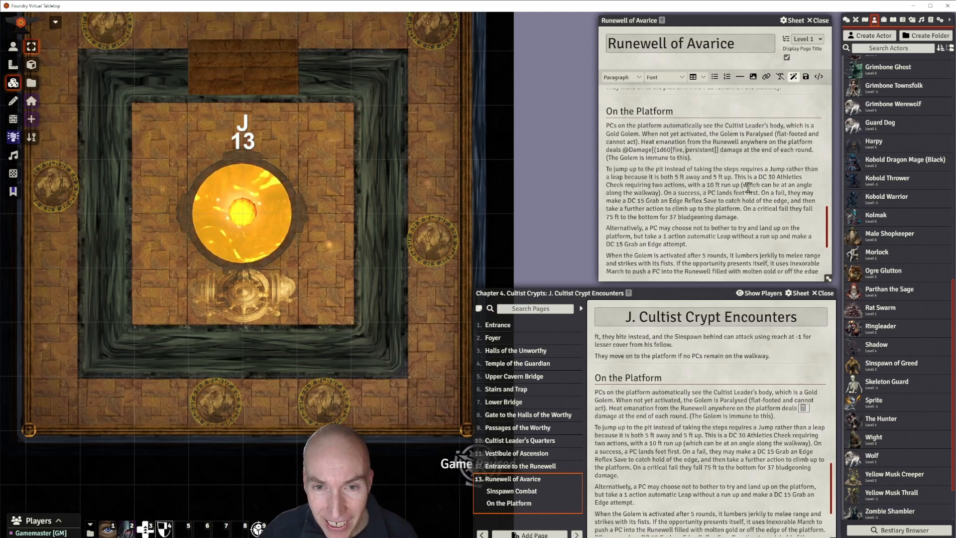
pyautogui.click(670, 149)
pyautogui.press('BackSpace')
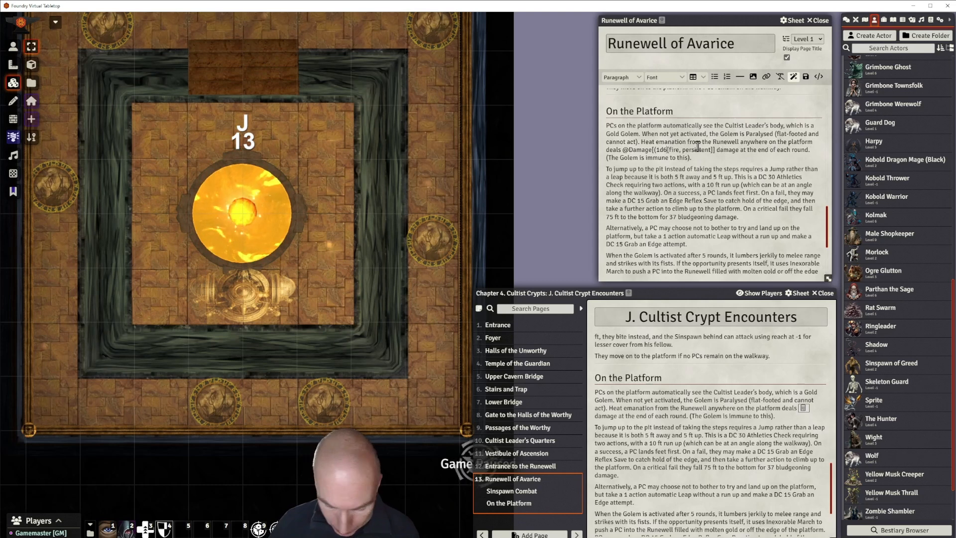
pyautogui.write(')')
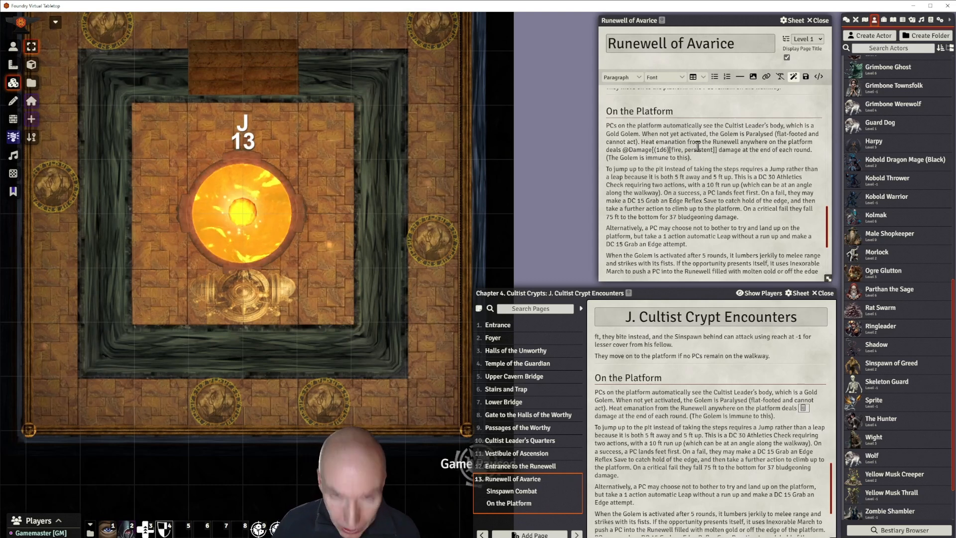
pyautogui.click(806, 76)
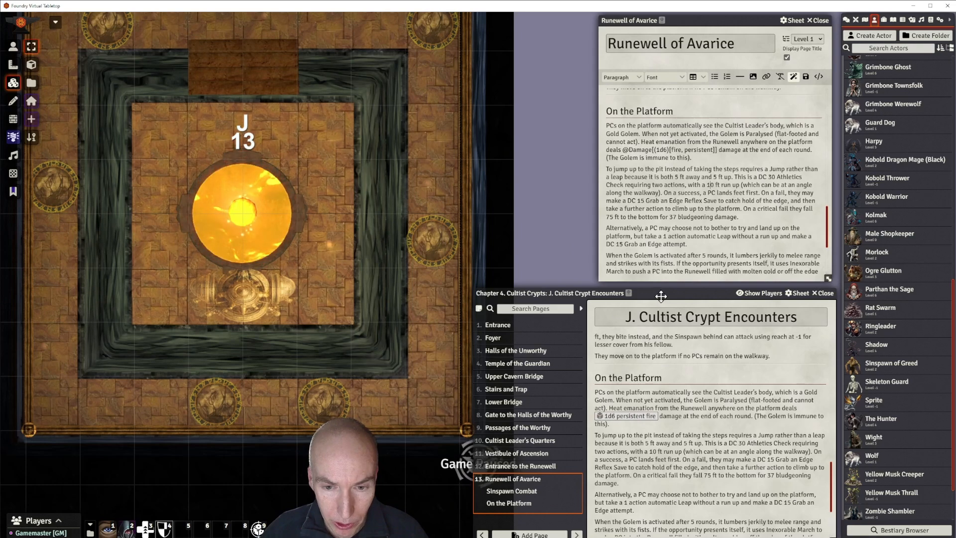
# Hyphenate both 5 ft distances in the jump paragraph of the On the Platform section as "5-ft".
pyautogui.moveTo(662, 294); pyautogui.dragTo(663, 292)
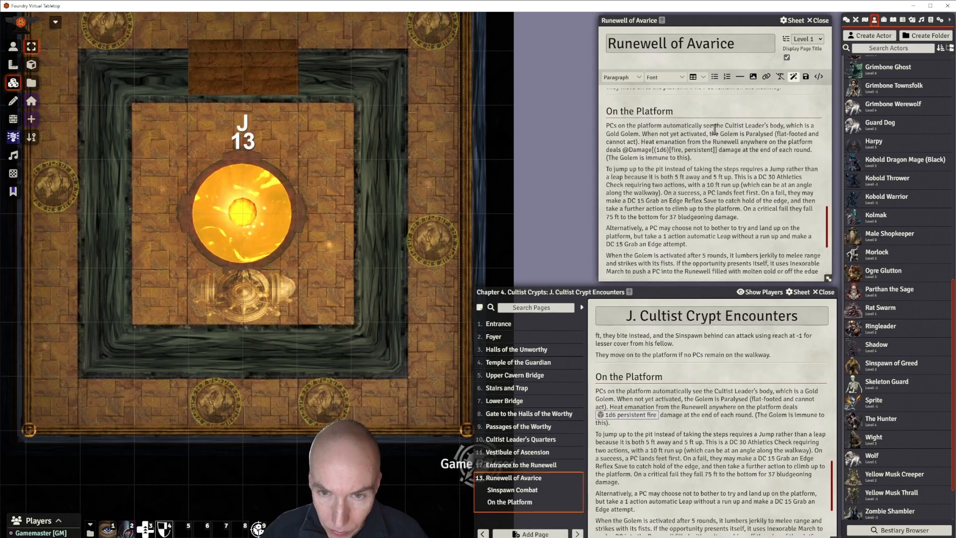
pyautogui.scroll(-2, 715, 181)
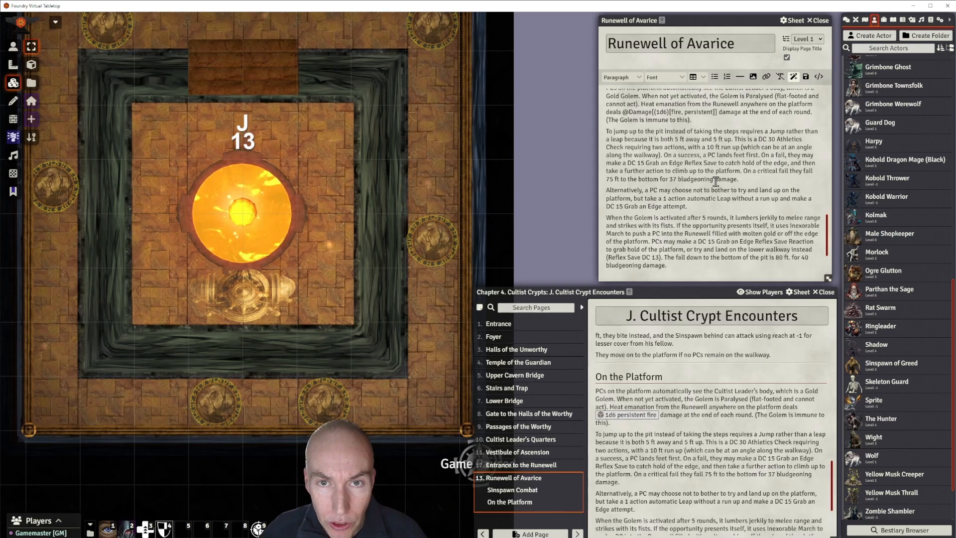
pyautogui.scroll(2, 716, 181)
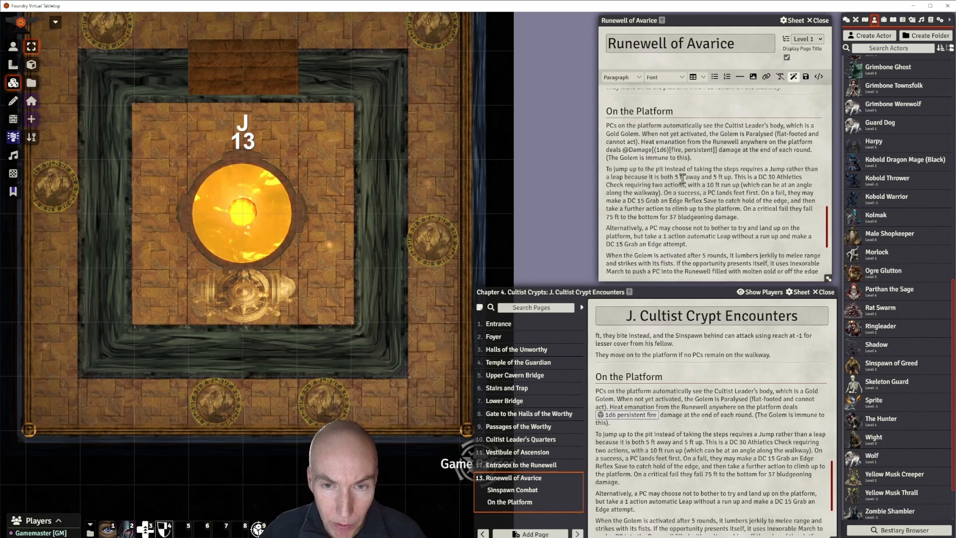
pyautogui.click(680, 176)
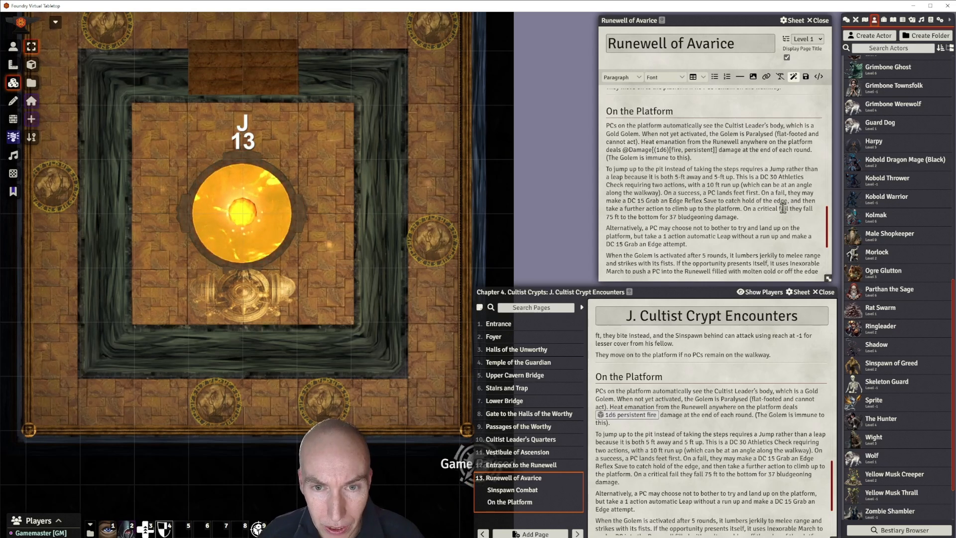
pyautogui.scroll(-1, 781, 214)
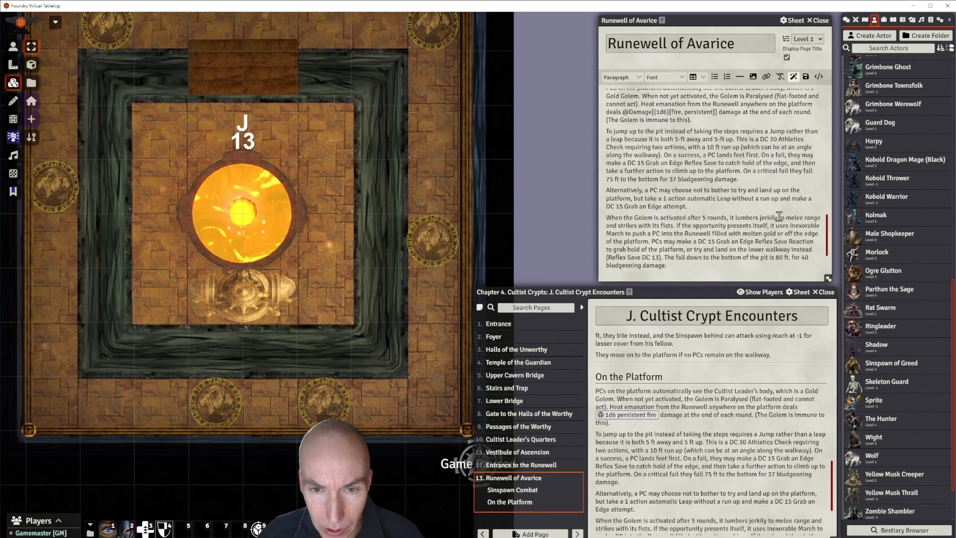
pyautogui.scroll(1, 780, 216)
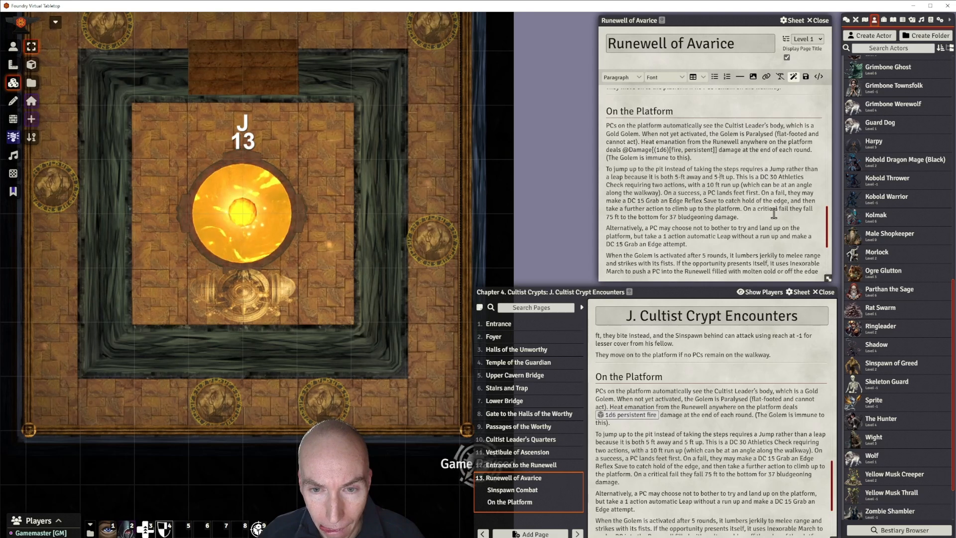
# Set the jump's Athletics DC to 25 and hyphenate the run-up distance as "10-ft".
pyautogui.doubleClick(774, 177)
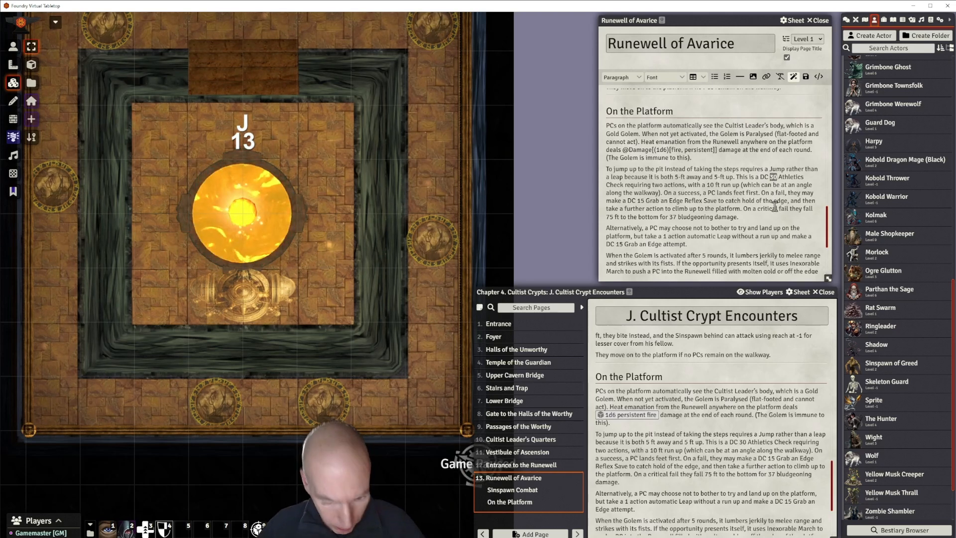
pyautogui.write('25')
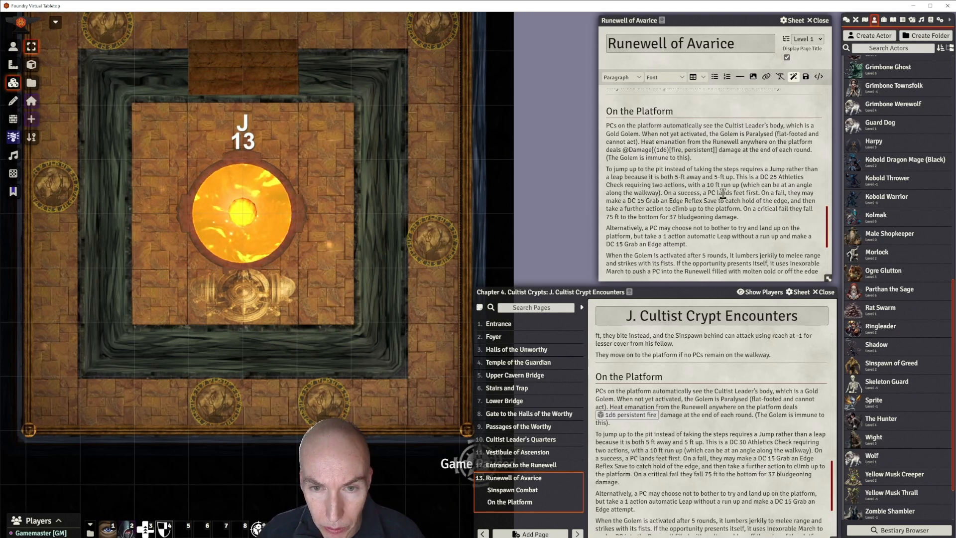
pyautogui.click(717, 185)
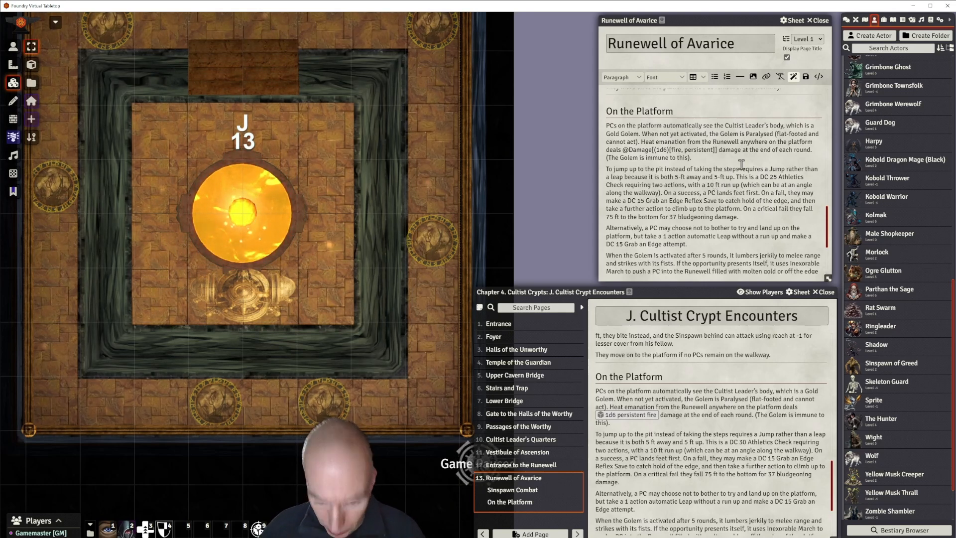
pyautogui.press('BackSpace')
pyautogui.write('-')
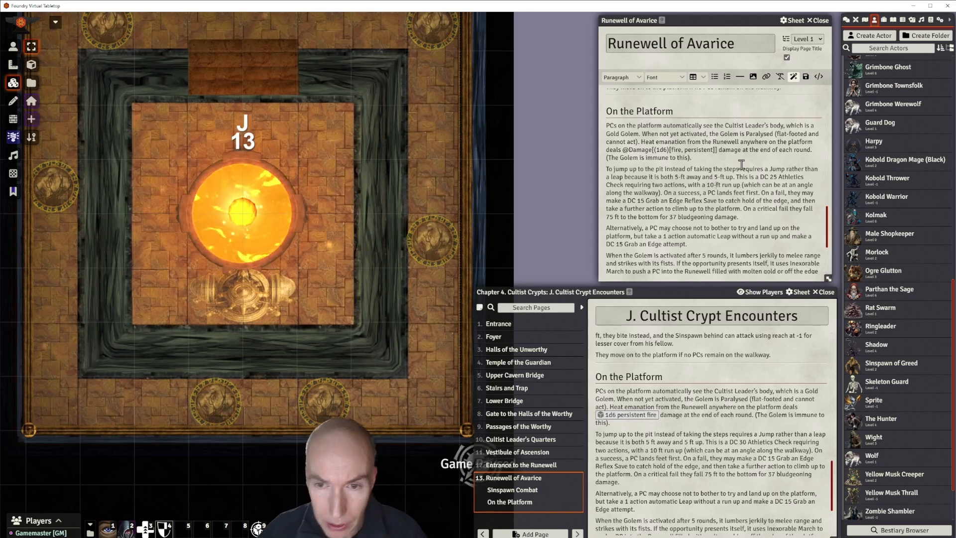
# Set the plain-text Athletics DC in the jump paragraph to 20.
pyautogui.click(775, 177)
pyautogui.press('BackSpace')
pyautogui.write('0')
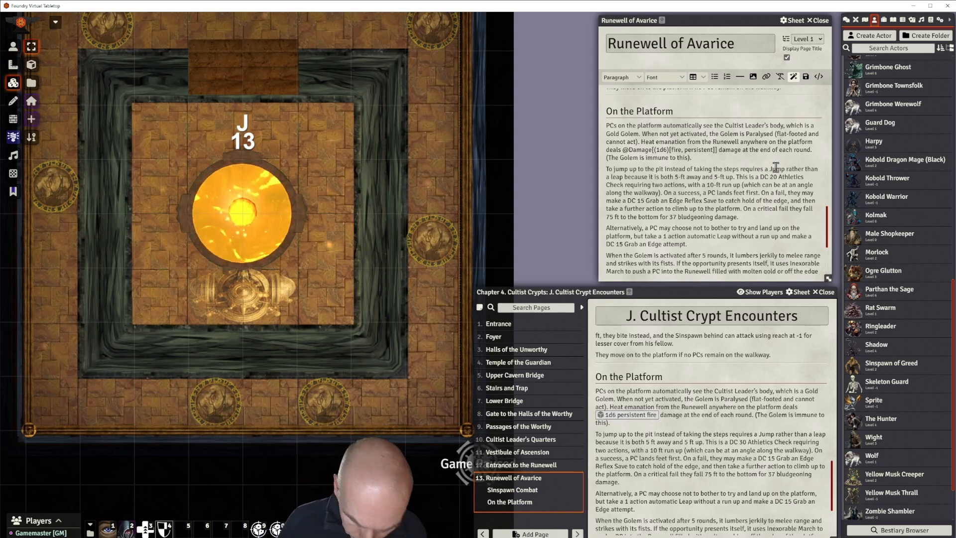
pyautogui.write('@chec')
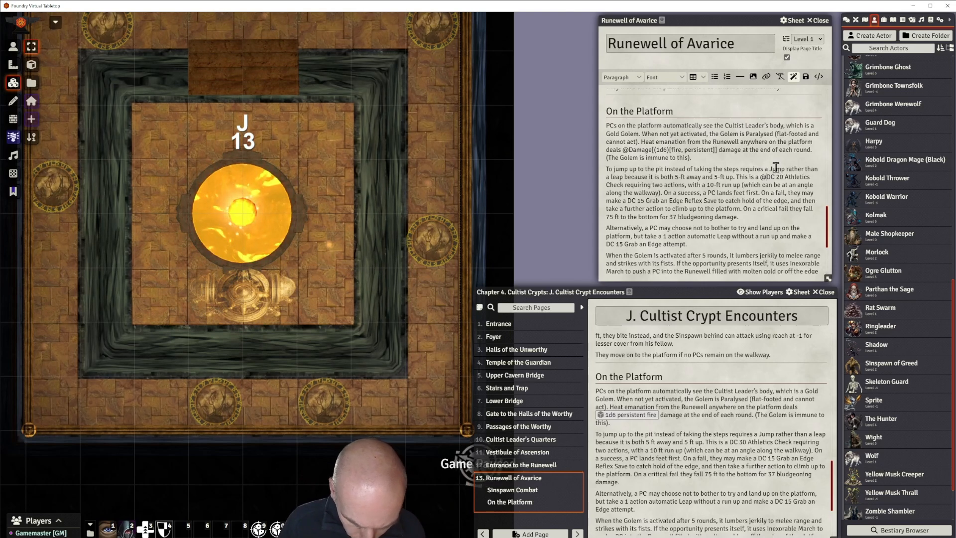
pyautogui.press('BackSpace')
pyautogui.press('BackSpace')
pyautogui.press('BackSpace')
pyautogui.press('BackSpace')
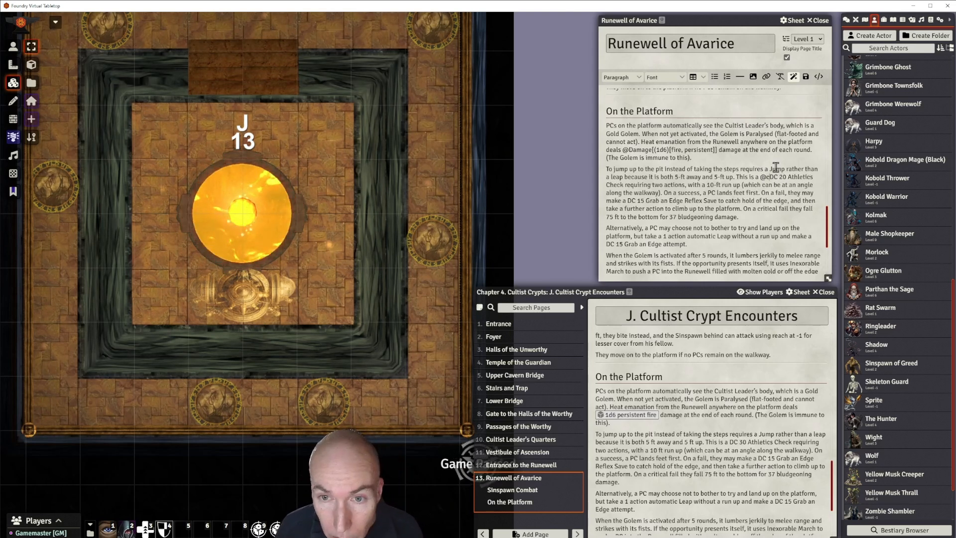
pyautogui.write('Check')
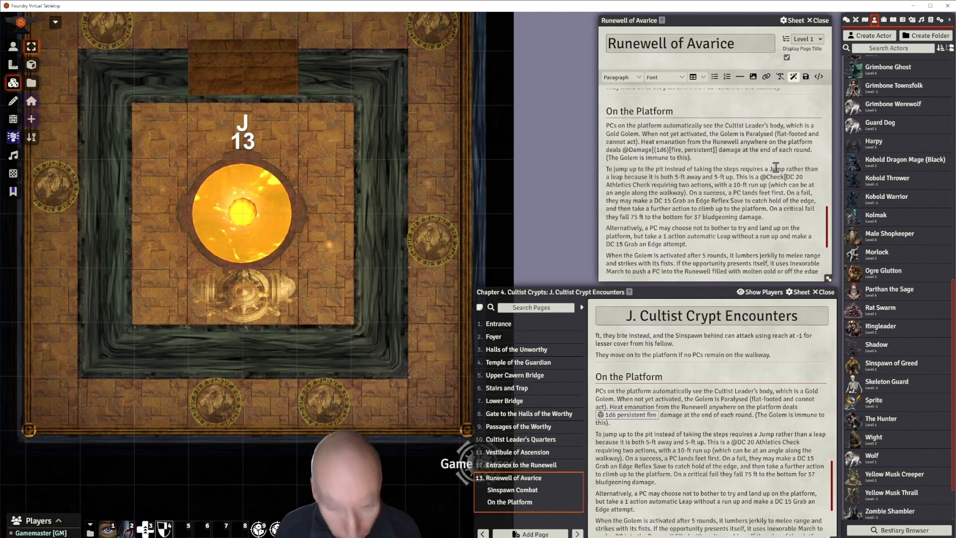
pyautogui.write('[athletic')
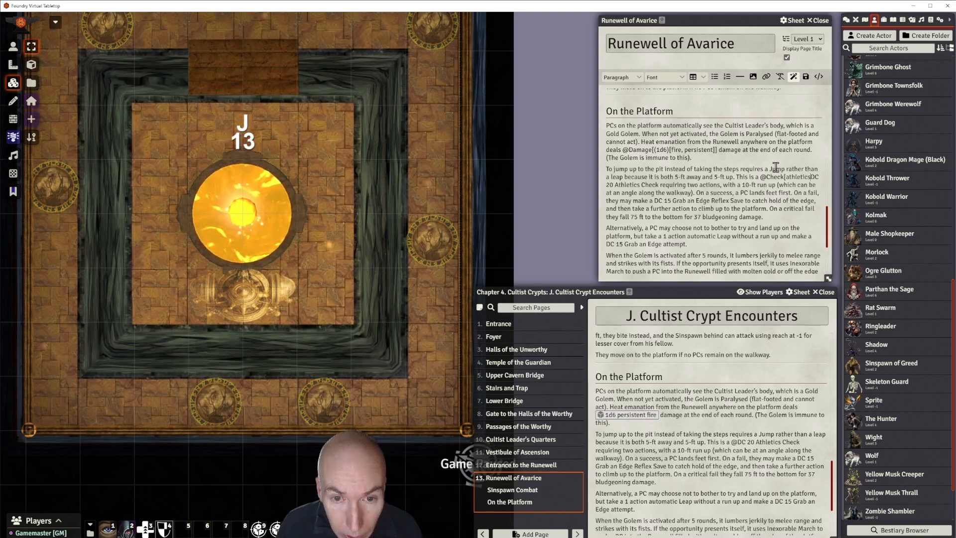
pyautogui.write('s')
pyautogui.write('|dc:')
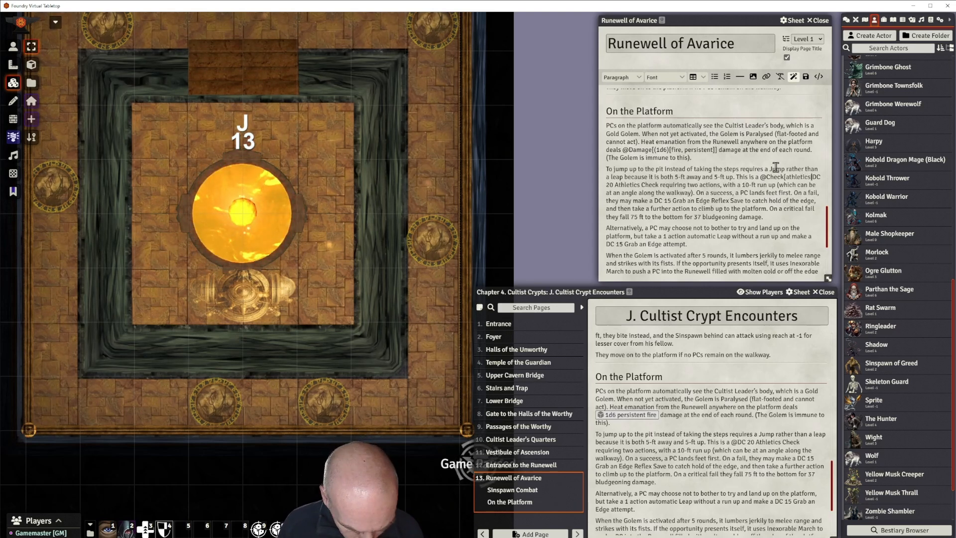
pyautogui.write('20')
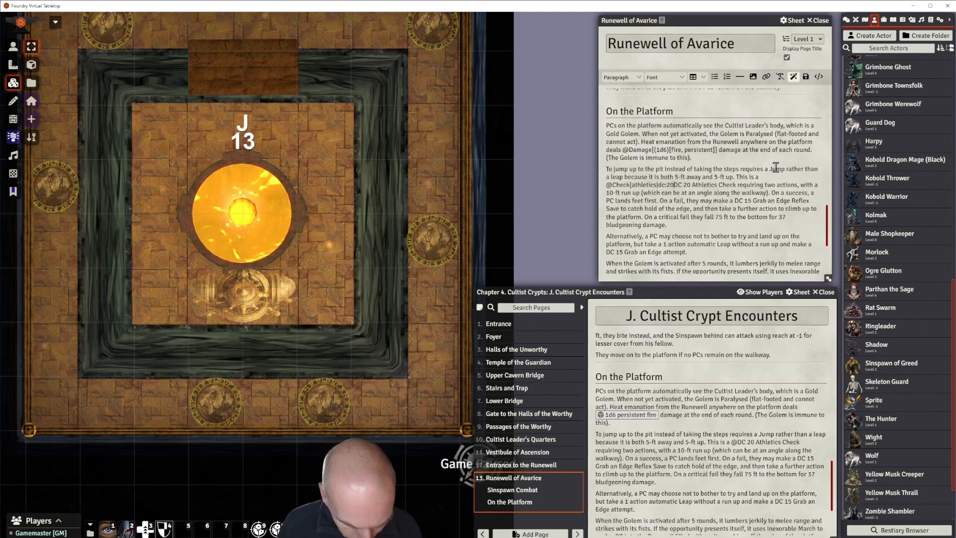
pyautogui.write(']')
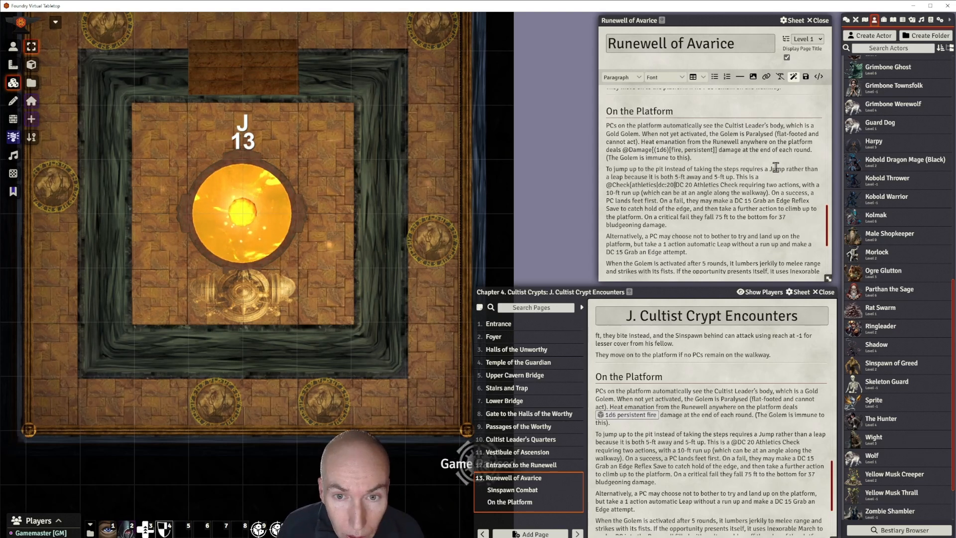
pyautogui.write('name:Ju')
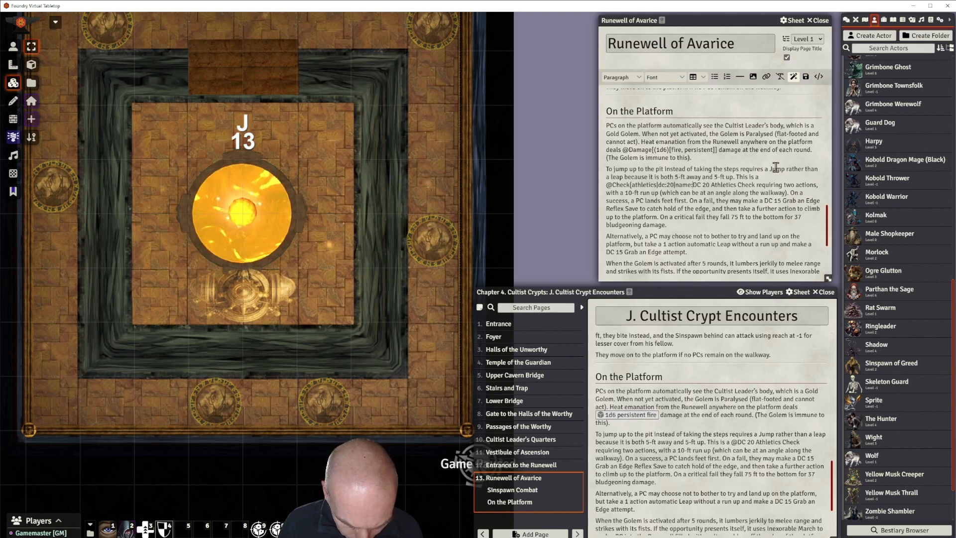
pyautogui.write('mp')
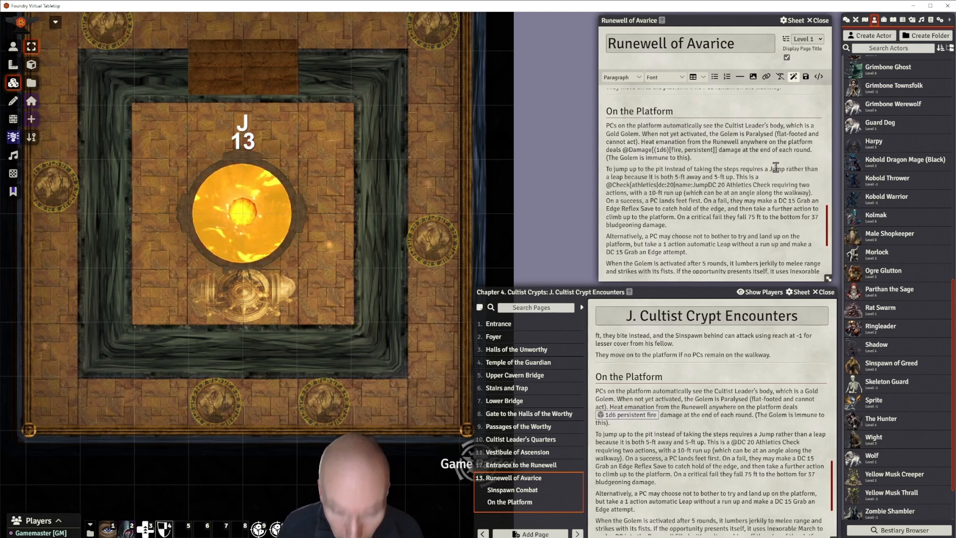
pyautogui.write(']')
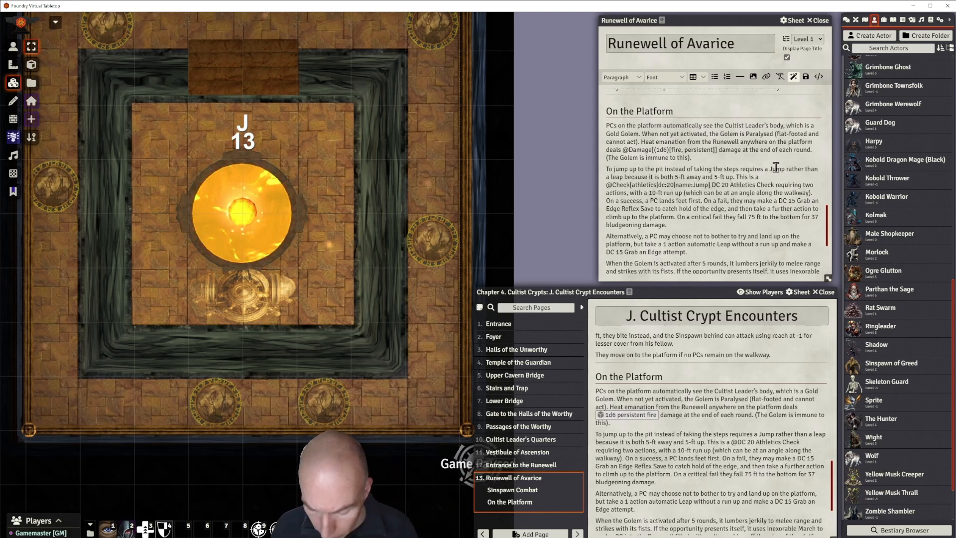
# Reduce the plain-text "DC 20 Athletics Check" after the inline check to "check", and set the inline check's DC to 25.
pyautogui.press('Delete')
pyautogui.press('Delete')
pyautogui.press('Delete')
pyautogui.press('Delete')
pyautogui.press('Delete')
pyautogui.press('Delete')
pyautogui.press('Delete')
pyautogui.press('Delete')
pyautogui.press('Delete')
pyautogui.press('Delete')
pyautogui.press('Delete')
pyautogui.press('Delete')
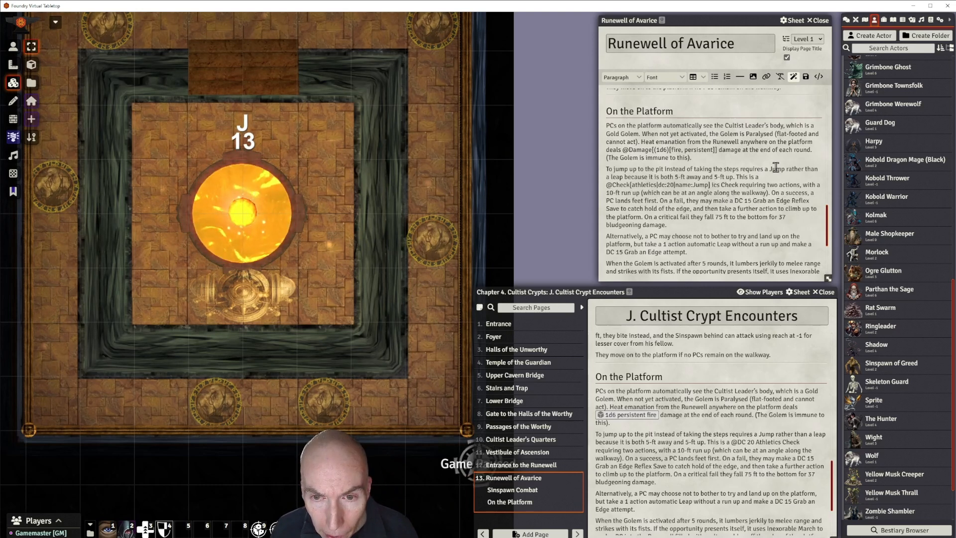
pyautogui.press('Delete')
pyautogui.press('Delete')
pyautogui.press('Delete')
pyautogui.press('Delete')
pyautogui.press('Delete')
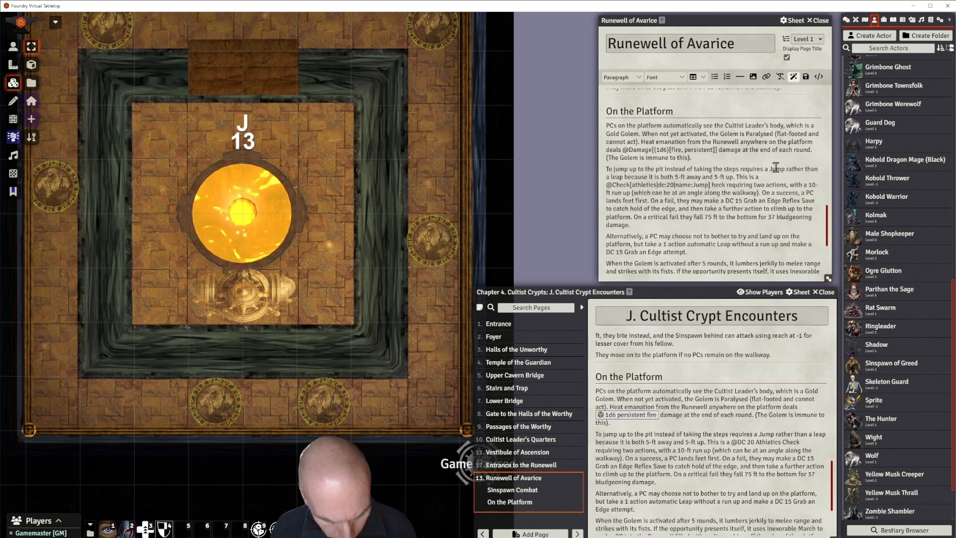
pyautogui.write('c')
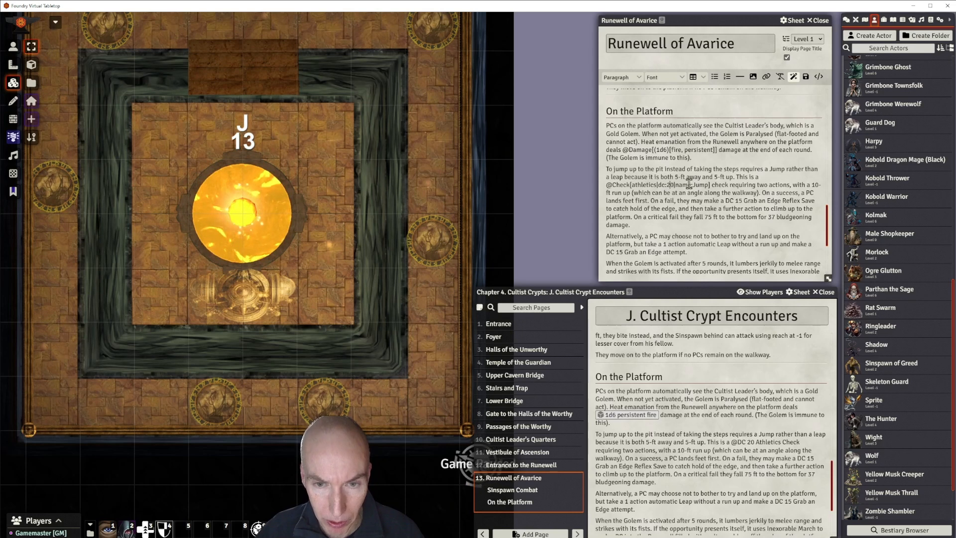
pyautogui.press('BackSpace')
pyautogui.write('5')
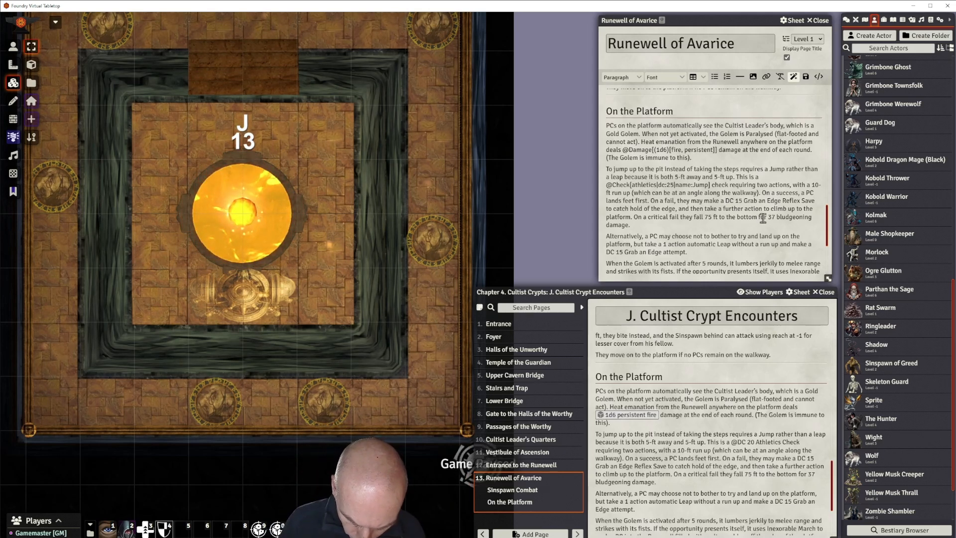
pyautogui.write('@Check')
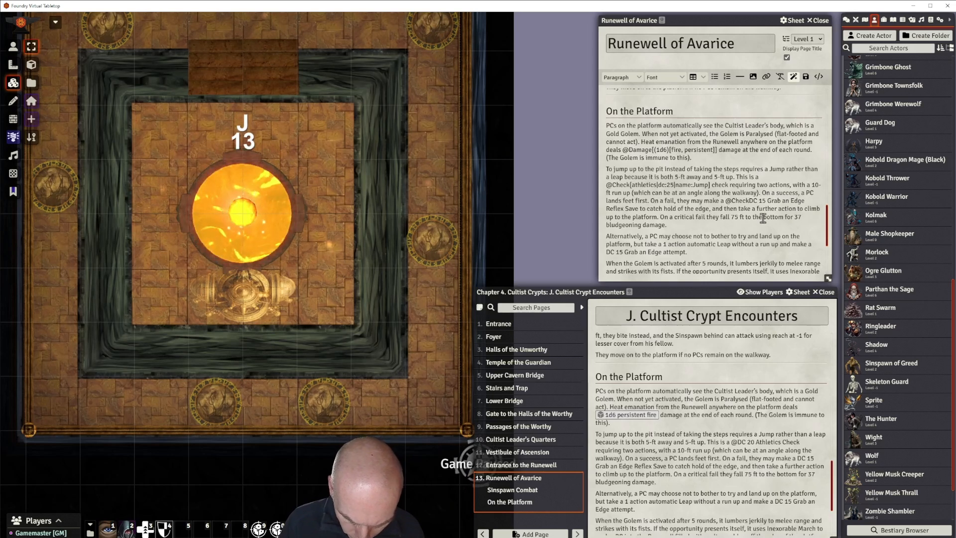
pyautogui.write('[')
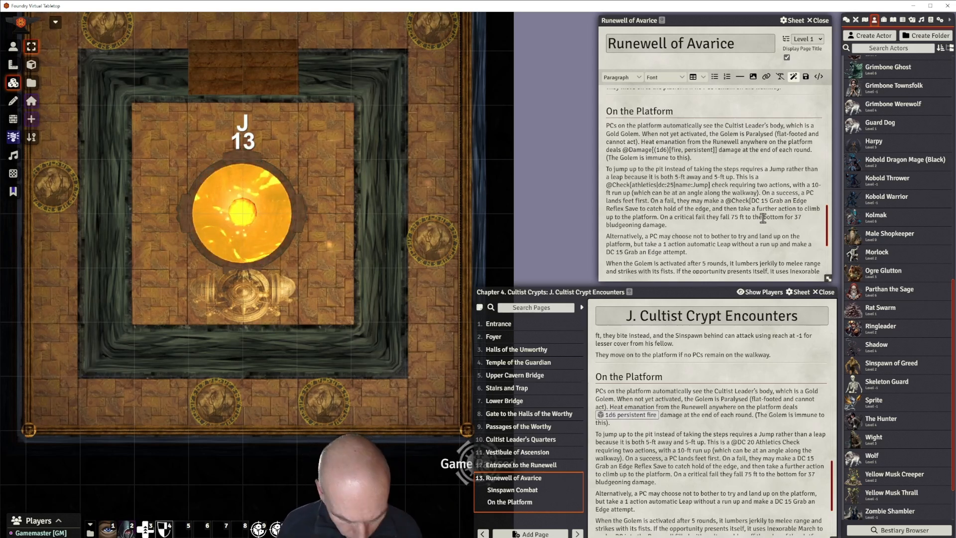
pyautogui.write('reflex')
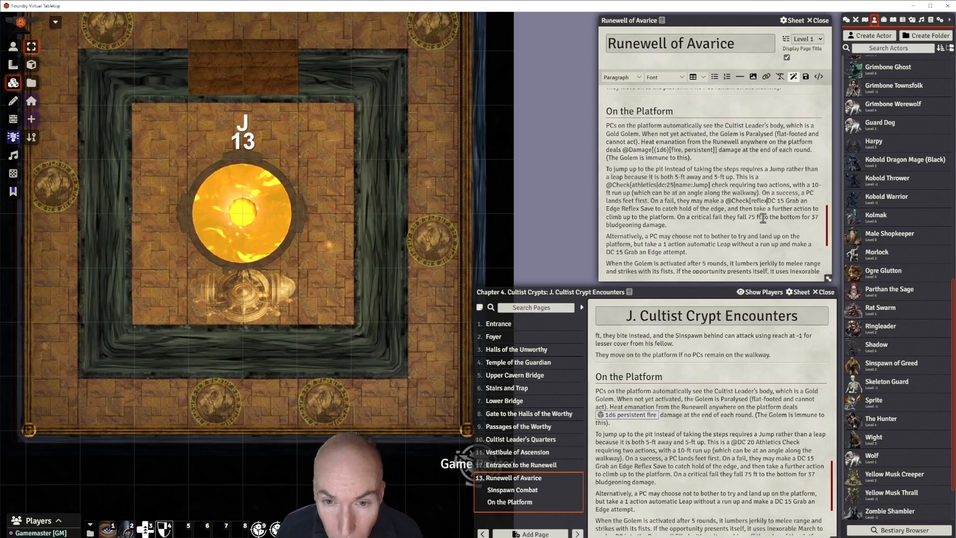
pyautogui.write('|dc')
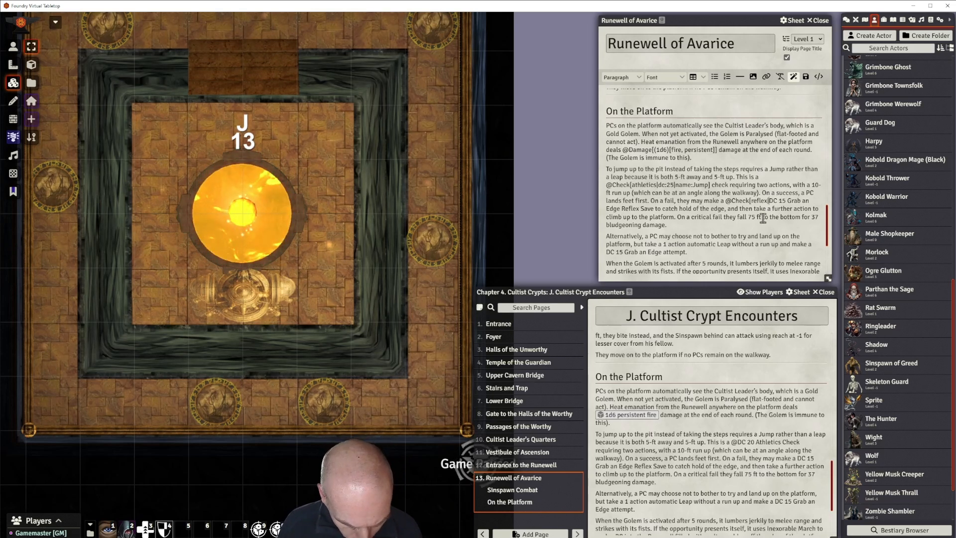
pyautogui.write(':15')
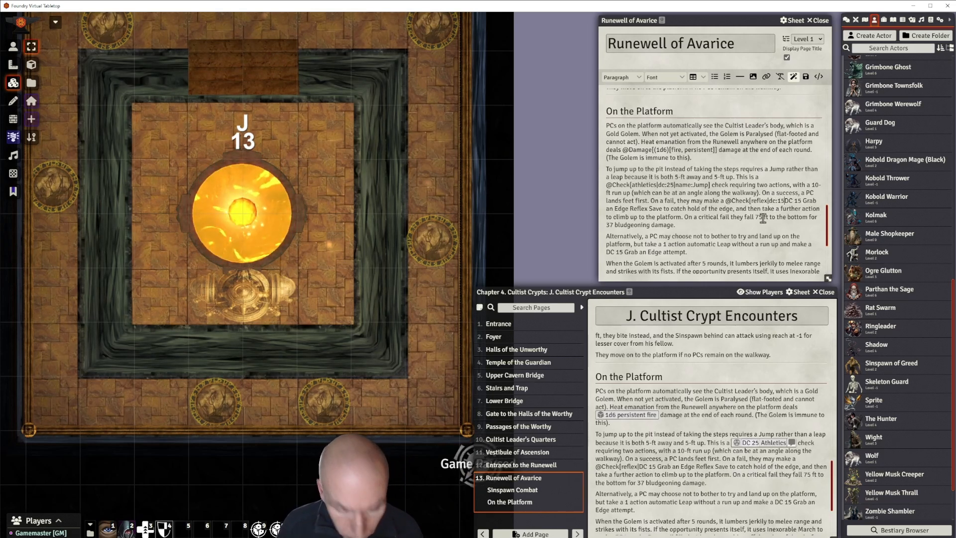
pyautogui.write('|')
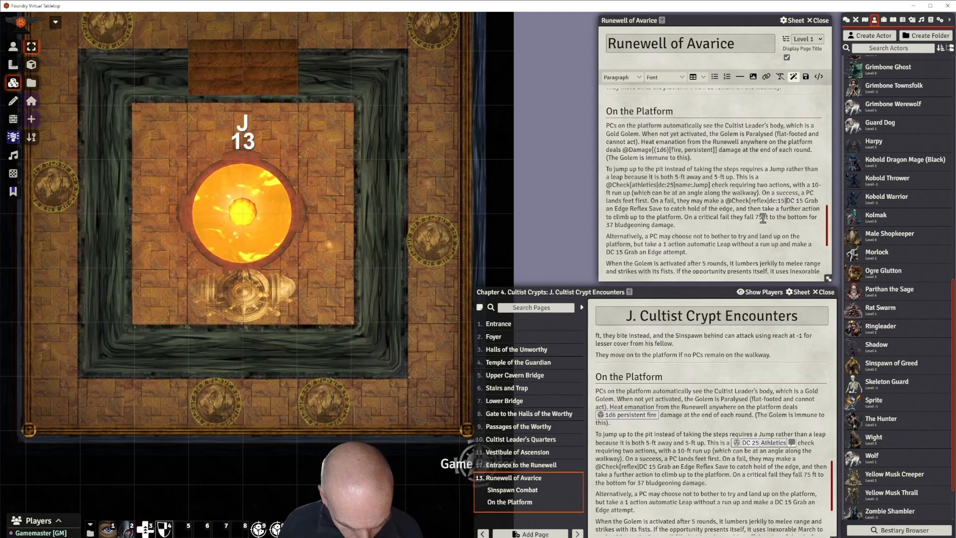
pyautogui.write('name:Gra')
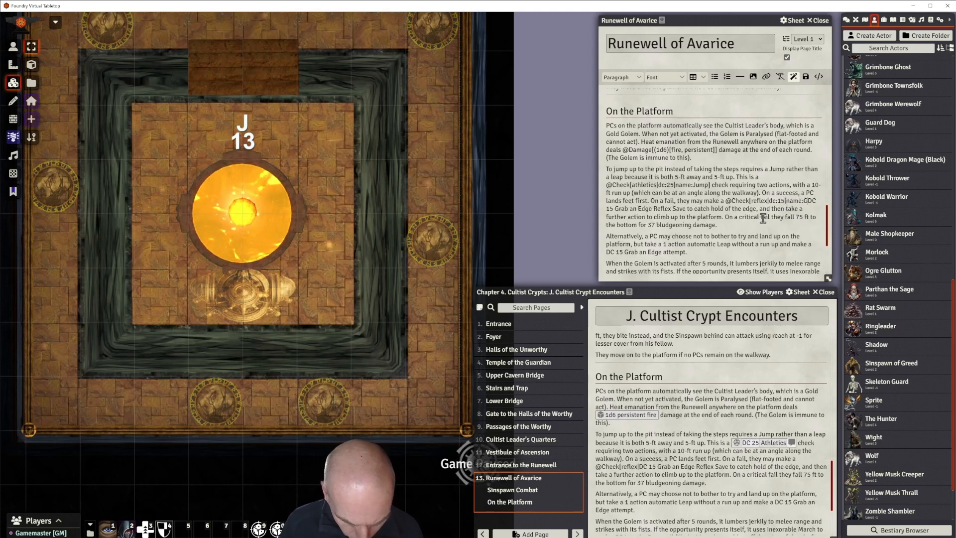
pyautogui.write('b and')
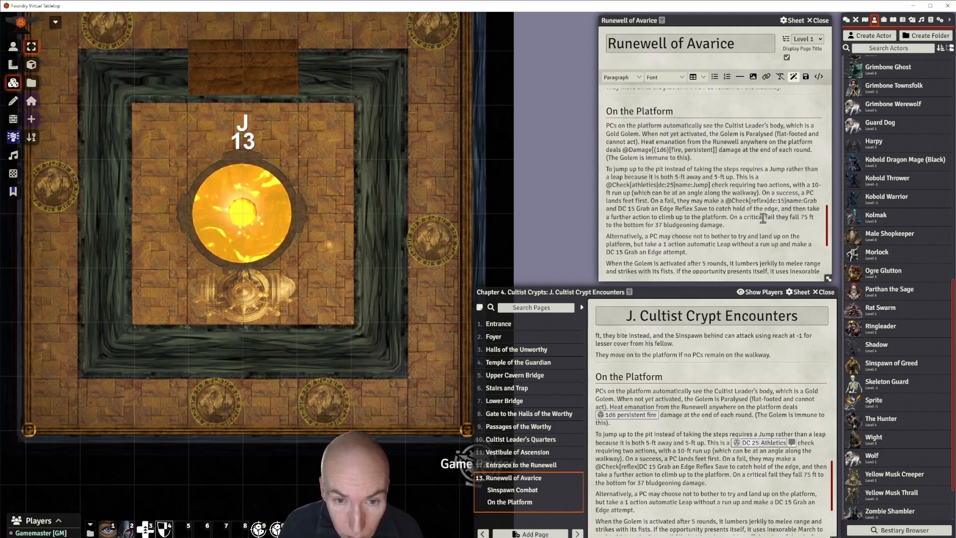
pyautogui.press('BackSpace')
pyautogui.press('BackSpace')
pyautogui.write('Edge')
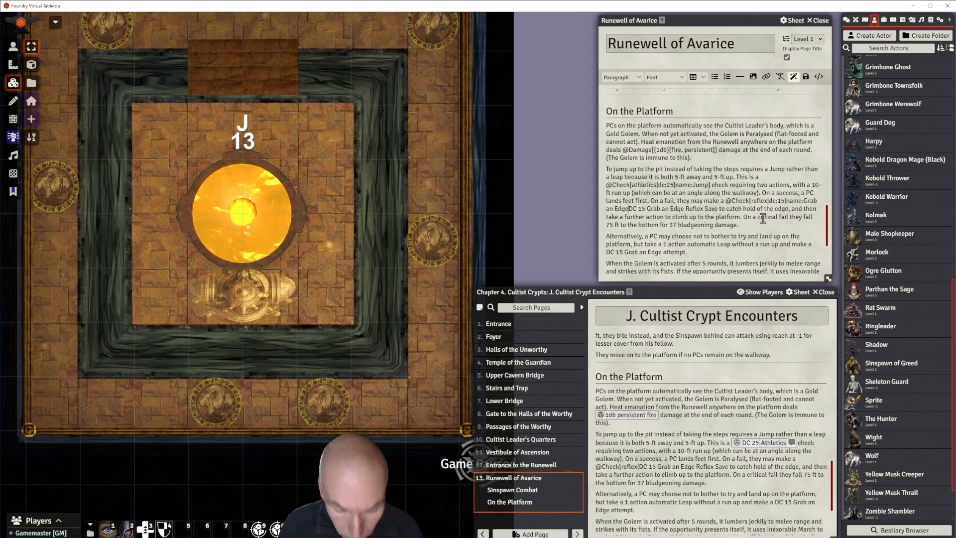
pyautogui.write(']')
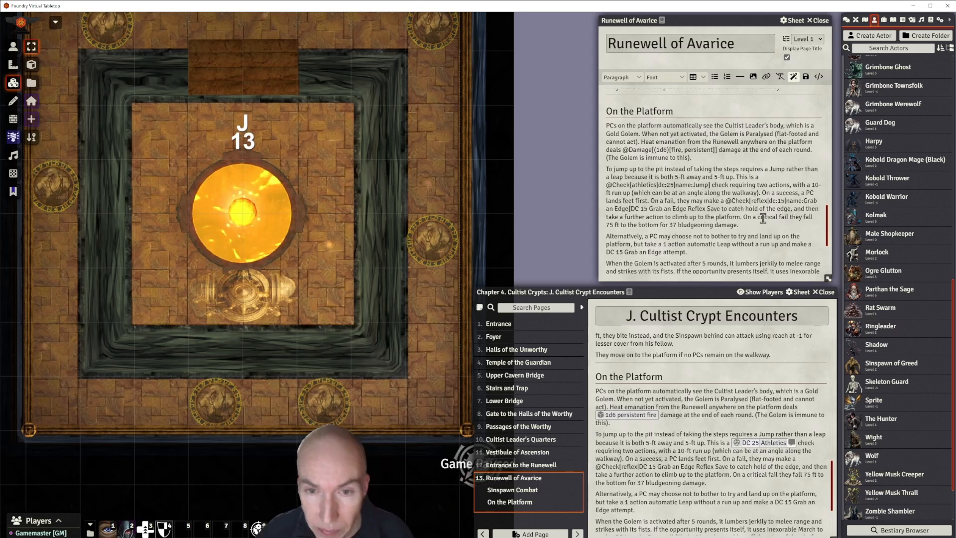
pyautogui.moveTo(726, 200); pyautogui.dragTo(637, 210)
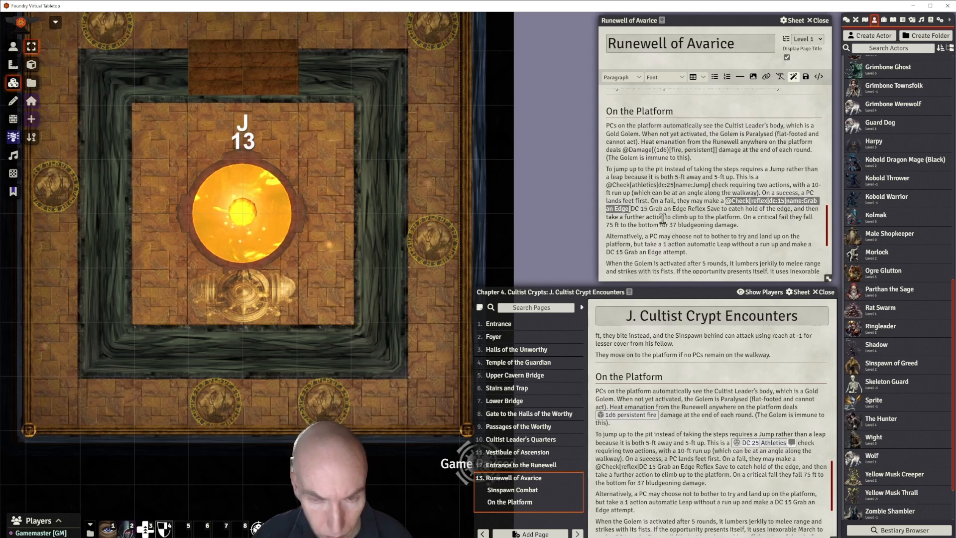
pyautogui.click(644, 208)
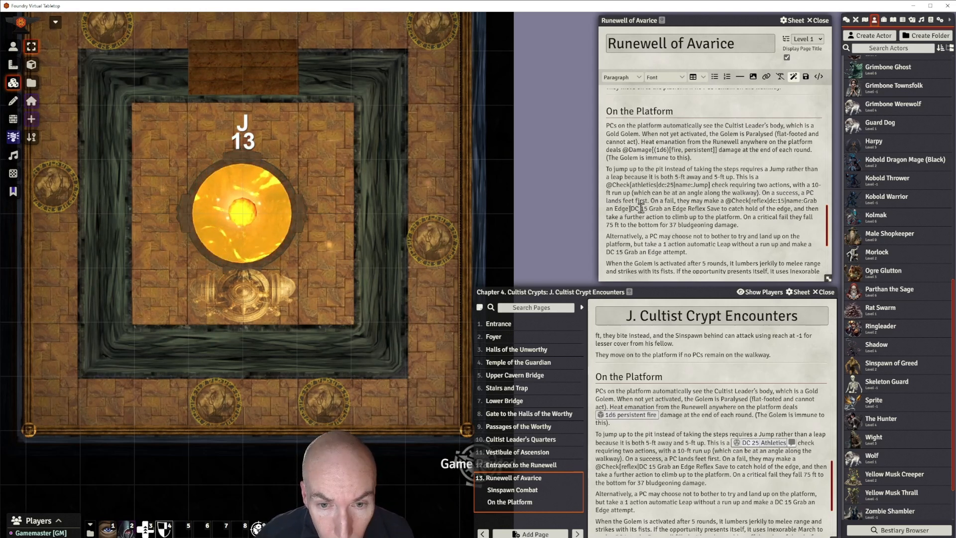
pyautogui.write('or')
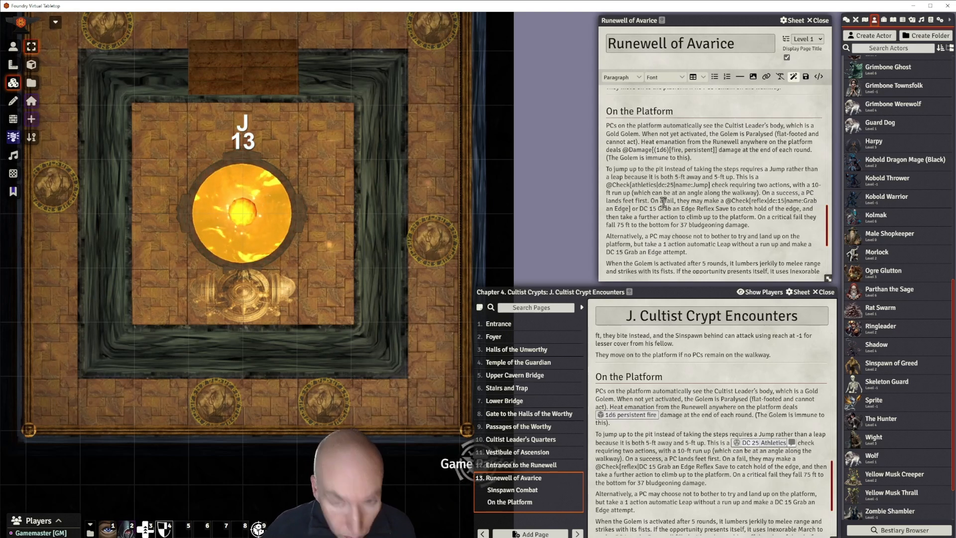
pyautogui.write('@Check[reflex|dc:15|name:Grab an Edge]')
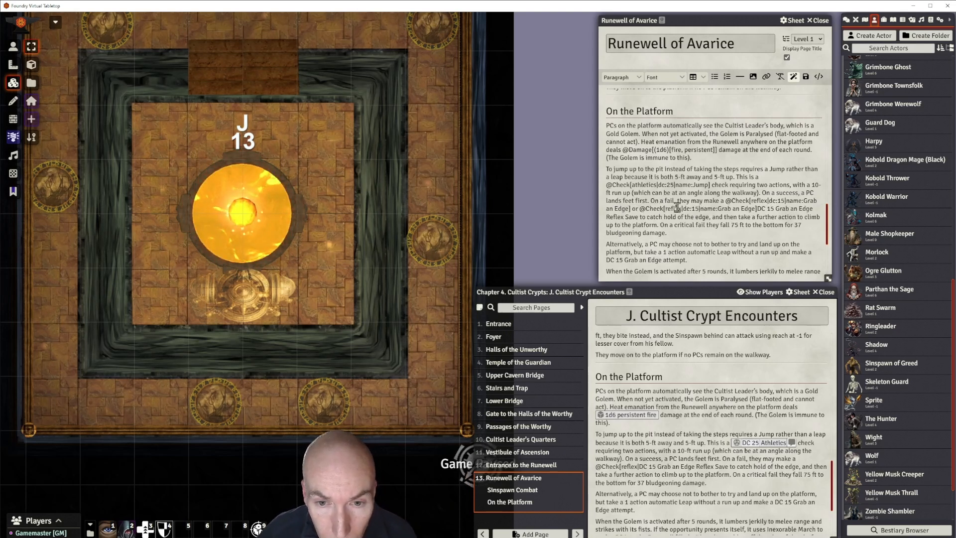
pyautogui.doubleClick(675, 209)
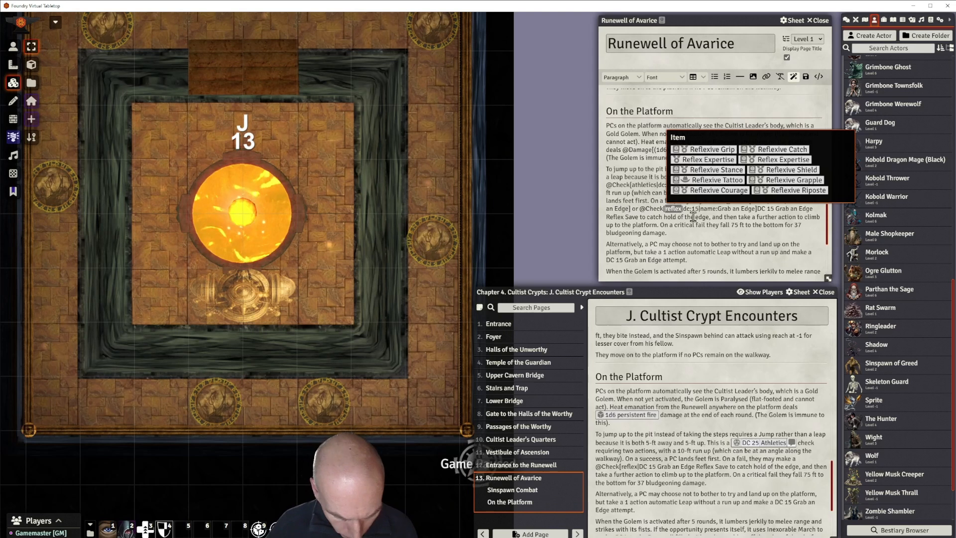
pyautogui.write('acro')
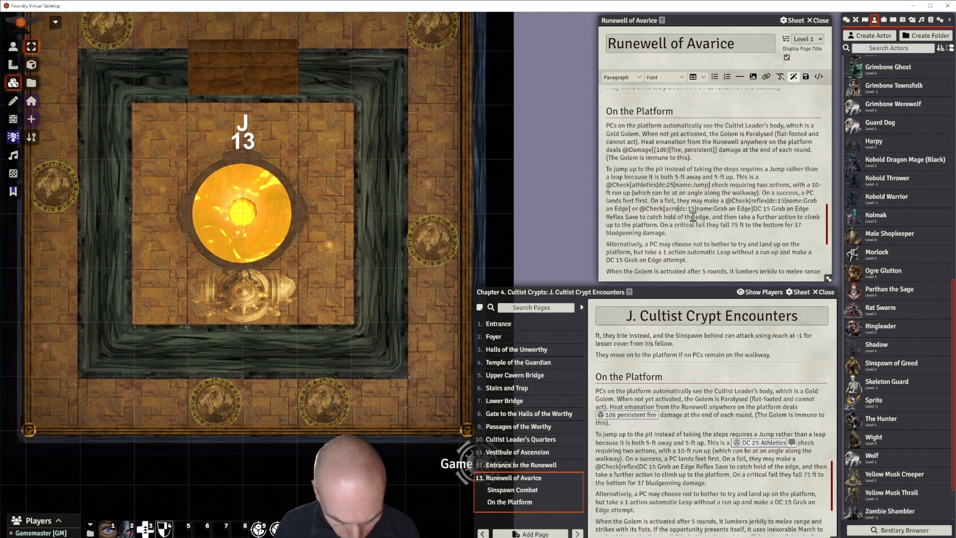
pyautogui.write('batics')
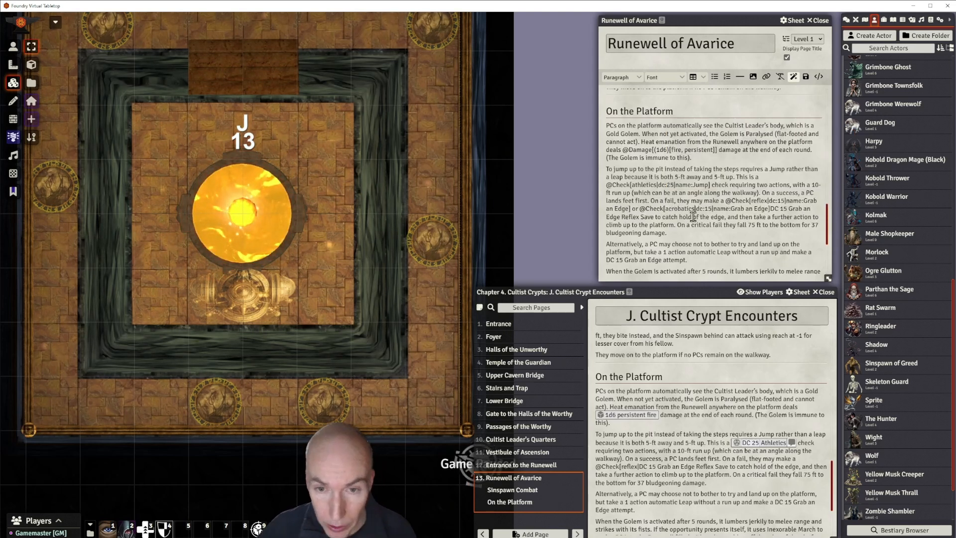
# Replace the leftover plain text "DC 15 Grab an Edge Reflex Save" after the Acrobatics check with the word "reaction".
pyautogui.click(771, 208)
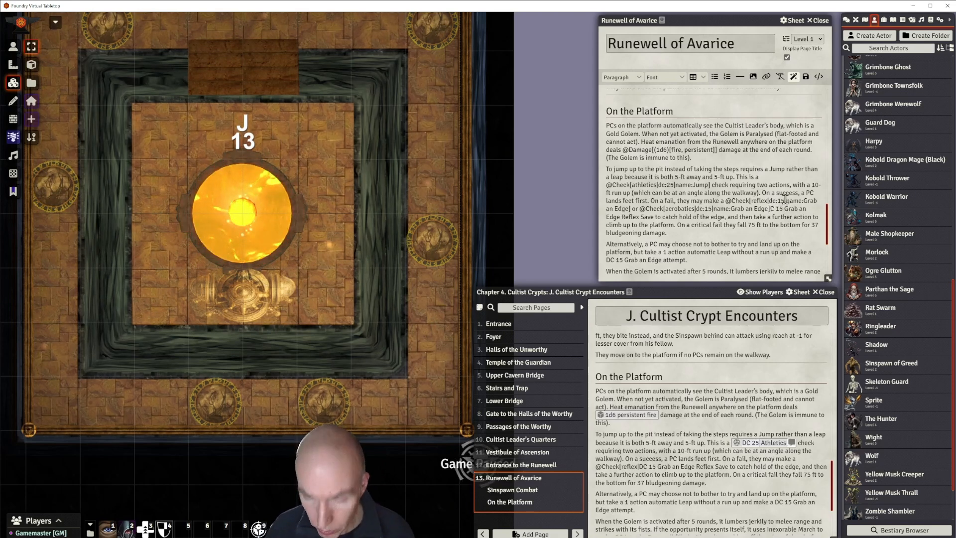
pyautogui.press('Delete')
pyautogui.press('Delete')
pyautogui.press('Delete')
pyautogui.press('Delete')
pyautogui.press('Delete')
pyautogui.press('Delete')
pyautogui.press('Delete')
pyautogui.press('Delete')
pyautogui.press('Delete')
pyautogui.press('Delete')
pyautogui.press('Delete')
pyautogui.press('Delete')
pyautogui.press('Delete')
pyautogui.press('Delete')
pyautogui.press('Delete')
pyautogui.press('Delete')
pyautogui.press('Delete')
pyautogui.press('Delete')
pyautogui.press('Delete')
pyautogui.press('Delete')
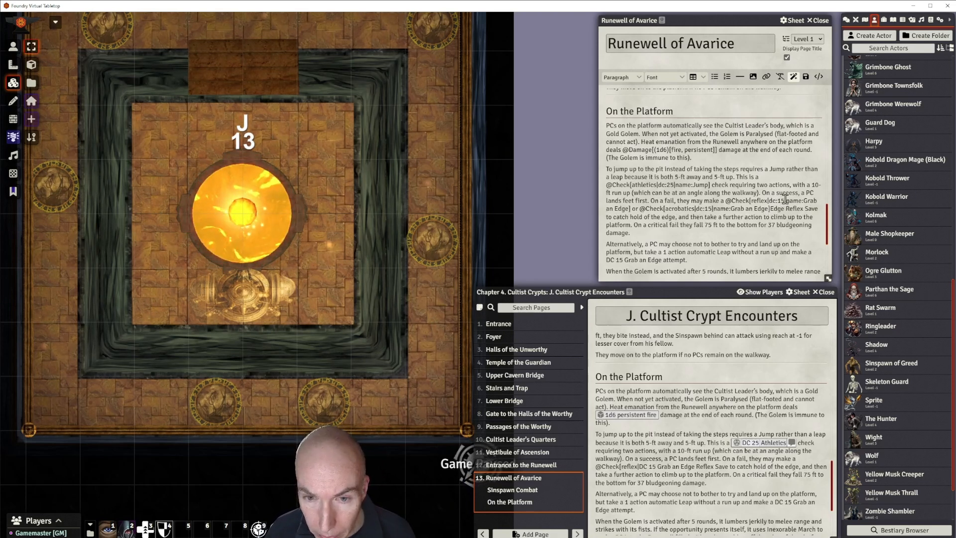
pyautogui.press('Delete')
pyautogui.press('Delete')
pyautogui.press('Delete')
pyautogui.press('Delete')
pyautogui.press('Delete')
pyautogui.press('Delete')
pyautogui.press('Delete')
pyautogui.press('Delete')
pyautogui.press('Delete')
pyautogui.press('Delete')
pyautogui.press('Delete')
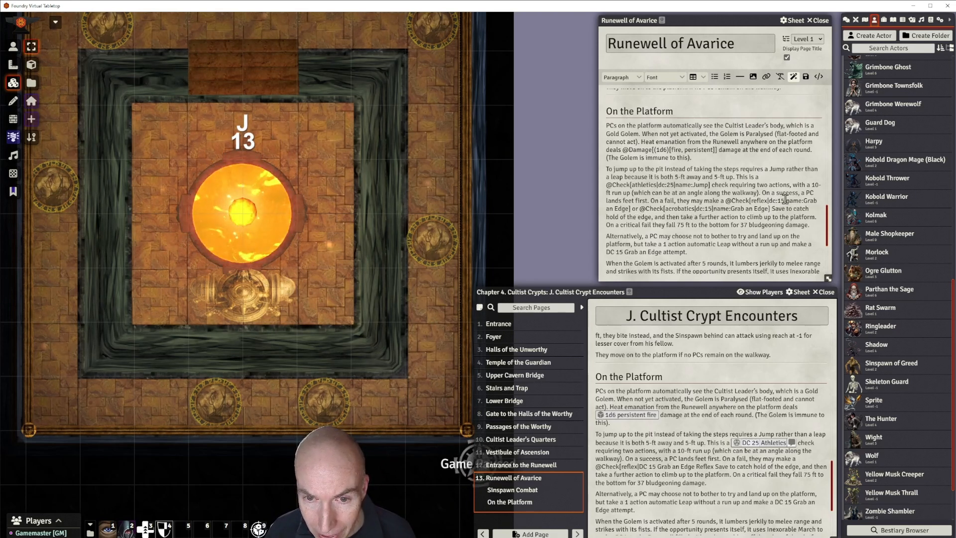
pyautogui.press('Delete')
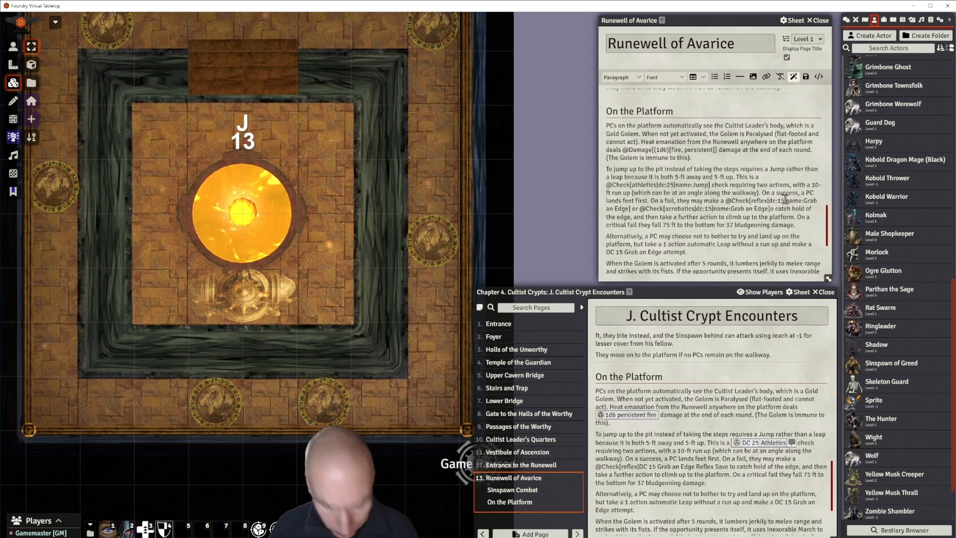
pyautogui.write('reaction t')
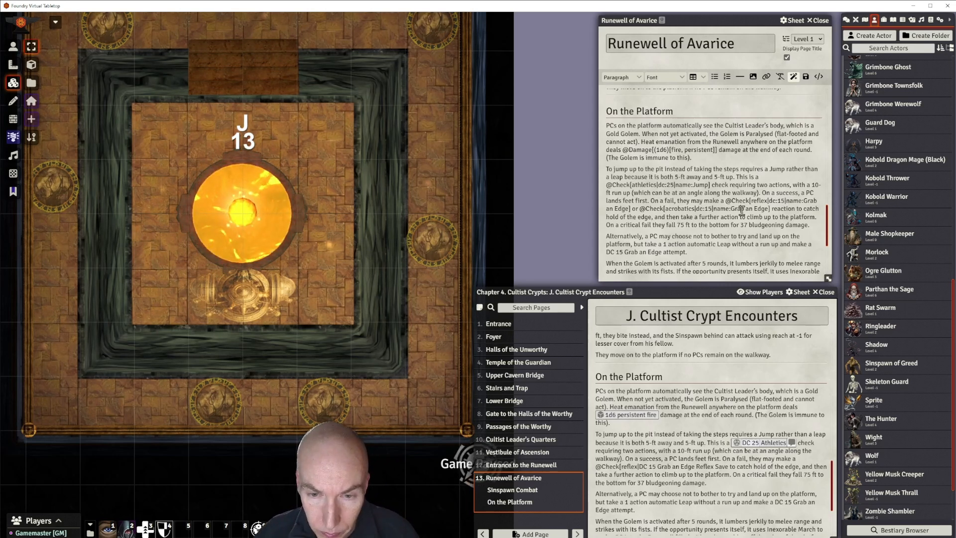
pyautogui.click(652, 226)
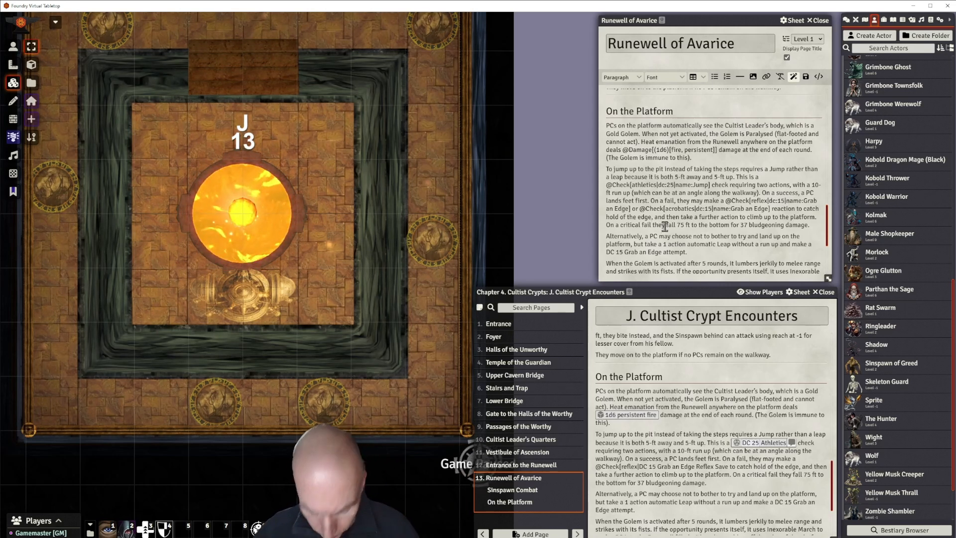
pyautogui.write(',')
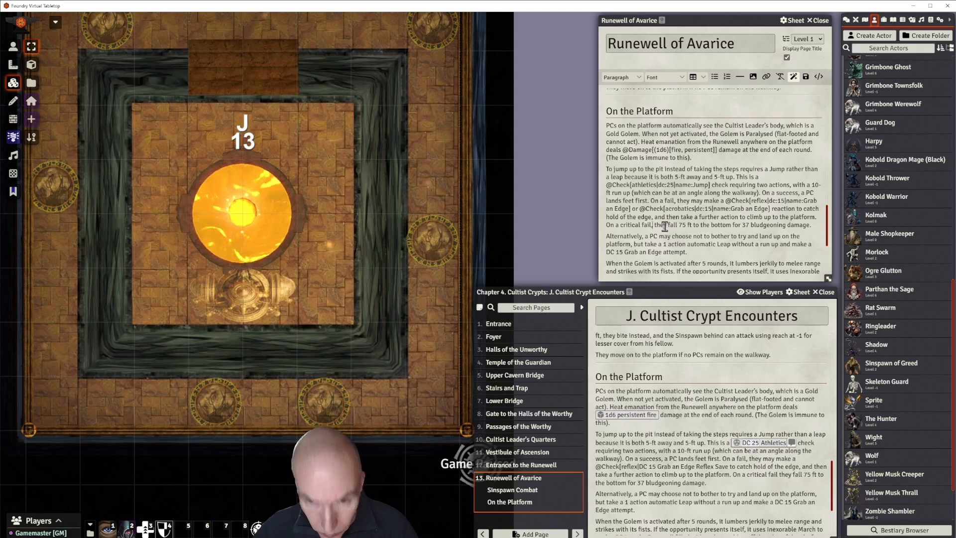
pyautogui.click(743, 225)
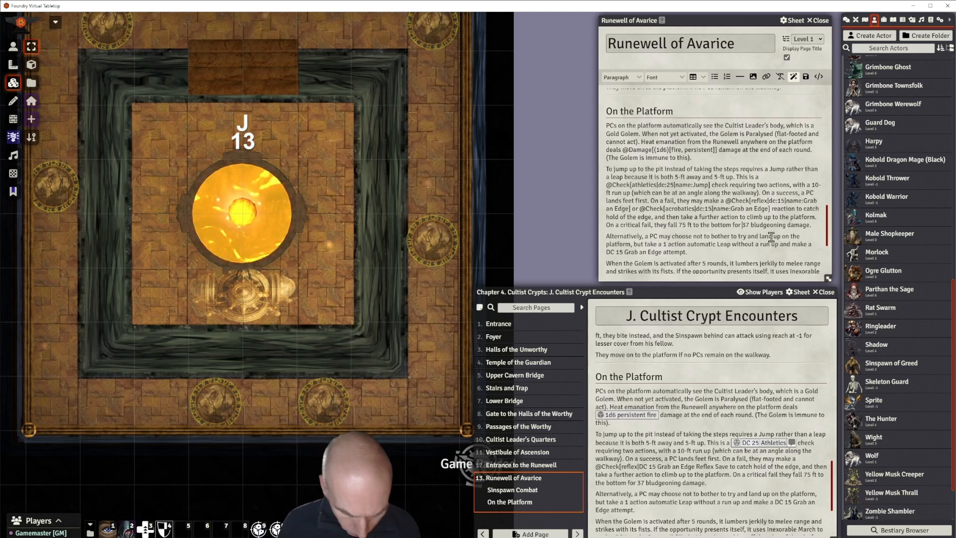
pyautogui.write('@')
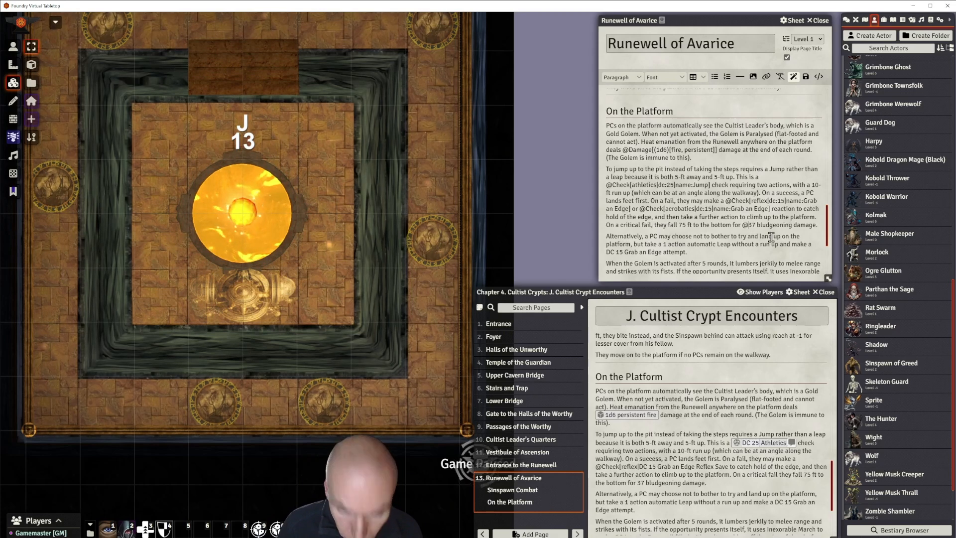
pyautogui.write('Damage')
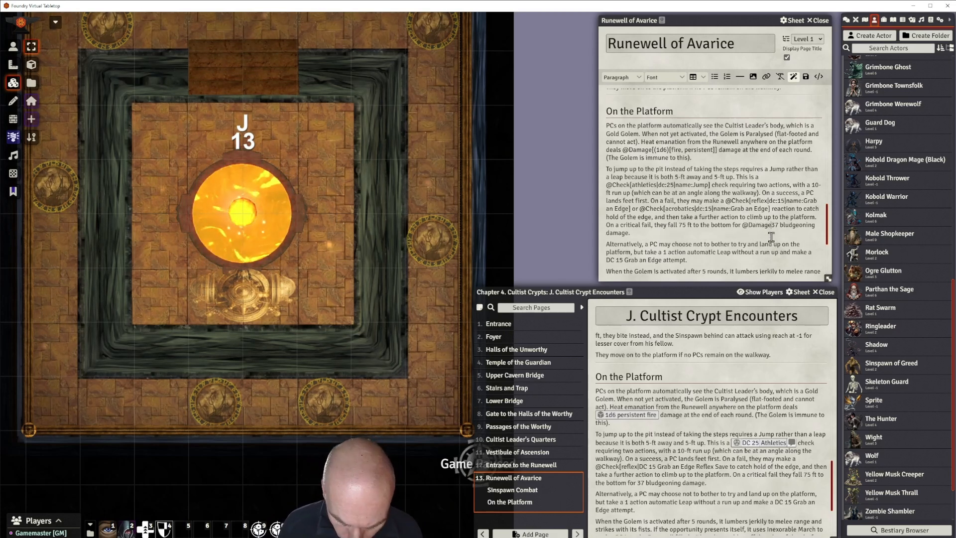
pyautogui.write('[')
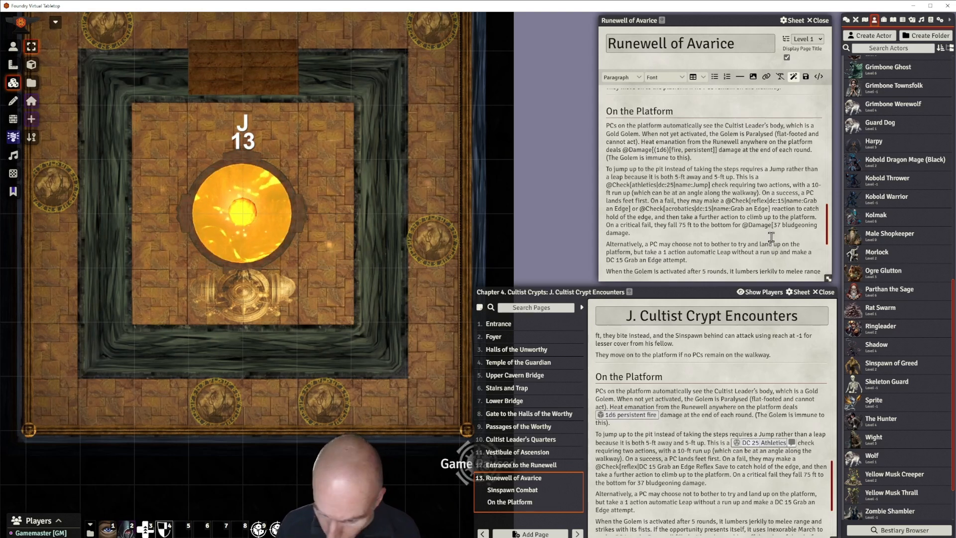
pyautogui.press('BackSpace')
pyautogui.write('[')
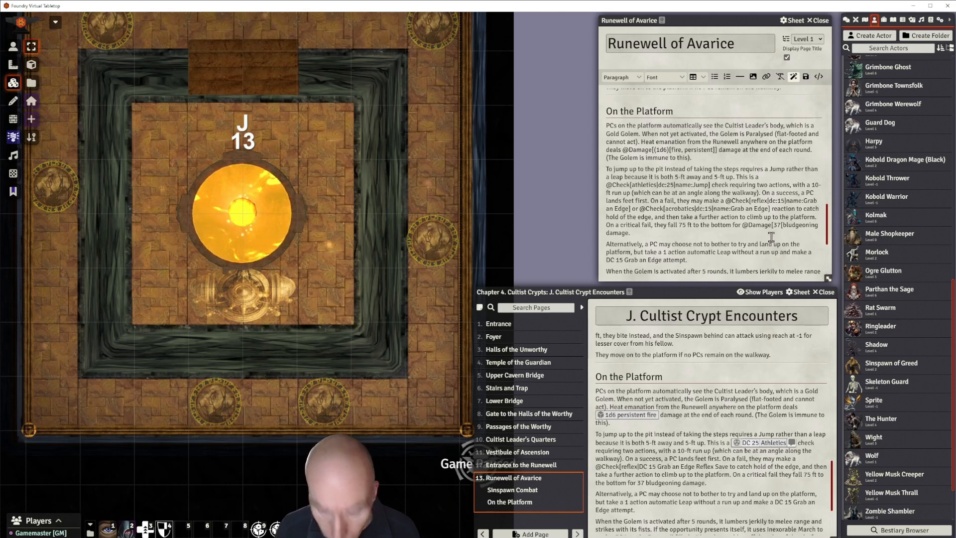
pyautogui.write(']]')
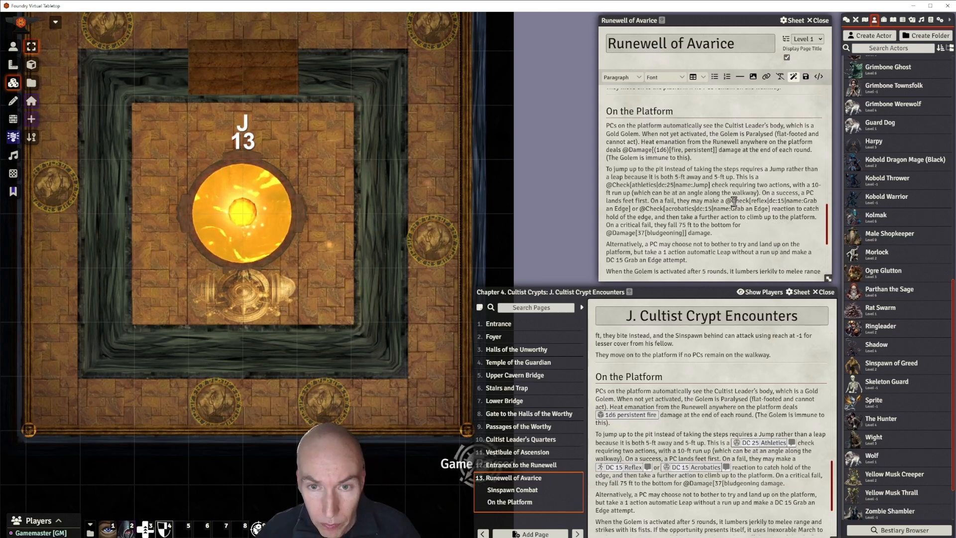
pyautogui.click(806, 77)
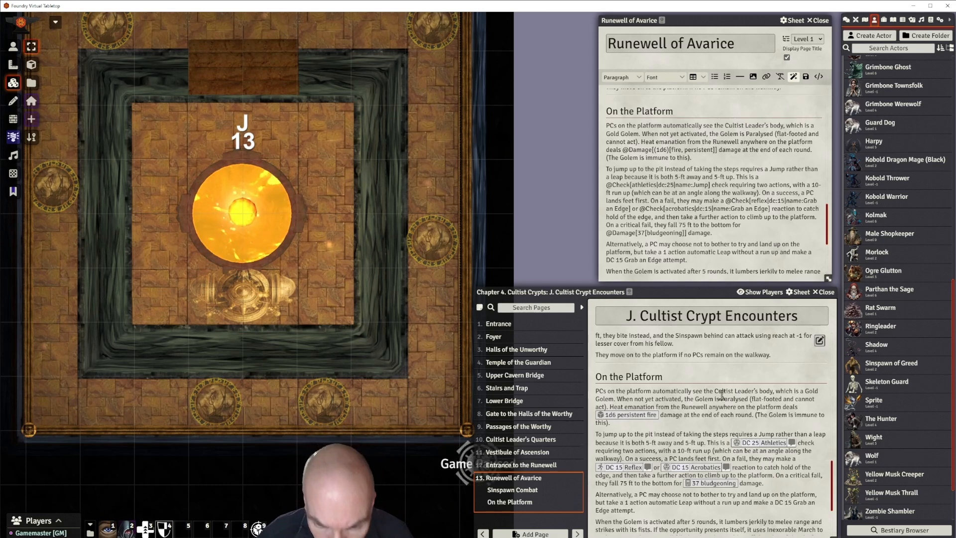
# Insert "Grab an Edge" before "reaction" in the jump paragraph and save the page.
pyautogui.scroll(-1, 760, 408)
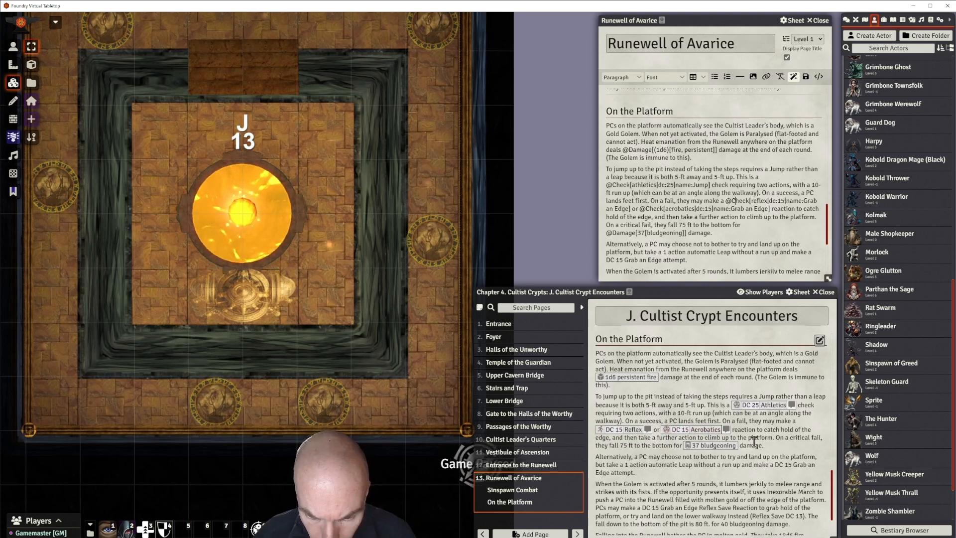
pyautogui.click(772, 209)
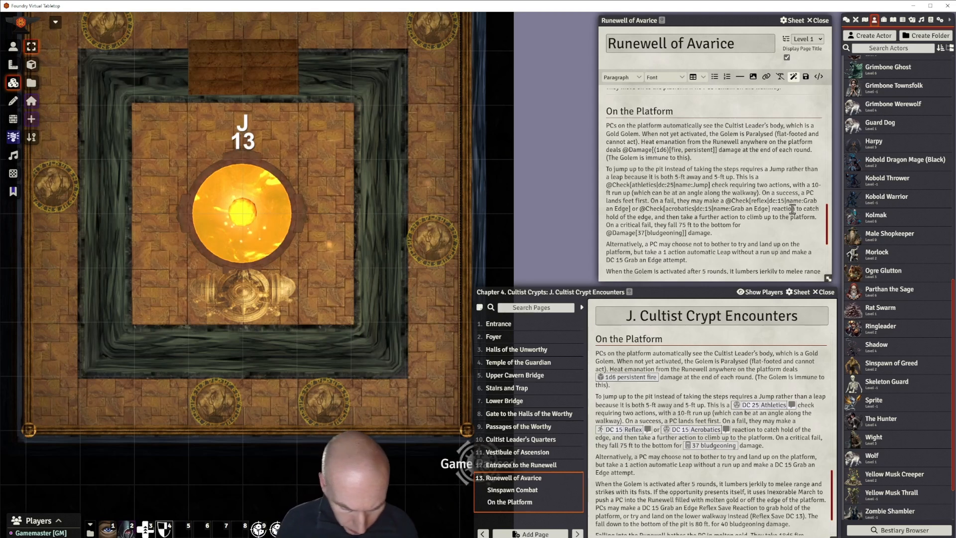
pyautogui.write('Grab a ')
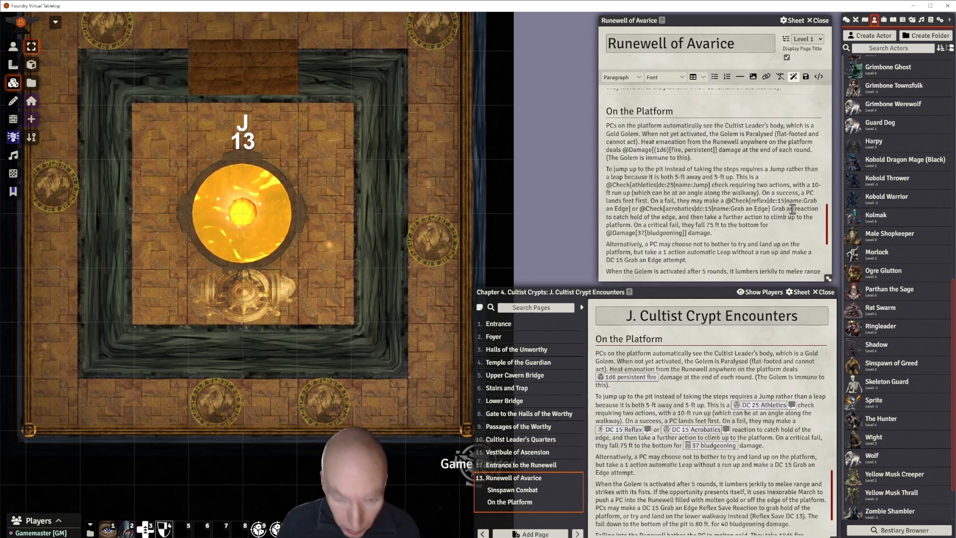
pyautogui.write('n Edge')
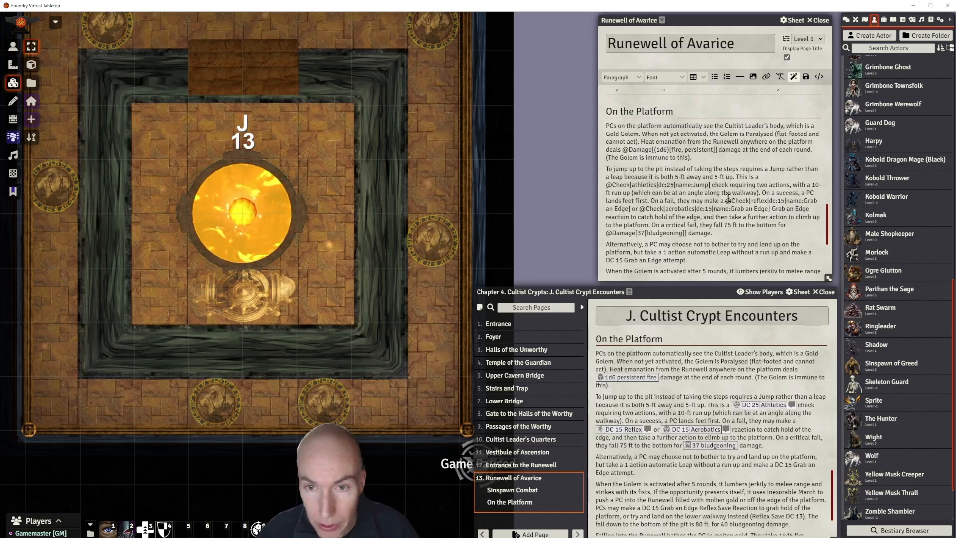
pyautogui.click(806, 76)
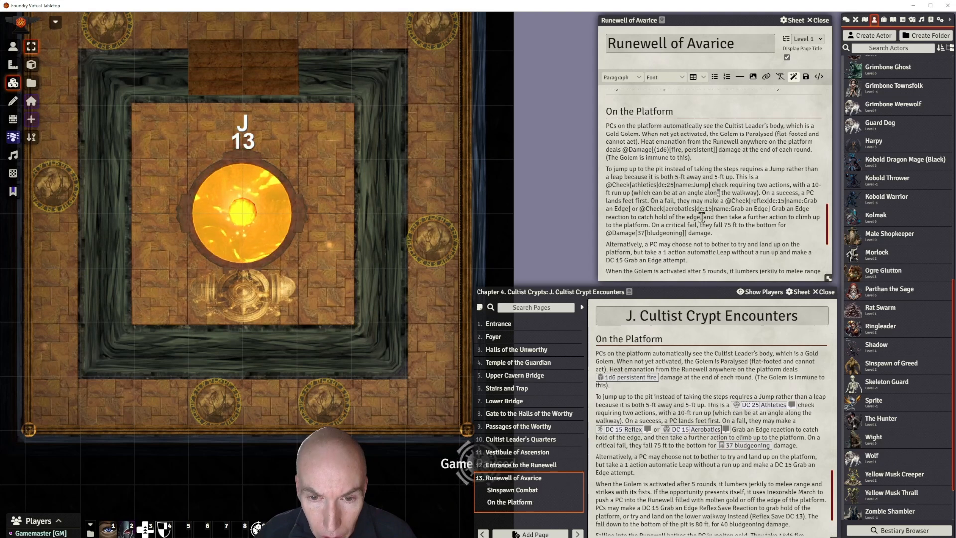
# Replace "DC 15 Grab an Edge" in the "Alternatively" paragraph with the jump paragraph's Reflex or Acrobatics Grab an Edge reaction checks and save the page.
pyautogui.scroll(-1, 702, 217)
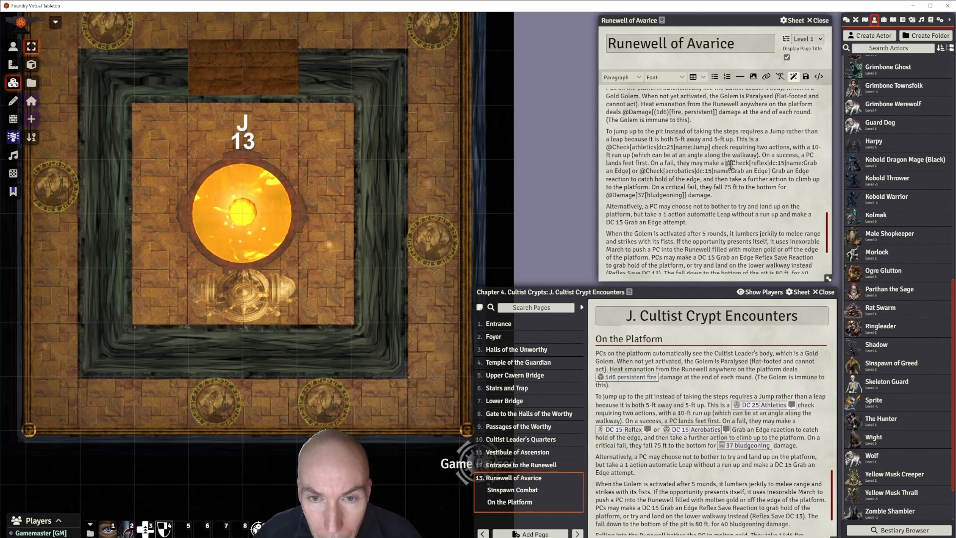
pyautogui.moveTo(726, 164); pyautogui.dragTo(629, 179)
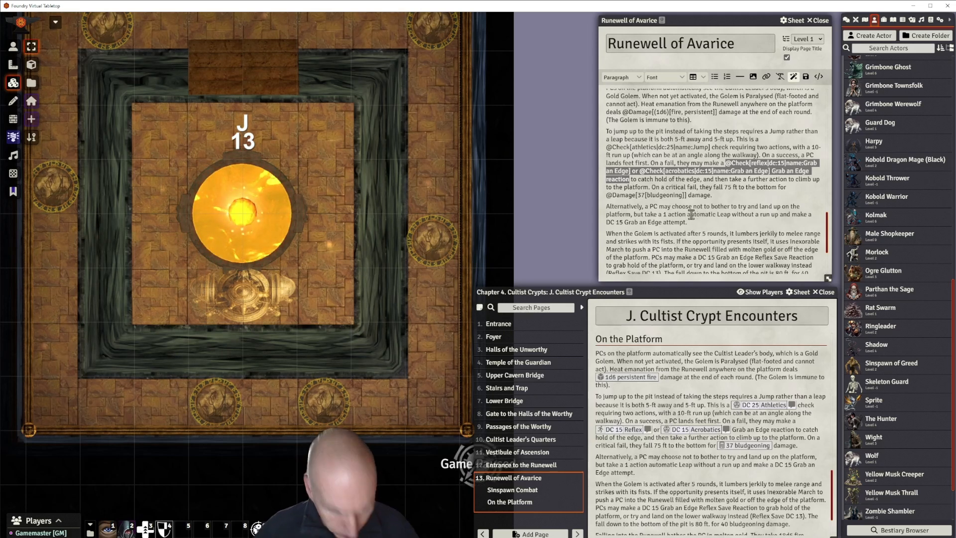
pyautogui.click(661, 244)
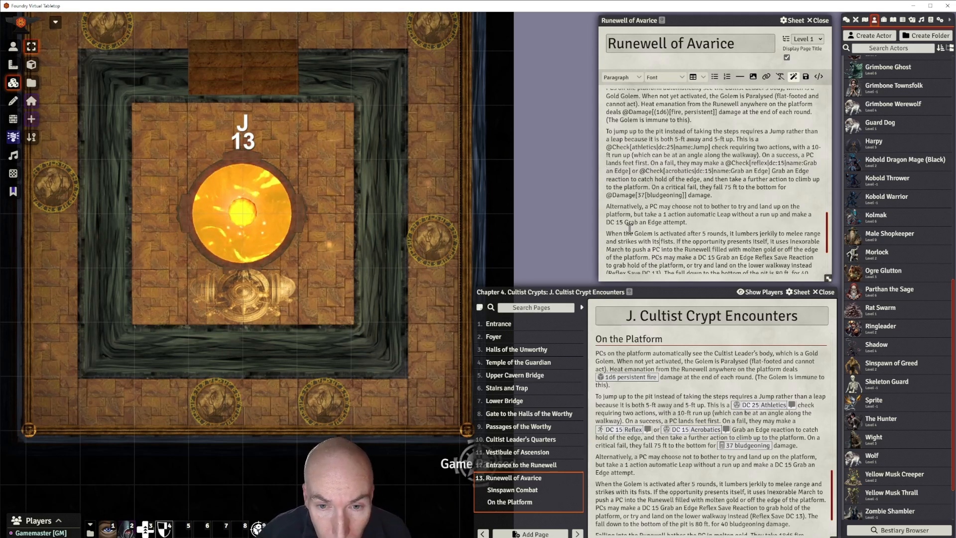
pyautogui.moveTo(607, 222); pyautogui.dragTo(660, 222)
pyautogui.hotkey('ctrl', 'v')
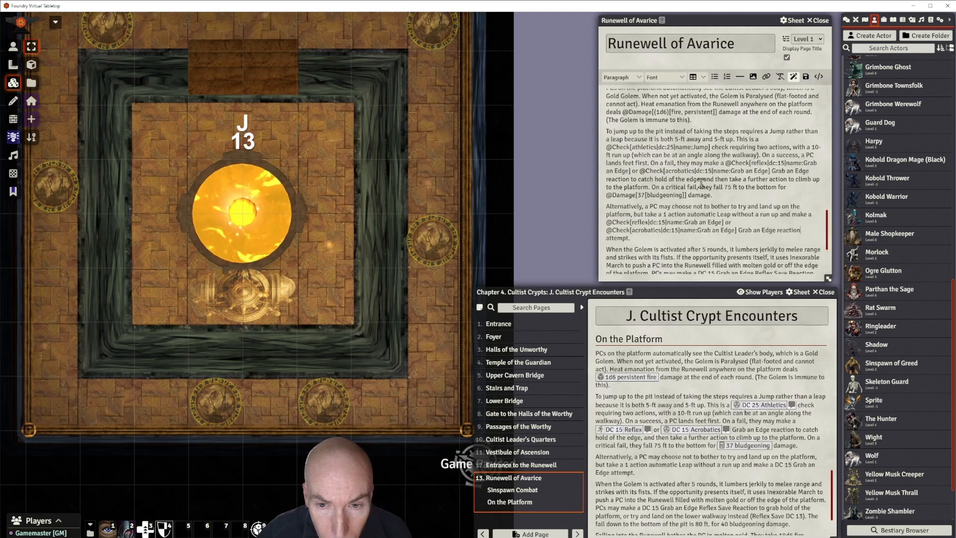
pyautogui.click(807, 78)
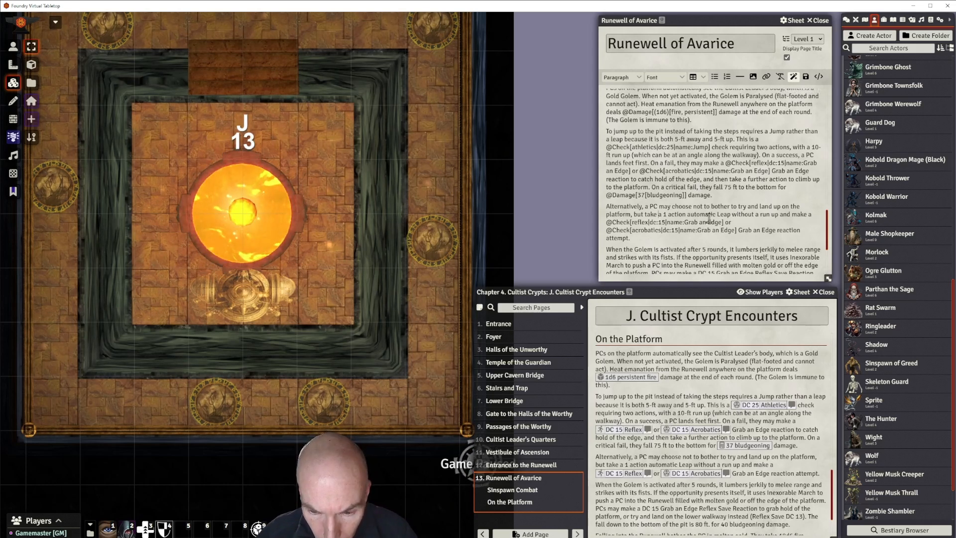
# Replace "DC 15 Grab an Edge Reflex Save Reaction" in the Golem paragraph with the copied Reflex or Acrobatics Grab an Edge checks followed by "reaction".
pyautogui.scroll(-1, 710, 218)
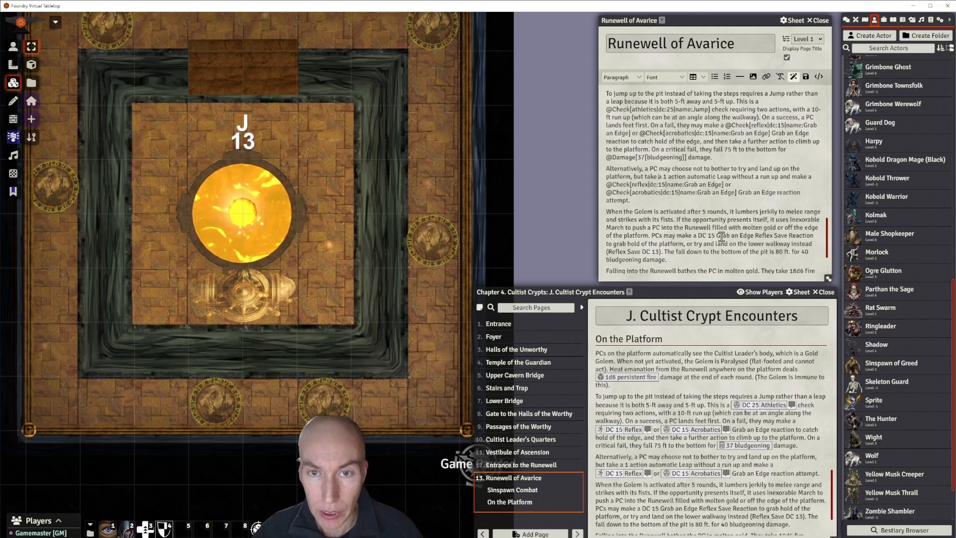
pyautogui.scroll(-1, 721, 236)
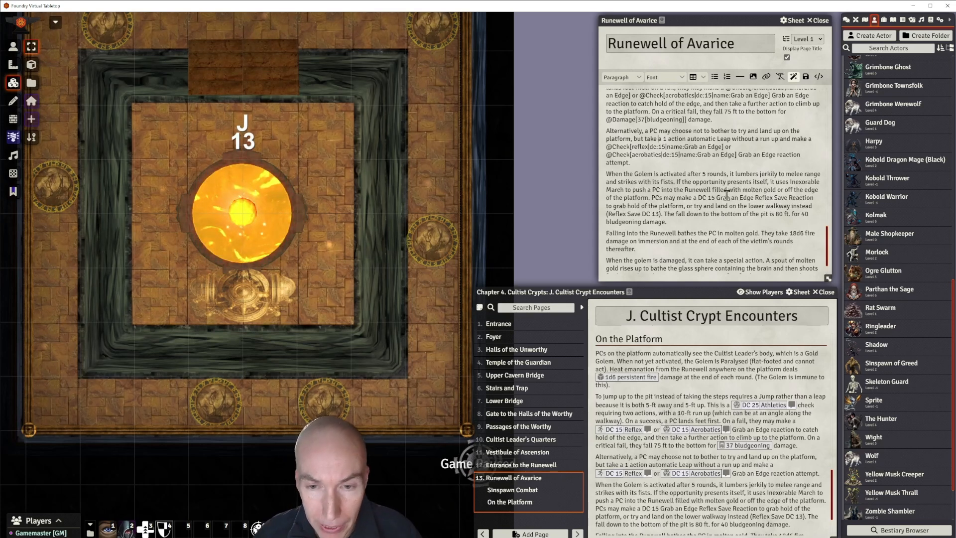
pyautogui.scroll(1, 734, 186)
pyautogui.scroll(-1, 734, 186)
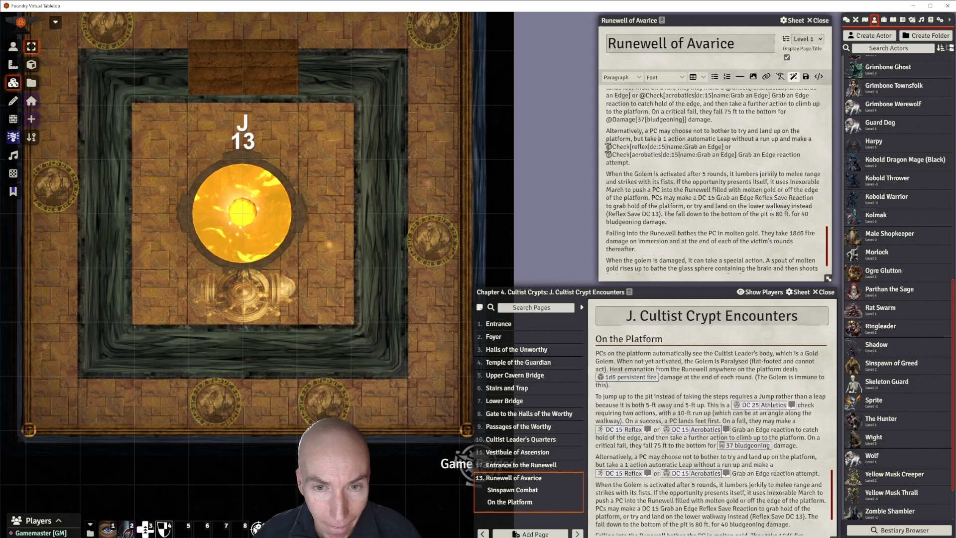
pyautogui.moveTo(608, 148); pyautogui.dragTo(776, 155)
pyautogui.hotkey('ctrl', 'c')
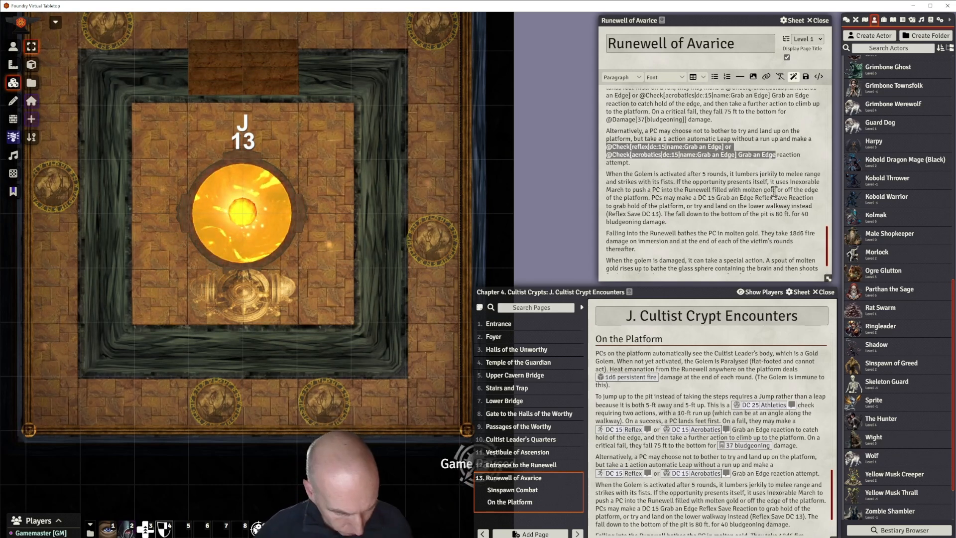
pyautogui.click(728, 226)
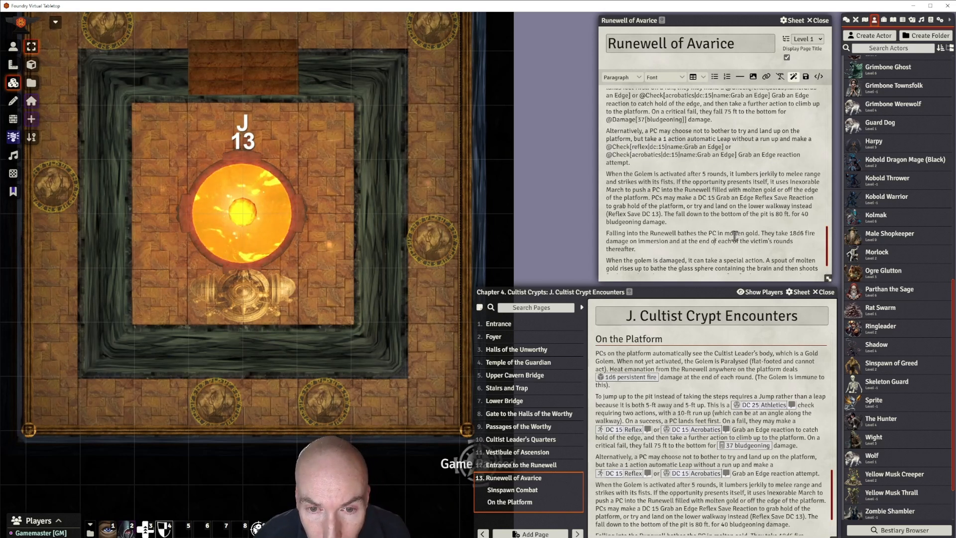
pyautogui.moveTo(699, 198); pyautogui.dragTo(813, 198)
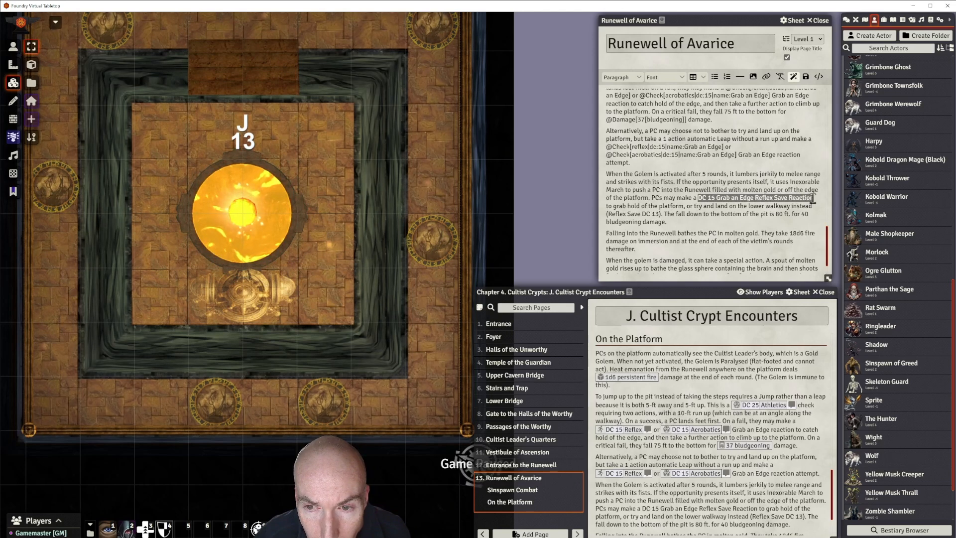
pyautogui.hotkey('ctrl', 'v')
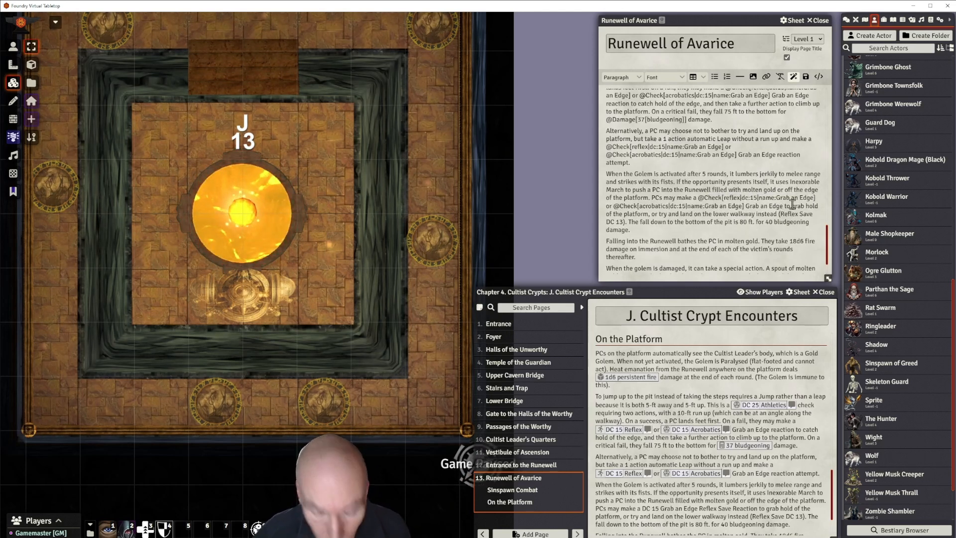
pyautogui.write('reaction')
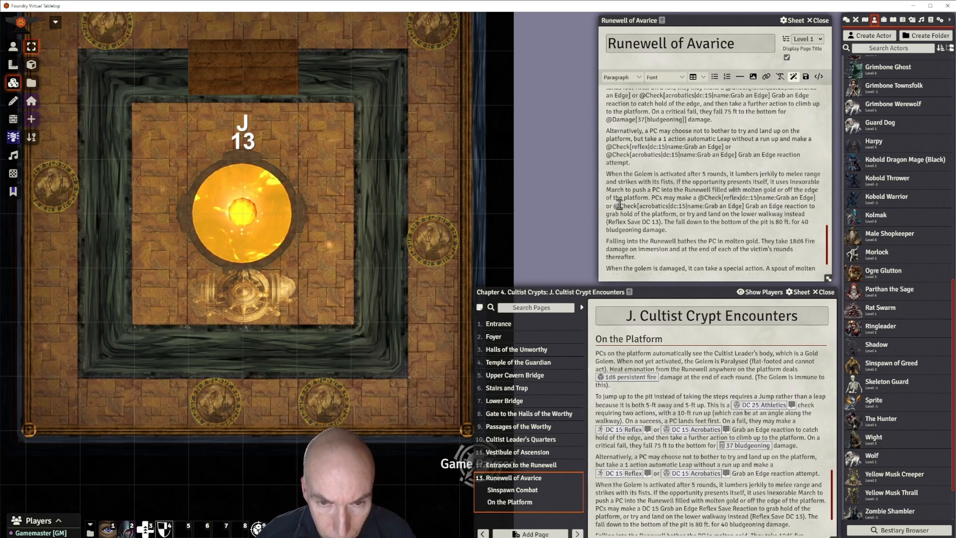
# Replace "Reflex Save DC 13" in the Golem paragraph with a copy of the inline Reflex check, setting its DC to 13.
pyautogui.moveTo(699, 198); pyautogui.dragTo(815, 198)
pyautogui.hotkey('ctrl', 'c')
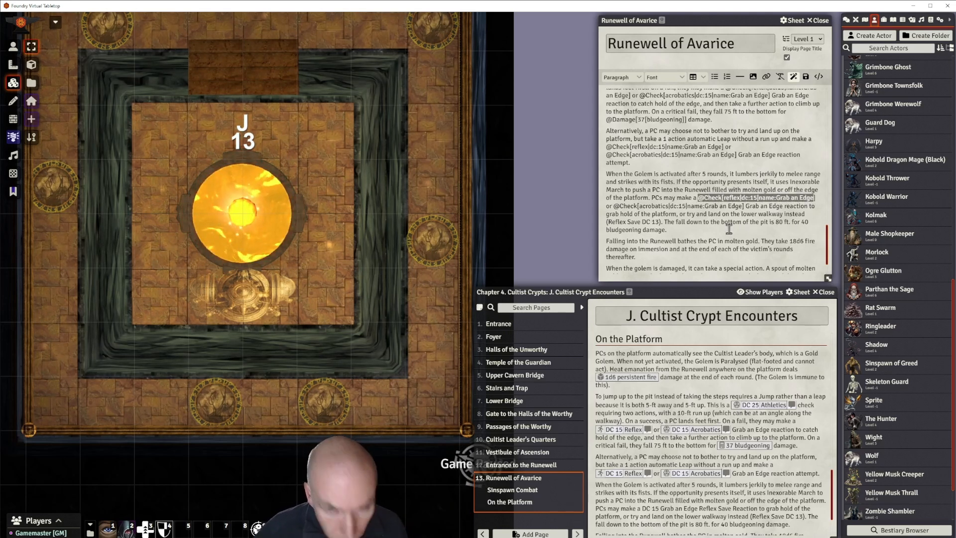
pyautogui.moveTo(608, 222); pyautogui.dragTo(660, 222)
pyautogui.hotkey('ctrl', 'v')
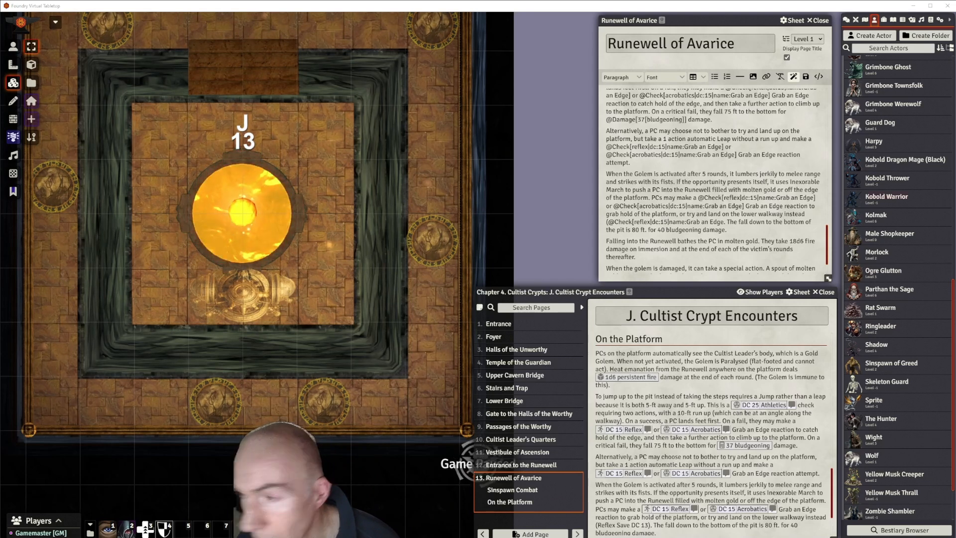
pyautogui.click(667, 222)
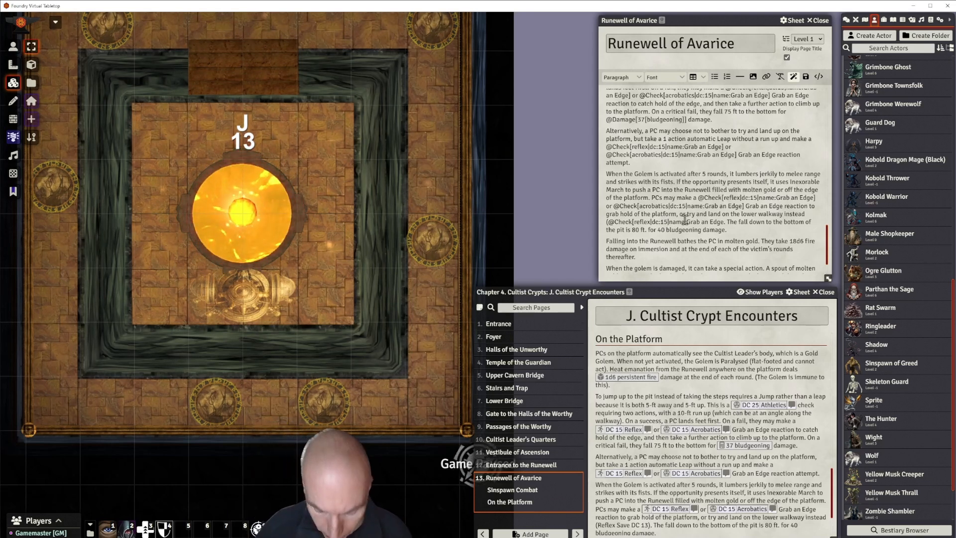
pyautogui.press('BackSpace')
pyautogui.write('3')
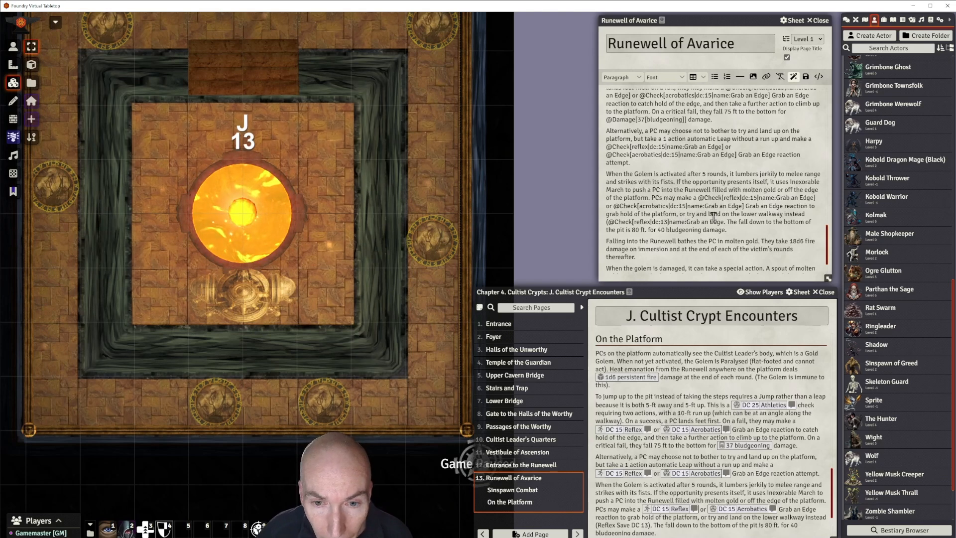
# Rename the DC 13 Reflex check "Land on Lower Walkway" and close the phrase with "] save).".
pyautogui.moveTo(690, 222); pyautogui.dragTo(724, 223)
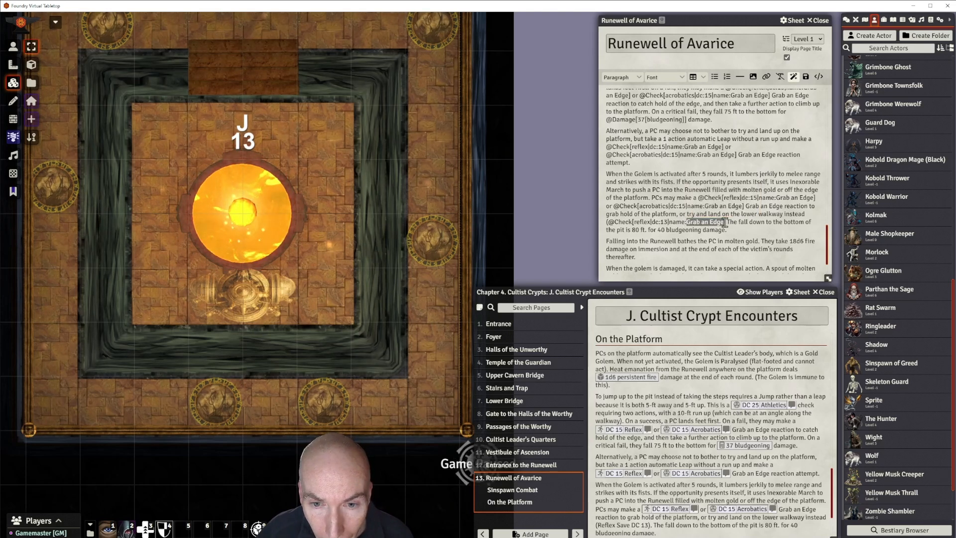
pyautogui.press('BackSpace')
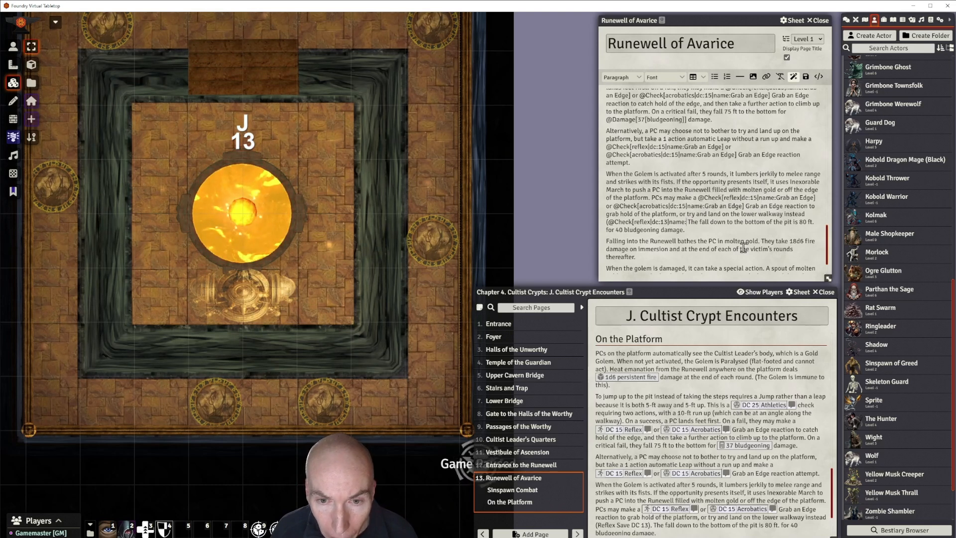
pyautogui.write('Land o')
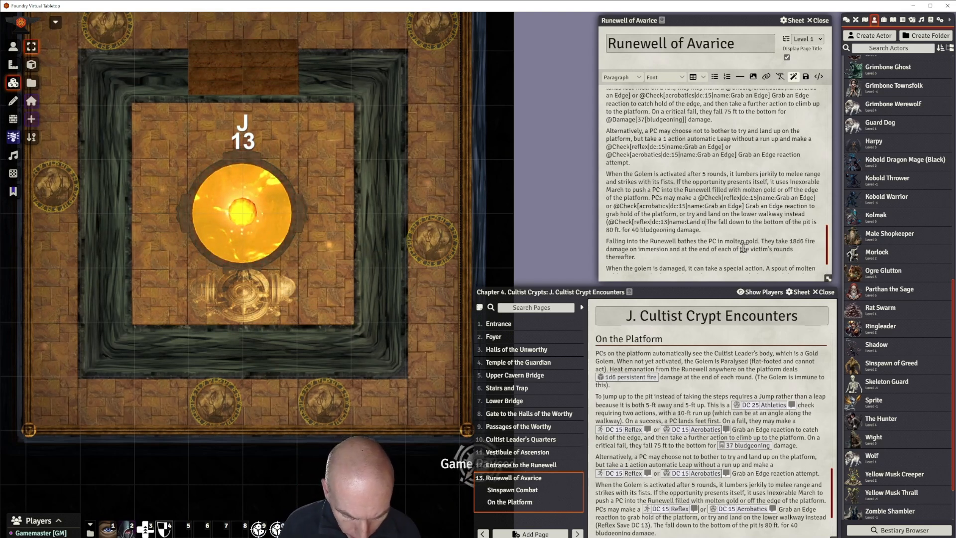
pyautogui.write('n Lower Wal')
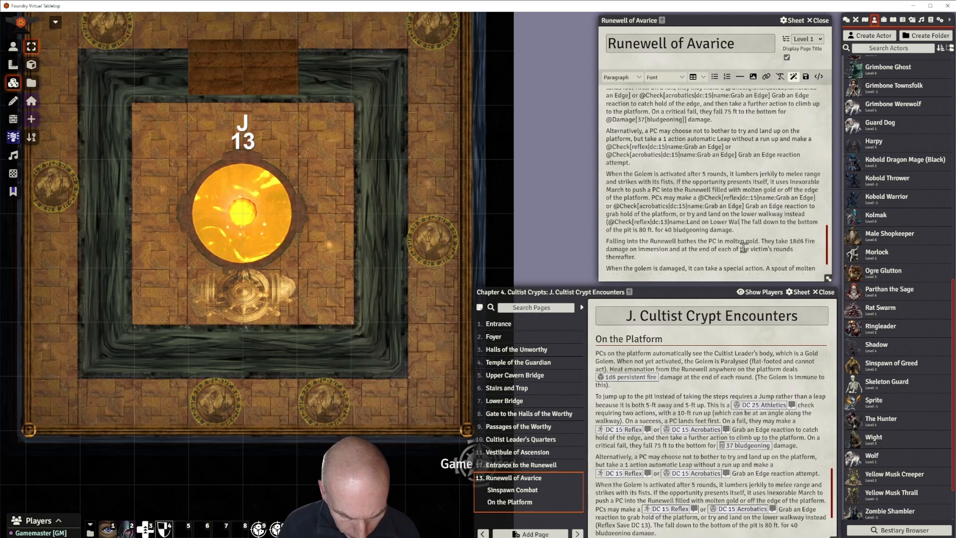
pyautogui.write('kway')
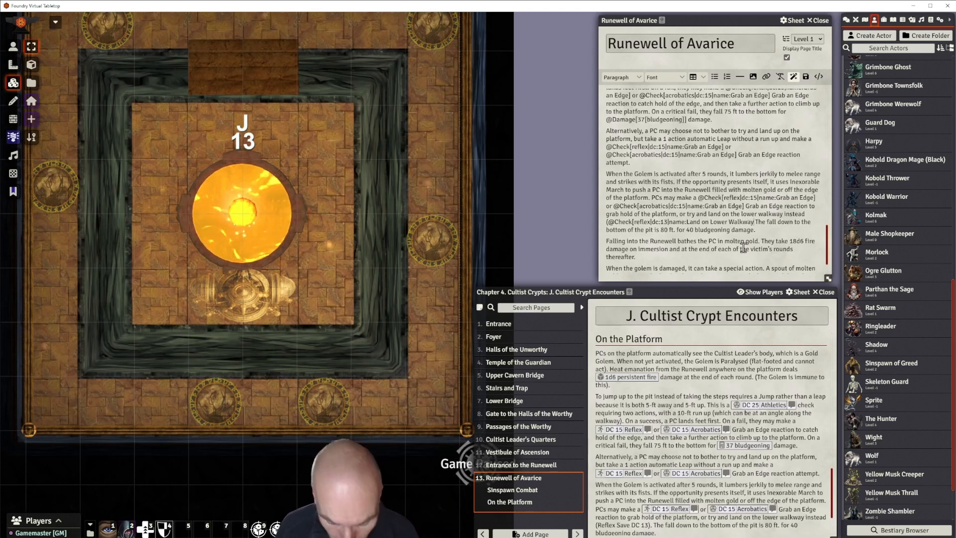
pyautogui.write('] save')
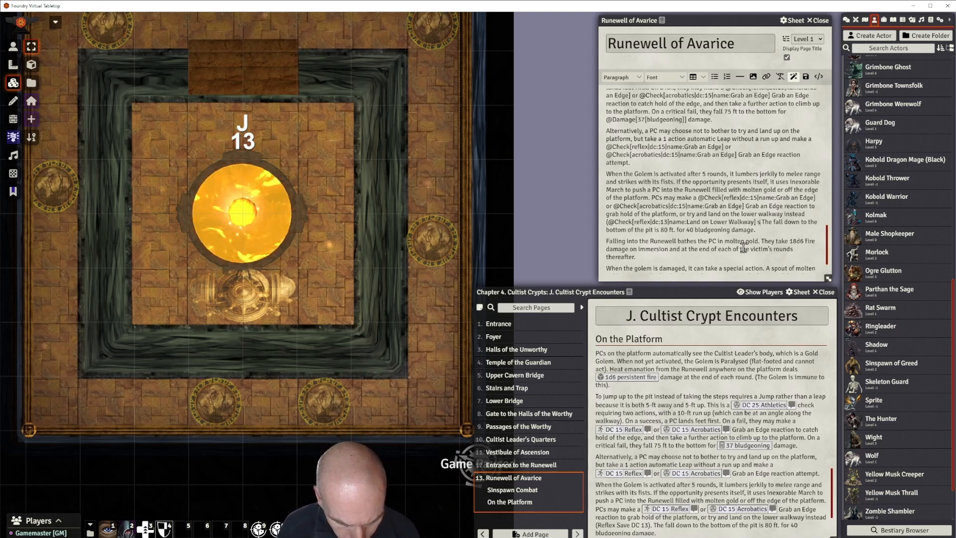
pyautogui.write('.')
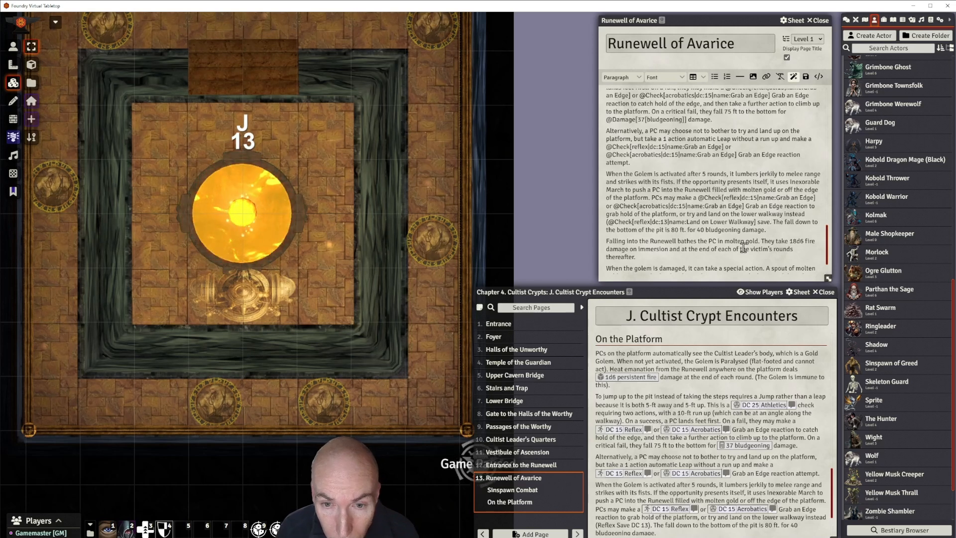
pyautogui.press('BackSpace')
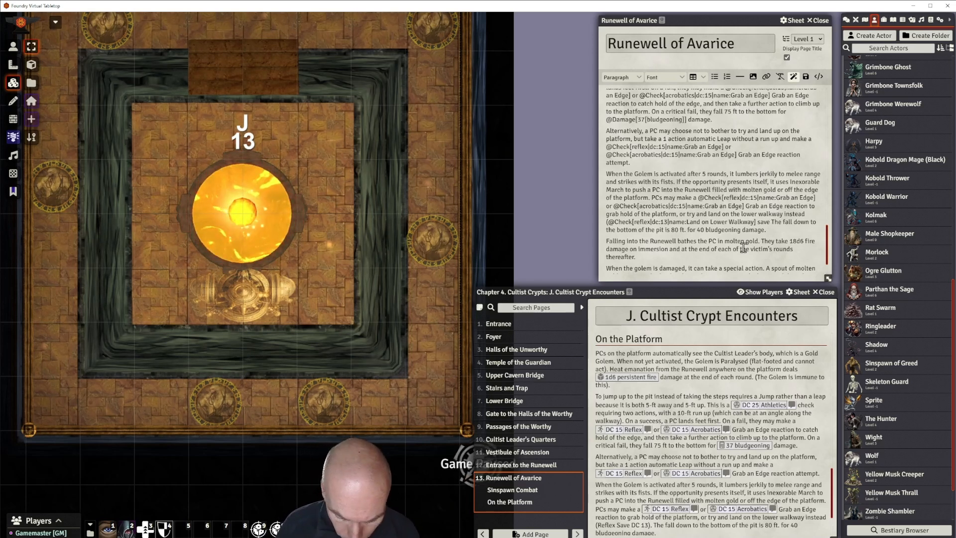
pyautogui.write(').')
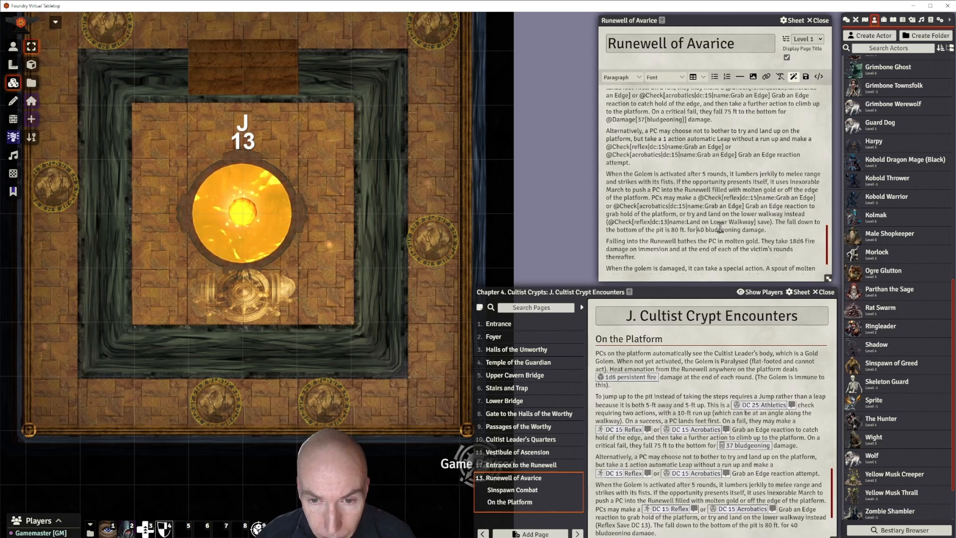
pyautogui.write('@Damage[')
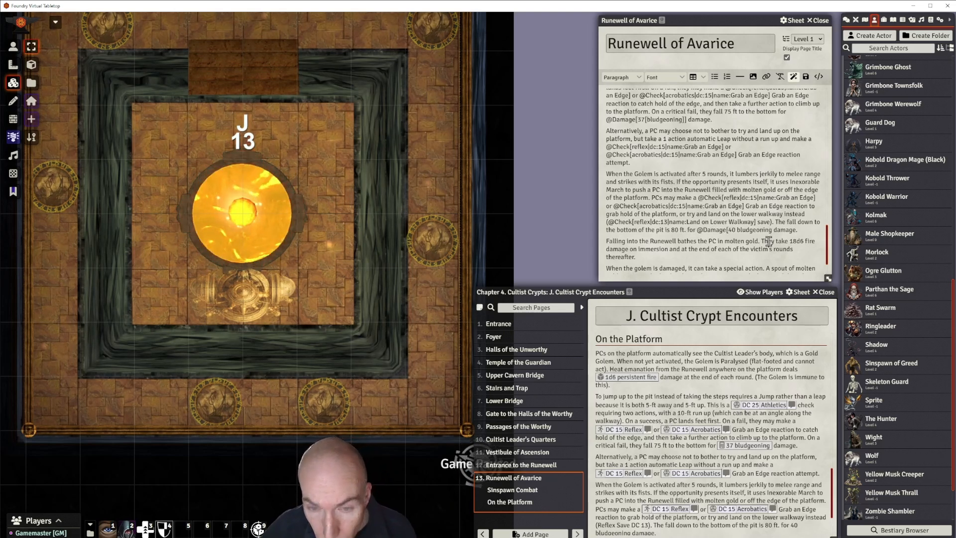
pyautogui.press('Delete')
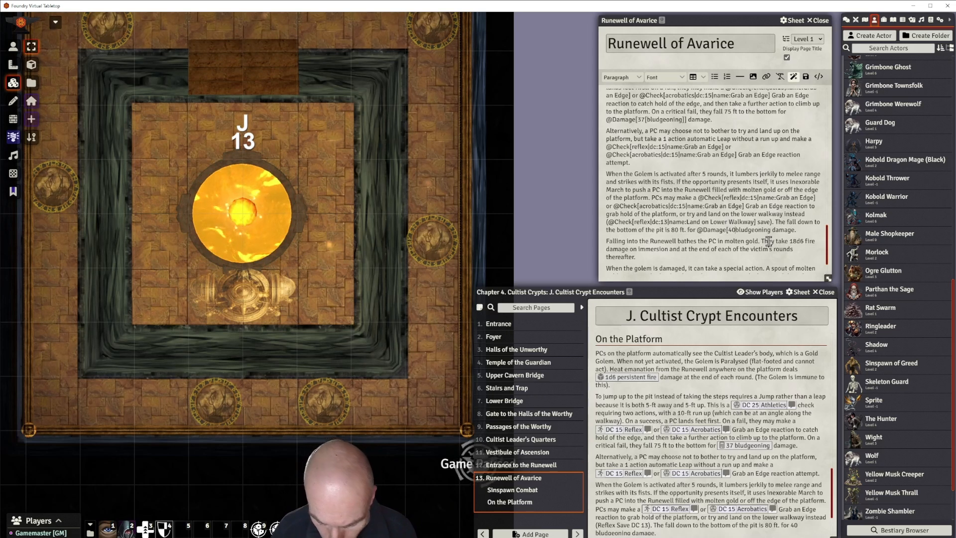
pyautogui.write('[')
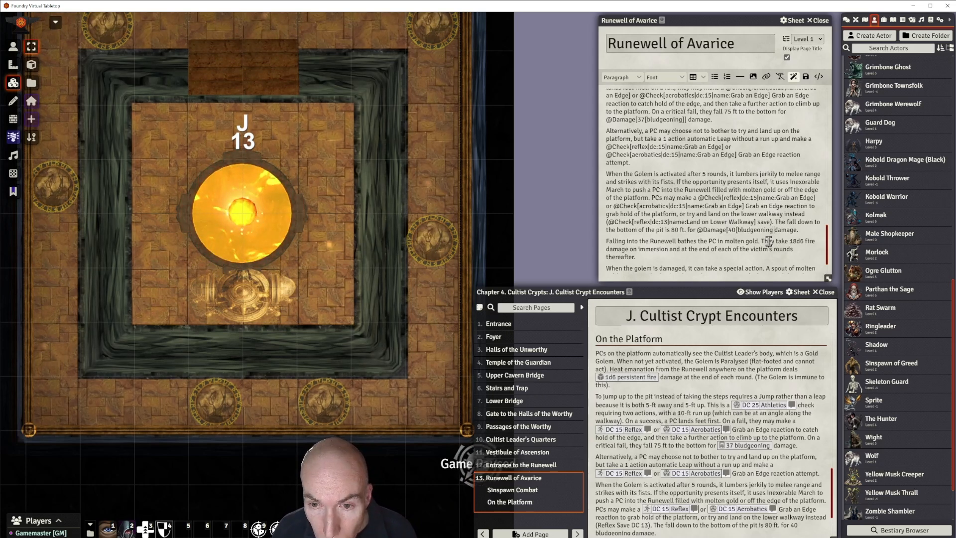
pyautogui.write(']')
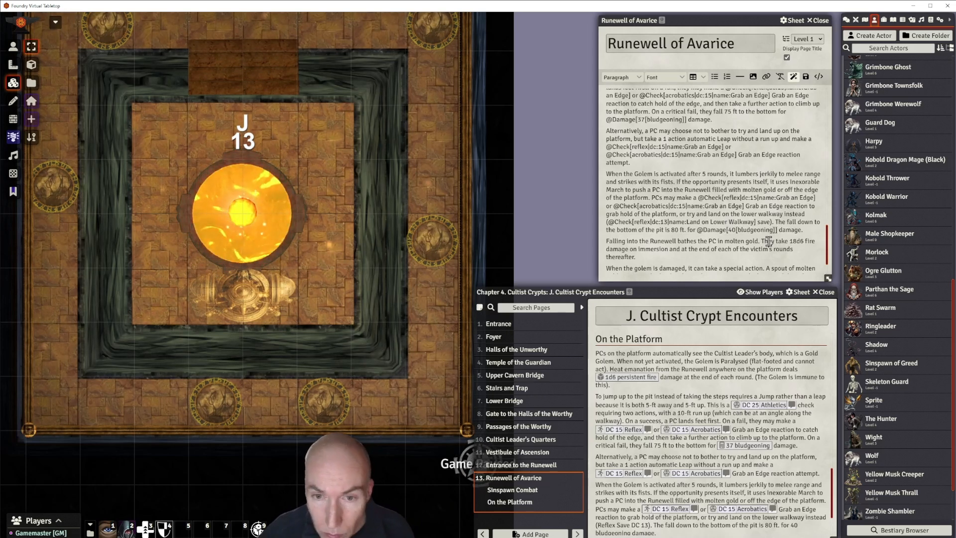
pyautogui.click(806, 77)
pyautogui.scroll(-2, 666, 399)
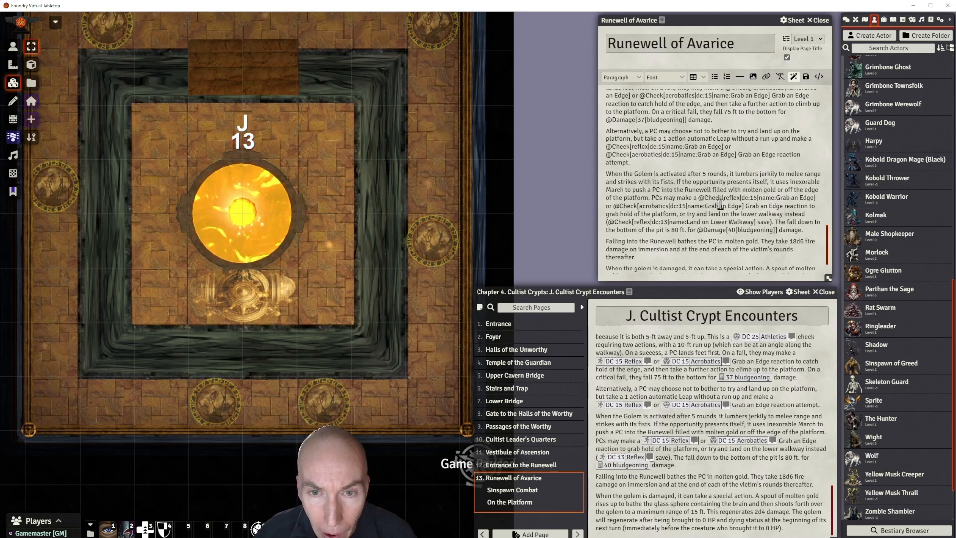
# Change "pit" to "platform" in the opening sentence of the jump paragraph under On the Platform.
pyautogui.scroll(5, 720, 204)
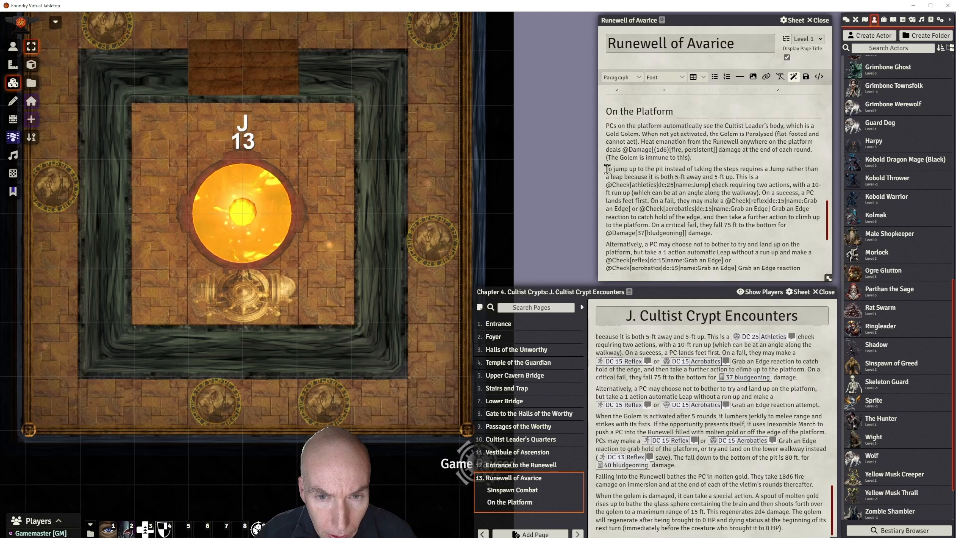
pyautogui.click(669, 170)
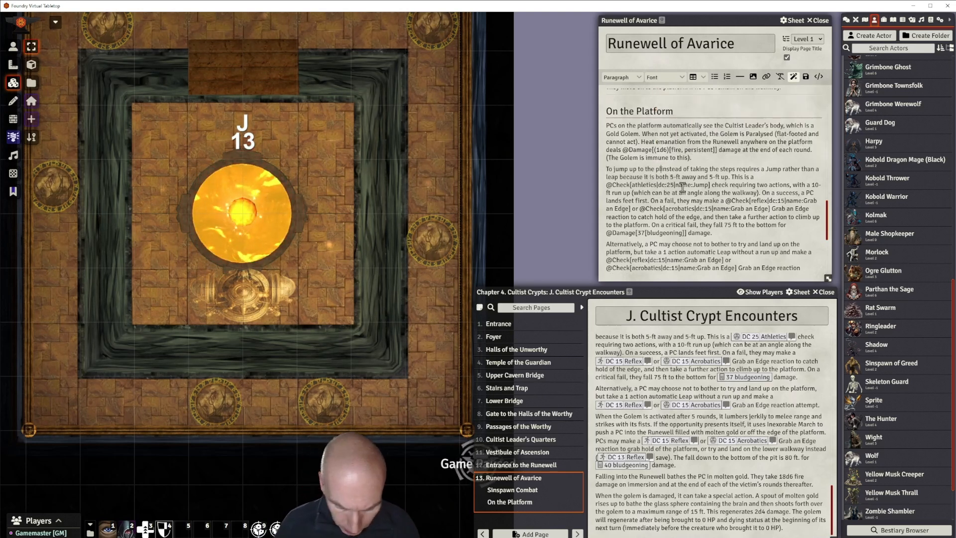
pyautogui.write('form')
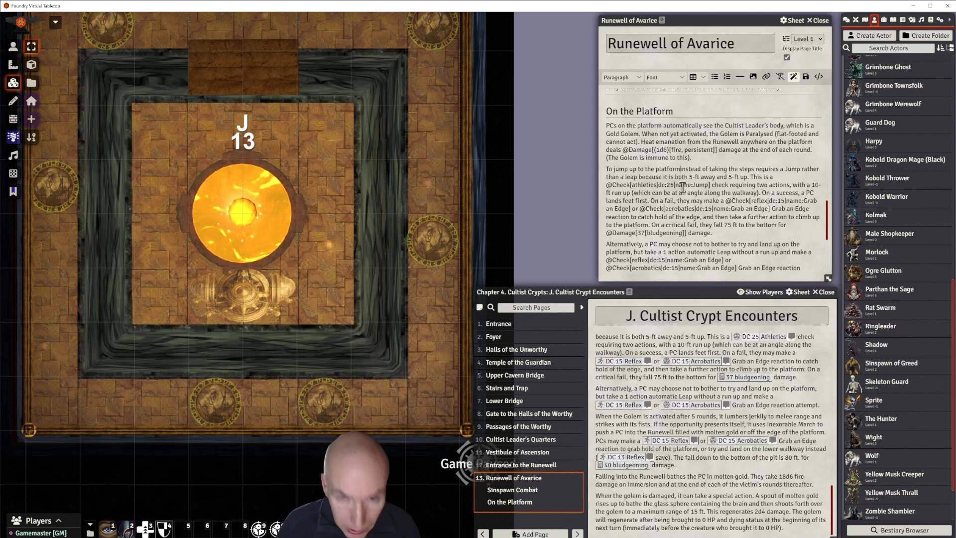
pyautogui.click(606, 168)
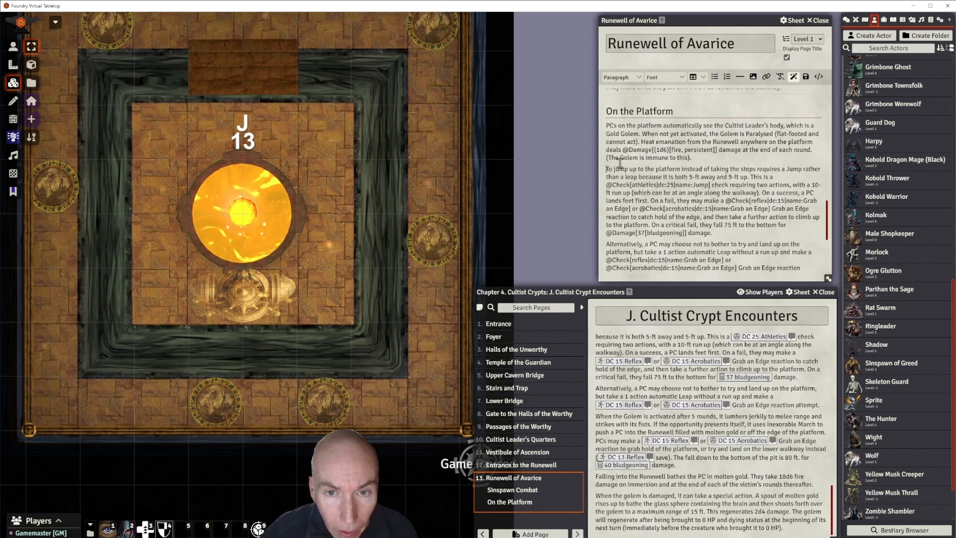
# Add the Heading 2 line "Jumping up to the Platform" above the jump paragraph, with a horizontal rule before it.
pyautogui.press('Return')
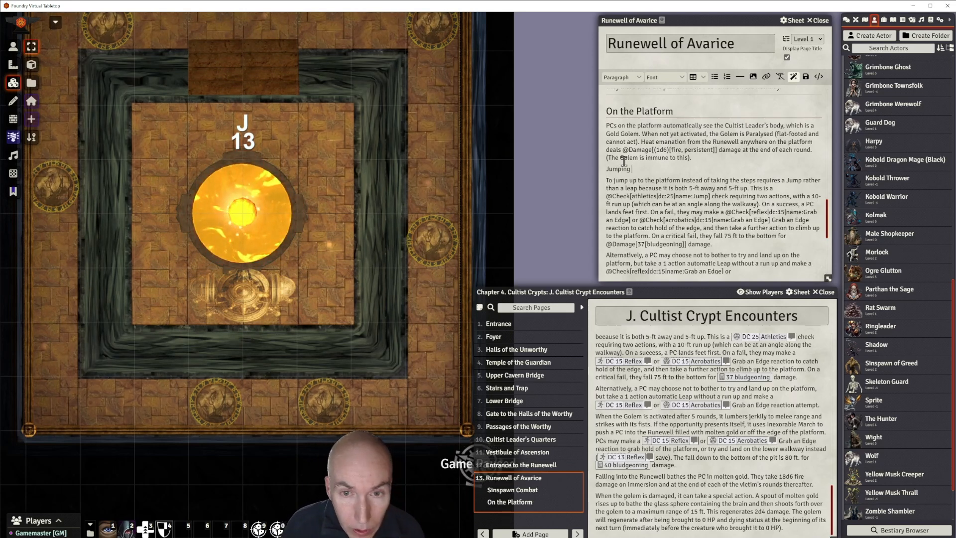
pyautogui.write('Jumping up to t')
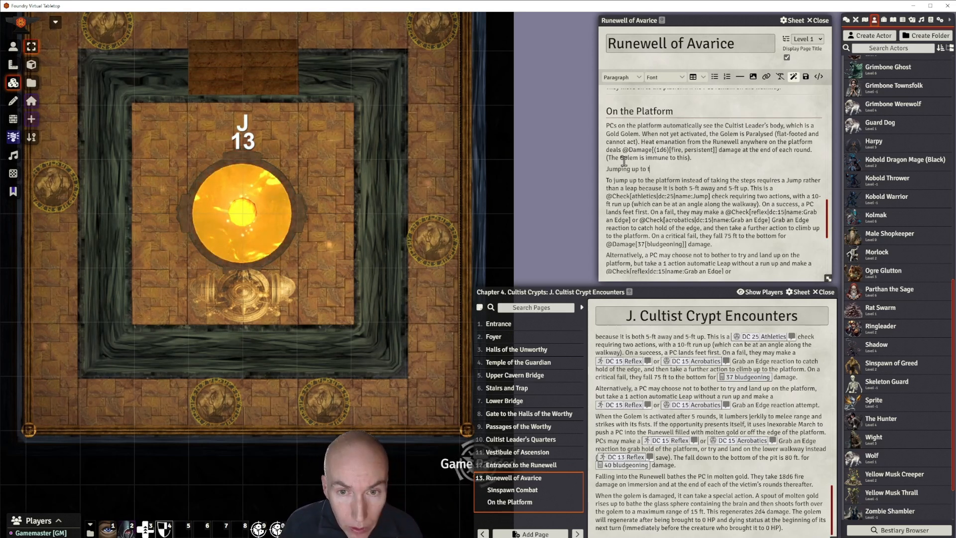
pyautogui.write('he Platform')
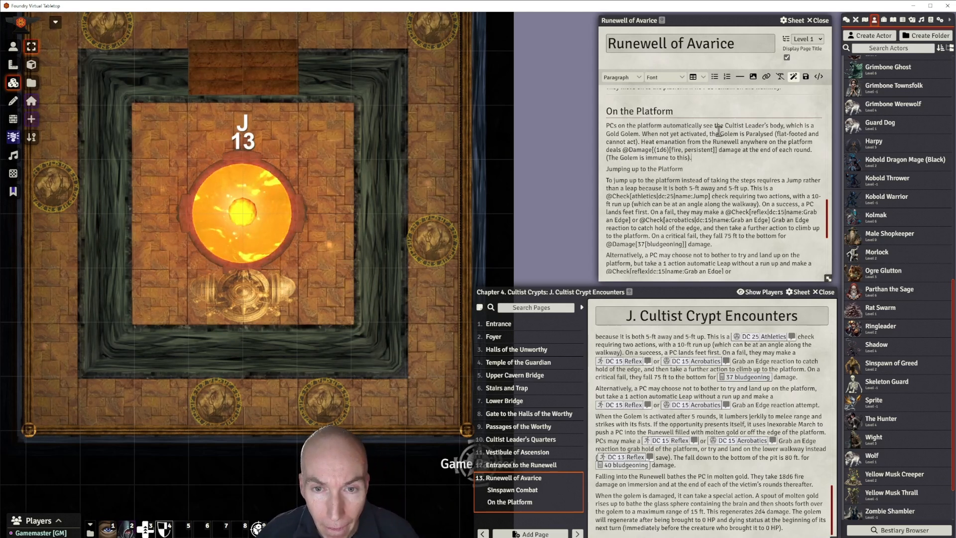
pyautogui.click(740, 77)
pyautogui.moveTo(693, 174); pyautogui.dragTo(605, 175)
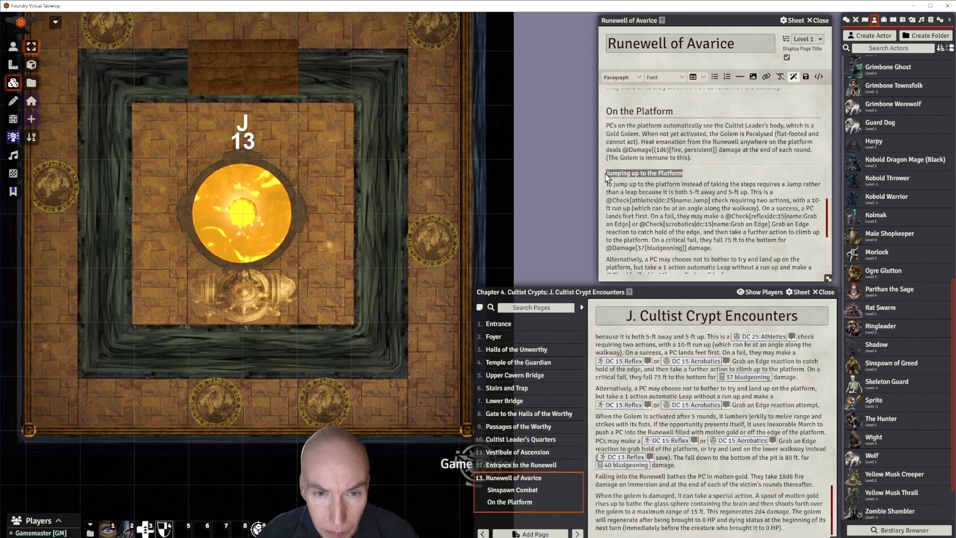
pyautogui.click(620, 77)
pyautogui.moveTo(623, 93)
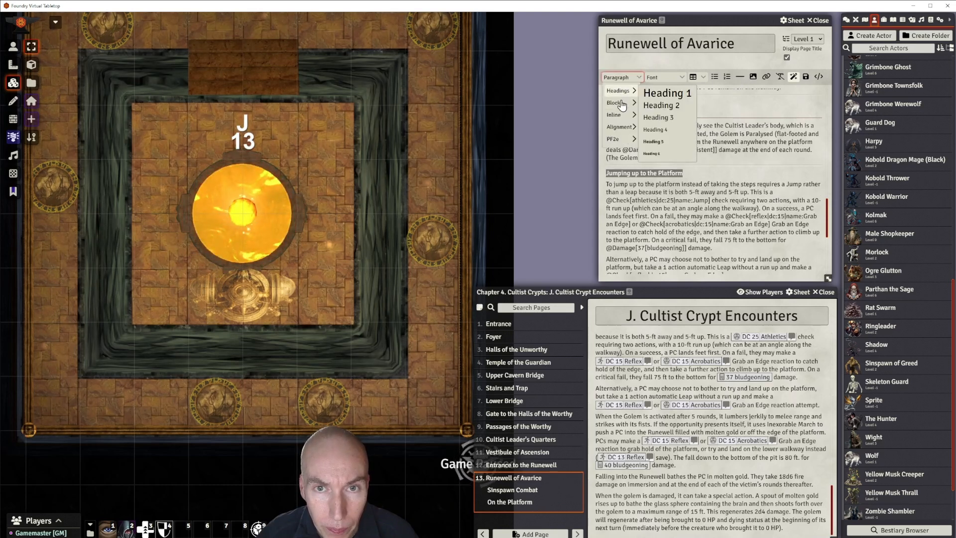
pyautogui.click(661, 105)
# Add the heading "Golem Activates" above the paragraph on the Golem's activation, preceded by a horizontal rule.
pyautogui.scroll(-3, 713, 195)
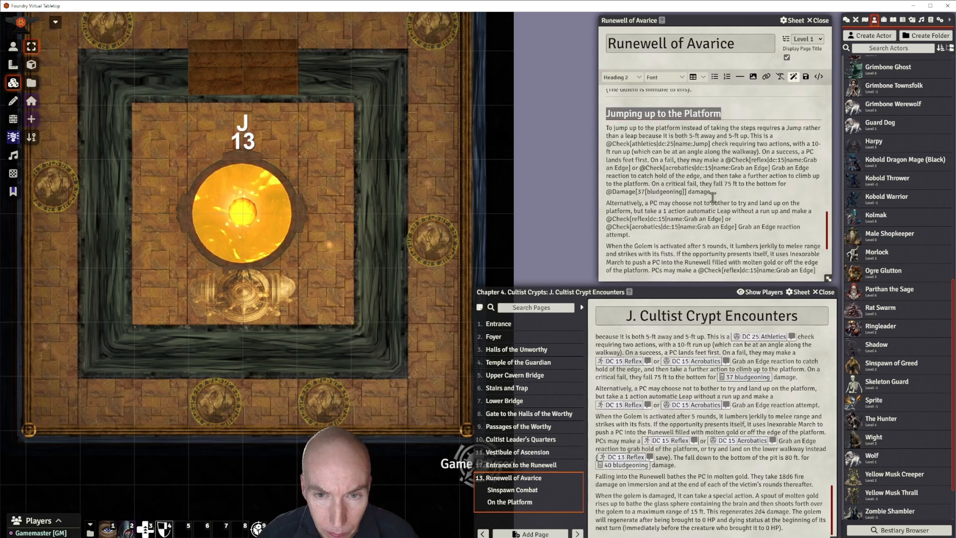
pyautogui.scroll(1, 713, 198)
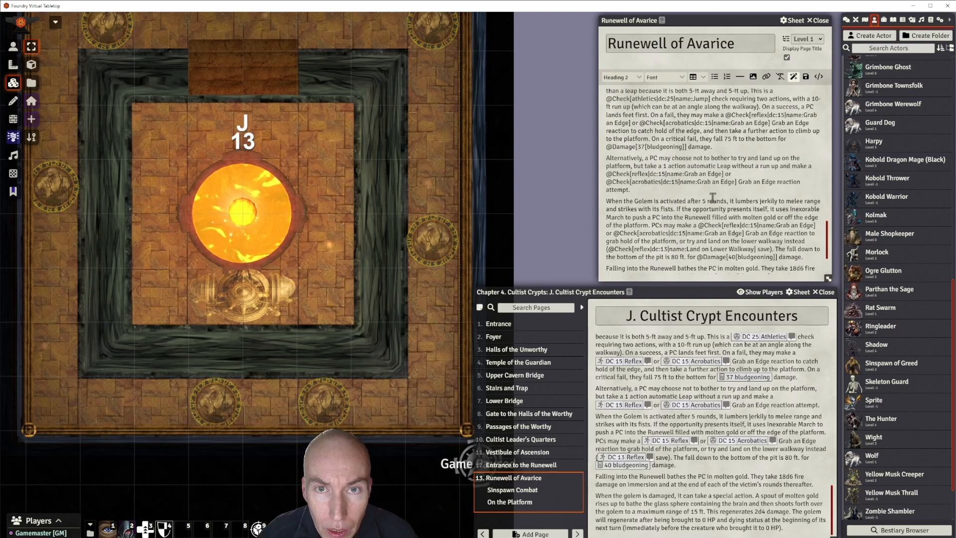
pyautogui.scroll(1, 713, 197)
pyautogui.scroll(-2, 714, 198)
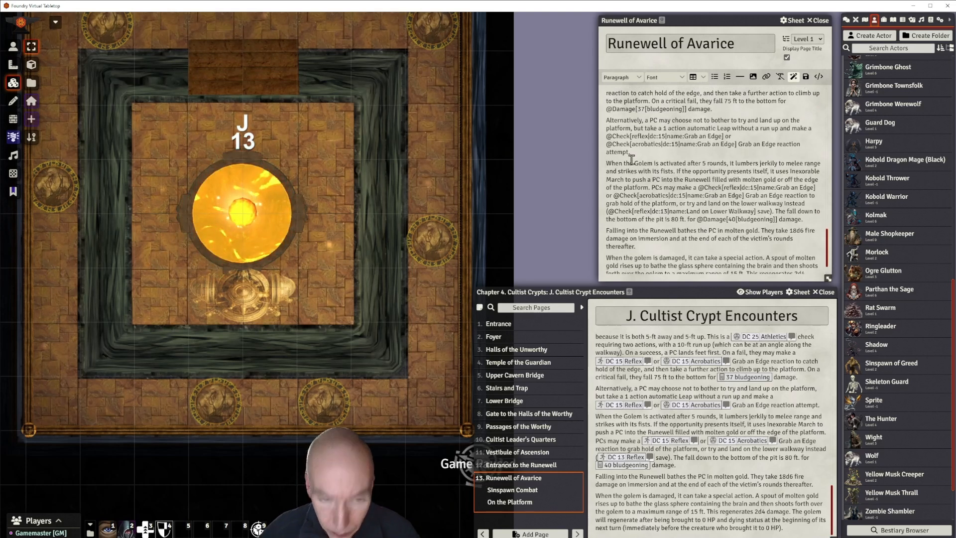
pyautogui.click(632, 159)
pyautogui.press('Return')
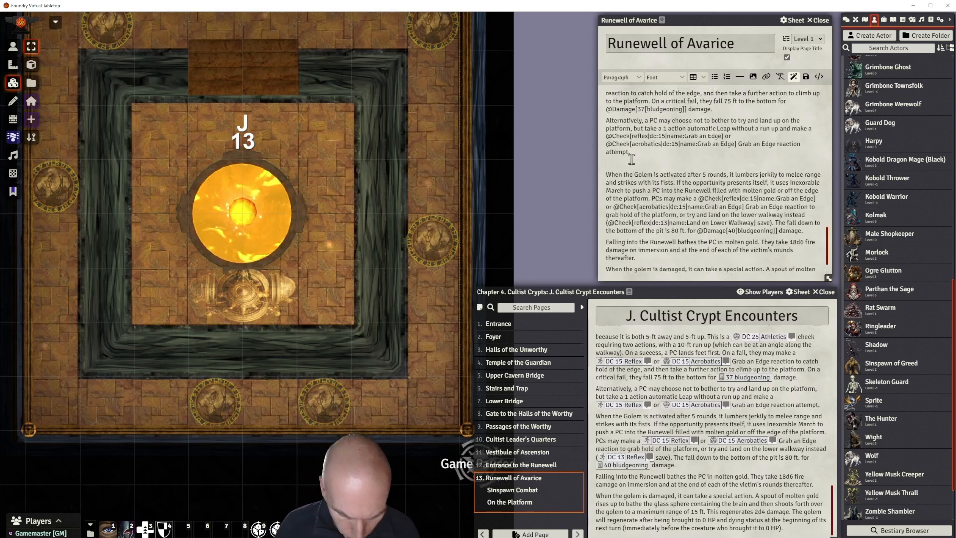
pyautogui.write('Golem Activates')
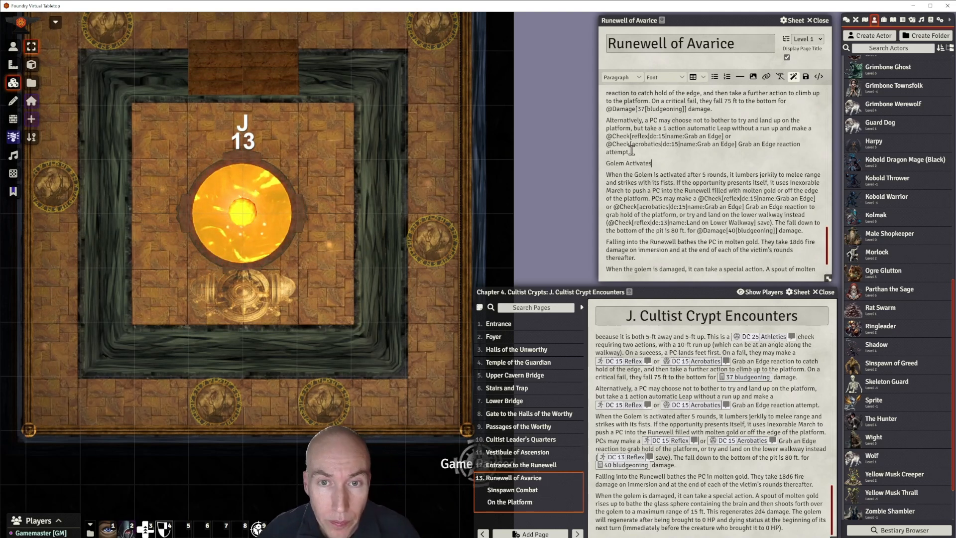
pyautogui.click(739, 78)
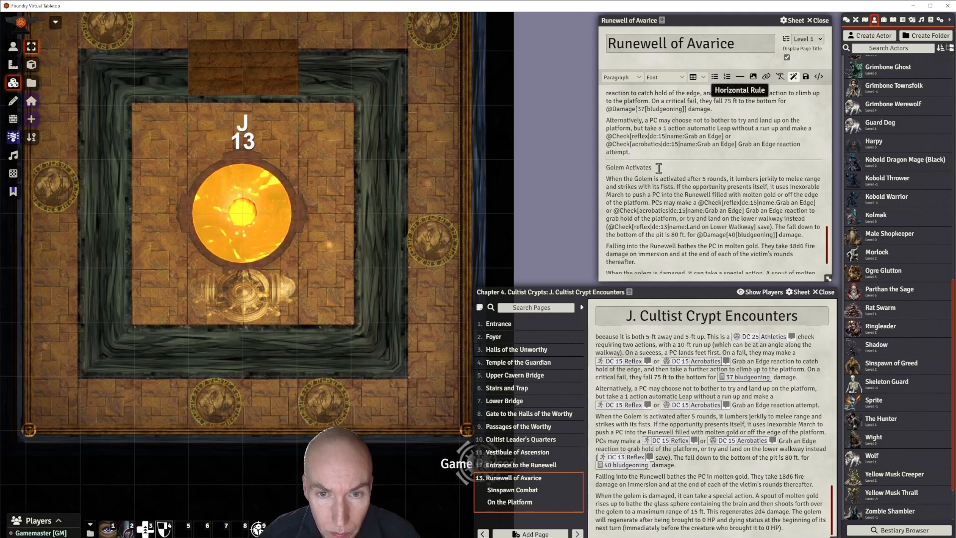
pyautogui.moveTo(653, 168); pyautogui.dragTo(608, 167)
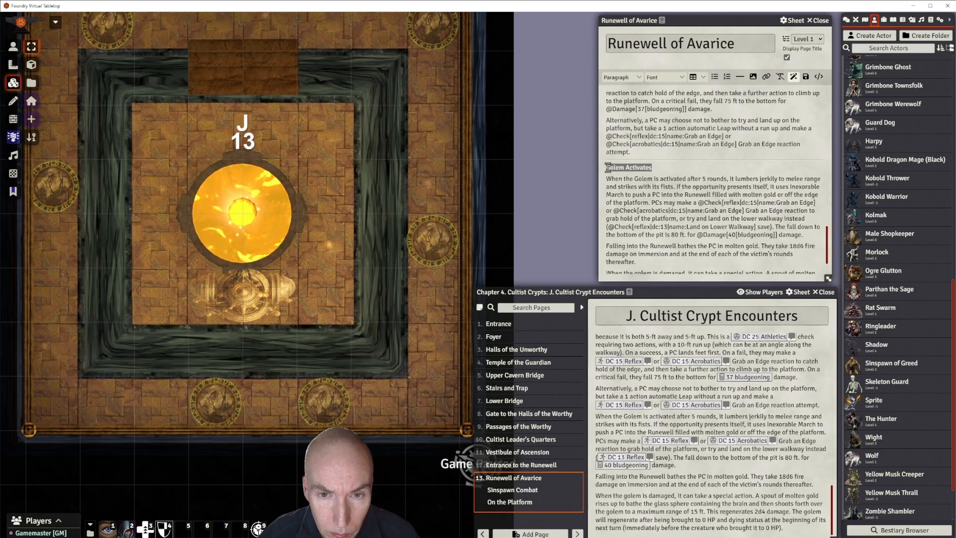
pyautogui.click(620, 78)
pyautogui.moveTo(625, 103)
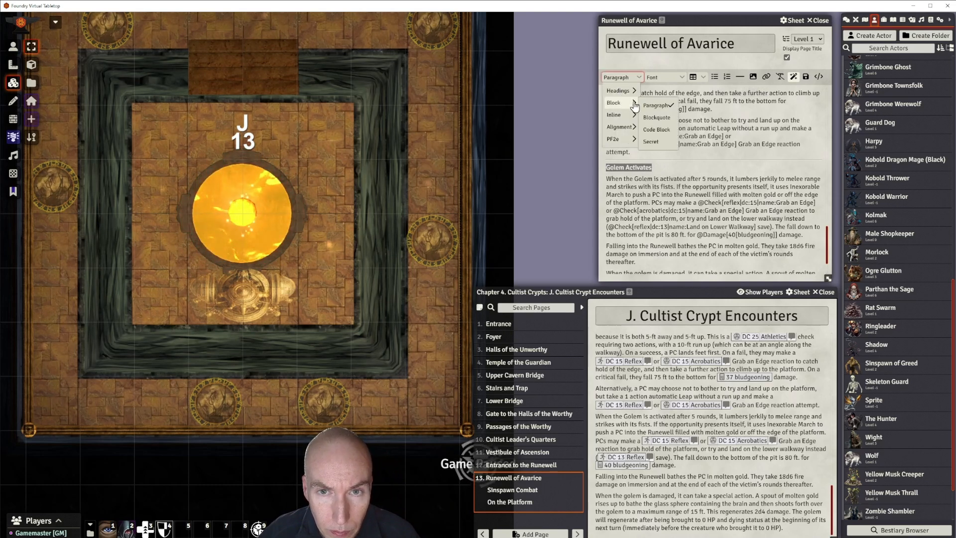
pyautogui.click(658, 106)
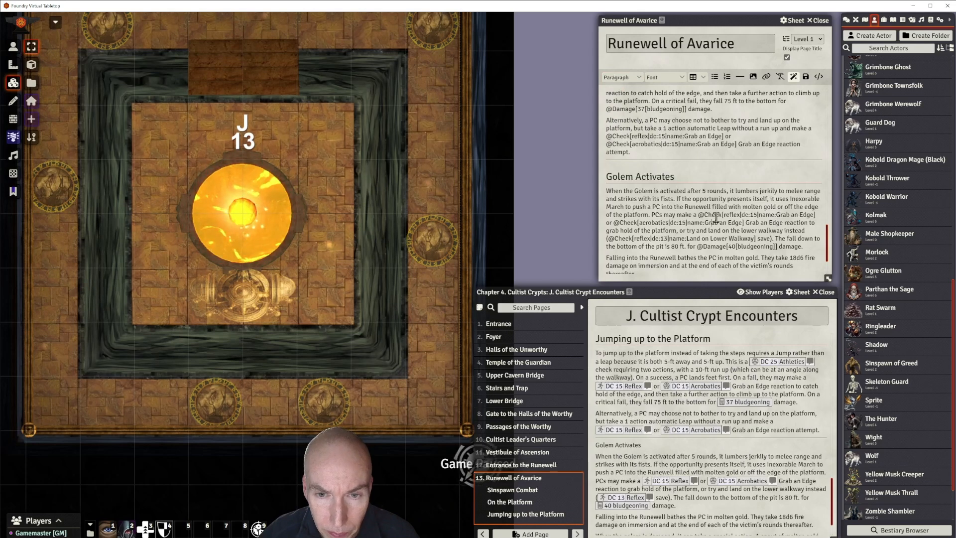
pyautogui.scroll(-2, 716, 218)
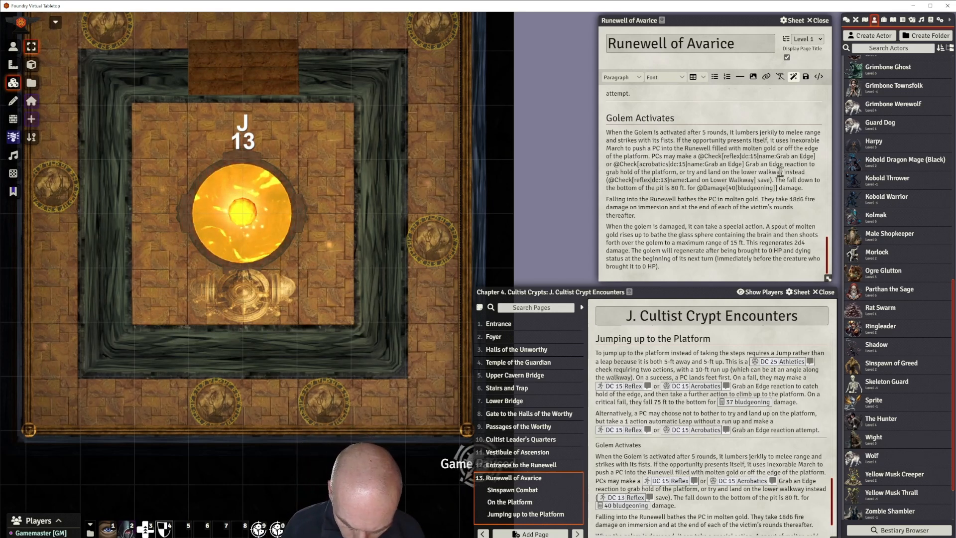
pyautogui.write('@Damage[')
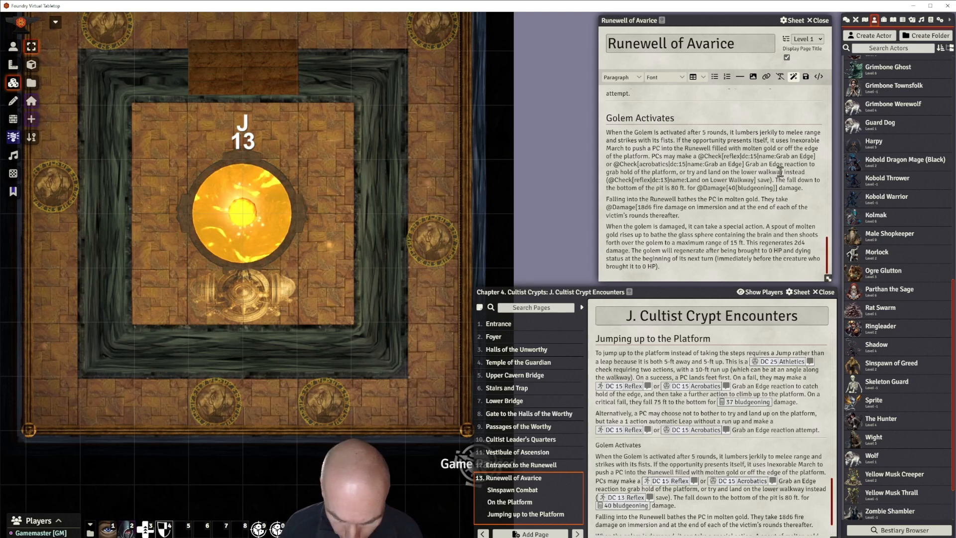
pyautogui.press('BackSpace')
pyautogui.write('[fire')
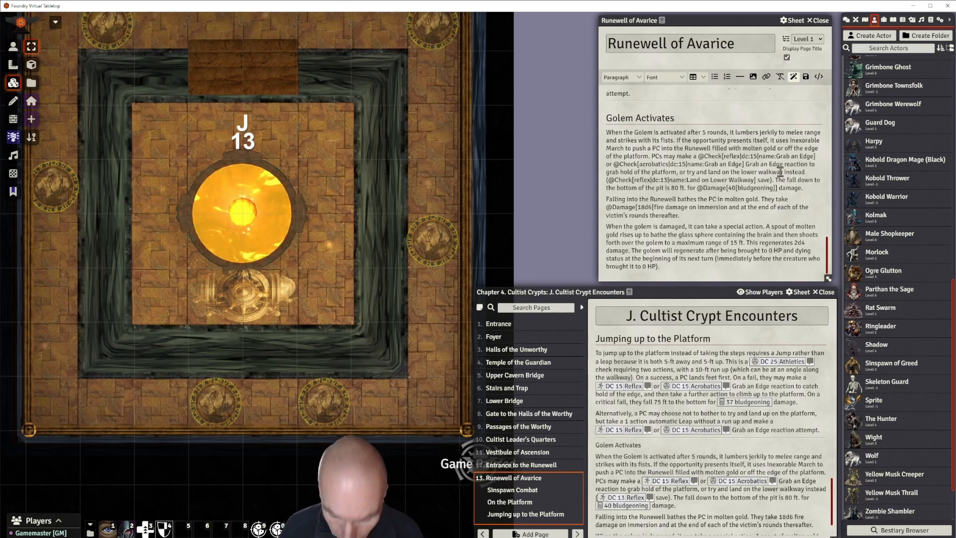
pyautogui.write(']]')
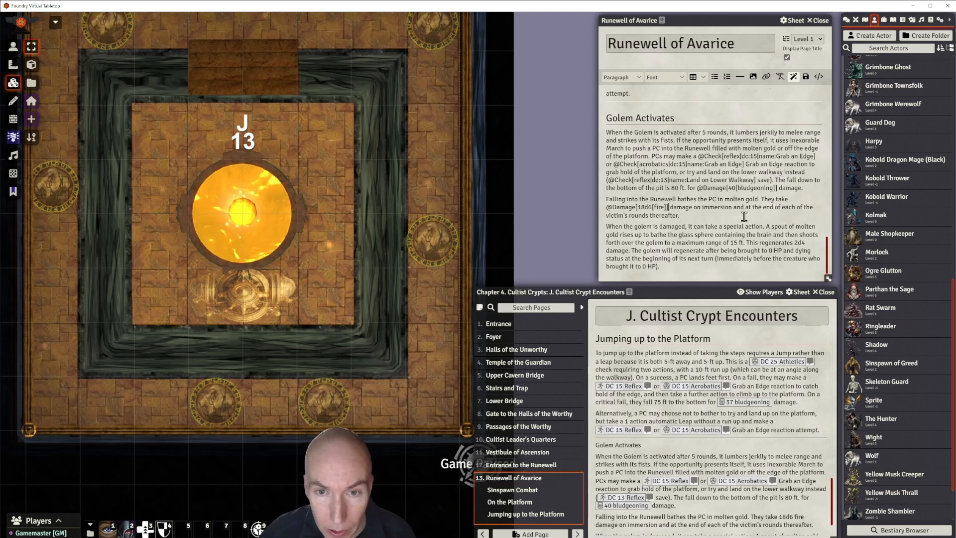
pyautogui.moveTo(607, 208); pyautogui.dragTo(667, 209)
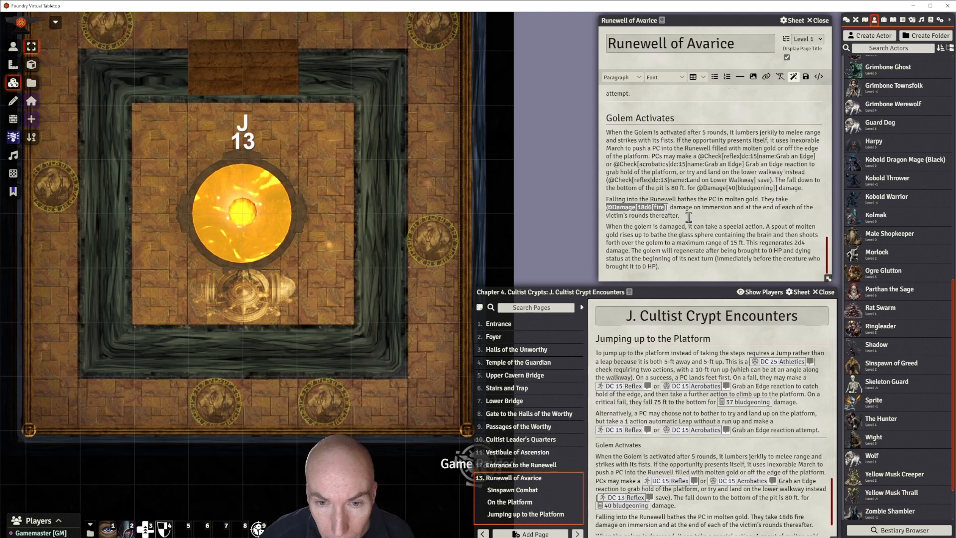
pyautogui.click(678, 217)
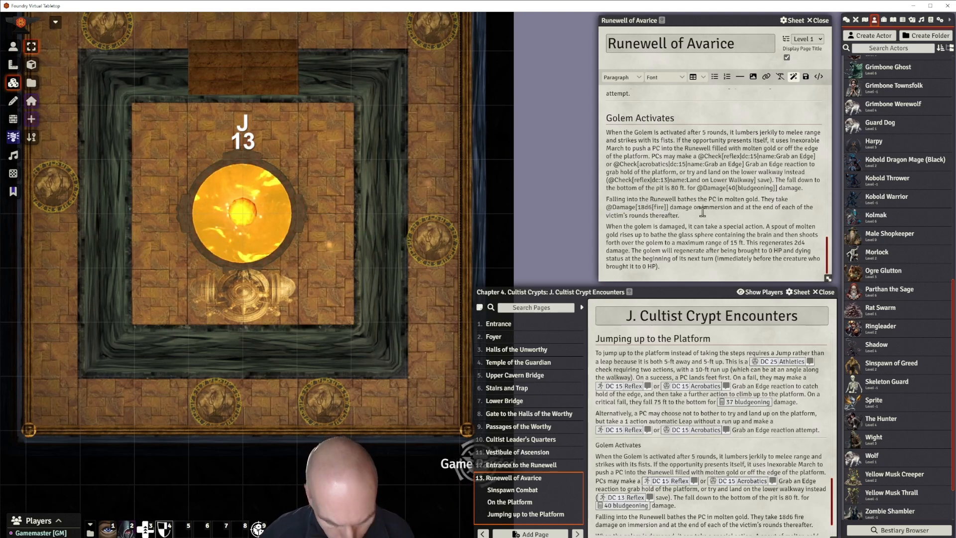
pyautogui.write('@Damage[18d6[fire]]')
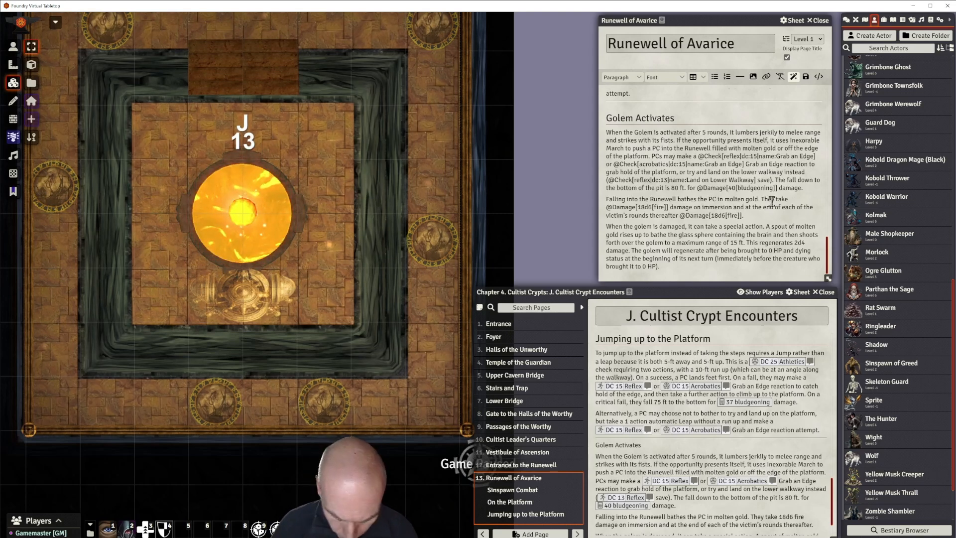
pyautogui.write(', persistent')
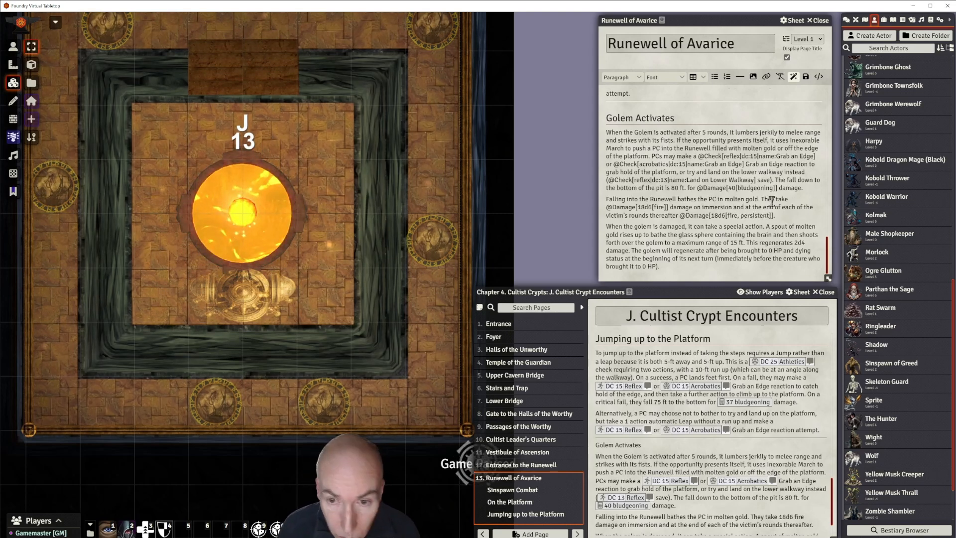
pyautogui.click(806, 77)
pyautogui.scroll(-1, 692, 400)
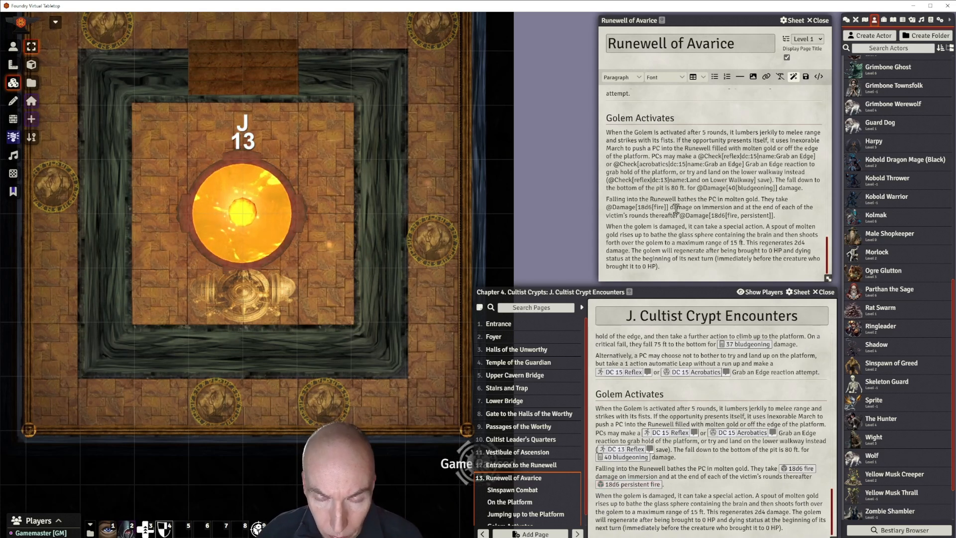
# Move the persistent fire damage to follow "damage on immersion and", and end the sentence with "until they are out of the well.".
pyautogui.moveTo(680, 215); pyautogui.dragTo(772, 217)
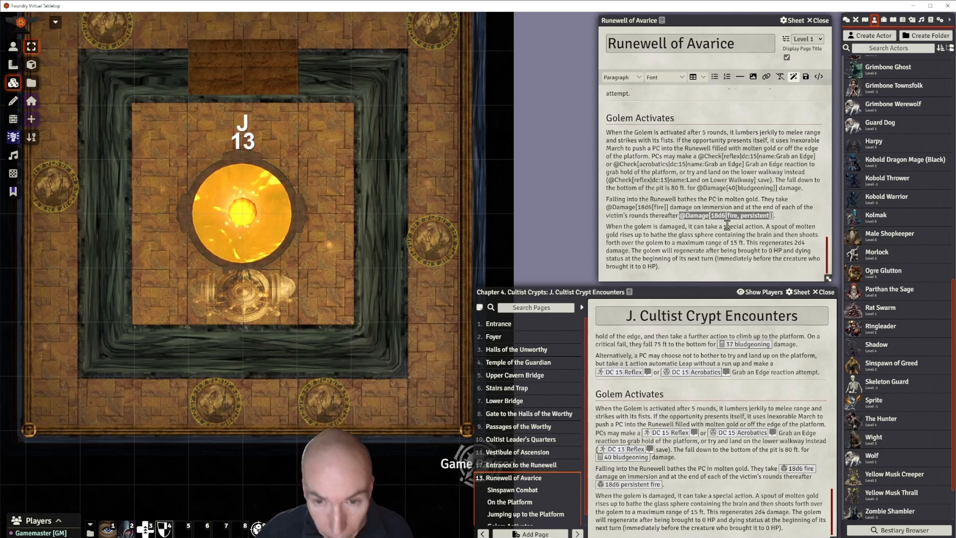
pyautogui.press('BackSpace')
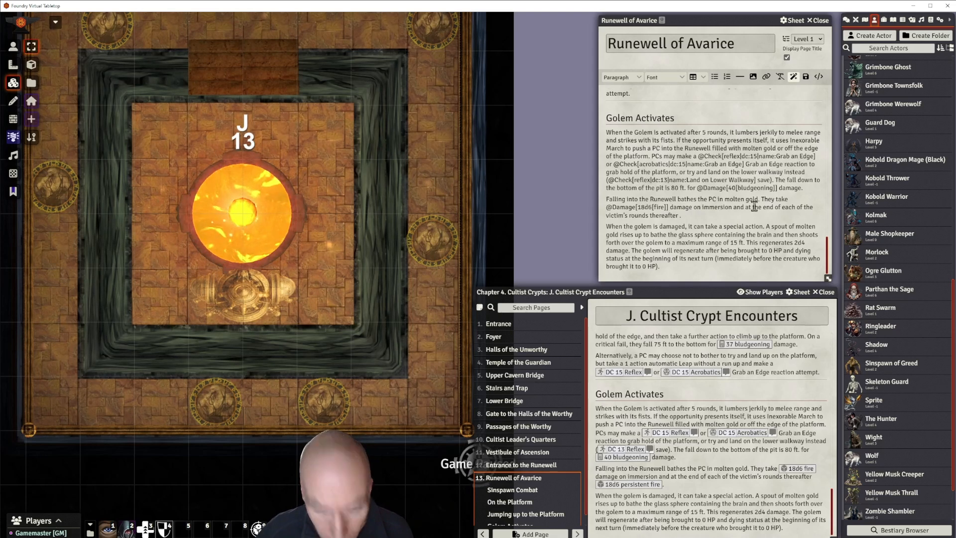
pyautogui.write('@Damage[18d6[fire, persistent]]')
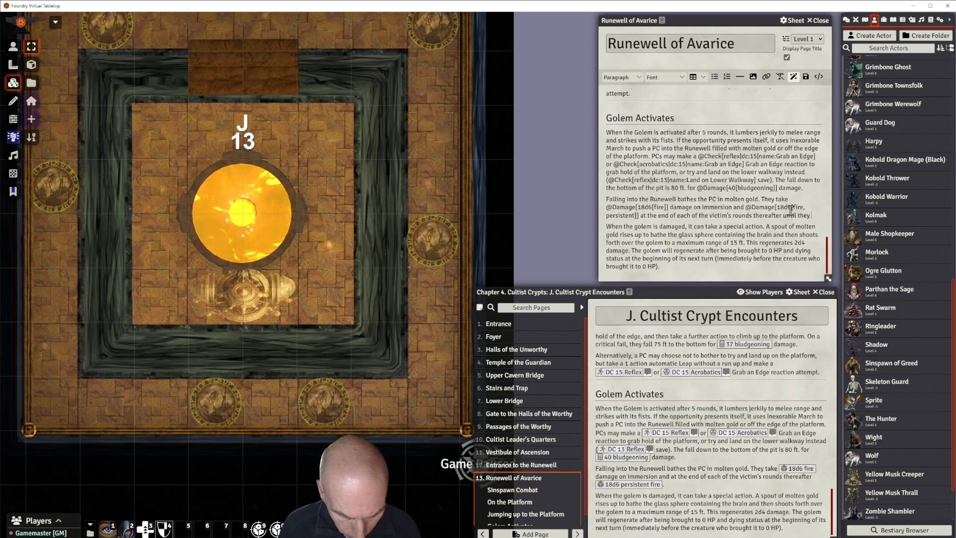
pyautogui.write('out of t')
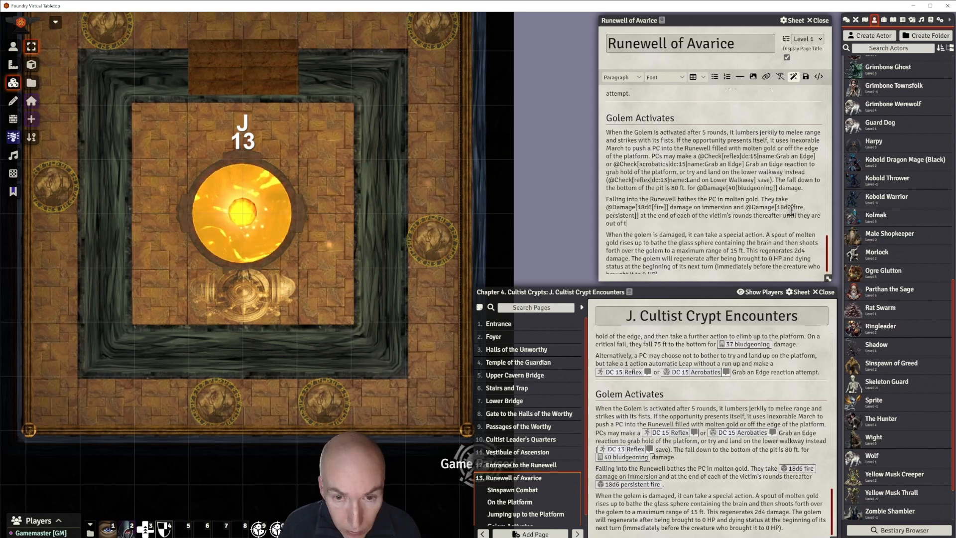
pyautogui.write('he well.')
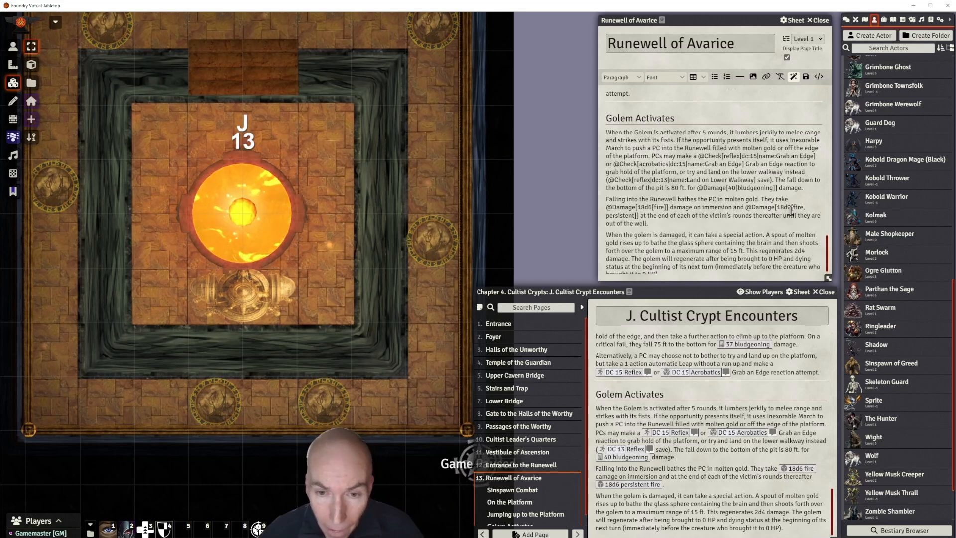
pyautogui.scroll(-1, 710, 199)
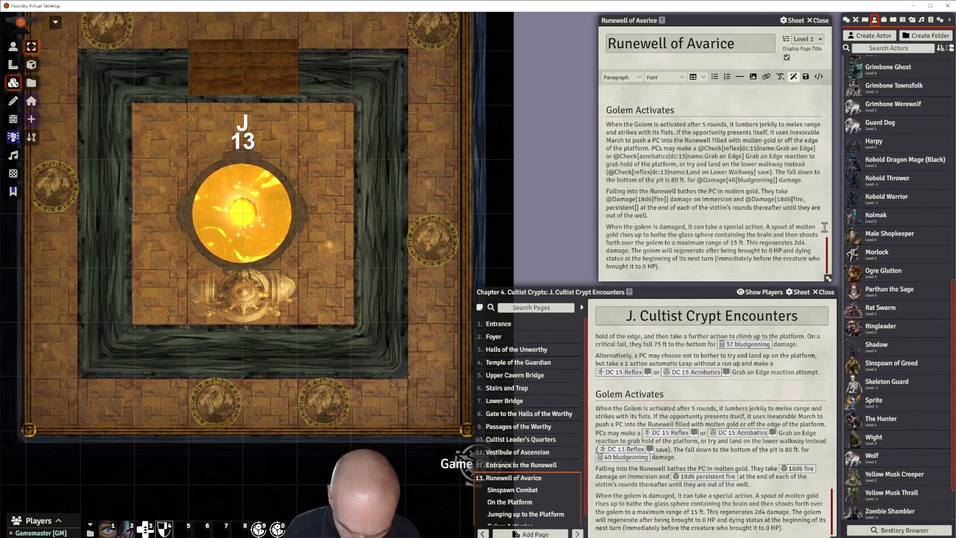
pyautogui.write('Damage')
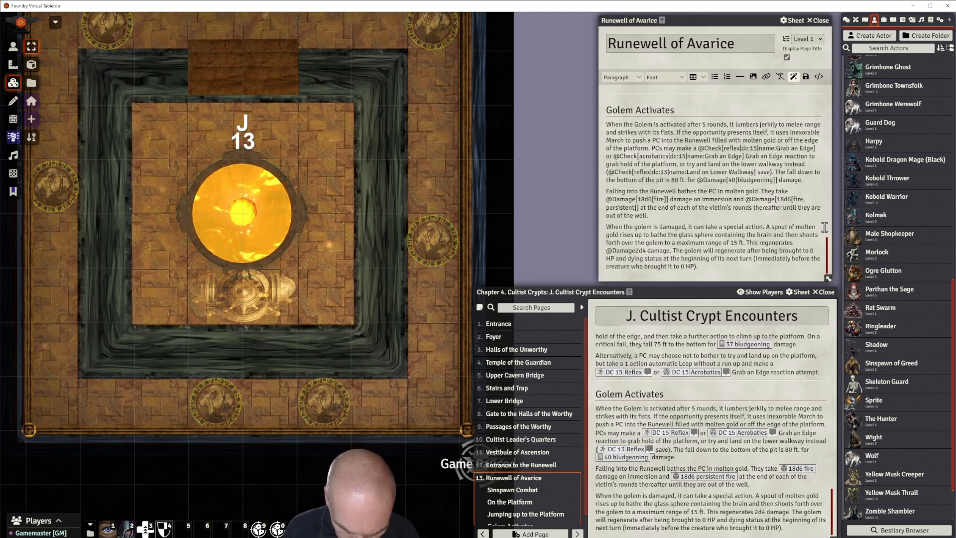
pyautogui.write('[2d4')
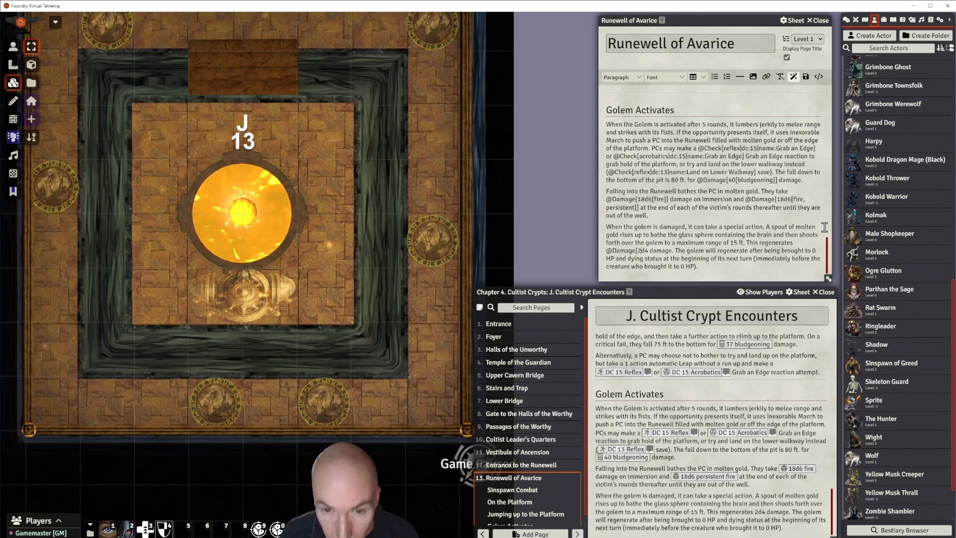
pyautogui.write(']')
# Retype the word "damage" after the inline 2d4 roll and save the page.
pyautogui.press('Delete')
pyautogui.press('Delete')
pyautogui.press('Delete')
pyautogui.press('Delete')
pyautogui.press('Delete')
pyautogui.press('Delete')
pyautogui.press('Delete')
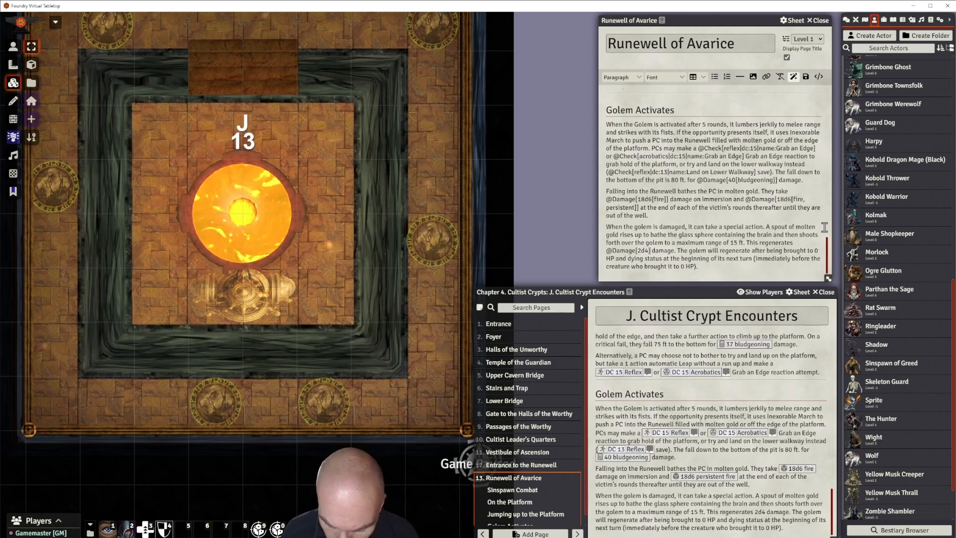
pyautogui.write('damagfe')
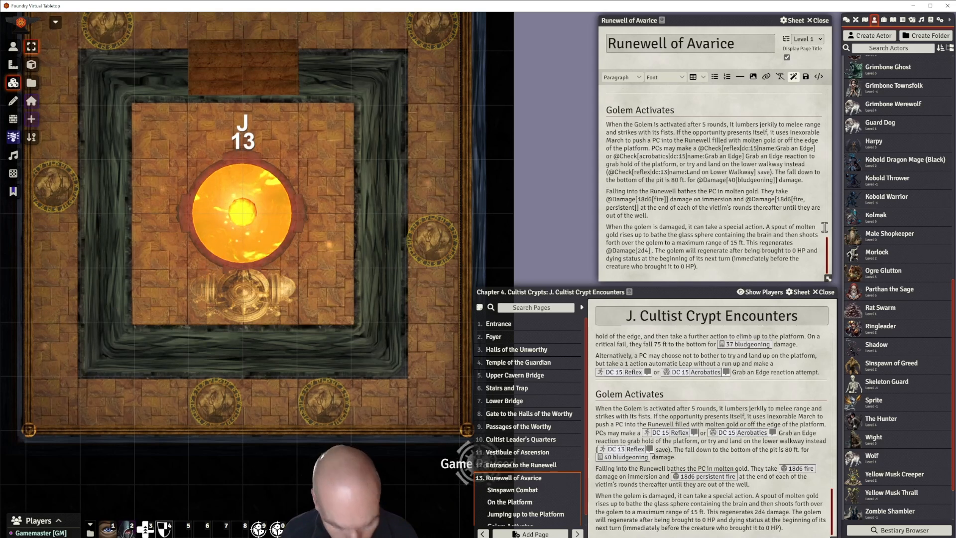
pyautogui.press('BackSpace')
pyautogui.press('BackSpace')
pyautogui.write('e')
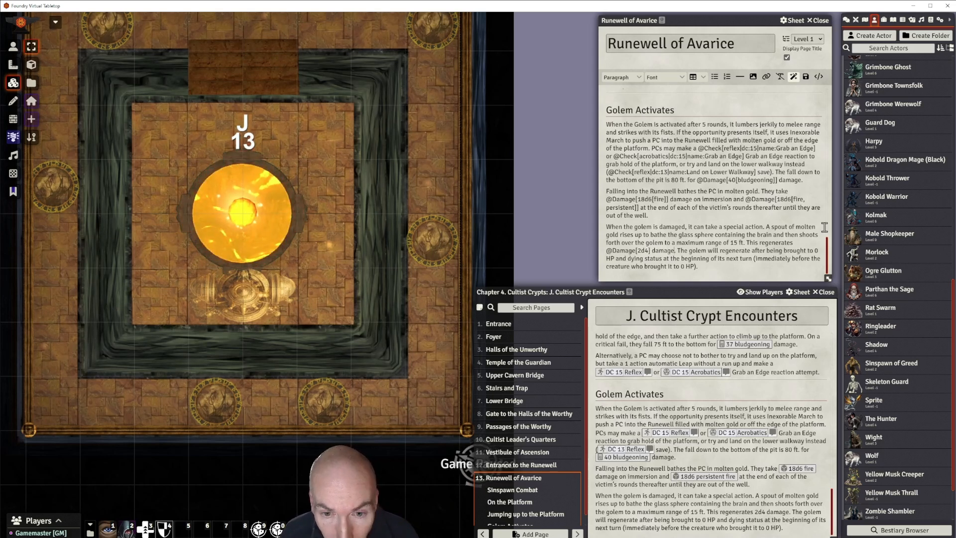
pyautogui.click(743, 226)
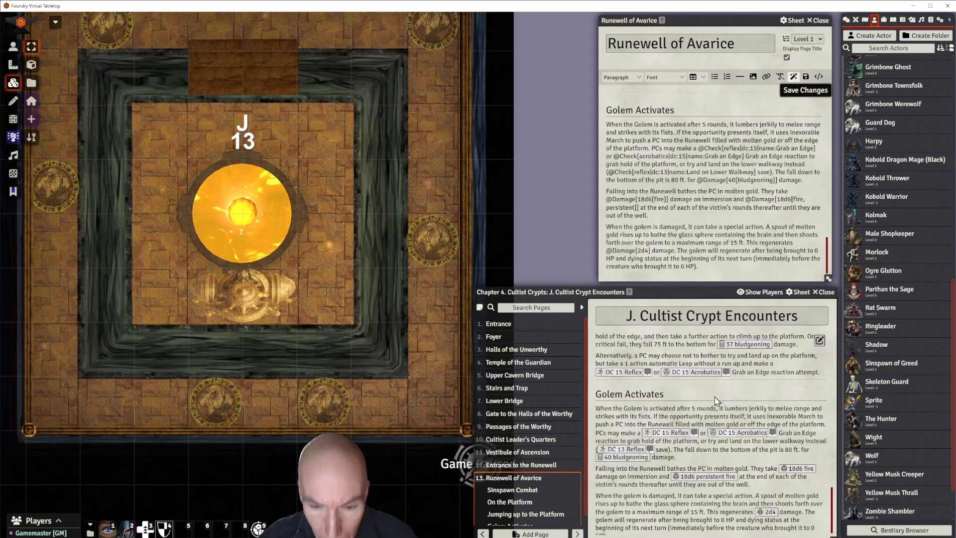
# Save the page, test the inline 2d4 damage roll in the journal, and open the chat log to check its card.
pyautogui.click(807, 78)
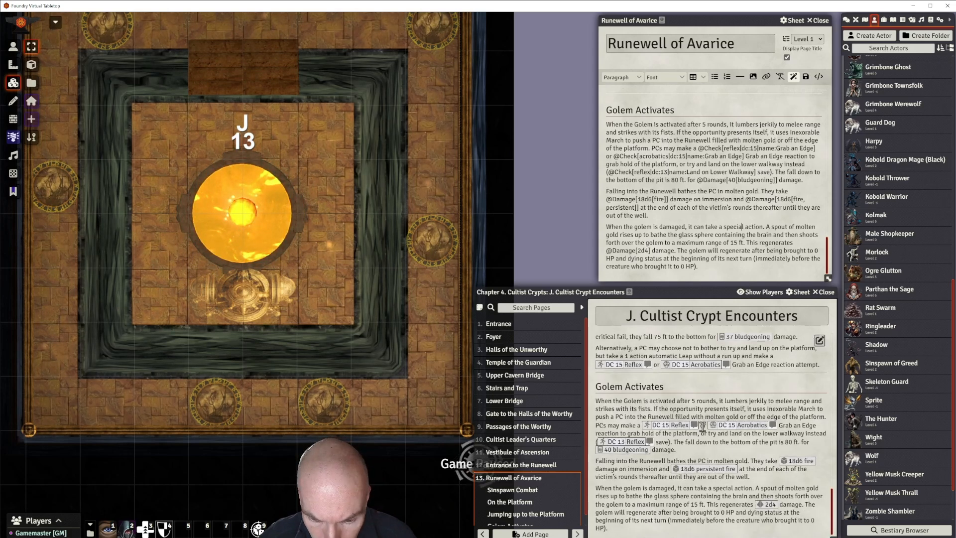
pyautogui.click(770, 504)
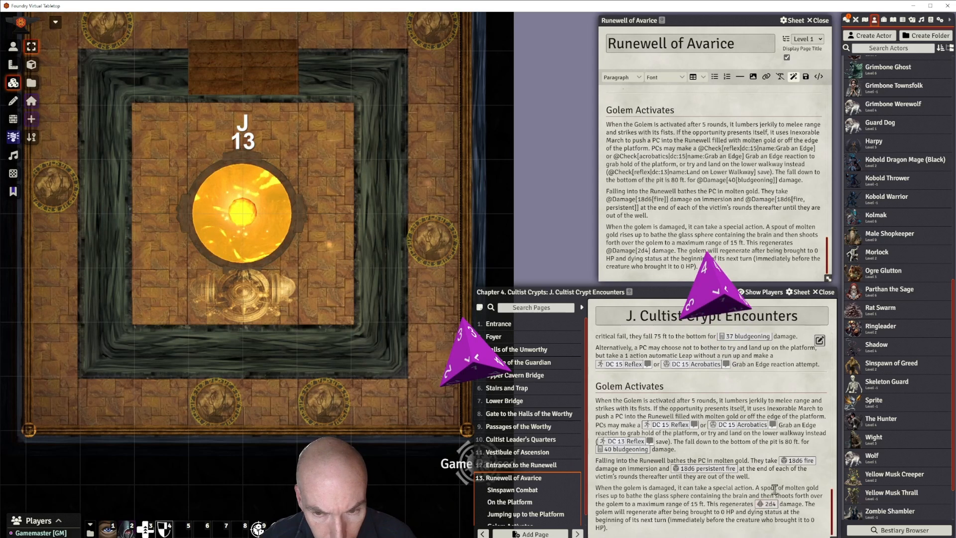
pyautogui.click(847, 20)
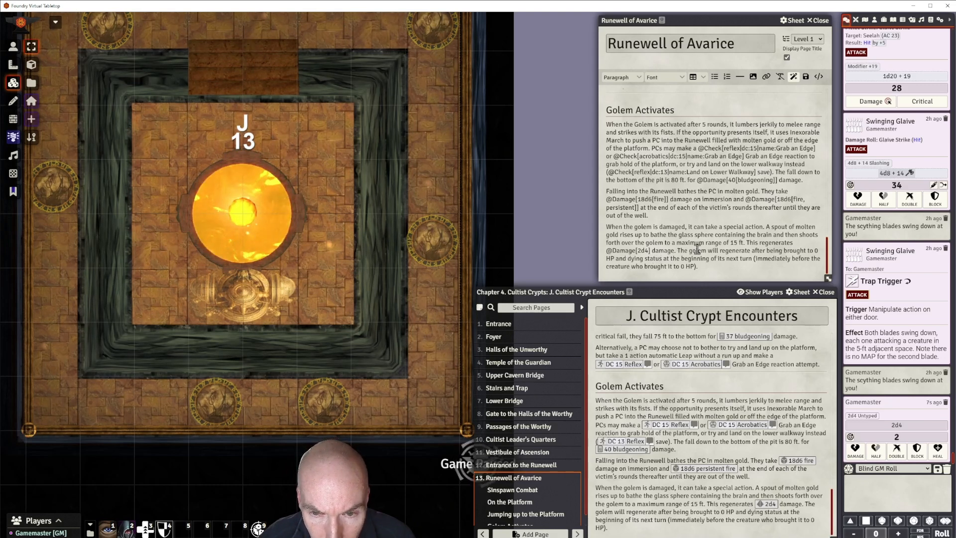
# Split the special-action paragraph before "The golem will regenerate" and insert two horizontal rules between the two parts.
pyautogui.click(677, 251)
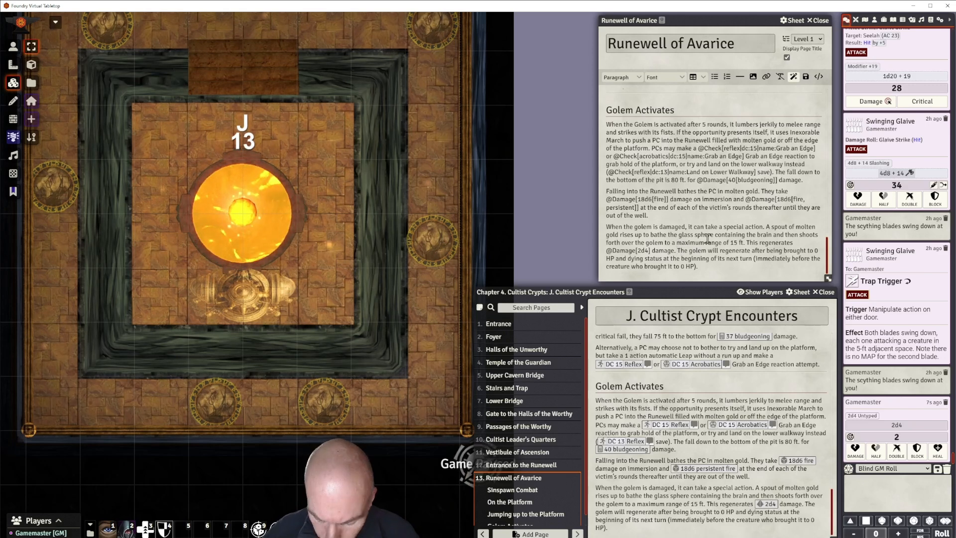
pyautogui.press('Return')
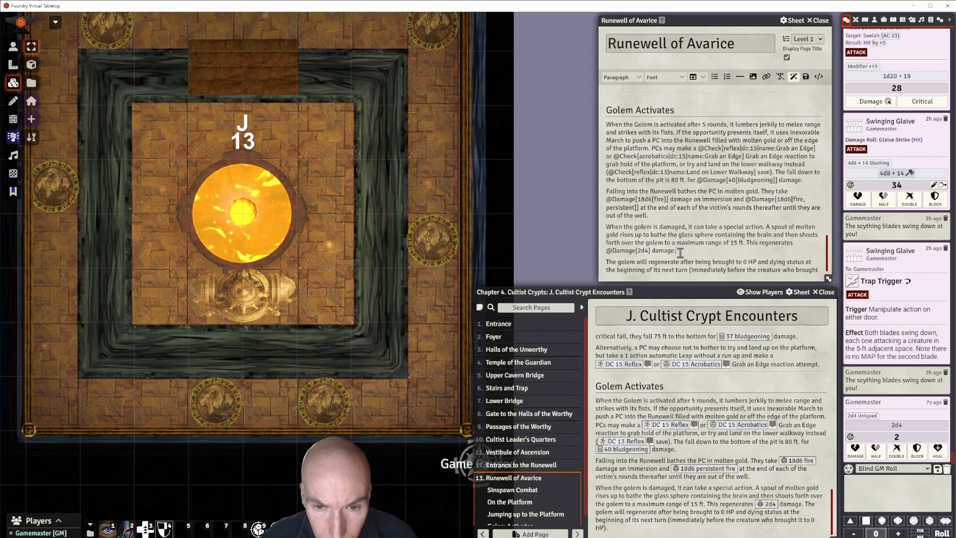
pyautogui.click(740, 76)
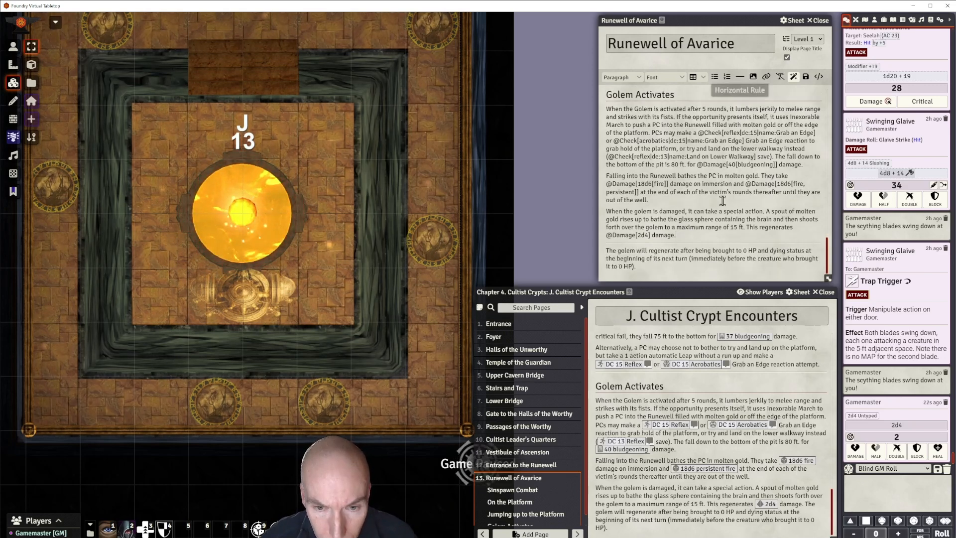
pyautogui.click(740, 77)
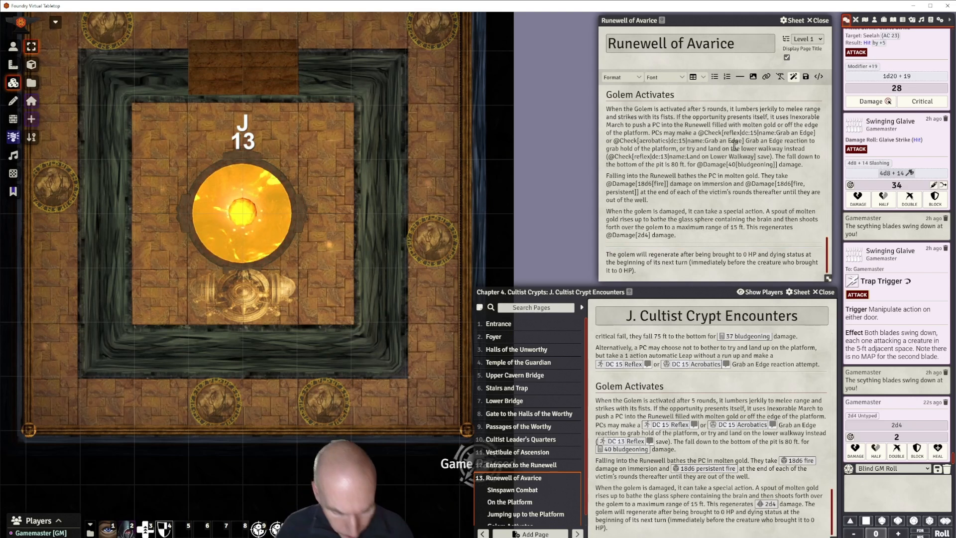
# Between the two rules, add the line "Click to determine the damage and then apply as heal in the chat card.".
pyautogui.write('A')
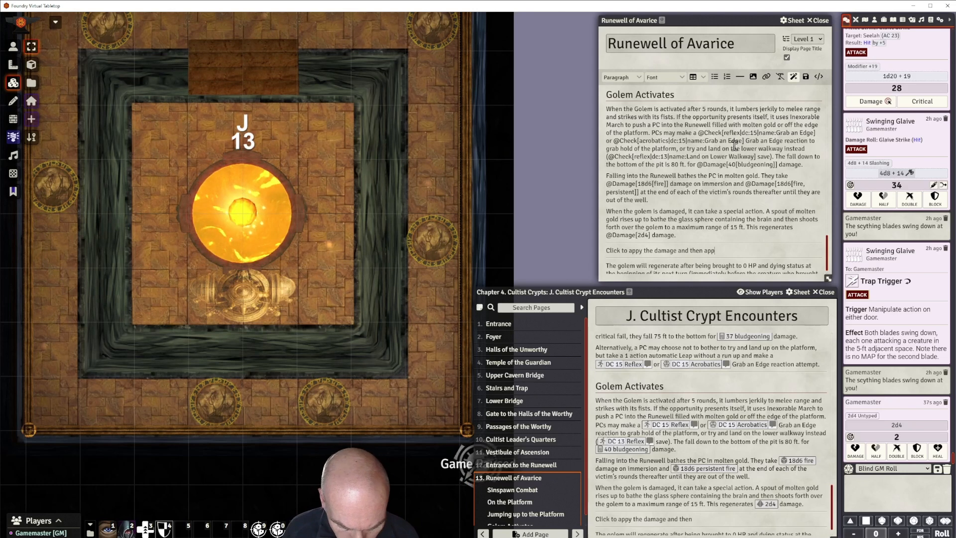
pyautogui.write('eal on the')
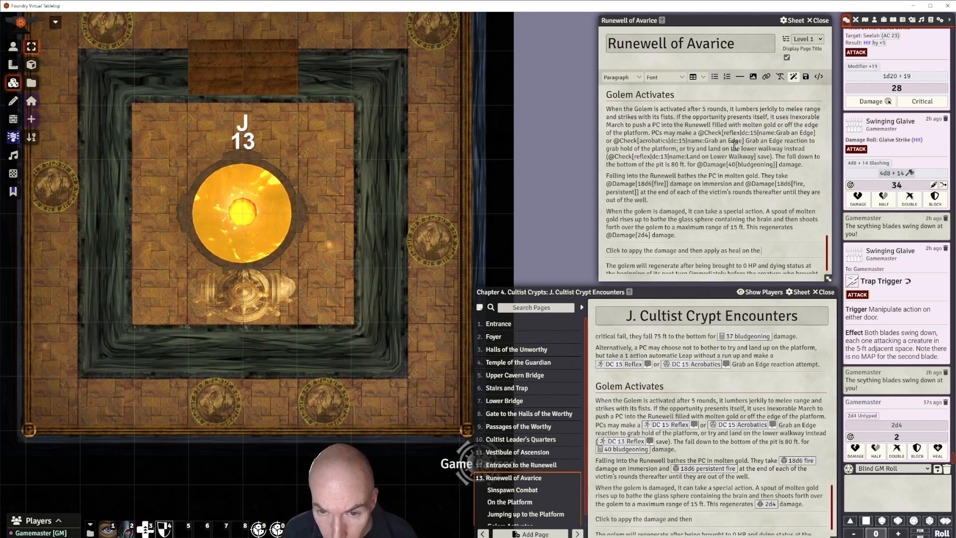
pyautogui.press('BackSpace')
pyautogui.press('BackSpace')
pyautogui.press('BackSpace')
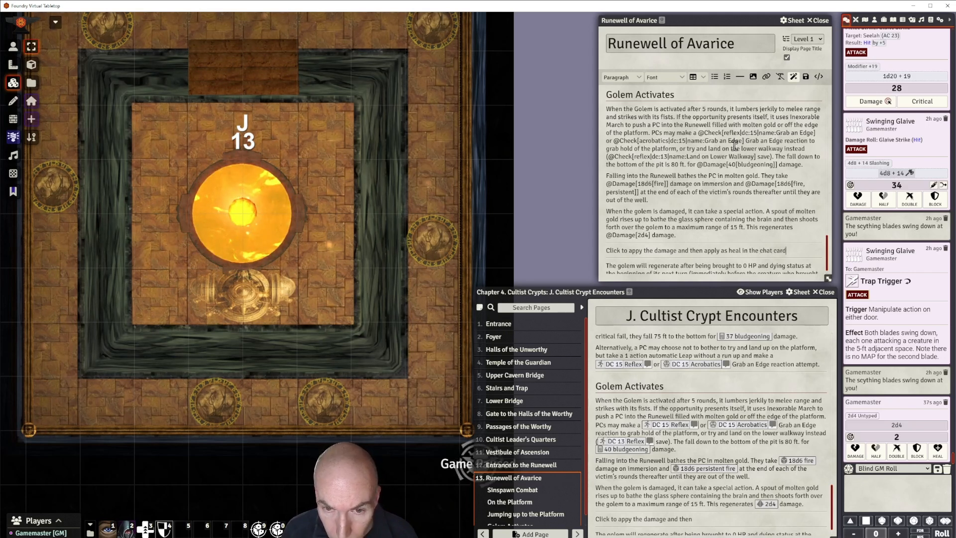
pyautogui.doubleClick(635, 249)
pyautogui.write('termine')
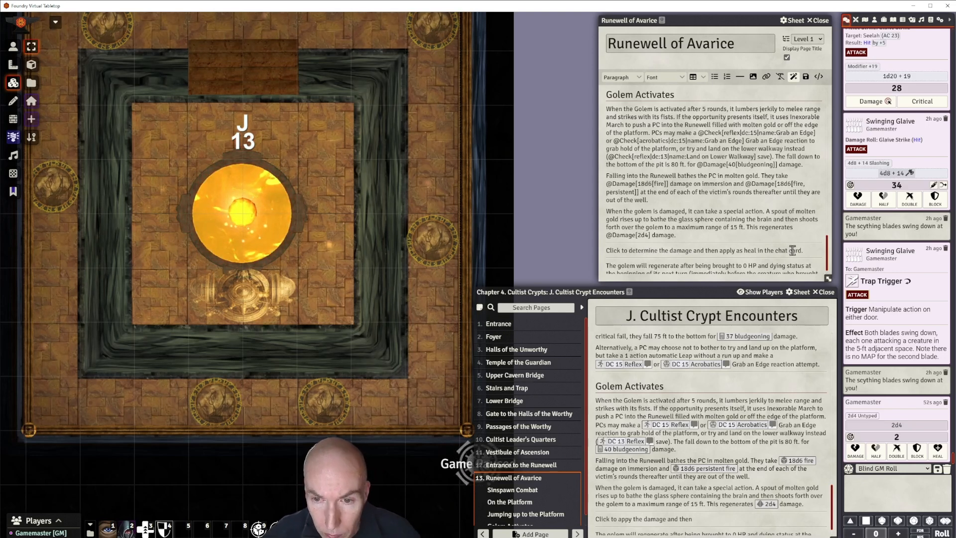
# Format the line about applying the roll as heal as a Secret block and save the page.
pyautogui.moveTo(804, 251); pyautogui.dragTo(609, 249)
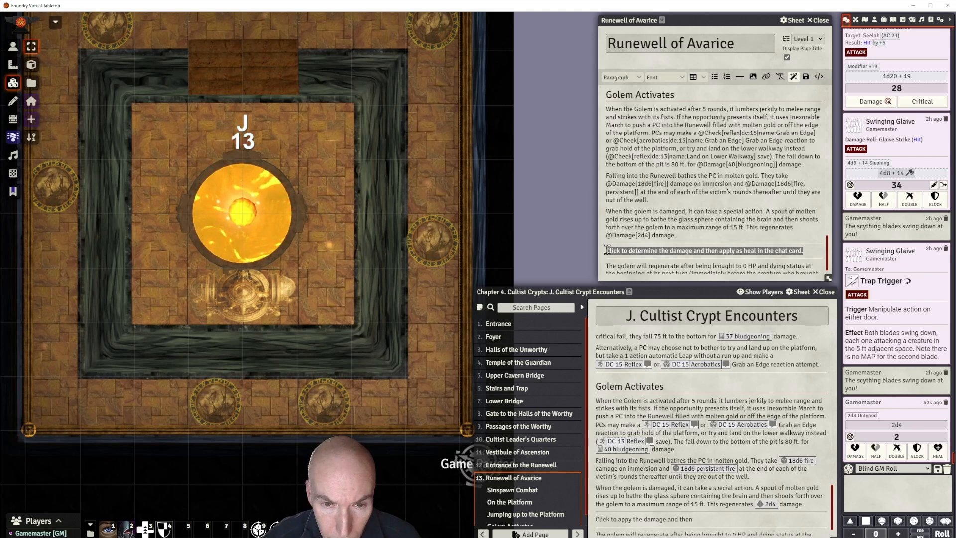
pyautogui.click(621, 77)
pyautogui.moveTo(618, 103)
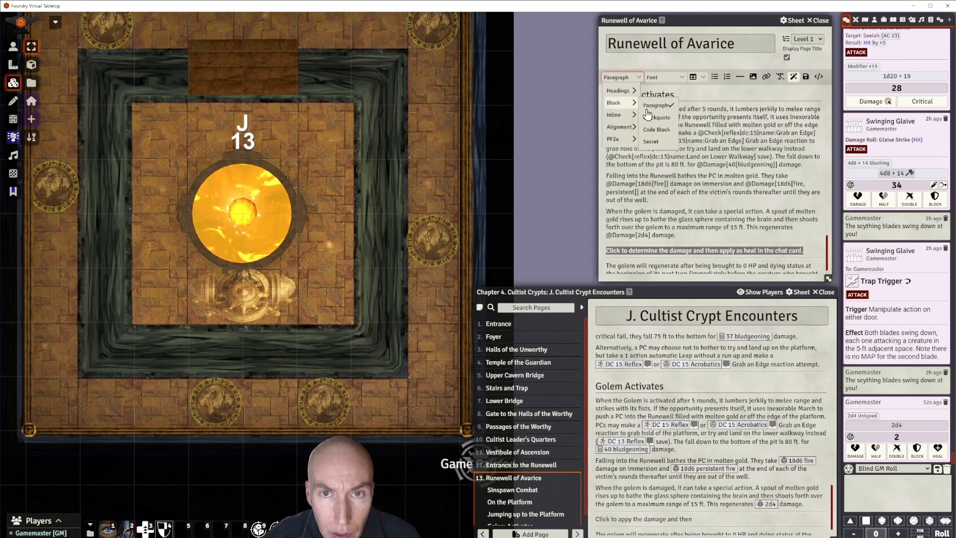
pyautogui.click(666, 143)
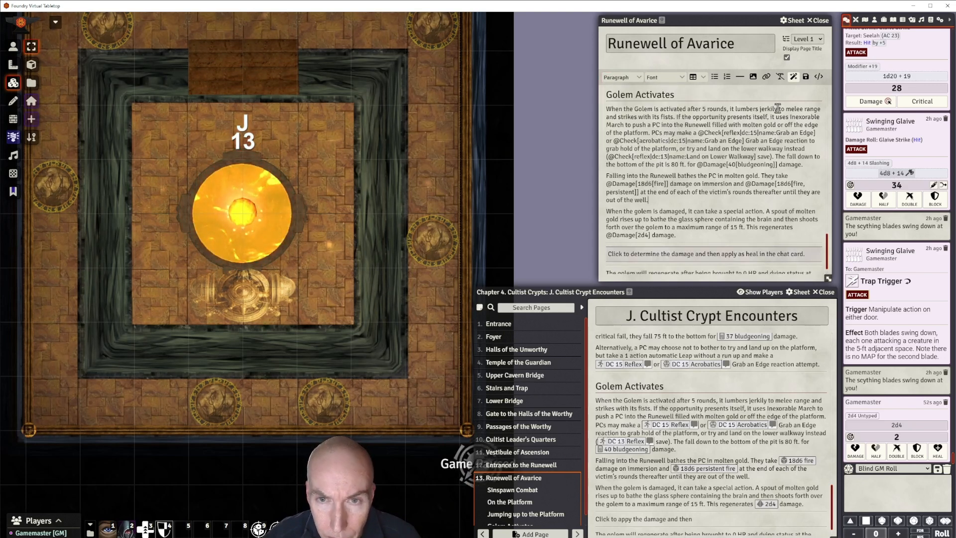
pyautogui.click(806, 77)
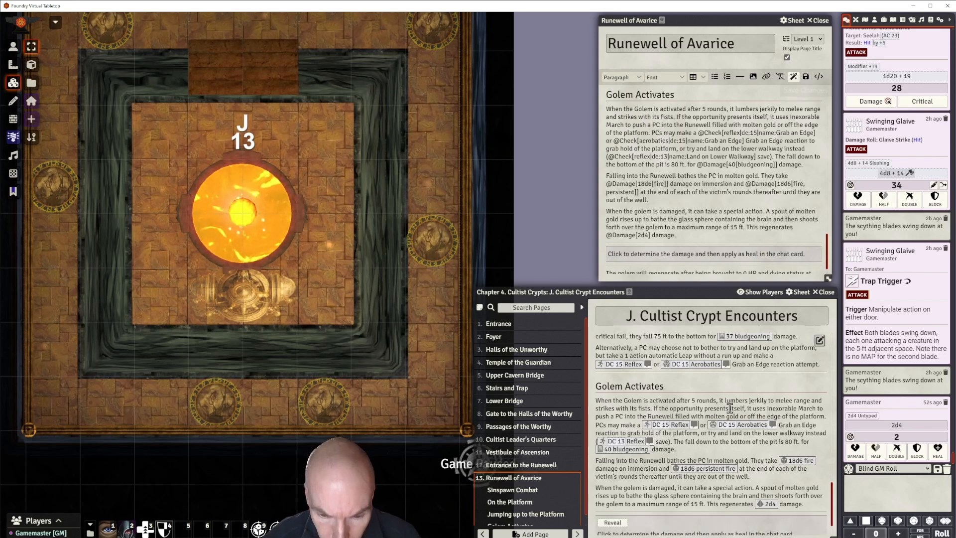
pyautogui.scroll(-1, 730, 408)
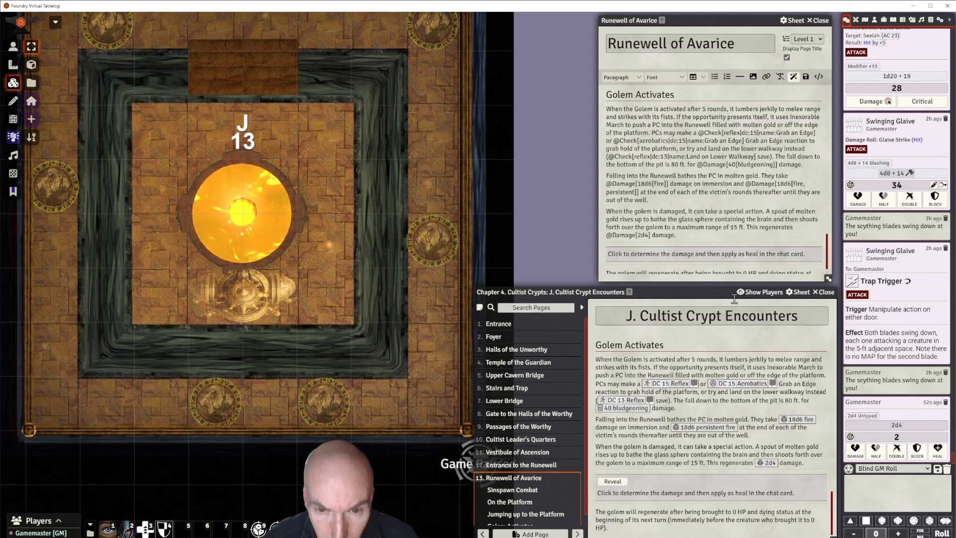
pyautogui.scroll(-1, 720, 197)
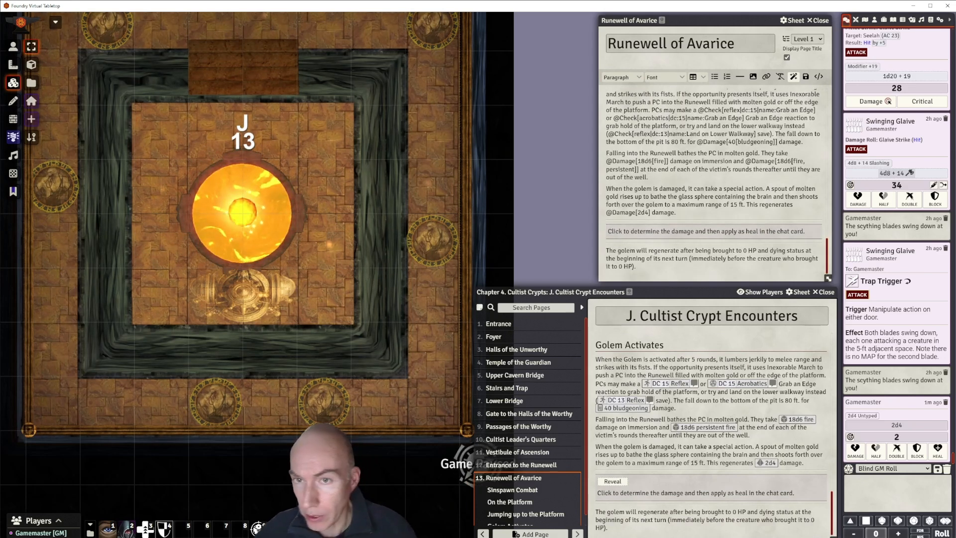
pyautogui.moveTo(682, 292)
pyautogui.mouseDown()
pyautogui.moveTo(696, 291)
pyautogui.moveTo(680, 290)
pyautogui.mouseUp()
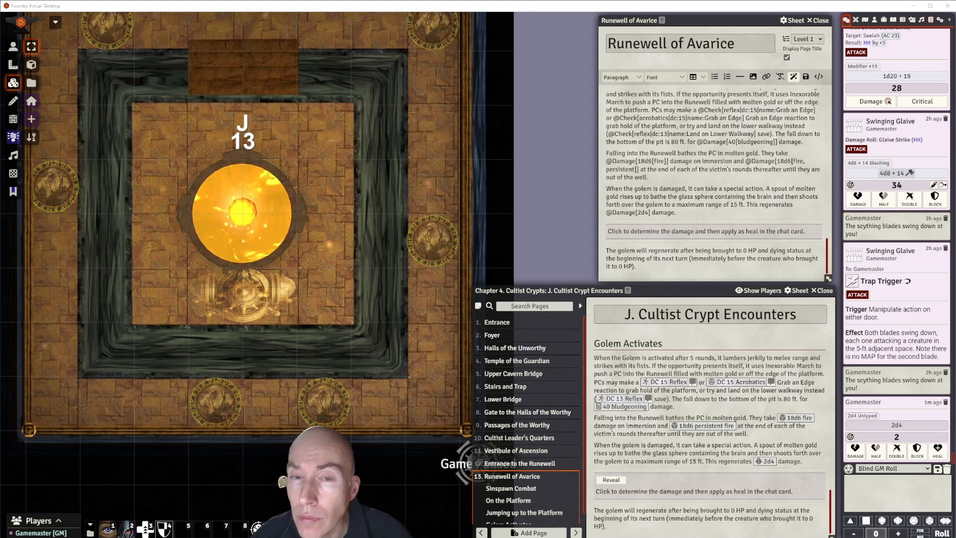
# Create an NPC actor named Gold Golem in the Creatures folder.
pyautogui.click(874, 20)
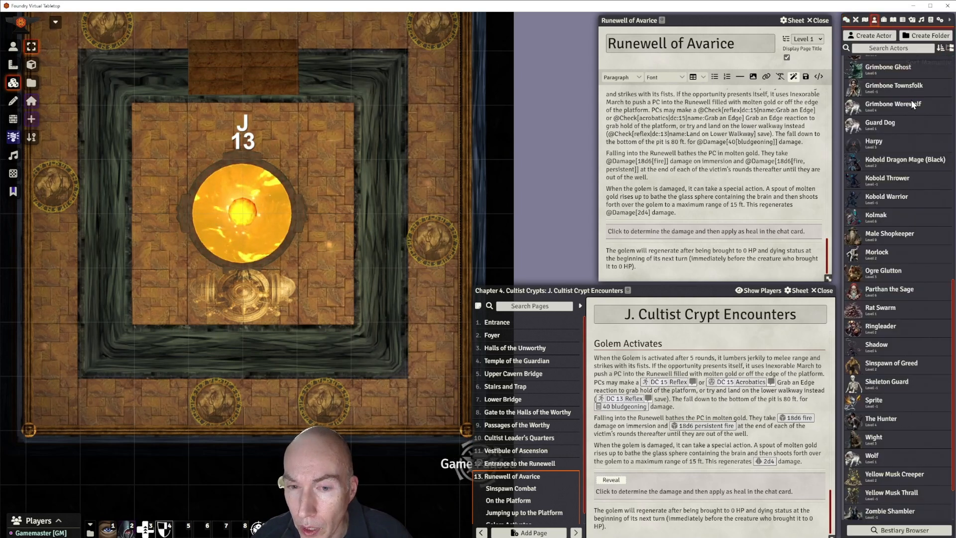
pyautogui.scroll(8, 911, 103)
pyautogui.scroll(2, 913, 105)
pyautogui.scroll(-2, 914, 106)
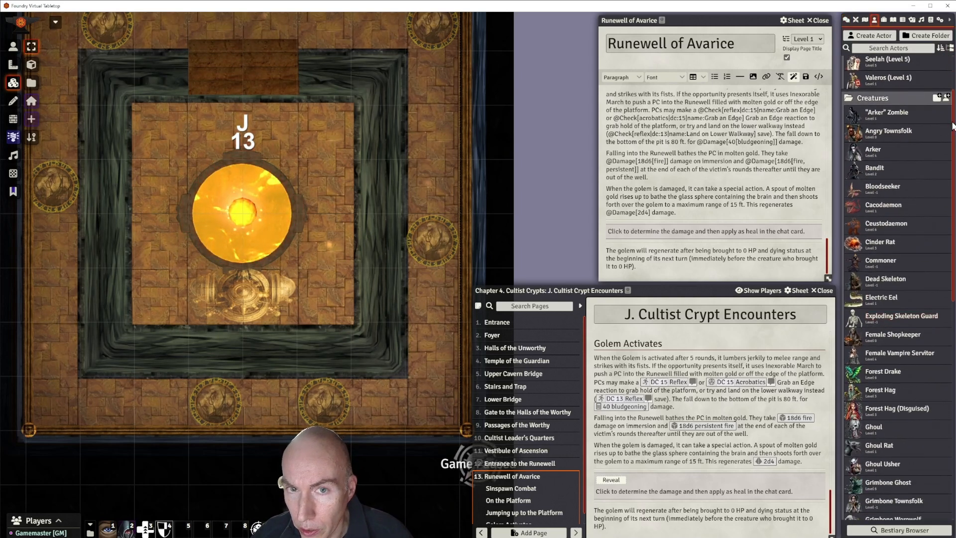
pyautogui.click(947, 98)
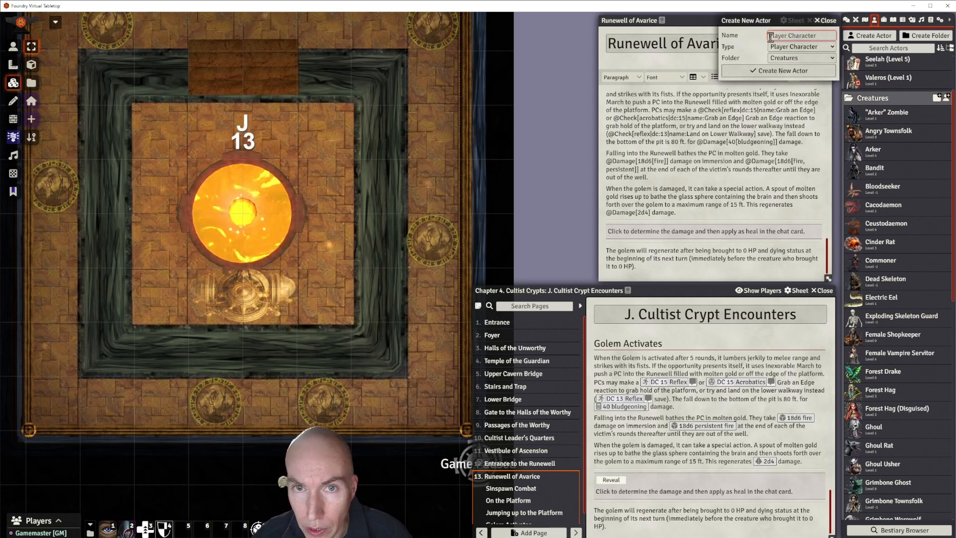
pyautogui.write('Gold Golem')
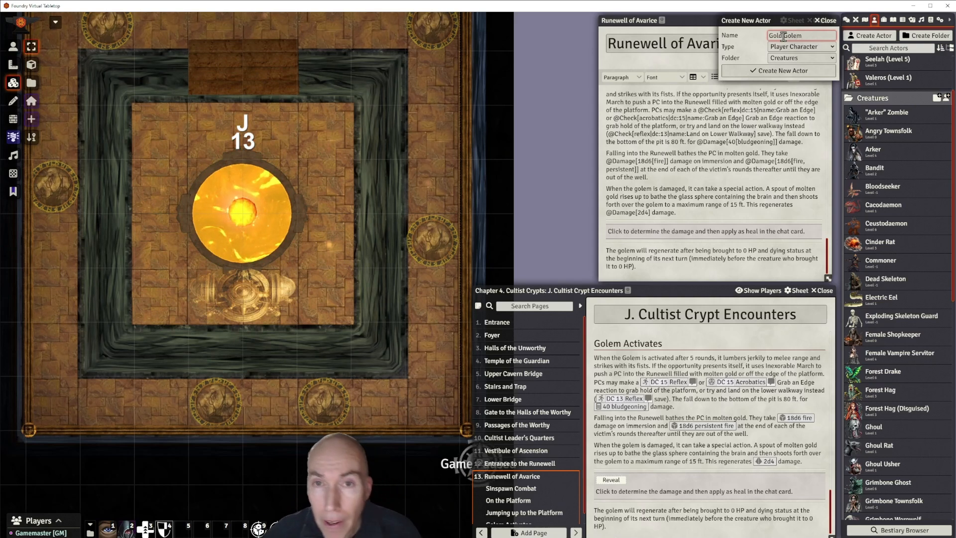
pyautogui.click(812, 48)
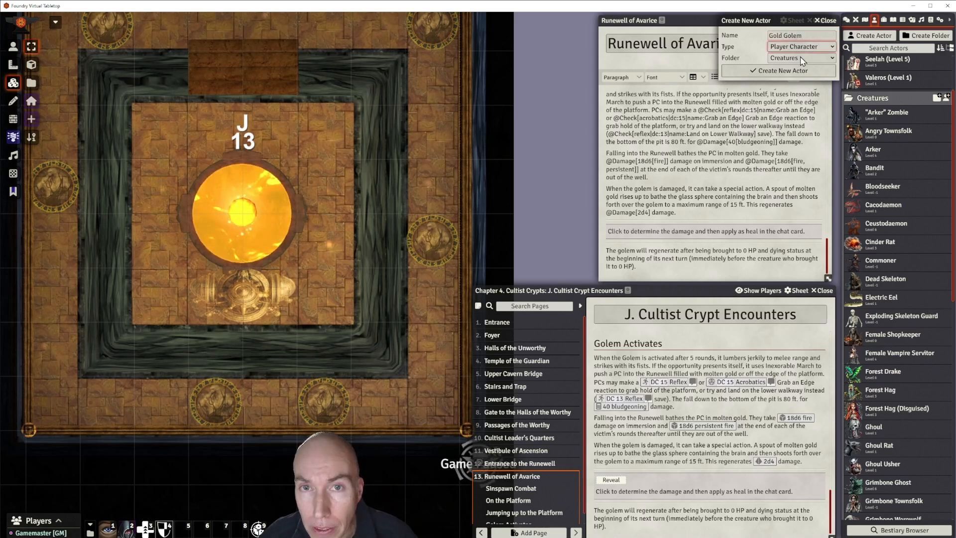
pyautogui.click(793, 82)
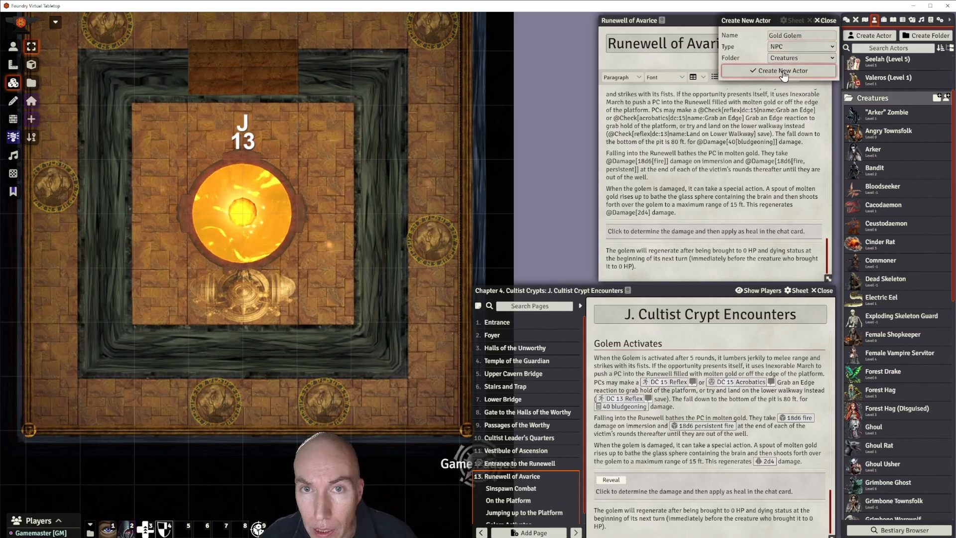
pyautogui.click(784, 71)
# Set the Gold Golem's creature level to 7 and move its sheet clear of the map.
pyautogui.moveTo(437, 158); pyautogui.dragTo(544, 93)
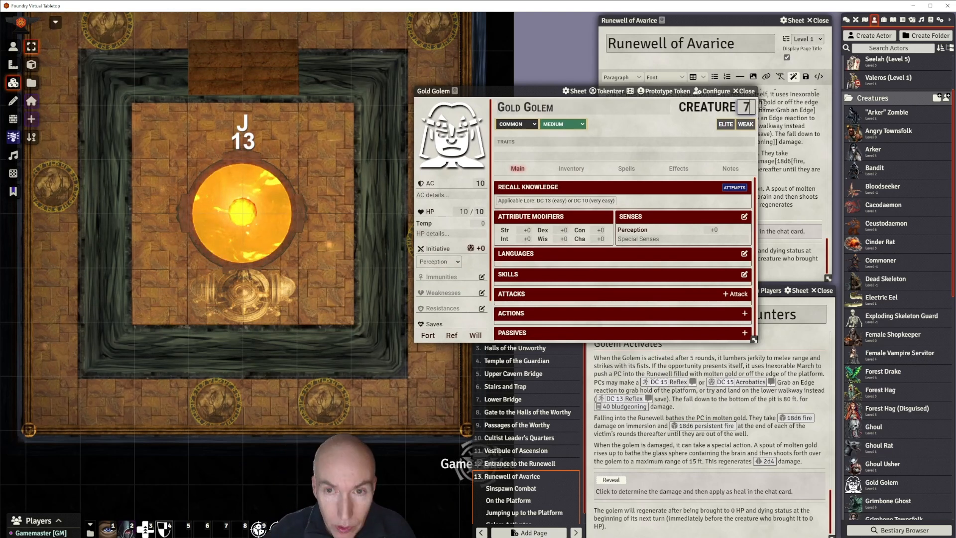
pyautogui.click(639, 127)
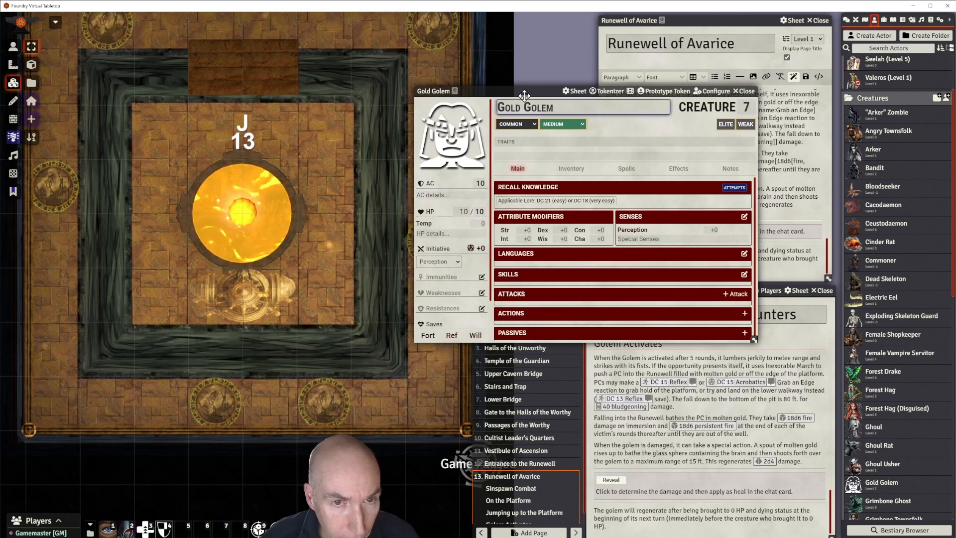
pyautogui.moveTo(524, 95); pyautogui.dragTo(576, 72)
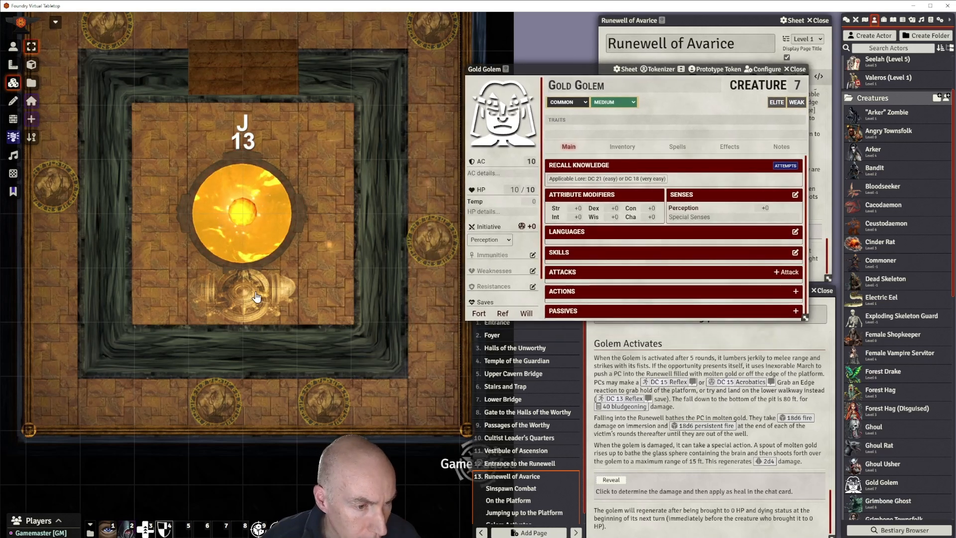
# Set the width of the golden tile below the well to 200 pixels and update the tile.
pyautogui.click(13, 65)
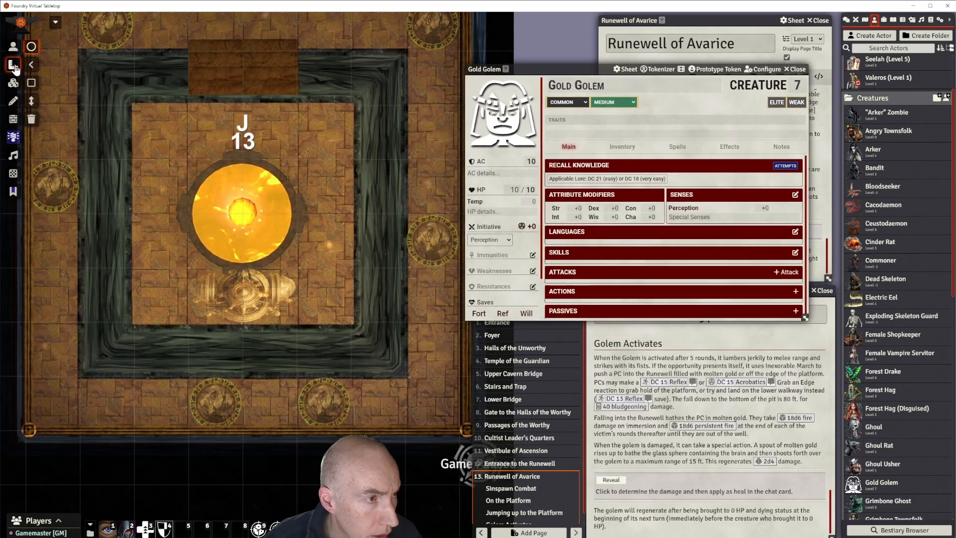
pyautogui.click(13, 83)
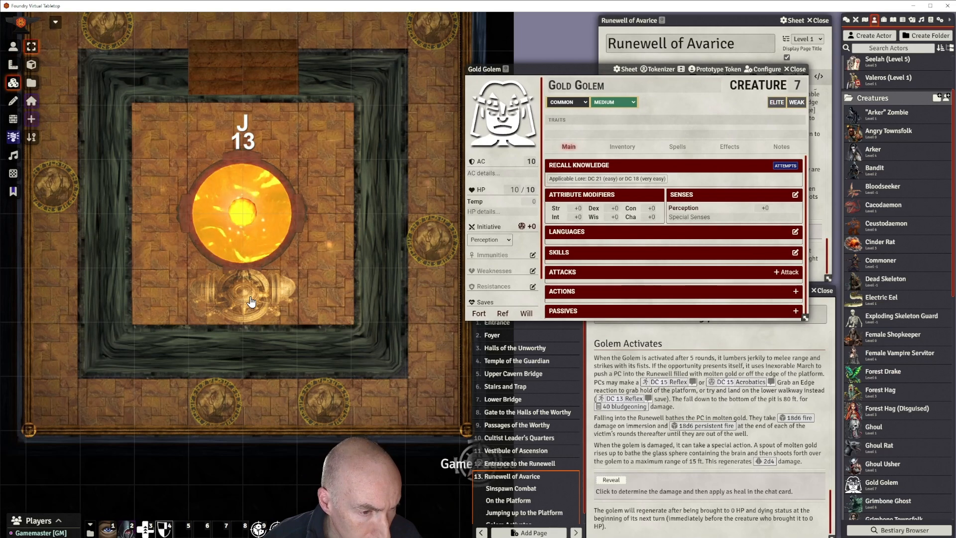
pyautogui.doubleClick(251, 302)
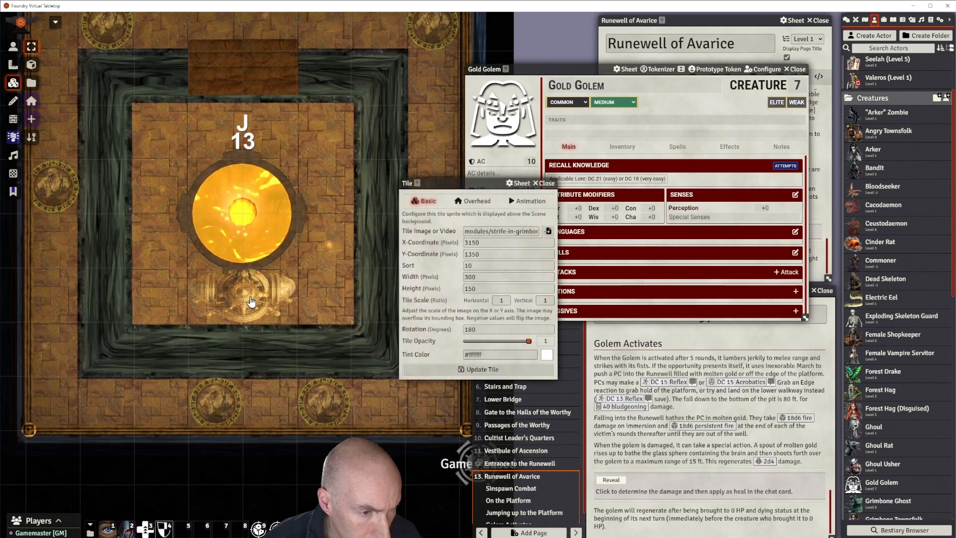
pyautogui.doubleClick(481, 276)
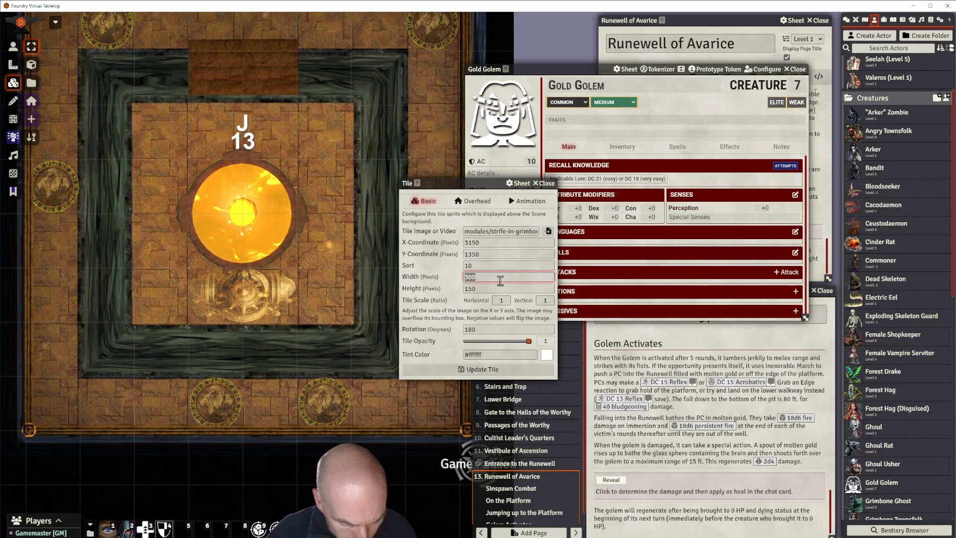
pyautogui.write('200')
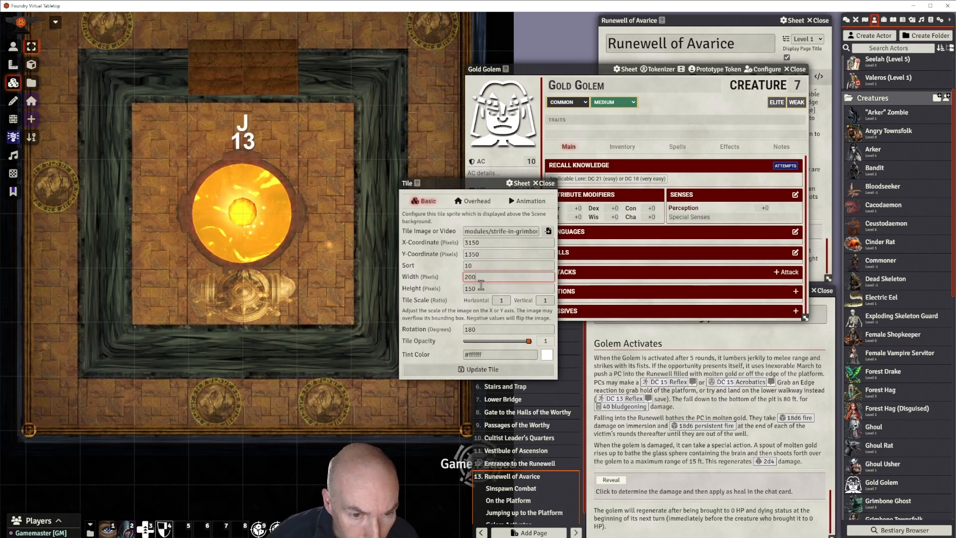
pyautogui.click(487, 369)
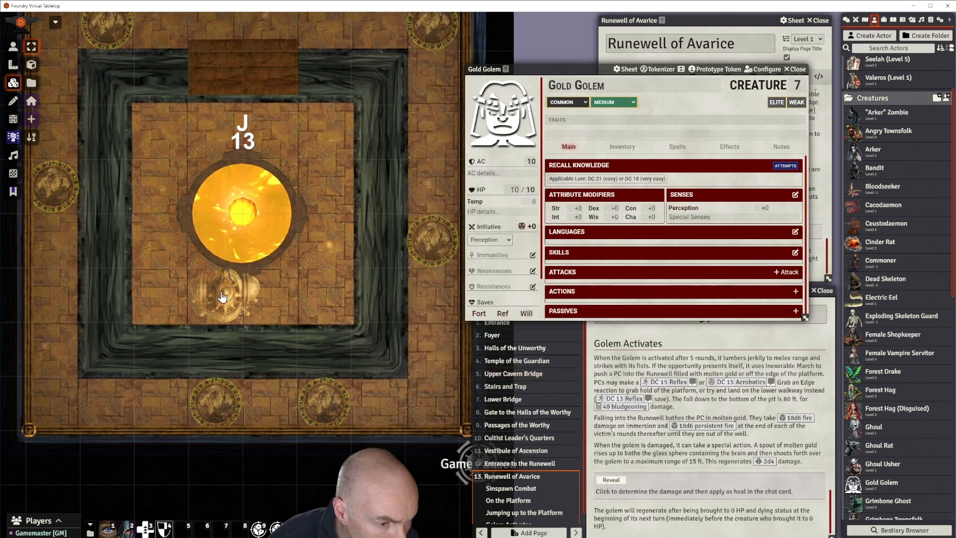
# Set the golden tile's height to 100 pixels, update it, and center the tile just below the well.
pyautogui.moveTo(222, 298); pyautogui.dragTo(247, 299)
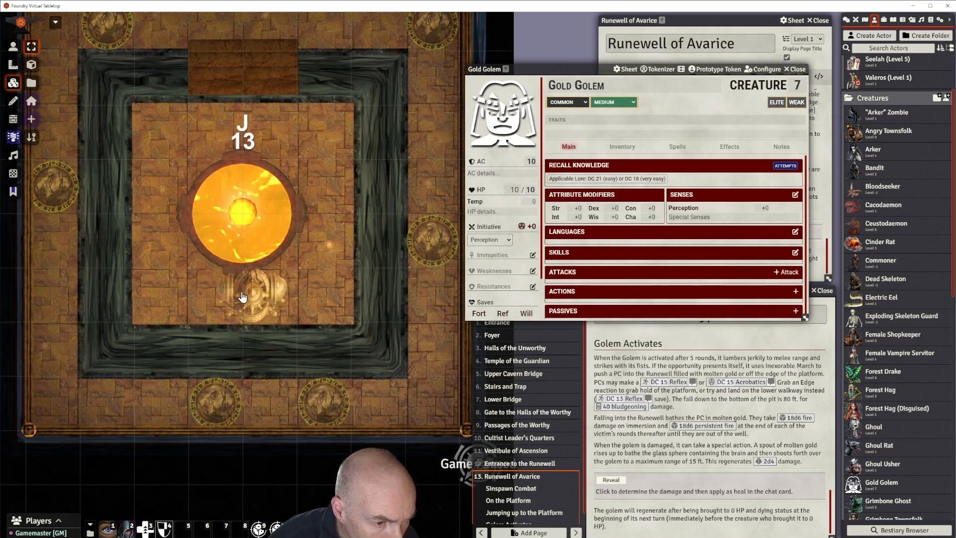
pyautogui.moveTo(243, 297); pyautogui.dragTo(228, 297)
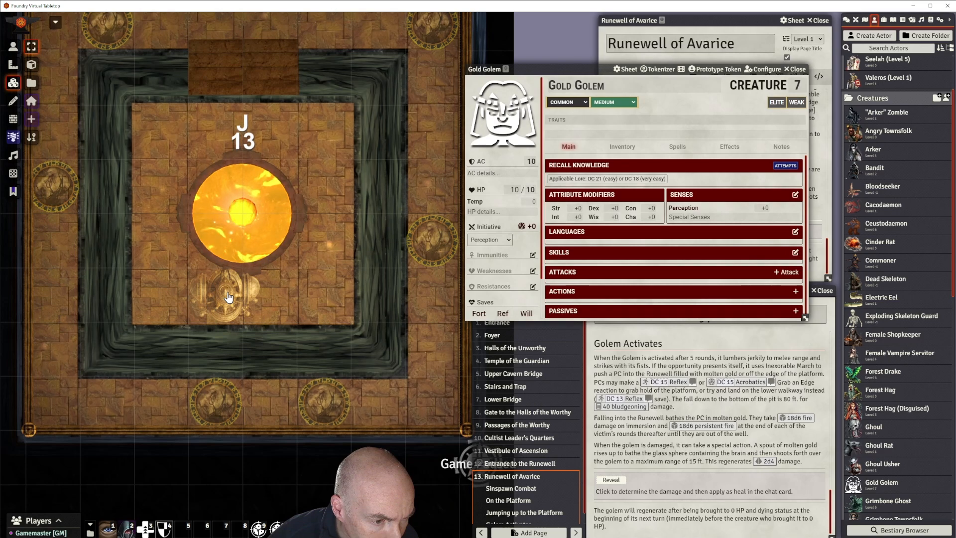
pyautogui.rightClick(228, 297)
pyautogui.rightClick(228, 297)
pyautogui.click(483, 289)
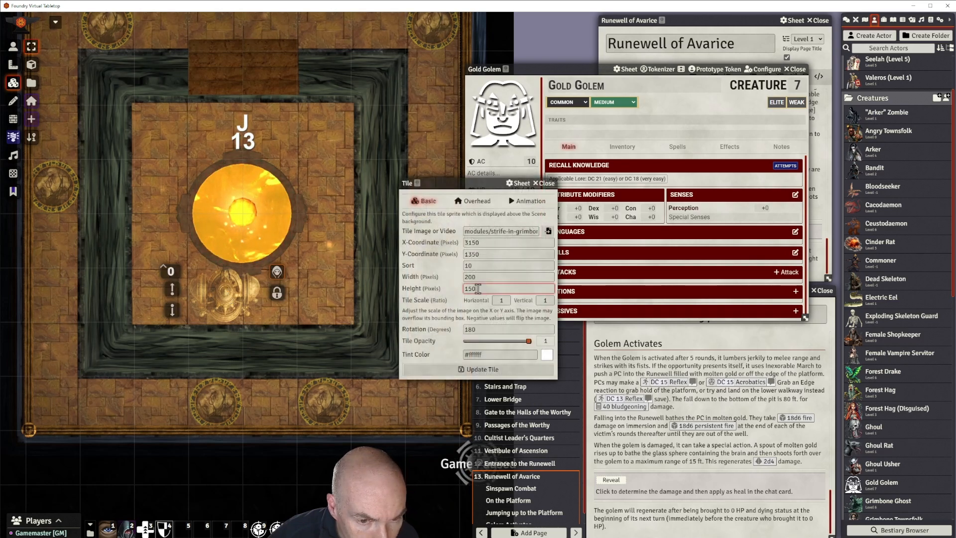
pyautogui.press('BackSpace')
pyautogui.press('BackSpace')
pyautogui.press('BackSpace')
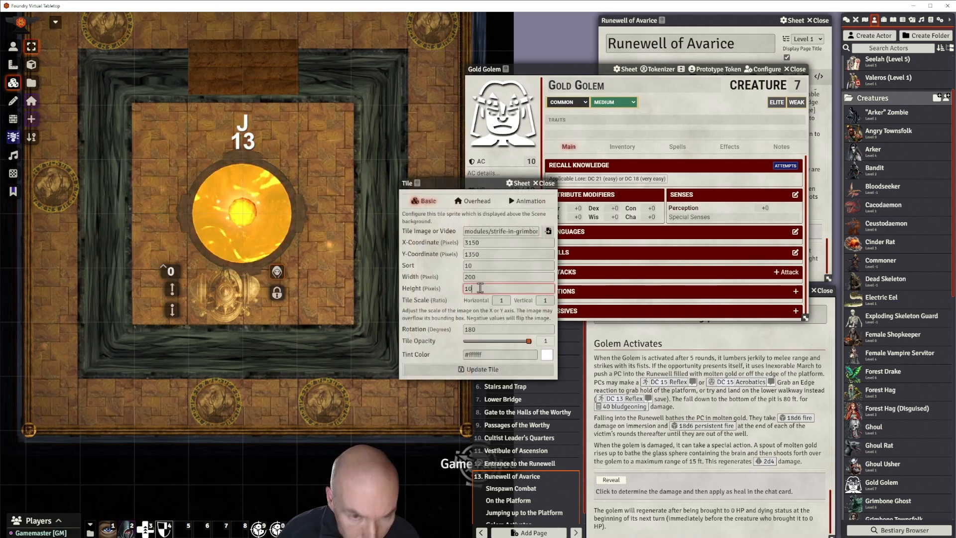
pyautogui.click(498, 369)
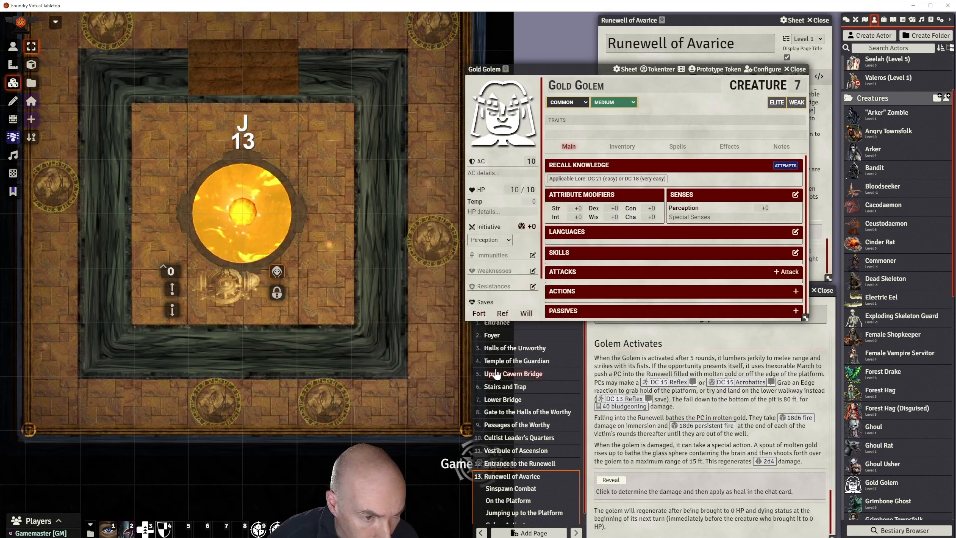
pyautogui.click(241, 303)
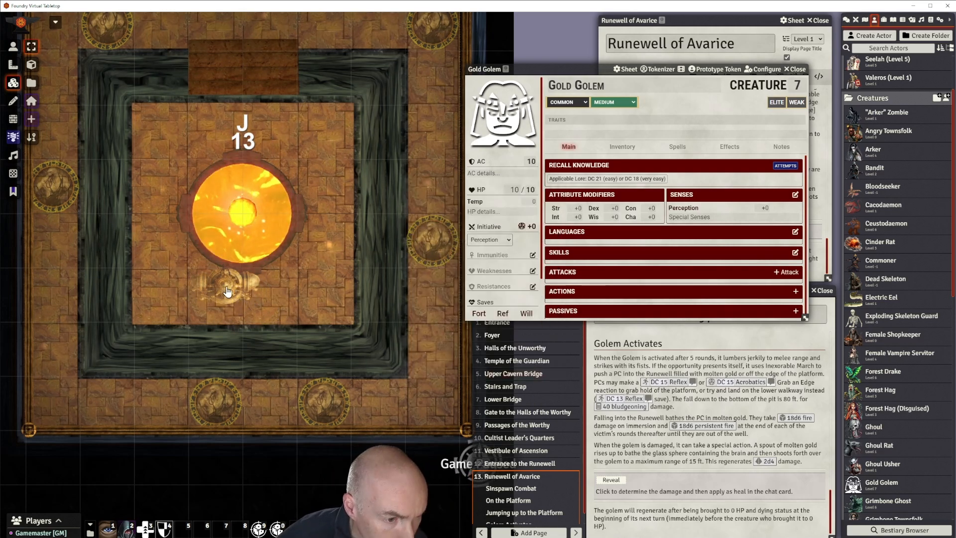
pyautogui.moveTo(232, 291)
pyautogui.mouseDown()
pyautogui.moveTo(265, 311)
pyautogui.moveTo(243, 301)
pyautogui.mouseUp()
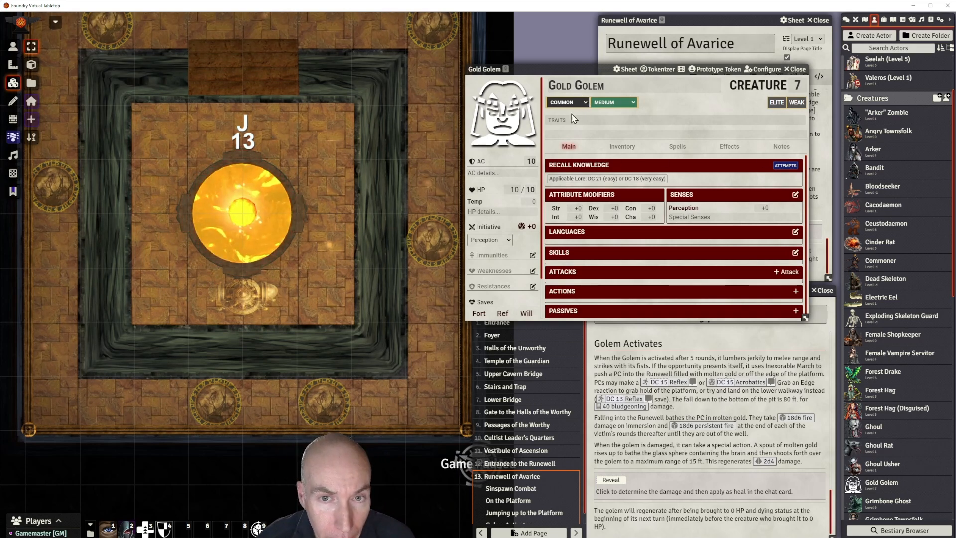
# Set the Gold Golem's rarity to Unique and add the Construct, Golem and Mindless traits.
pyautogui.click(570, 133)
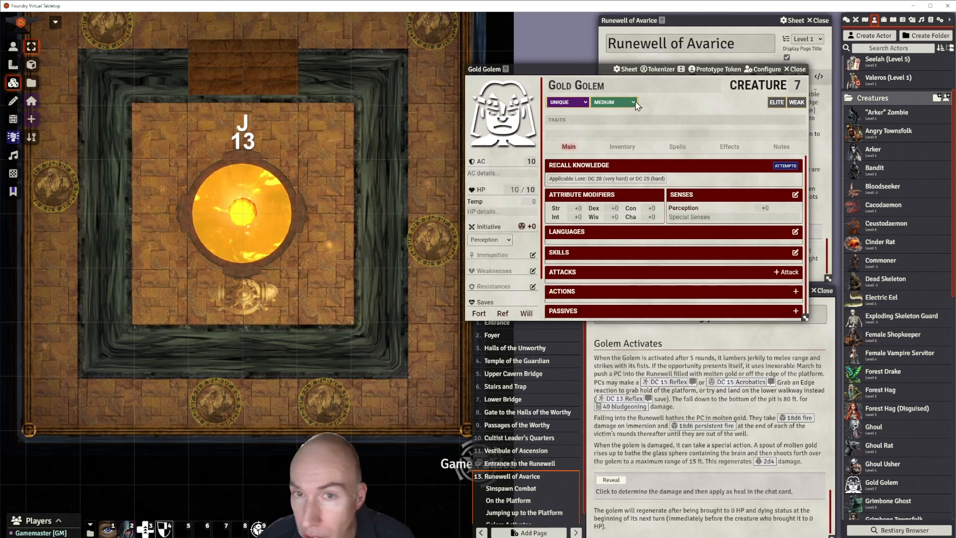
pyautogui.click(598, 120)
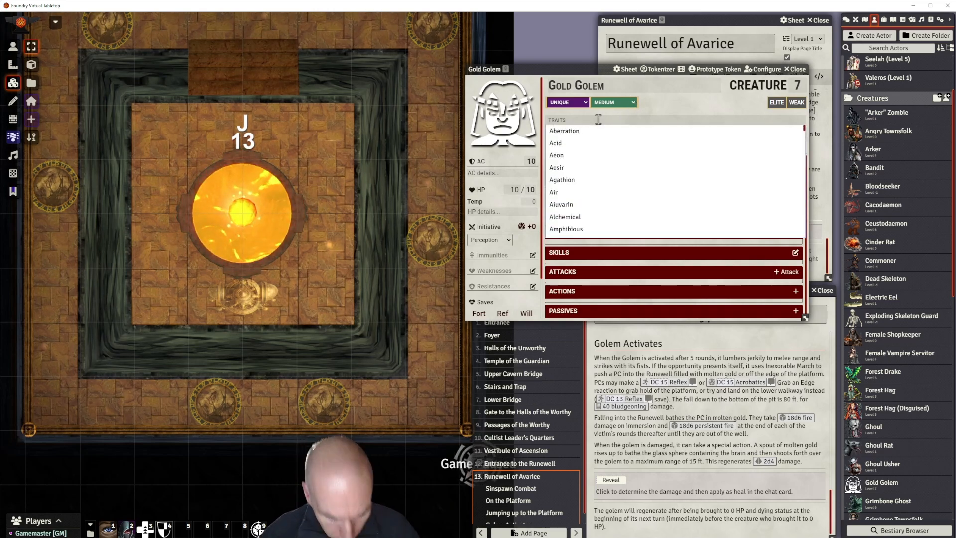
pyautogui.write('cons')
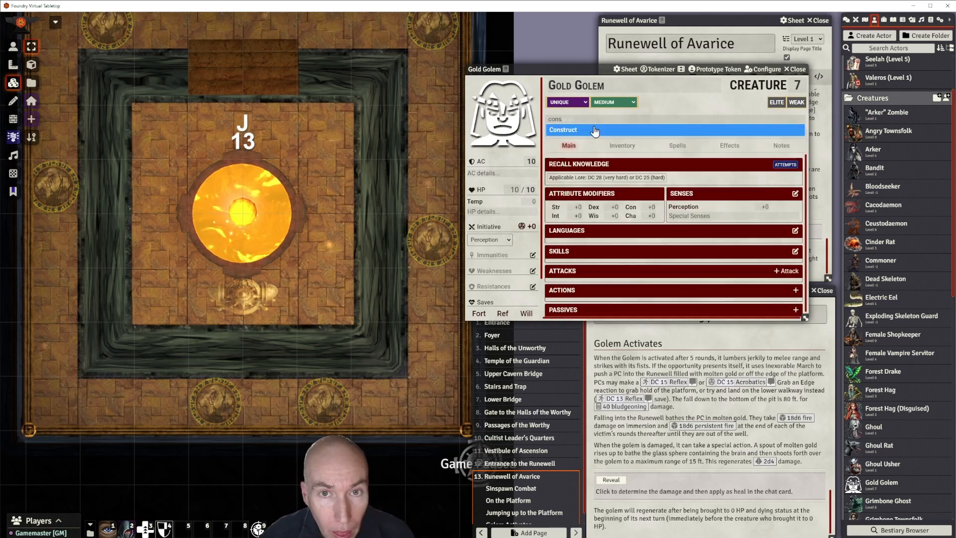
pyautogui.click(596, 131)
pyautogui.click(595, 123)
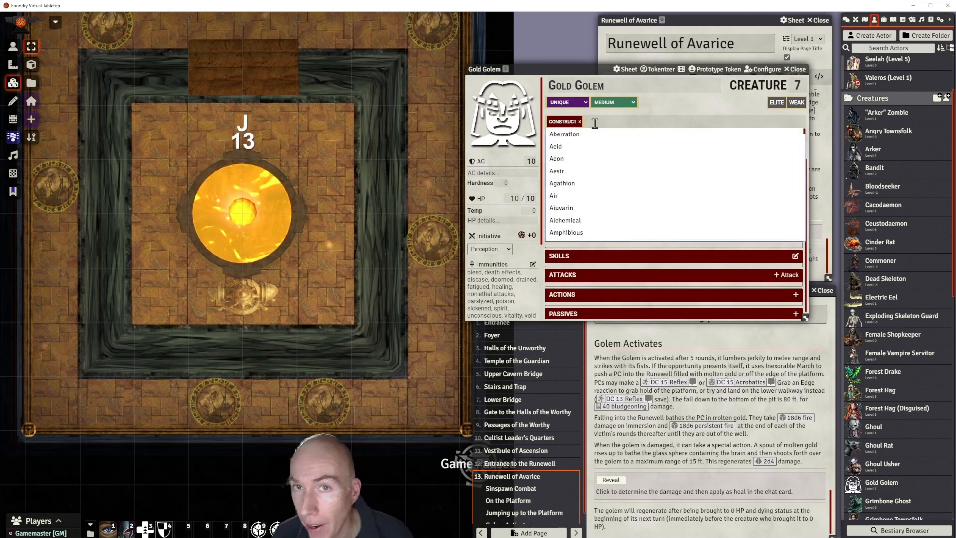
pyautogui.write('gol')
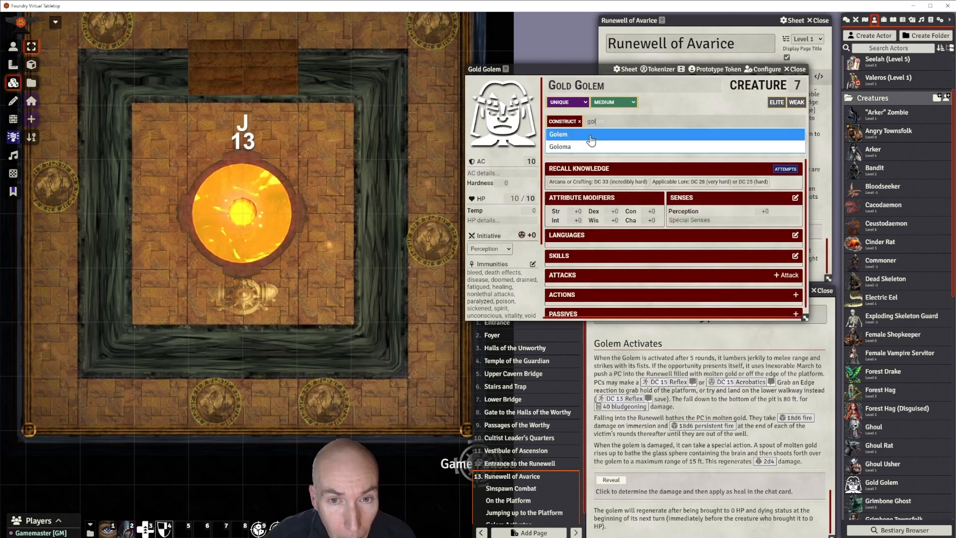
pyautogui.click(591, 137)
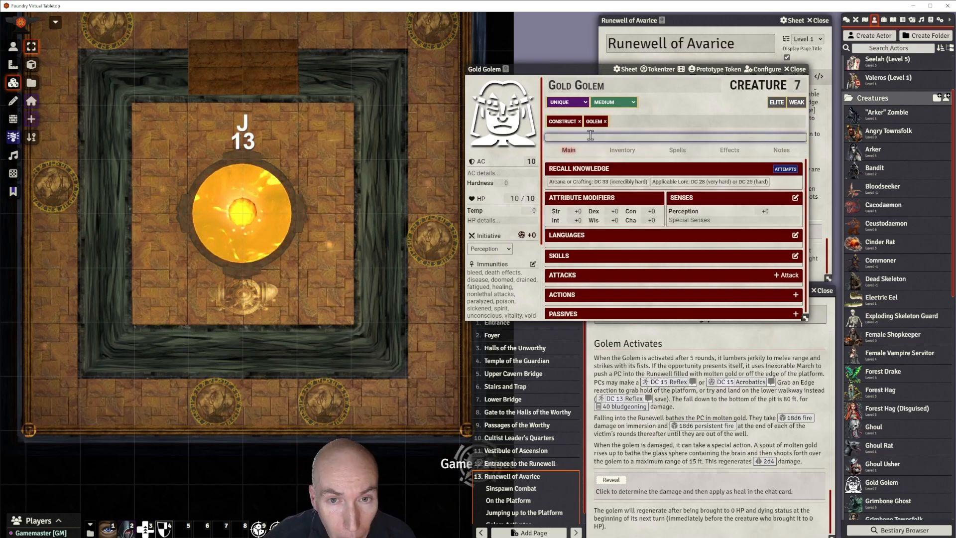
pyautogui.click(623, 121)
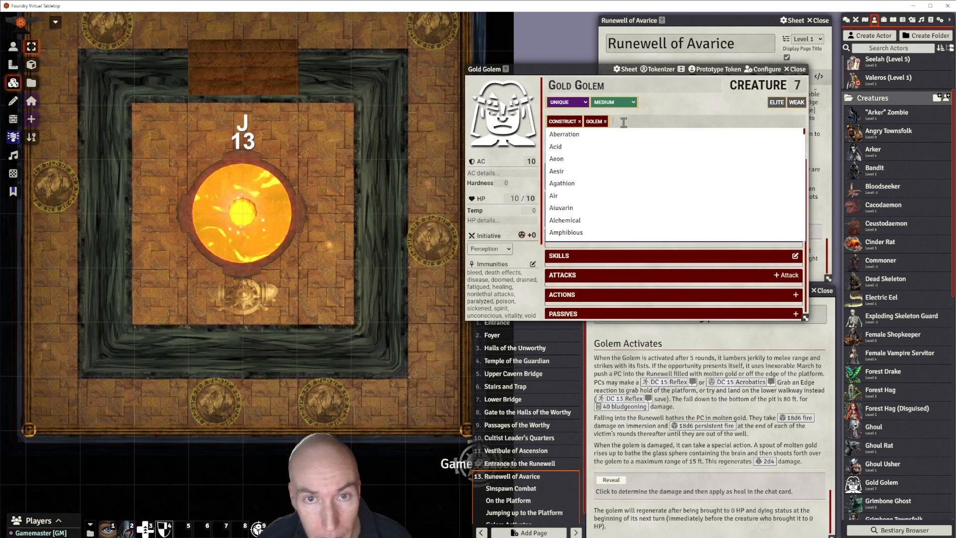
pyautogui.write('mind')
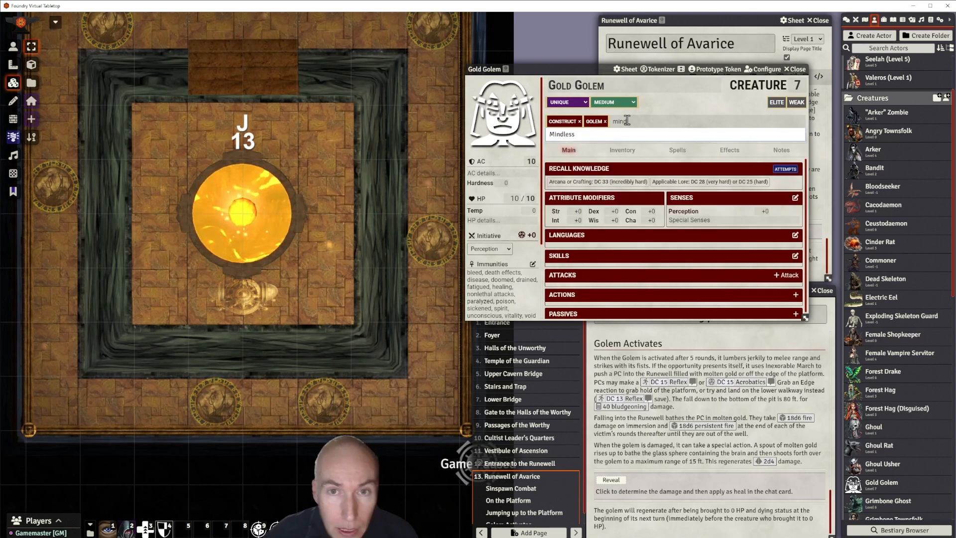
pyautogui.click(630, 130)
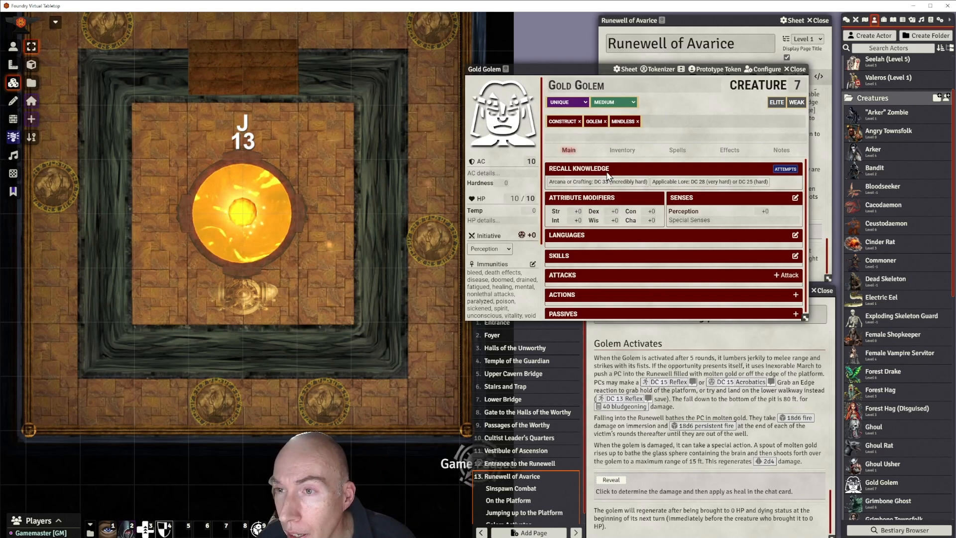
# Set the Gold Golem's Perception to +7 and add Darkvision to its senses.
pyautogui.click(762, 211)
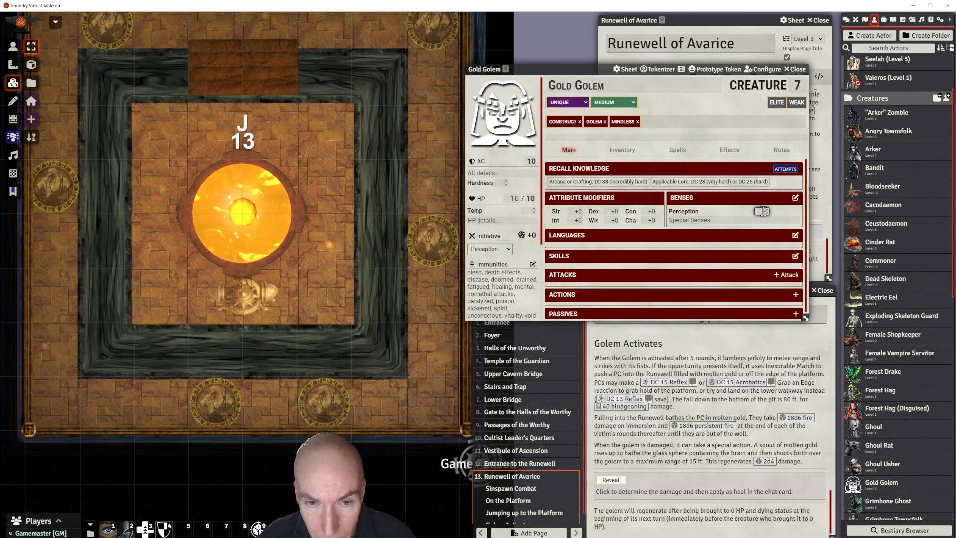
pyautogui.write('7')
pyautogui.press('Return')
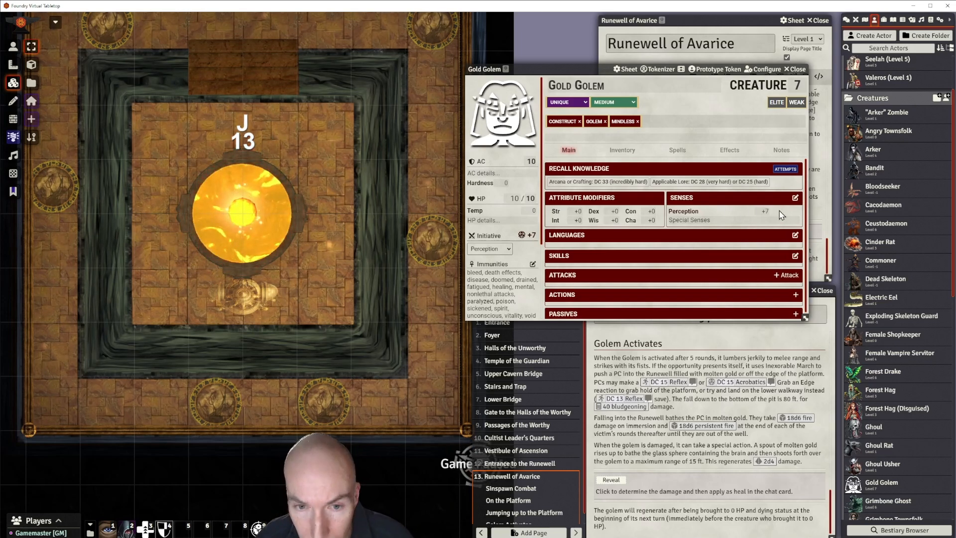
pyautogui.click(795, 198)
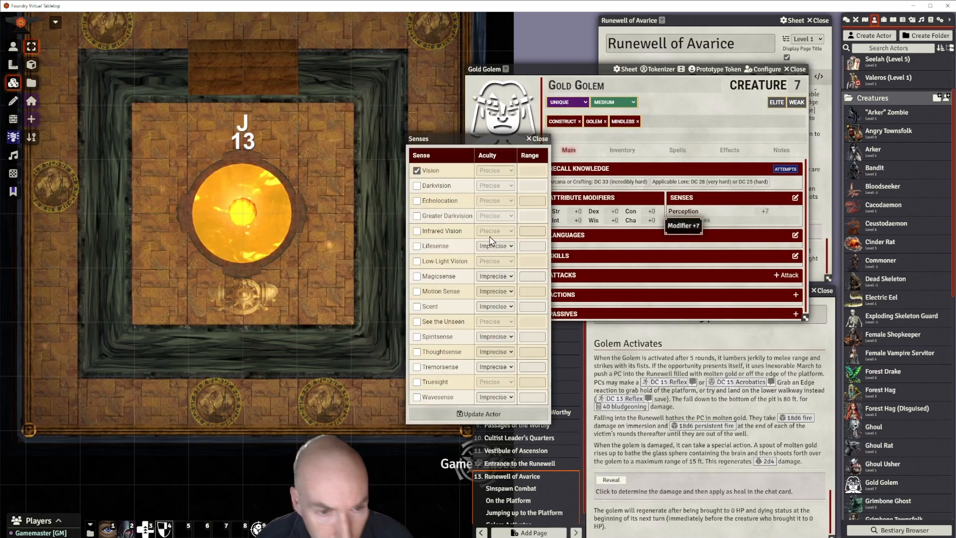
pyautogui.click(417, 186)
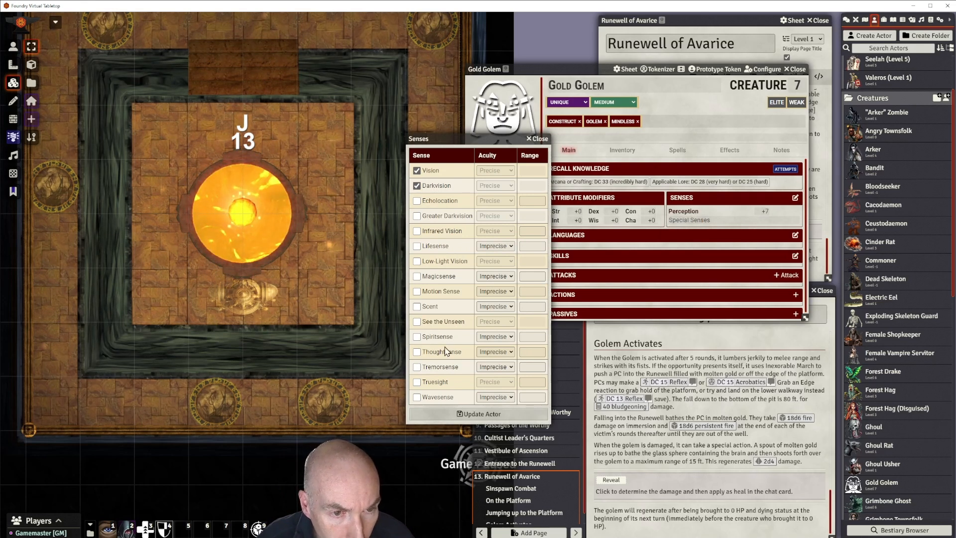
pyautogui.click(470, 414)
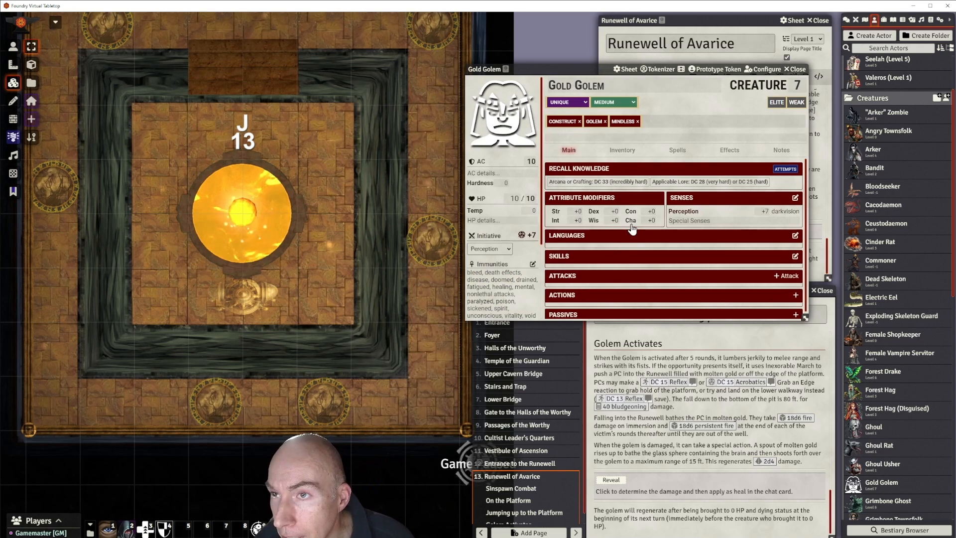
# Add the Athletics skill to the Gold Golem with a modifier of 16.
pyautogui.click(796, 256)
pyautogui.scroll(-1, 720, 247)
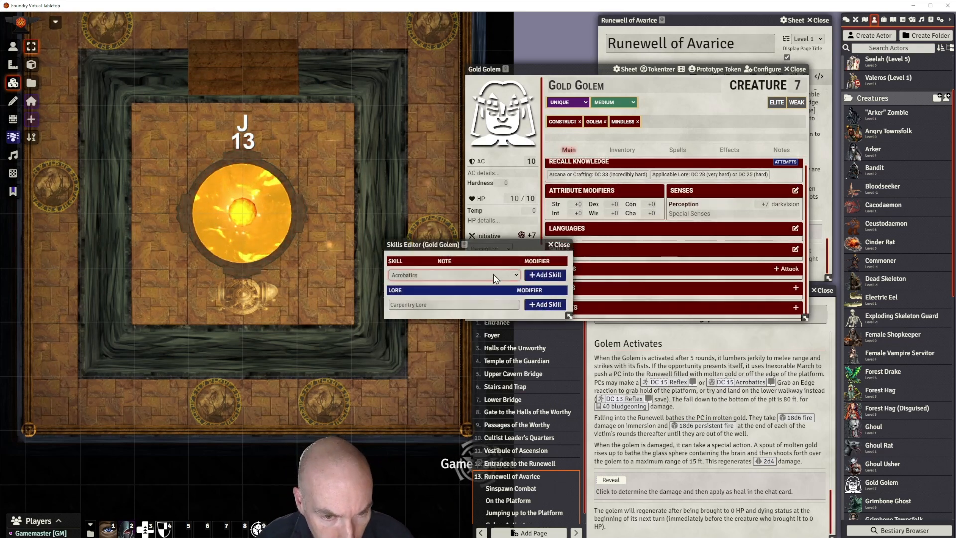
pyautogui.click(430, 299)
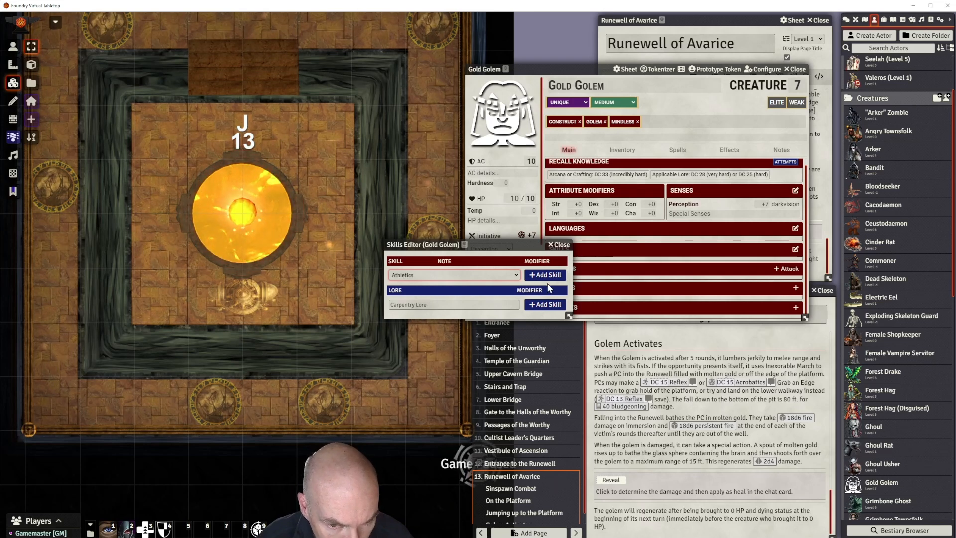
pyautogui.click(555, 276)
pyautogui.click(547, 273)
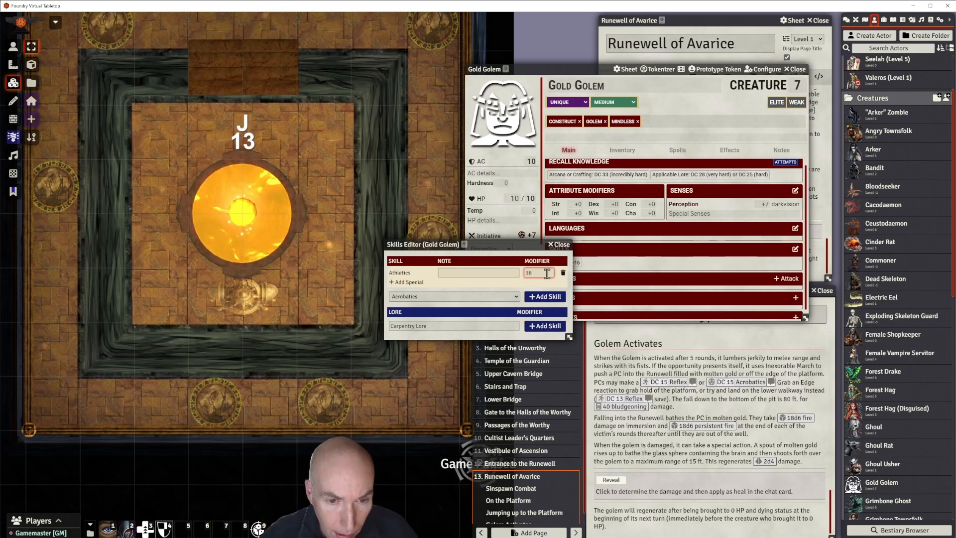
pyautogui.click(560, 244)
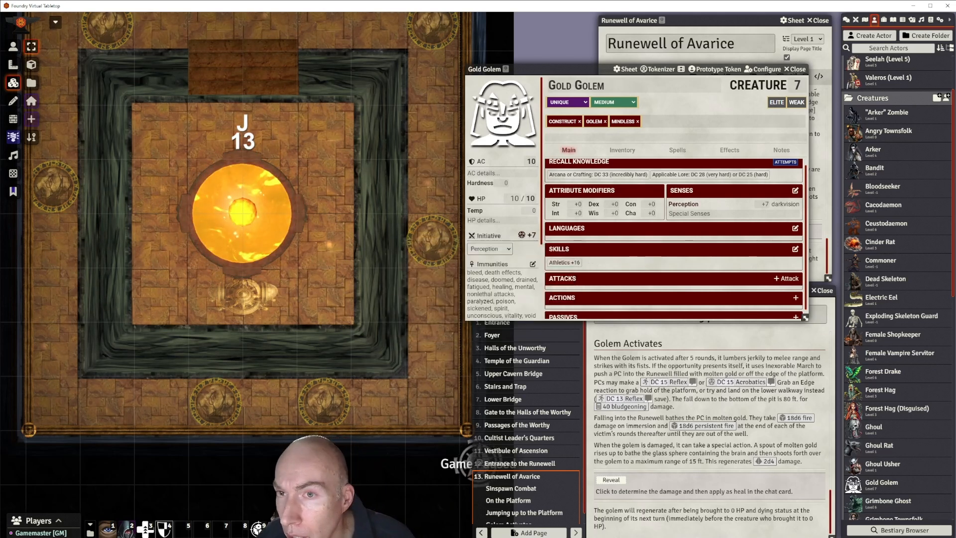
# Set the Gold Golem's attribute modifiers to Str +7, Dex +2, Con +5, Int -5, Wis +0 and Cha -5.
pyautogui.click(575, 204)
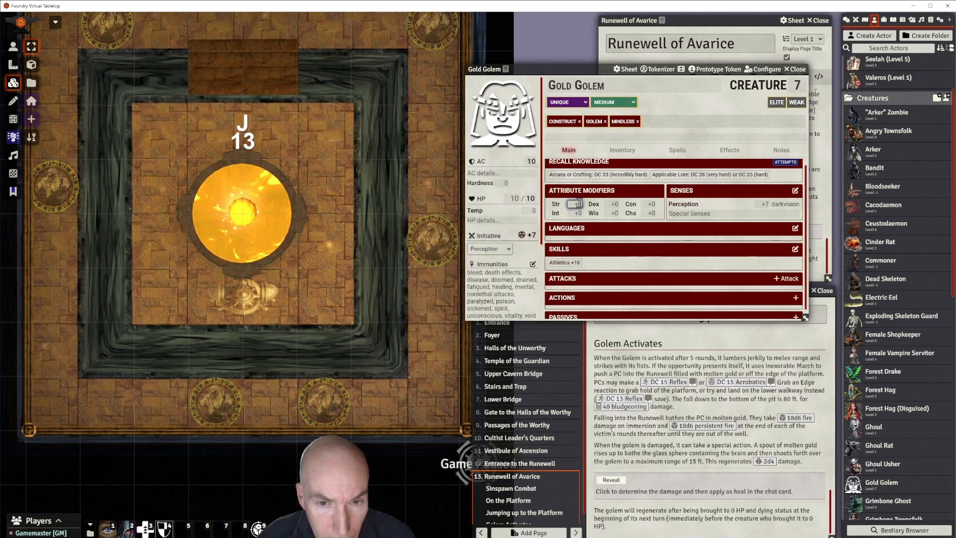
pyautogui.click(613, 203)
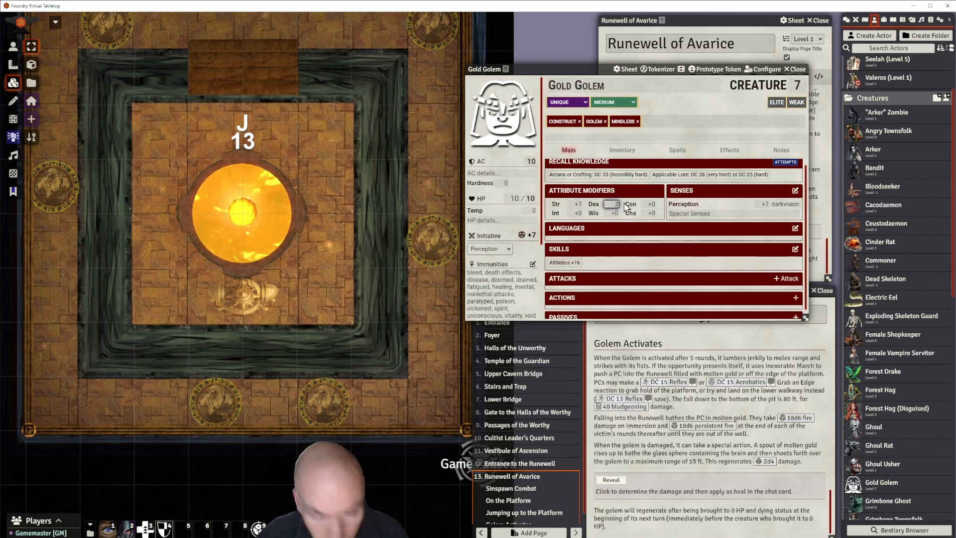
pyautogui.write('2')
pyautogui.click(649, 204)
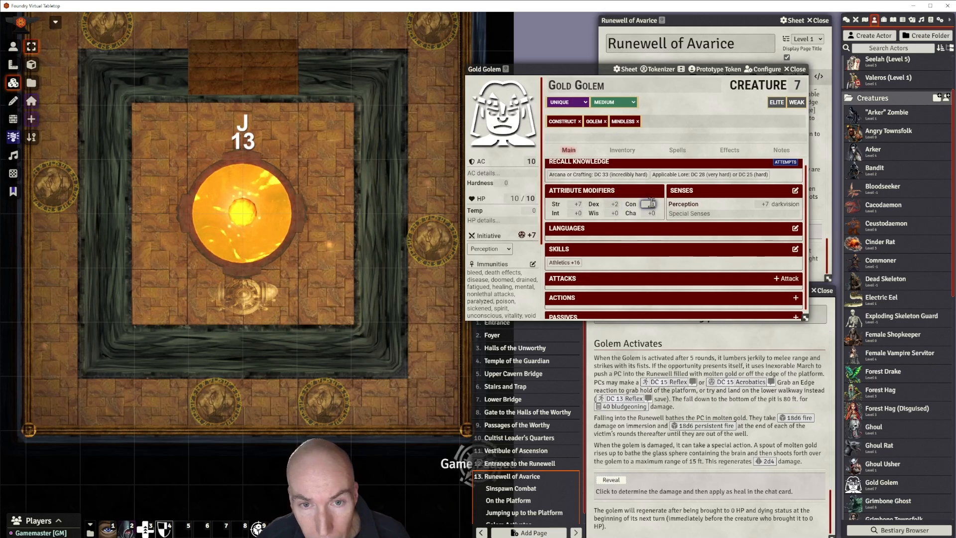
pyautogui.write('5')
pyautogui.click(578, 211)
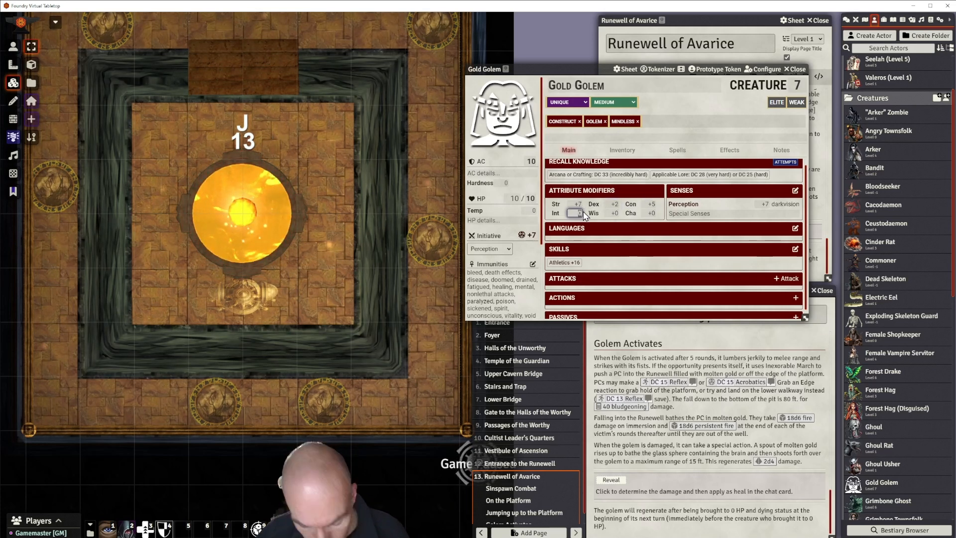
pyautogui.write('-5')
pyautogui.click(612, 213)
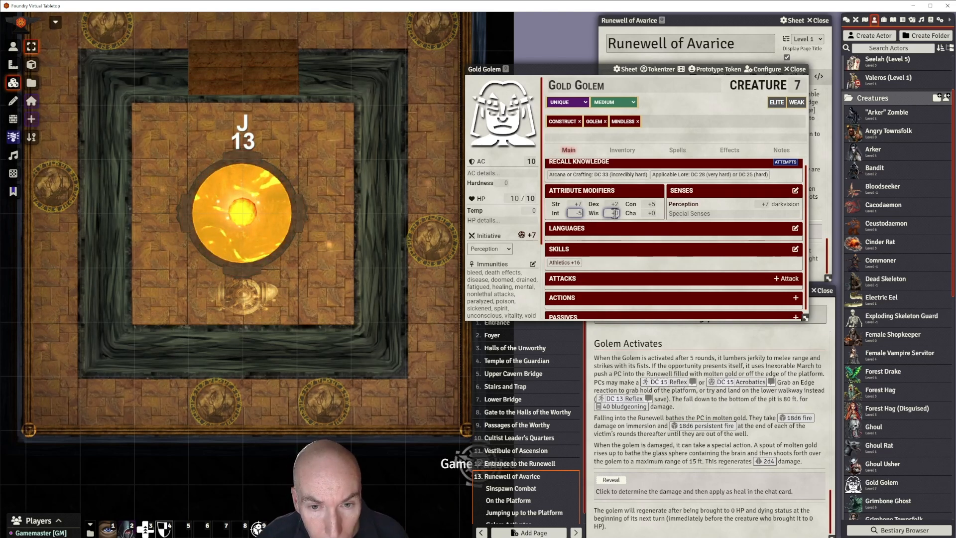
pyautogui.write('0')
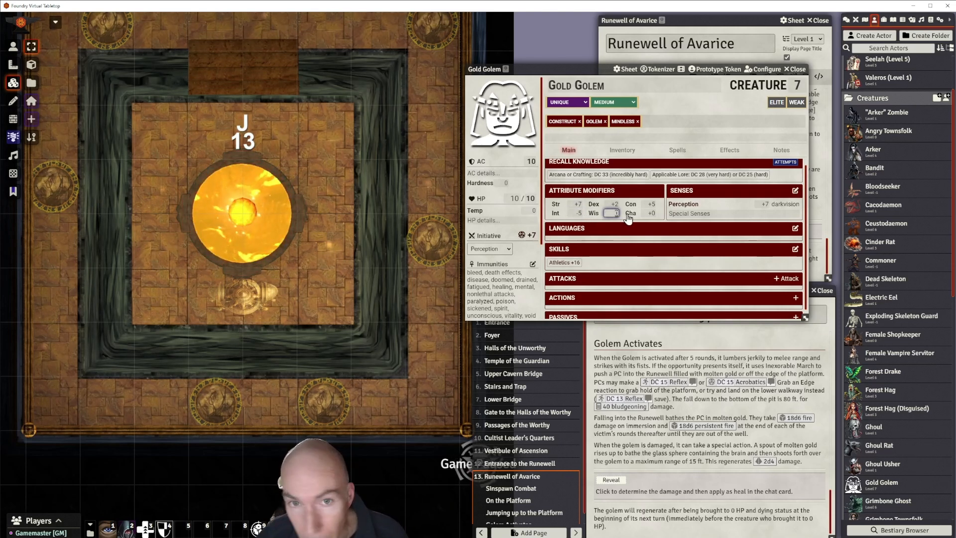
pyautogui.click(649, 213)
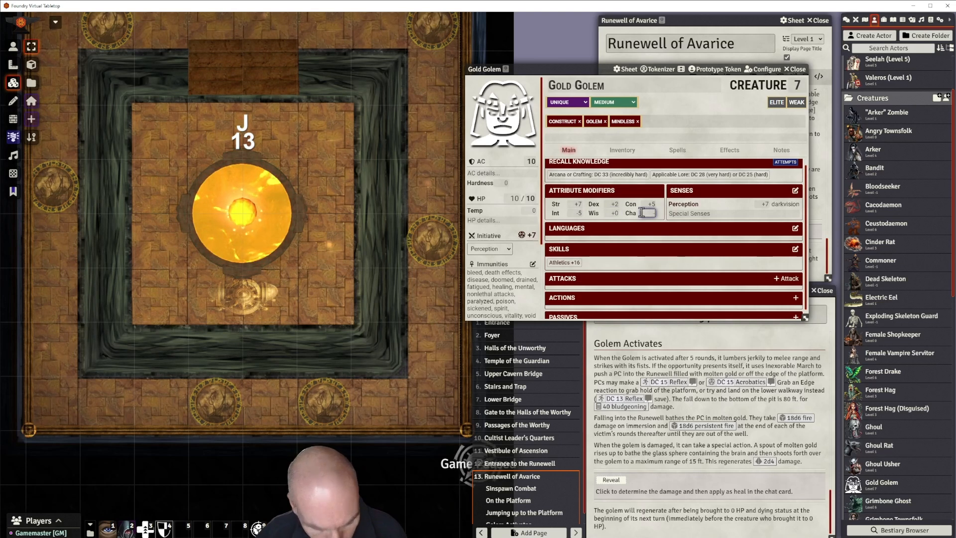
pyautogui.click(659, 200)
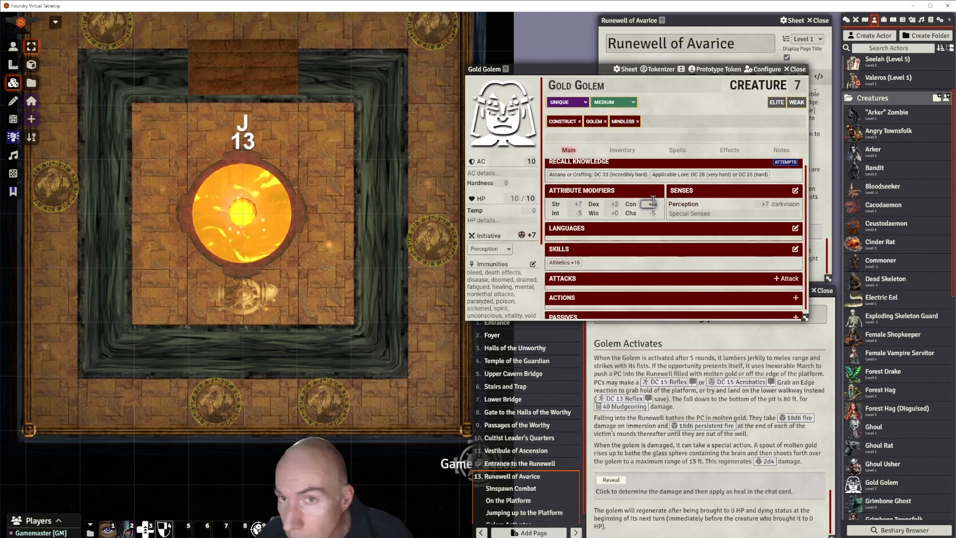
# Set the Gold Golem's AC to 24.
pyautogui.click(531, 162)
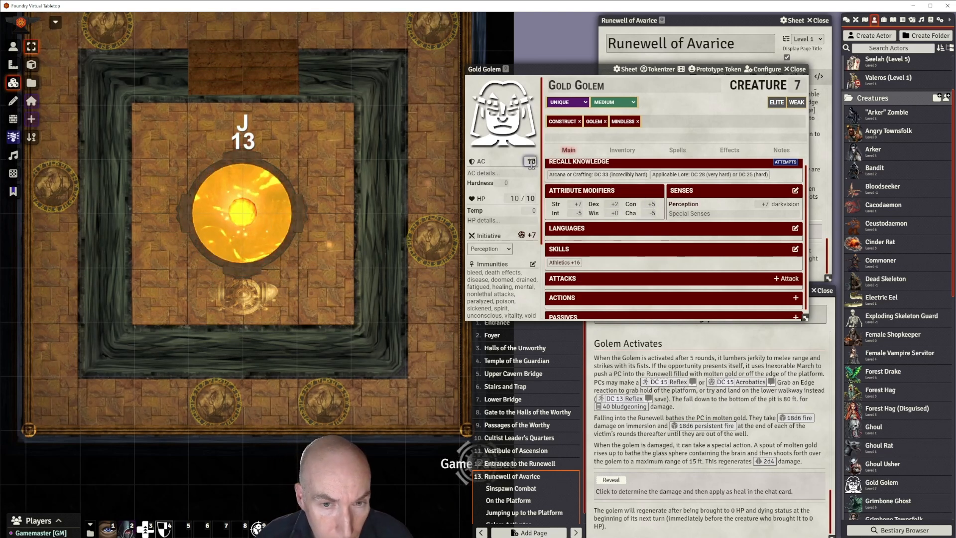
pyautogui.doubleClick(531, 162)
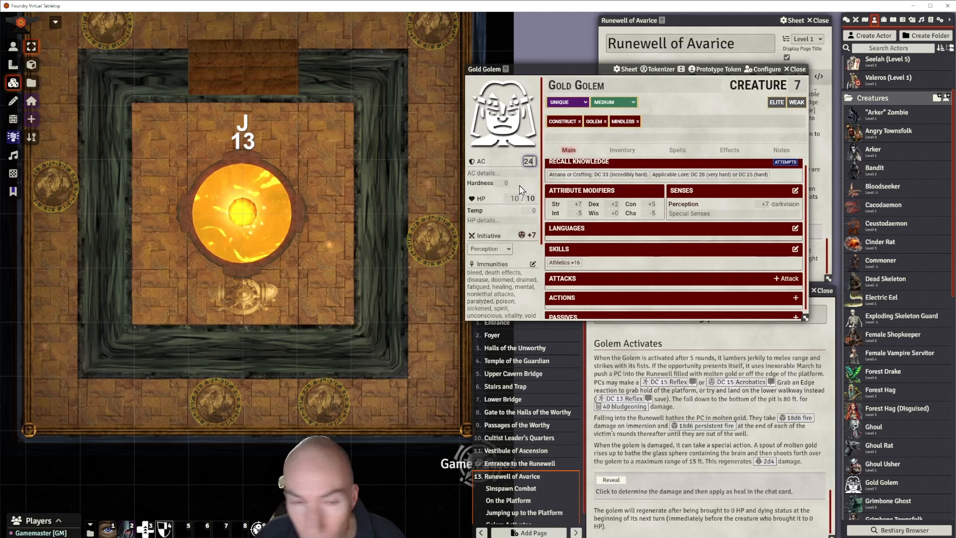
# Set the Gold Golem's saves to Fortitude +20, Reflex +10 and Will +10.
pyautogui.scroll(-2, 508, 244)
pyautogui.click(502, 276)
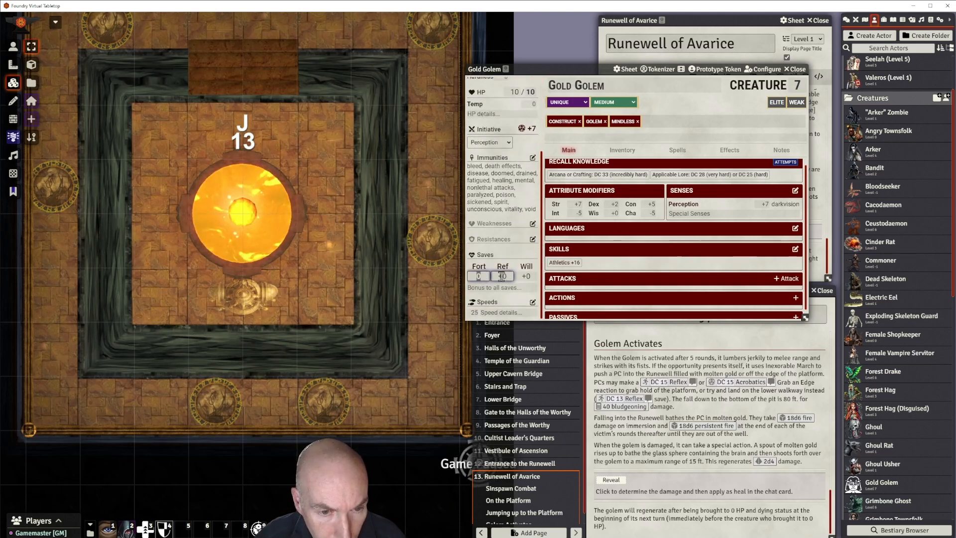
pyautogui.write('20')
pyautogui.click(509, 276)
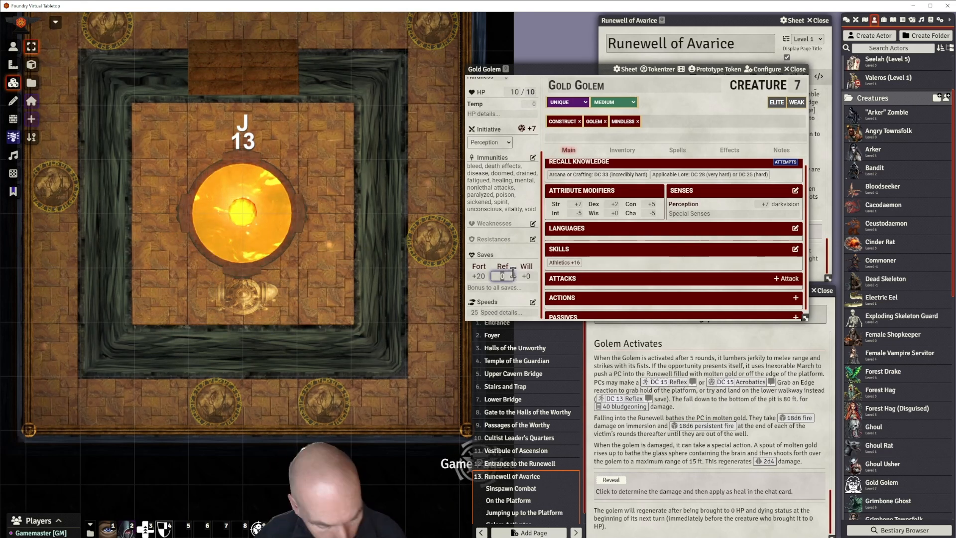
pyautogui.write('10')
pyautogui.click(528, 276)
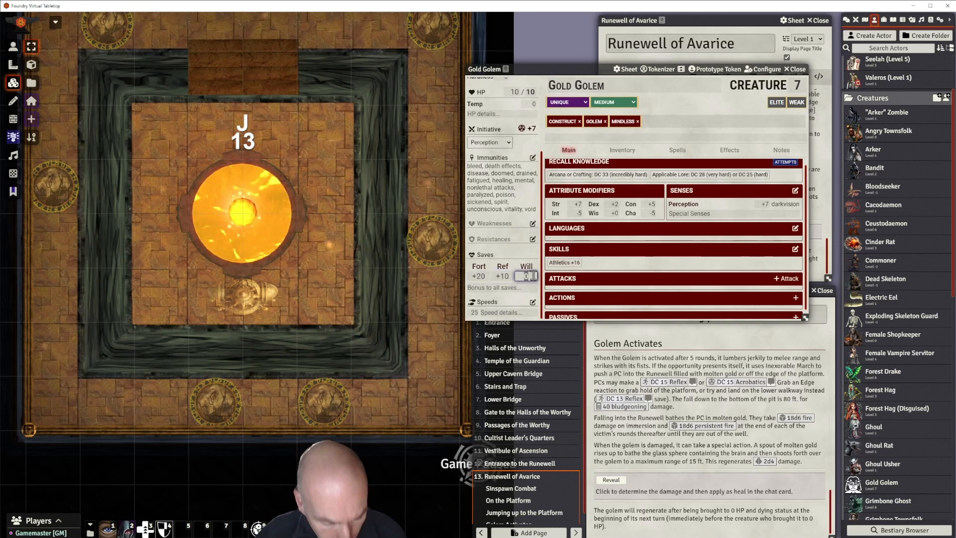
pyautogui.write('10')
pyautogui.click(515, 255)
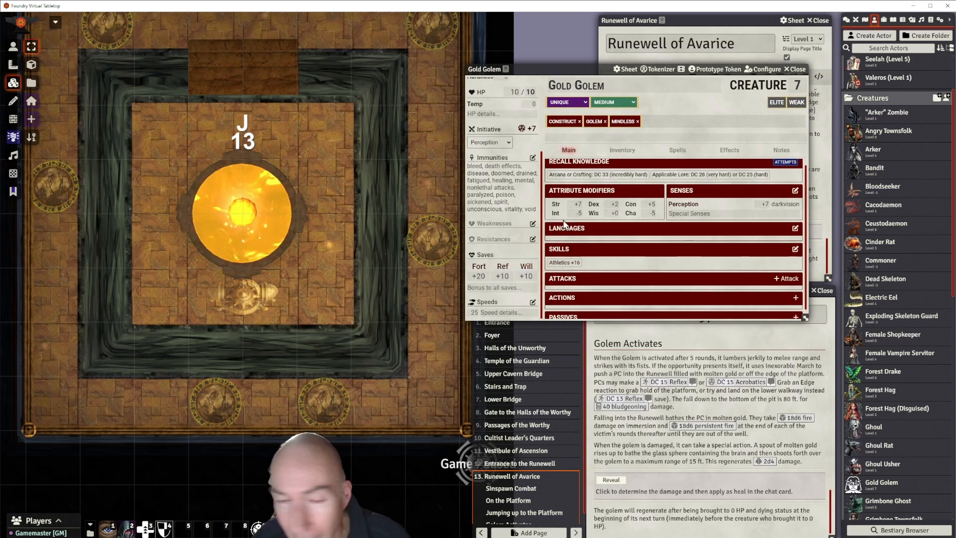
# Set the Gold Golem's maximum and current HP to 90.
pyautogui.scroll(3, 481, 227)
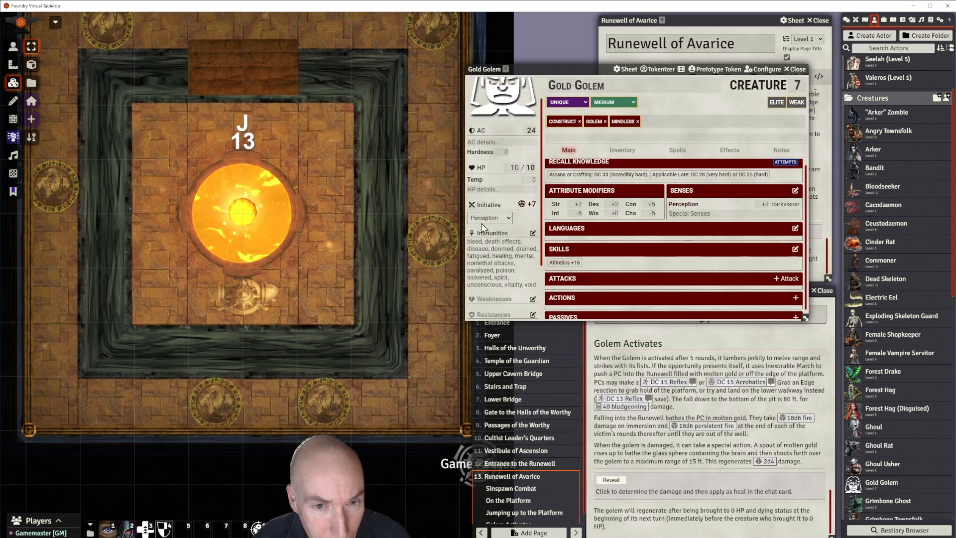
pyautogui.click(531, 168)
pyautogui.write('90')
pyautogui.click(514, 168)
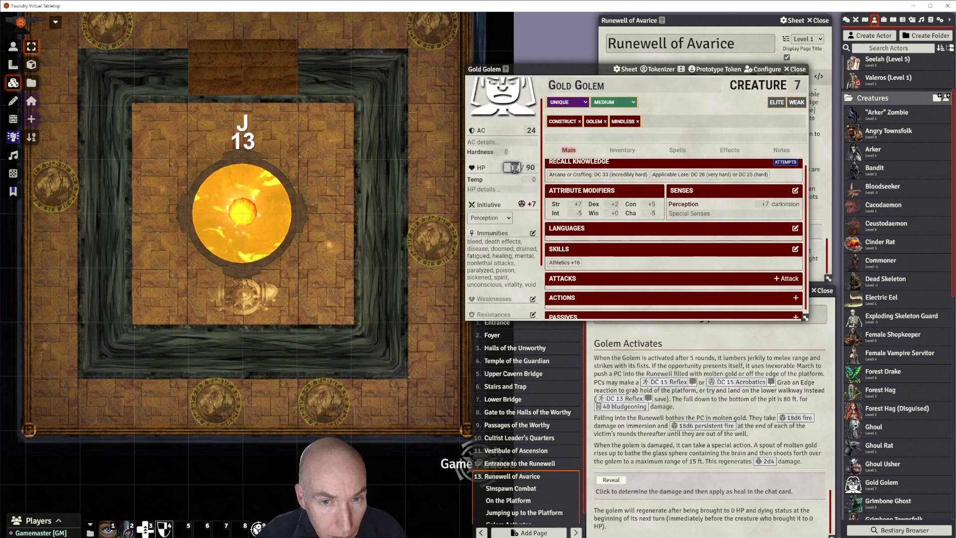
pyautogui.write('90')
pyautogui.press('Return')
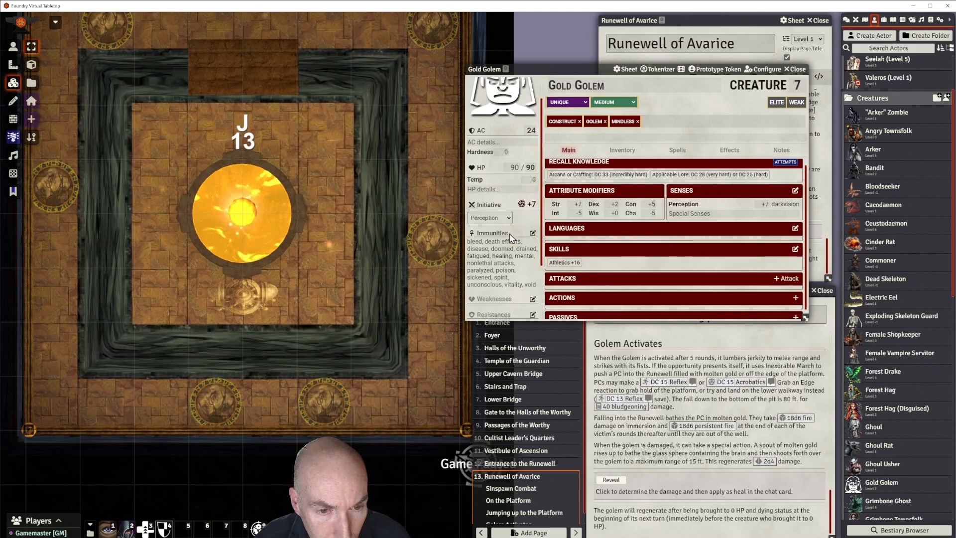
# Add fire to the Gold Golem's immunities, without exceptions.
pyautogui.scroll(-3, 512, 238)
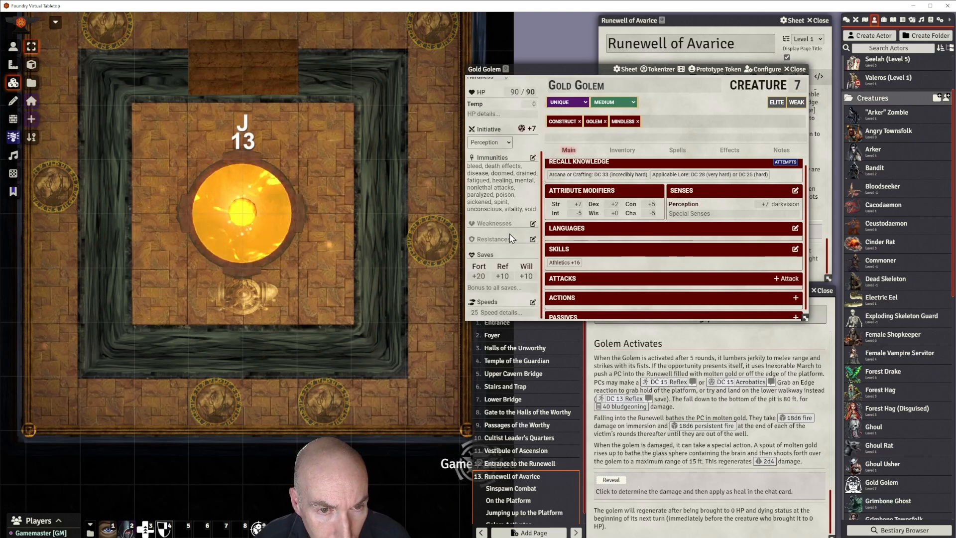
pyautogui.scroll(2, 511, 238)
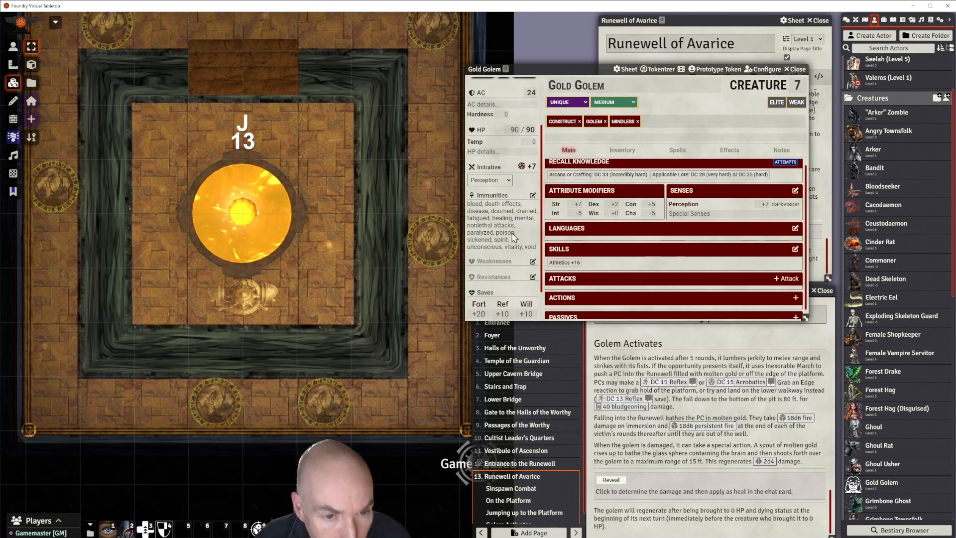
pyautogui.click(533, 196)
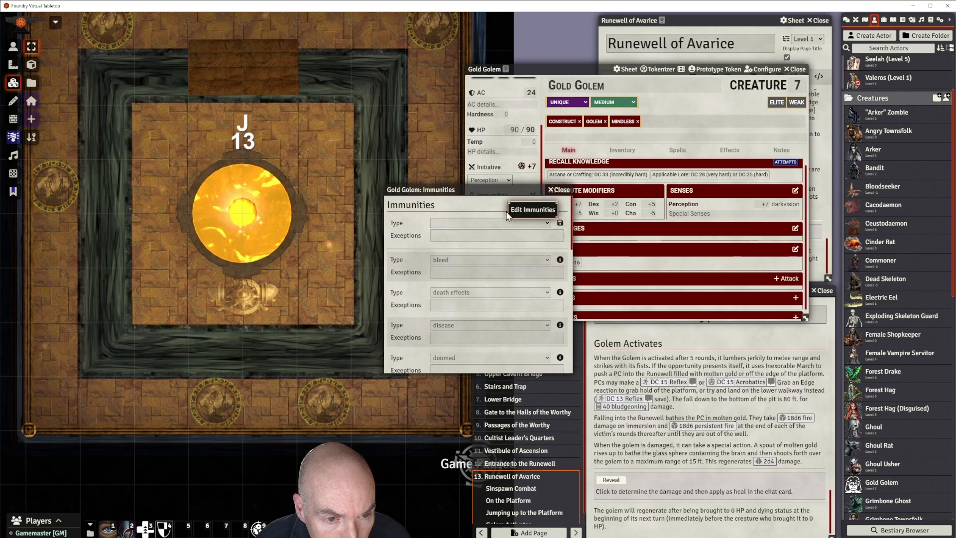
pyautogui.click(548, 223)
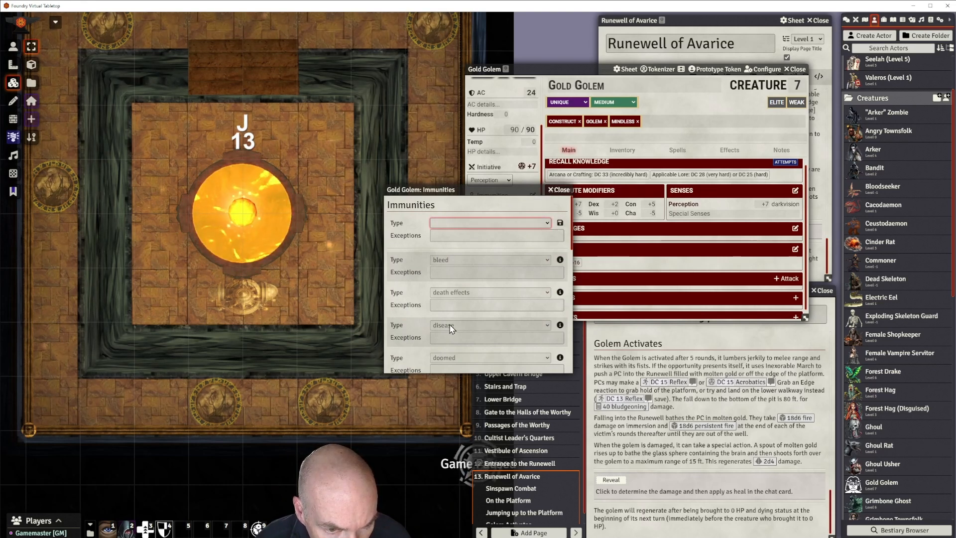
pyautogui.write('fire')
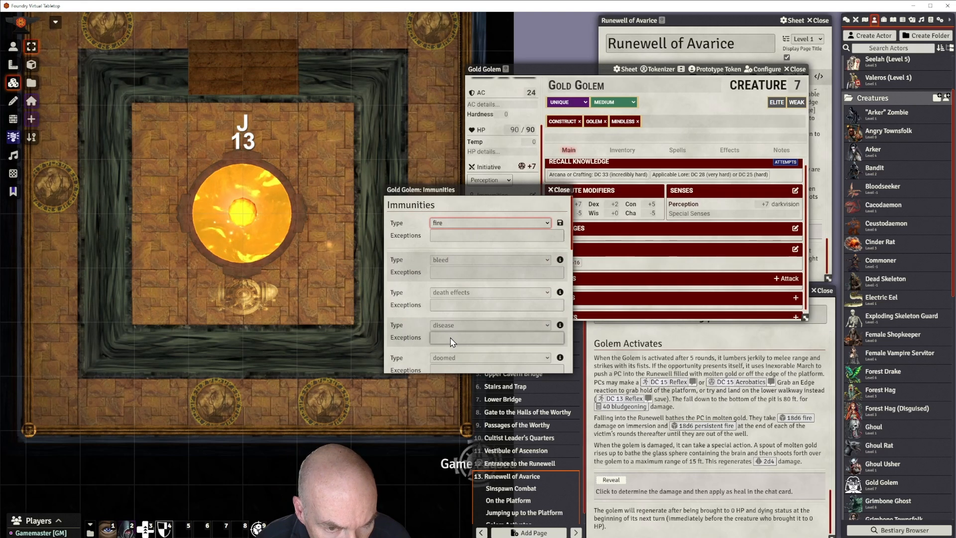
pyautogui.click(560, 223)
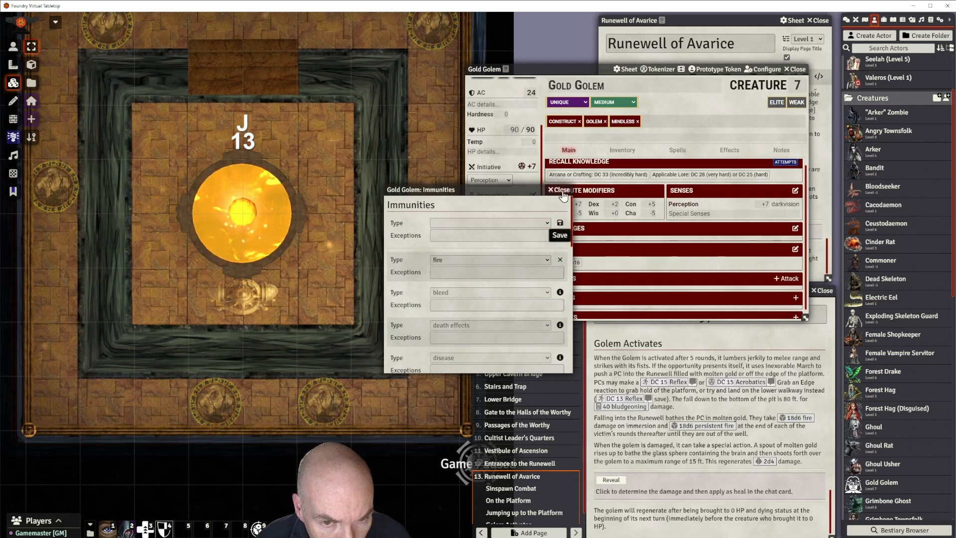
pyautogui.click(559, 190)
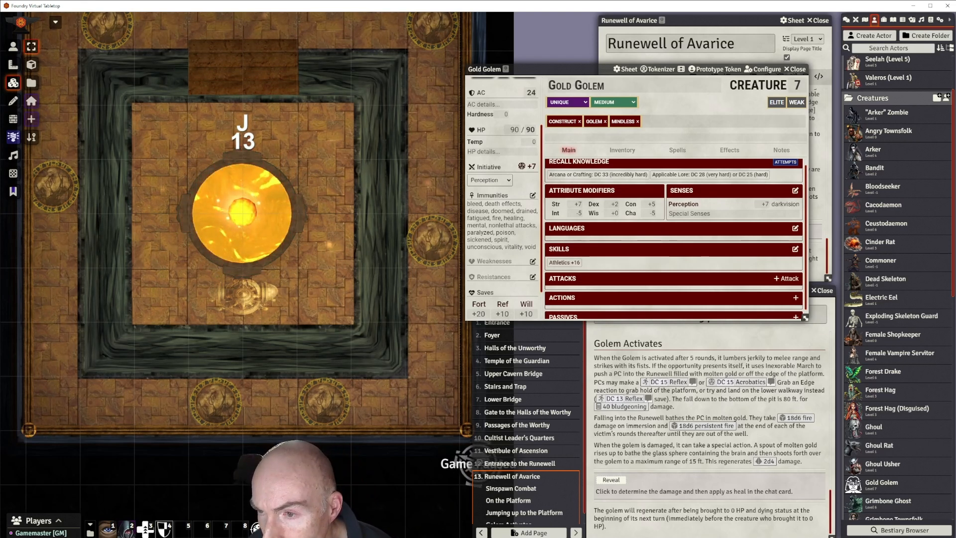
# Add a new passive ability to the Gold Golem.
pyautogui.scroll(-2, 504, 264)
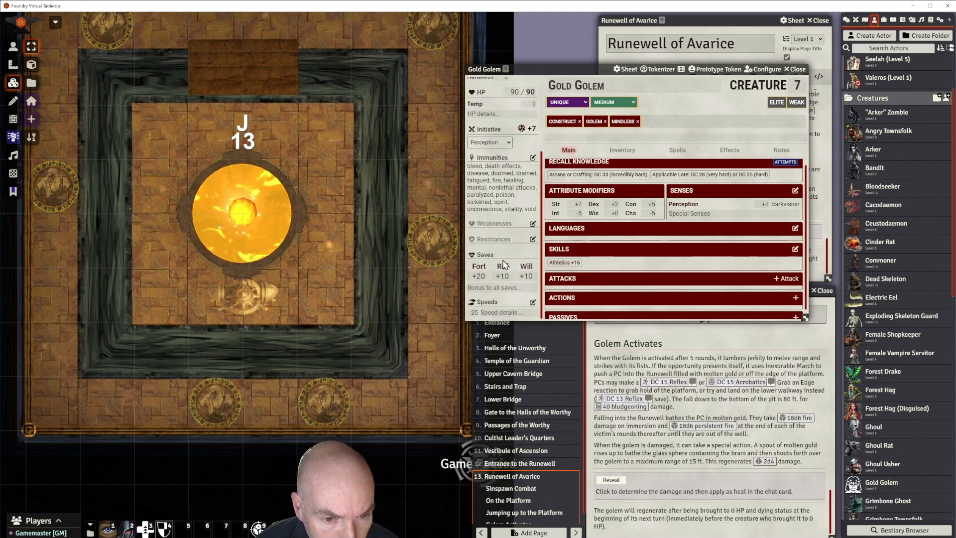
pyautogui.scroll(-1, 713, 243)
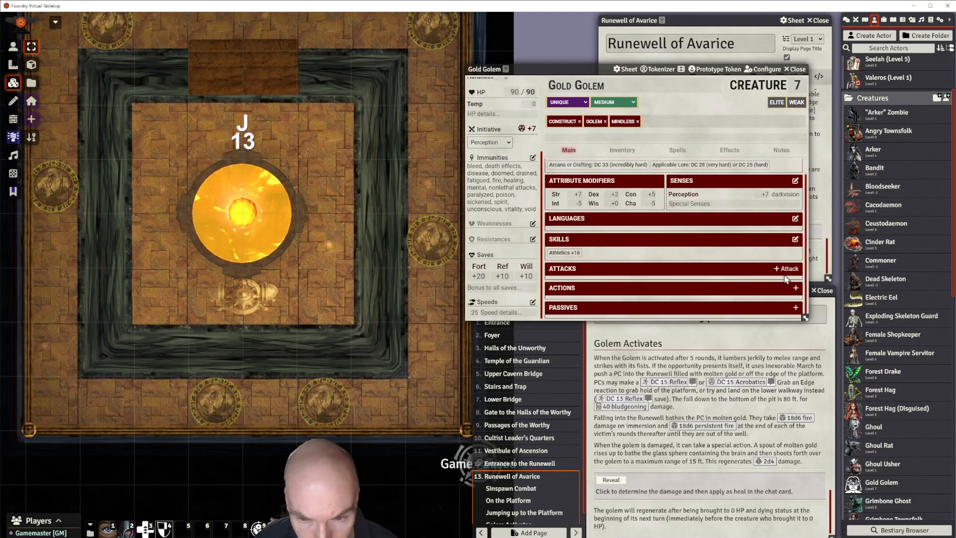
pyautogui.click(796, 308)
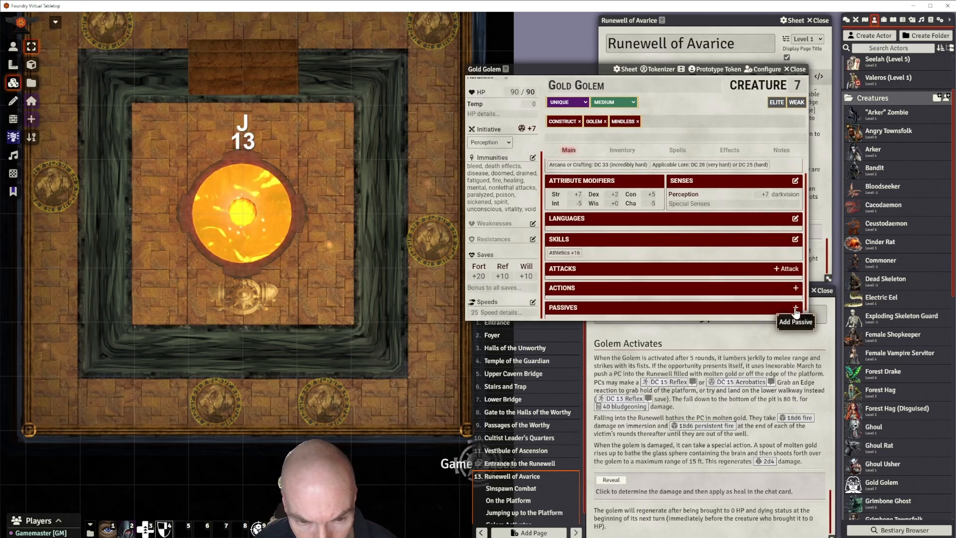
pyautogui.scroll(-1, 792, 314)
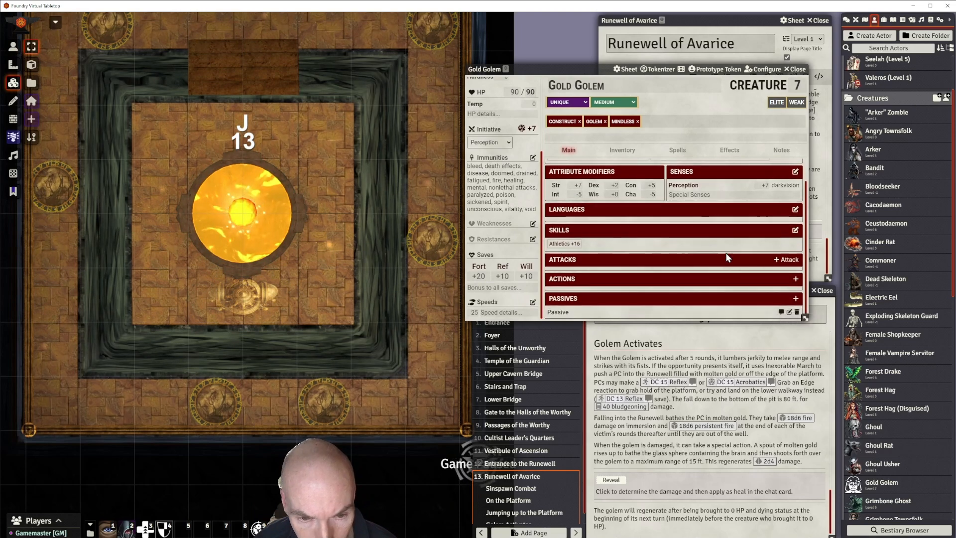
# Rename the Gold Golem's new passive ability as Golem Antimagic.
pyautogui.click(790, 312)
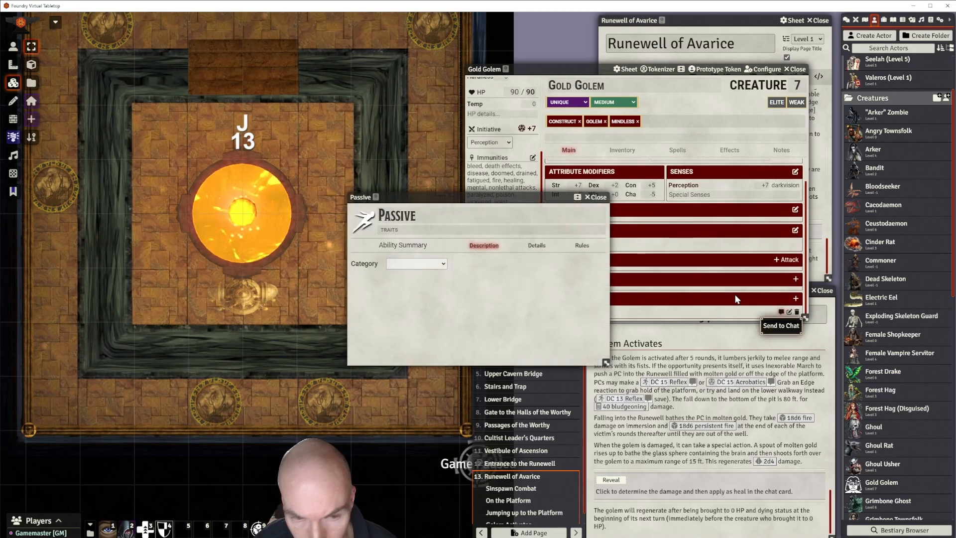
pyautogui.click(444, 221)
pyautogui.press('BackSpace')
pyautogui.press('BackSpace')
pyautogui.press('BackSpace')
pyautogui.press('BackSpace')
pyautogui.press('BackSpace')
pyautogui.press('BackSpace')
pyautogui.press('BackSpace')
pyautogui.write('G')
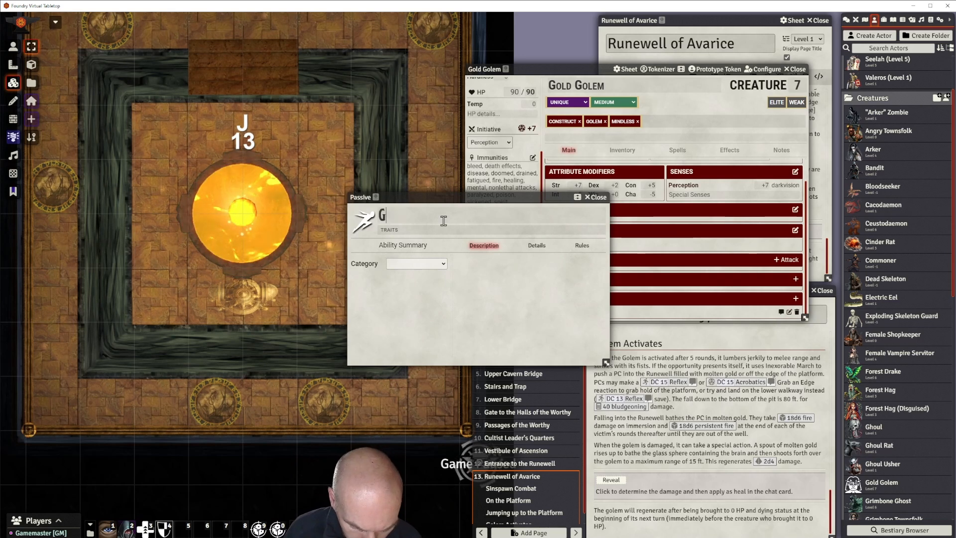
pyautogui.write('olem Anti')
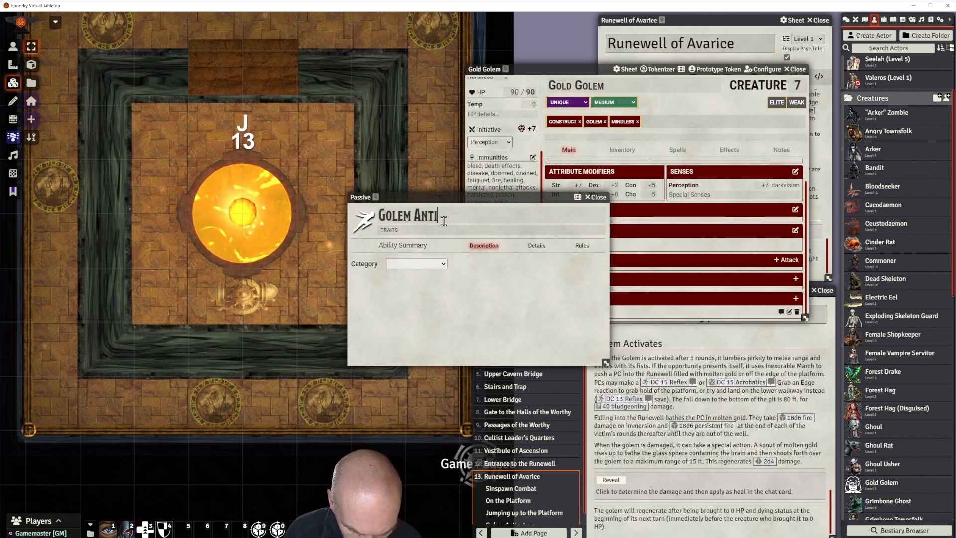
pyautogui.write('magic')
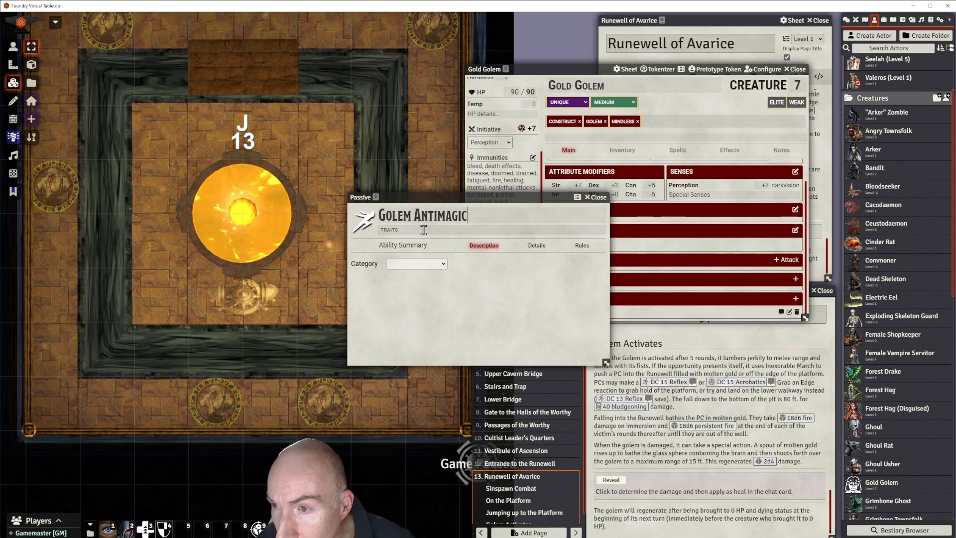
# Describe Golem Antimagic as "Harmed by acid (5d8, 3d4 from areas or persistent damage), healed by molten gold (area 2d4 HP), slowed by electricity.".
pyautogui.moveTo(498, 269)
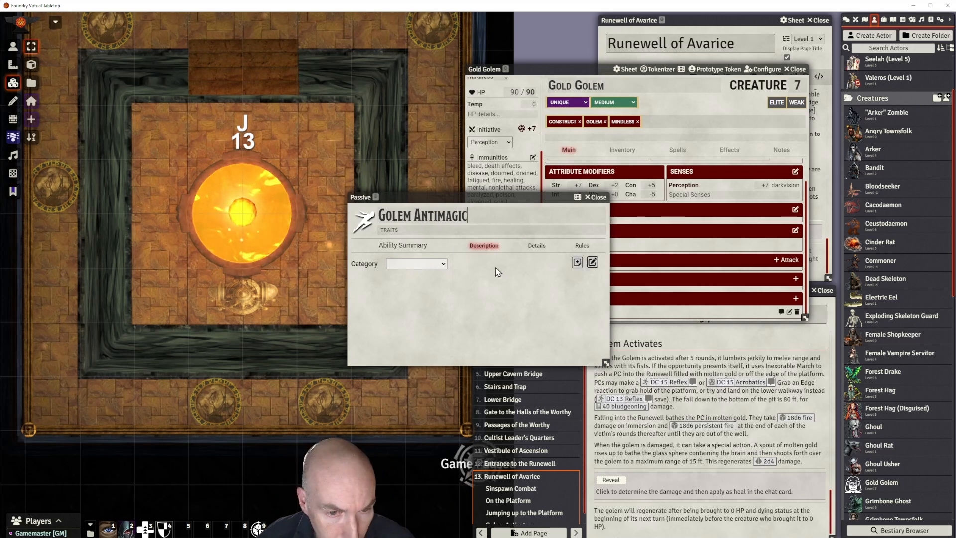
pyautogui.click(592, 262)
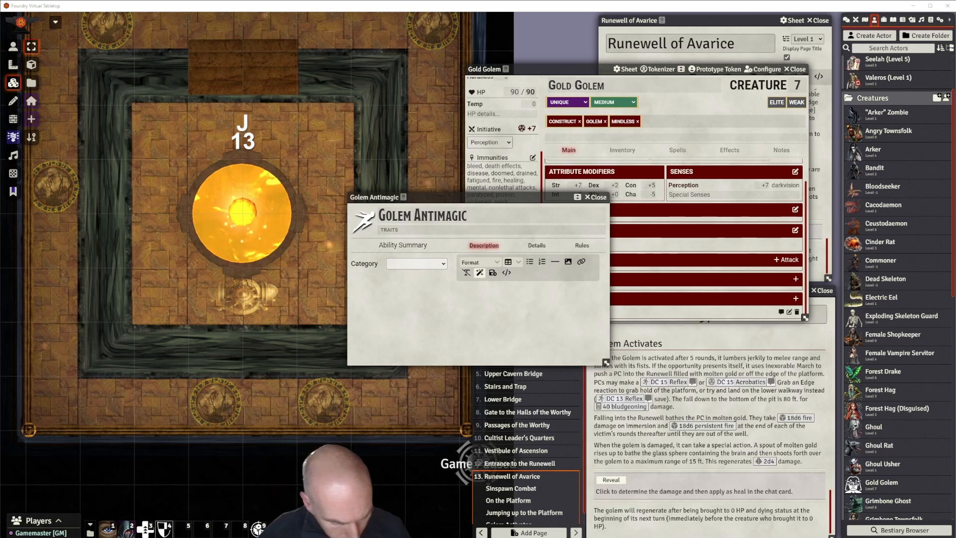
pyautogui.click(517, 290)
pyautogui.write('harmed by acid (5d8, 3d4 from areas or persistent damage), healed by molten gold (area 2d4 HP), slowed by electricity.')
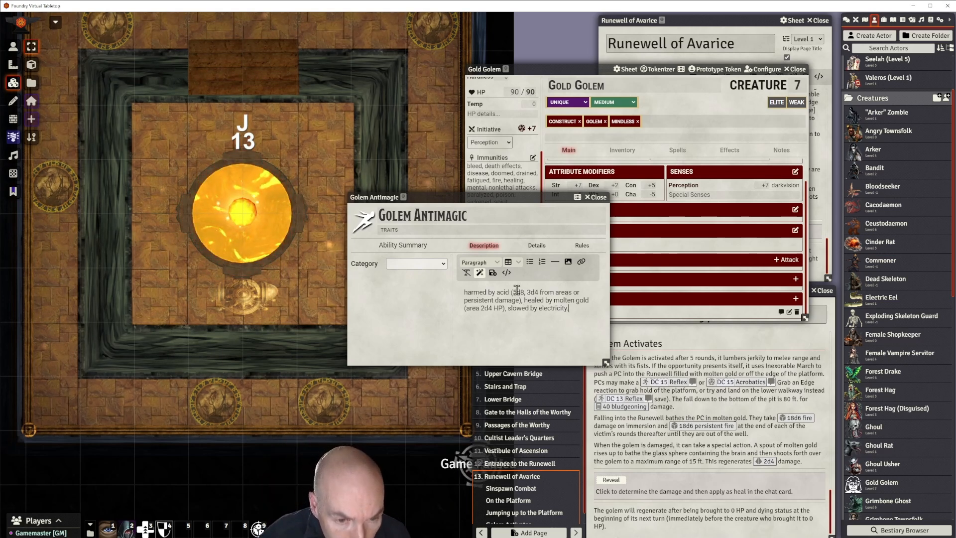
pyautogui.click(467, 292)
pyautogui.press('BackSpace')
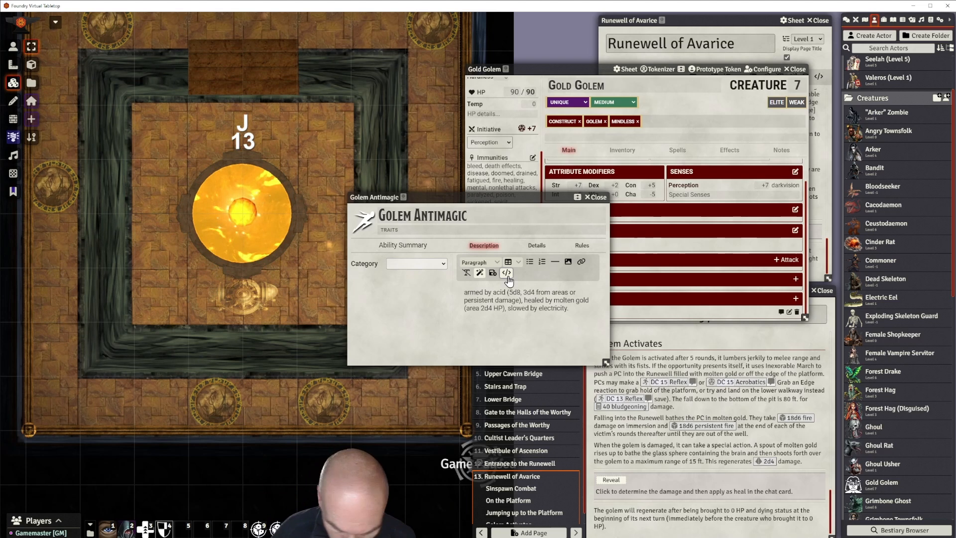
pyautogui.write('H')
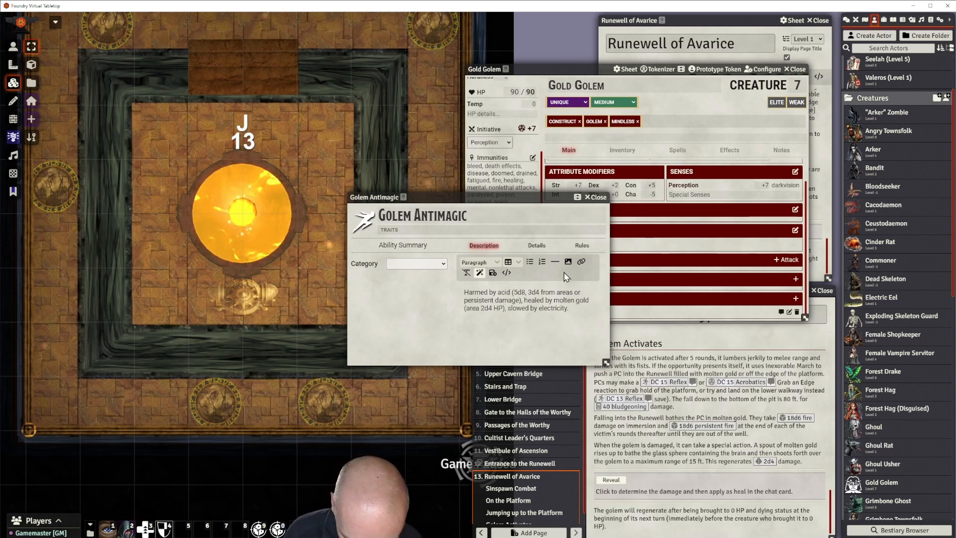
pyautogui.write('@Damage')
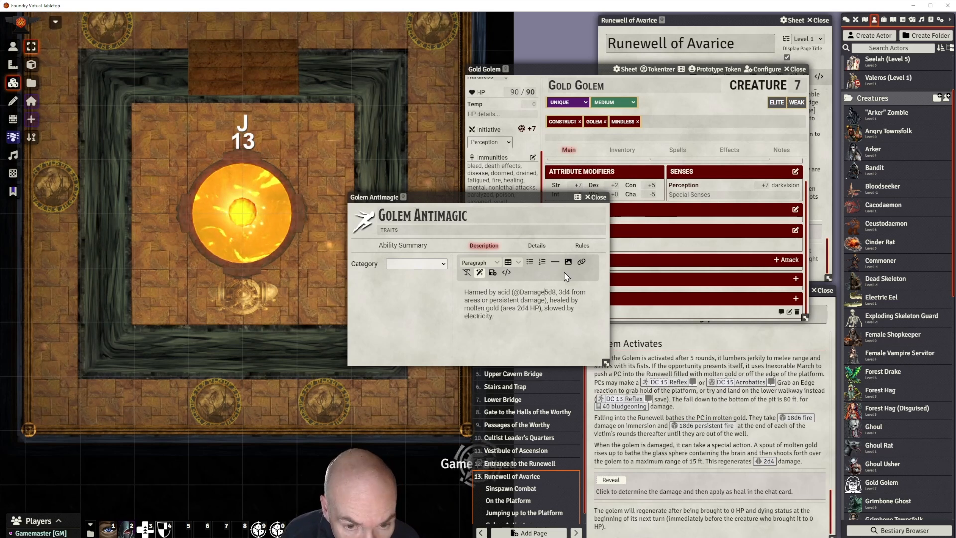
pyautogui.write('[')
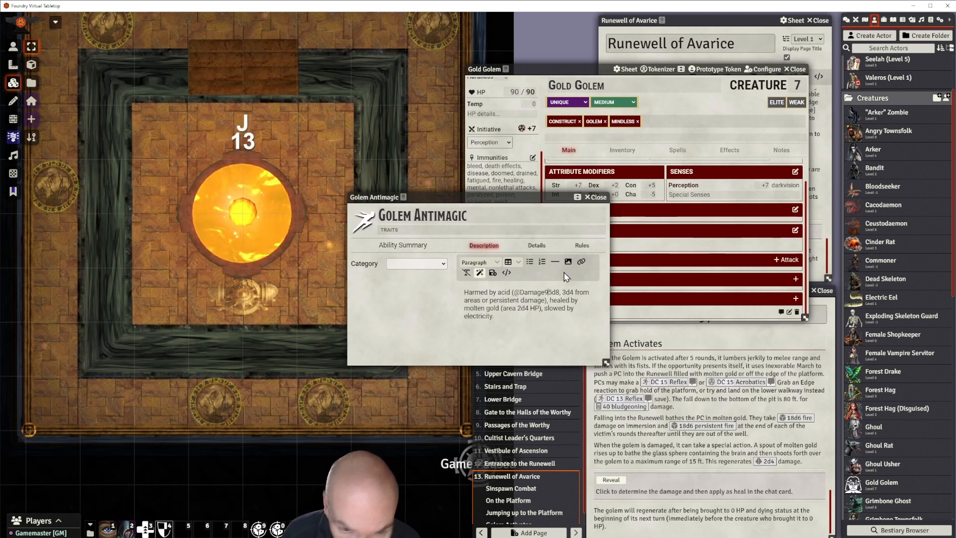
pyautogui.press('BackSpace')
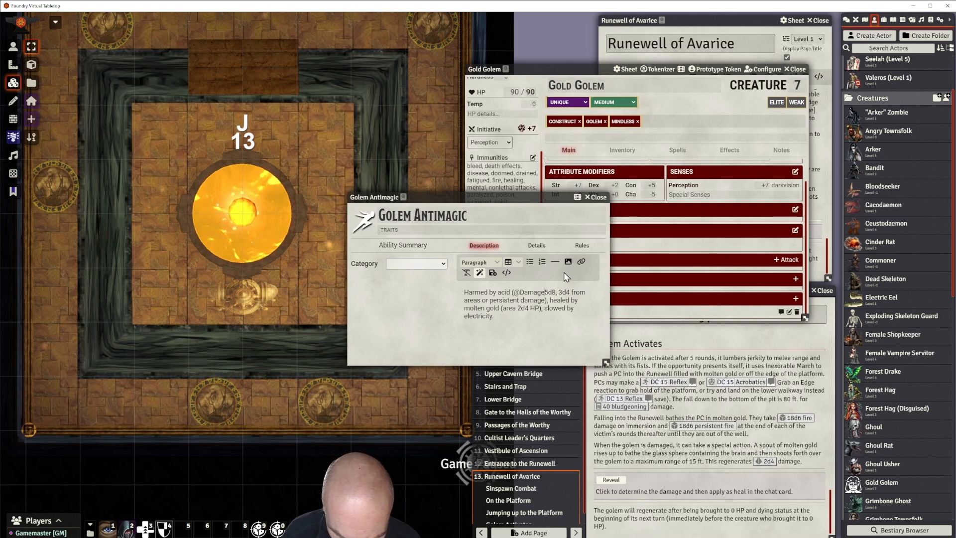
pyautogui.write('(')
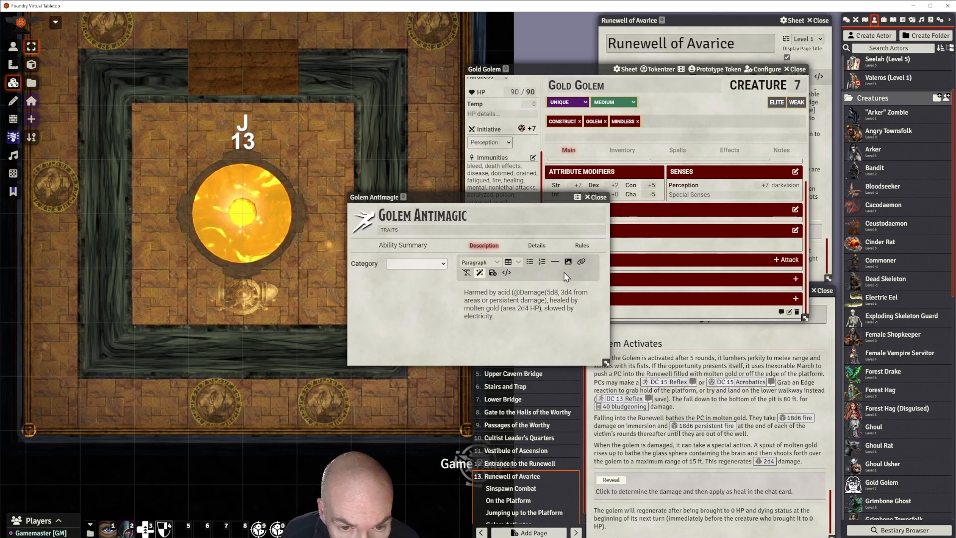
pyautogui.press('BackSpace')
pyautogui.press('BackSpace')
pyautogui.press('BackSpace')
pyautogui.press('BackSpace')
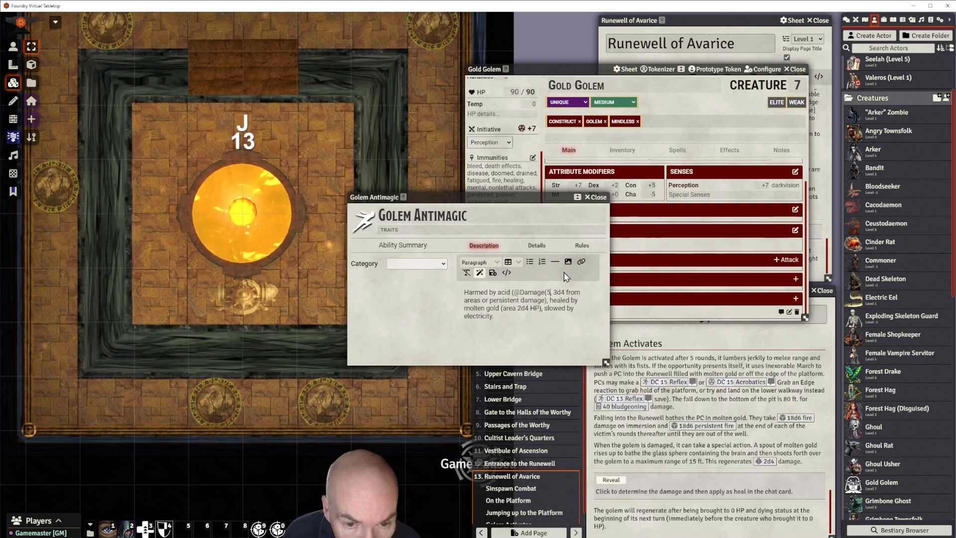
pyautogui.write('[')
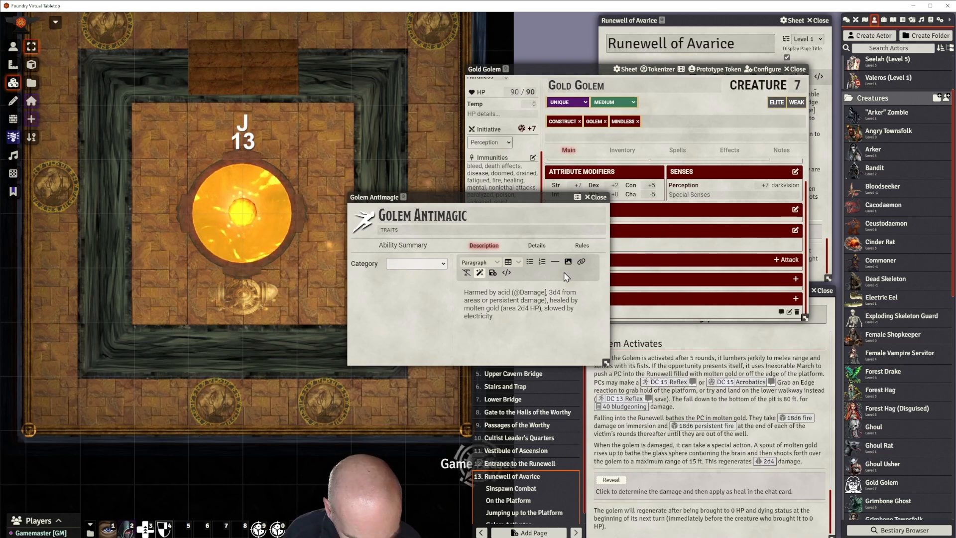
pyautogui.write('5')
pyautogui.write('d8')
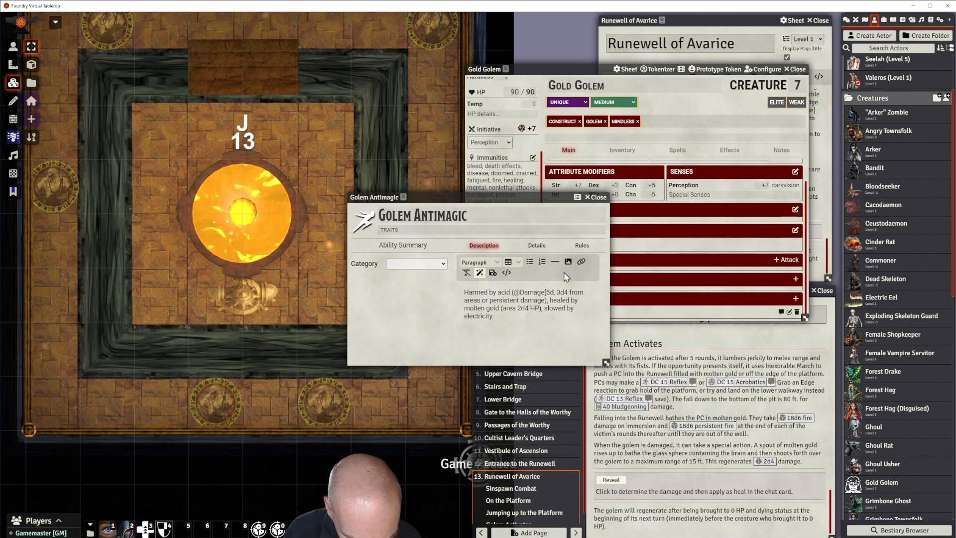
pyautogui.write('[acid')
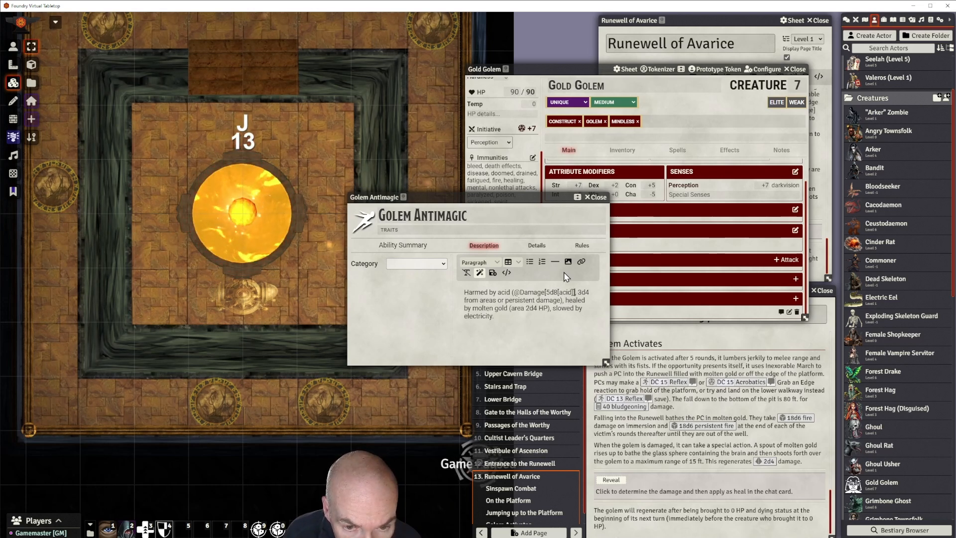
pyautogui.write(']] da')
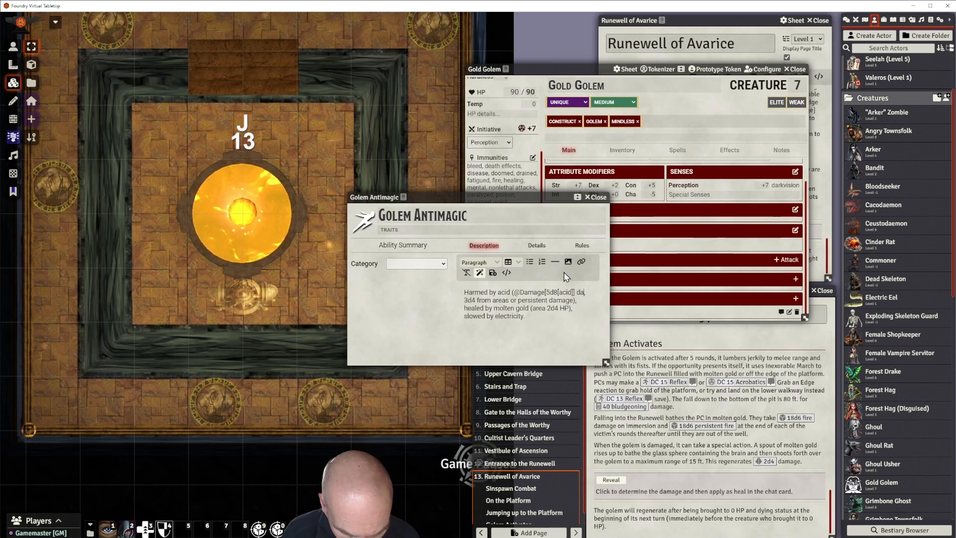
pyautogui.write('mage')
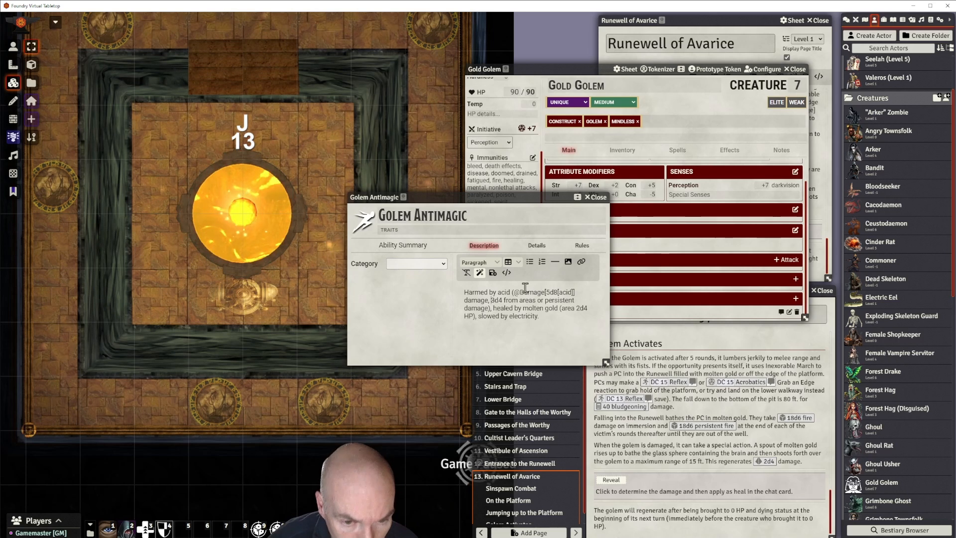
pyautogui.moveTo(515, 292); pyautogui.dragTo(494, 300)
pyautogui.hotkey('ctrl', 'c')
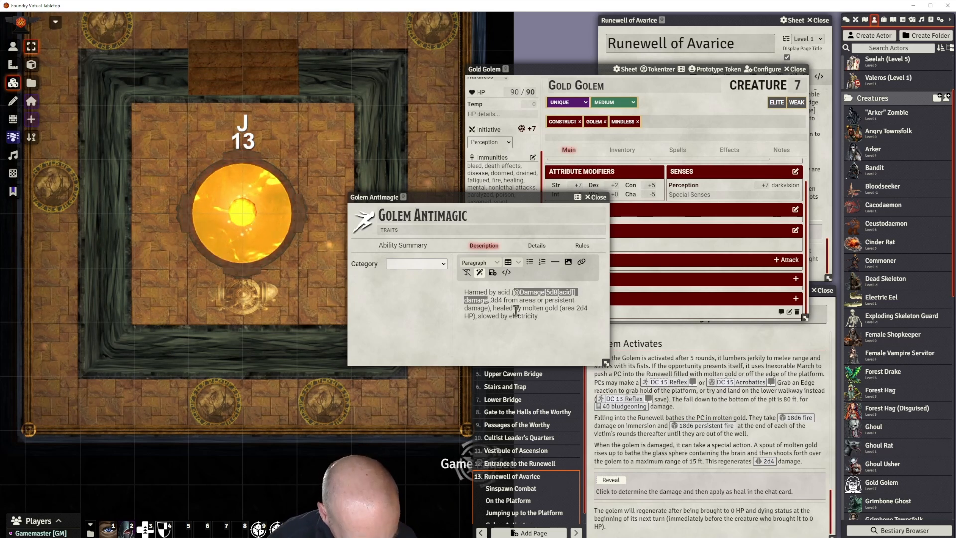
pyautogui.moveTo(492, 300); pyautogui.dragTo(503, 300)
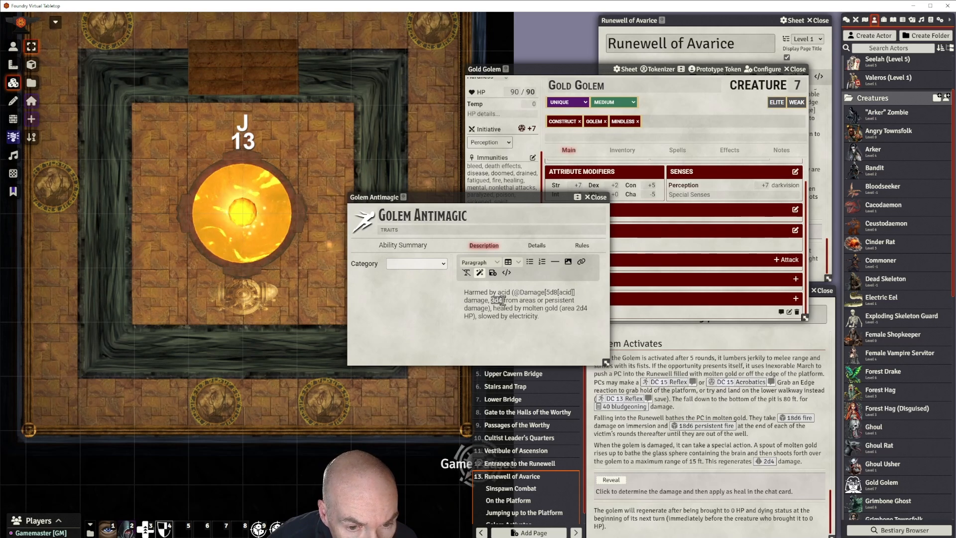
pyautogui.hotkey('ctrl', 'v')
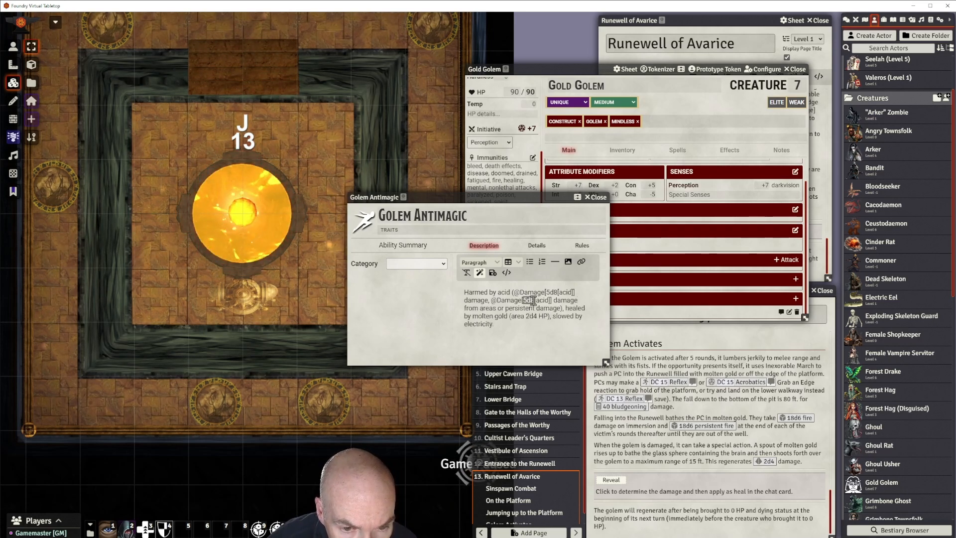
pyautogui.write('3d4')
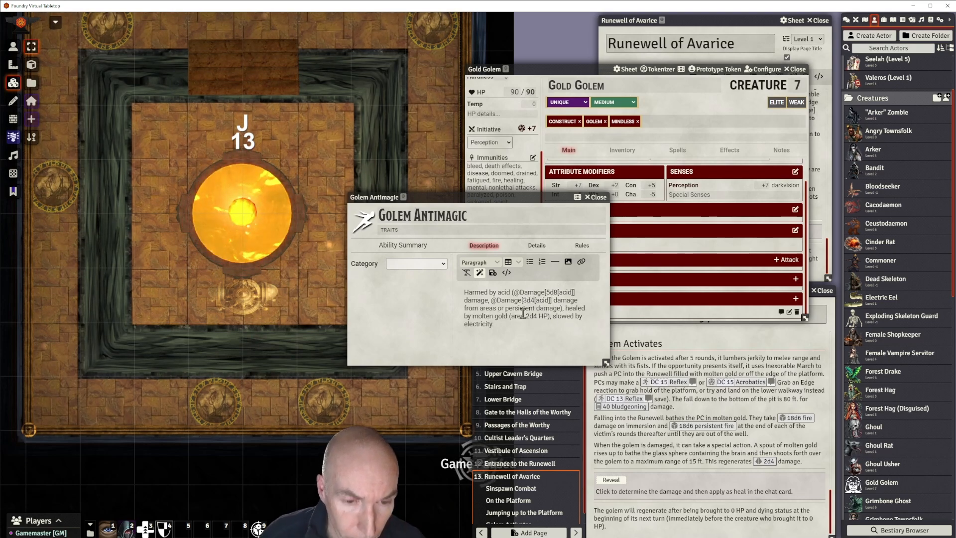
pyautogui.click(498, 308)
pyautogui.press('BackSpace')
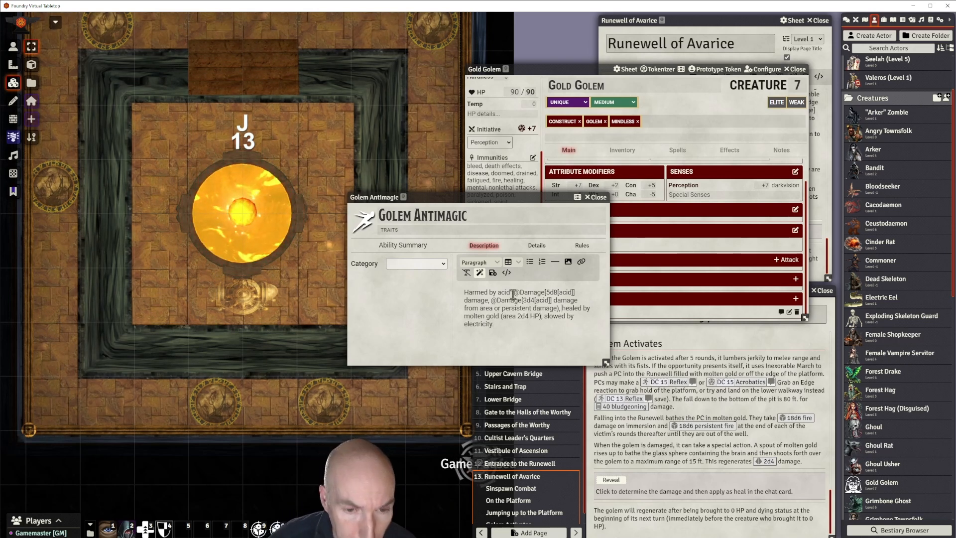
pyautogui.moveTo(492, 300); pyautogui.dragTo(576, 300)
pyautogui.hotkey('ctrl', 'c')
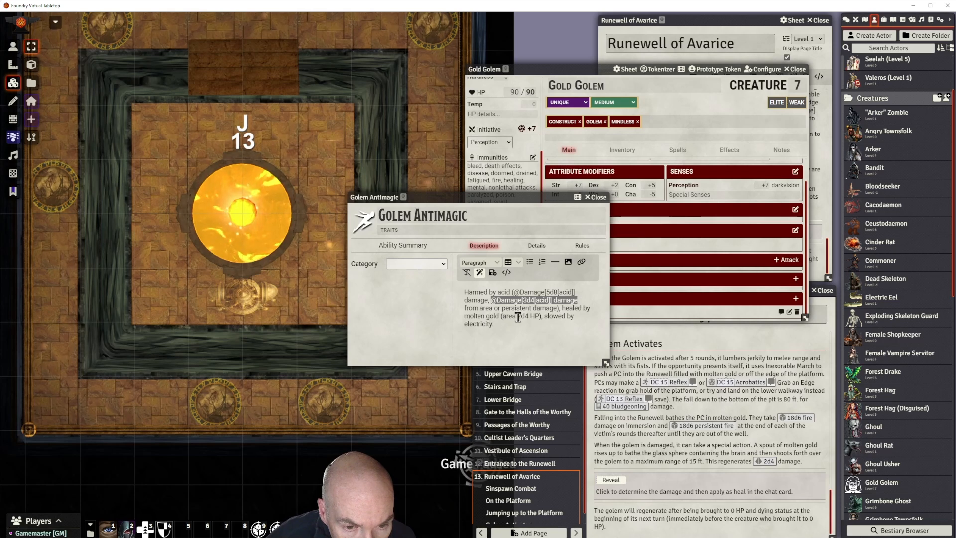
pyautogui.moveTo(518, 317); pyautogui.dragTo(535, 317)
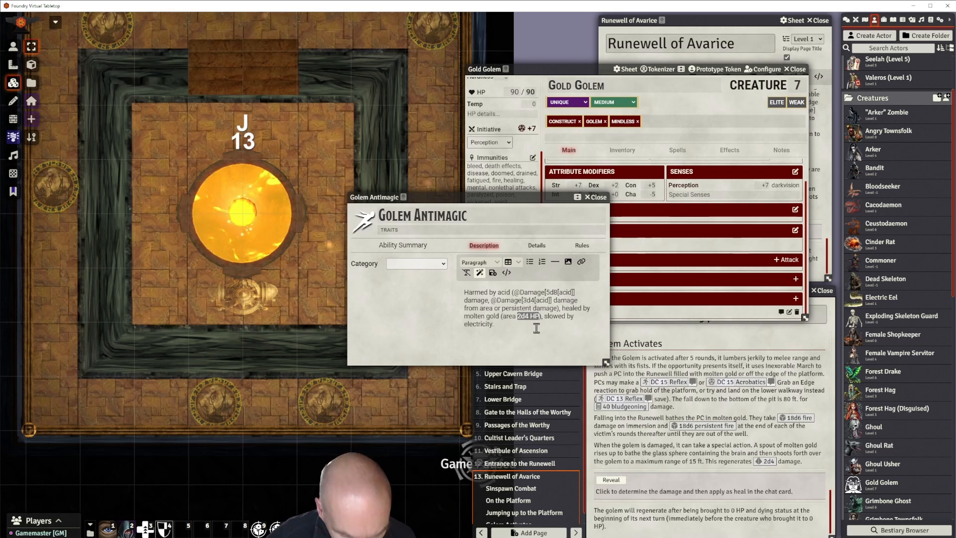
pyautogui.hotkey('ctrl', 'v')
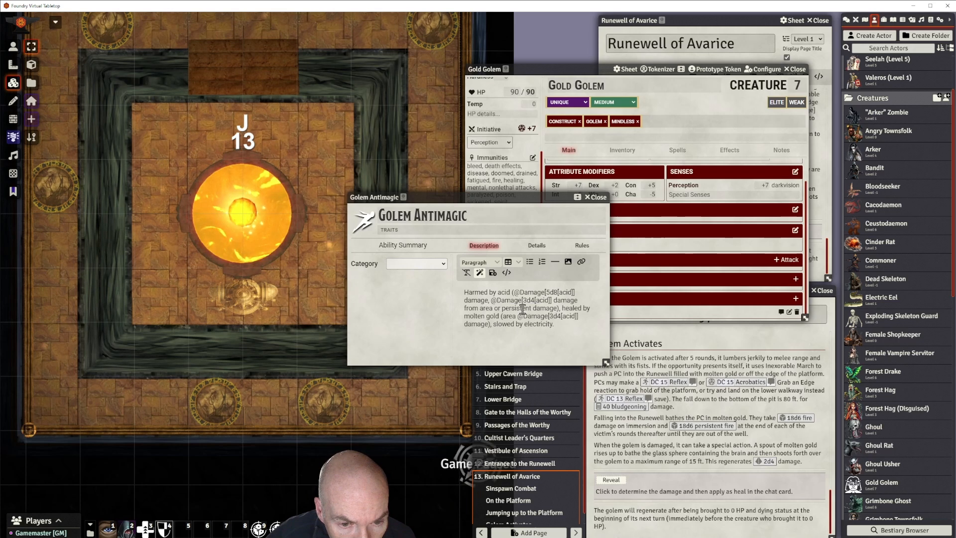
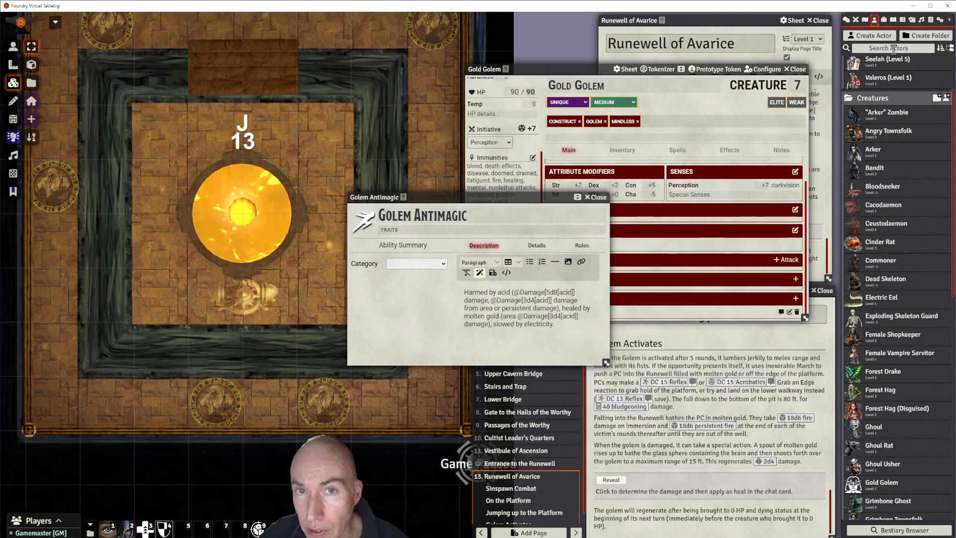
# Search the compendiums for "slow" and insert a link to the Slowed condition before "by electricity" in the description.
pyautogui.click(930, 20)
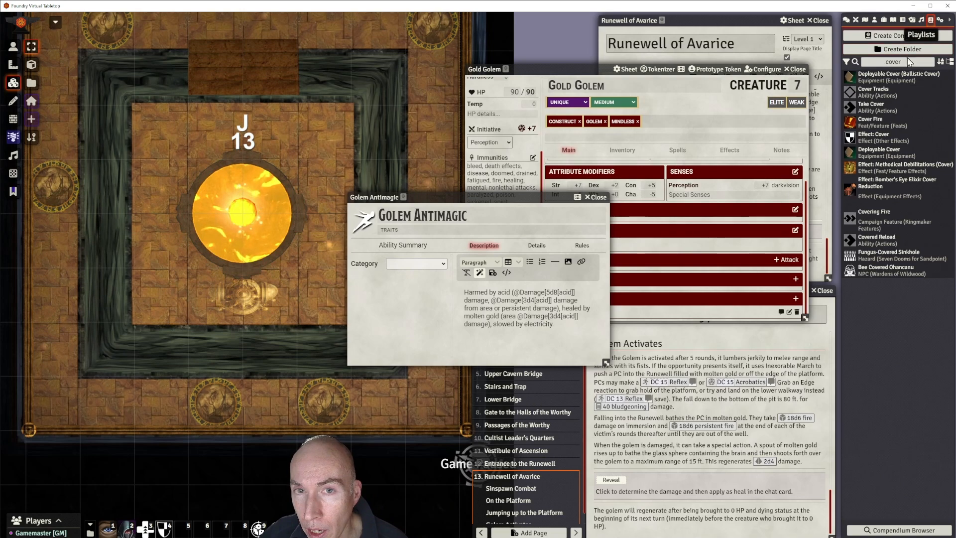
pyautogui.press('BackSpace')
pyautogui.write('slow')
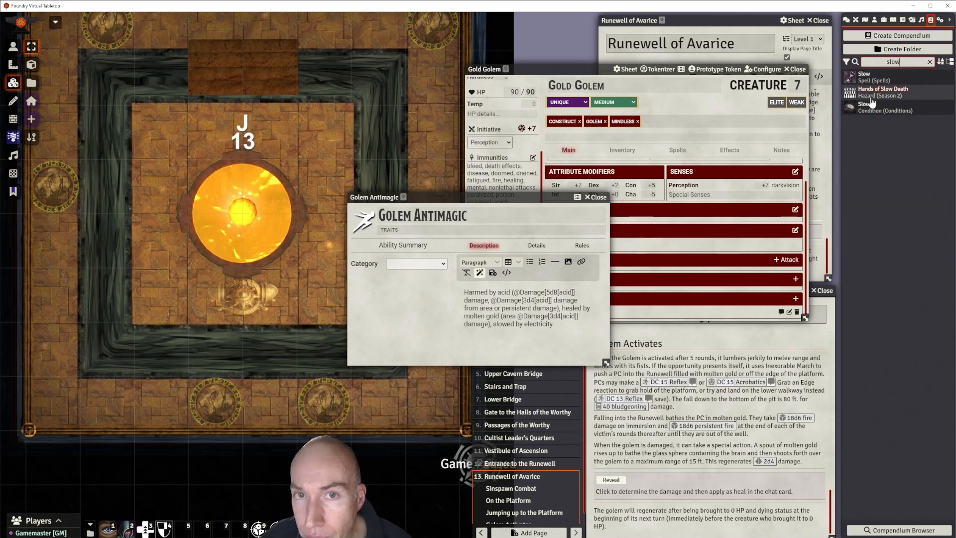
pyautogui.moveTo(872, 107); pyautogui.dragTo(512, 327)
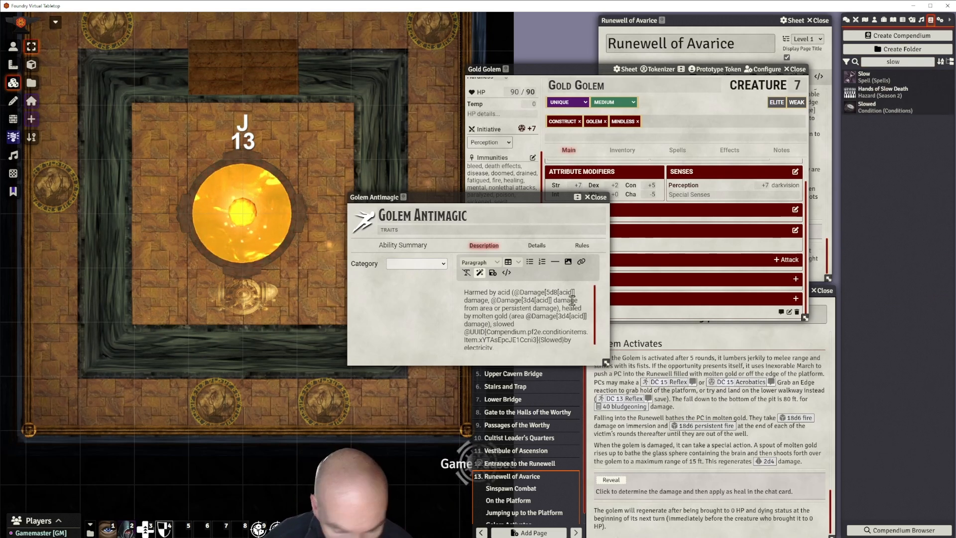
# Remove the plain word "slowed" in front of the condition link and save the Golem Antimagic description.
pyautogui.press('Delete')
pyautogui.press('Delete')
pyautogui.press('Delete')
pyautogui.press('Delete')
pyautogui.press('Delete')
pyautogui.press('Delete')
pyautogui.press('Delete')
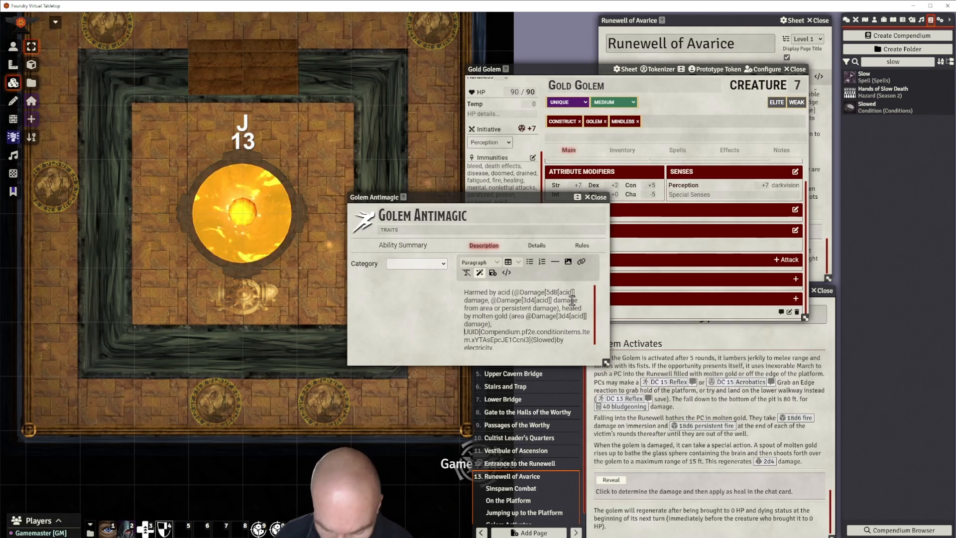
pyautogui.press('BackSpace')
pyautogui.press('Return')
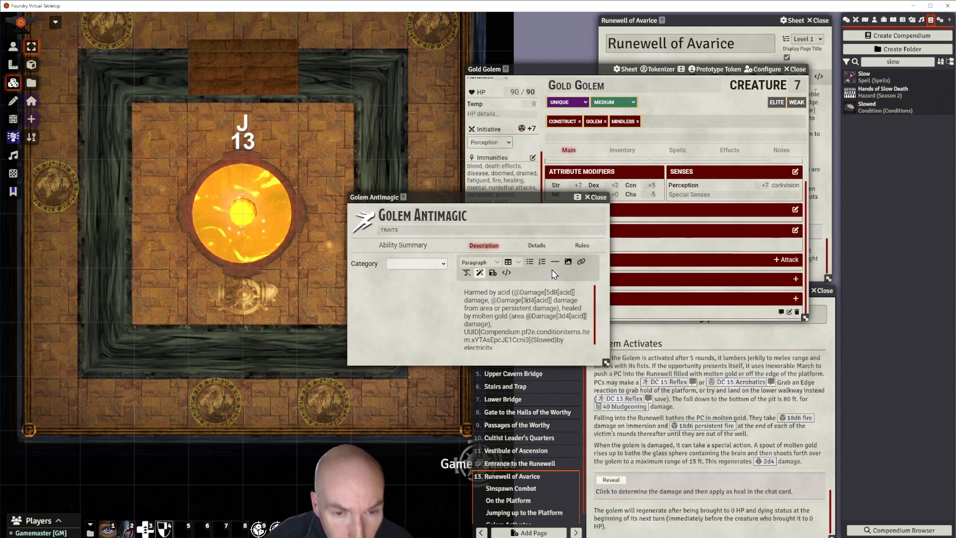
pyautogui.click(493, 273)
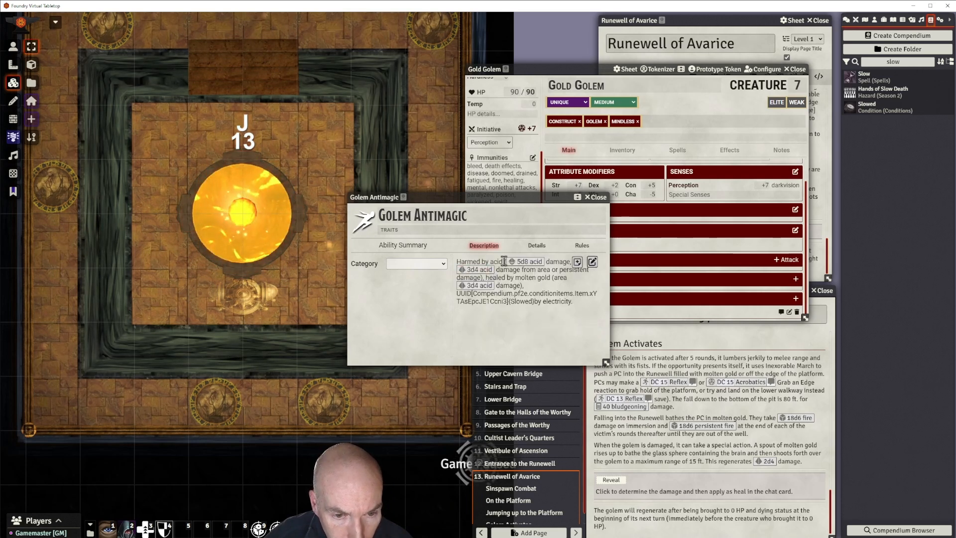
# View the Slowed condition's compendium entry and close it again.
pyautogui.moveTo(511, 198); pyautogui.dragTo(534, 192)
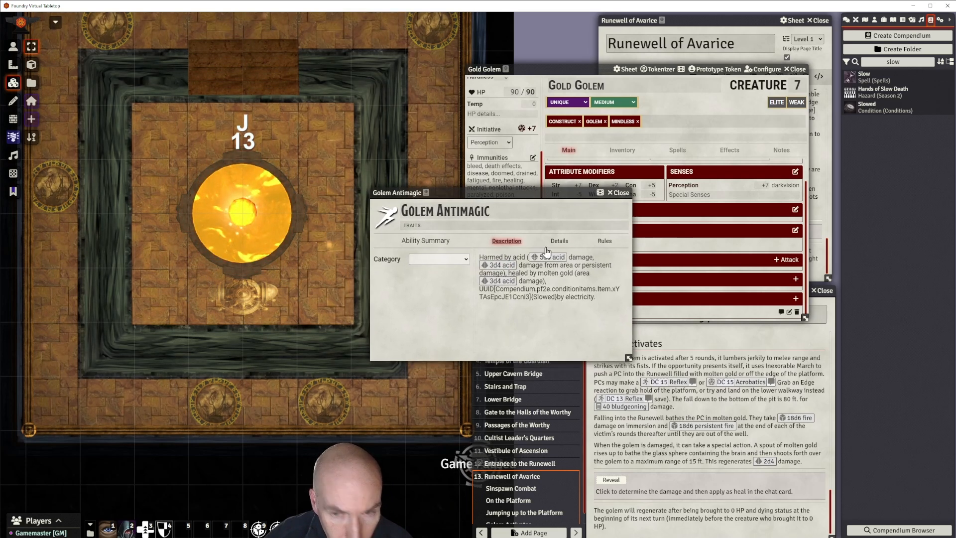
pyautogui.click(868, 107)
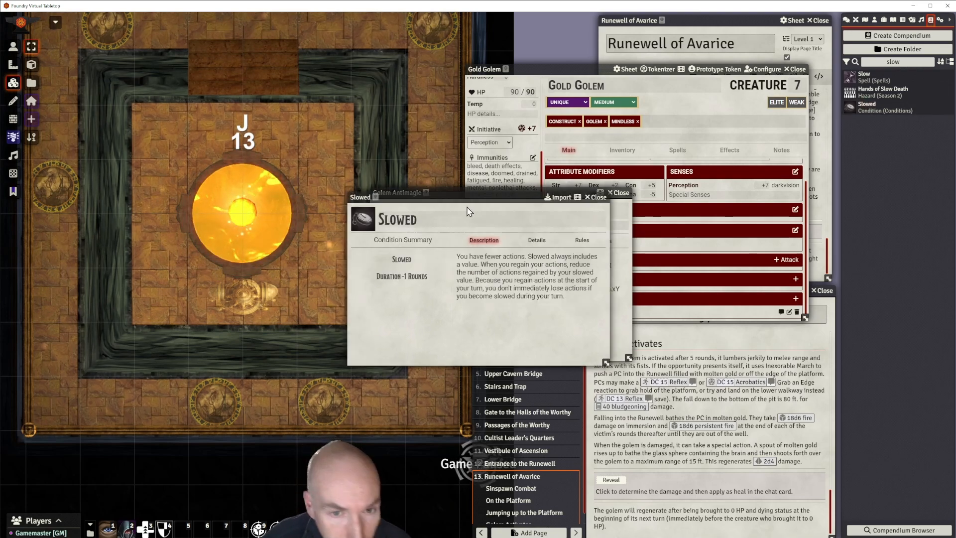
pyautogui.moveTo(484, 197); pyautogui.dragTo(267, 163)
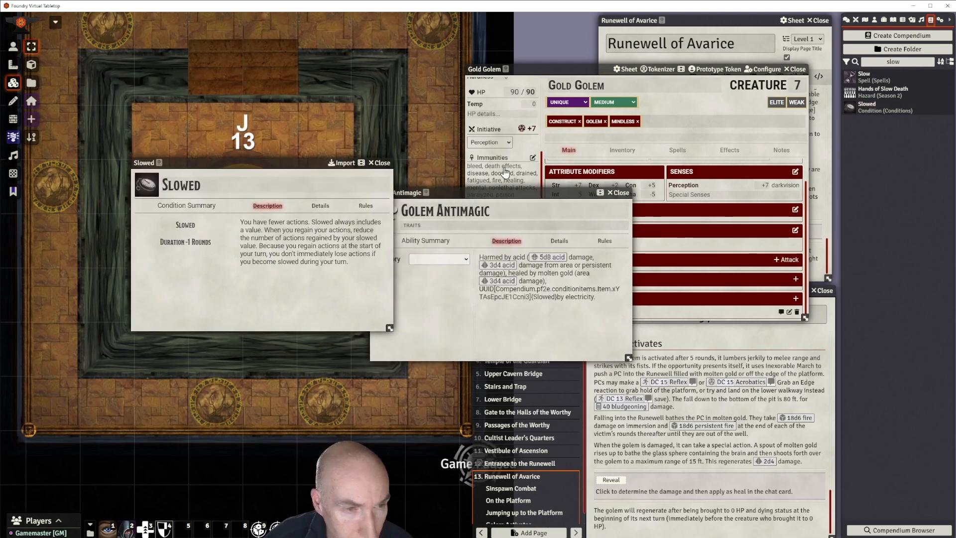
pyautogui.click(381, 163)
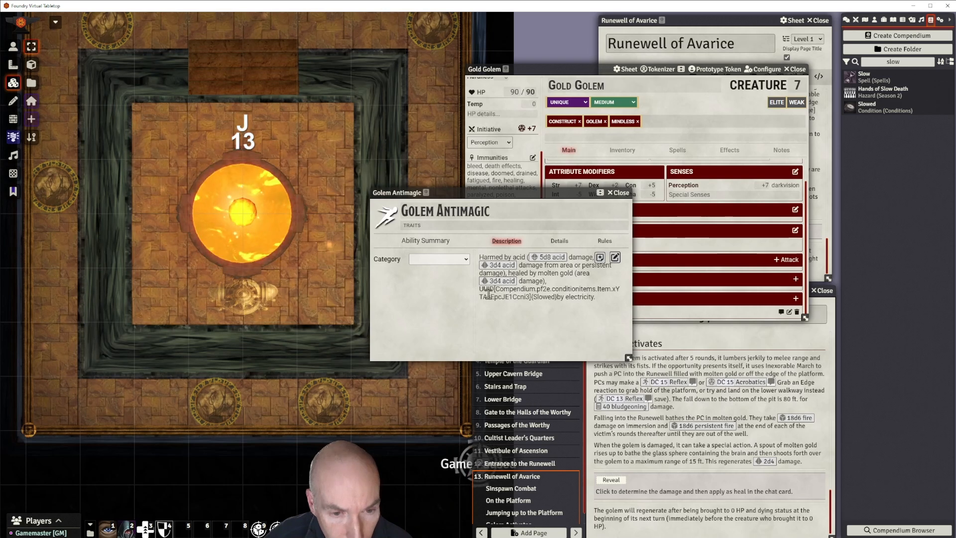
# Replace the broken UUID text in the description with a fresh link to the Slowed condition, and save it.
pyautogui.moveTo(480, 289); pyautogui.dragTo(566, 298)
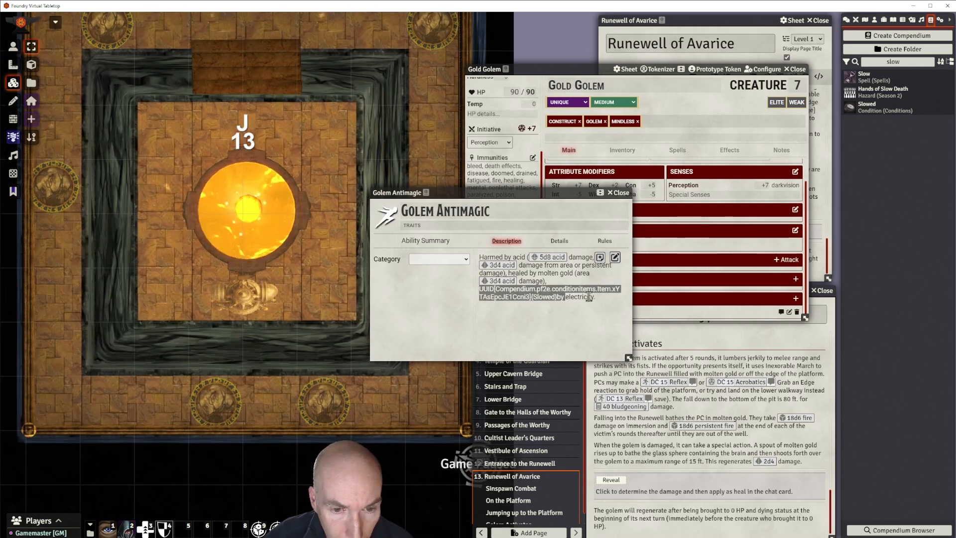
pyautogui.click(616, 257)
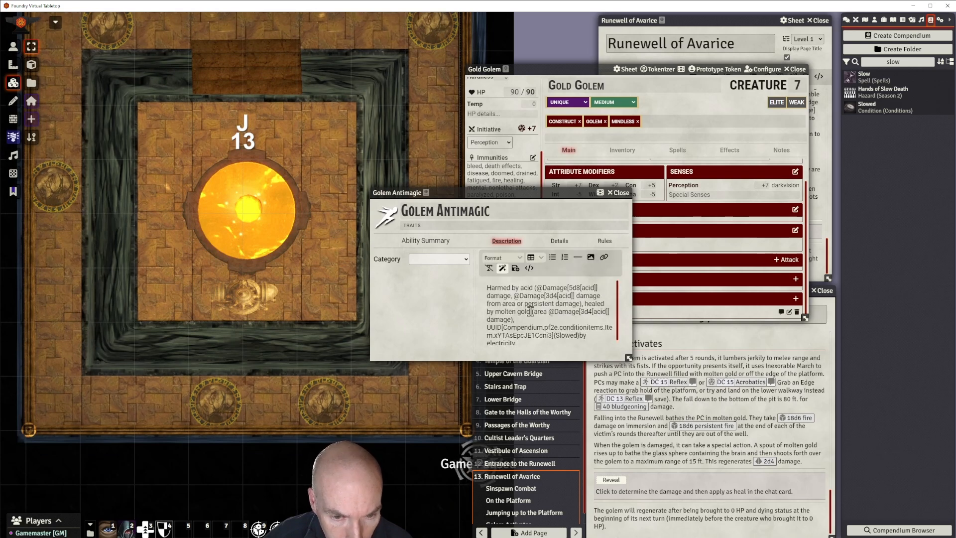
pyautogui.moveTo(488, 321); pyautogui.dragTo(580, 332)
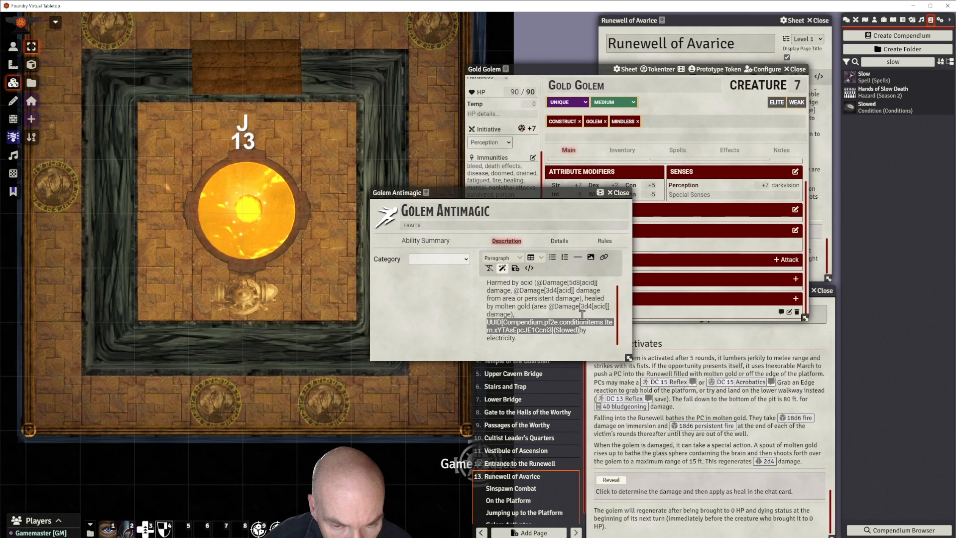
pyautogui.press('Delete')
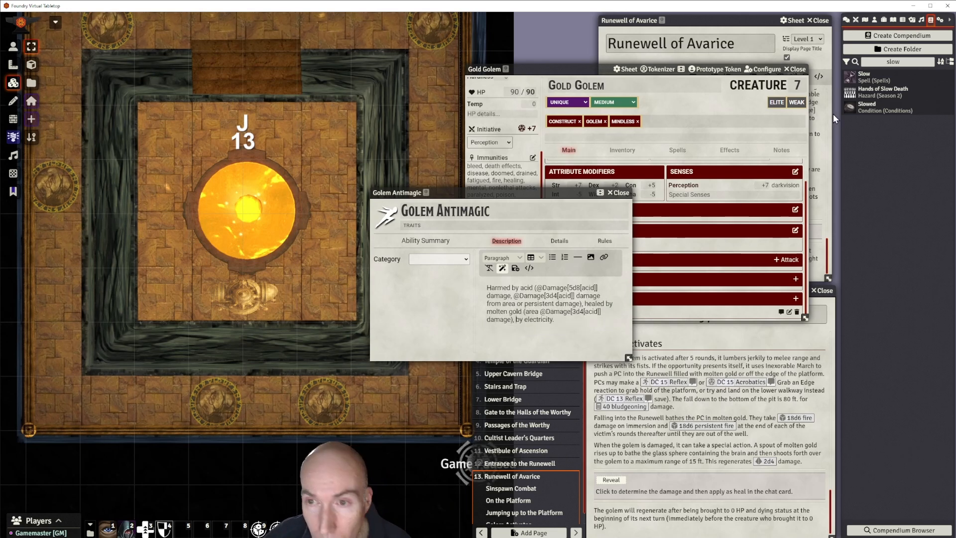
pyautogui.moveTo(864, 109); pyautogui.dragTo(518, 319)
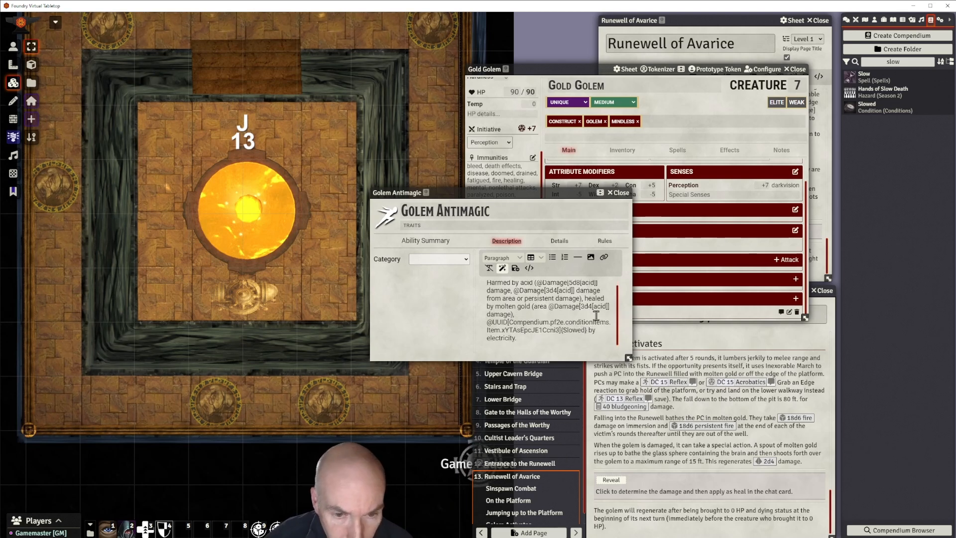
pyautogui.click(516, 269)
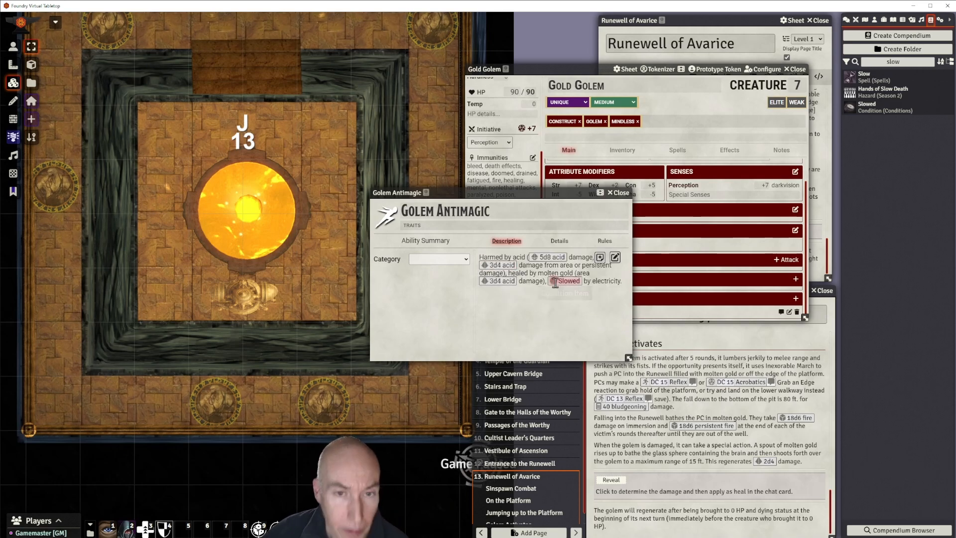
pyautogui.moveTo(540, 193); pyautogui.dragTo(565, 198)
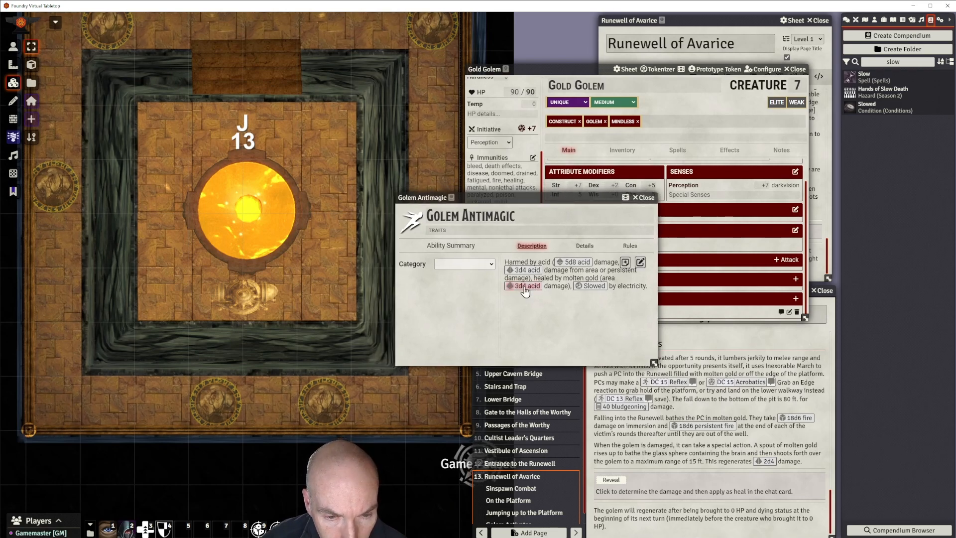
pyautogui.click(640, 263)
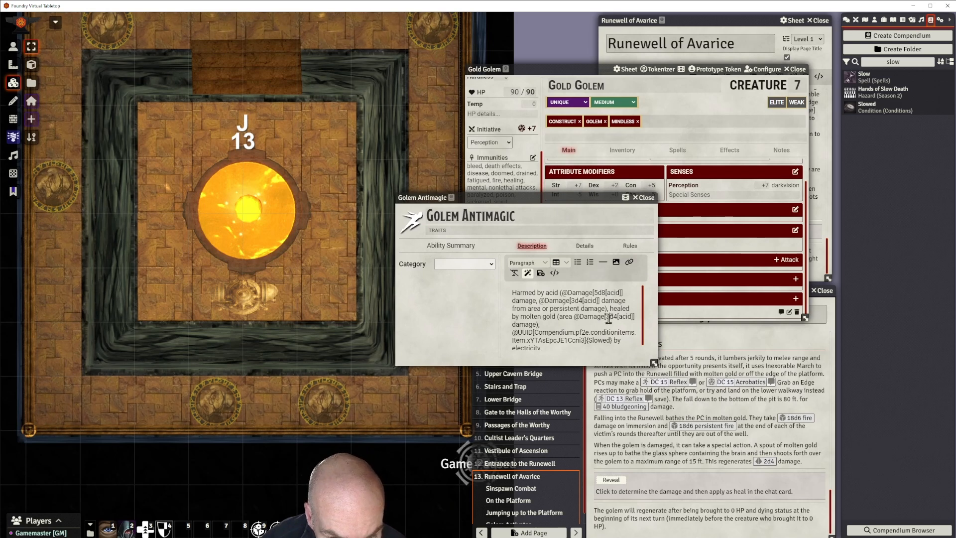
pyautogui.press('BackSpace')
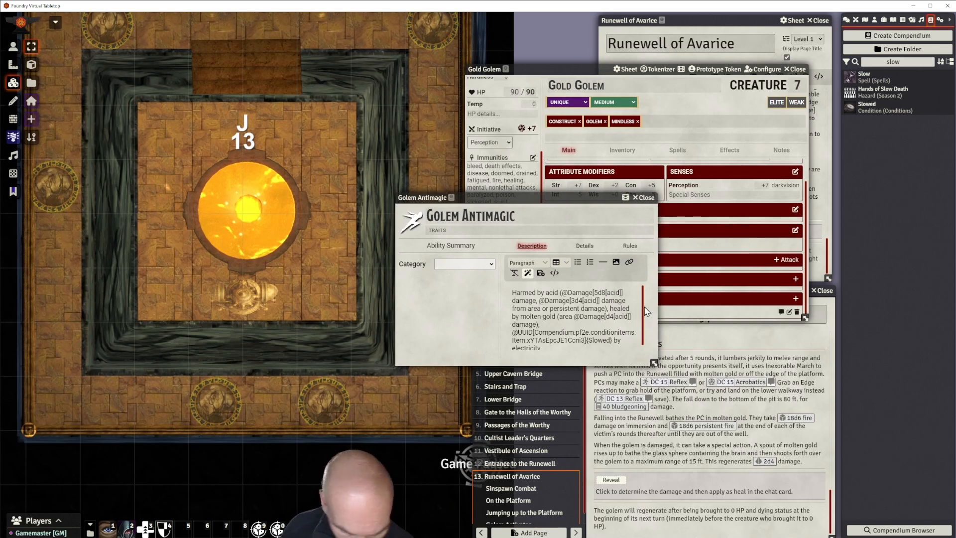
pyautogui.write('2')
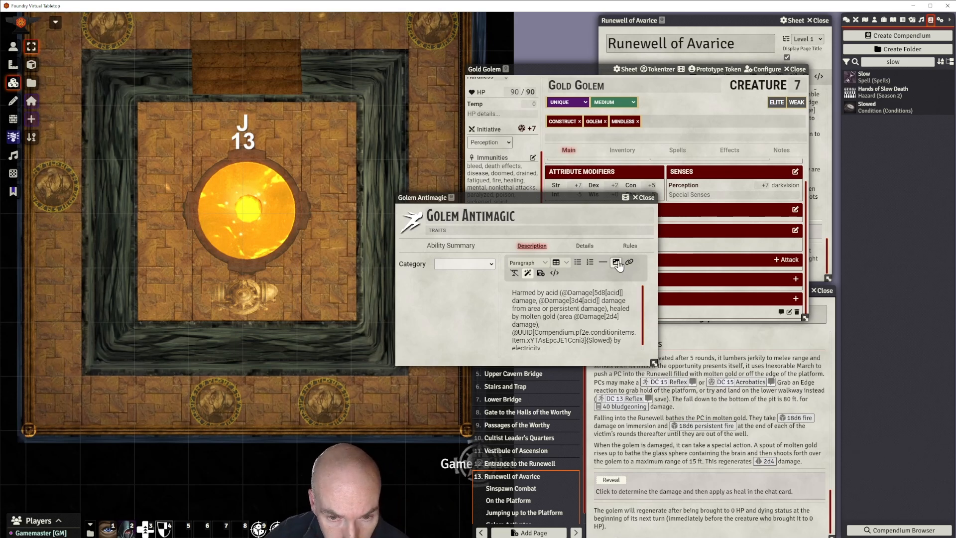
pyautogui.click(541, 273)
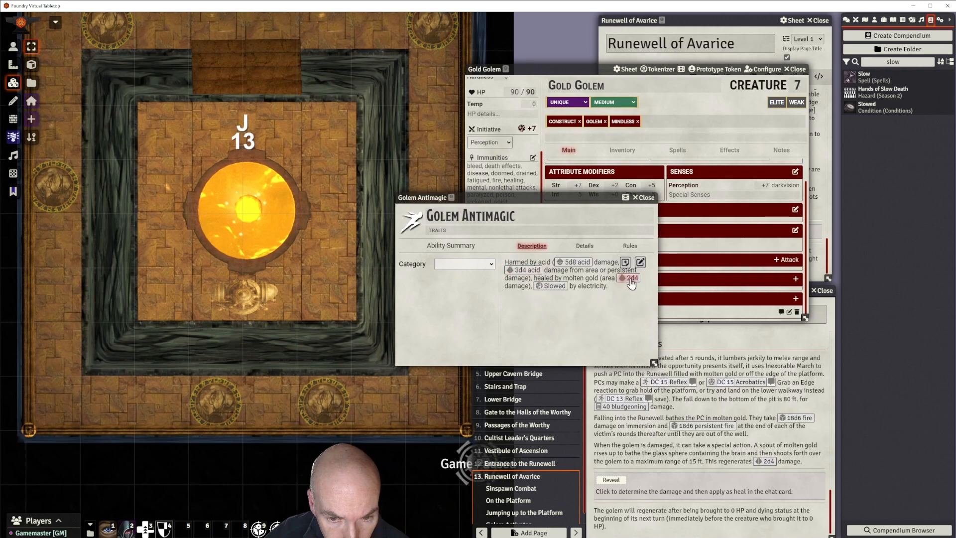
# Replace the word "damage" after the 2d4 molten gold healing roll with "hp", save the description and close Golem Antimagic.
pyautogui.moveTo(558, 199); pyautogui.dragTo(534, 197)
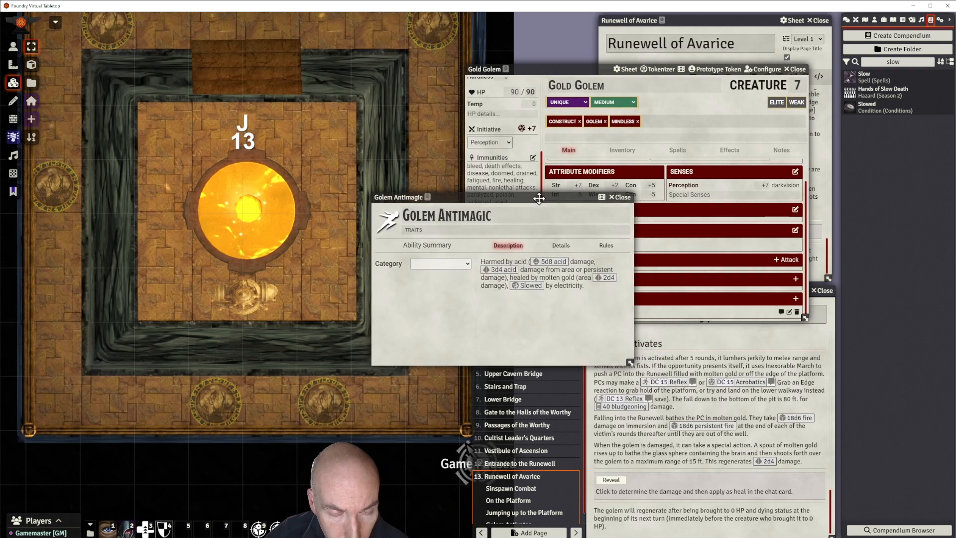
pyautogui.doubleClick(495, 287)
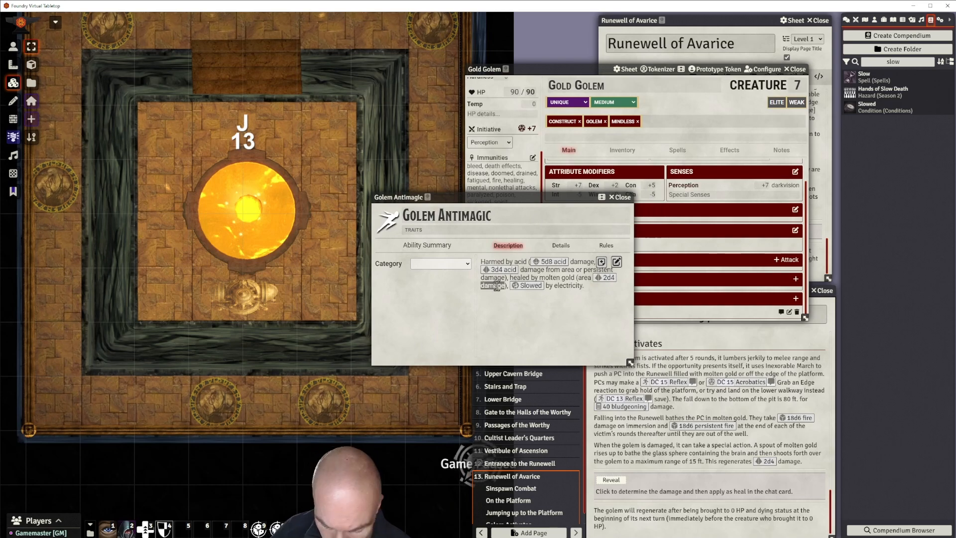
pyautogui.click(616, 262)
pyautogui.doubleClick(500, 323)
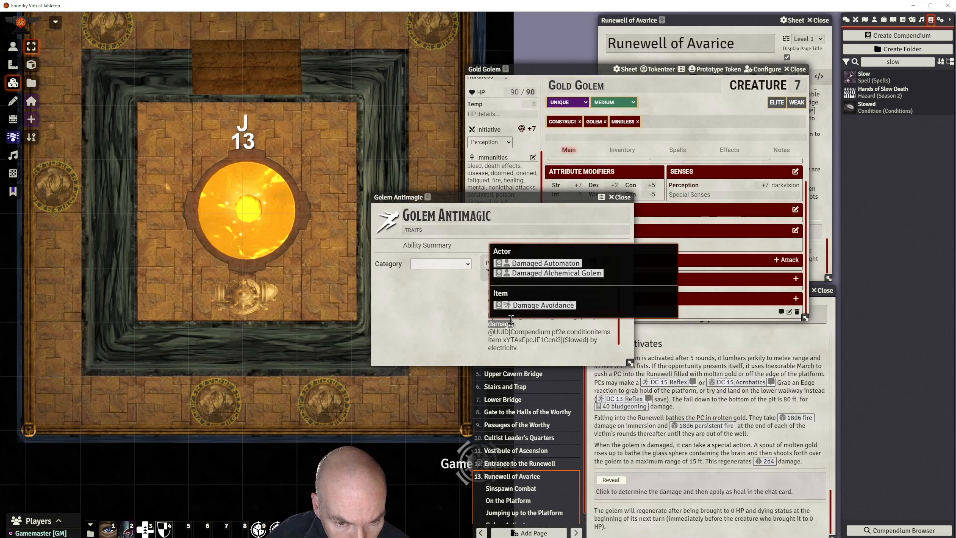
pyautogui.press('Delete')
pyautogui.write('hp),')
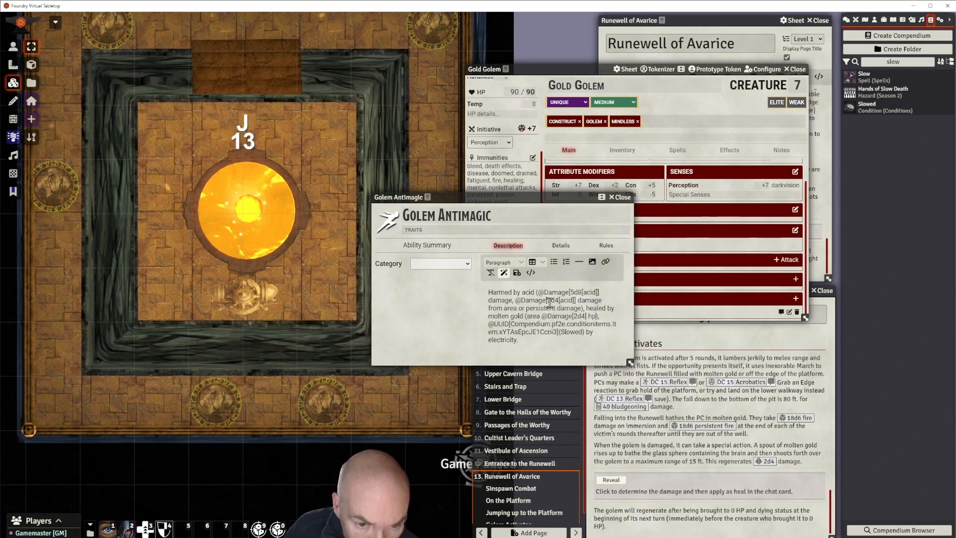
pyautogui.click(517, 272)
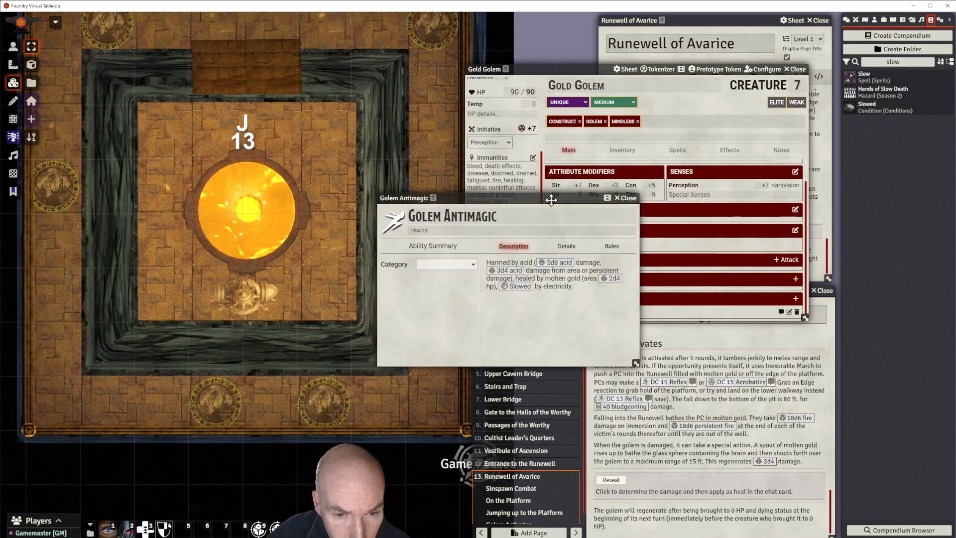
pyautogui.moveTo(533, 198); pyautogui.dragTo(559, 198)
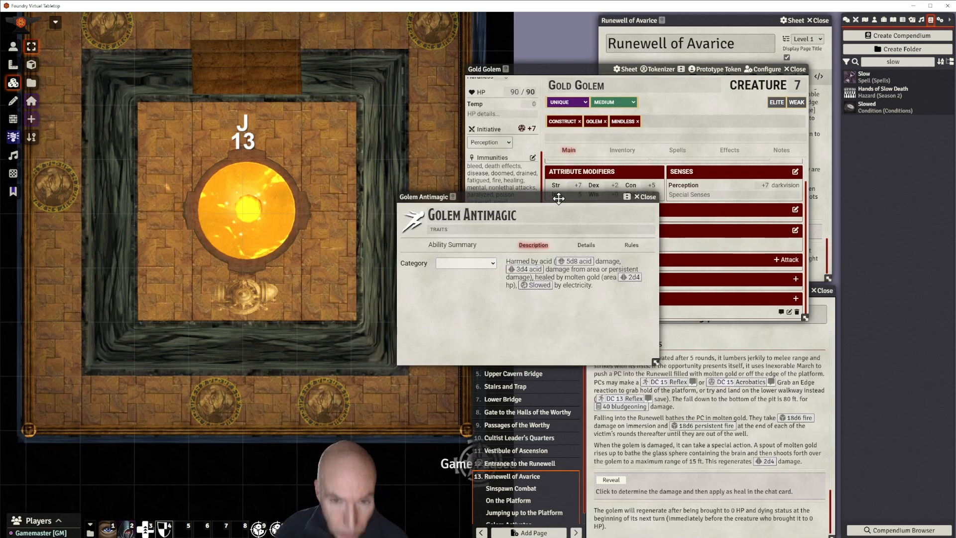
pyautogui.moveTo(559, 198); pyautogui.dragTo(568, 200)
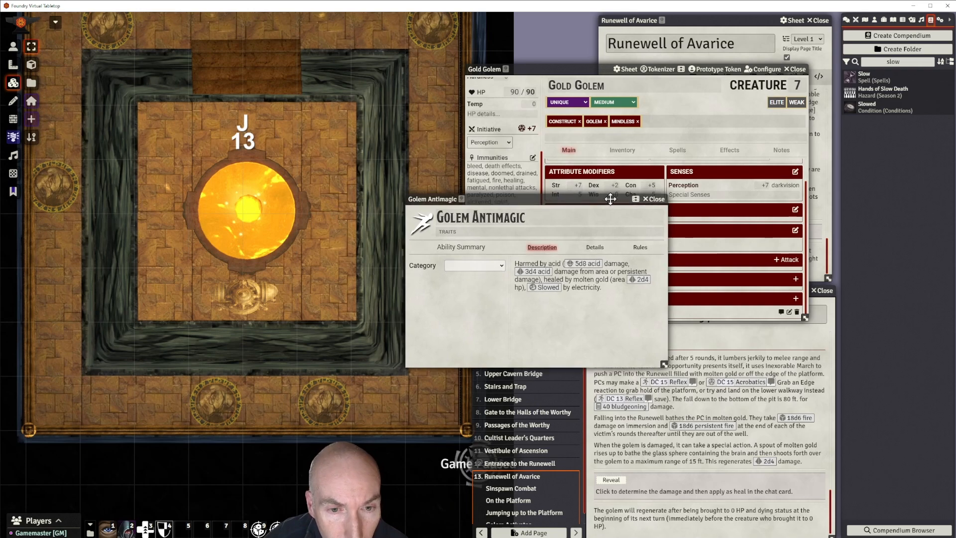
pyautogui.click(654, 199)
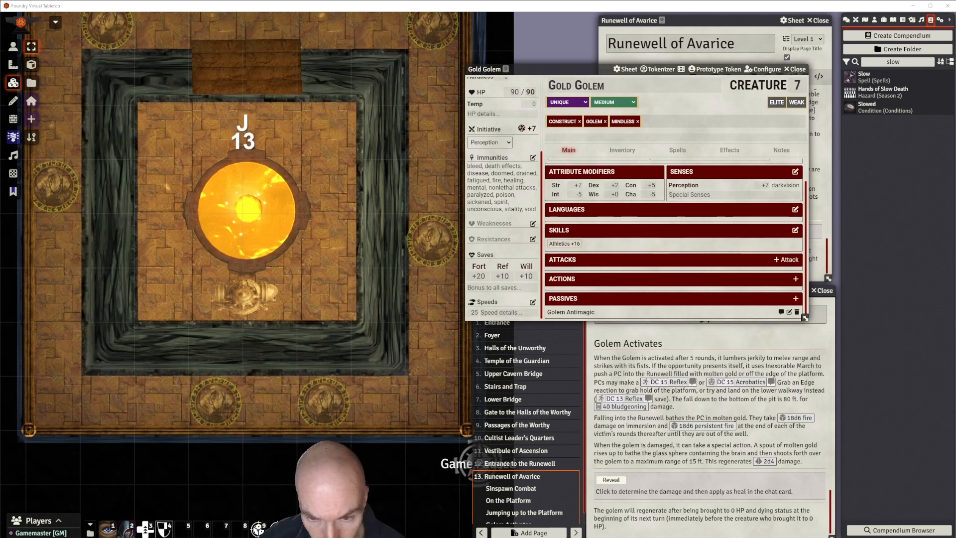
# Add a second passive to the Gold Golem and name it "Vulnerable to Dispelling".
pyautogui.click(796, 299)
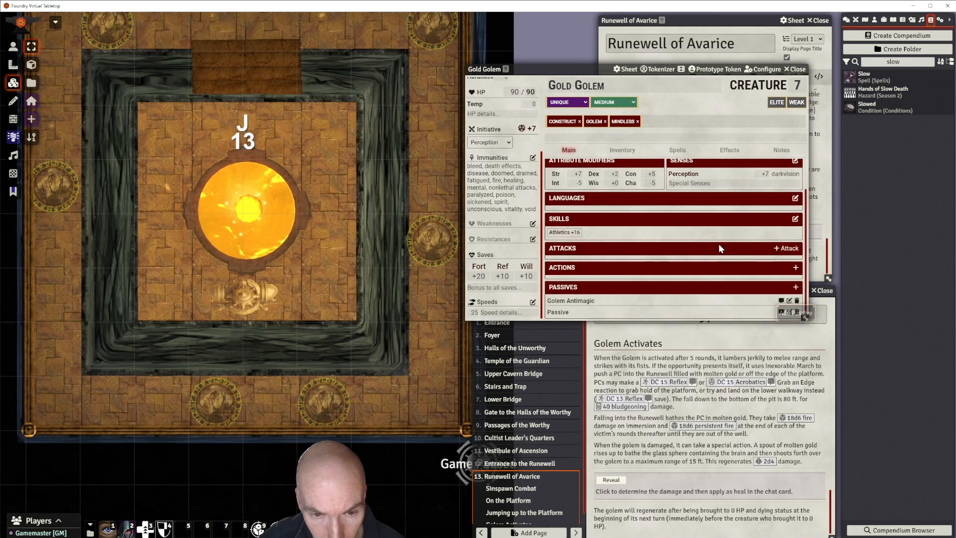
pyautogui.click(789, 312)
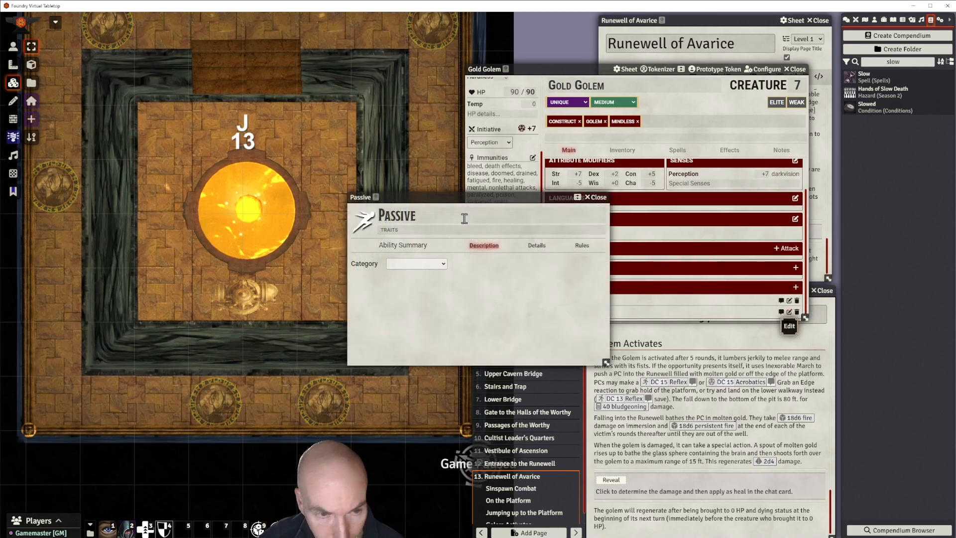
pyautogui.click(429, 217)
pyautogui.press('BackSpace')
pyautogui.press('BackSpace')
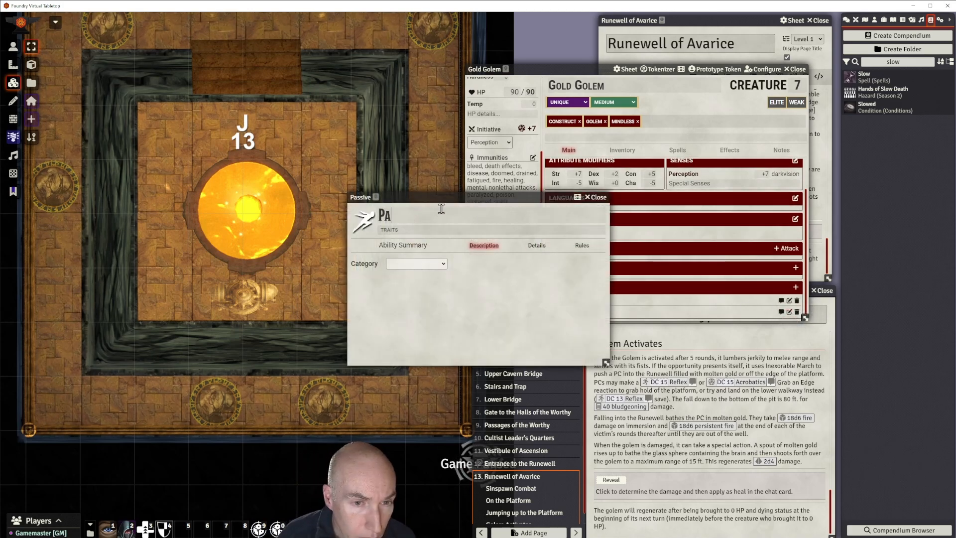
pyautogui.press('BackSpace')
pyautogui.write('Vul;')
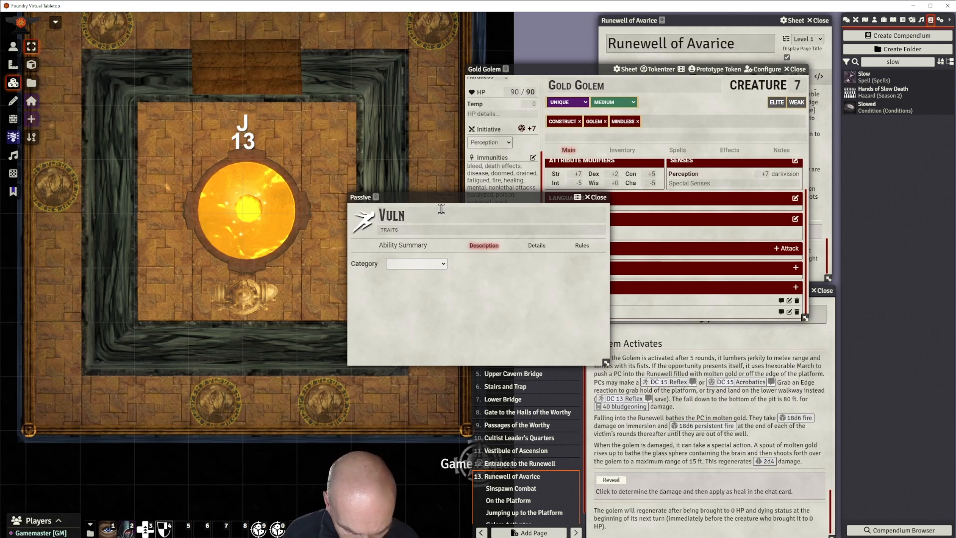
pyautogui.write('erable to Dispe')
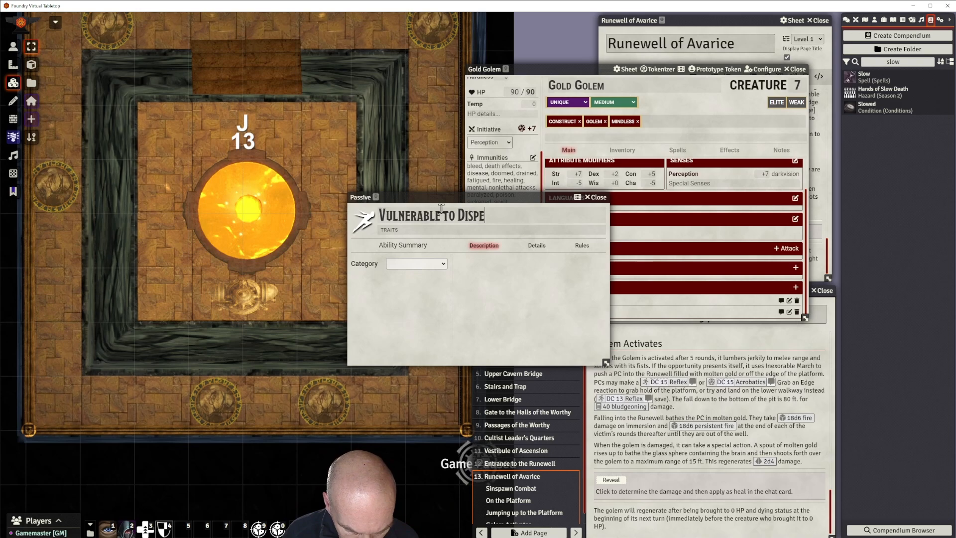
pyautogui.write('lling')
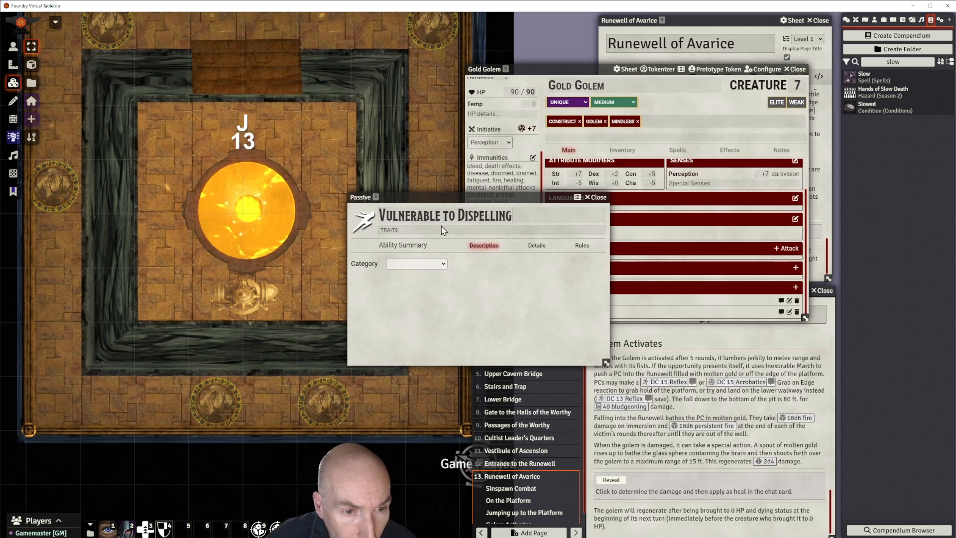
pyautogui.press('Return')
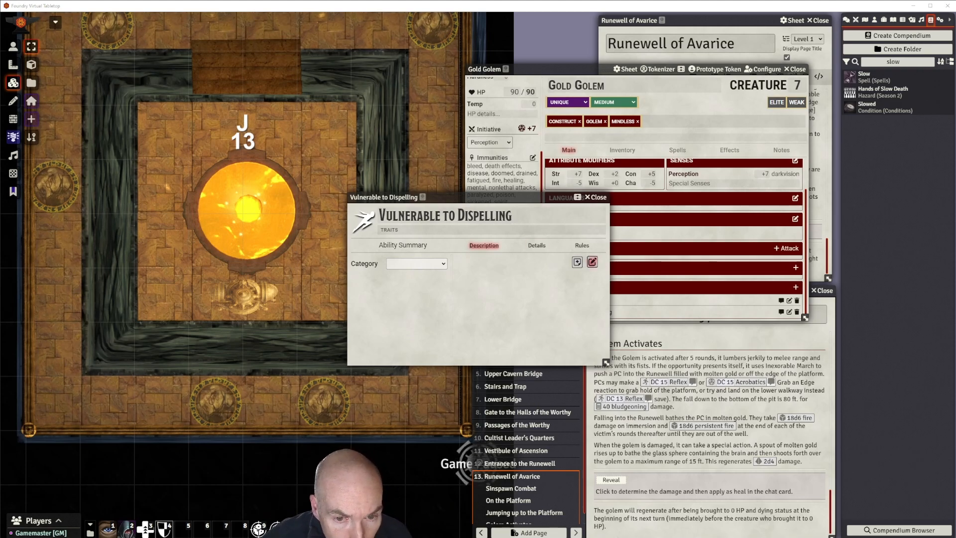
# Write the passive's description: disjunction and dispel magic can target the golem, lowering its physical resistance to 0 and making it slowed 1 for 1d4 rounds.
pyautogui.click(597, 267)
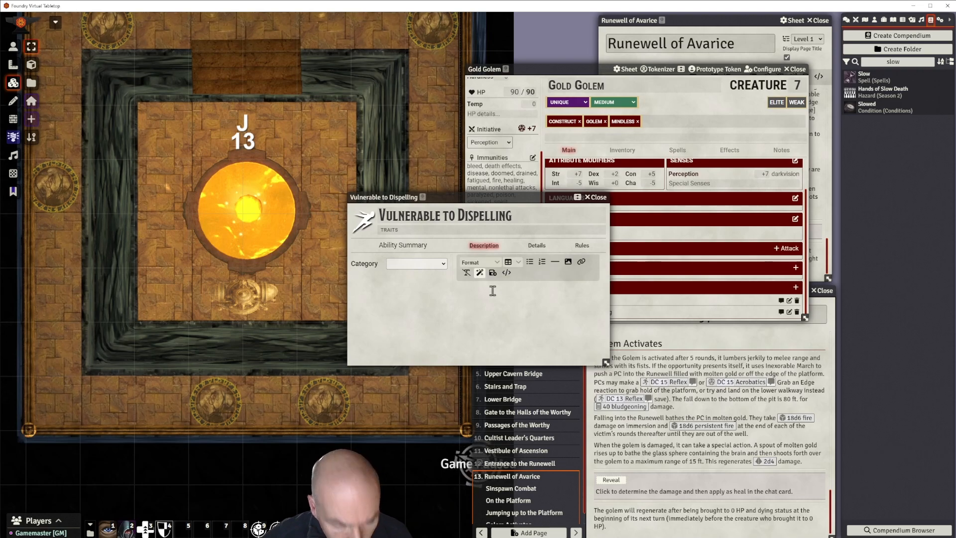
pyautogui.write('The golem can be targeted by disjunction and dispel magic. If targeted by any such spell, the golem has its resistance to physical damage lowered to 0 and is slowed 1 for 1d4 rounds.')
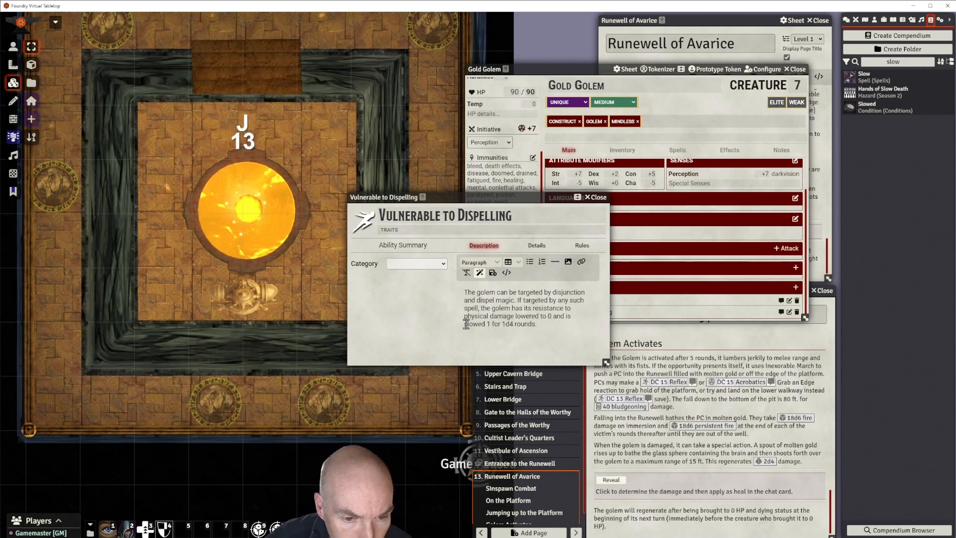
# Replace the plain words "slowed 1" with a Slowed condition link labelled "Slowed 1", save the description and close the passive.
pyautogui.moveTo(869, 107); pyautogui.dragTo(466, 325)
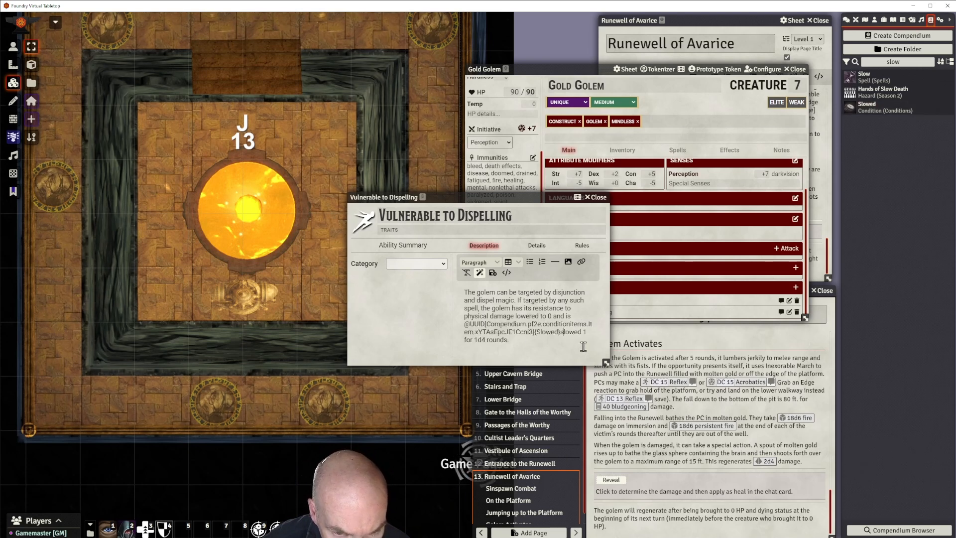
pyautogui.press('Delete')
pyautogui.press('Delete')
pyautogui.press('Delete')
pyautogui.press('Delete')
pyautogui.press('Delete')
pyautogui.press('Delete')
pyautogui.press('Delete')
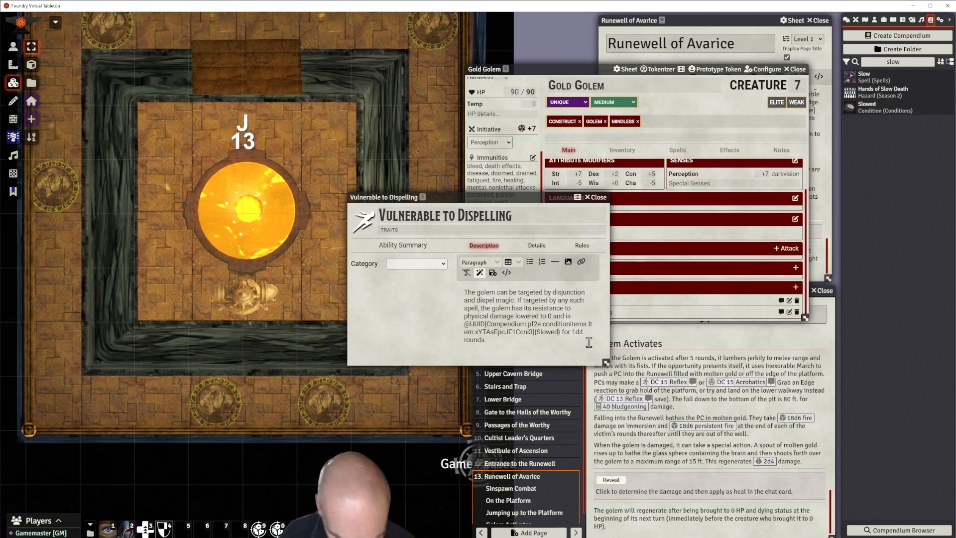
pyautogui.write('1')
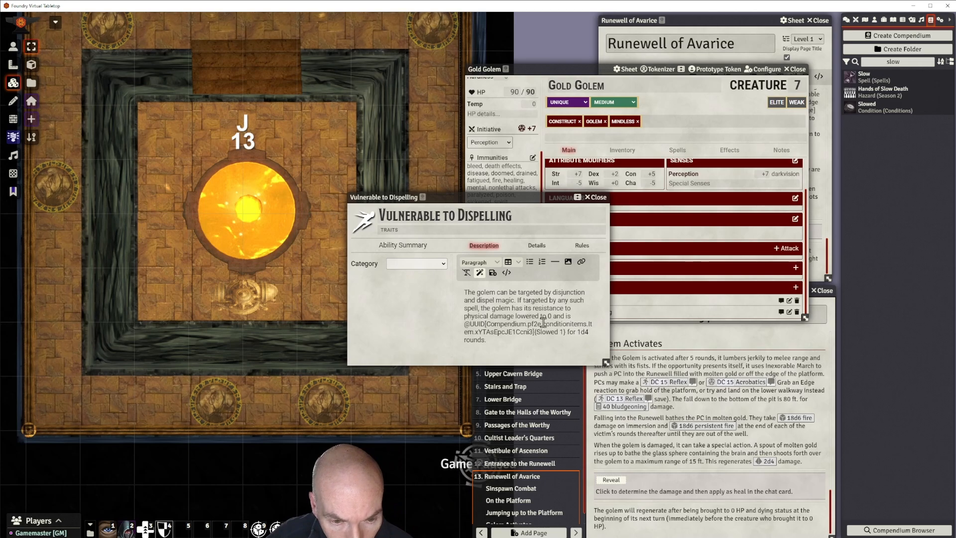
pyautogui.click(493, 272)
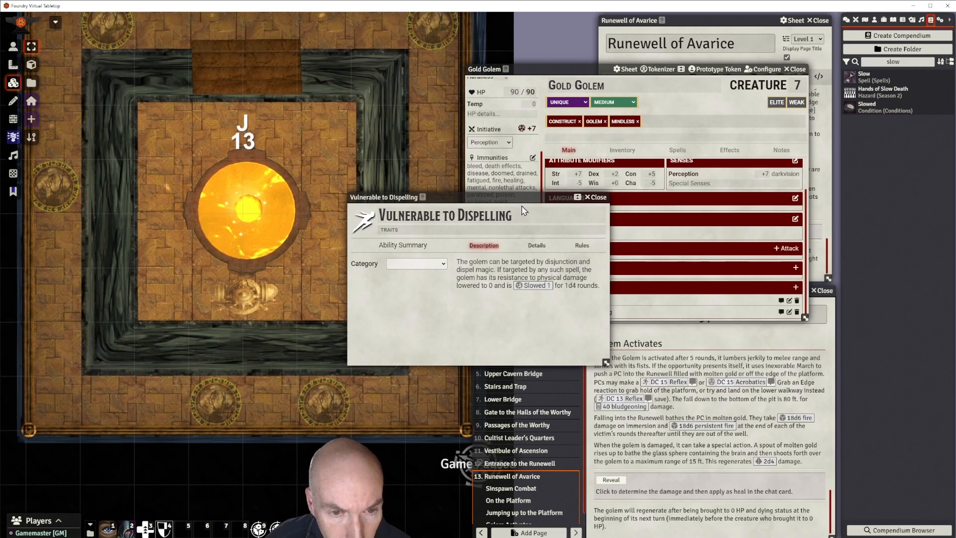
pyautogui.moveTo(518, 197); pyautogui.dragTo(508, 217)
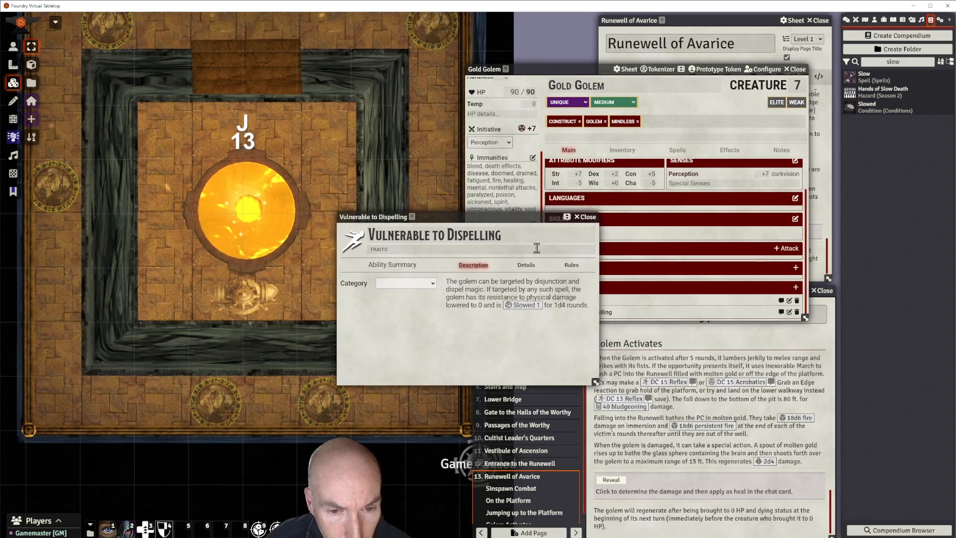
pyautogui.click(584, 217)
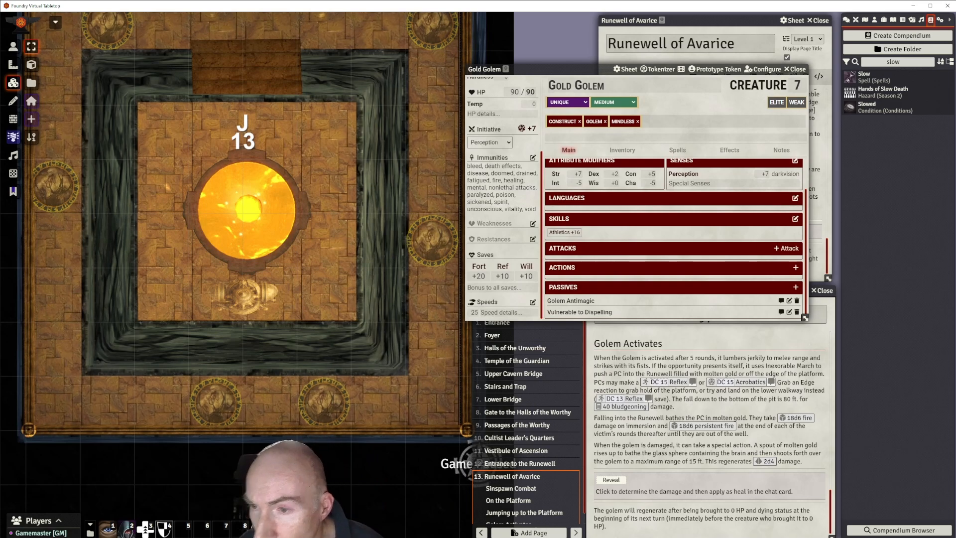
# Set the Gold Golem's land speed to 10.
pyautogui.click(489, 312)
pyautogui.write('10')
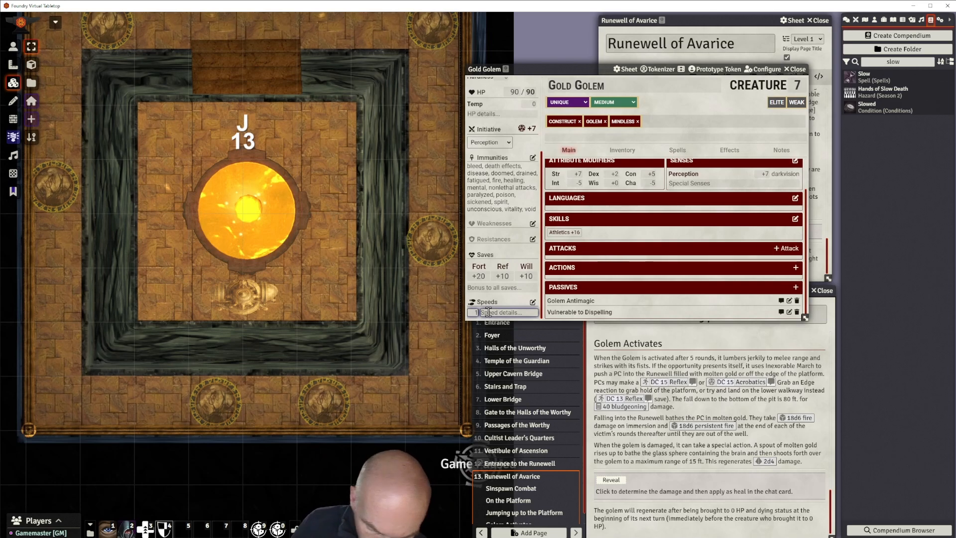
pyautogui.press('Return')
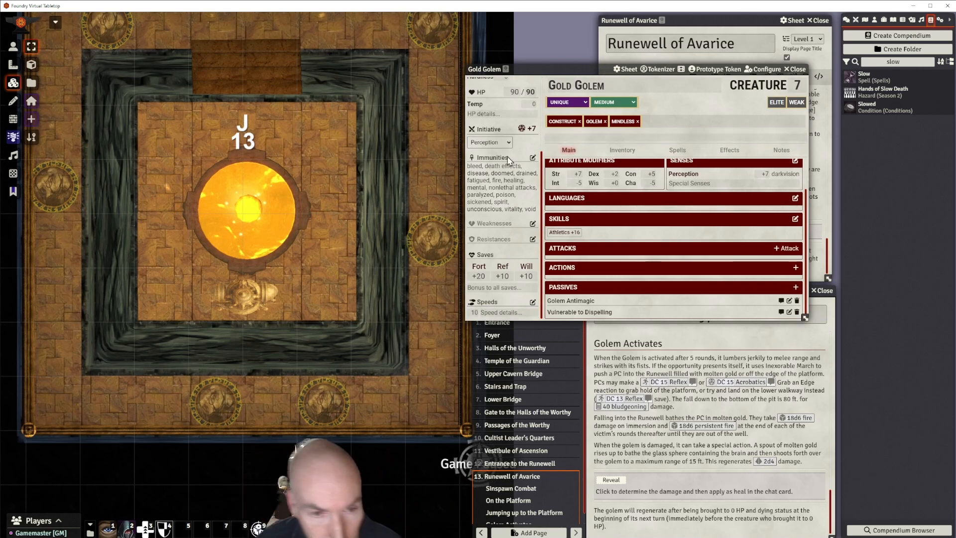
# Give the Gold Golem physical resistance 5 with an exception for adamantine, and close the resistance editor.
pyautogui.click(533, 239)
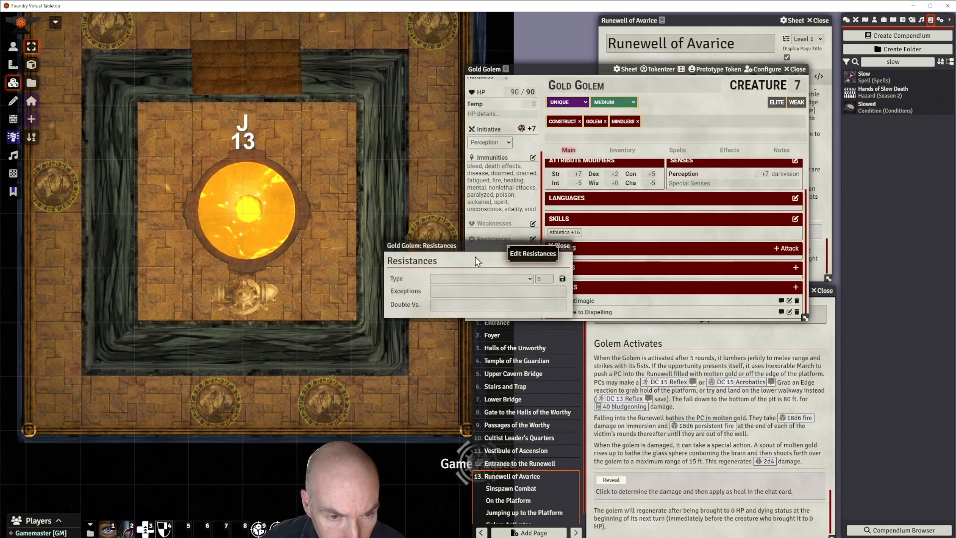
pyautogui.click(523, 279)
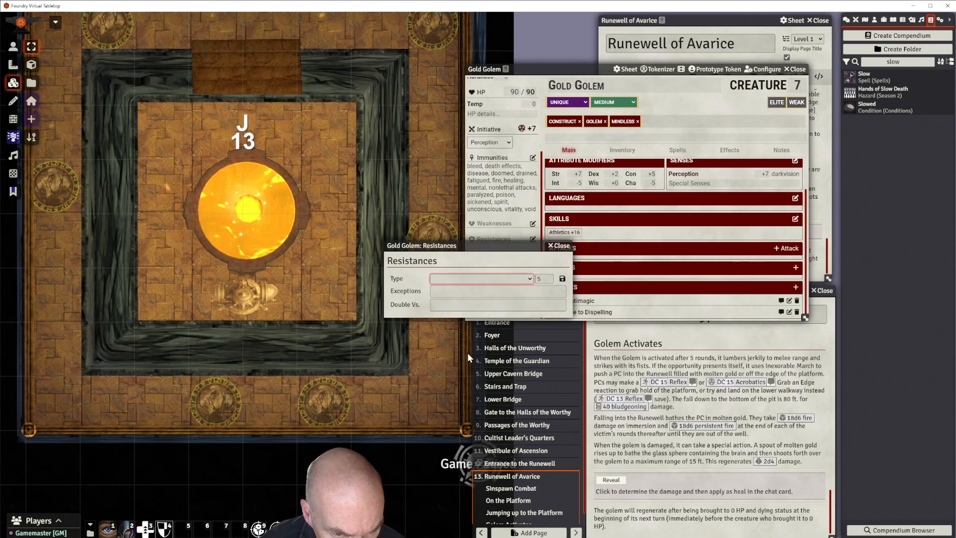
pyautogui.click(475, 333)
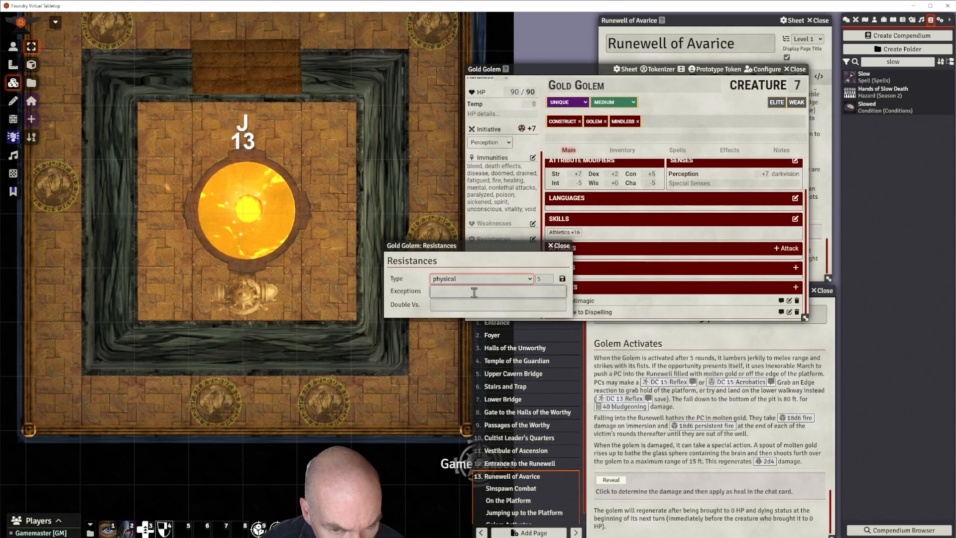
pyautogui.click(475, 292)
pyautogui.click(476, 326)
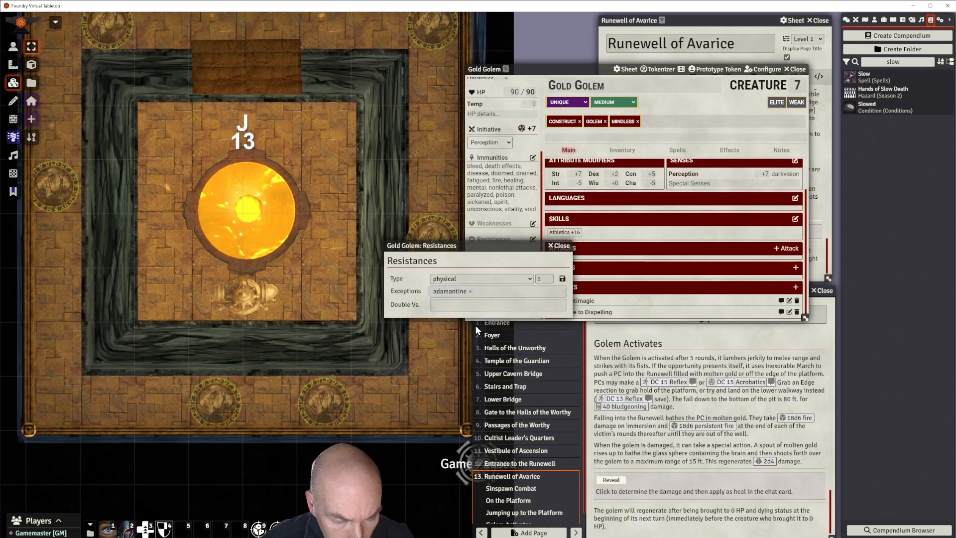
pyautogui.click(562, 280)
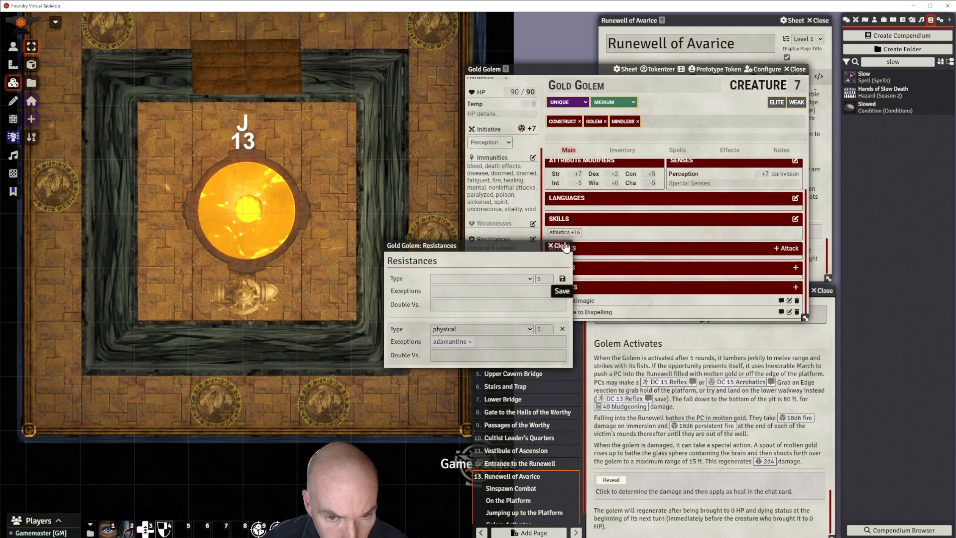
pyautogui.click(560, 245)
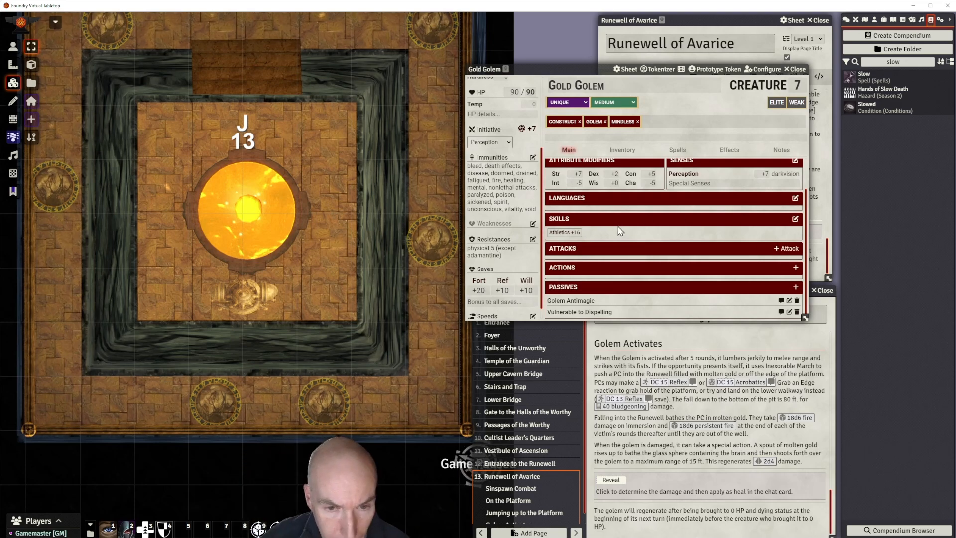
# Add a new melee attack to the Gold Golem, name it Fist and close its editor.
pyautogui.click(788, 249)
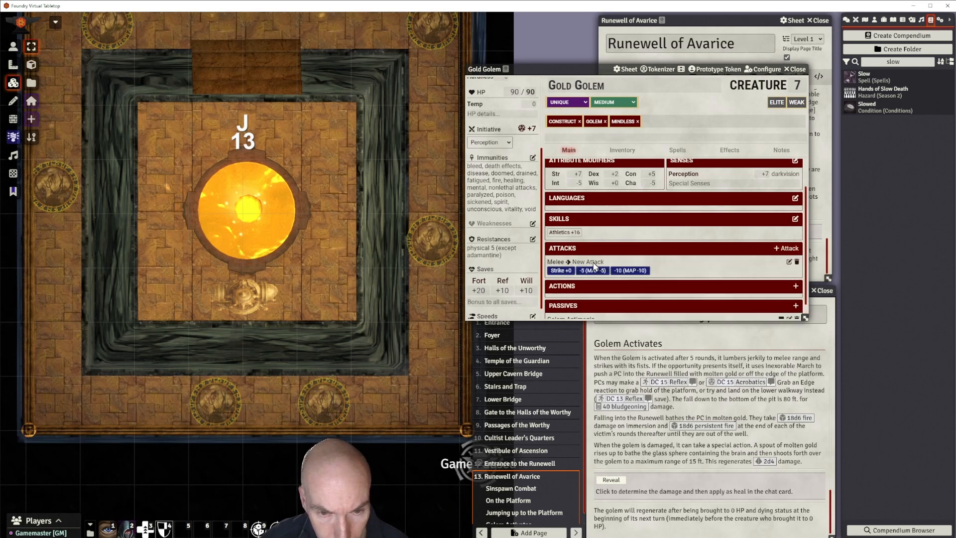
pyautogui.click(789, 261)
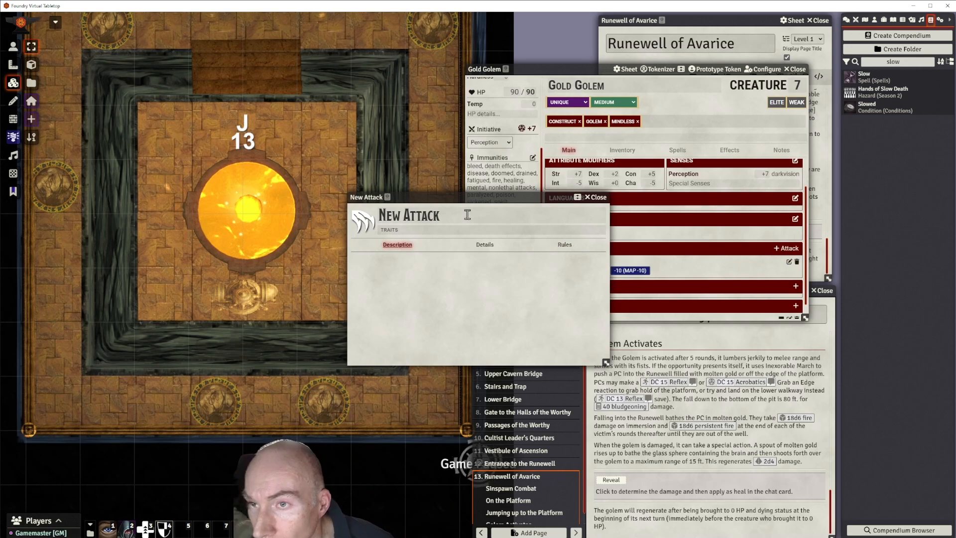
pyautogui.press('BackSpace')
pyautogui.press('BackSpace')
pyautogui.press('BackSpace')
pyautogui.press('BackSpace')
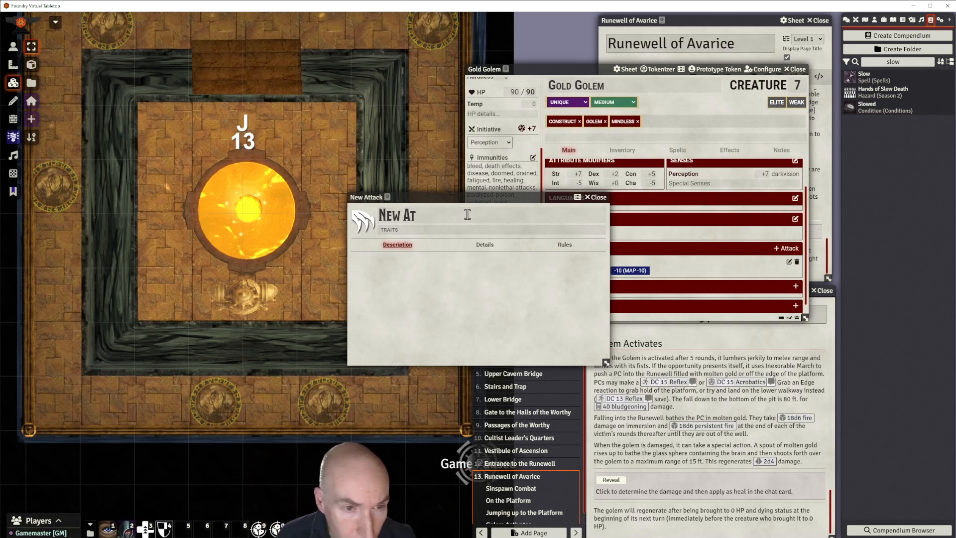
pyautogui.press('BackSpace')
pyautogui.press('BackSpace')
pyautogui.press('BackSpace')
pyautogui.press('BackSpace')
pyautogui.write('F')
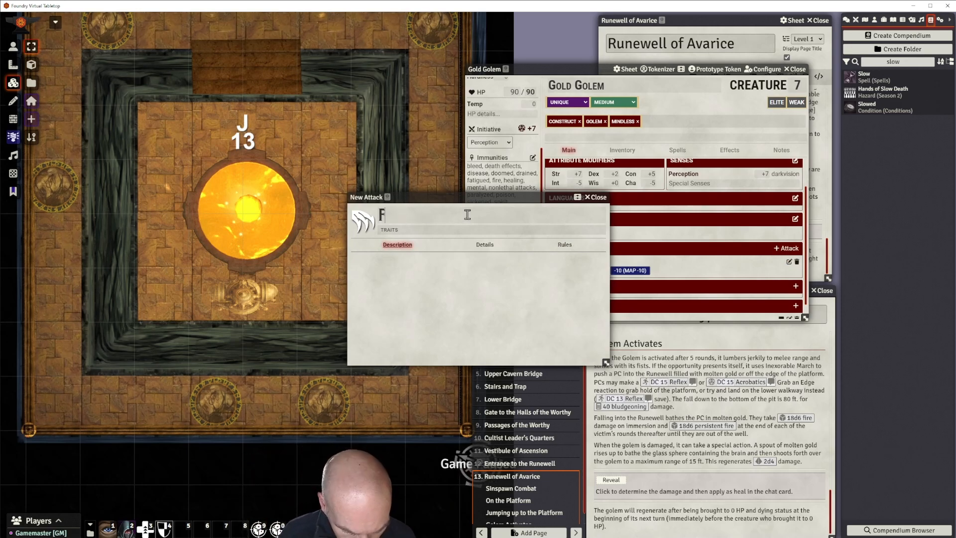
pyautogui.write('ist')
pyautogui.click(460, 227)
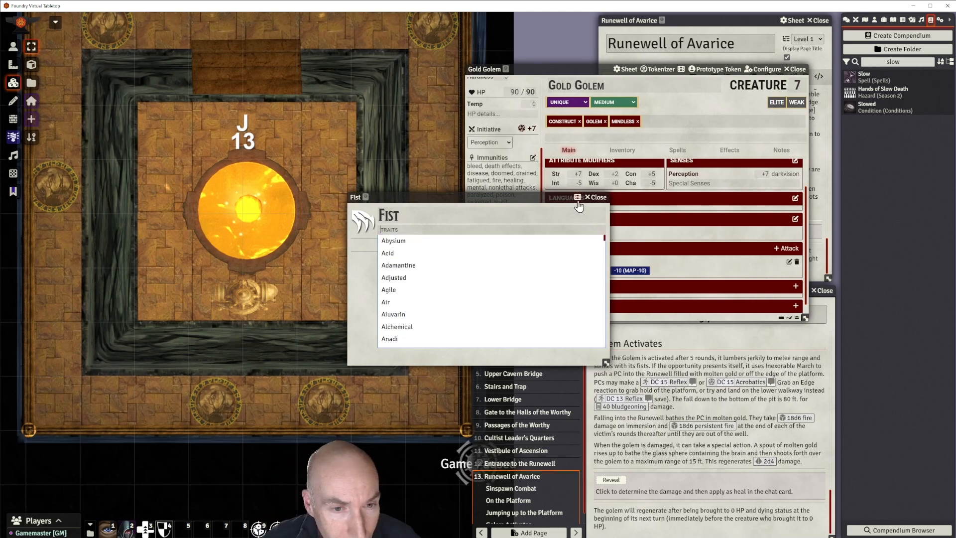
pyautogui.click(597, 198)
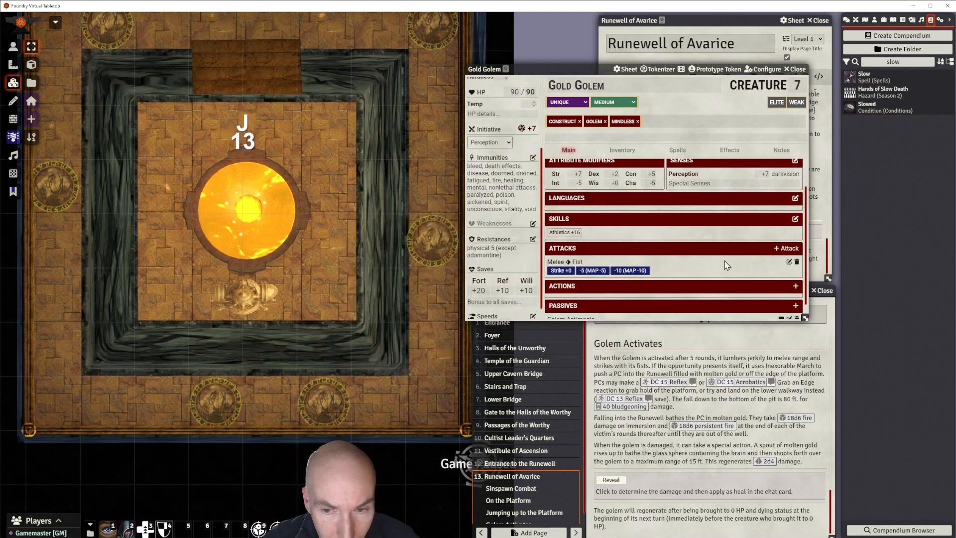
# Give the Fist attack a +16 attack modifier and 2d8+8 bludgeoning damage, and close its editor.
pyautogui.click(789, 262)
pyautogui.click(485, 244)
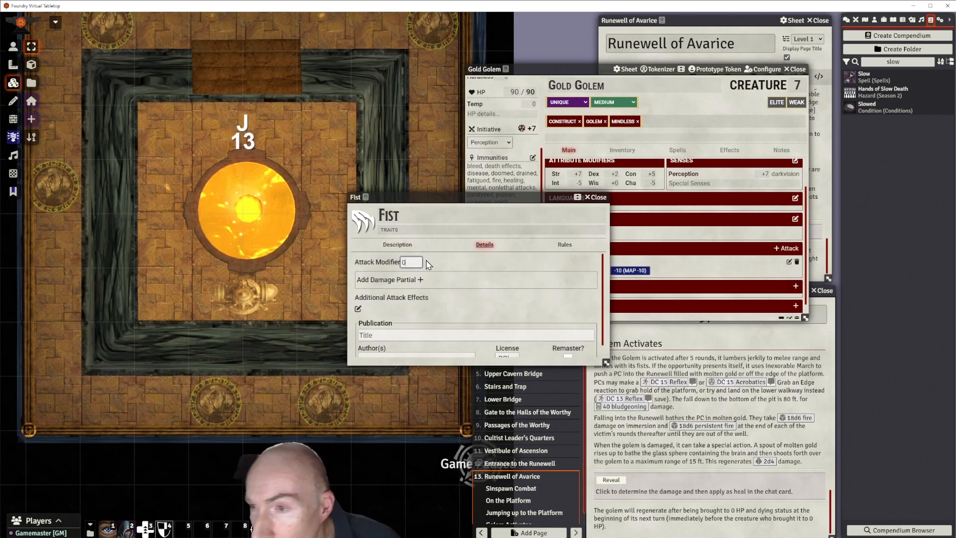
pyautogui.press('BackSpace')
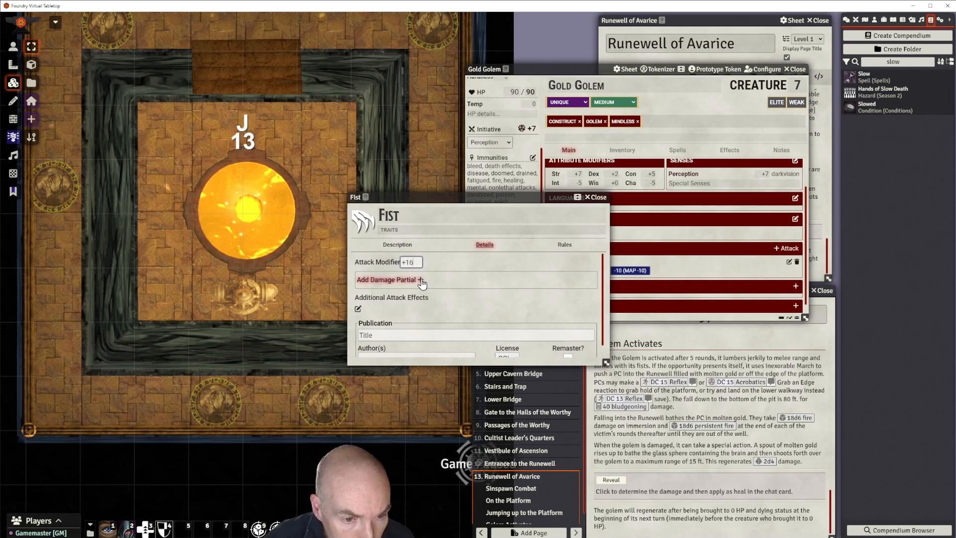
pyautogui.click(421, 281)
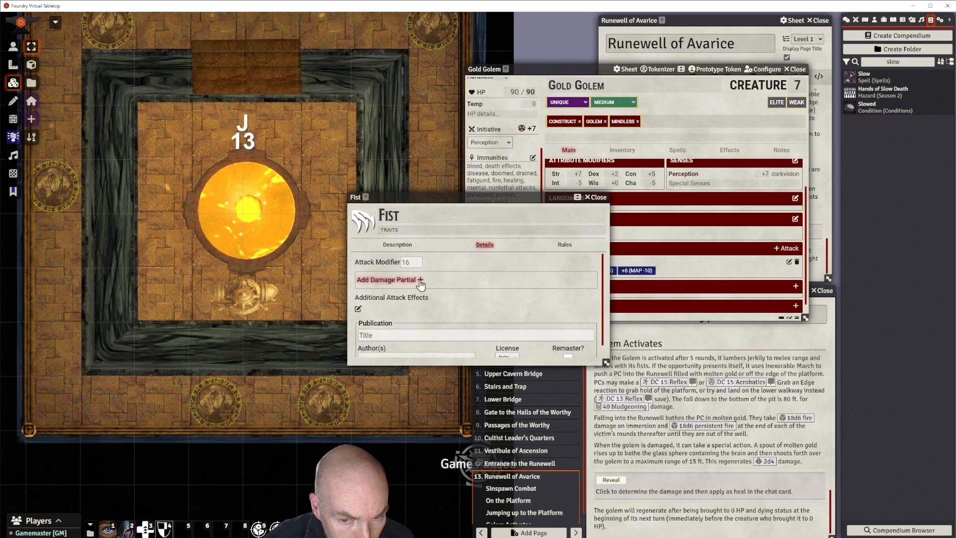
pyautogui.click(421, 281)
pyautogui.click(388, 293)
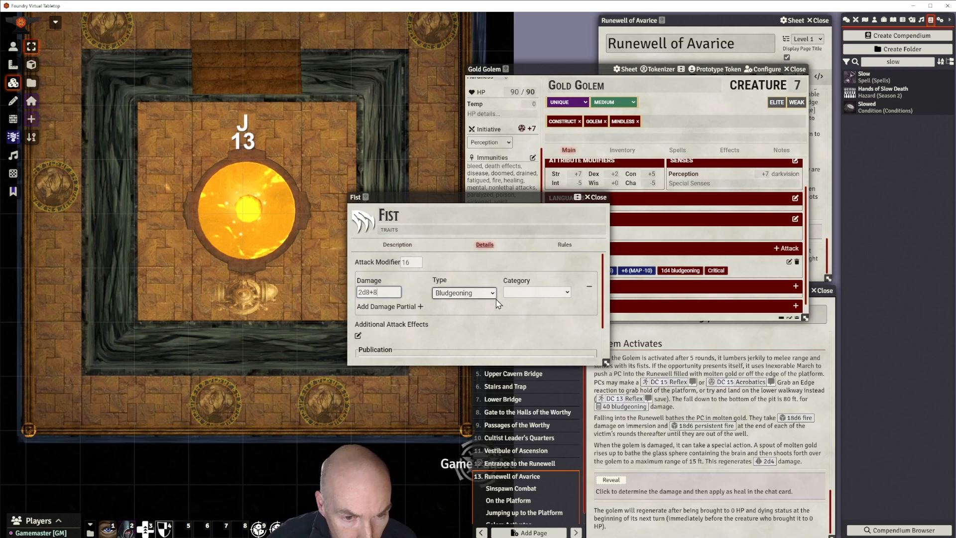
pyautogui.press('Return')
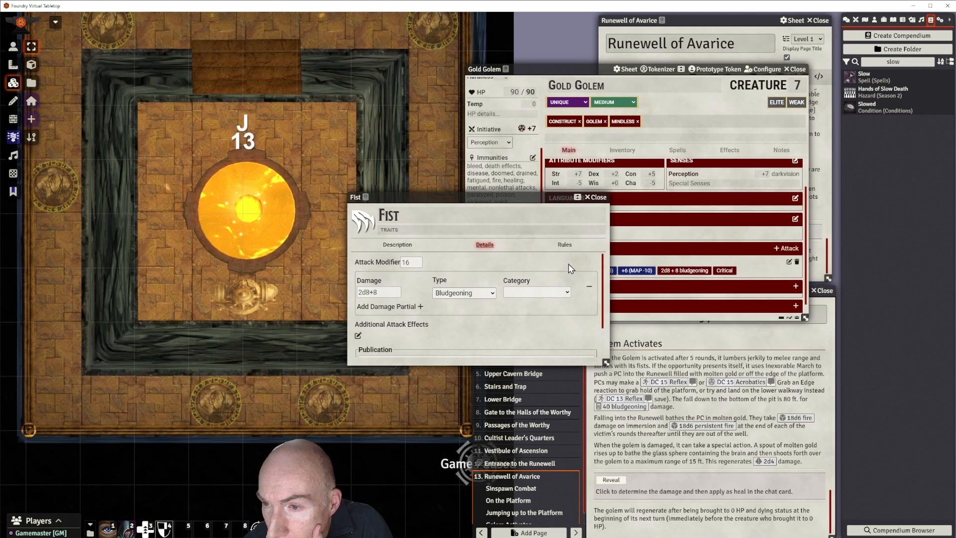
pyautogui.click(601, 202)
pyautogui.scroll(-1, 648, 261)
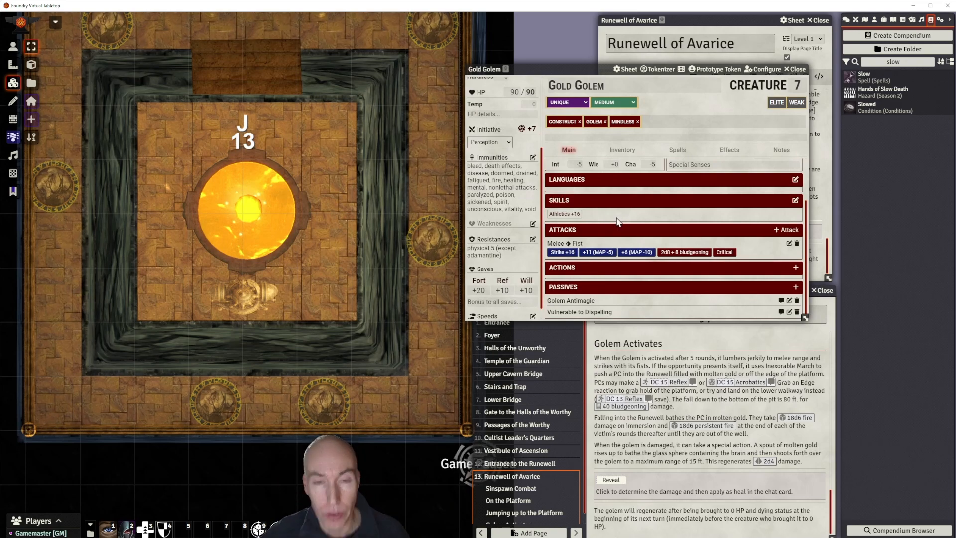
# Move the Gold Golem sheet clear of the journal, add a new action to it and clear the action's default name.
pyautogui.moveTo(600, 70); pyautogui.dragTo(551, 22)
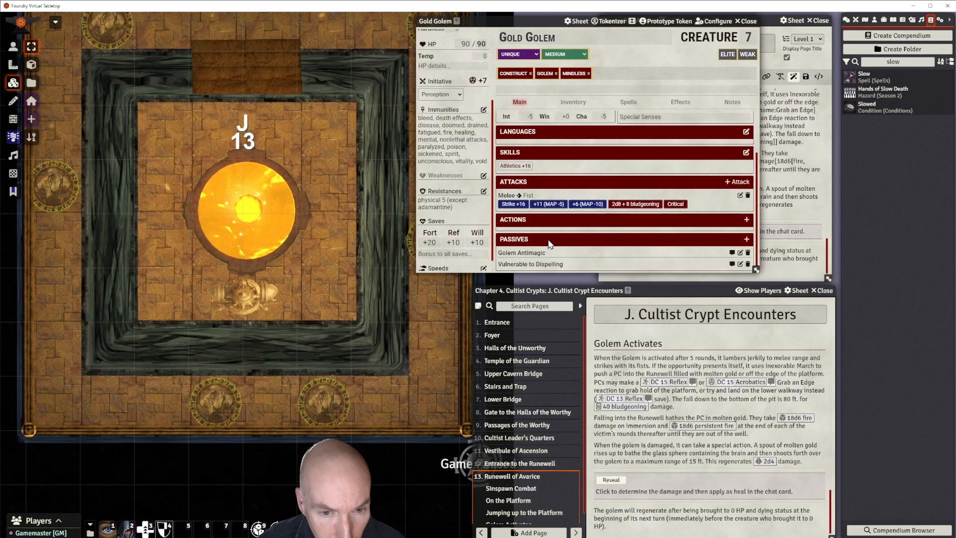
pyautogui.click(746, 220)
pyautogui.click(741, 233)
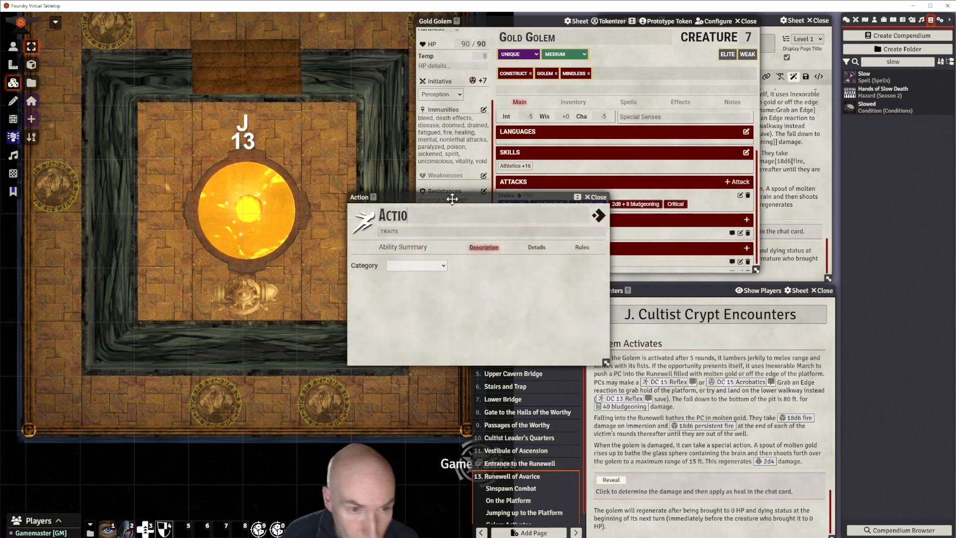
pyautogui.press('BackSpace')
pyautogui.press('BackSpace')
pyautogui.press('BackSpace')
pyautogui.press('BackSpace')
pyautogui.press('BackSpace')
pyautogui.write('Ine')
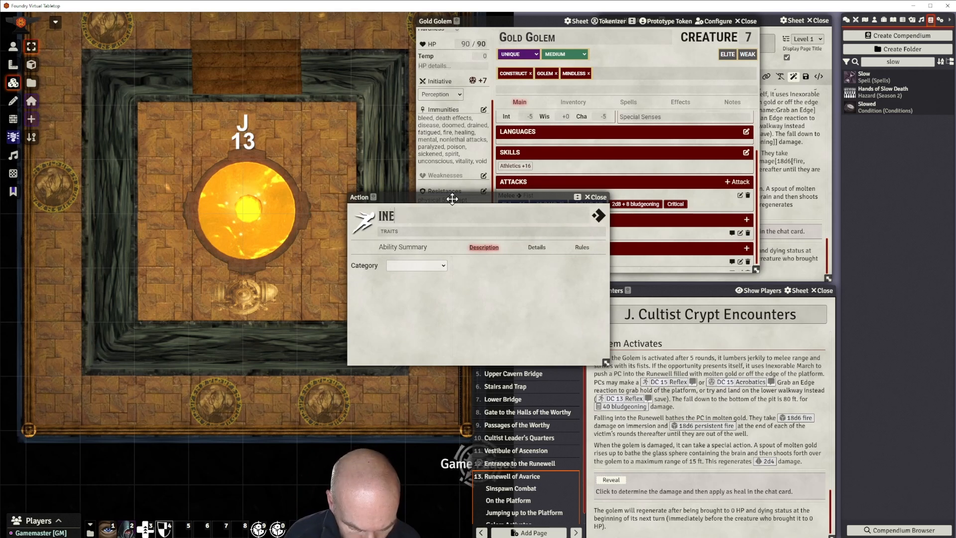
pyautogui.write('xorable March')
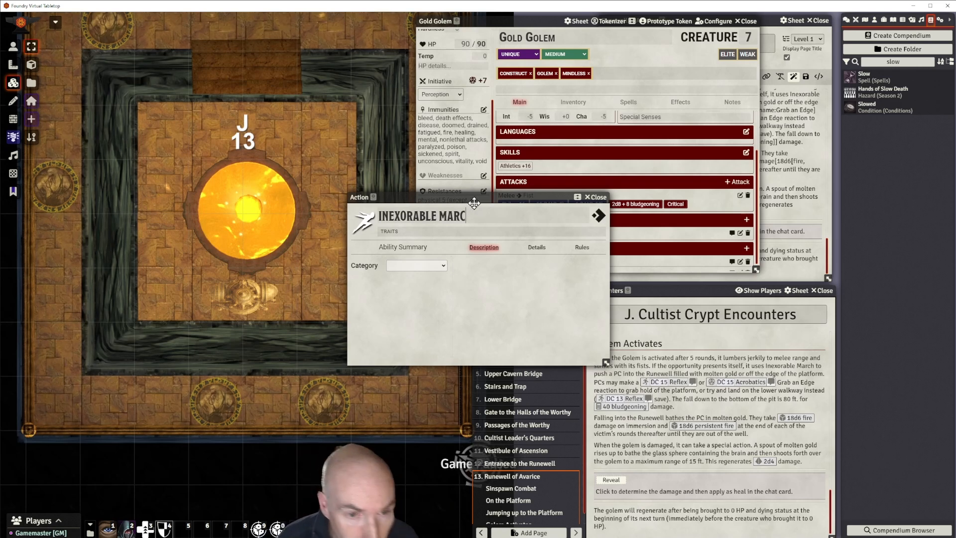
pyautogui.press('BackSpace')
pyautogui.press('BackSpace')
pyautogui.press('BackSpace')
pyautogui.press('BackSpace')
pyautogui.press('BackSpace')
pyautogui.press('BackSpace')
pyautogui.press('BackSpace')
pyautogui.press('BackSpace')
pyautogui.press('BackSpace')
pyautogui.press('BackSpace')
pyautogui.press('BackSpace')
pyautogui.press('BackSpace')
pyautogui.press('BackSpace')
pyautogui.press('BackSpace')
pyautogui.press('BackSpace')
# Name the new action Inexorable March.
pyautogui.write('Ine')
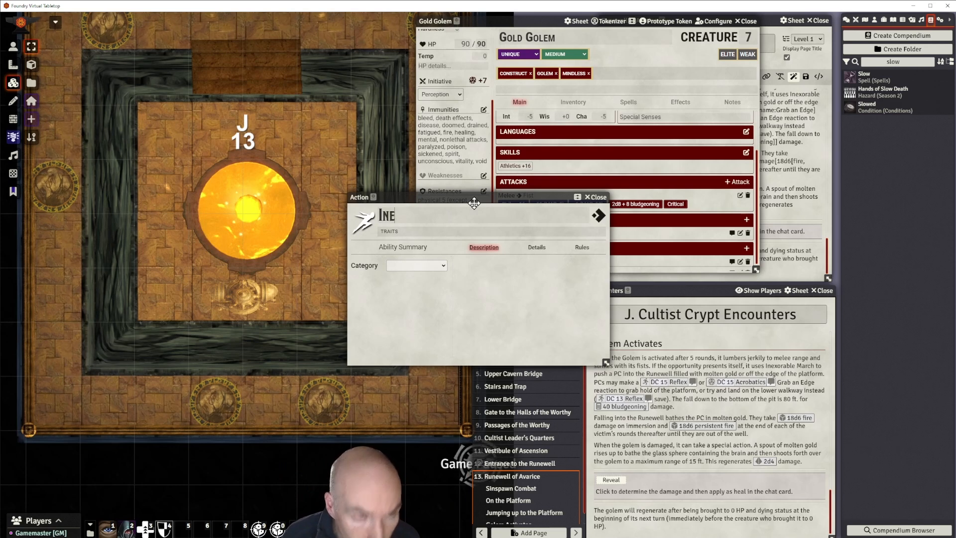
pyautogui.write('xorable')
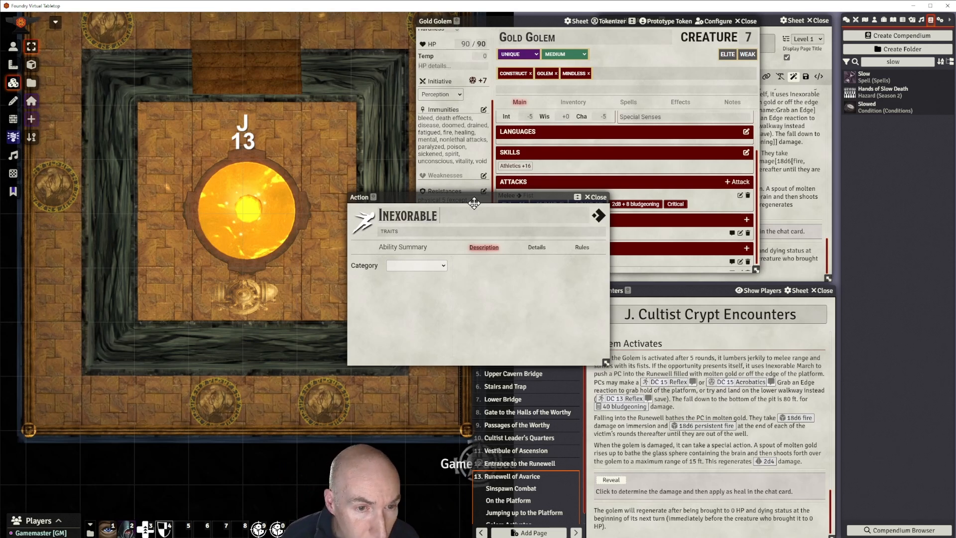
pyautogui.write(' March')
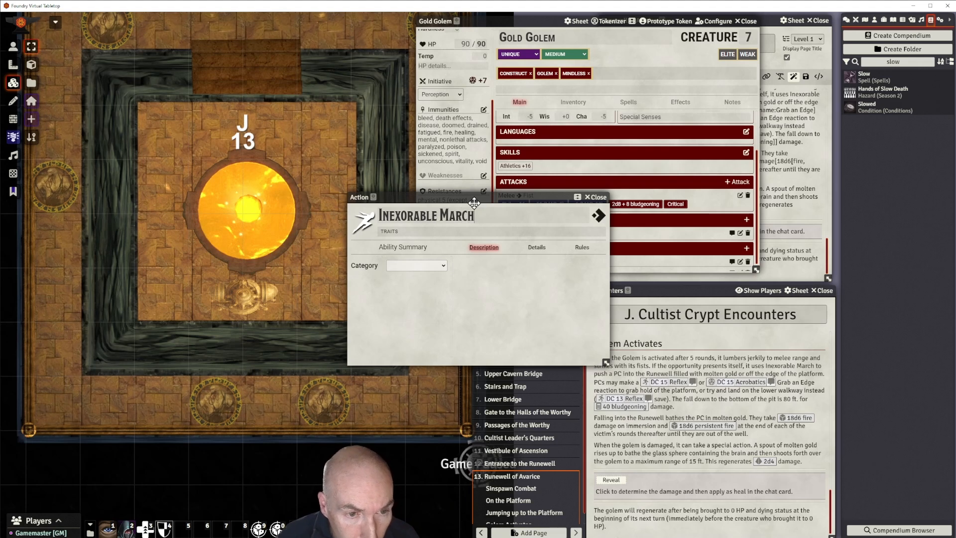
pyautogui.click(499, 302)
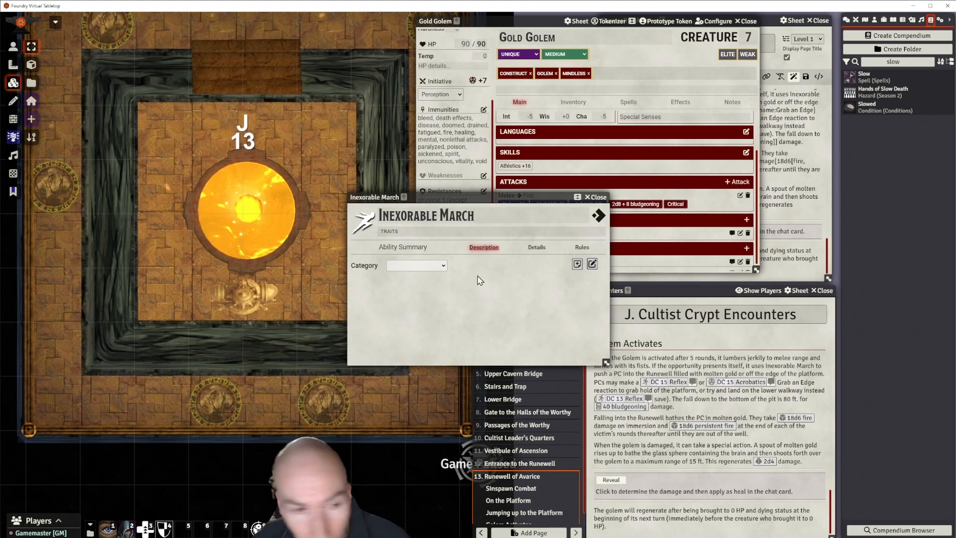
# Set the Inexorable March action's category to Offensive.
pyautogui.click(537, 248)
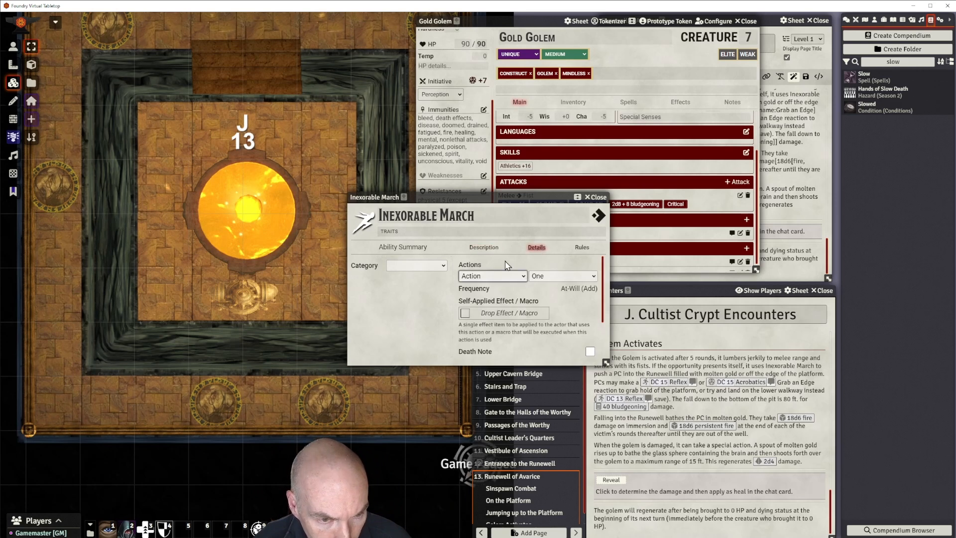
pyautogui.click(422, 264)
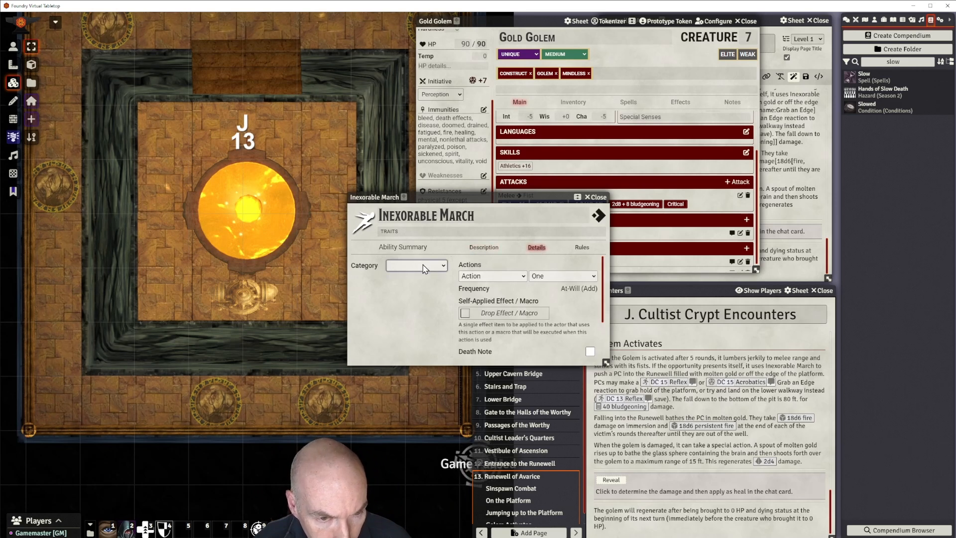
pyautogui.click(422, 295)
# Paste the copied rules text about the golem Striding and pushing creatures back into the Inexorable March description.
pyautogui.click(483, 249)
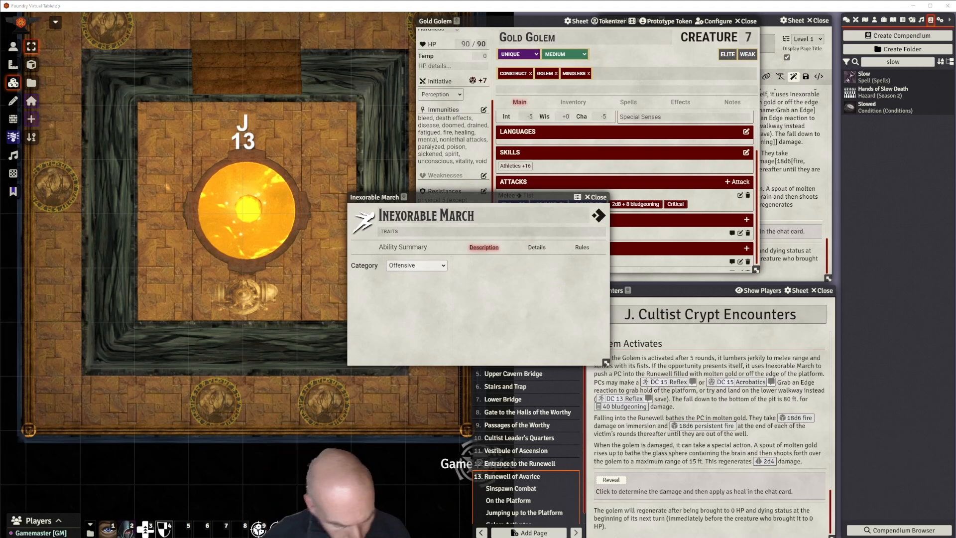
pyautogui.click(592, 265)
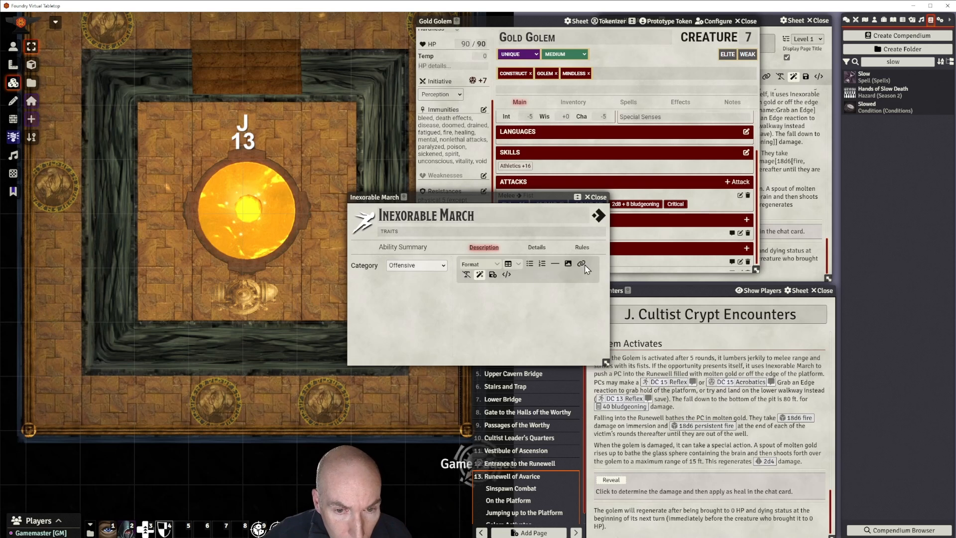
pyautogui.click(469, 293)
pyautogui.hotkey('ctrl', 'v')
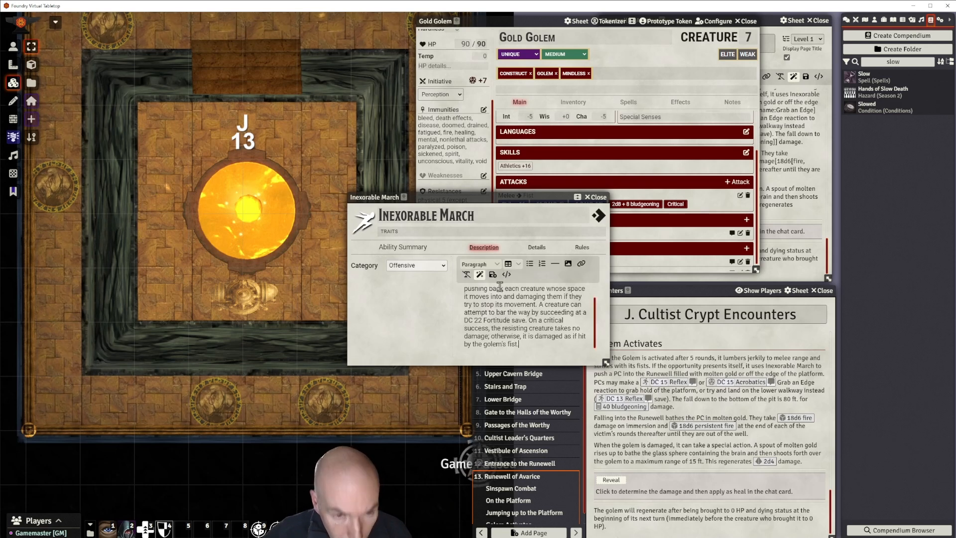
pyautogui.scroll(2, 513, 294)
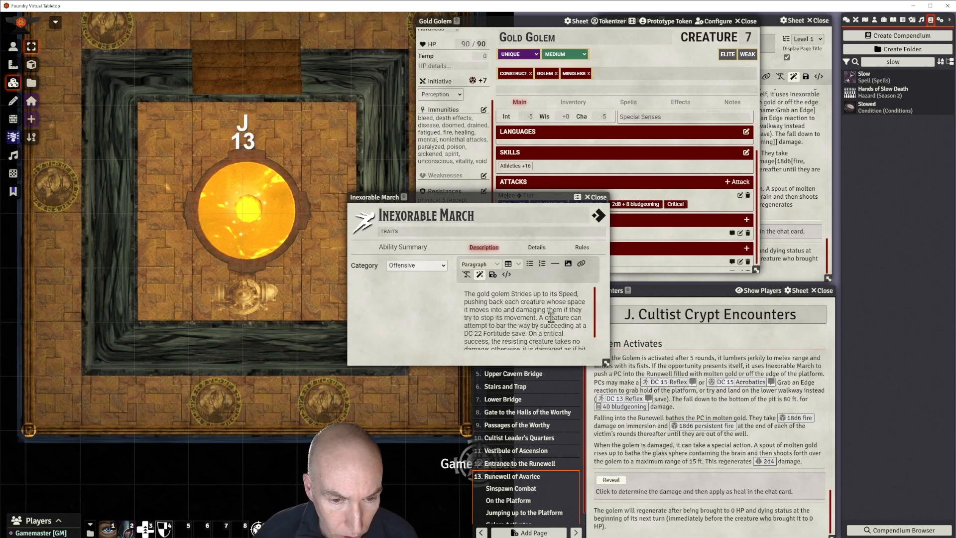
pyautogui.scroll(-1, 550, 306)
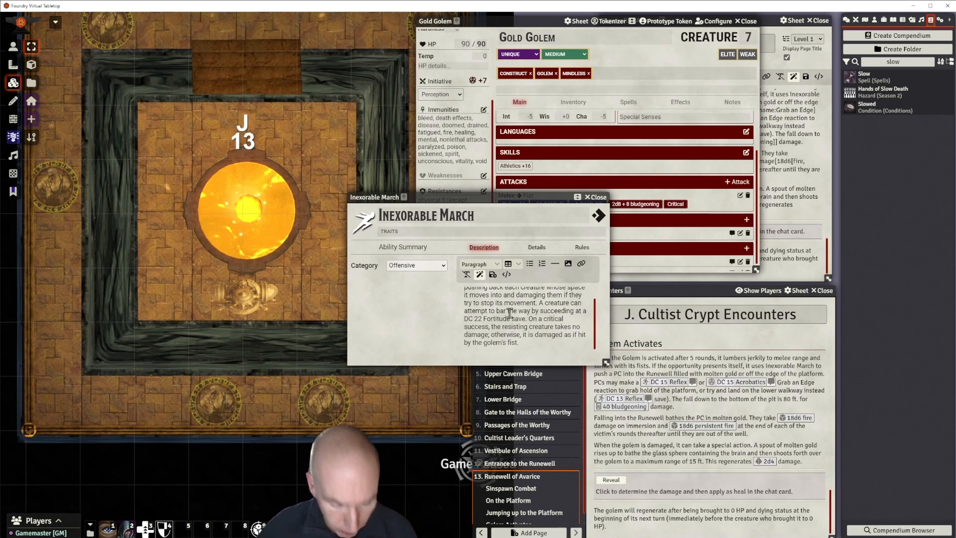
pyautogui.write('@Check')
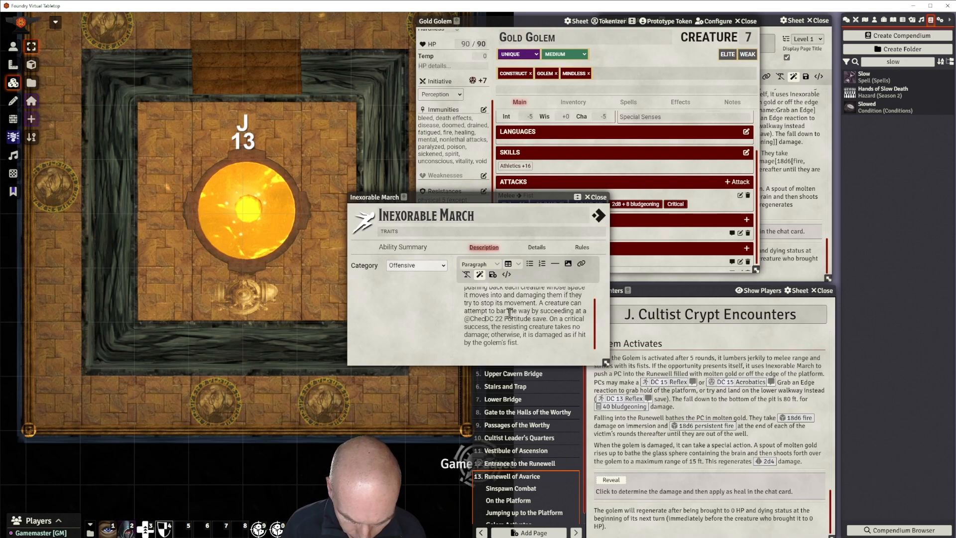
pyautogui.write('[fortit')
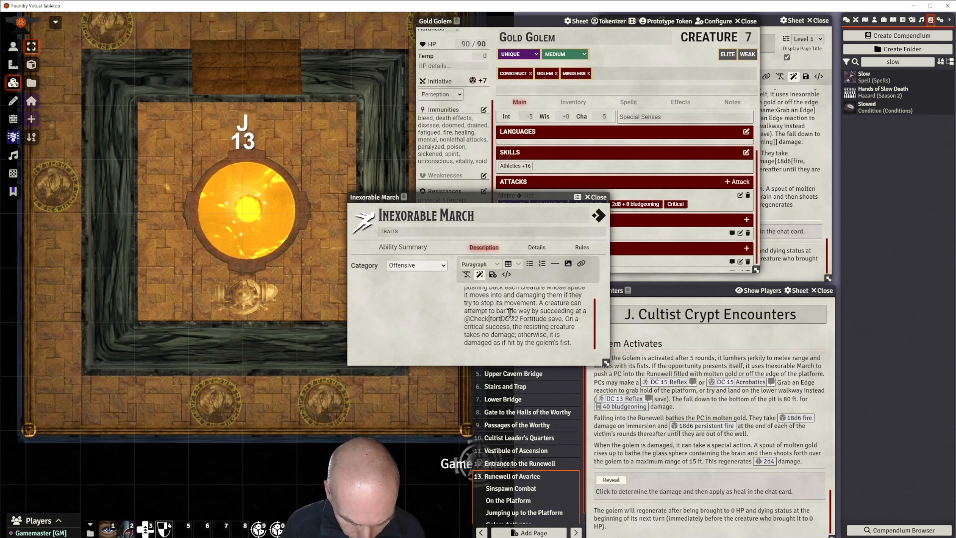
pyautogui.write('ude')
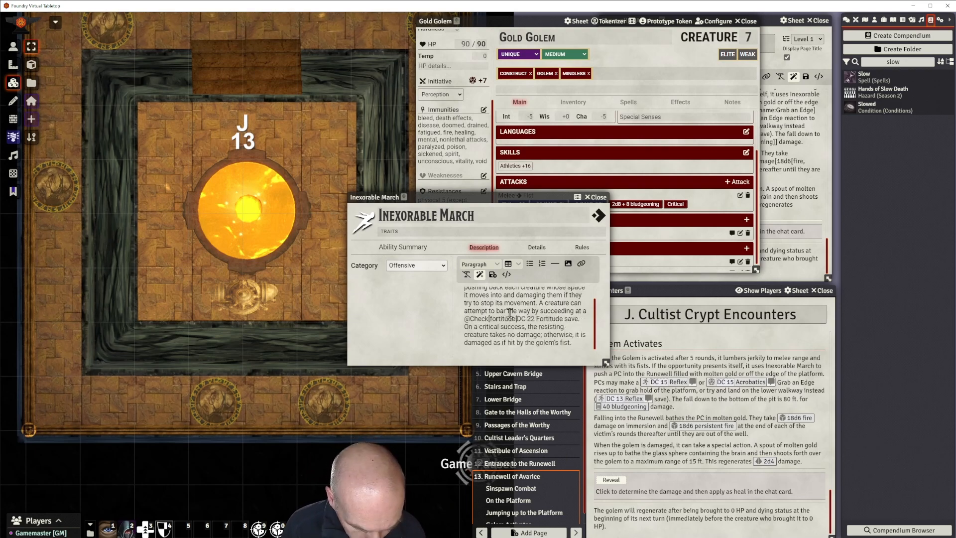
pyautogui.write('|dc:22')
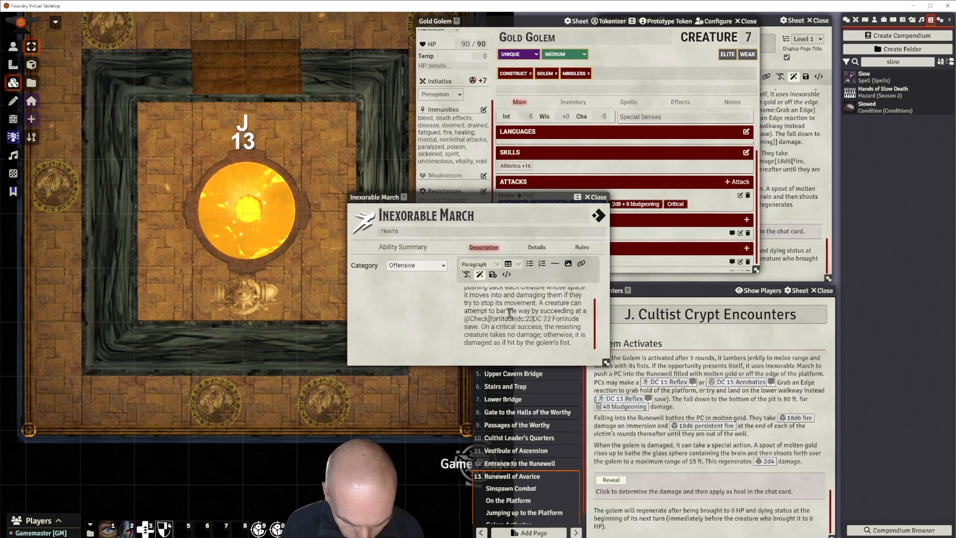
pyautogui.write(']')
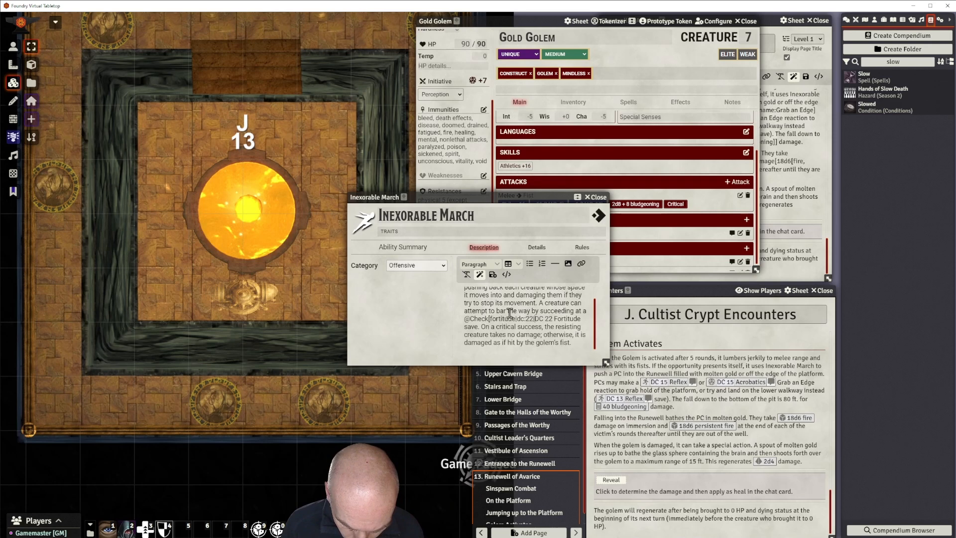
pyautogui.write('|name')
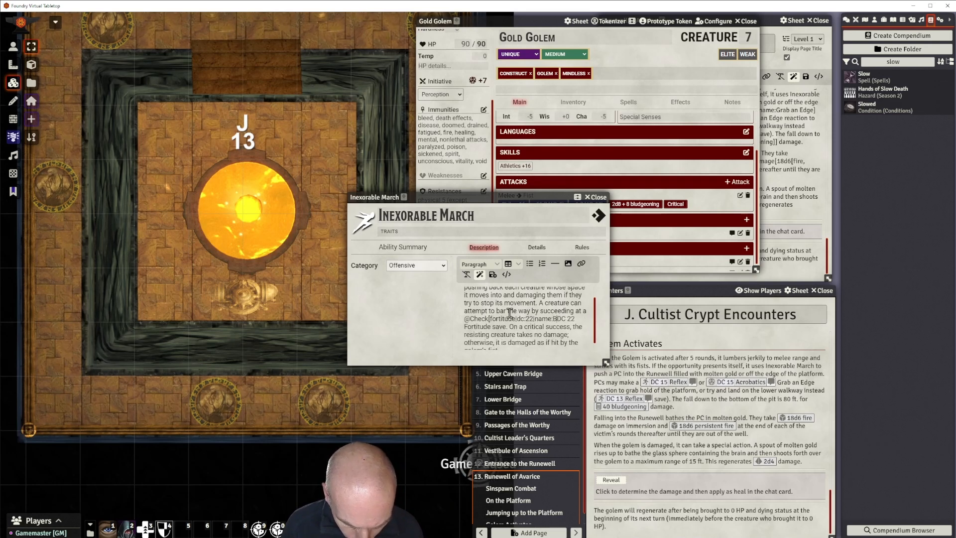
pyautogui.write(':Bar the ')
pyautogui.write('Way')
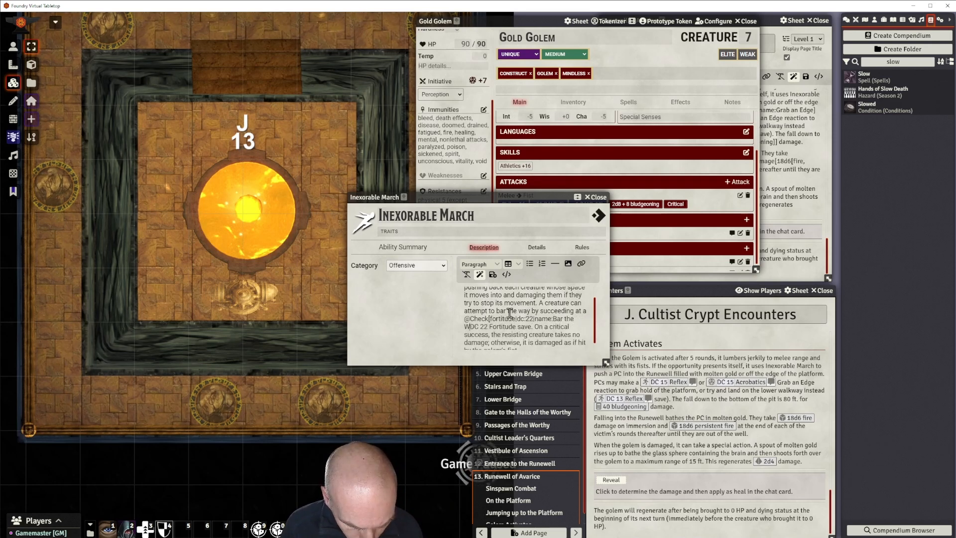
pyautogui.write(']')
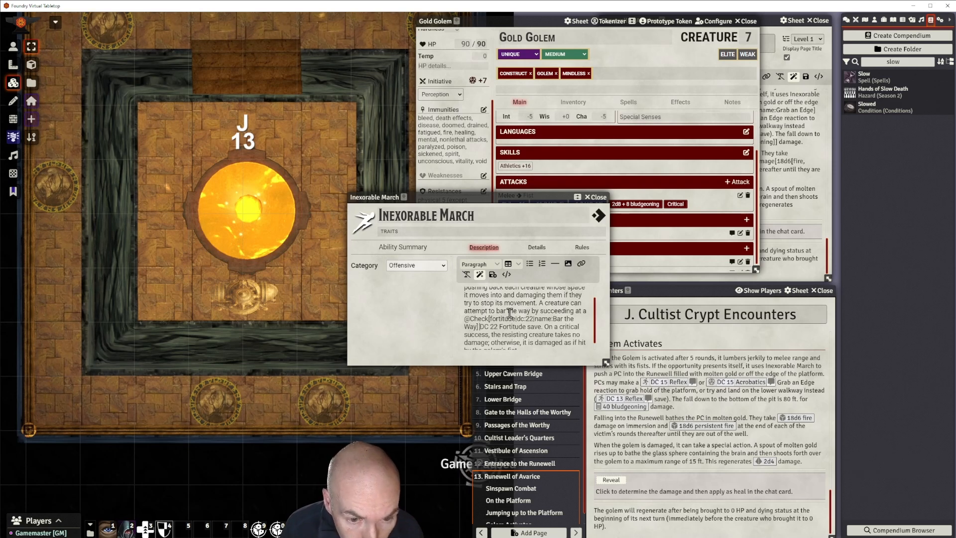
# Delete the redundant plain text "DC 22 Fortitude" after the inline Fortitude check in the Inexorable March description.
pyautogui.press('Delete')
pyautogui.press('Delete')
pyautogui.press('Delete')
pyautogui.press('Delete')
pyautogui.press('Delete')
pyautogui.press('Delete')
pyautogui.press('Delete')
pyautogui.press('Delete')
pyautogui.press('Delete')
pyautogui.press('Delete')
pyautogui.press('Delete')
pyautogui.press('Delete')
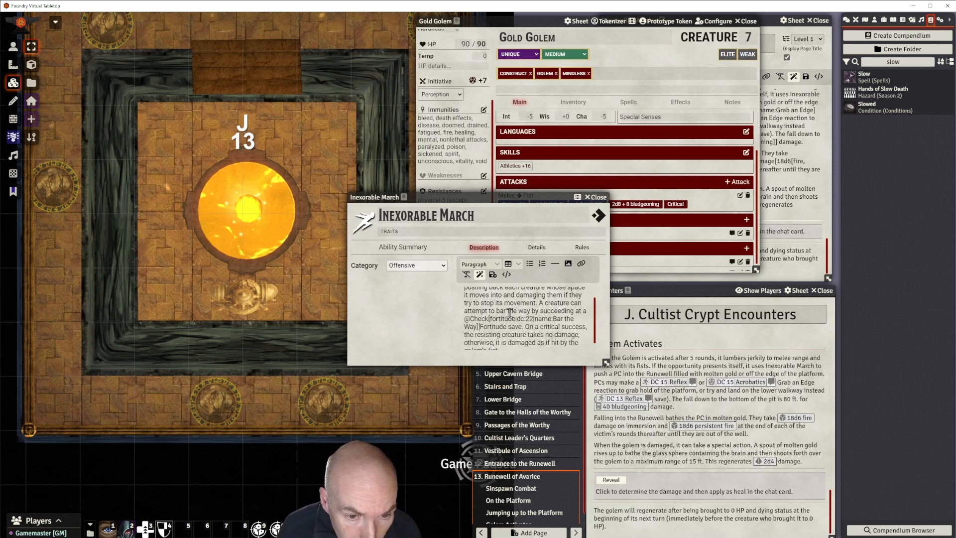
pyautogui.press('Delete')
pyautogui.press('Delete')
pyautogui.press('Delete')
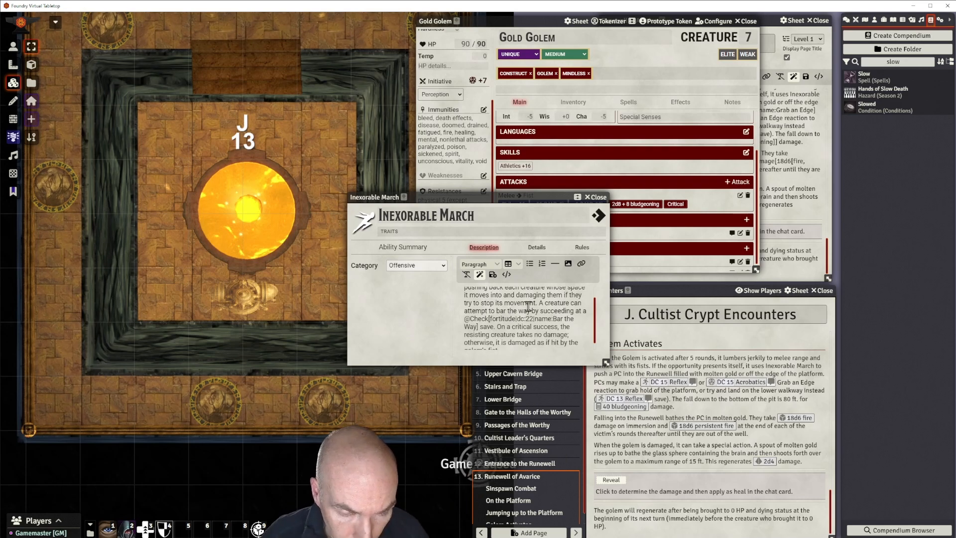
# Review the rest of the Inexorable March description, save it and close the ability.
pyautogui.scroll(-1, 528, 307)
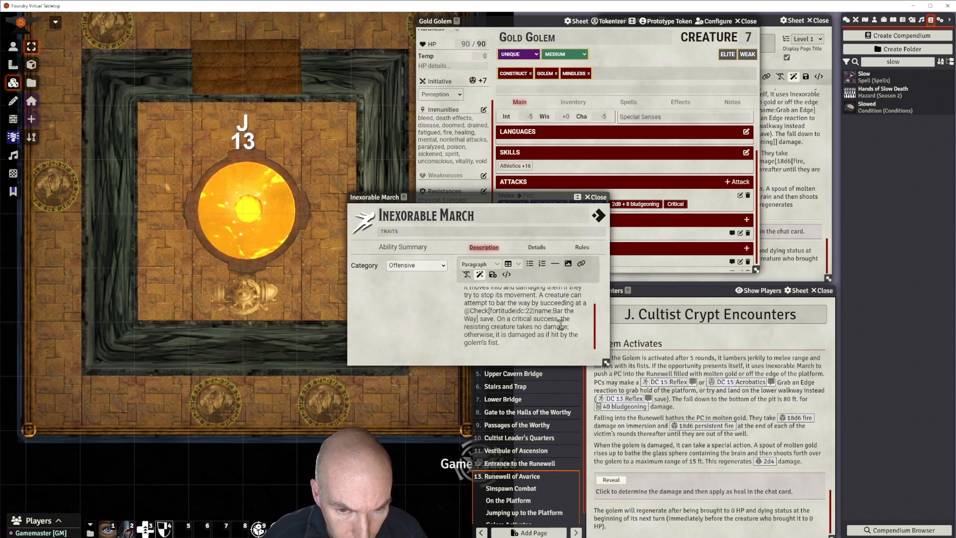
pyautogui.scroll(1, 561, 325)
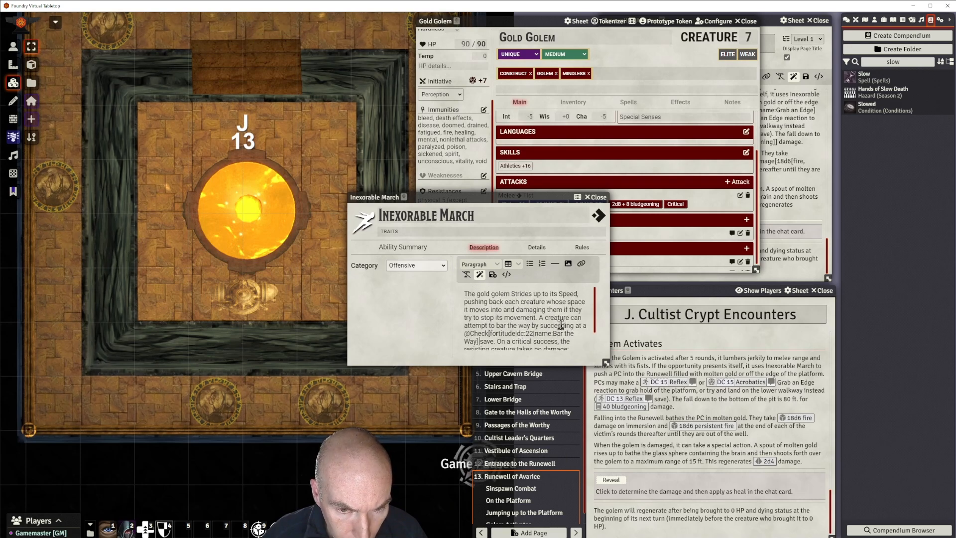
pyautogui.scroll(-1, 561, 325)
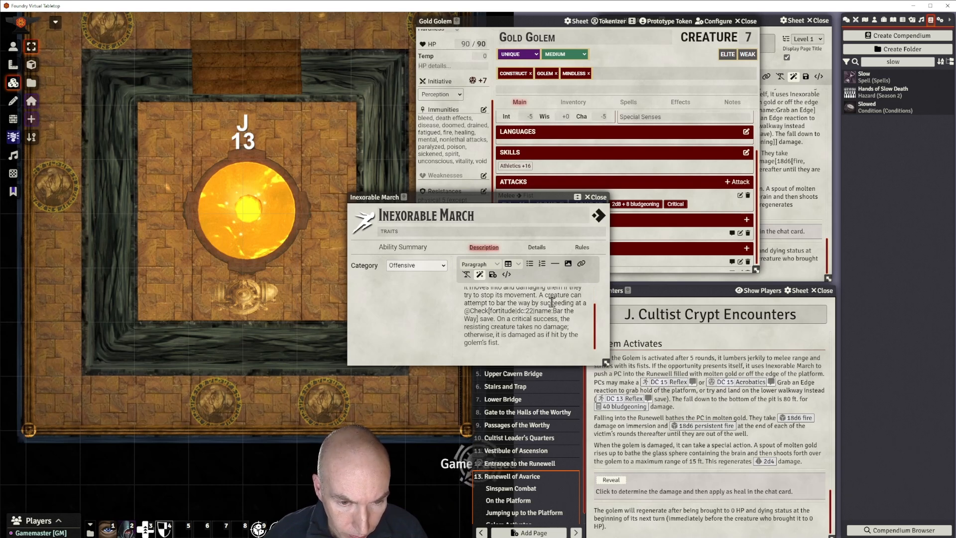
pyautogui.scroll(1, 552, 302)
pyautogui.scroll(-1, 551, 302)
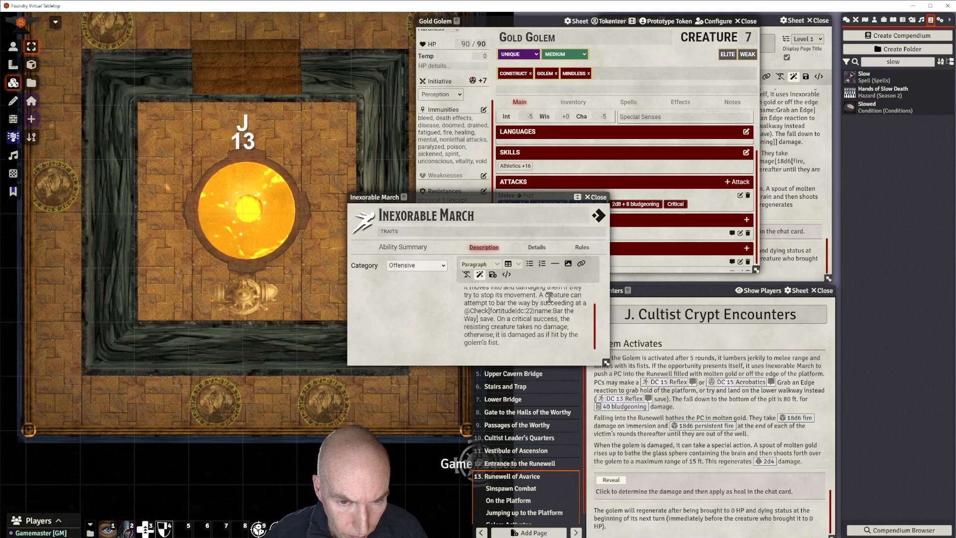
pyautogui.click(492, 275)
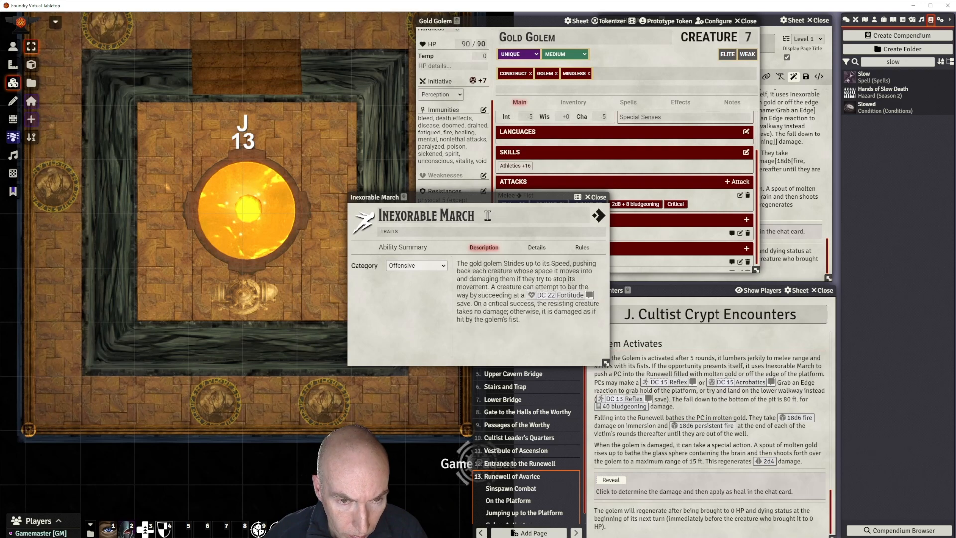
pyautogui.moveTo(492, 200); pyautogui.dragTo(514, 202)
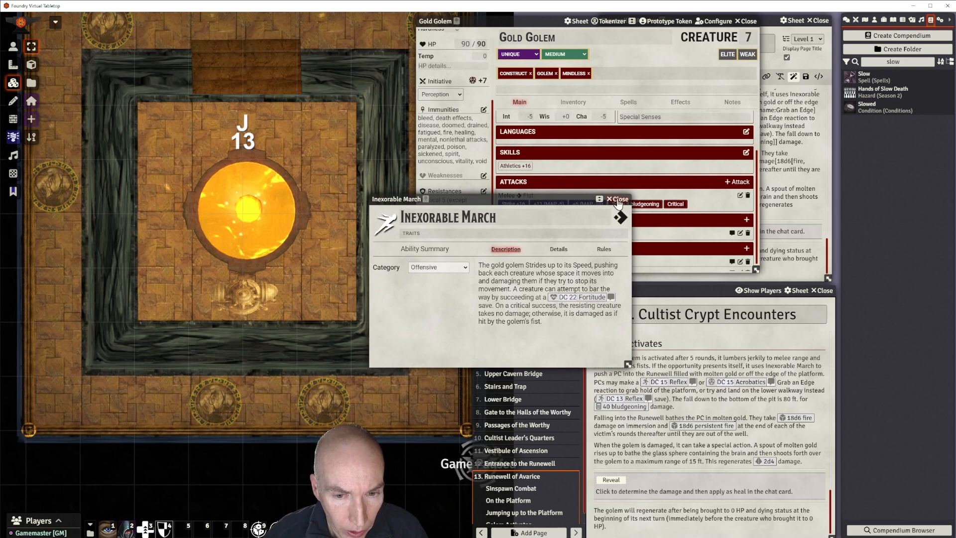
pyautogui.moveTo(557, 196); pyautogui.dragTo(547, 207)
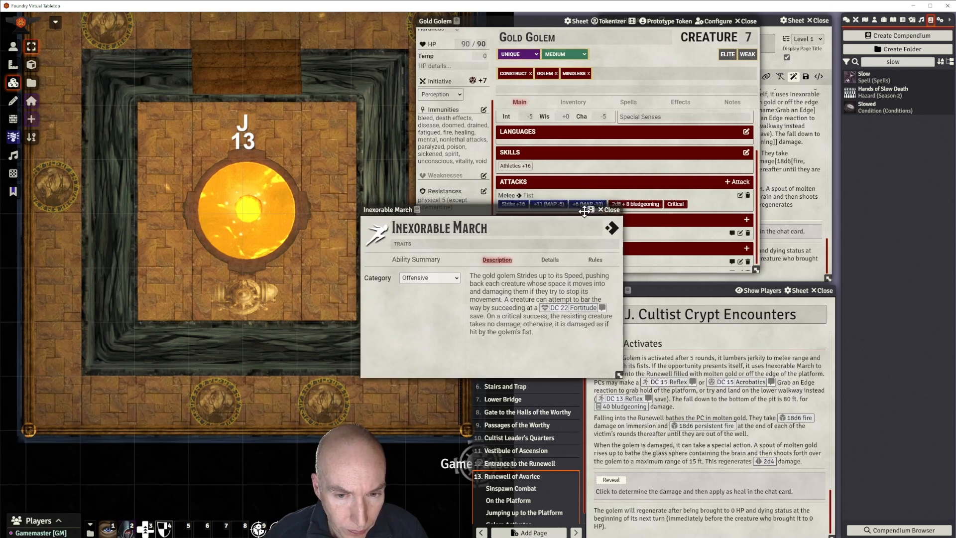
pyautogui.click(610, 210)
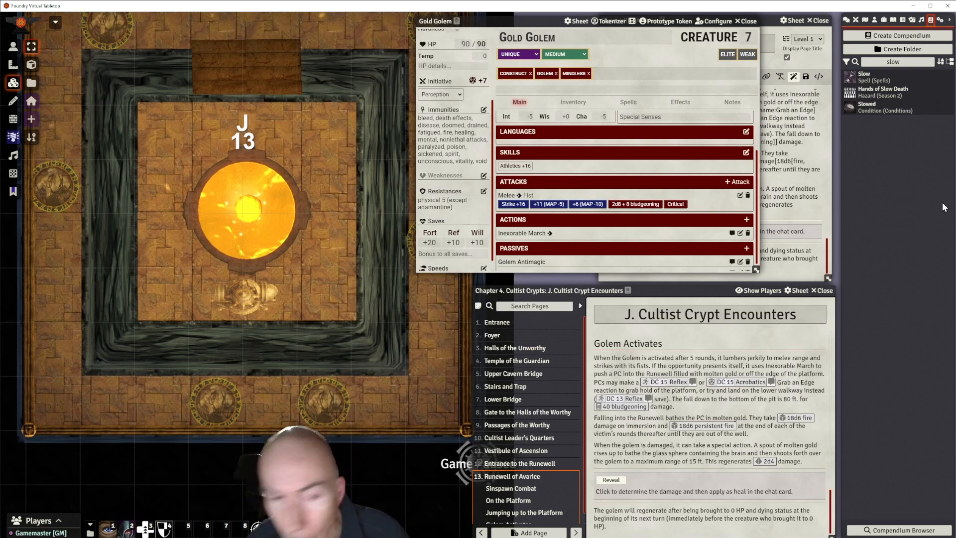
# Set the Gold Golem's portrait to gold golem.webp from the tokens folder of the strife-in-grimbone-walkthrough module.
pyautogui.scroll(3, 616, 219)
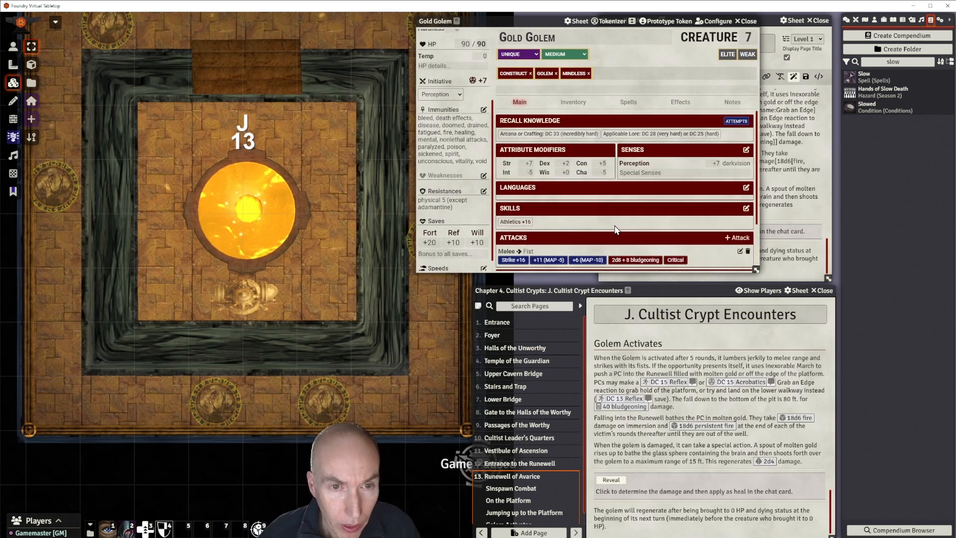
pyautogui.scroll(-1, 459, 142)
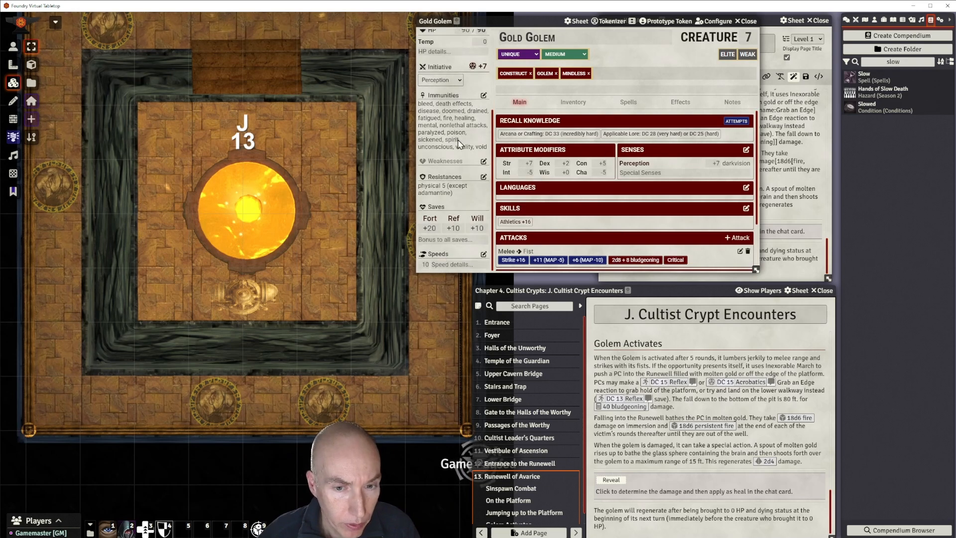
pyautogui.scroll(5, 459, 142)
pyautogui.click(450, 69)
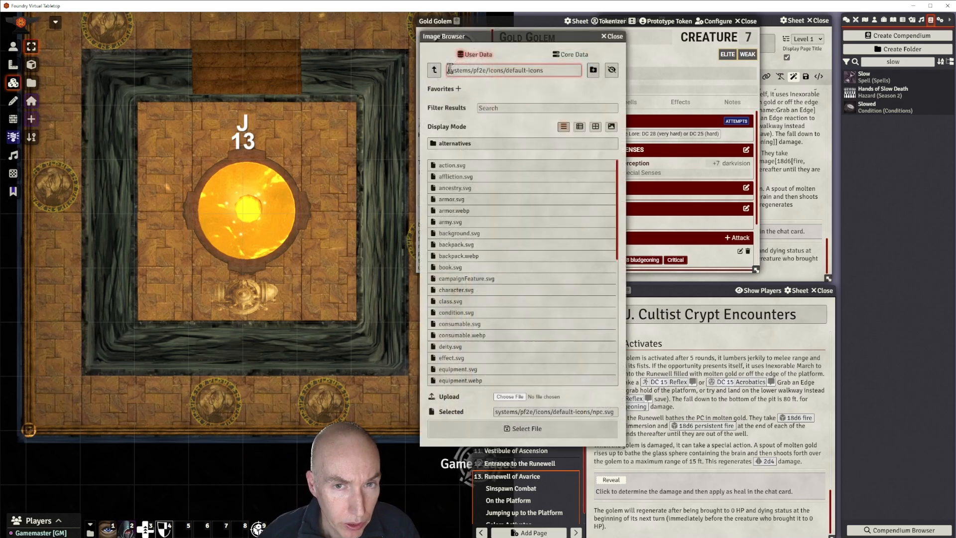
pyautogui.click(435, 69)
pyautogui.click(435, 70)
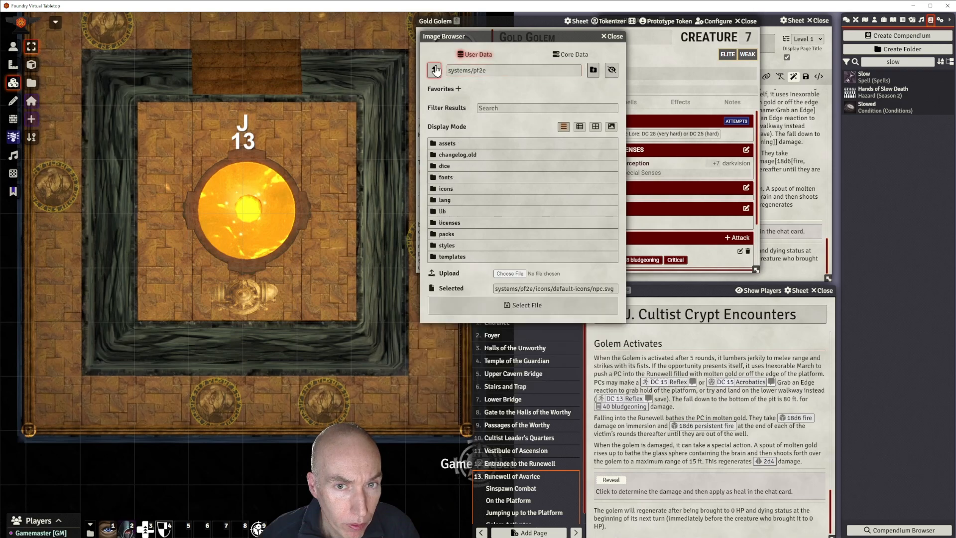
pyautogui.click(435, 70)
pyautogui.click(451, 169)
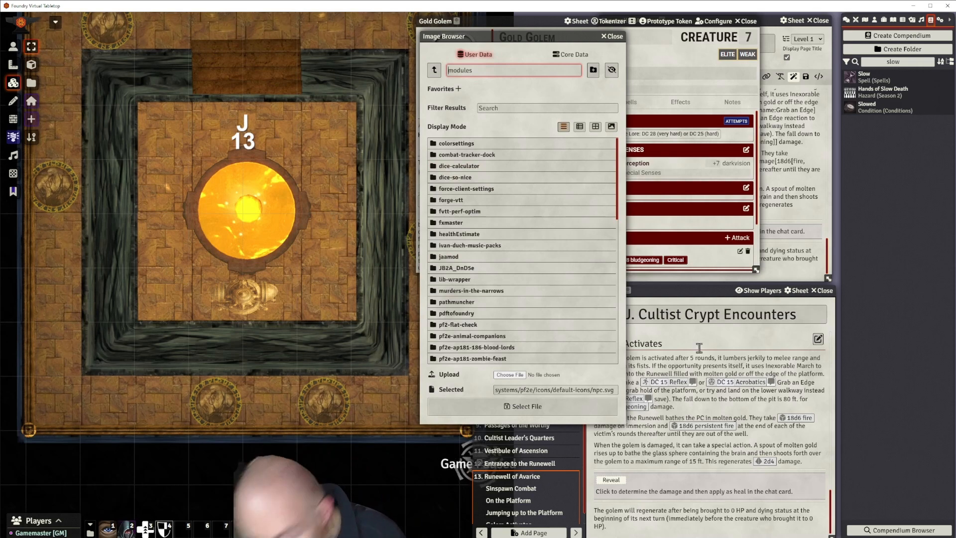
pyautogui.scroll(-3, 492, 258)
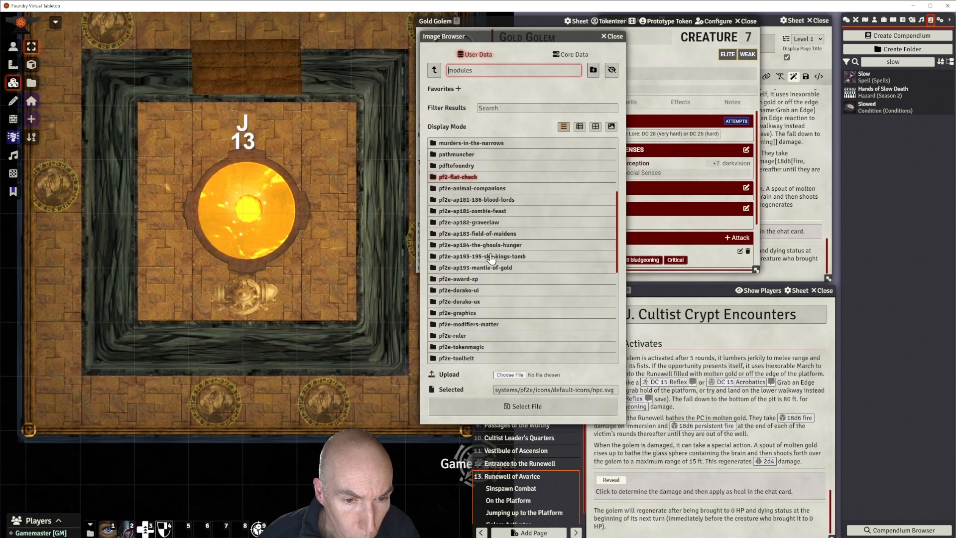
pyautogui.scroll(-4, 491, 258)
pyautogui.click(486, 271)
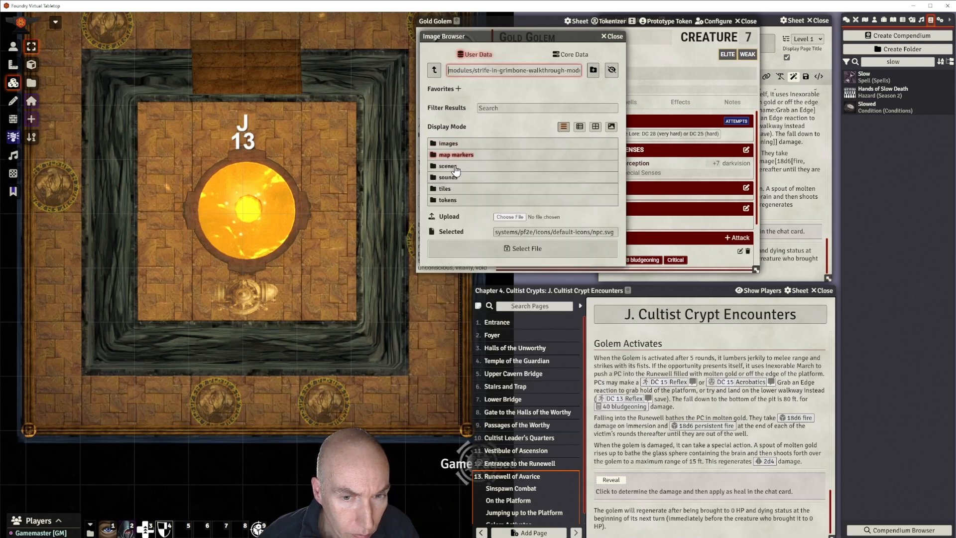
pyautogui.click(448, 200)
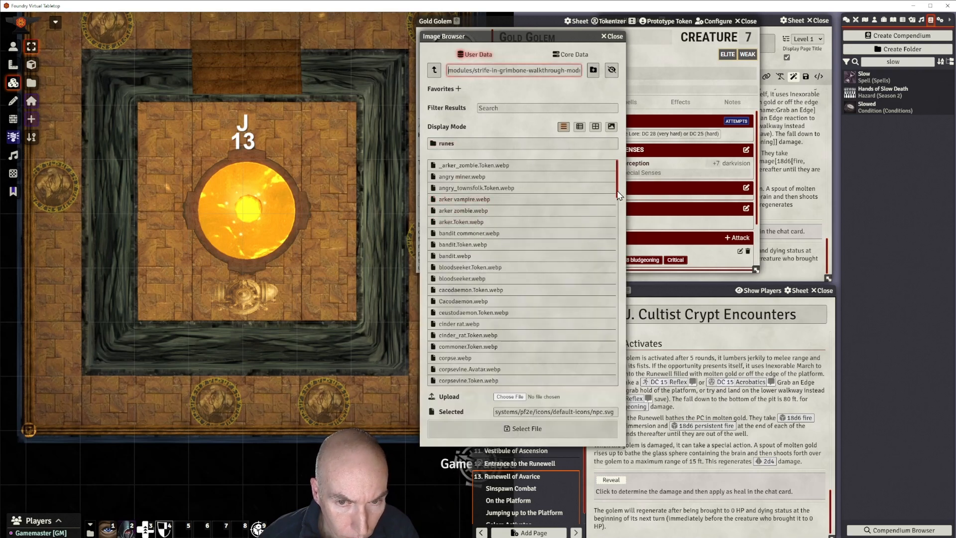
pyautogui.moveTo(618, 192); pyautogui.dragTo(616, 255)
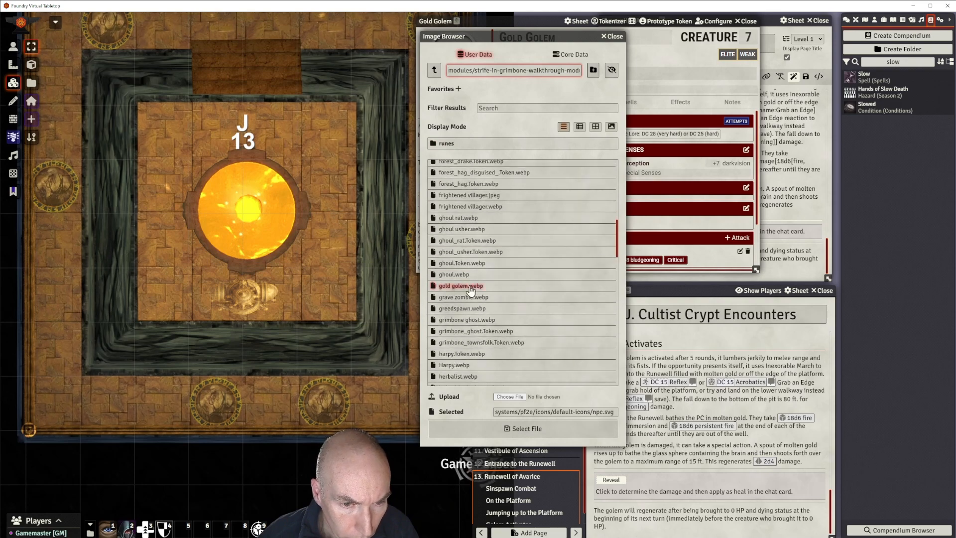
pyautogui.click(493, 285)
pyautogui.click(516, 429)
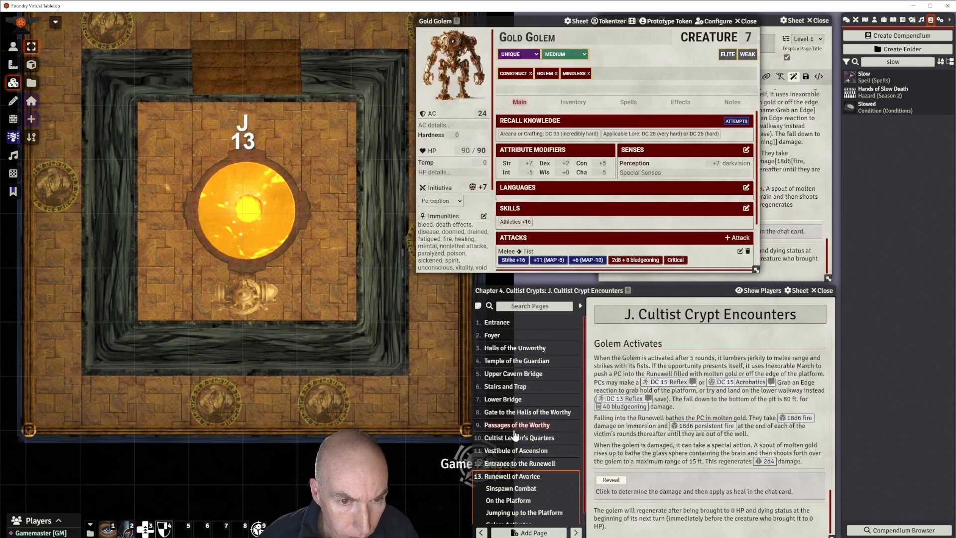
# Open the Gold Golem in Tokenizer and replace the token's reddish-brown frame with the dark ring bearing yellow runes.
pyautogui.moveTo(531, 21); pyautogui.dragTo(504, 90)
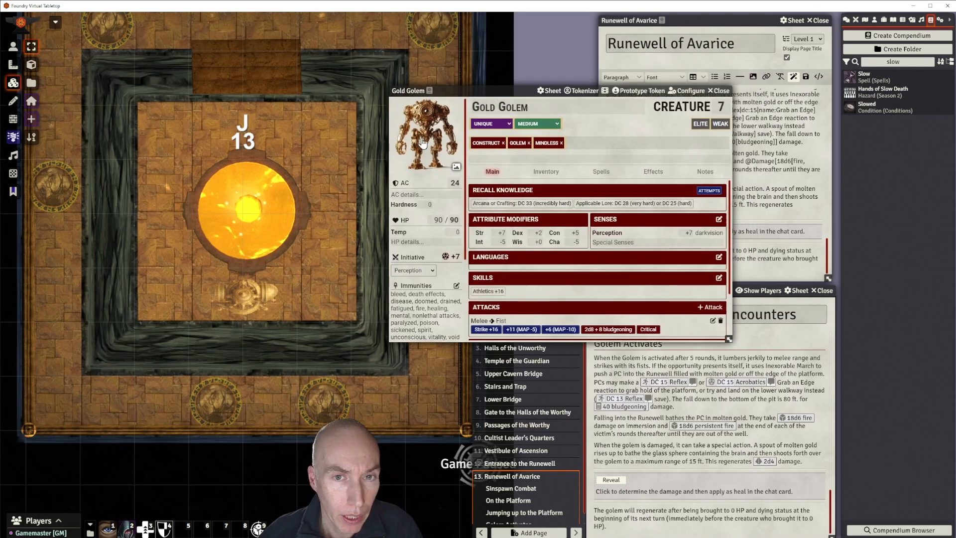
pyautogui.click(582, 91)
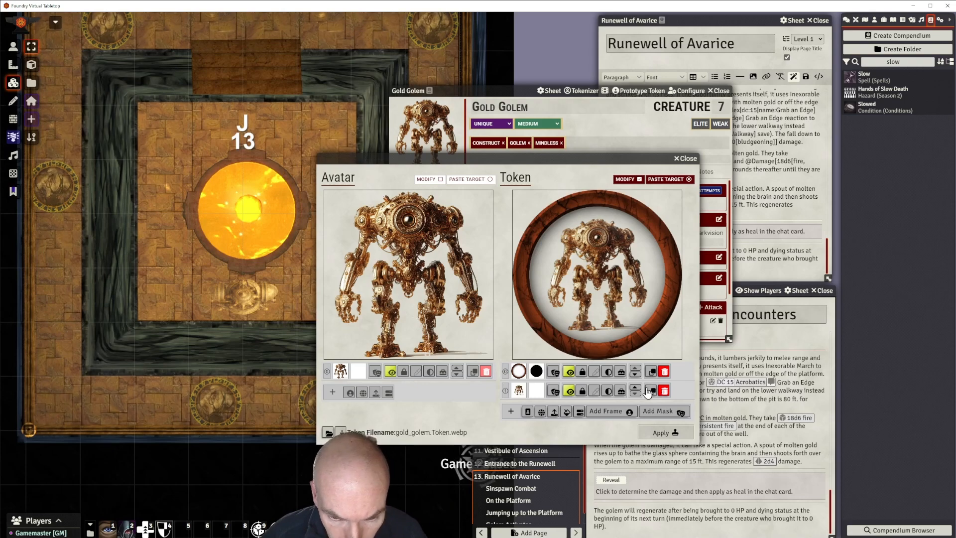
pyautogui.click(606, 411)
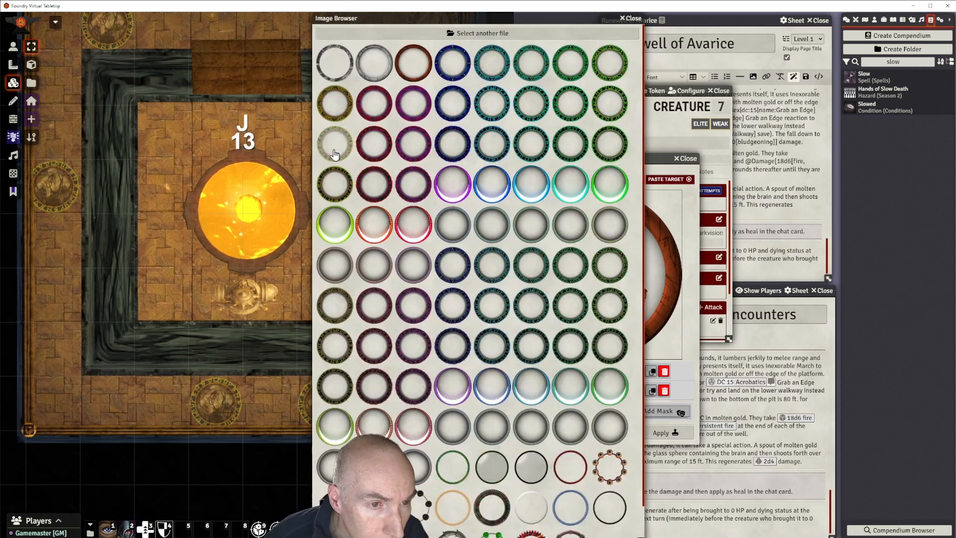
pyautogui.click(333, 149)
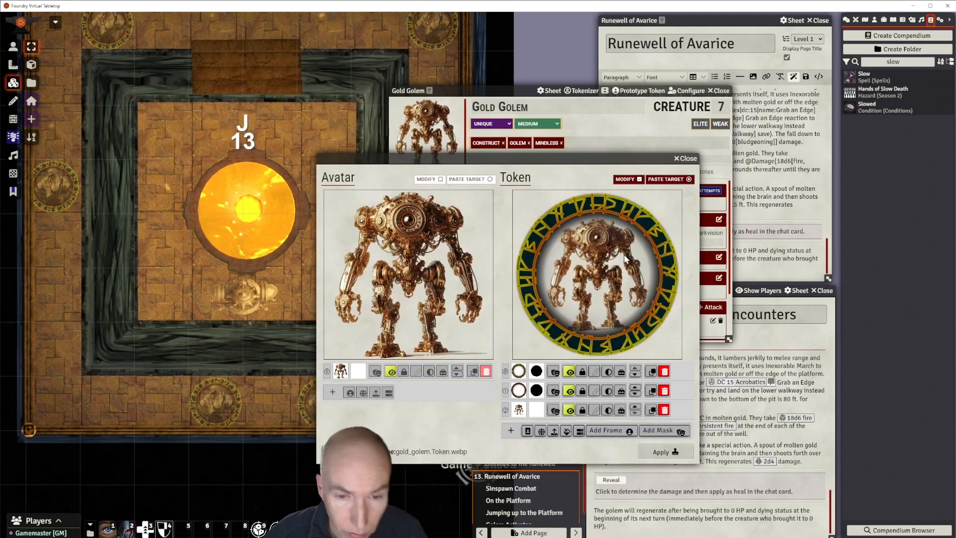
pyautogui.click(664, 391)
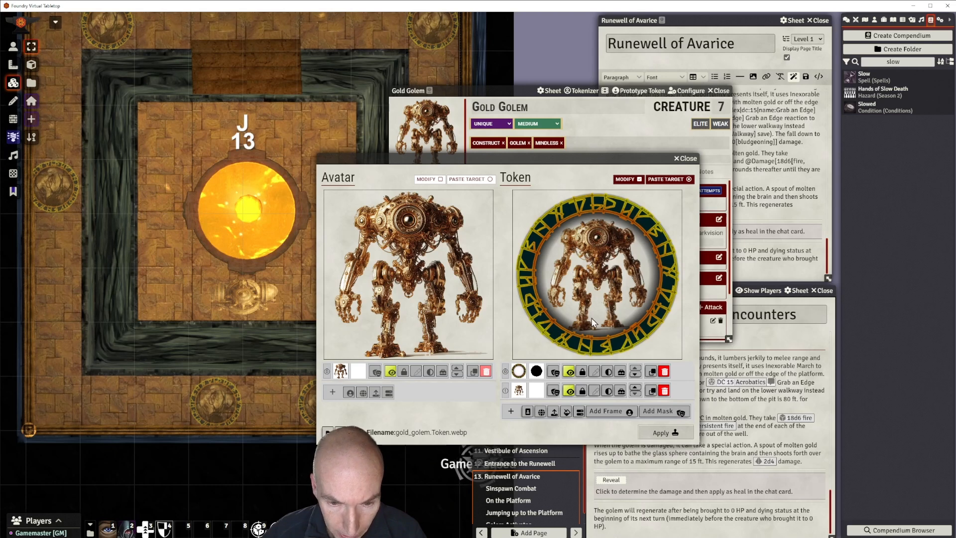
# Unlock the golem image layer, enlarge and centre it inside the token frame, apply the token and close the creature sheet.
pyautogui.click(583, 391)
pyautogui.scroll(2, 614, 287)
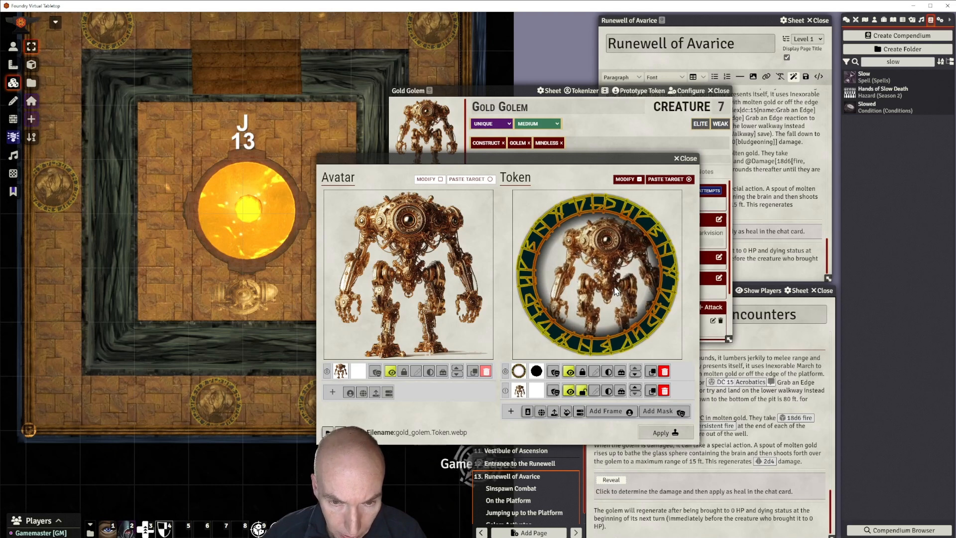
pyautogui.scroll(1, 615, 287)
pyautogui.moveTo(615, 287); pyautogui.dragTo(571, 289)
pyautogui.scroll(4, 569, 289)
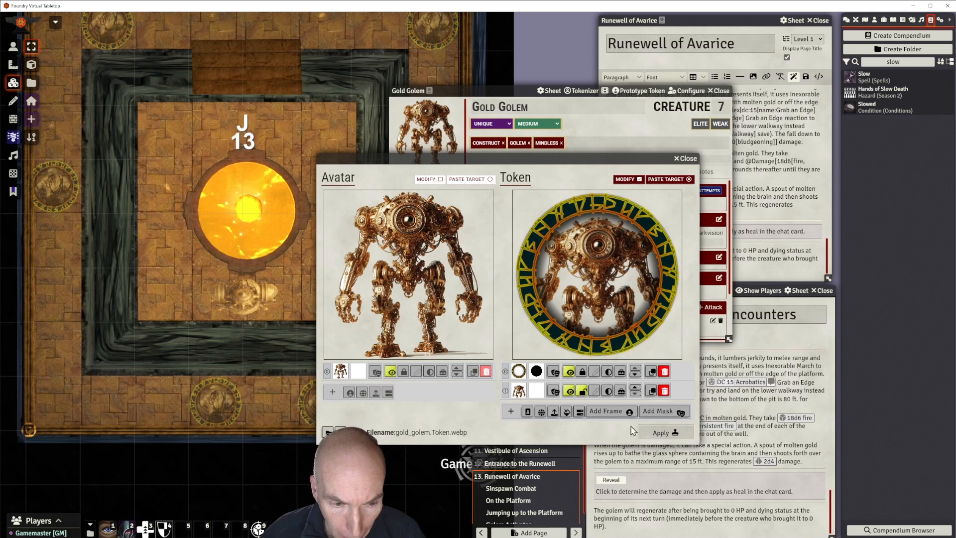
pyautogui.click(662, 433)
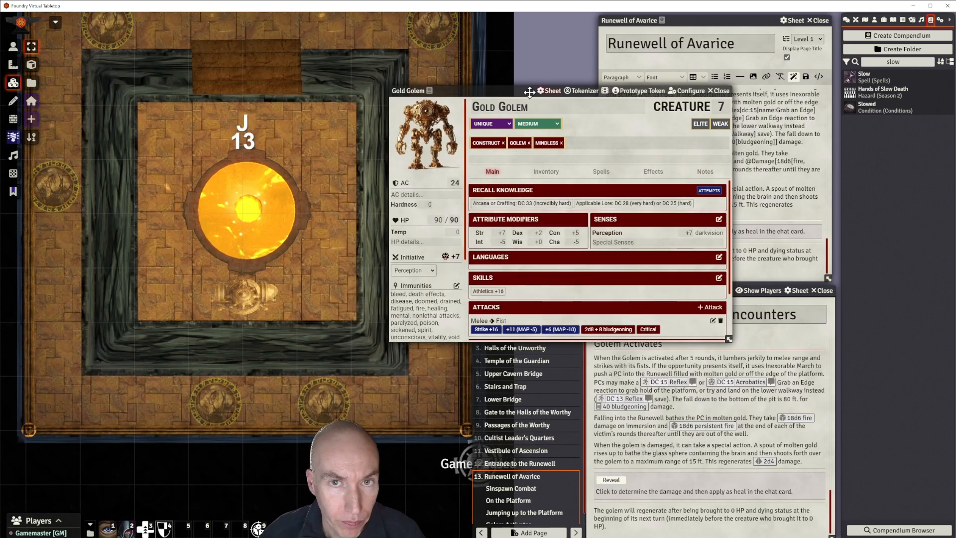
pyautogui.moveTo(526, 95); pyautogui.dragTo(533, 114)
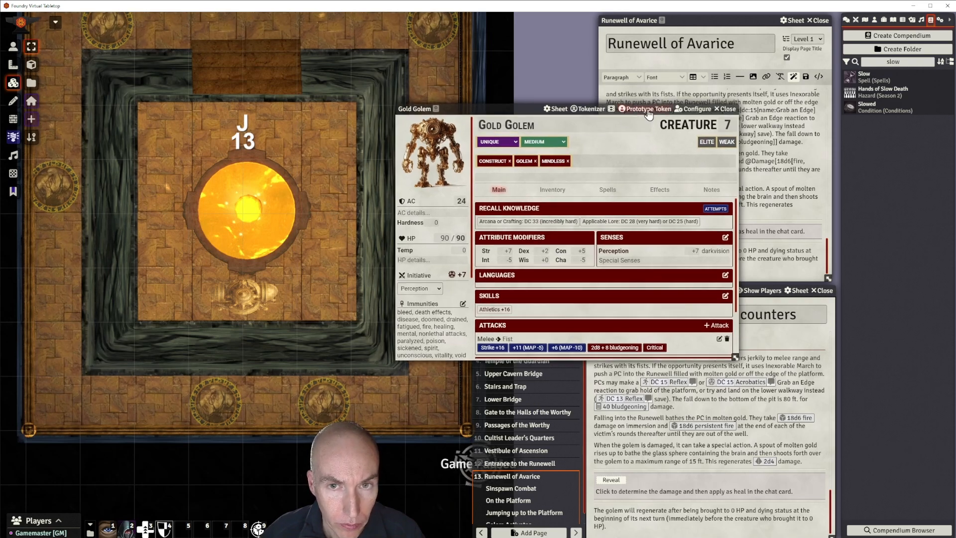
pyautogui.click(726, 109)
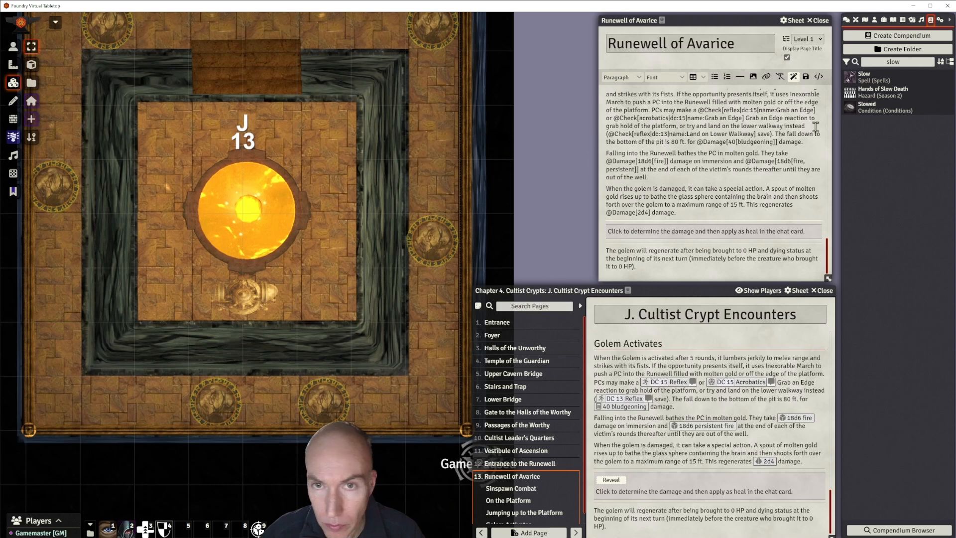
# Place the Gold Golem actor on the scene at the lower-right corner of the J13 runewell platform, beside the golem statue.
pyautogui.click(874, 20)
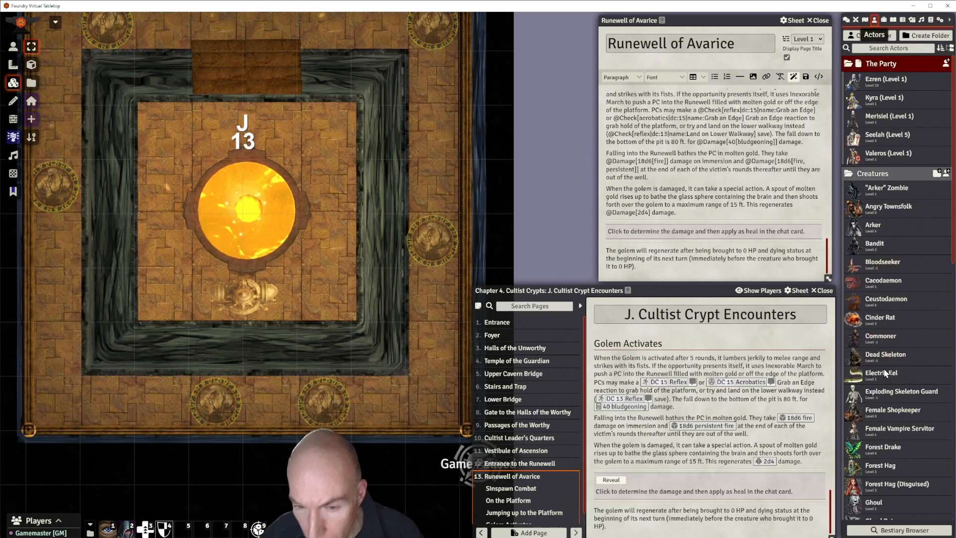
pyautogui.scroll(-3, 887, 373)
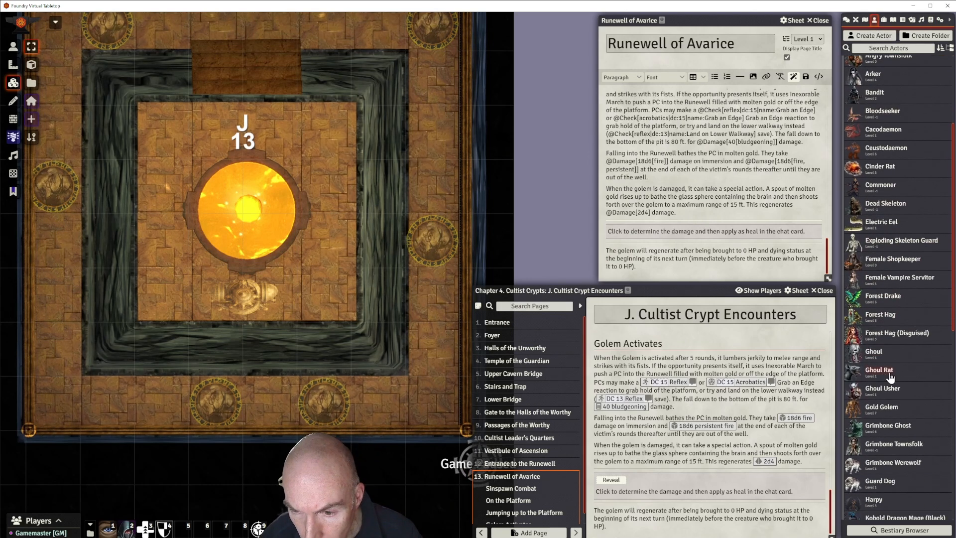
pyautogui.scroll(-2, 891, 378)
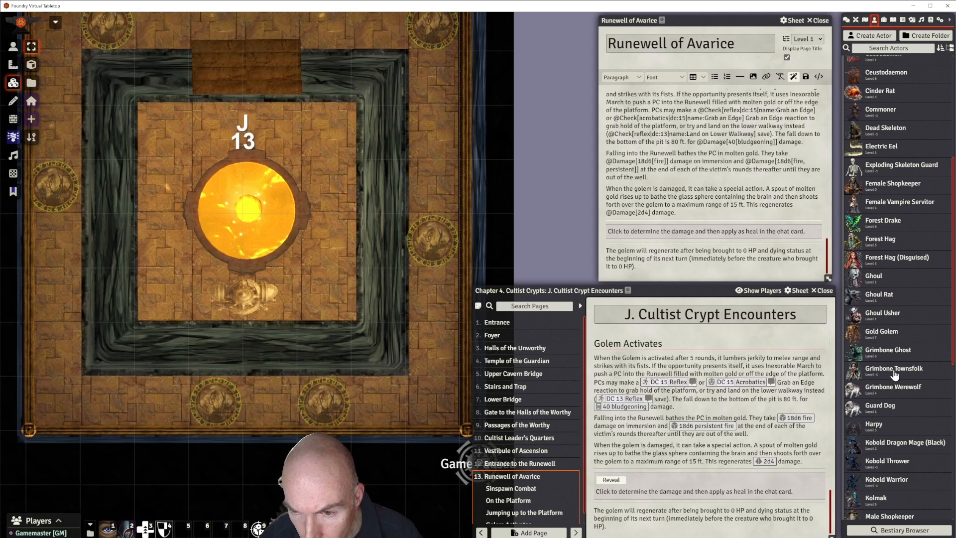
pyautogui.moveTo(892, 337); pyautogui.dragTo(321, 293)
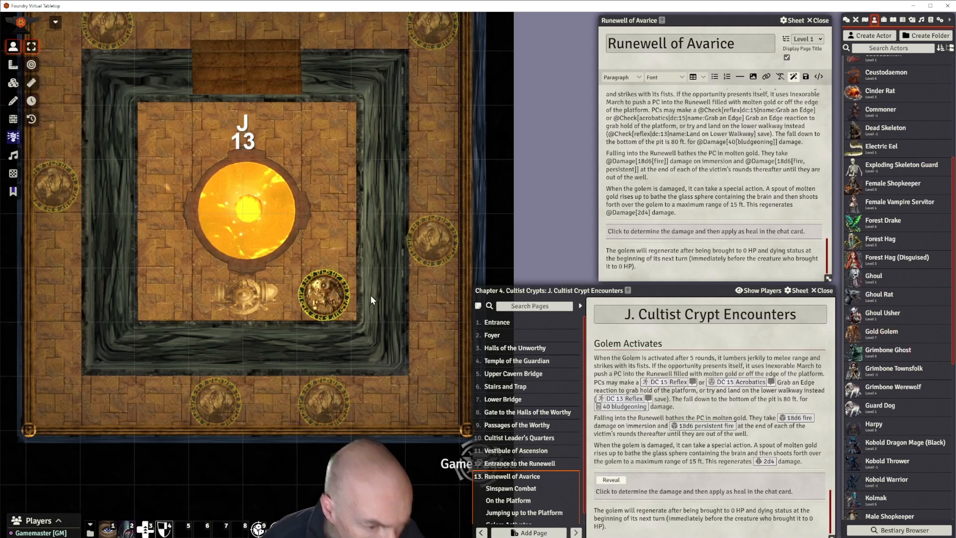
pyautogui.scroll(2, 370, 294)
pyautogui.scroll(2, 371, 297)
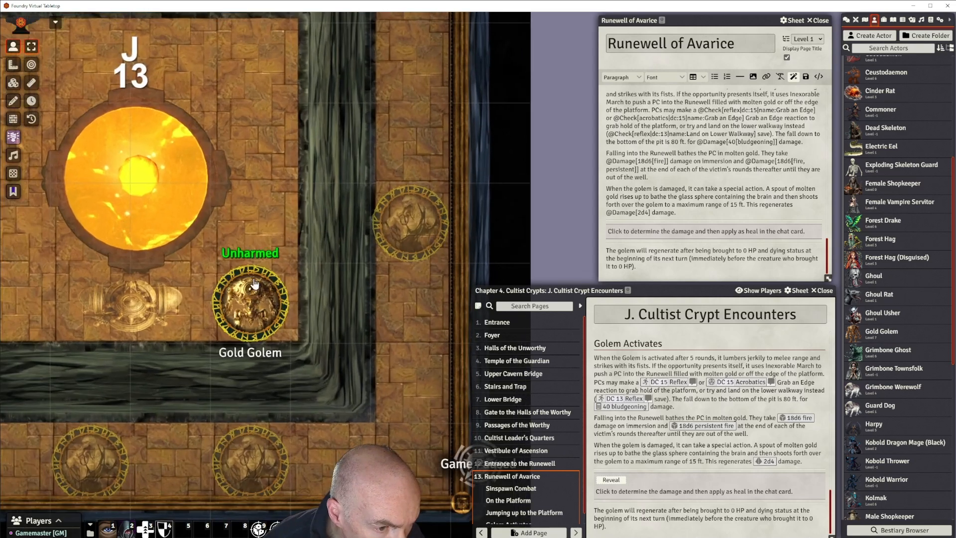
# Delete the Gold Golem token from the scene beside the golem statue on the J13 platform.
pyautogui.moveTo(257, 242); pyautogui.dragTo(264, 298)
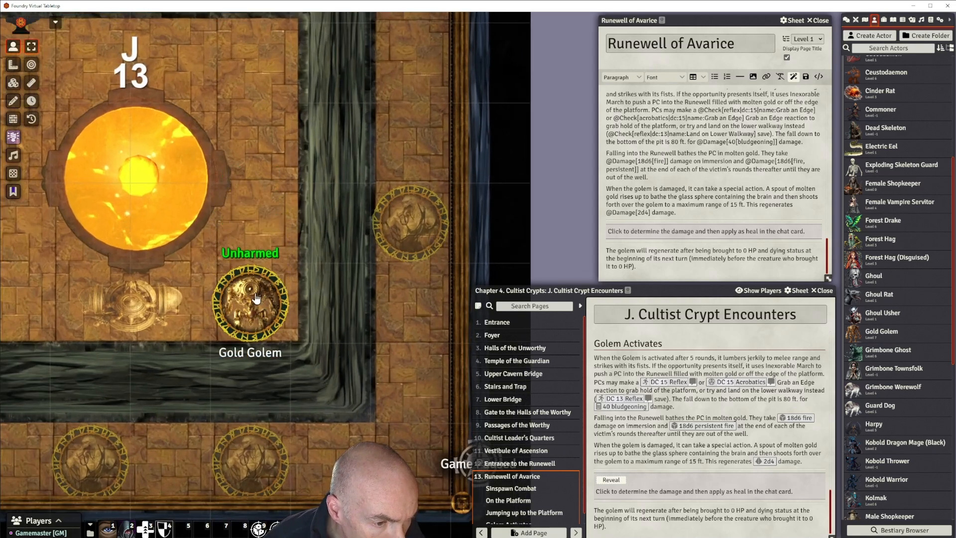
pyautogui.press('Delete')
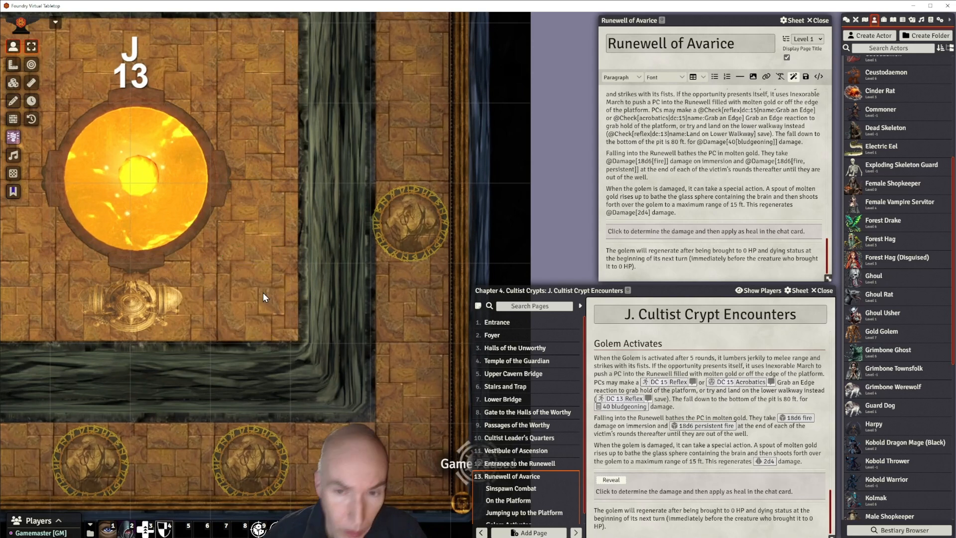
# Split the Golem Activates paragraph after "strikes with its fists." and add the line "Golem Combat" between the two parts.
pyautogui.scroll(5, 700, 172)
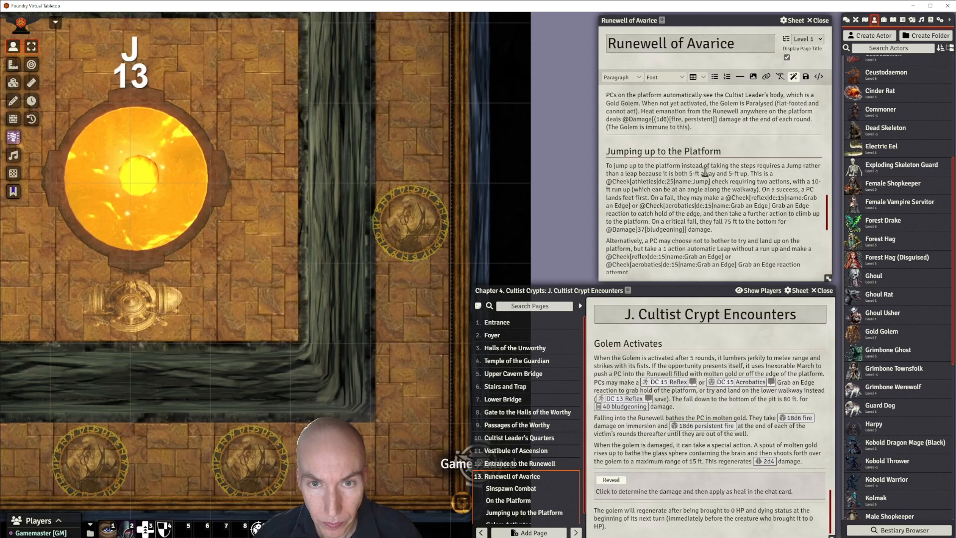
pyautogui.scroll(5, 706, 172)
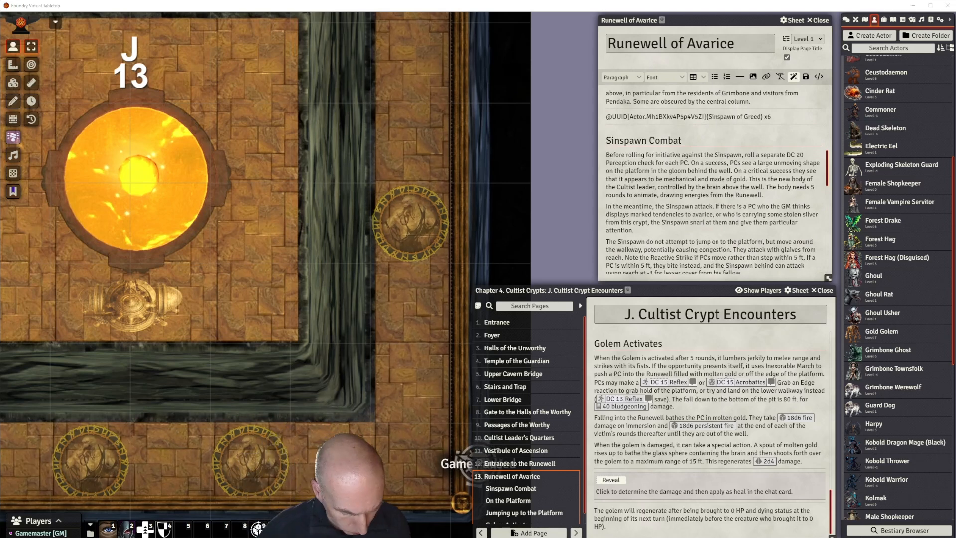
pyautogui.scroll(-3, 715, 184)
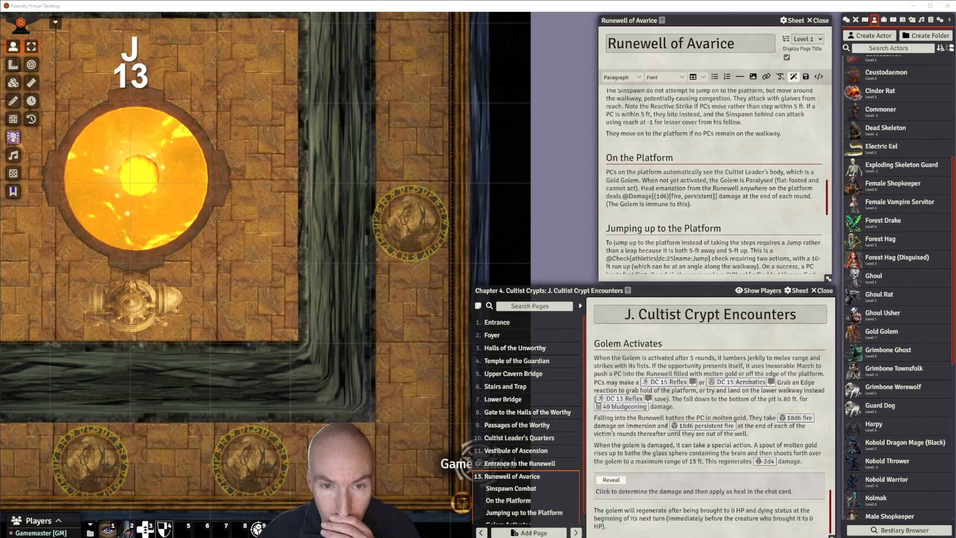
pyautogui.scroll(-5, 715, 182)
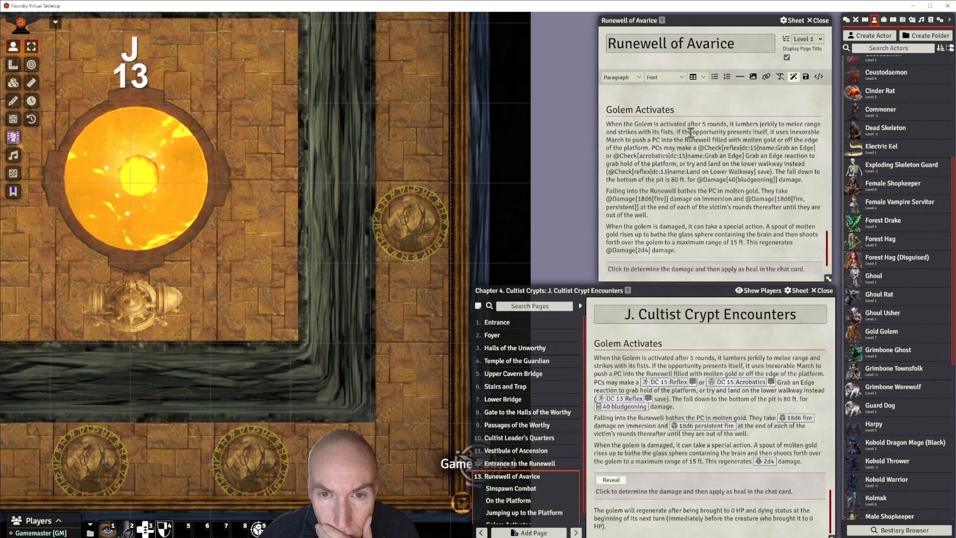
pyautogui.press('Return')
pyautogui.press('Return')
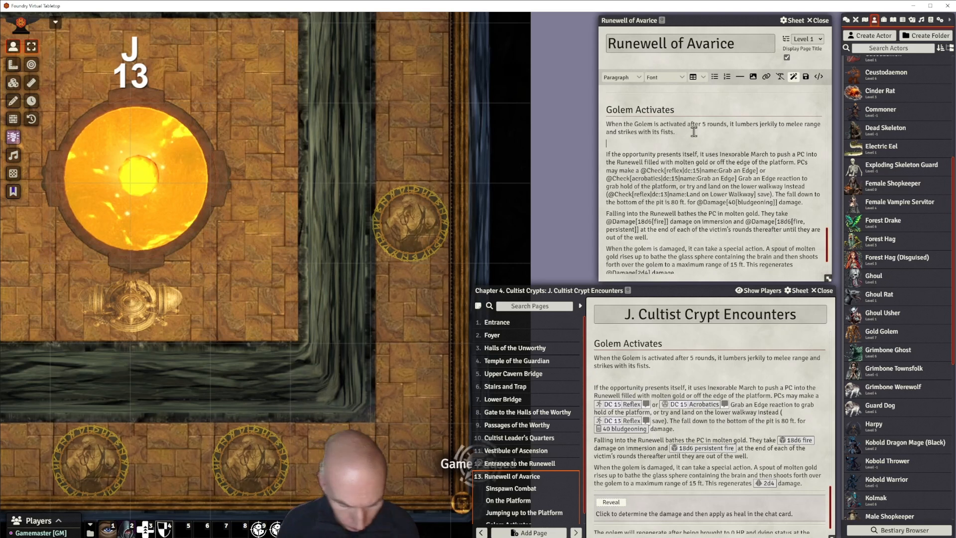
pyautogui.write('Golem Combat')
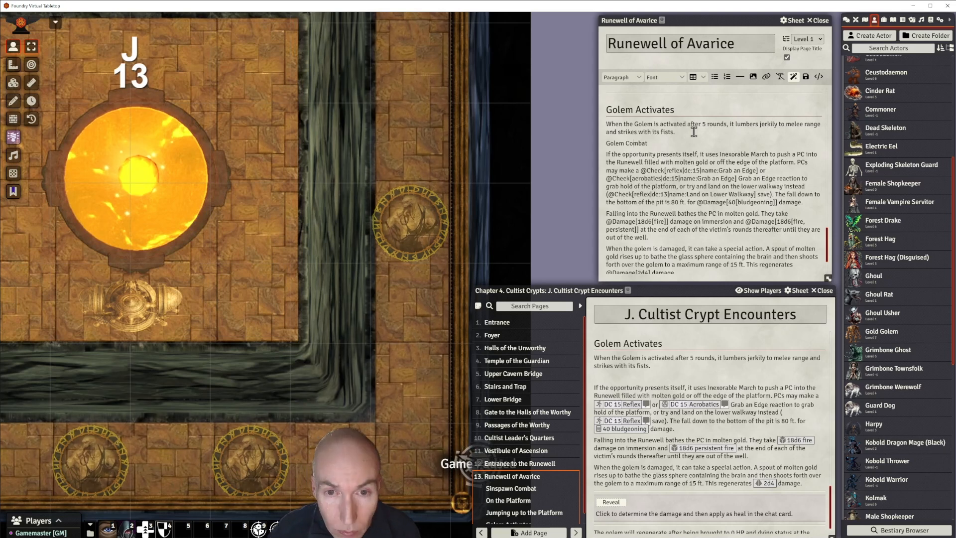
# Insert a horizontal line above "Golem Combat" and format that text as Heading 2.
pyautogui.click(741, 77)
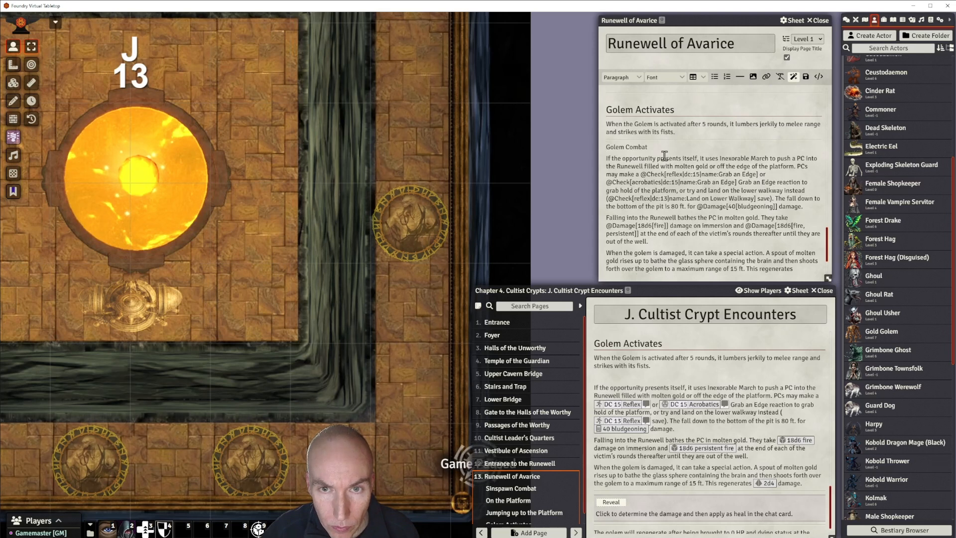
pyautogui.moveTo(651, 148); pyautogui.dragTo(605, 152)
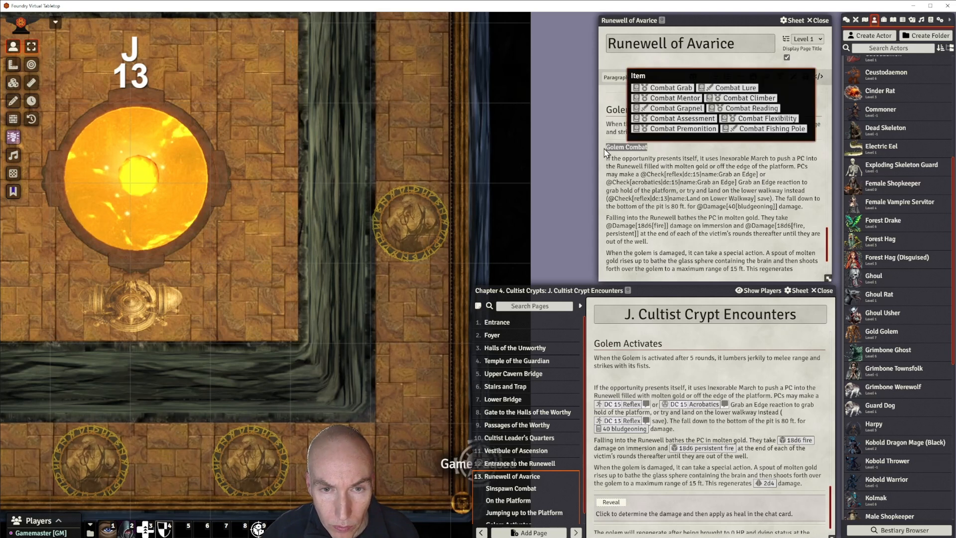
pyautogui.click(668, 174)
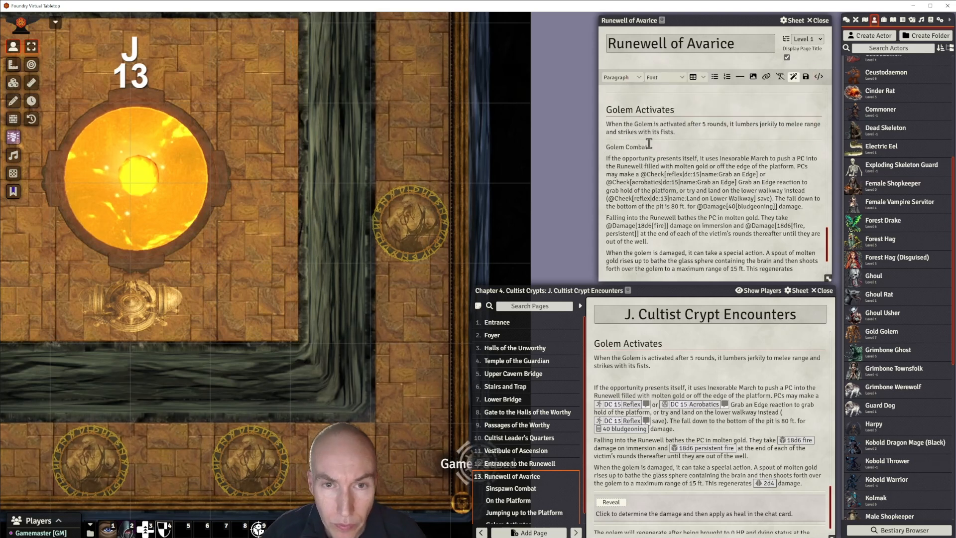
pyautogui.moveTo(648, 148); pyautogui.dragTo(605, 149)
pyautogui.click(621, 77)
pyautogui.moveTo(626, 90)
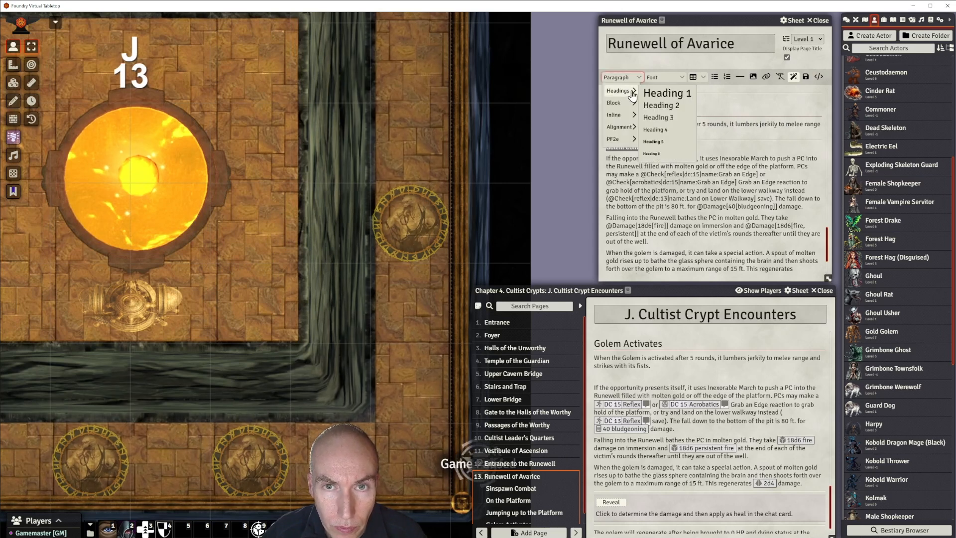
pyautogui.click(664, 110)
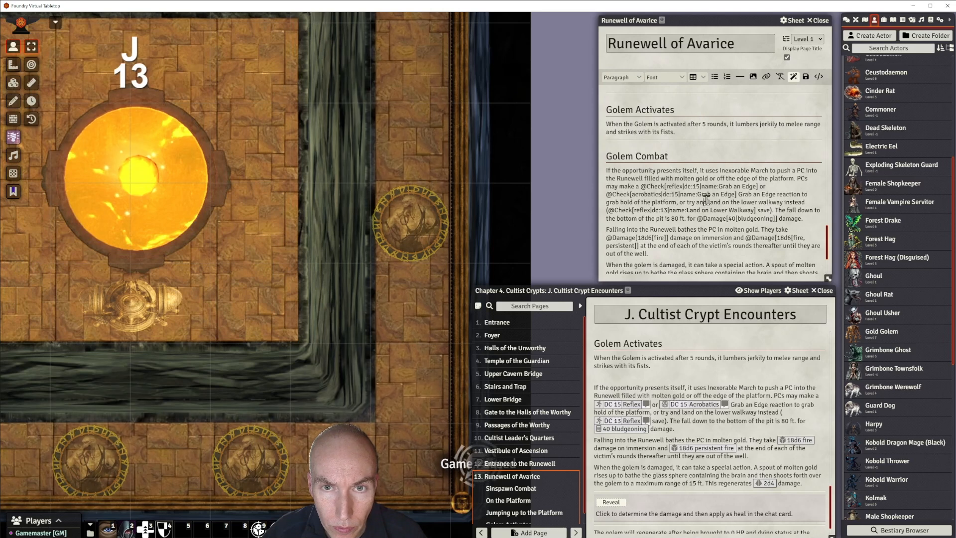
# Replace "it" with "the golem" before "uses Inexorable March" in the first Golem Combat sentence.
pyautogui.scroll(-1, 704, 198)
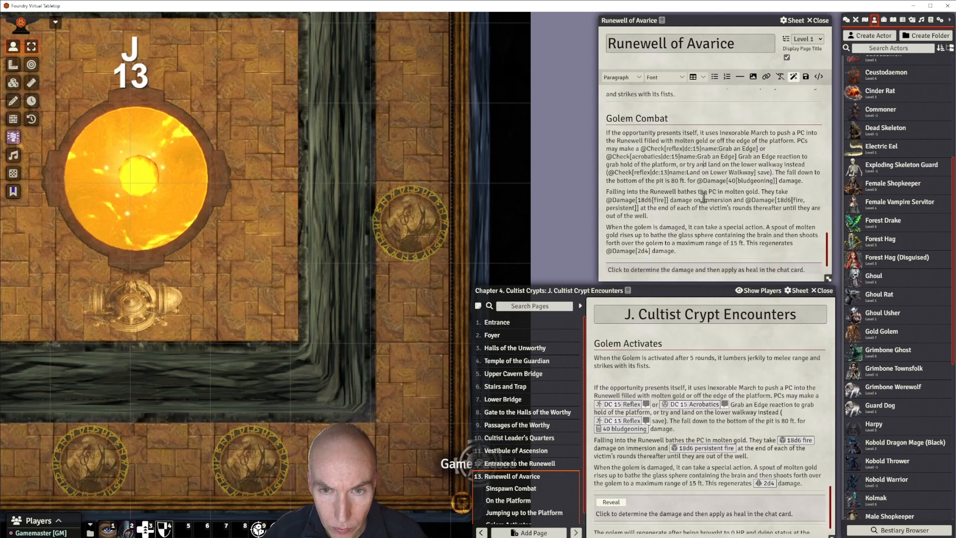
pyautogui.scroll(1, 707, 189)
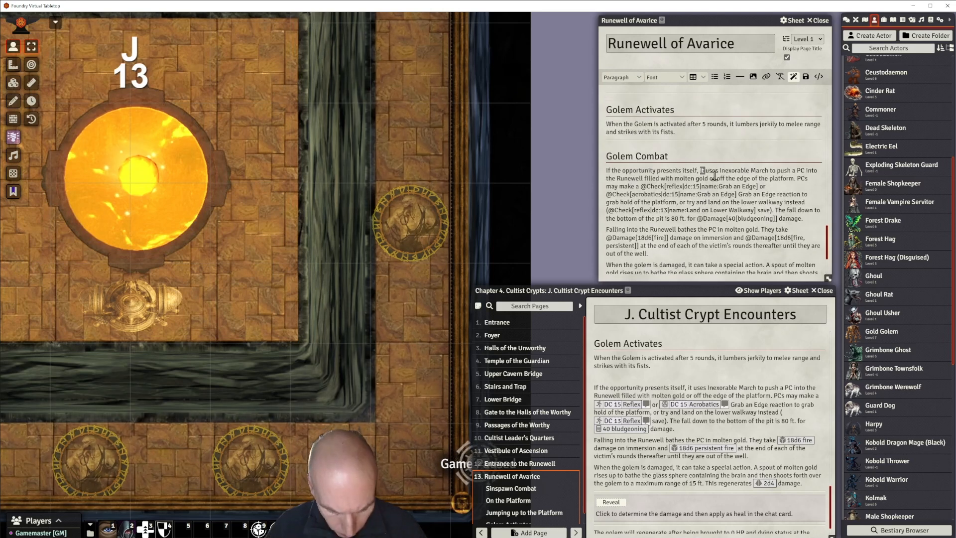
pyautogui.write('the ')
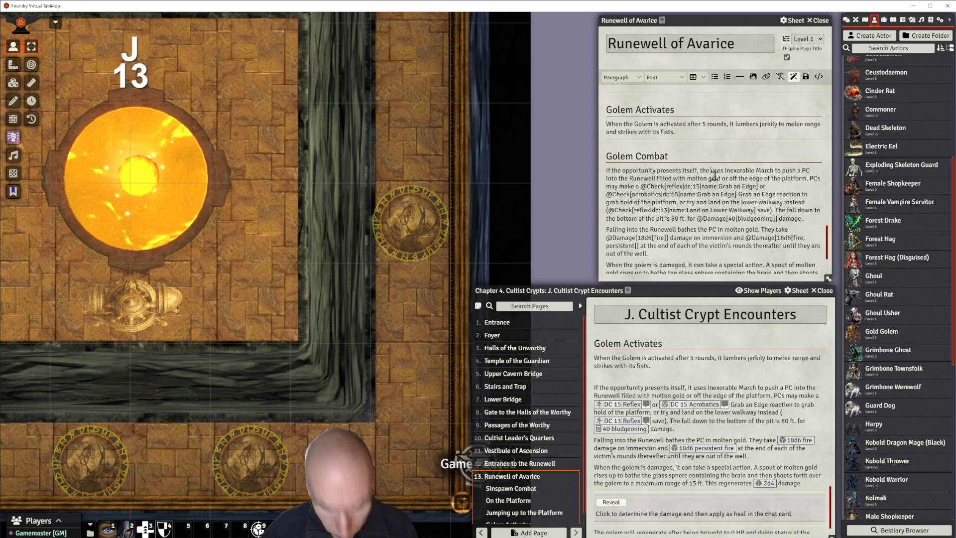
pyautogui.write('golem')
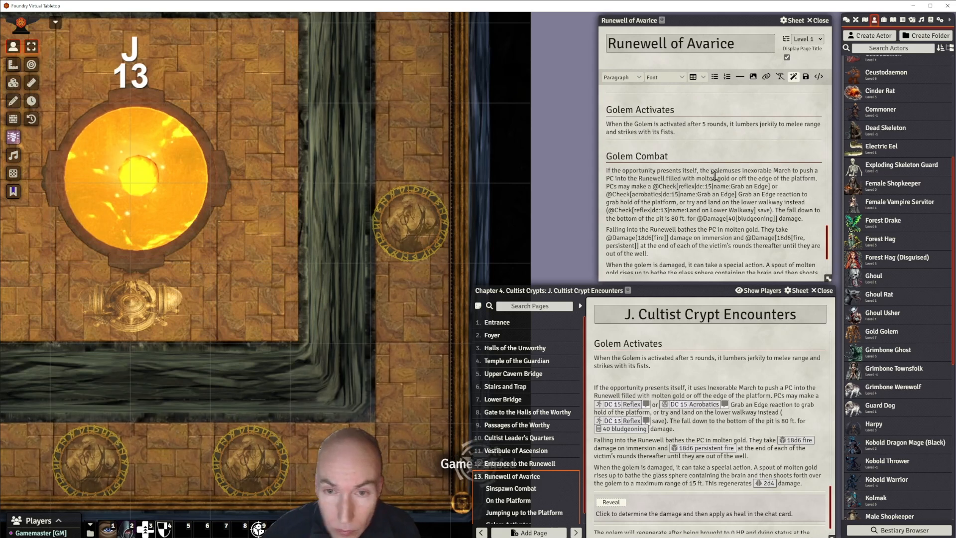
# Add a closing paragraph to Golem Combat explaining that the Golem is destroyed only by breaking the glass sphere holding the controlling brain.
pyautogui.scroll(-2, 710, 202)
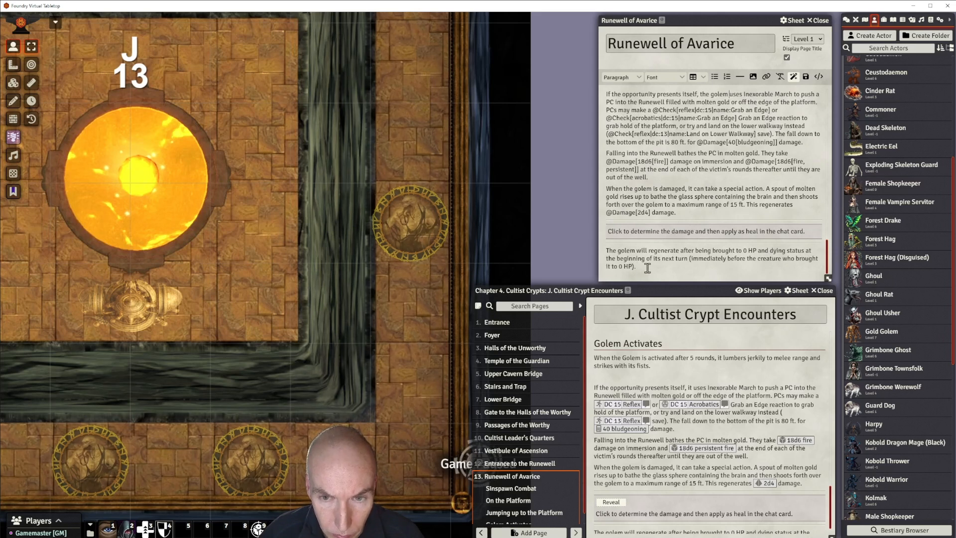
pyautogui.scroll(-1, 708, 162)
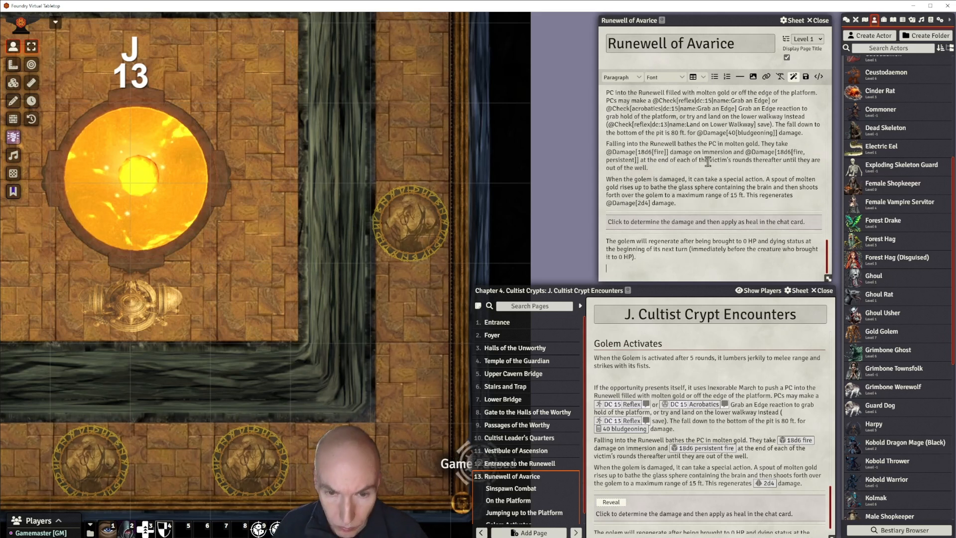
pyautogui.scroll(-1, 707, 162)
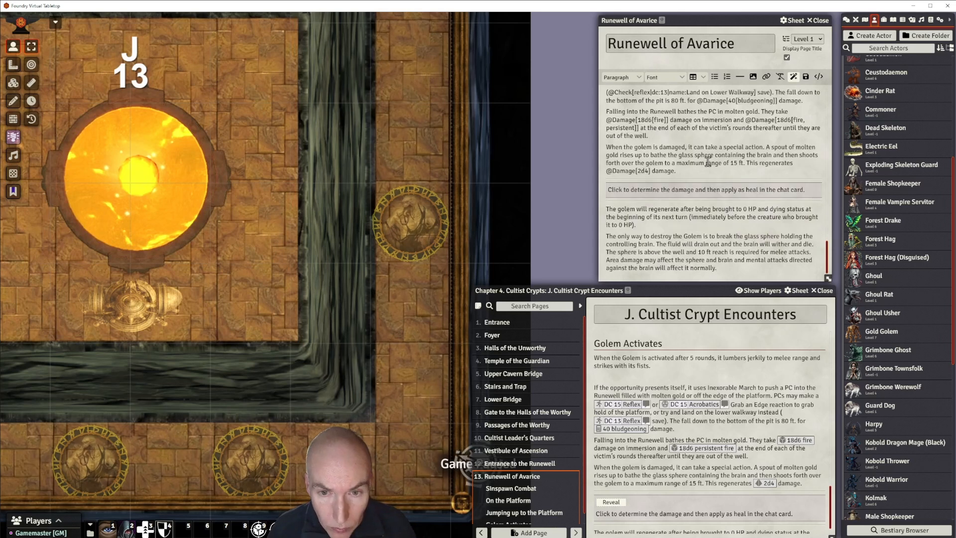
# Replace "When the Golem is activated after" with "After" at the start of the Golem Activates paragraph.
pyautogui.scroll(3, 709, 155)
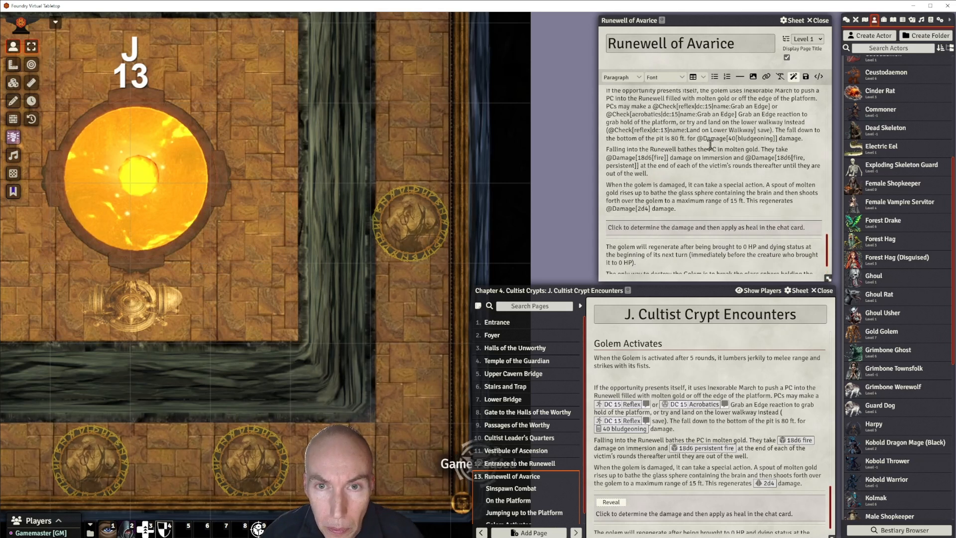
pyautogui.scroll(1, 711, 145)
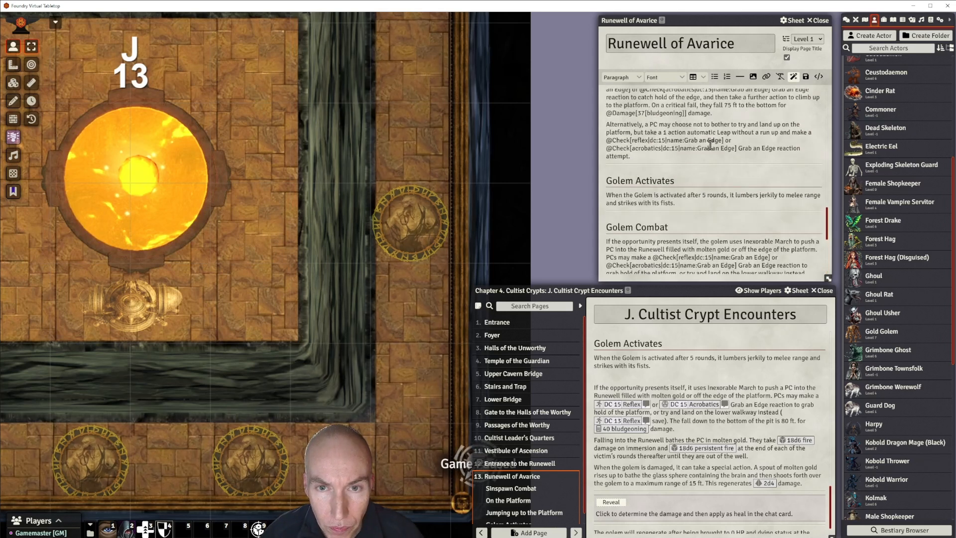
pyautogui.scroll(6, 711, 145)
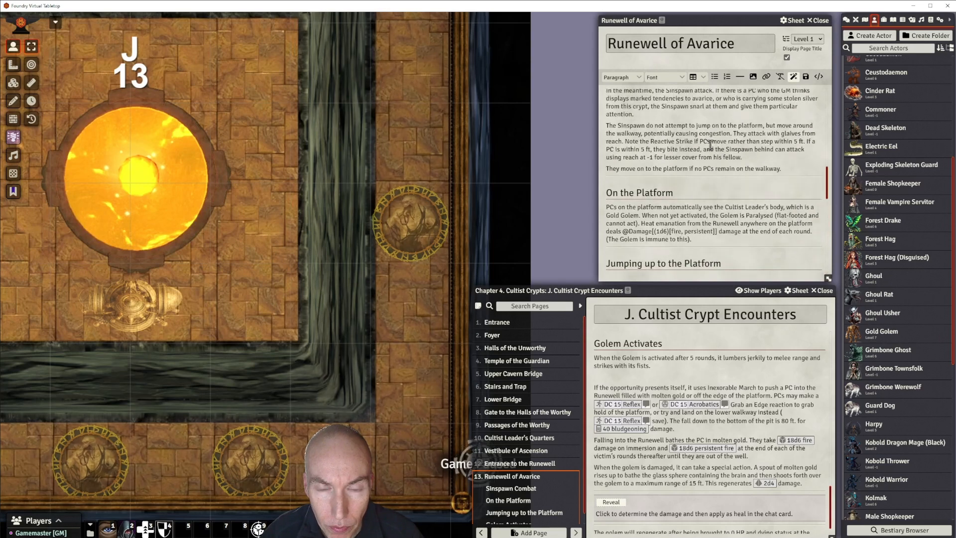
pyautogui.scroll(3, 710, 145)
pyautogui.scroll(9, 711, 144)
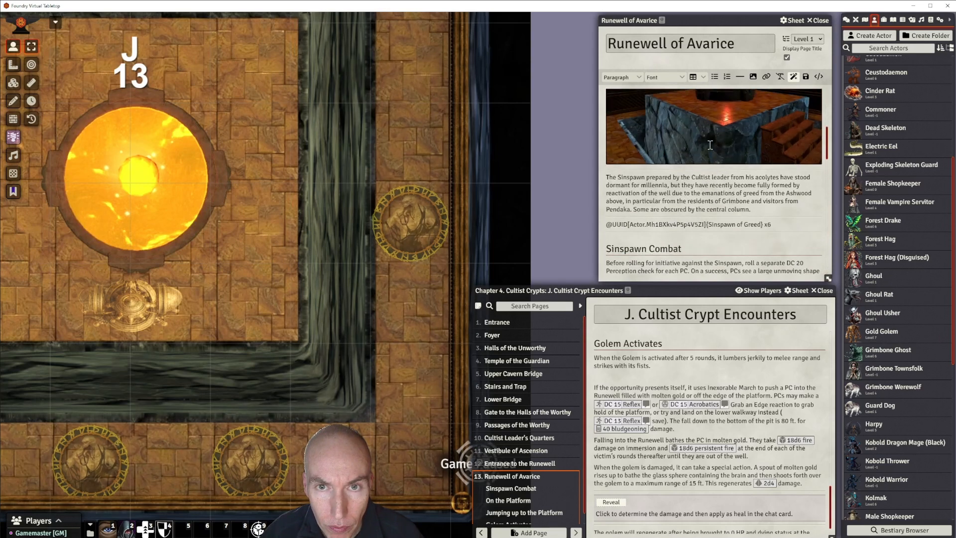
pyautogui.scroll(-8, 711, 150)
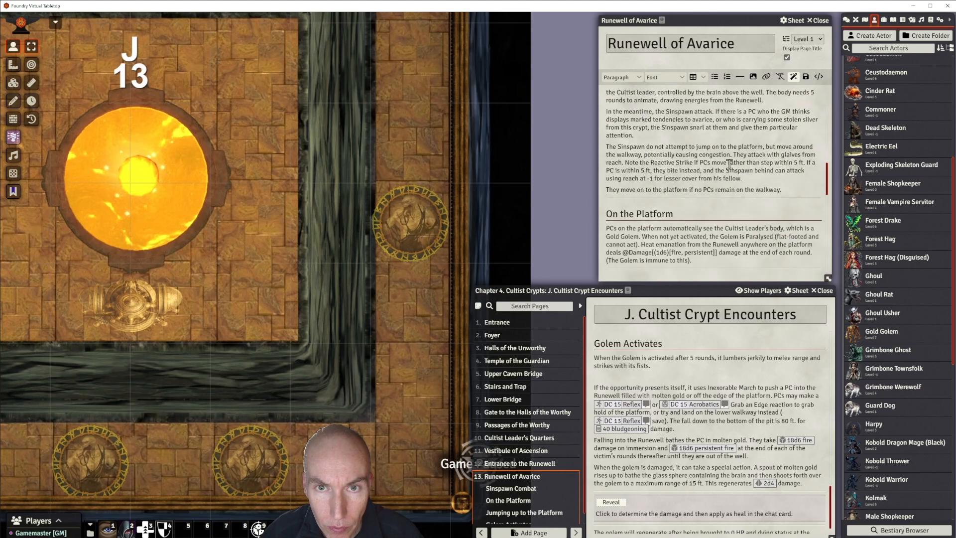
pyautogui.scroll(-9, 730, 164)
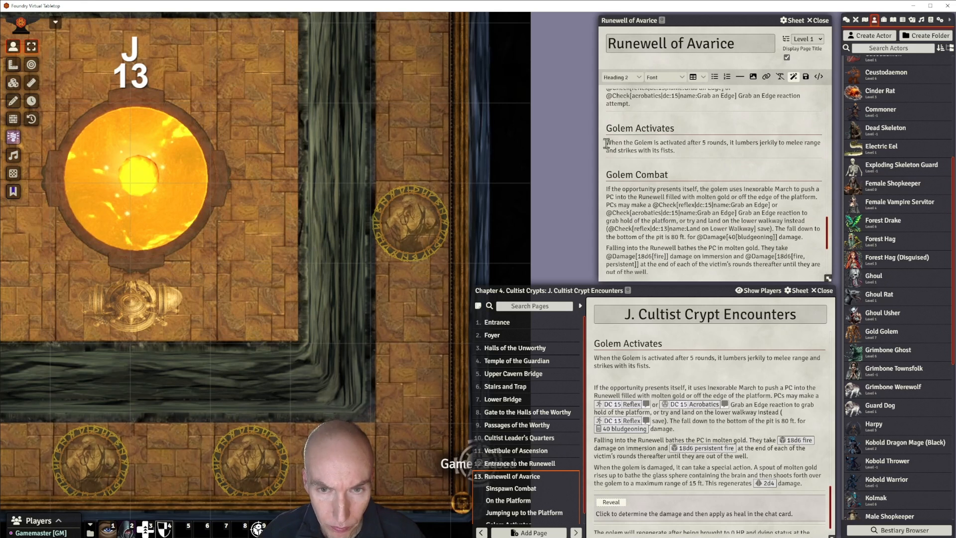
pyautogui.moveTo(607, 144); pyautogui.dragTo(654, 144)
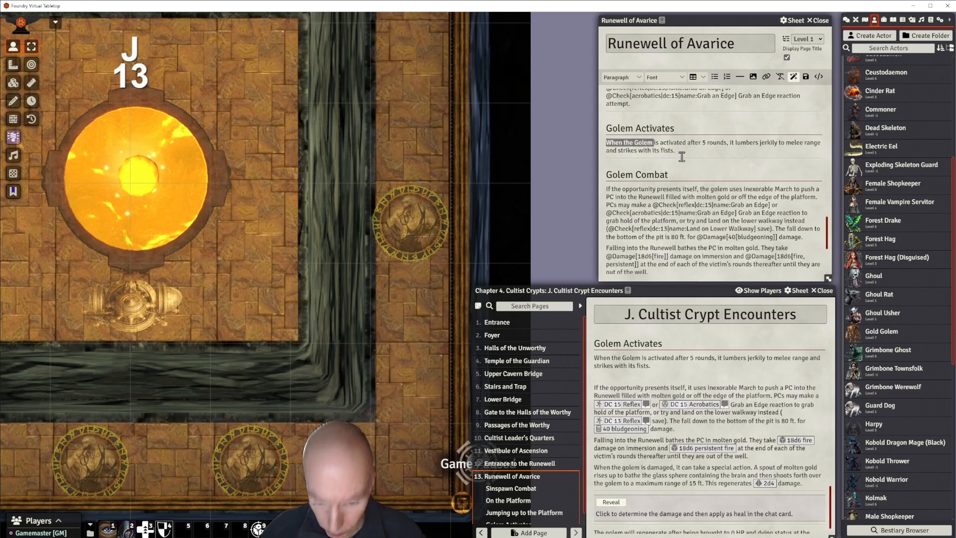
pyautogui.press('Delete')
pyautogui.press('Delete')
pyautogui.press('Delete')
pyautogui.press('Delete')
pyautogui.press('Delete')
pyautogui.press('Delete')
pyautogui.press('Delete')
pyautogui.press('Delete')
pyautogui.press('Delete')
pyautogui.press('Delete')
pyautogui.press('Delete')
pyautogui.press('Delete')
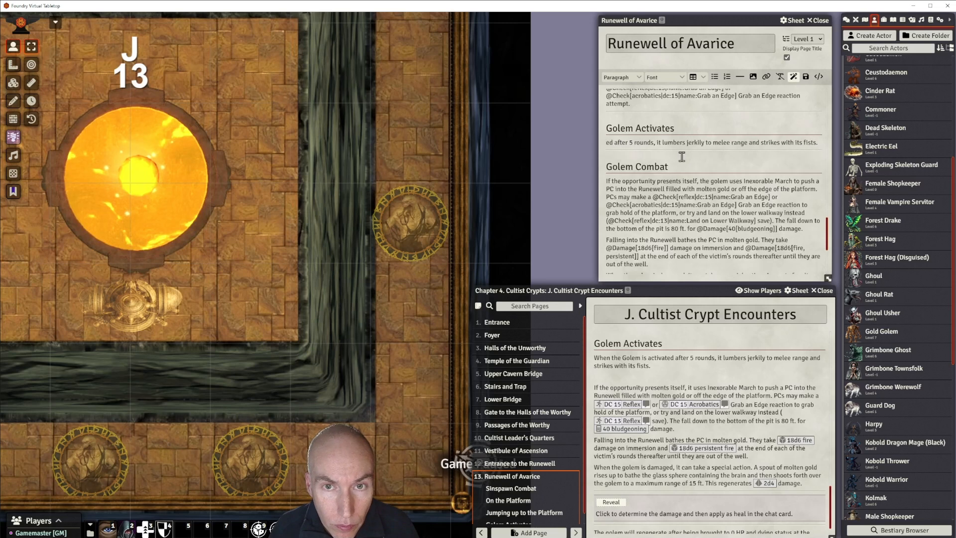
pyautogui.press('Delete')
pyautogui.press('Delete')
pyautogui.press('Delete')
pyautogui.press('Delete')
pyautogui.write('After')
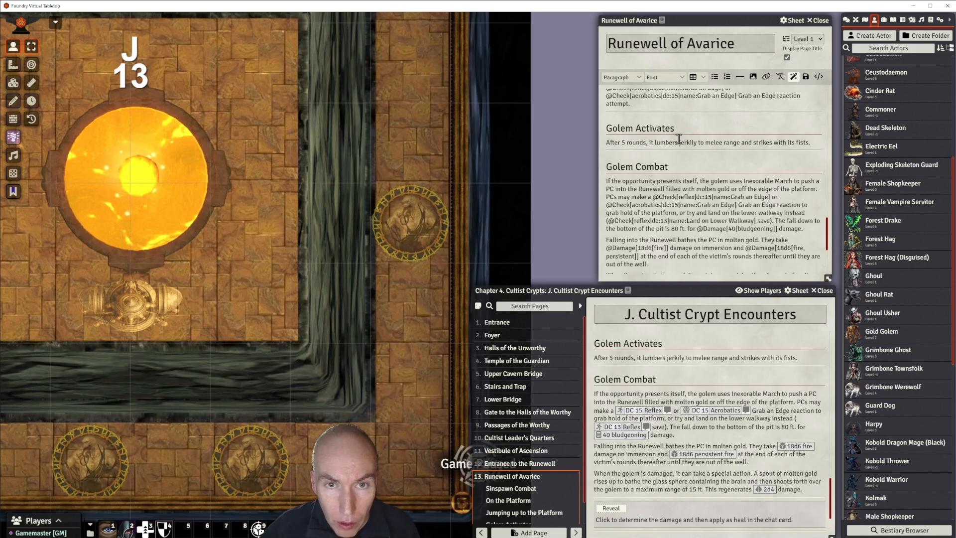
# Extend the Golem Activates opening to "After 5 rounds of combat, or shortly after the PCs defeat the sinspawn if that took less than 5 rounds,".
pyautogui.write(' 5 rounds of combat')
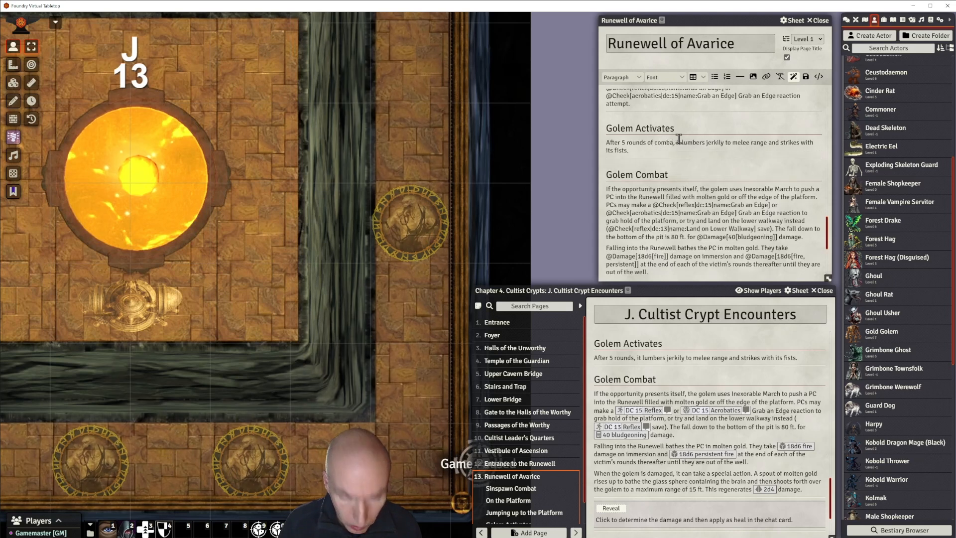
pyautogui.write(' or sho')
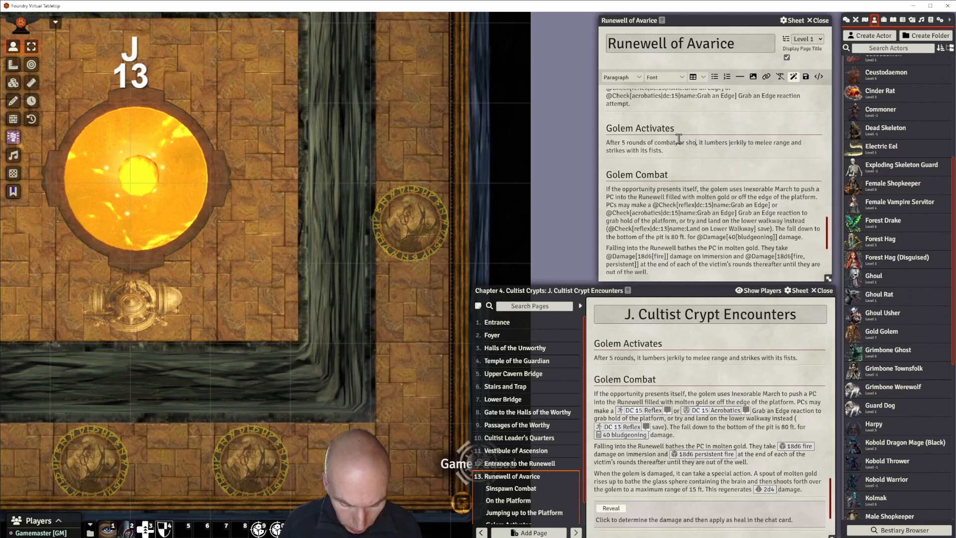
pyautogui.write('rtly after th')
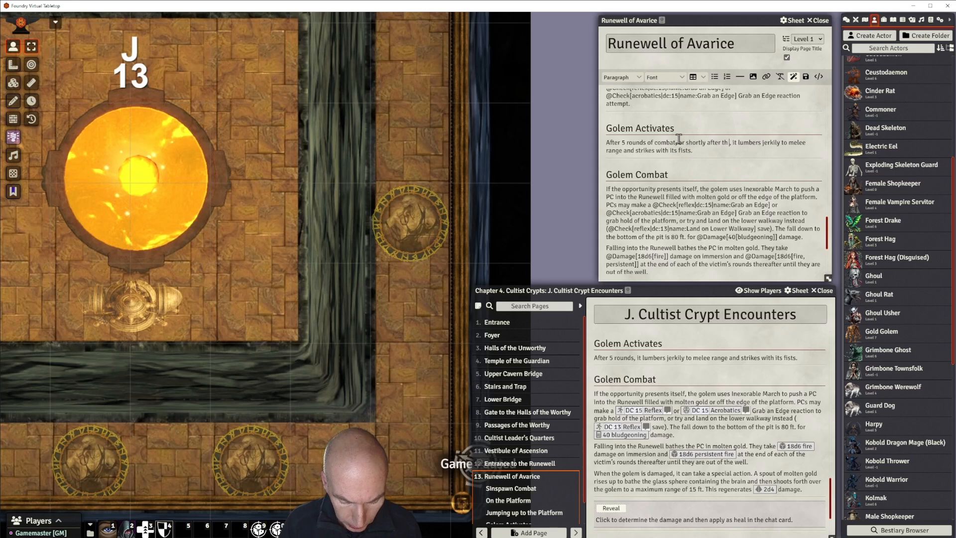
pyautogui.write('e PCs de')
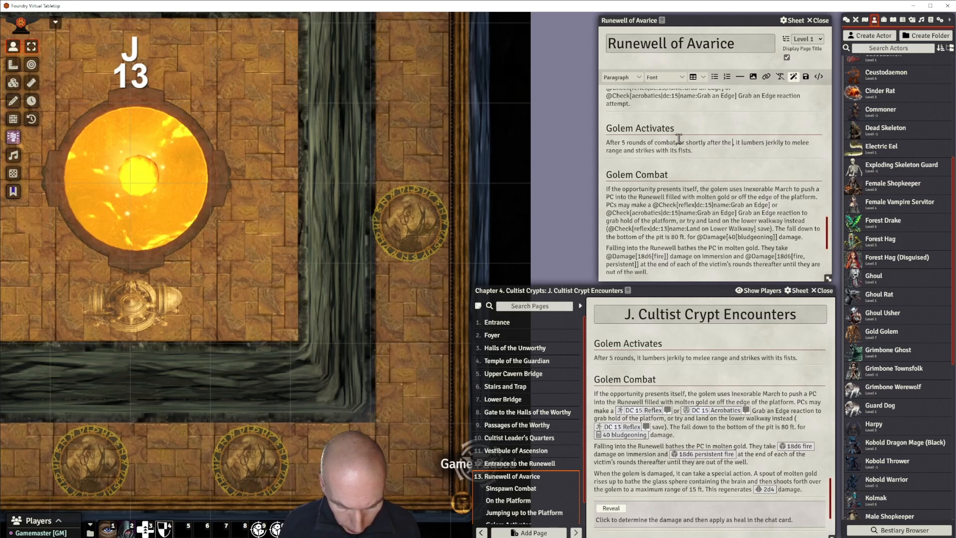
pyautogui.write('feat the')
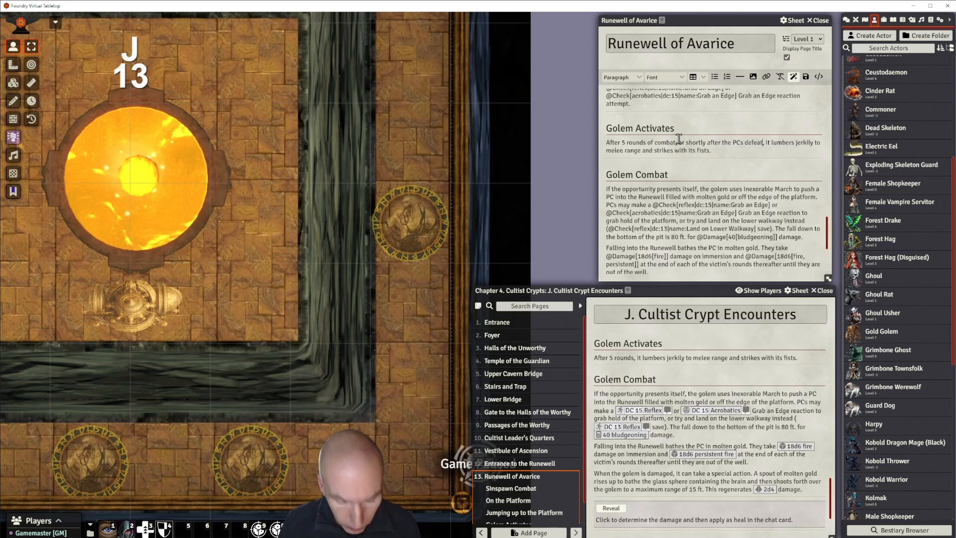
pyautogui.write(' sins')
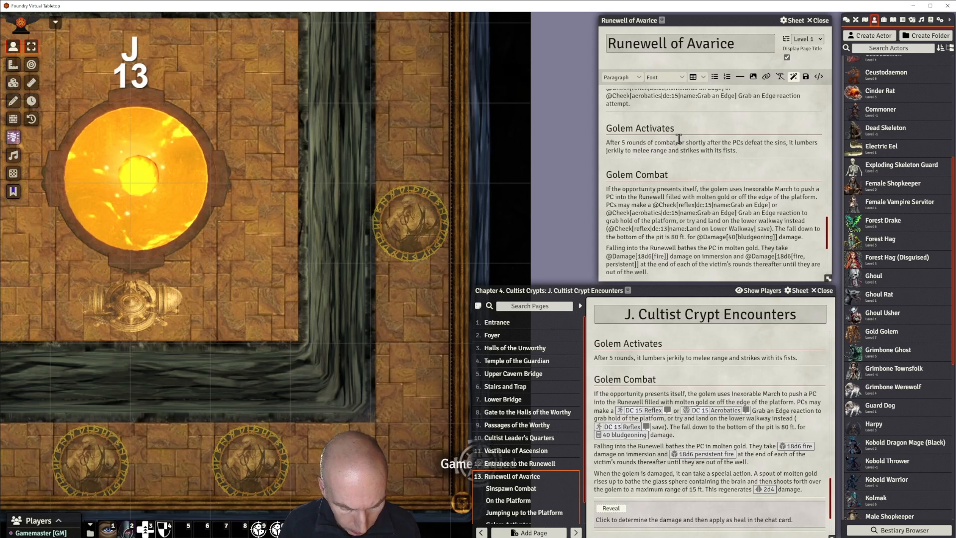
pyautogui.write('pawn if')
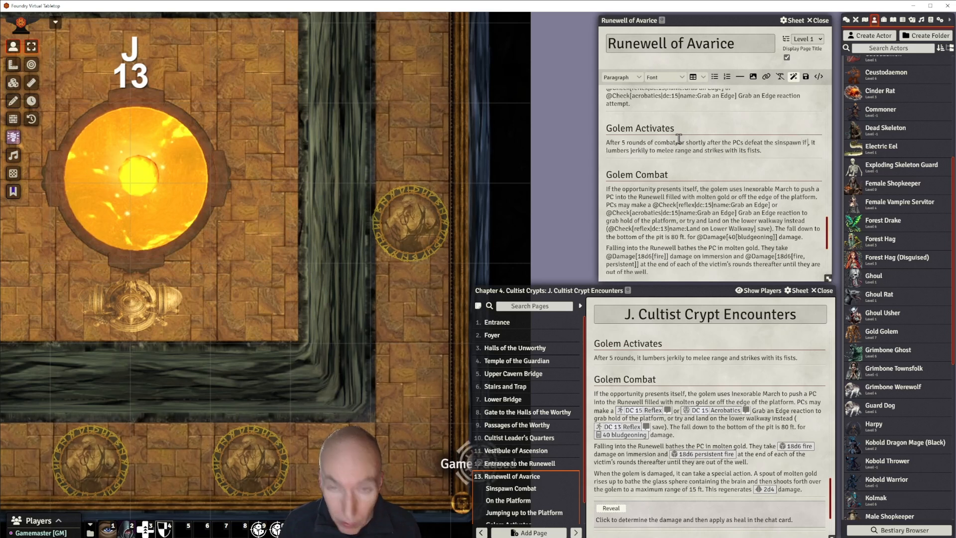
pyautogui.write(' that took le')
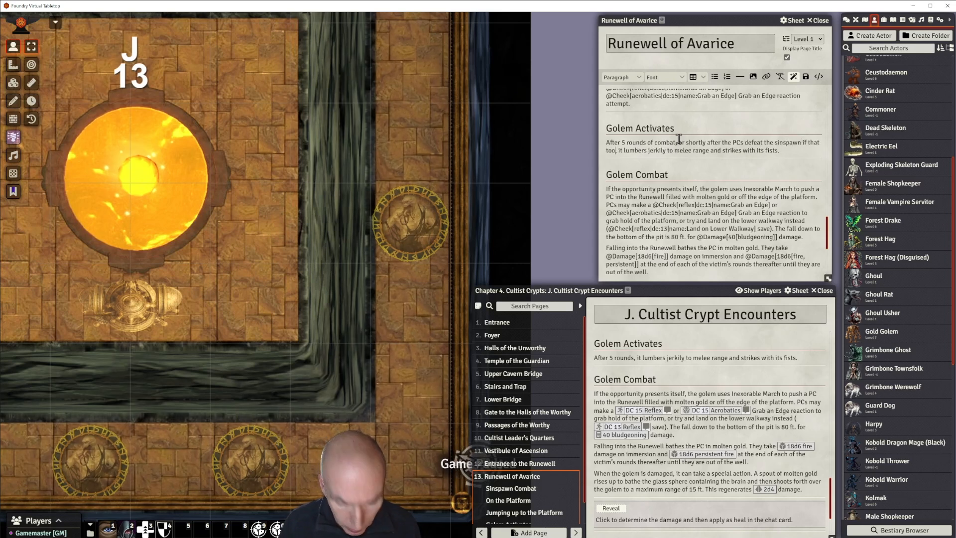
pyautogui.write('ss than')
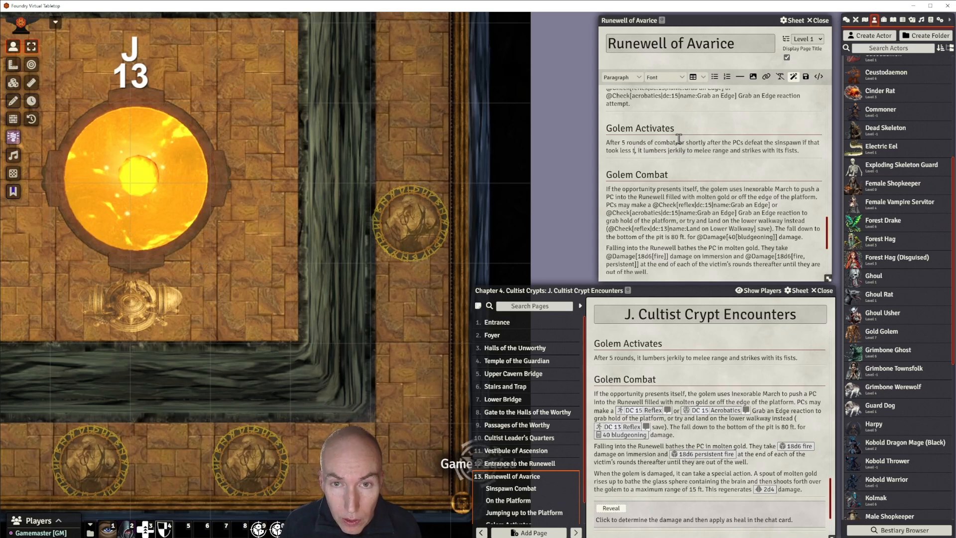
pyautogui.write(' 5 rounds,')
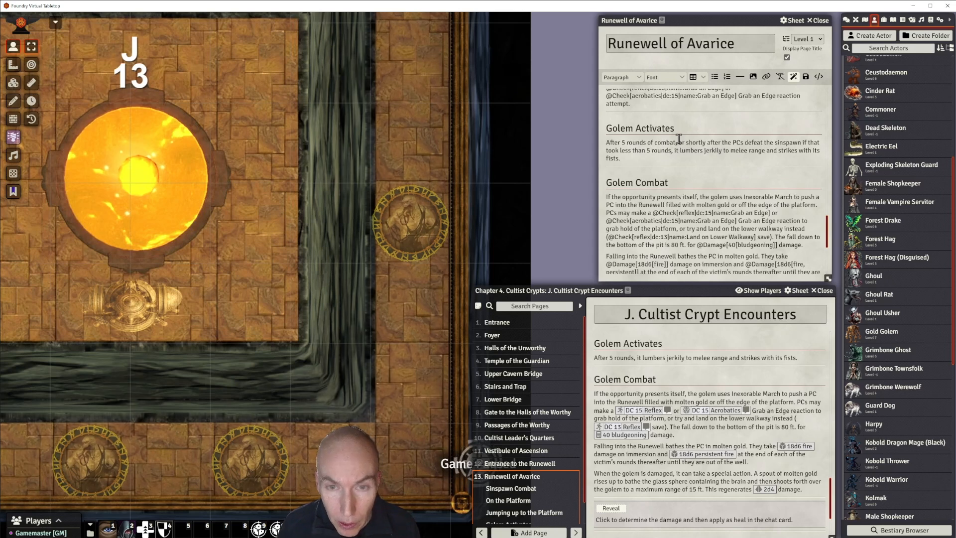
# Replace "it" before "lumbers jerkily" in the Golem Activates paragraph with "the mechanical construct whirrs into life and".
pyautogui.write(' the mecha')
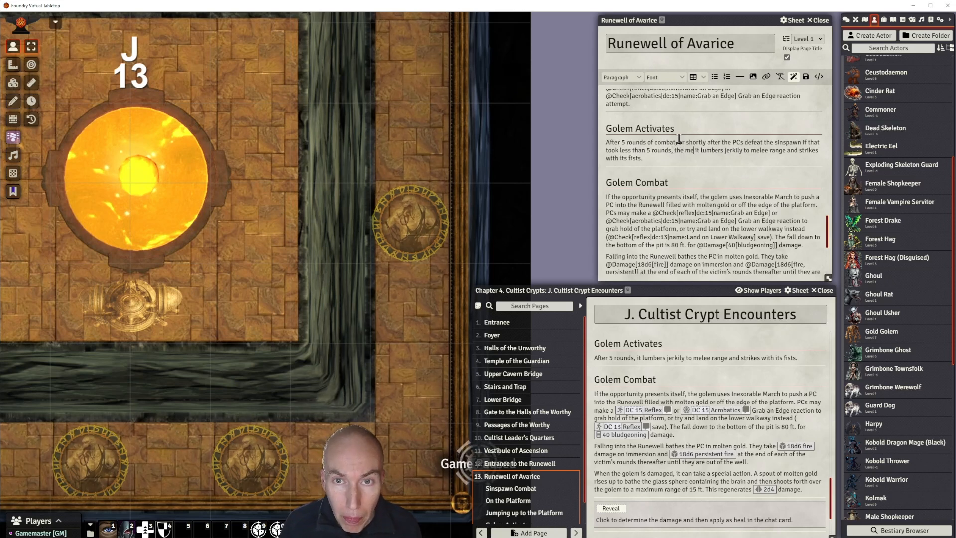
pyautogui.write('nical')
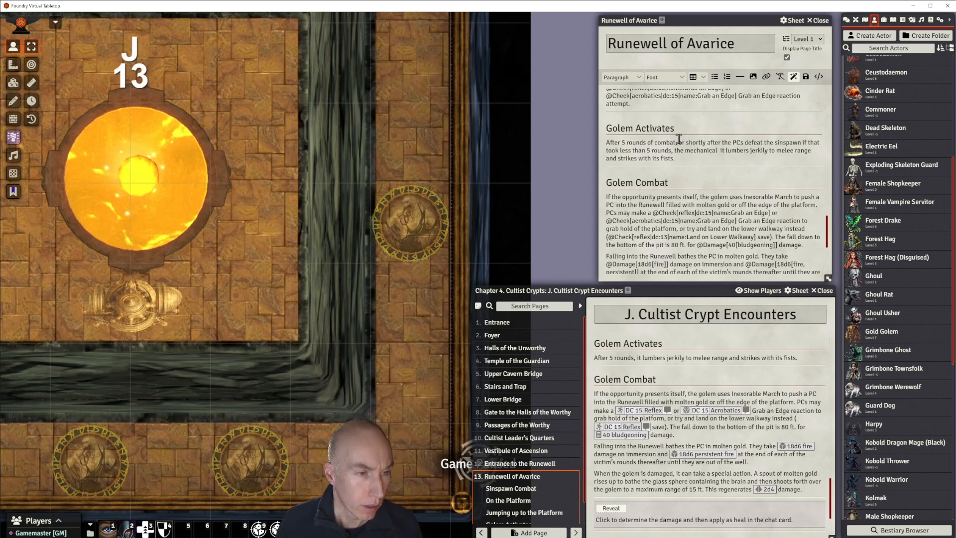
pyautogui.write(' s')
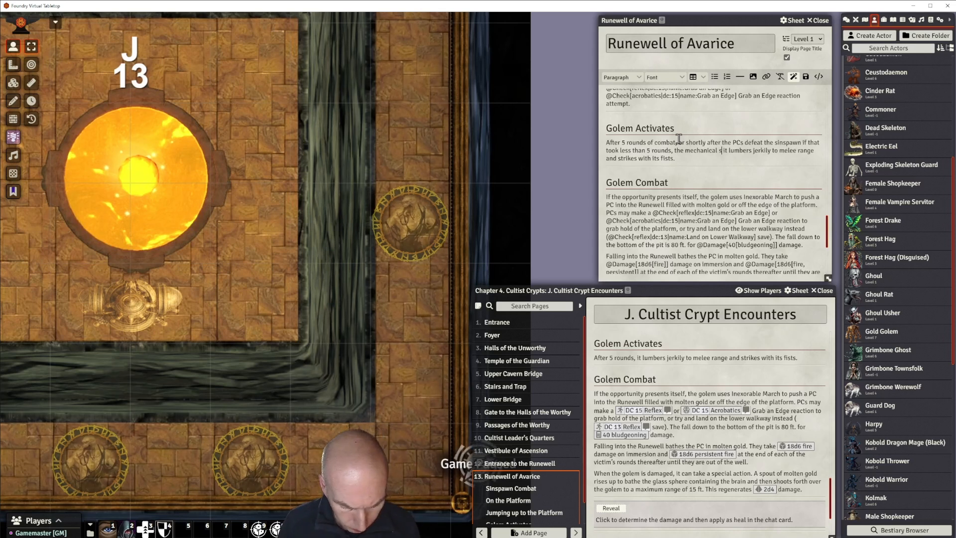
pyautogui.write('tatue')
pyautogui.press('BackSpace')
pyautogui.press('BackSpace')
pyautogui.press('BackSpace')
pyautogui.press('BackSpace')
pyautogui.press('BackSpace')
pyautogui.press('BackSpace')
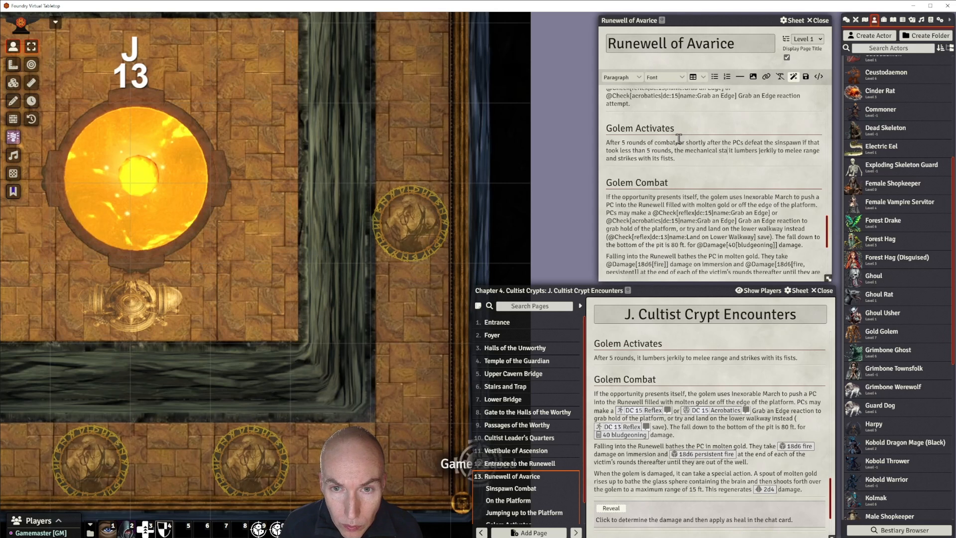
pyautogui.write('construct w')
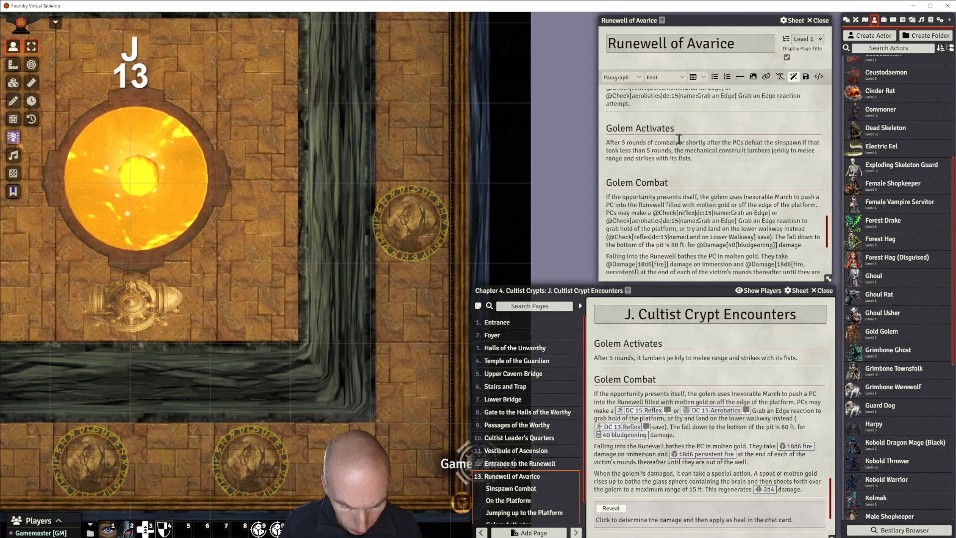
pyautogui.write('hirrs ')
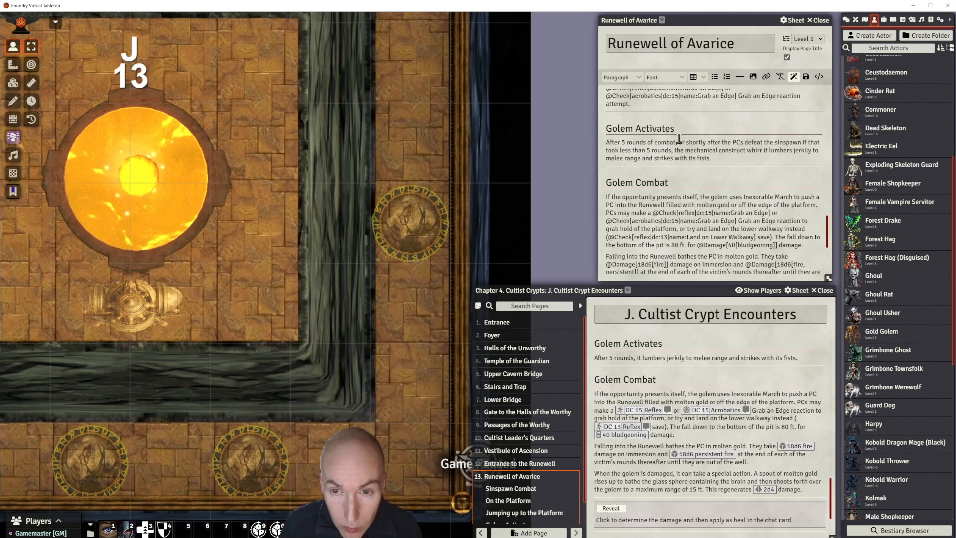
pyautogui.write('into')
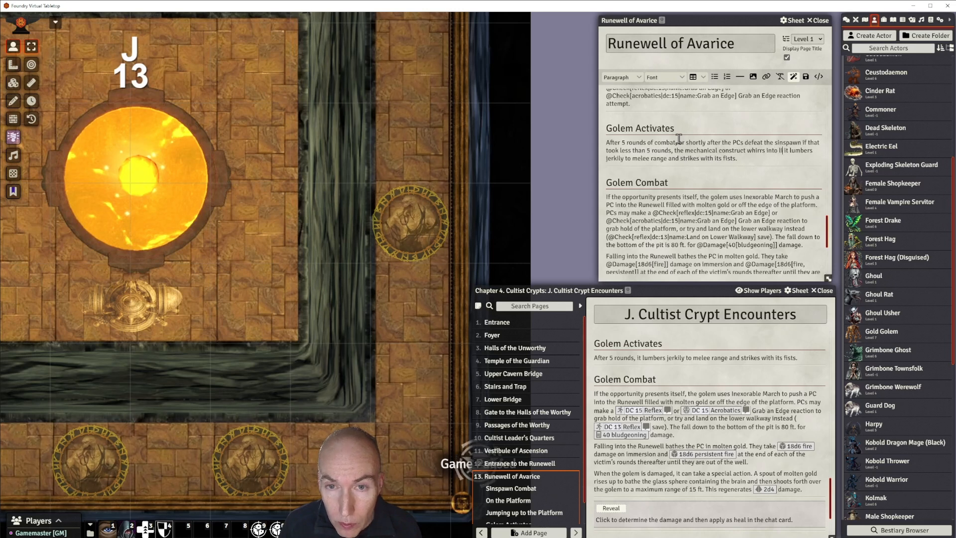
pyautogui.write(' life and')
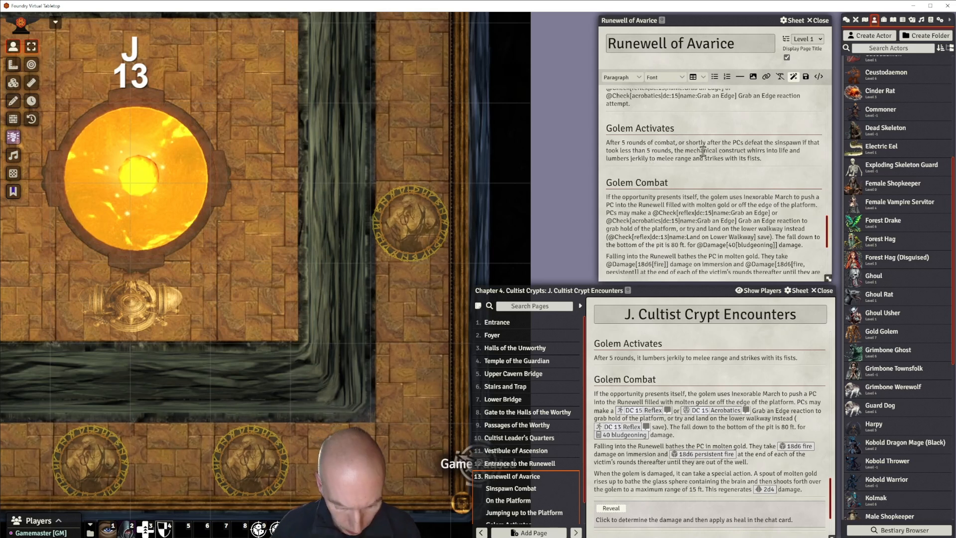
# End the Golem Activates sentence with "lumbers jerkily forward.", removing the melee range and fists wording, and save the page.
pyautogui.write('forward ')
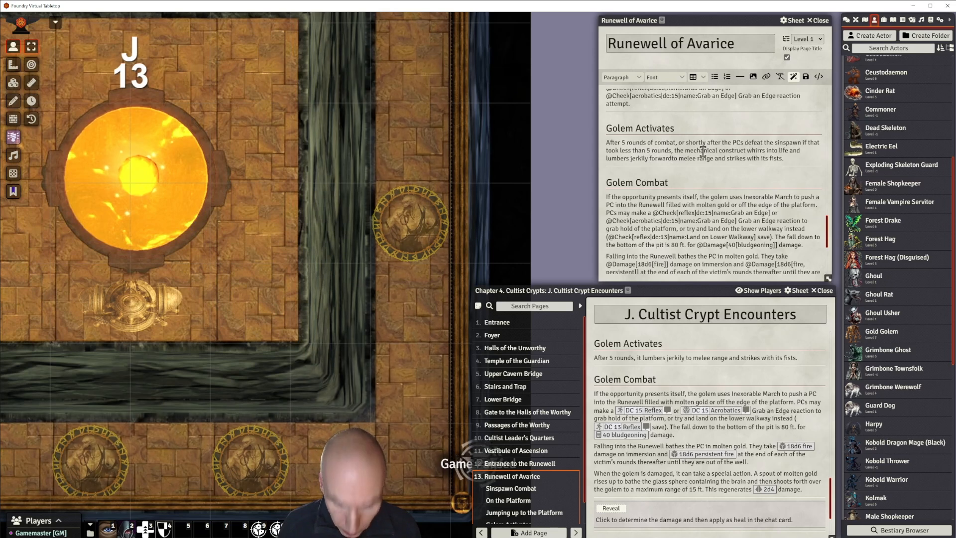
pyautogui.write('.')
pyautogui.press('Delete')
pyautogui.press('Delete')
pyautogui.press('Delete')
pyautogui.press('Delete')
pyautogui.press('Delete')
pyautogui.press('Delete')
pyautogui.press('Delete')
pyautogui.press('Delete')
pyautogui.press('Delete')
pyautogui.press('Delete')
pyautogui.press('Delete')
pyautogui.press('Delete')
pyautogui.press('Delete')
pyautogui.press('Delete')
pyautogui.press('Delete')
pyautogui.press('Delete')
pyautogui.press('Delete')
pyautogui.press('Delete')
pyautogui.press('Delete')
pyautogui.press('Delete')
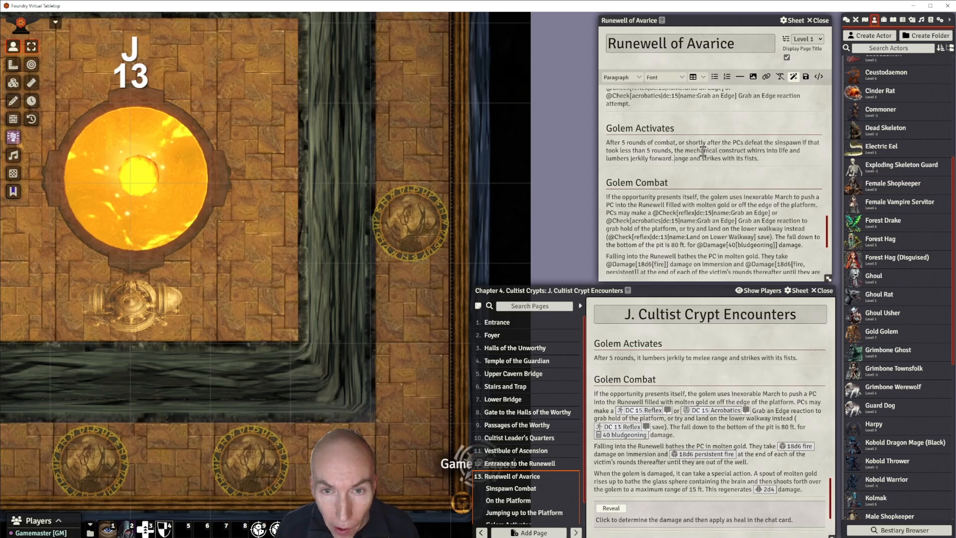
pyautogui.press('Delete')
pyautogui.press('Delete')
pyautogui.press('Delete')
pyautogui.press('Delete')
pyautogui.press('Delete')
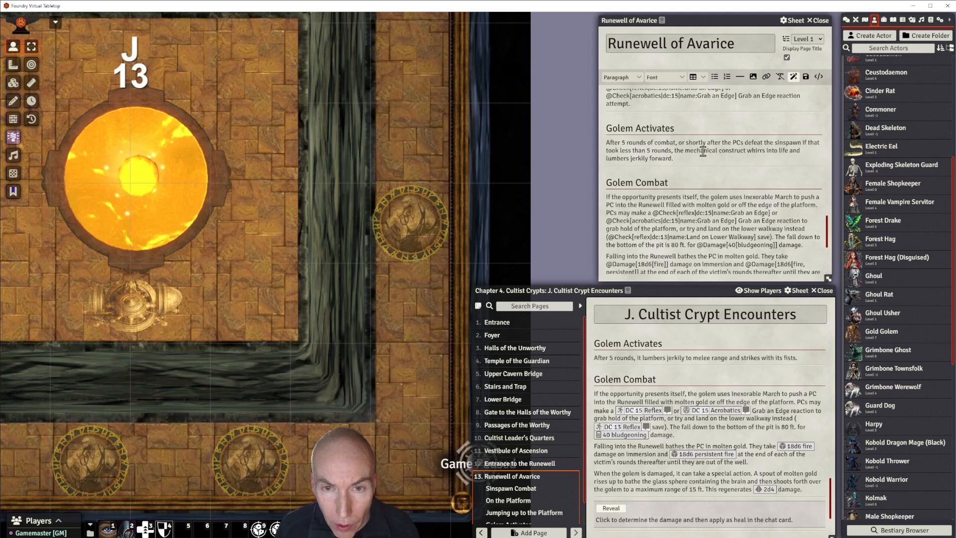
pyautogui.click(698, 204)
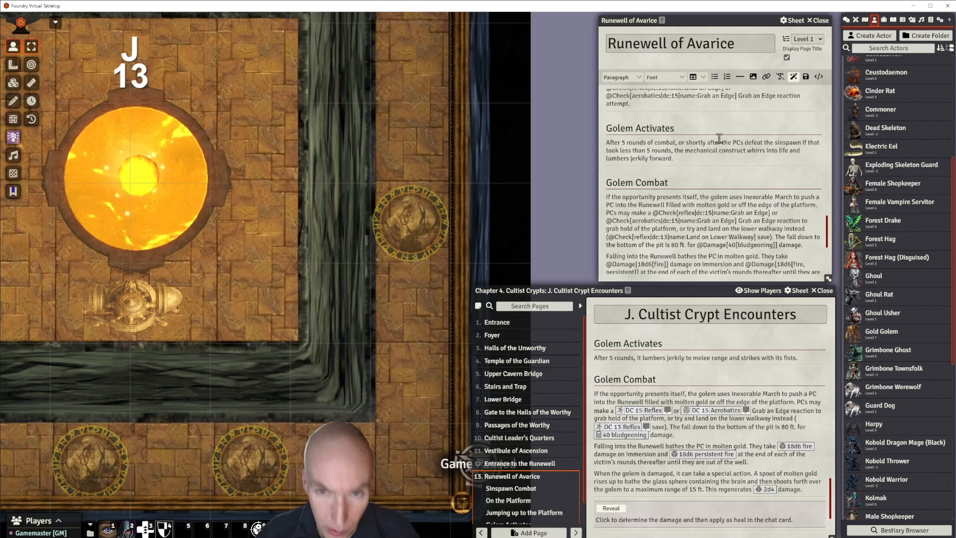
pyautogui.click(805, 77)
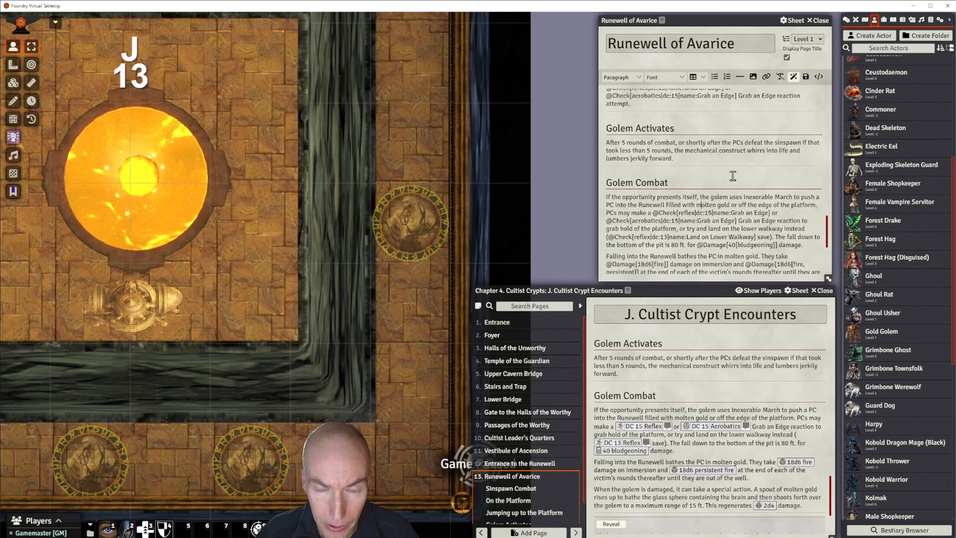
pyautogui.scroll(-5, 292, 211)
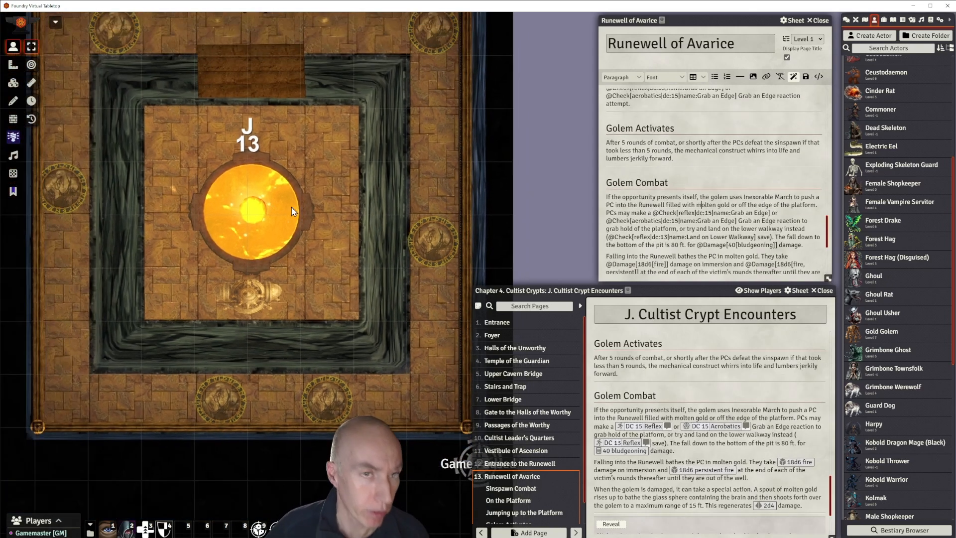
pyautogui.moveTo(304, 250); pyautogui.dragTo(362, 195)
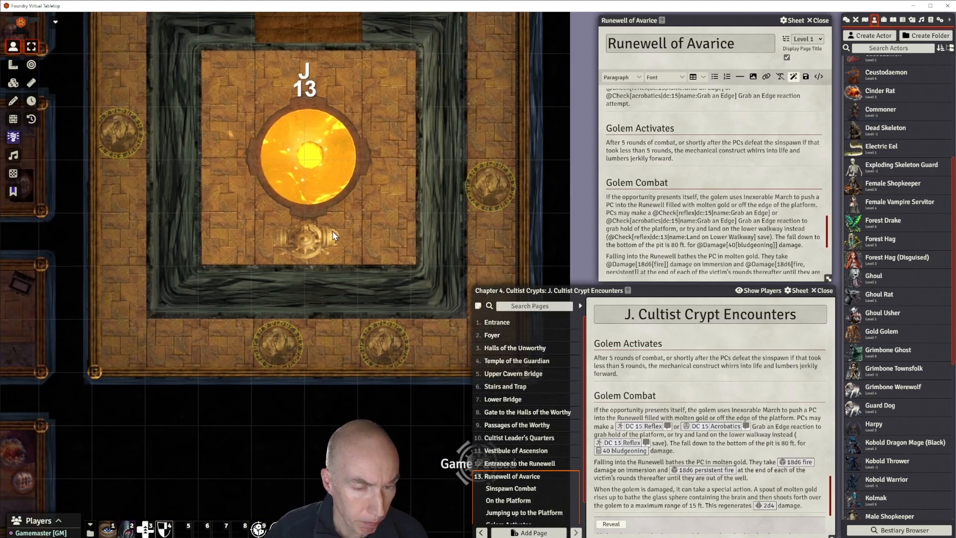
pyautogui.scroll(4, 370, 211)
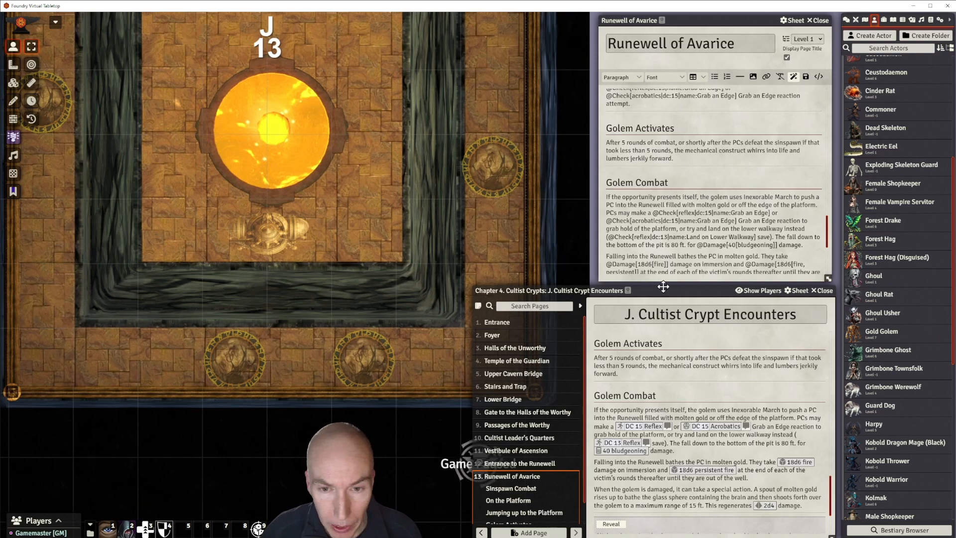
pyautogui.moveTo(663, 287)
pyautogui.mouseDown()
pyautogui.moveTo(672, 287)
pyautogui.moveTo(664, 286)
pyautogui.mouseUp()
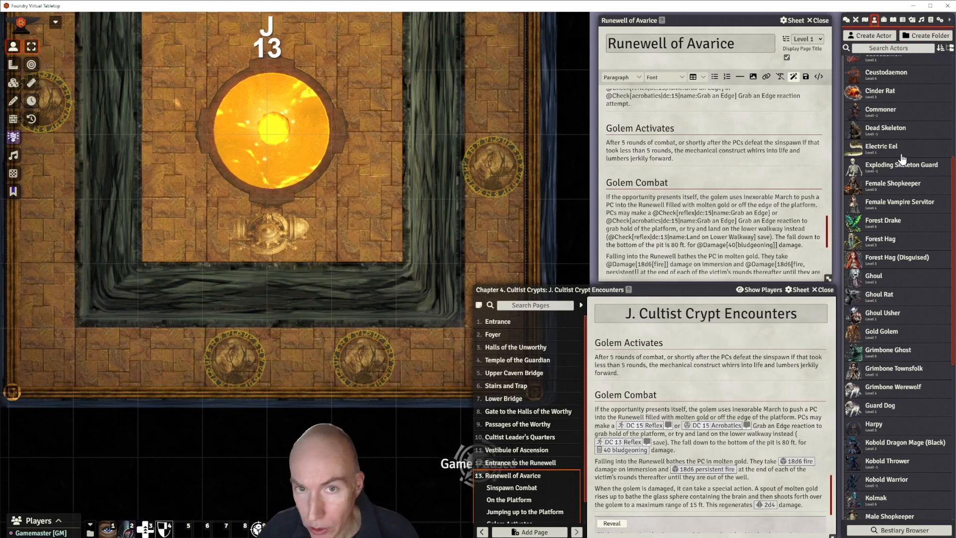
# Insert extra horizontal lines between the Golem Activates paragraph and the Golem Combat heading.
pyautogui.scroll(-2, 901, 171)
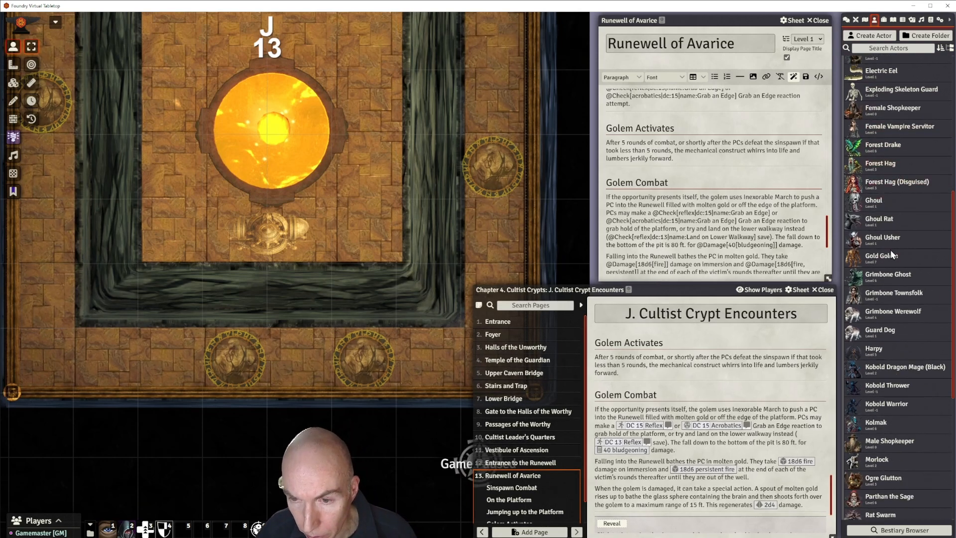
pyautogui.scroll(1, 763, 197)
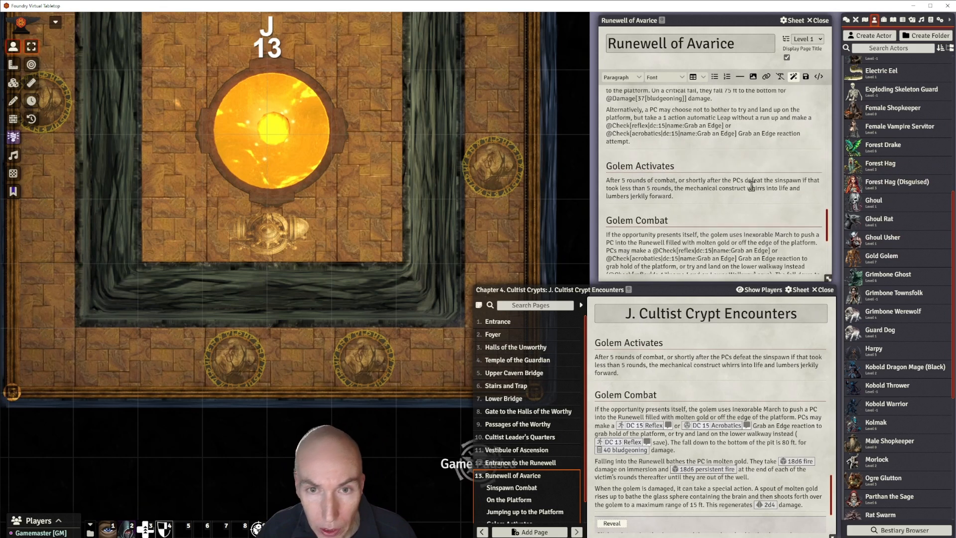
pyautogui.click(679, 197)
pyautogui.click(741, 79)
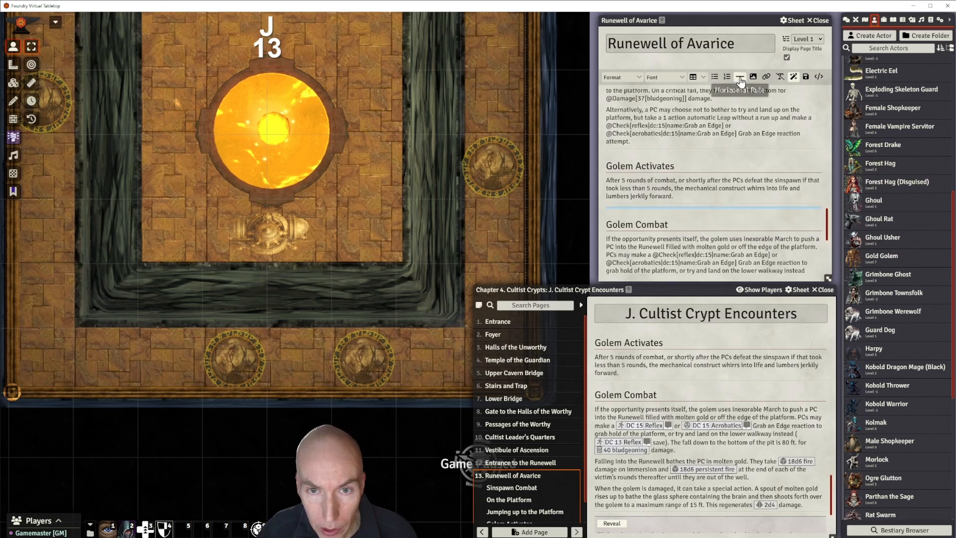
pyautogui.click(740, 80)
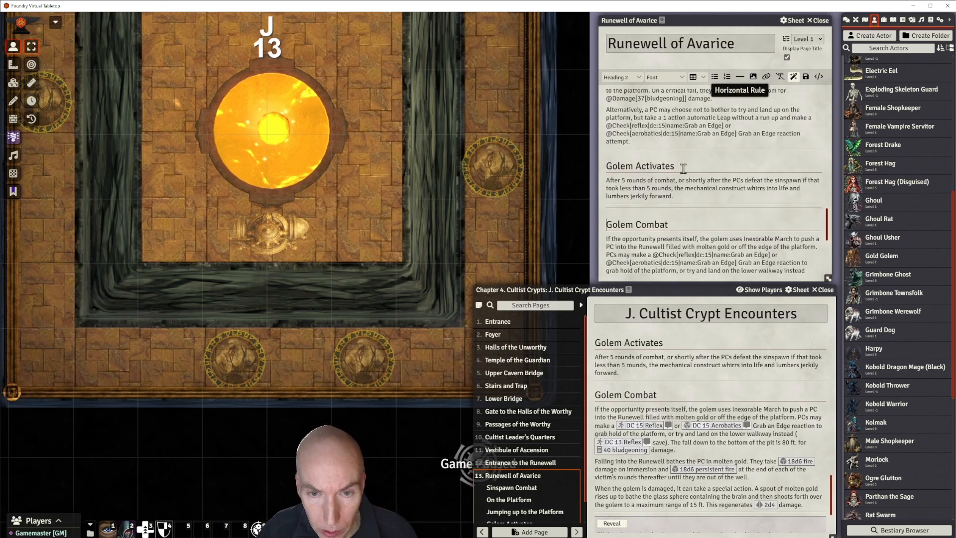
pyautogui.click(682, 196)
pyautogui.click(742, 79)
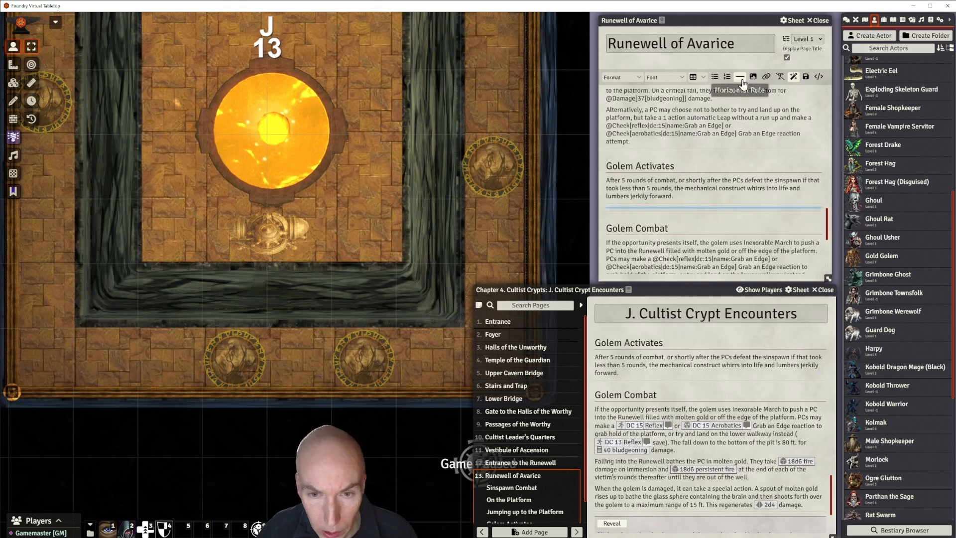
# Add a link to the Gold Golem actor between the horizontal lines above Golem Combat and save the page.
pyautogui.click(627, 210)
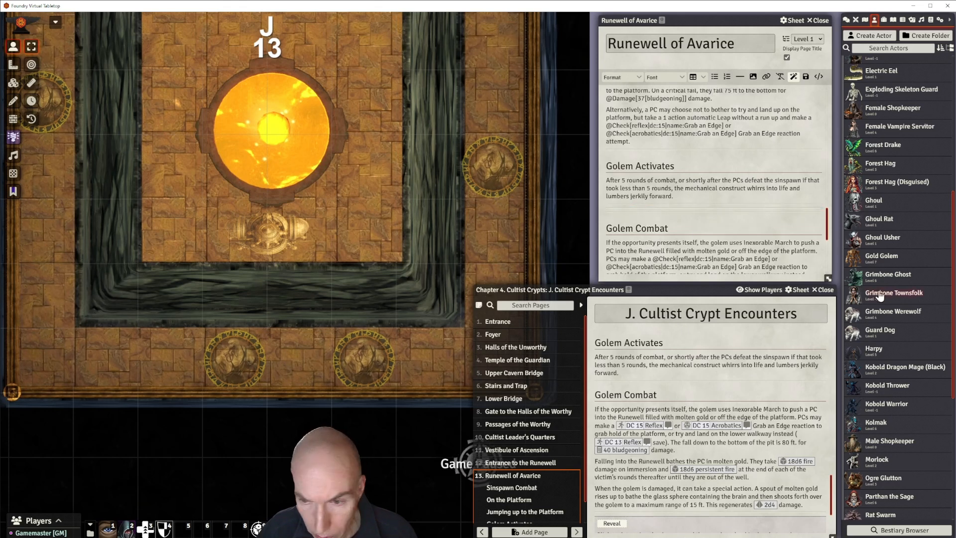
pyautogui.moveTo(891, 257); pyautogui.dragTo(674, 209)
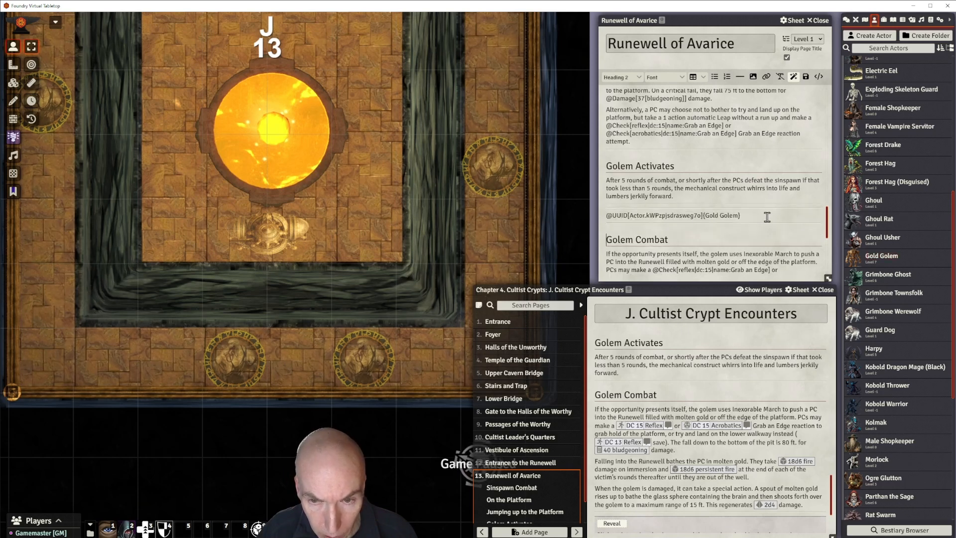
pyautogui.click(807, 78)
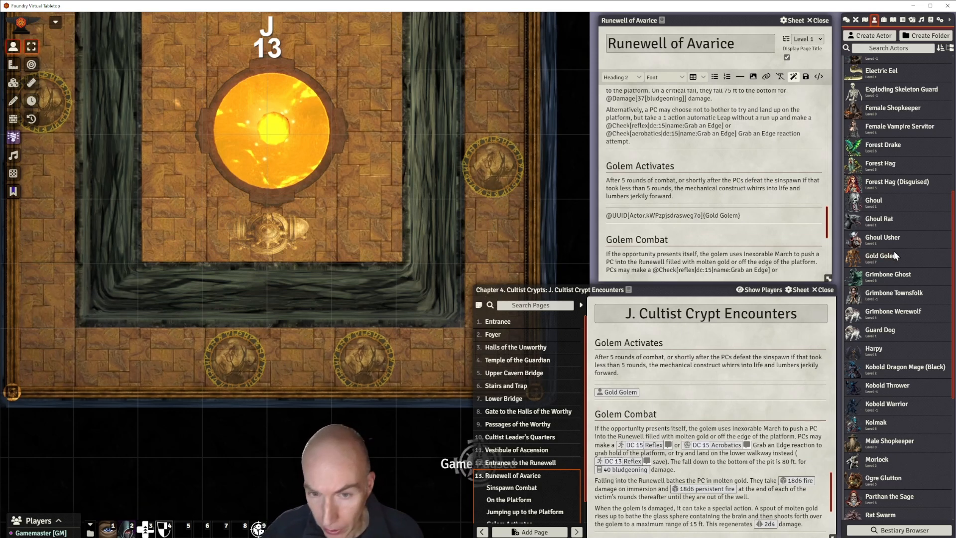
# Place a Gold Golem token beside the golem statue below the runewell in J13 and hide the token from players.
pyautogui.moveTo(894, 256); pyautogui.dragTo(307, 230)
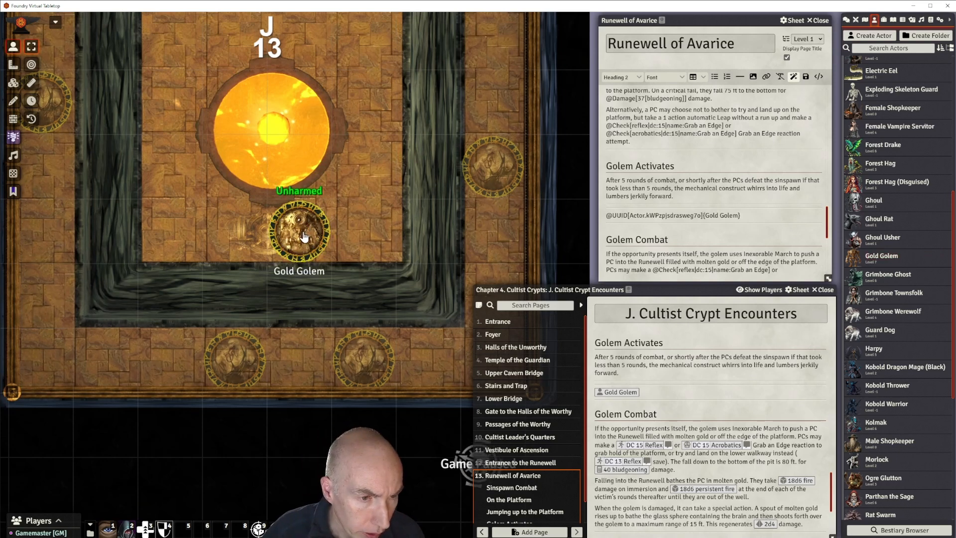
pyautogui.rightClick(304, 236)
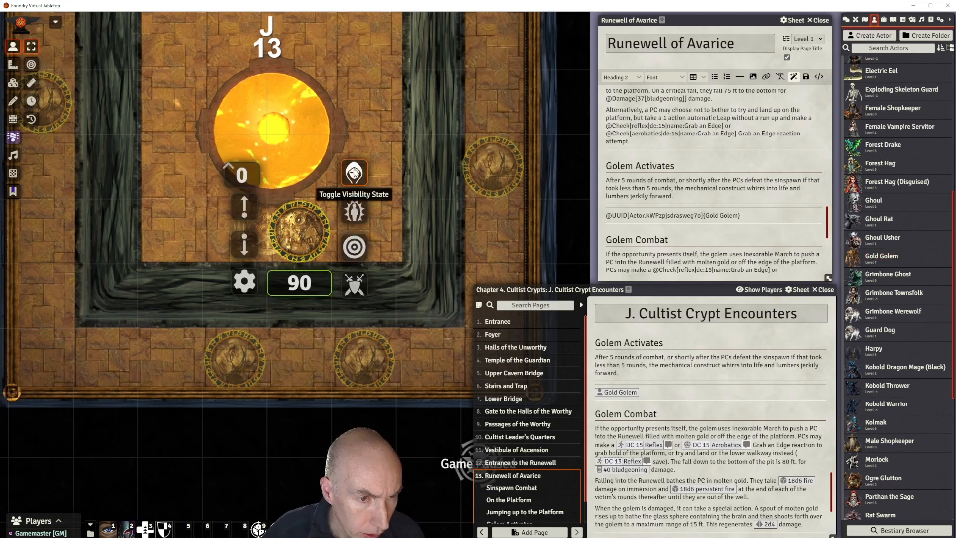
pyautogui.click(375, 109)
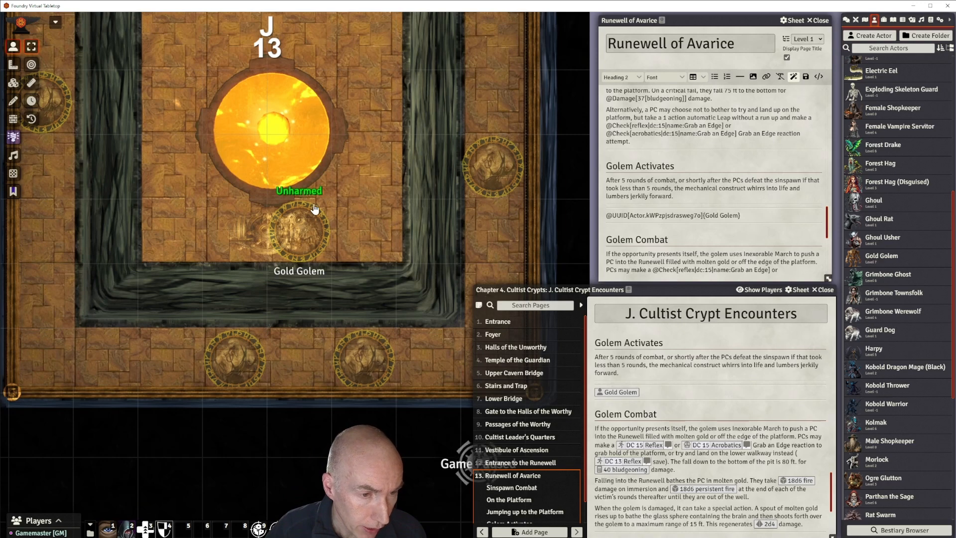
pyautogui.moveTo(362, 163); pyautogui.dragTo(426, 151)
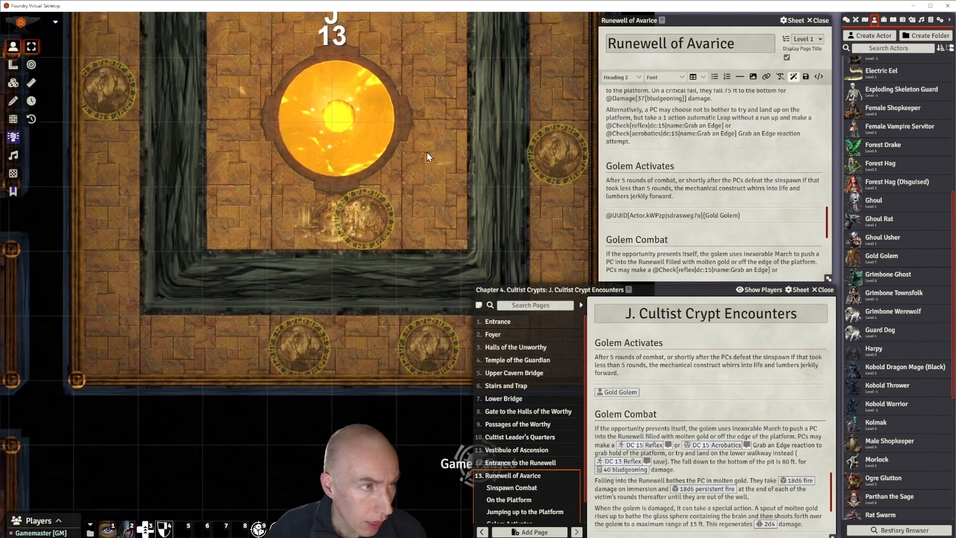
# Turn on visibility for the golem statue tile below the runewell, leaving its tile settings unedited.
pyautogui.click(13, 82)
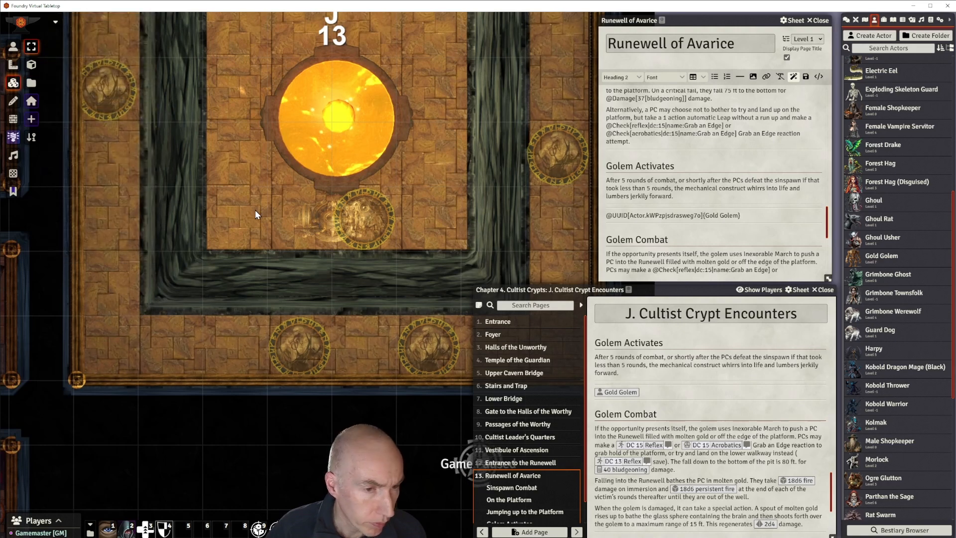
pyautogui.doubleClick(327, 229)
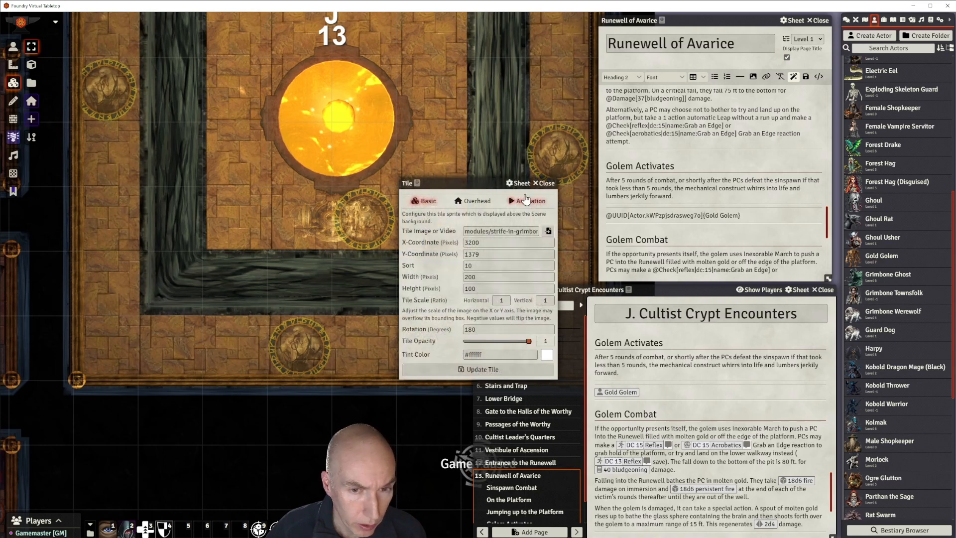
pyautogui.click(545, 189)
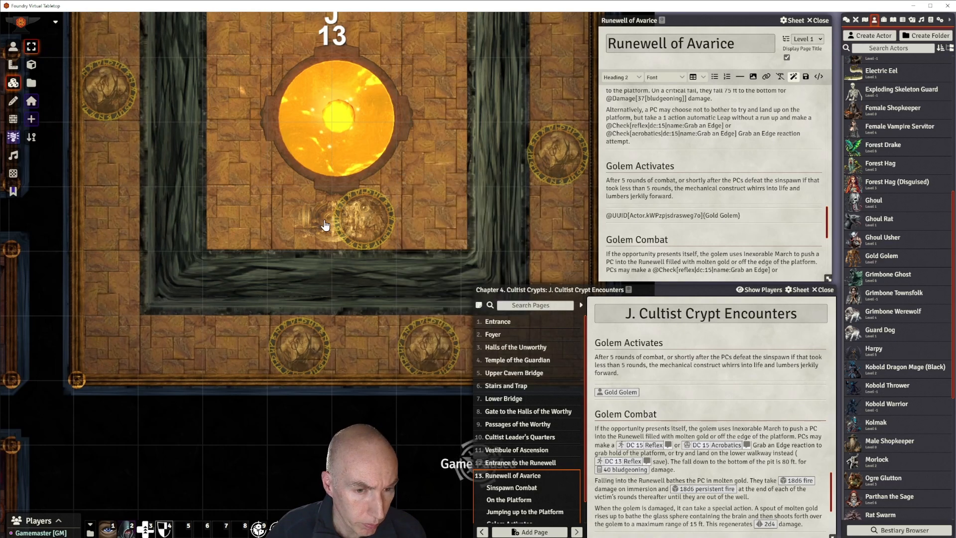
pyautogui.doubleClick(324, 225)
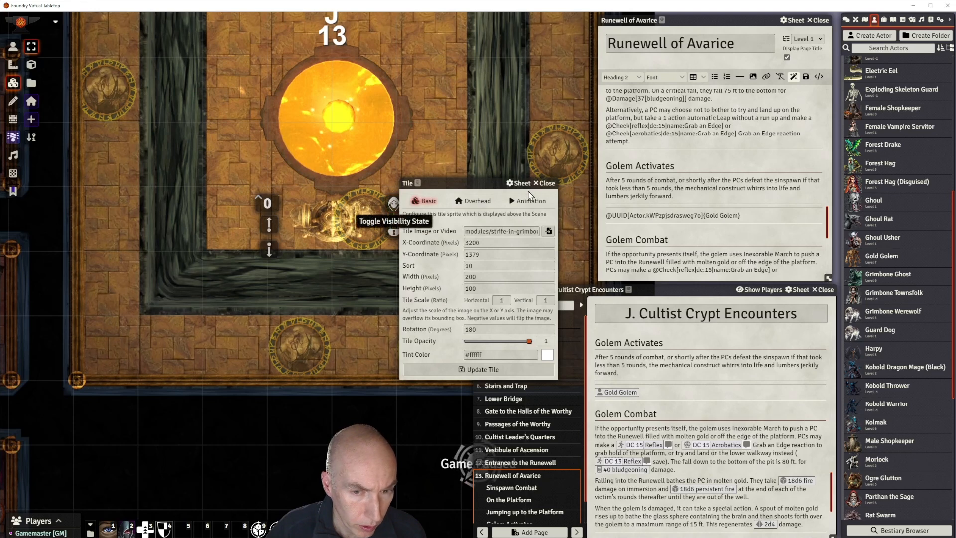
pyautogui.click(544, 183)
pyautogui.click(420, 150)
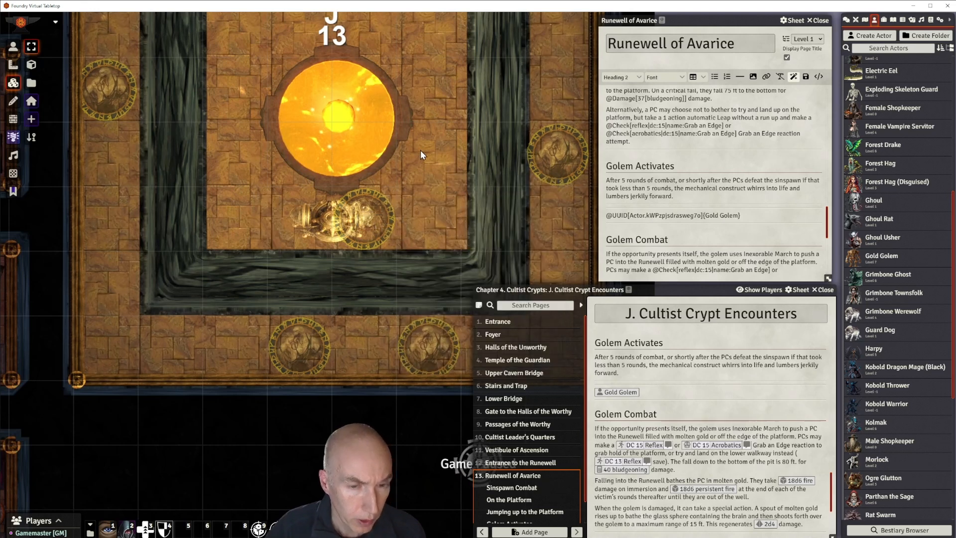
# Examine the walls of the J13 runewell chamber and the neighbouring crypt rooms on the map.
pyautogui.moveTo(421, 151); pyautogui.dragTo(385, 266)
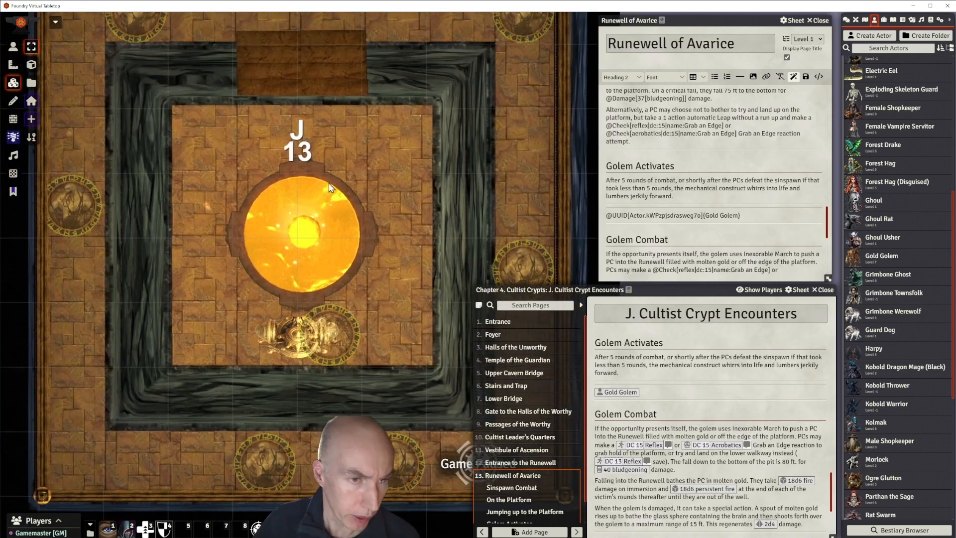
pyautogui.scroll(-5, 329, 188)
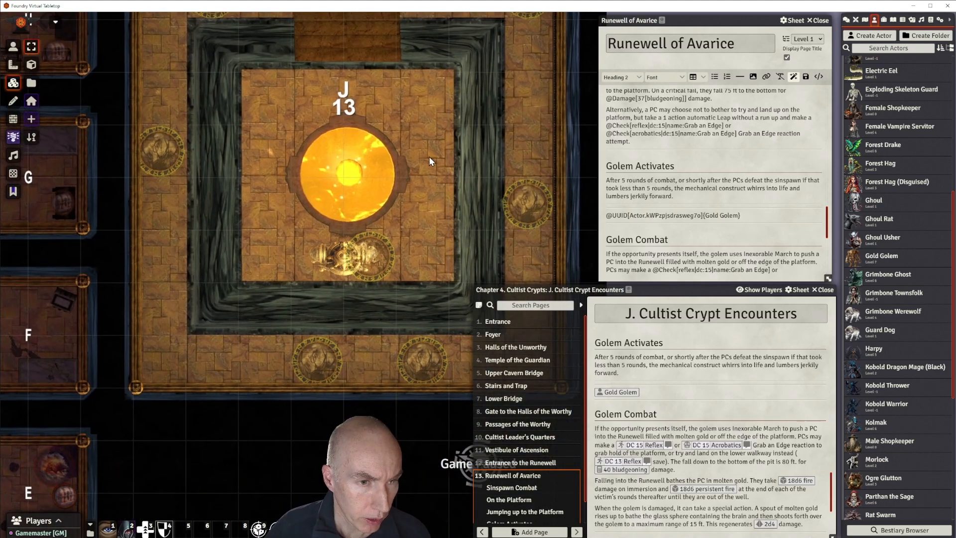
pyautogui.scroll(1, 429, 157)
pyautogui.click(13, 119)
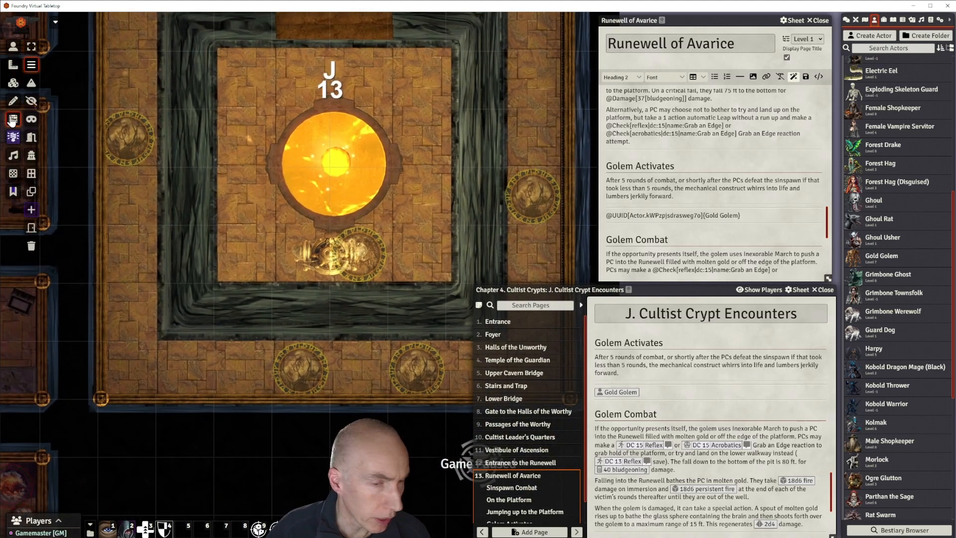
pyautogui.moveTo(244, 88); pyautogui.dragTo(249, 118)
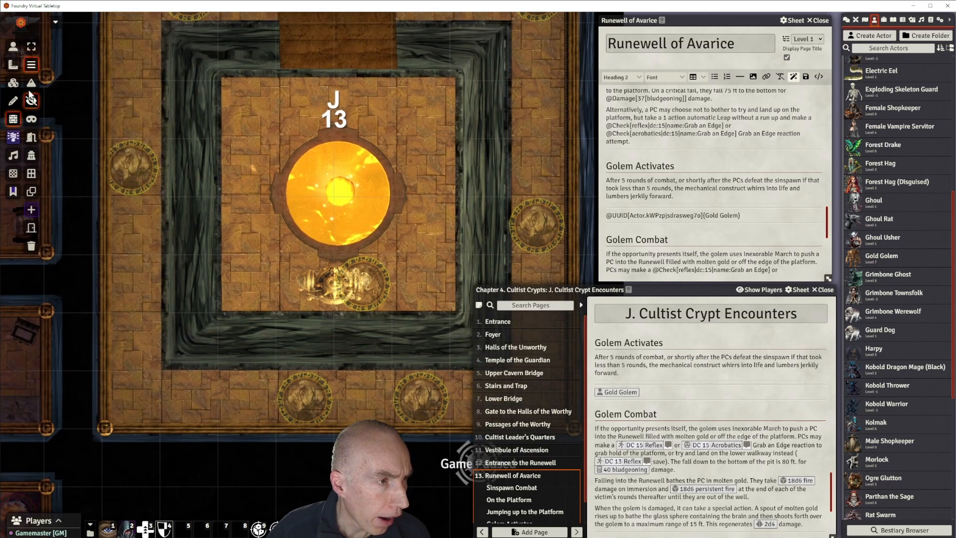
pyautogui.moveTo(295, 100); pyautogui.dragTo(280, 192)
pyautogui.scroll(-3, 280, 193)
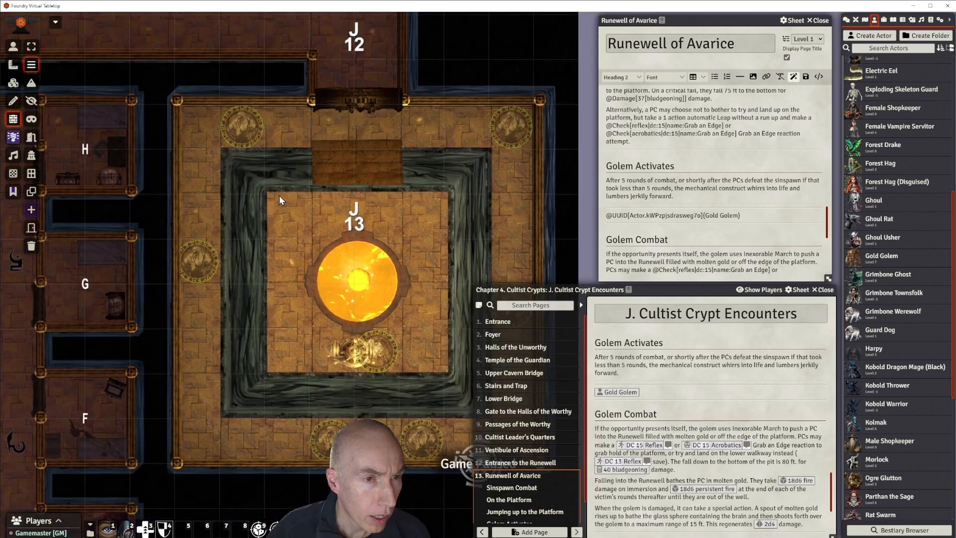
pyautogui.click(9, 104)
pyautogui.click(13, 120)
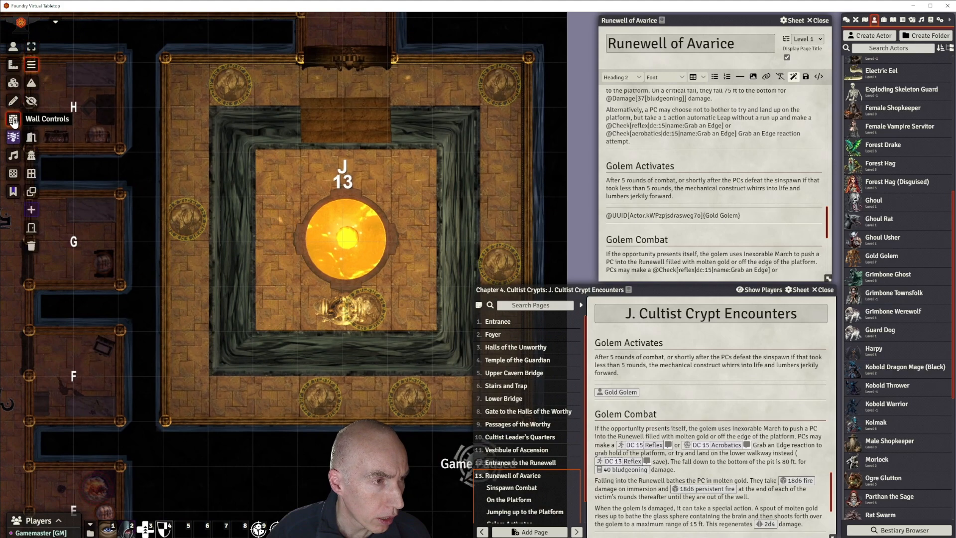
pyautogui.moveTo(237, 119); pyautogui.dragTo(435, 202)
pyautogui.scroll(-9, 295, 220)
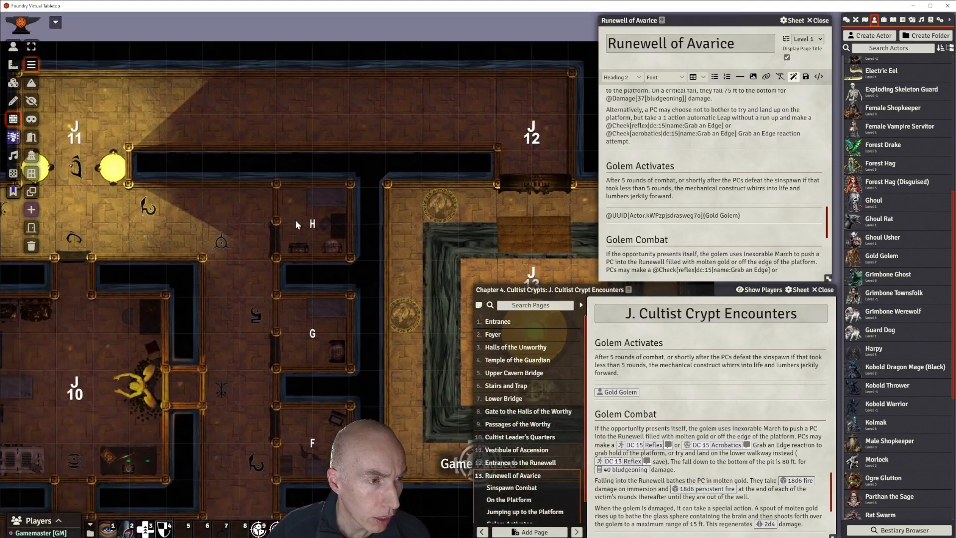
pyautogui.moveTo(273, 239); pyautogui.dragTo(226, 85)
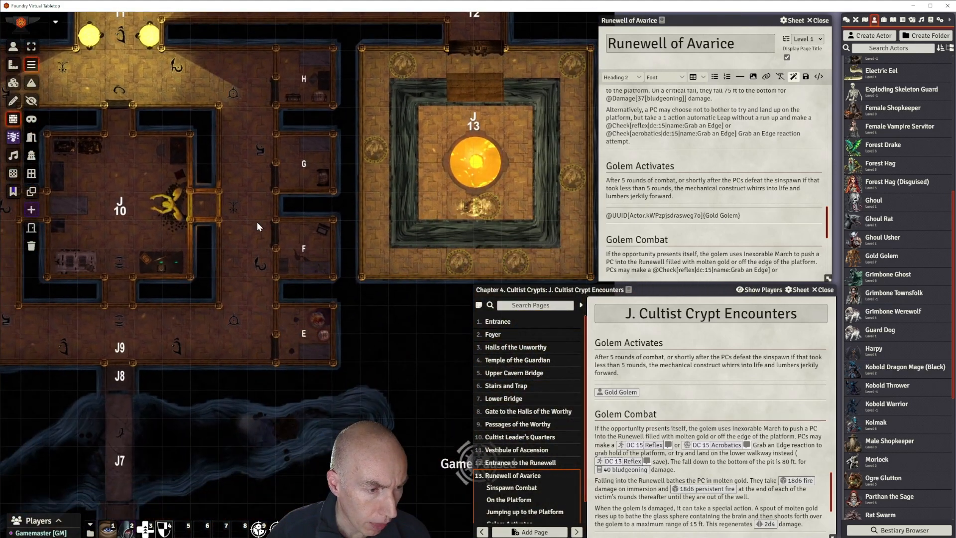
pyautogui.moveTo(256, 222); pyautogui.dragTo(171, 243)
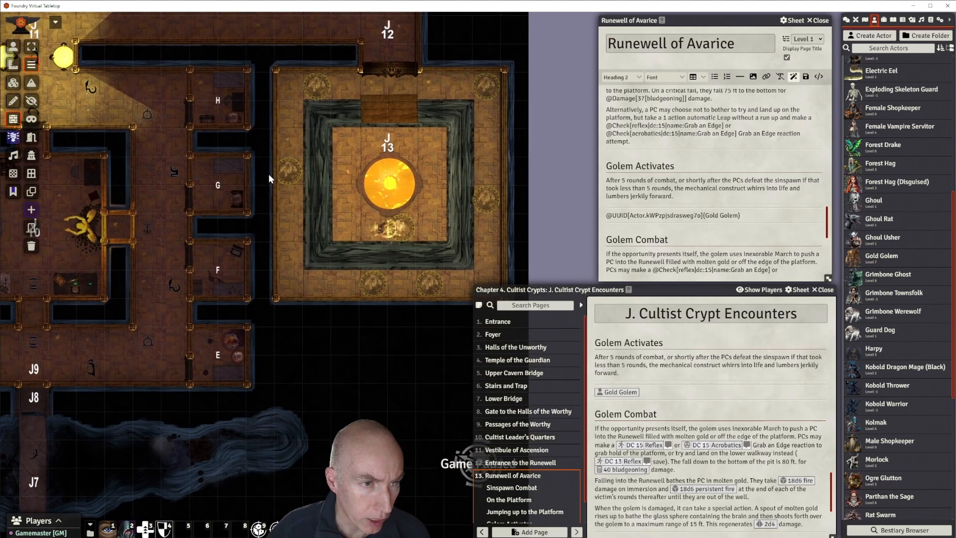
pyautogui.scroll(6, 268, 175)
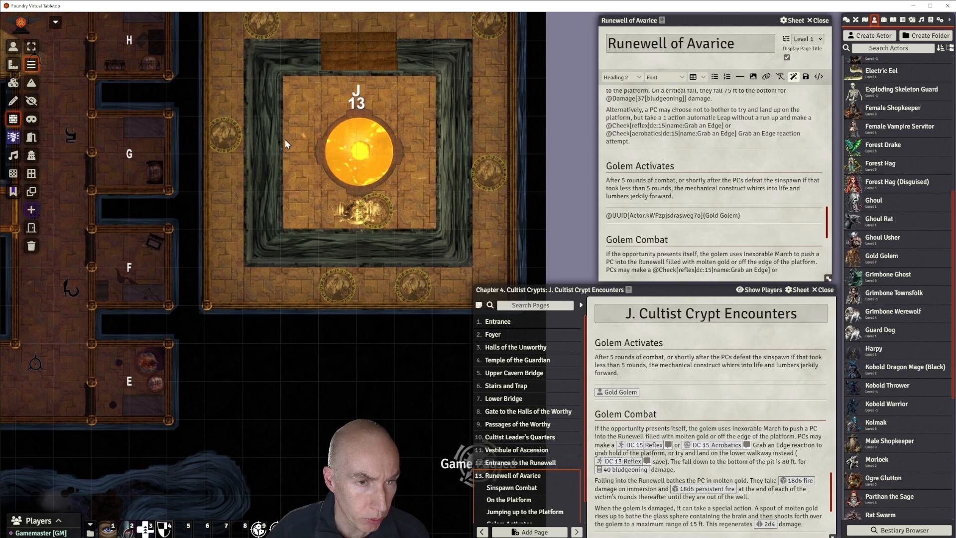
pyautogui.moveTo(231, 112); pyautogui.dragTo(304, 223)
pyautogui.scroll(-8, 212, 210)
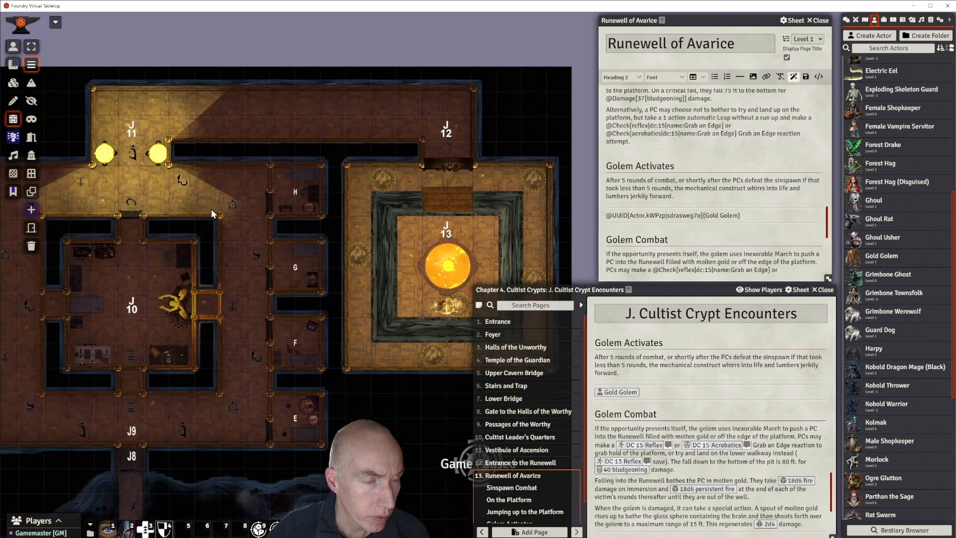
pyautogui.moveTo(212, 208); pyautogui.dragTo(246, 115)
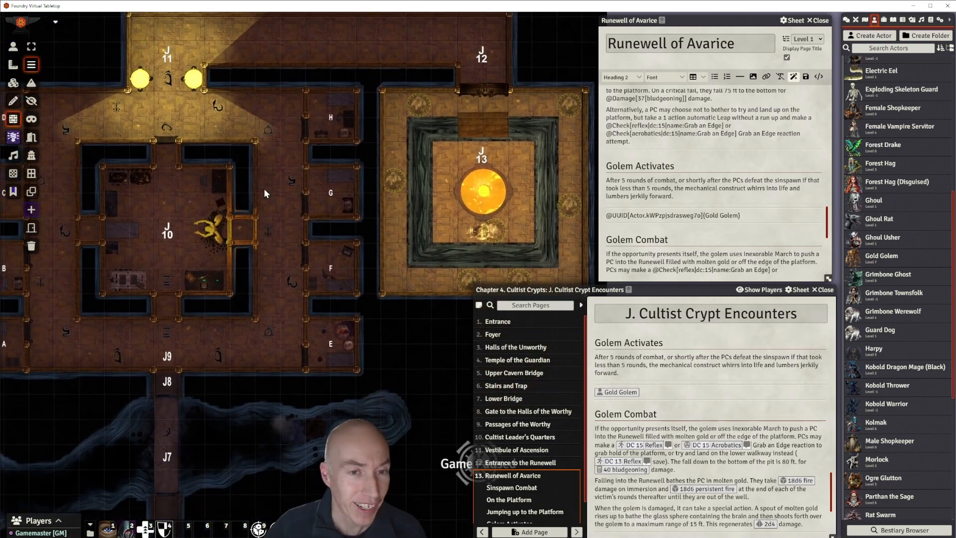
pyautogui.moveTo(269, 245); pyautogui.dragTo(246, 273)
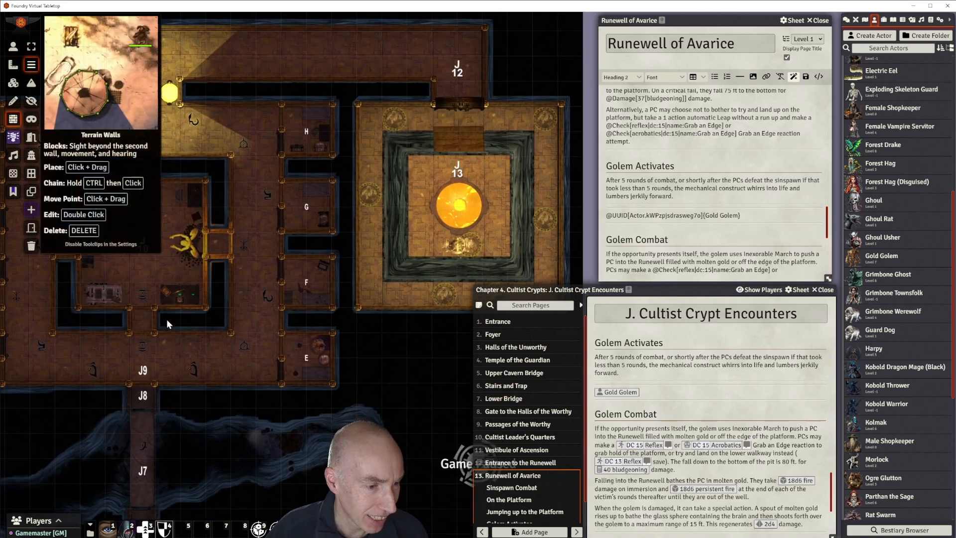
pyautogui.moveTo(167, 319)
pyautogui.mouseDown()
pyautogui.moveTo(248, 164)
pyautogui.moveTo(115, 306)
pyautogui.mouseUp()
pyautogui.moveTo(211, 267); pyautogui.dragTo(94, 328)
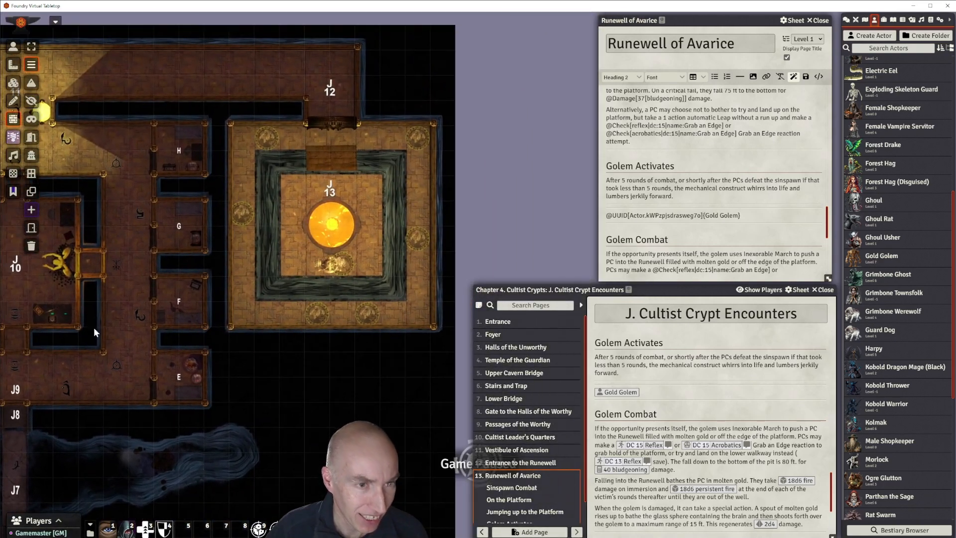
pyautogui.scroll(10, 248, 265)
pyautogui.scroll(4, 247, 266)
pyautogui.moveTo(256, 208); pyautogui.dragTo(355, 230)
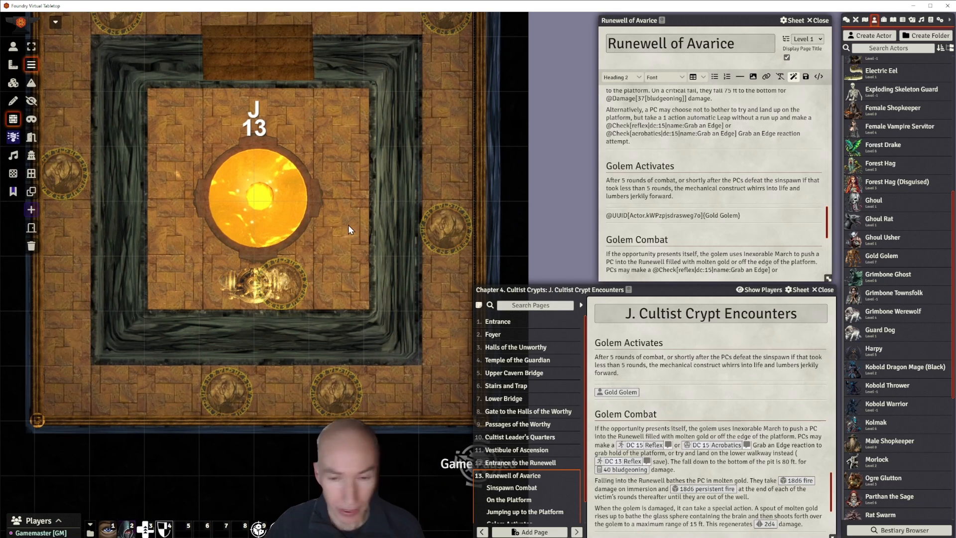
pyautogui.moveTo(352, 153); pyautogui.dragTo(353, 118)
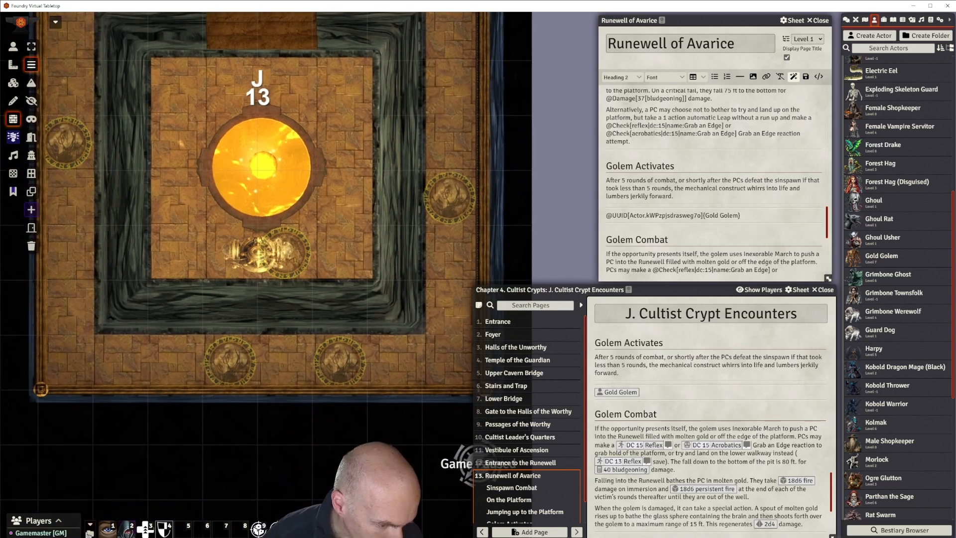
# Duplicate the Werewolf Shapechange macro in the Strife in Grimbone macro folder and open the copy.
pyautogui.click(91, 534)
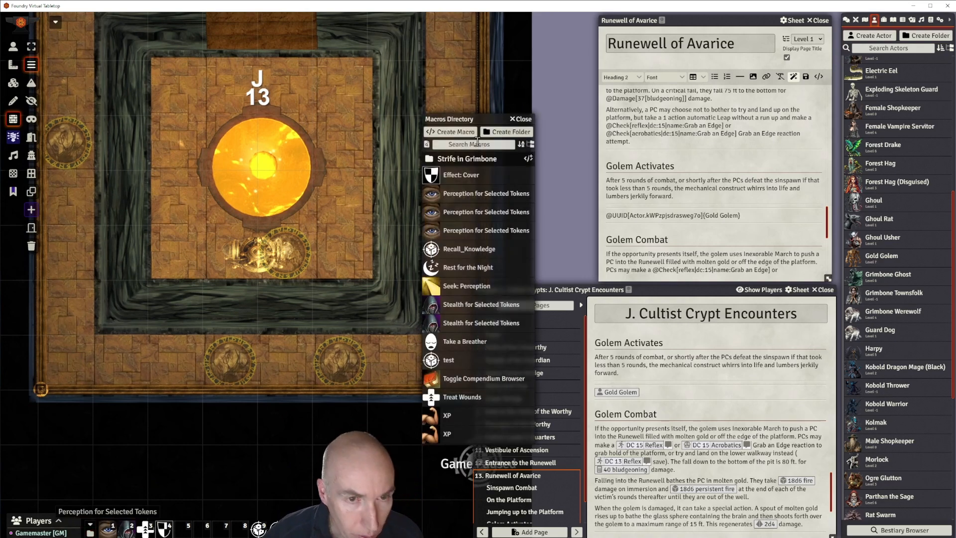
pyautogui.moveTo(494, 119); pyautogui.dragTo(123, 106)
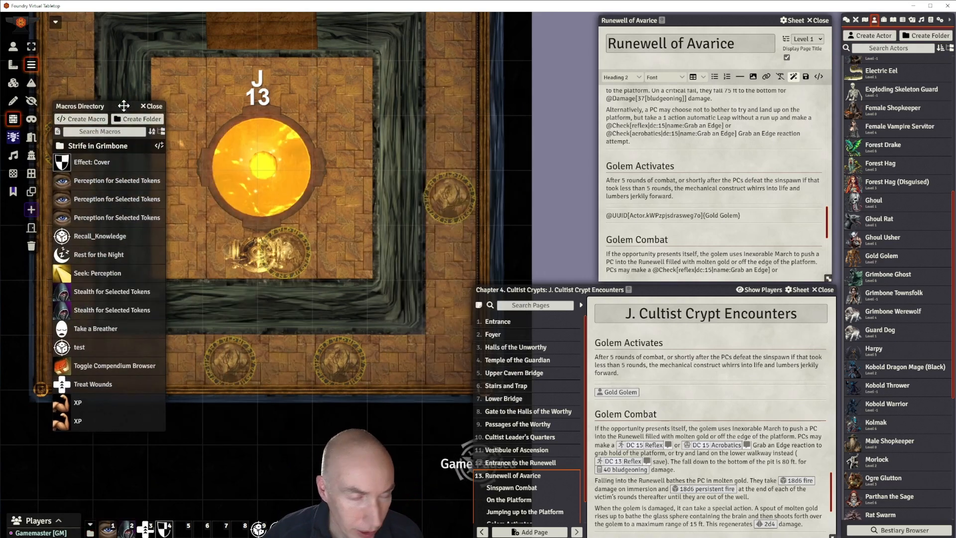
pyautogui.click(101, 146)
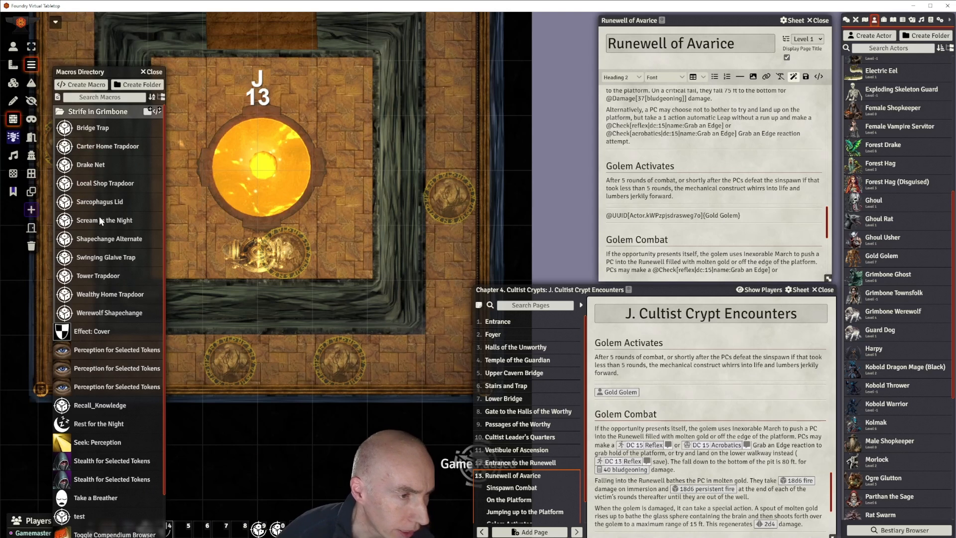
pyautogui.rightClick(111, 319)
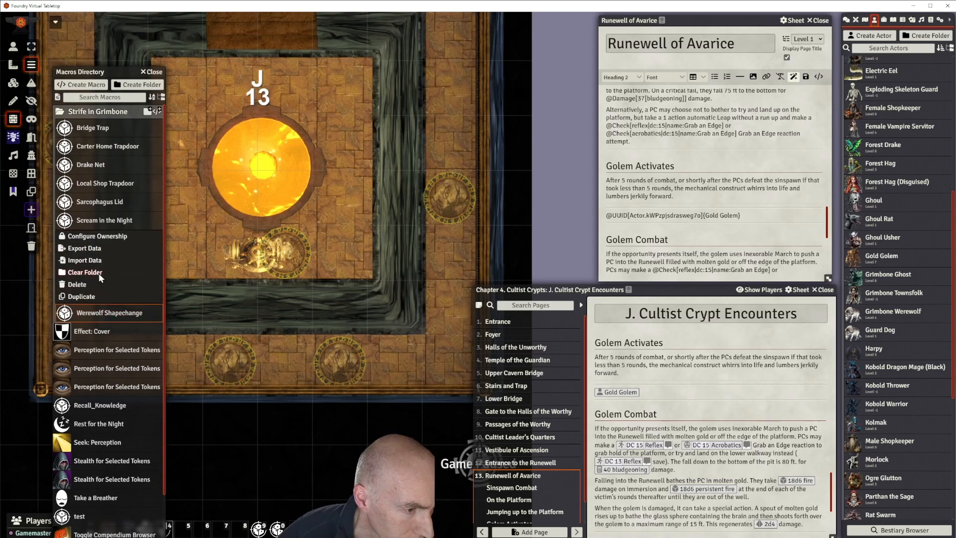
pyautogui.click(85, 297)
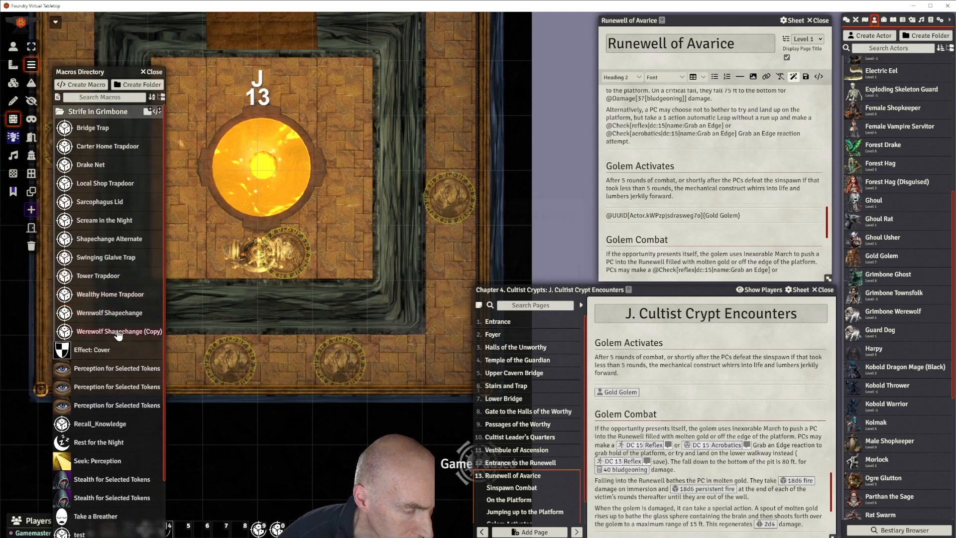
pyautogui.moveTo(448, 195); pyautogui.dragTo(279, 130)
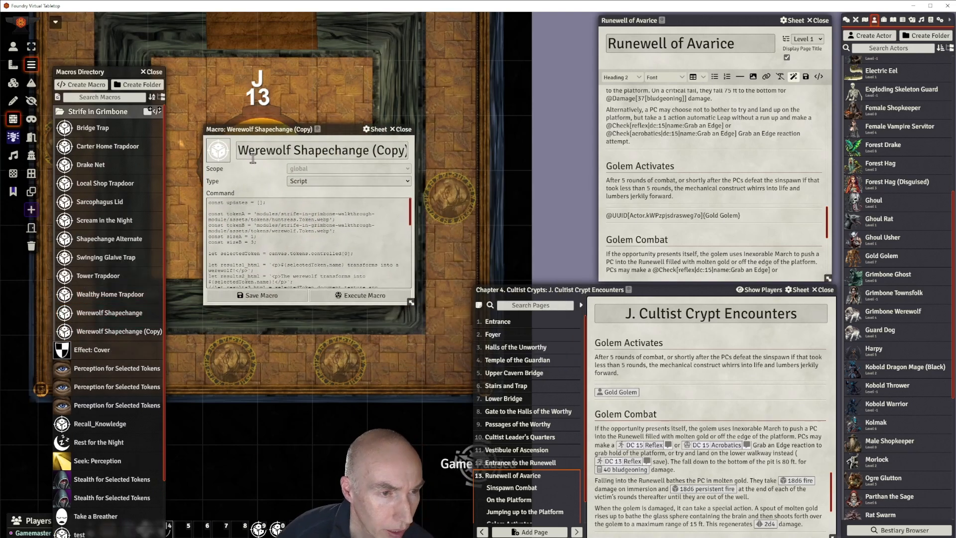
# Rename the duplicated Werewolf Shapechange macro to "Gold Golem Activates".
pyautogui.click(239, 146)
pyautogui.press('Delete')
pyautogui.press('Delete')
pyautogui.press('Delete')
pyautogui.press('Delete')
pyautogui.press('Delete')
pyautogui.press('Delete')
pyautogui.press('Delete')
pyautogui.press('Delete')
pyautogui.press('Delete')
pyautogui.press('Delete')
pyautogui.press('Delete')
pyautogui.press('Delete')
pyautogui.press('Delete')
pyautogui.press('Delete')
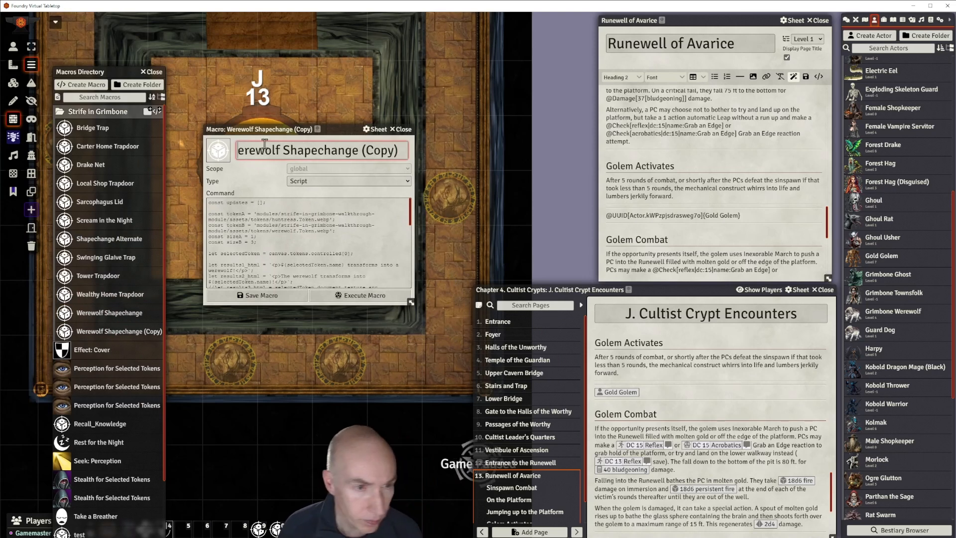
pyautogui.press('Delete')
pyautogui.press('Delete')
pyautogui.press('Delete')
pyautogui.press('Delete')
pyautogui.press('Delete')
pyautogui.press('Delete')
pyautogui.press('Delete')
pyautogui.press('Delete')
pyautogui.press('Delete')
pyautogui.press('Delete')
pyautogui.press('Delete')
pyautogui.press('Delete')
pyautogui.press('Delete')
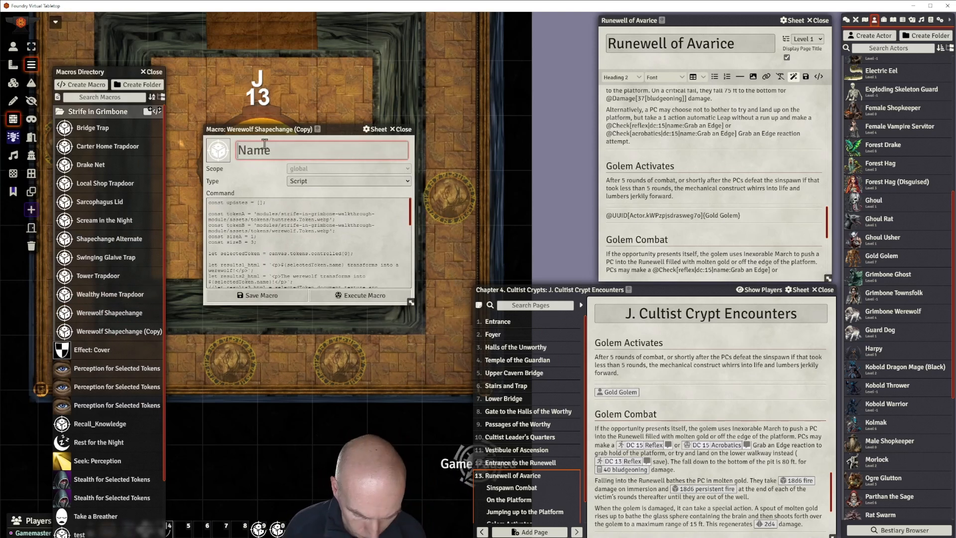
pyautogui.write('Gold G')
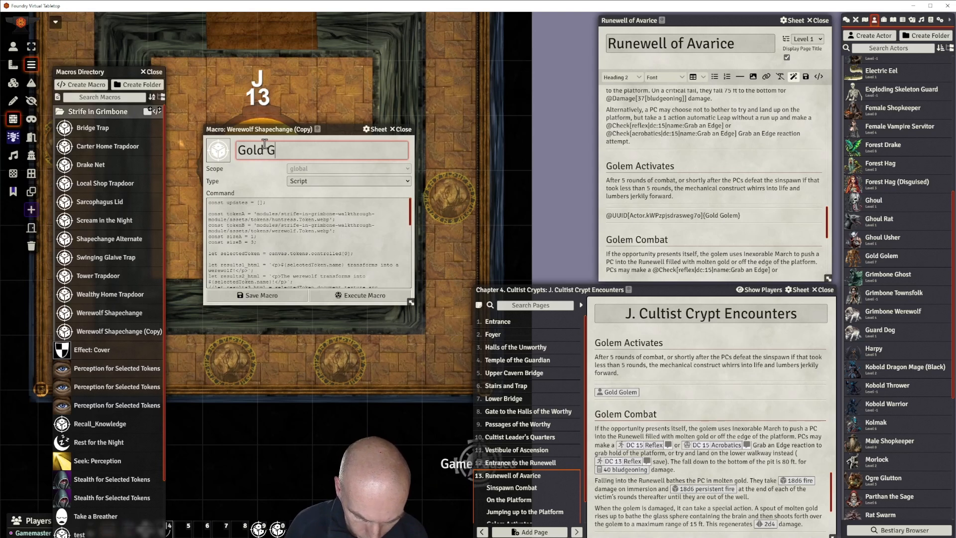
pyautogui.write('olem Acti')
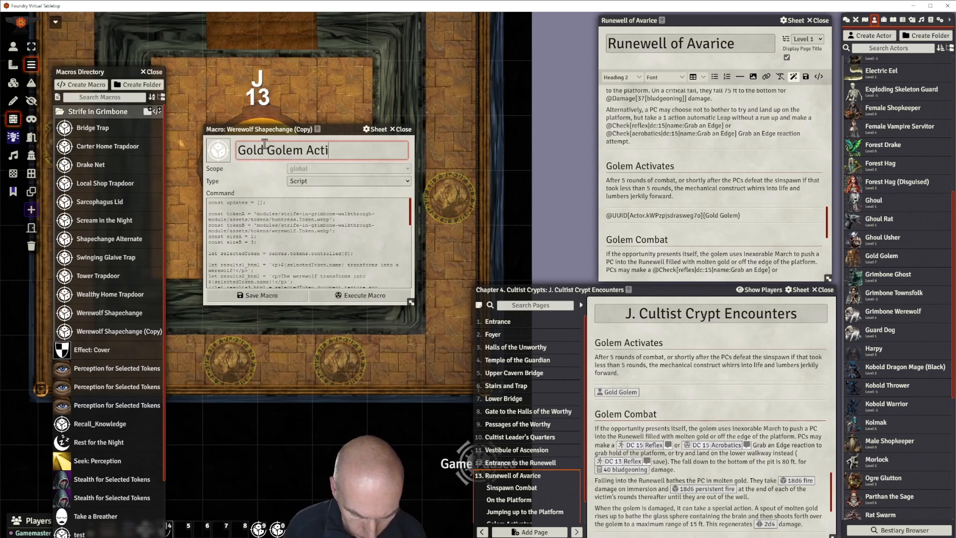
pyautogui.write('vates')
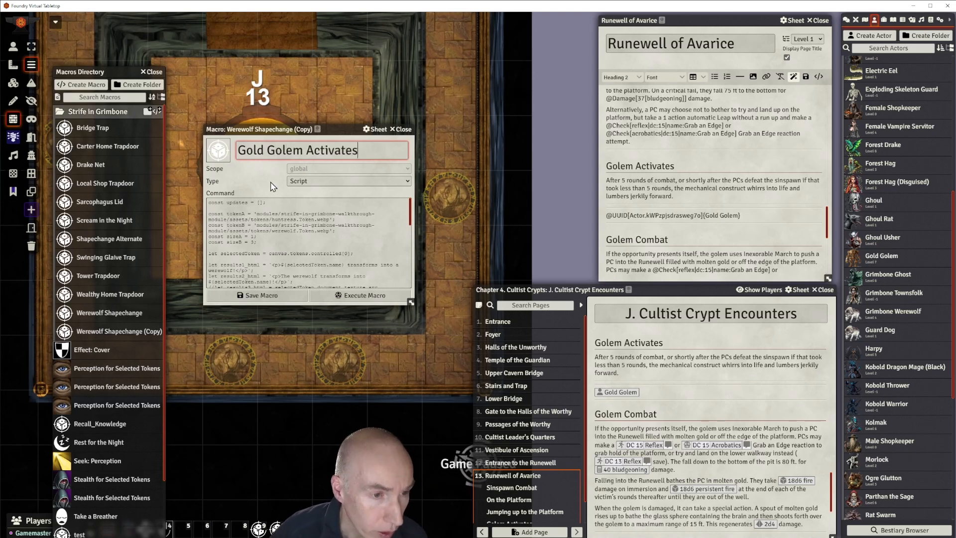
# Rename the tokenA constant to token in the Gold Golem Activates macro's command script.
pyautogui.click(278, 227)
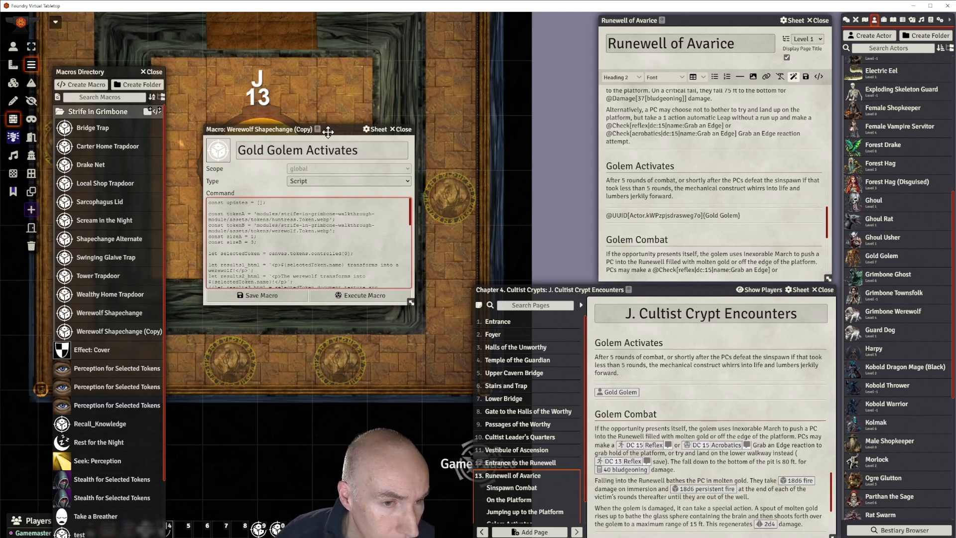
pyautogui.moveTo(328, 131); pyautogui.dragTo(357, 118)
pyautogui.scroll(-3, 324, 245)
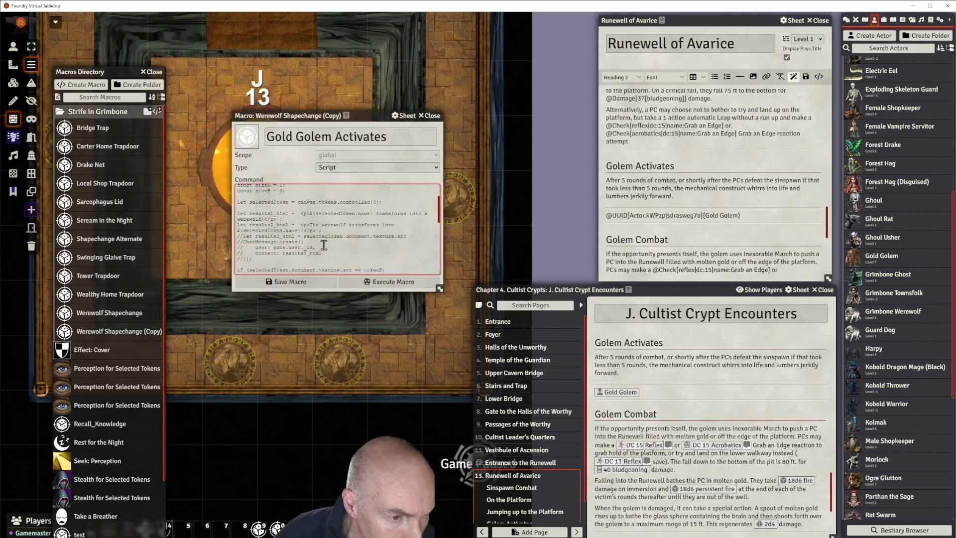
pyautogui.scroll(3, 322, 244)
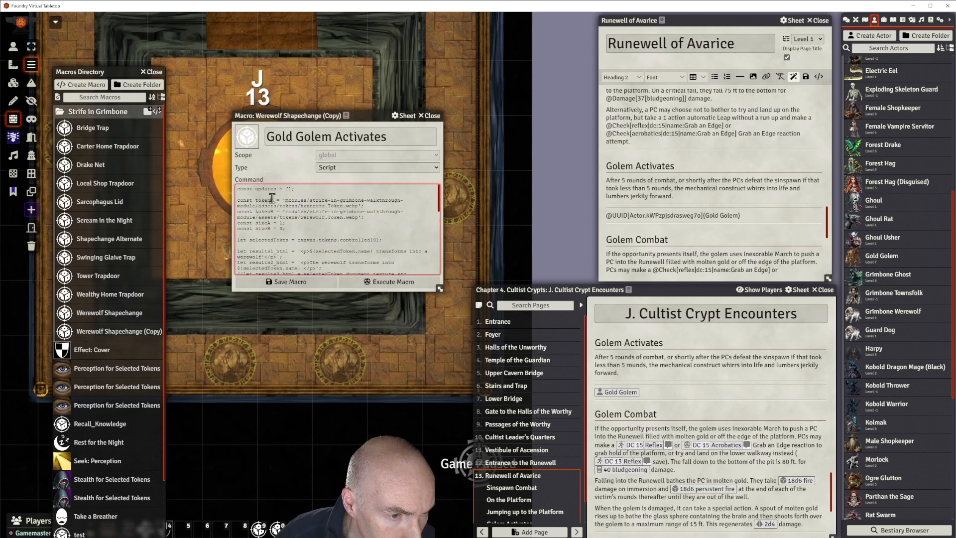
pyautogui.press('BackSpace')
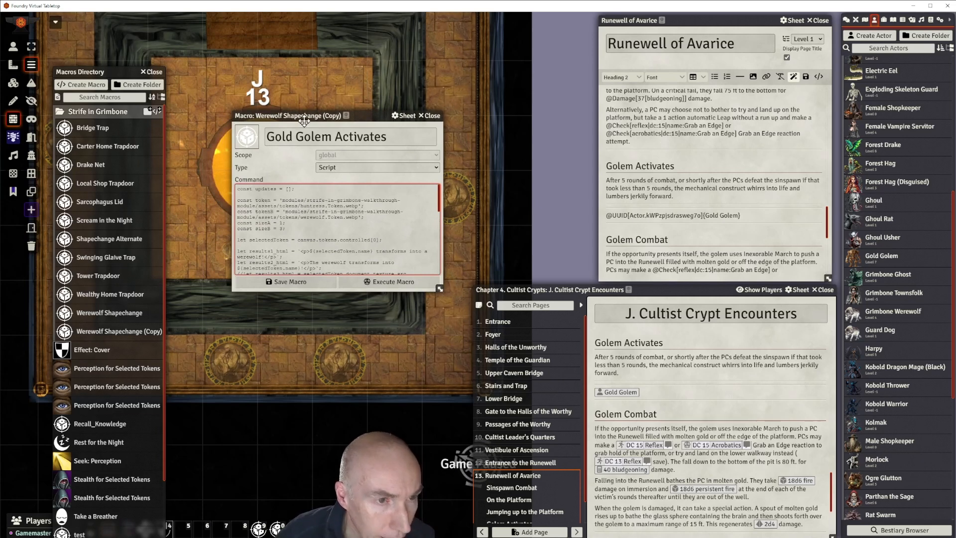
# Copy the UUID of the Gold Golem token beside the statue and paste it below the updates line in the macro script.
pyautogui.moveTo(305, 121); pyautogui.dragTo(429, 93)
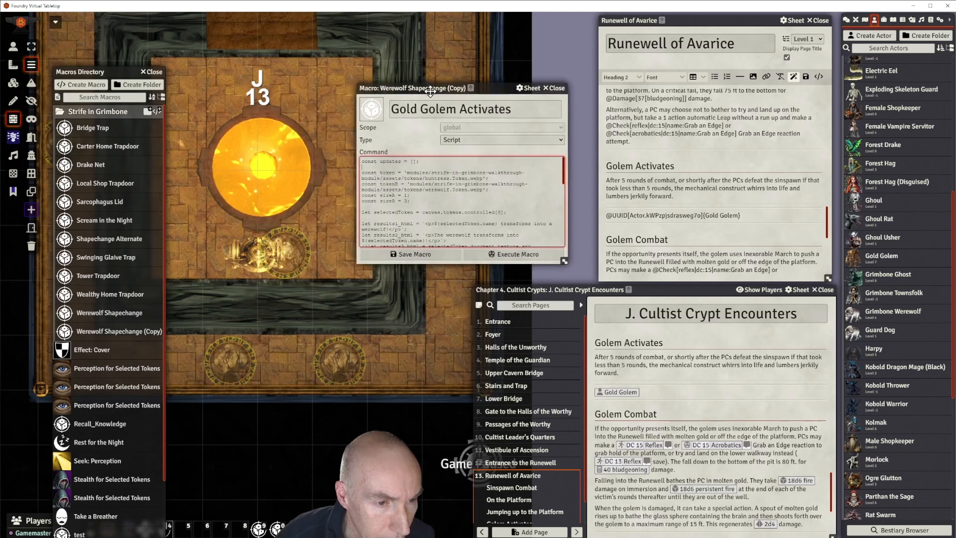
pyautogui.click(300, 255)
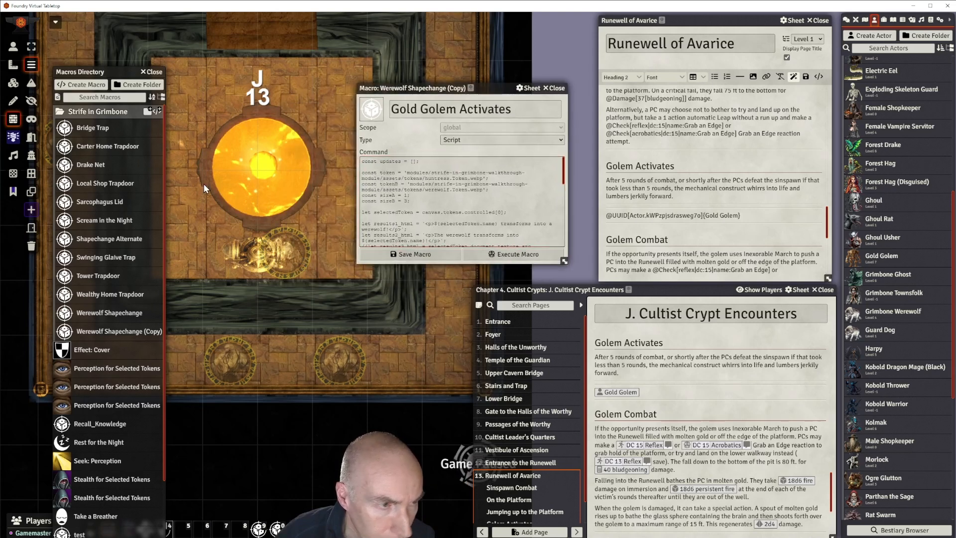
pyautogui.click(151, 72)
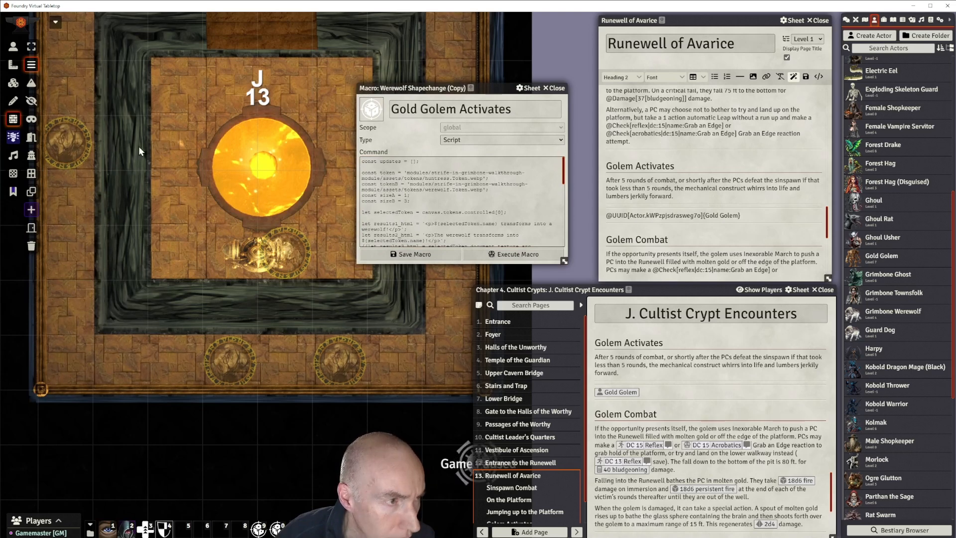
pyautogui.click(13, 46)
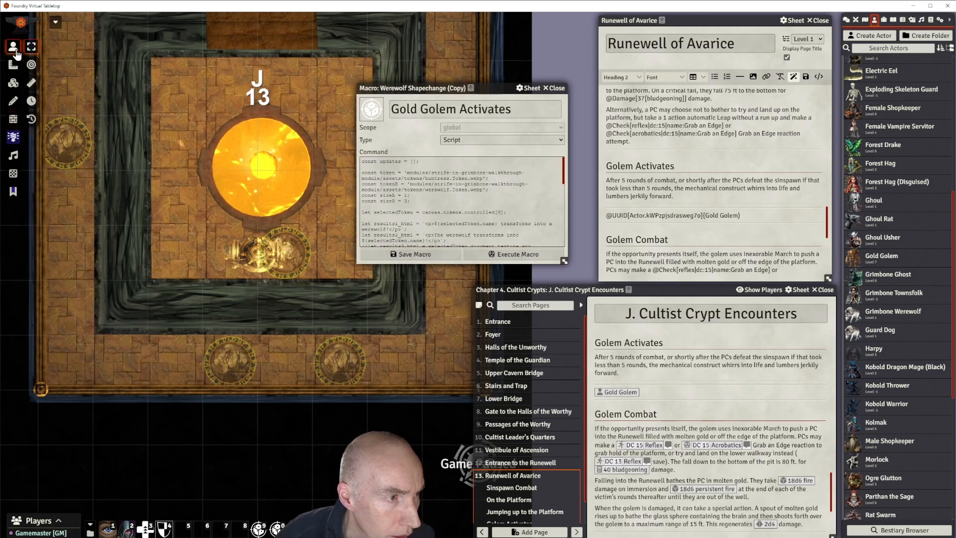
pyautogui.doubleClick(296, 264)
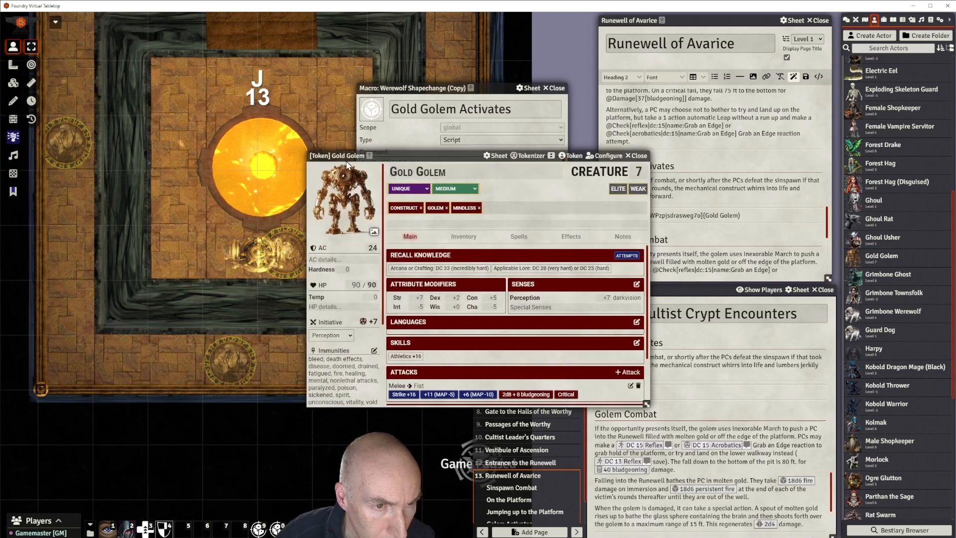
pyautogui.click(369, 156)
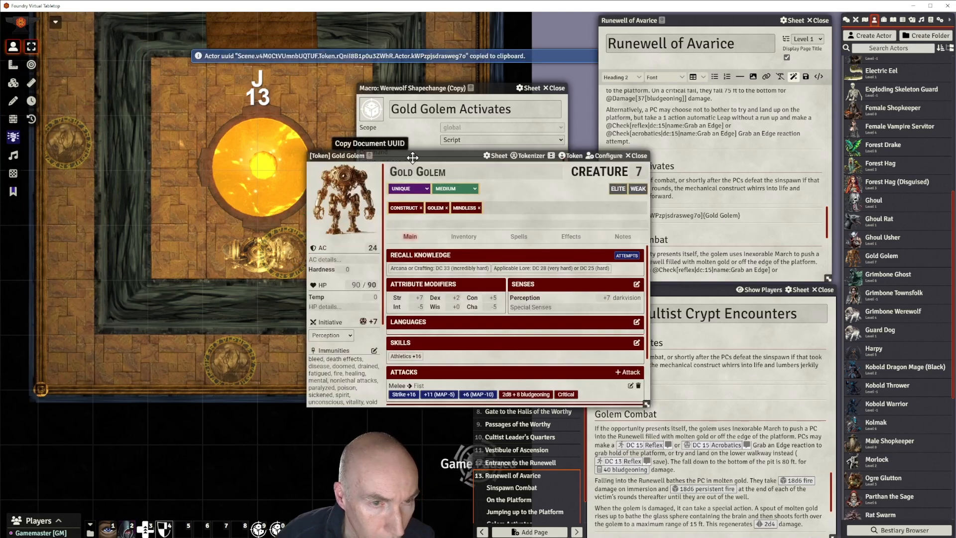
pyautogui.moveTo(426, 157); pyautogui.dragTo(136, 248)
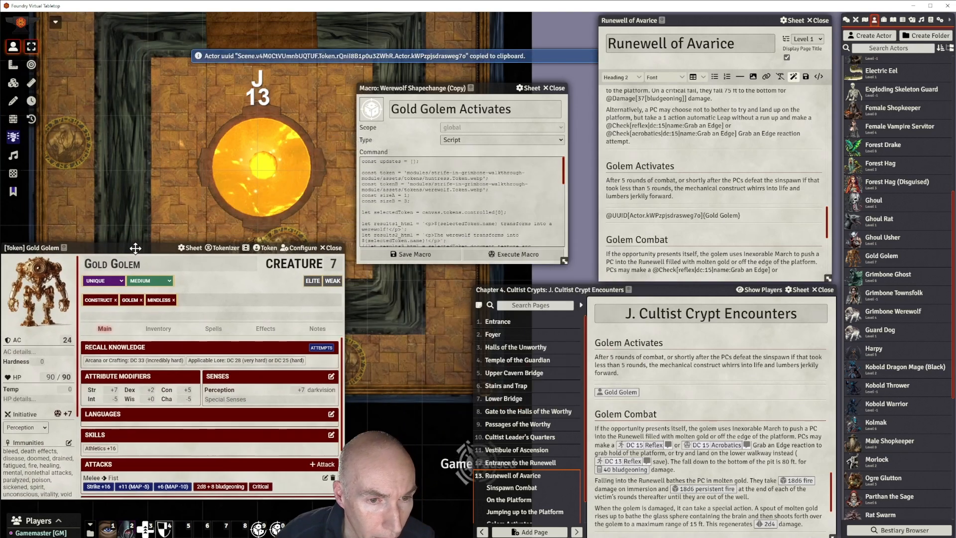
pyautogui.click(369, 167)
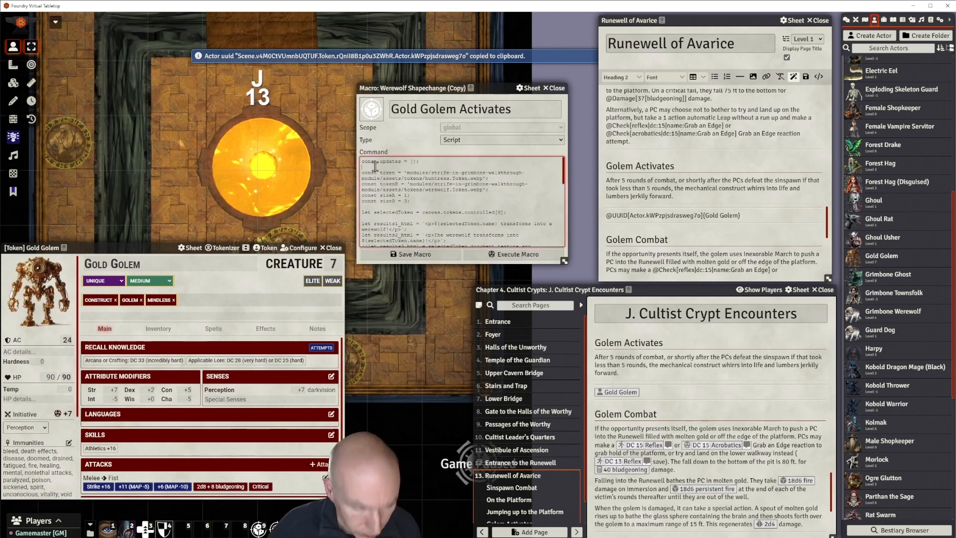
pyautogui.hotkey('ctrl', 'v')
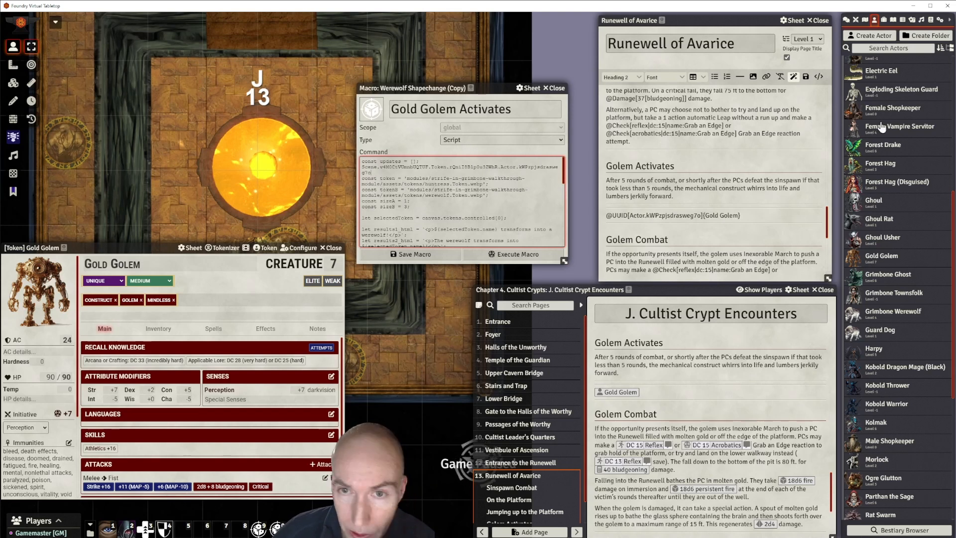
# Select the token ID inside the pasted UUID and examine the remaining Werewolf Shapechange code in the script.
pyautogui.doubleClick(472, 168)
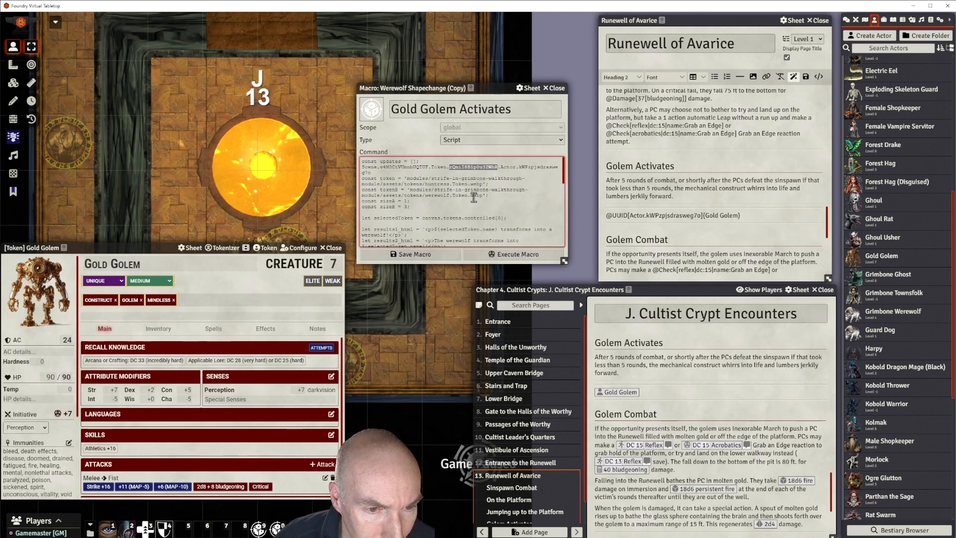
pyautogui.scroll(-2, 474, 197)
pyautogui.scroll(2, 473, 197)
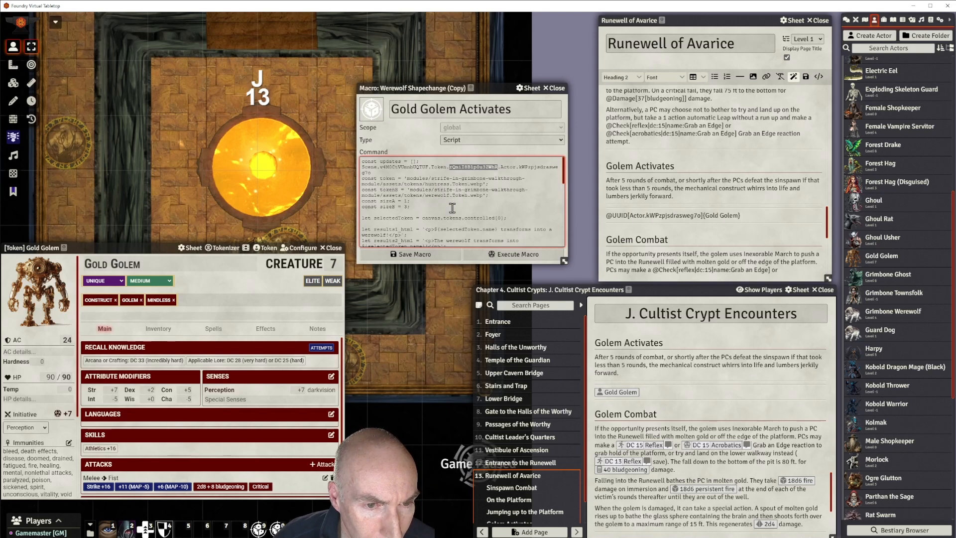
pyautogui.scroll(-2, 453, 209)
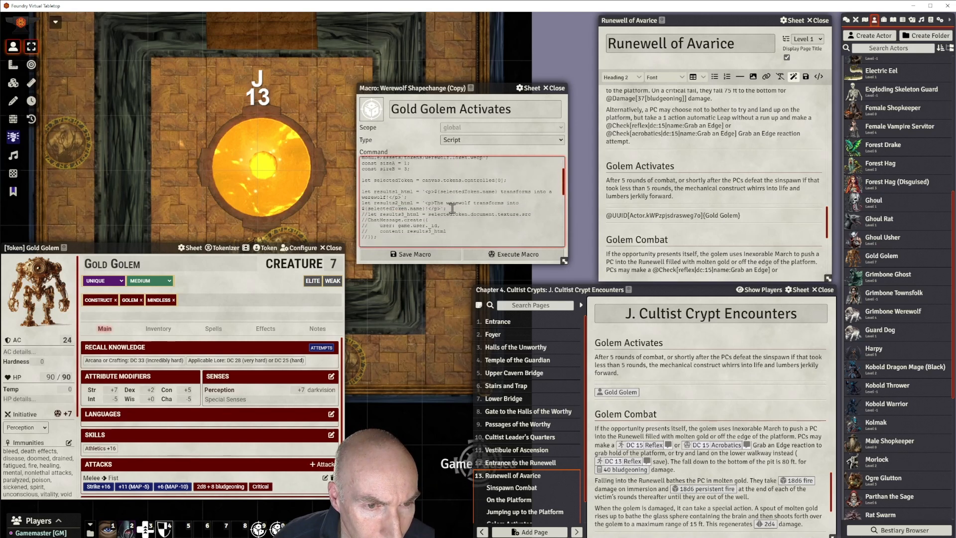
pyautogui.scroll(5, 452, 208)
pyautogui.scroll(-3, 452, 208)
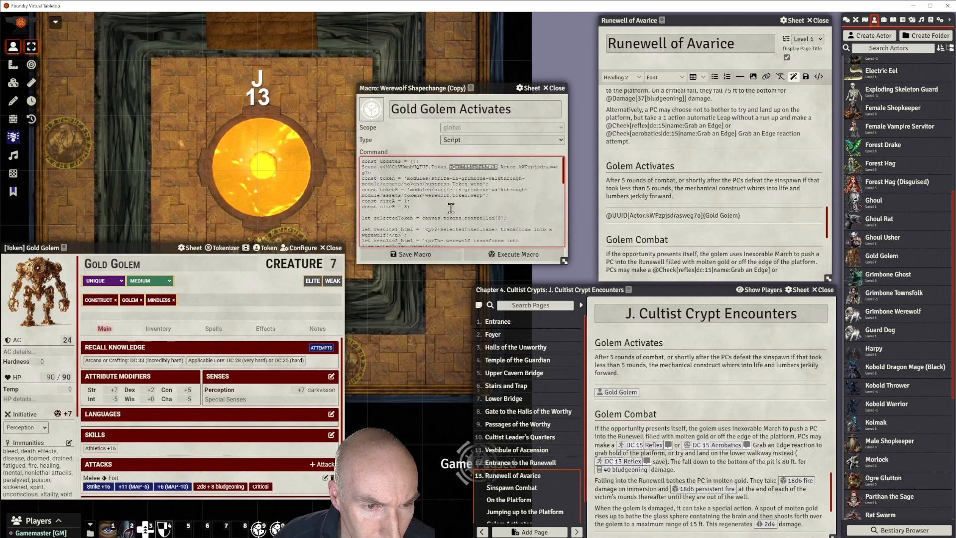
pyautogui.scroll(1, 461, 199)
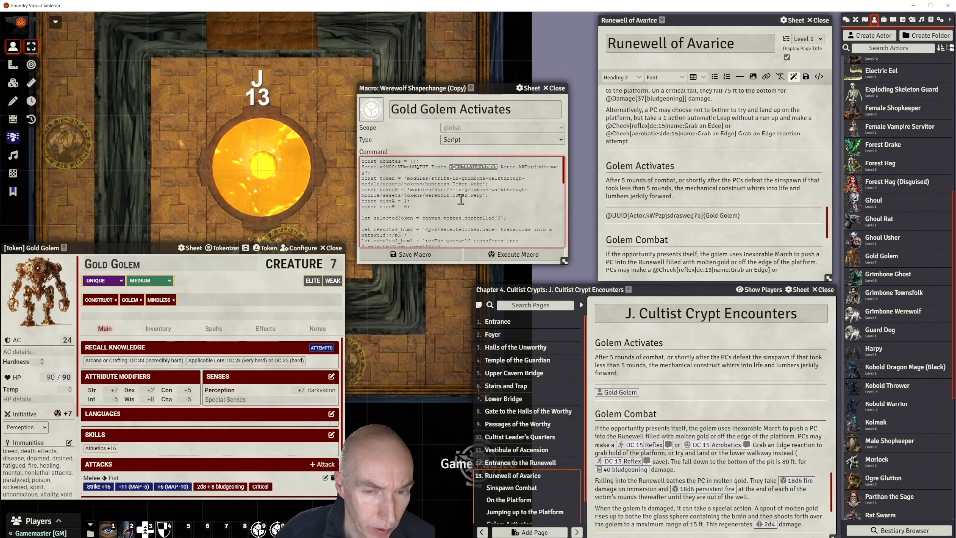
pyautogui.scroll(-1, 459, 198)
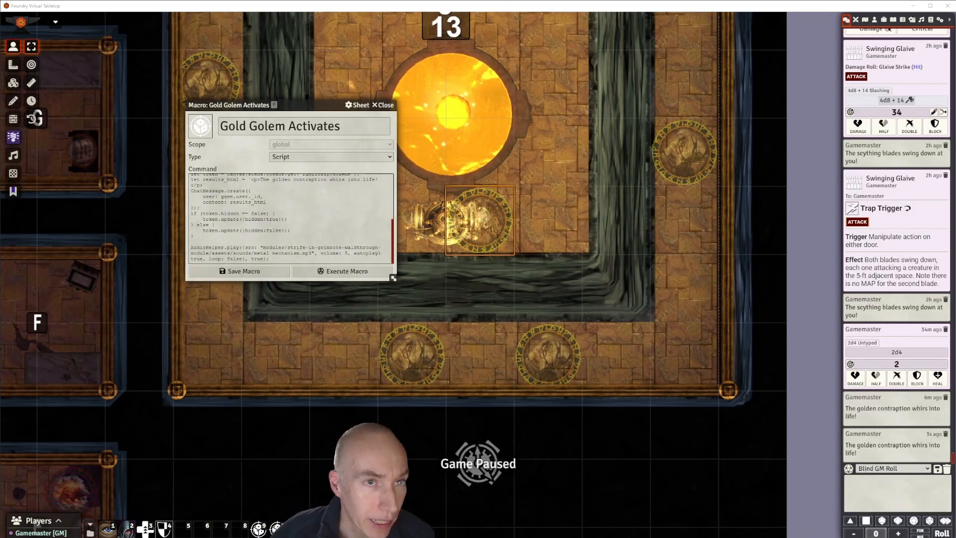
# Examine the completed Gold Golem Activates script, from the tile visibility toggle through the chat message and token toggle to the sound playback.
pyautogui.moveTo(319, 105); pyautogui.dragTo(358, 83)
pyautogui.scroll(1, 342, 190)
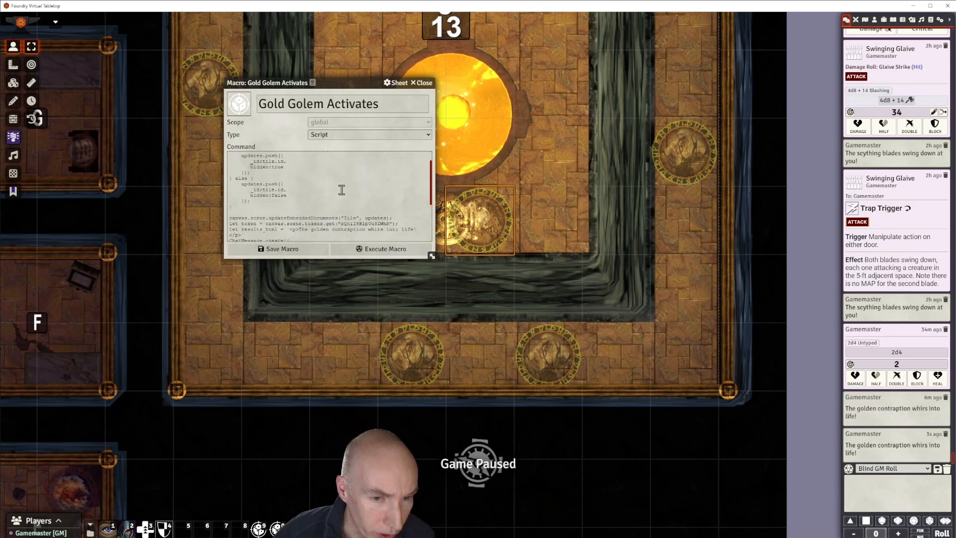
pyautogui.scroll(1, 342, 190)
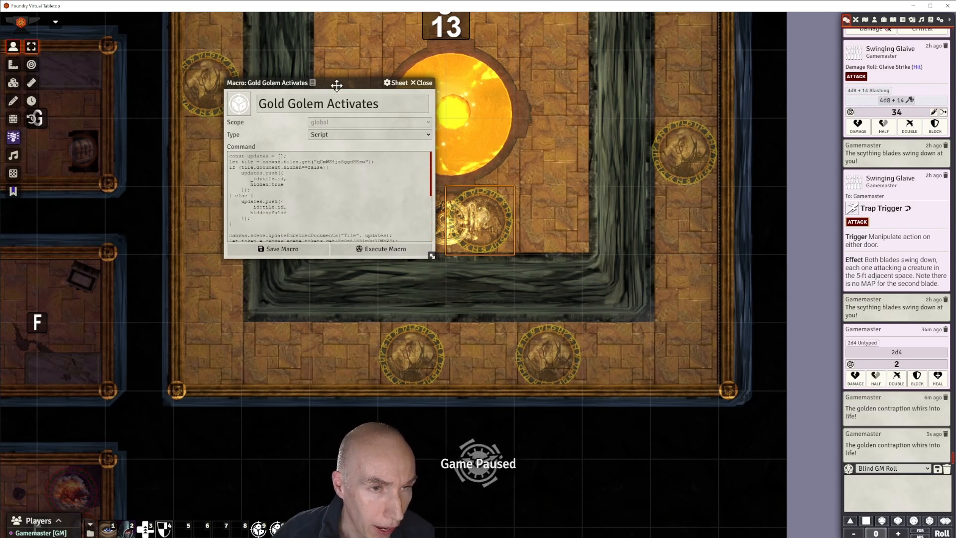
pyautogui.moveTo(337, 85); pyautogui.dragTo(281, 93)
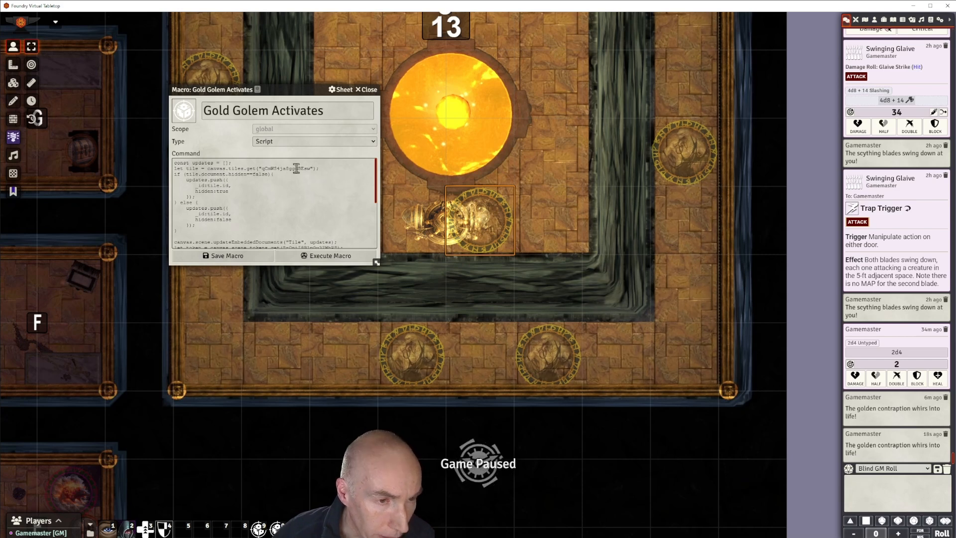
pyautogui.scroll(-3, 261, 185)
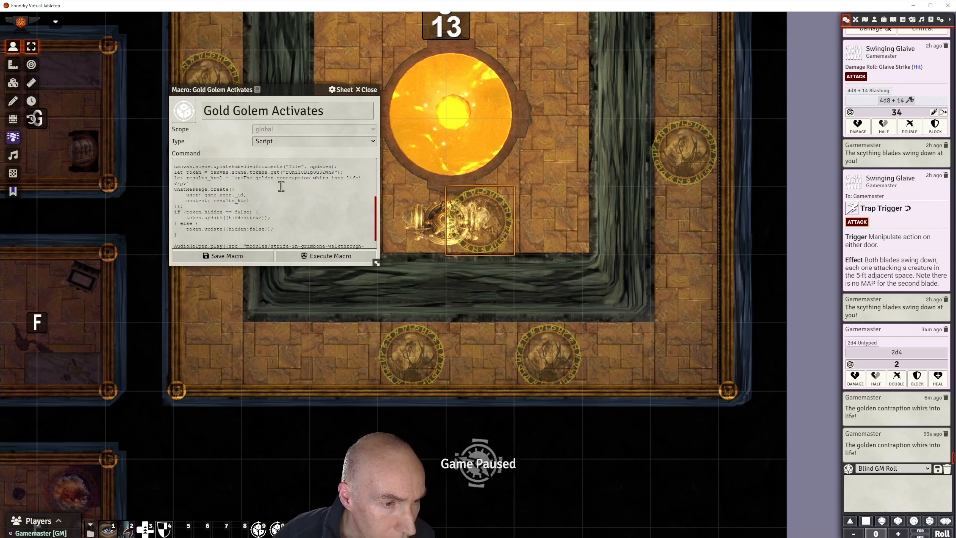
pyautogui.scroll(-2, 279, 187)
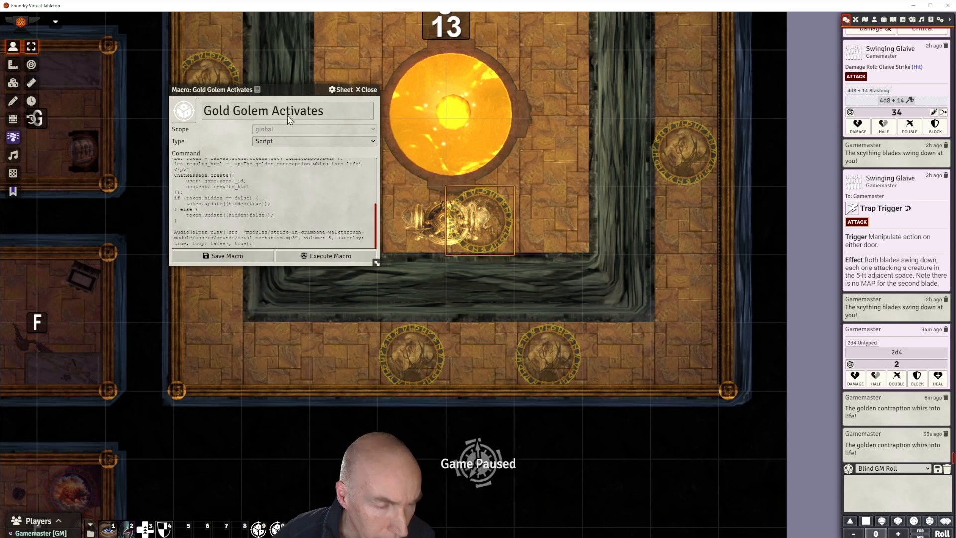
# Execute the Gold Golem Activates macro with its window moved clear of the golem statue, toggling the statue tile and Gold Golem token.
pyautogui.moveTo(286, 89); pyautogui.dragTo(229, 68)
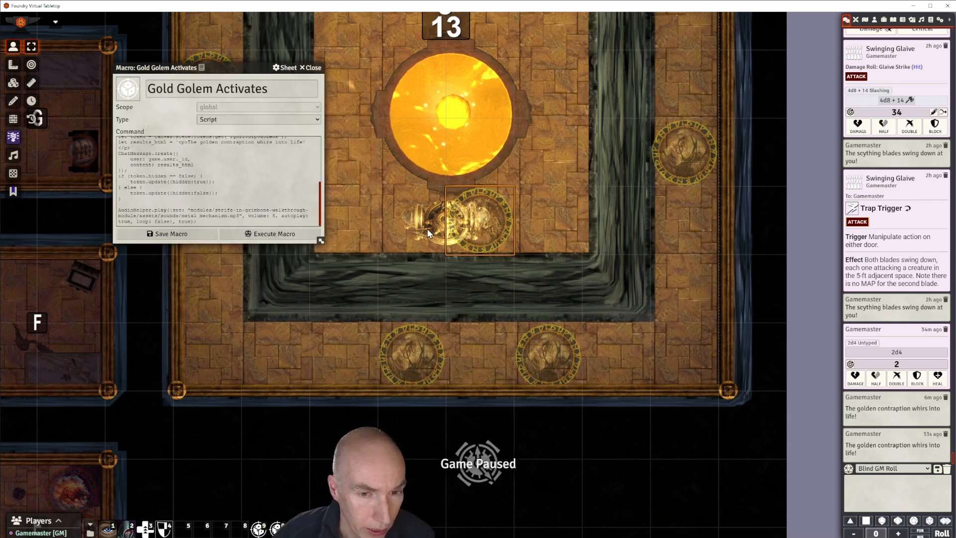
pyautogui.click(283, 236)
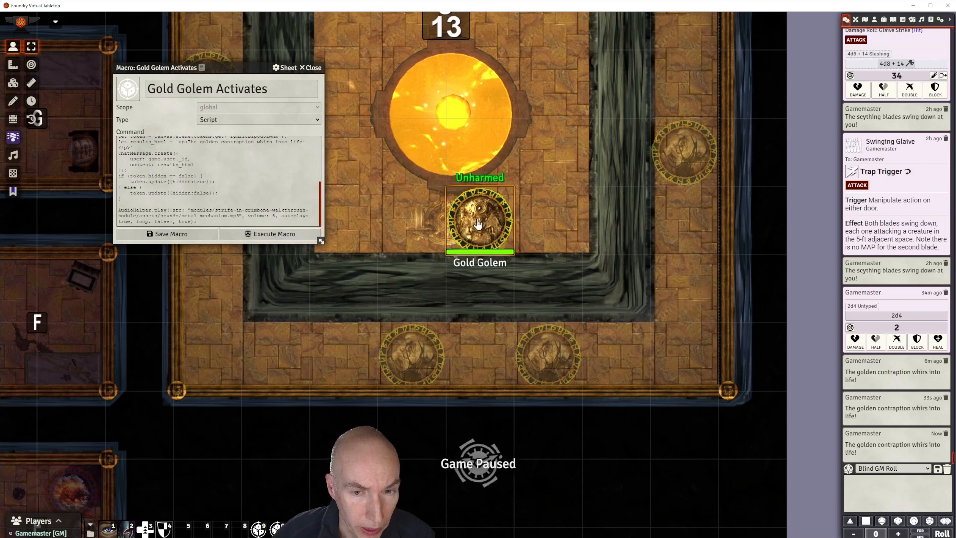
pyautogui.moveTo(217, 69); pyautogui.dragTo(264, 58)
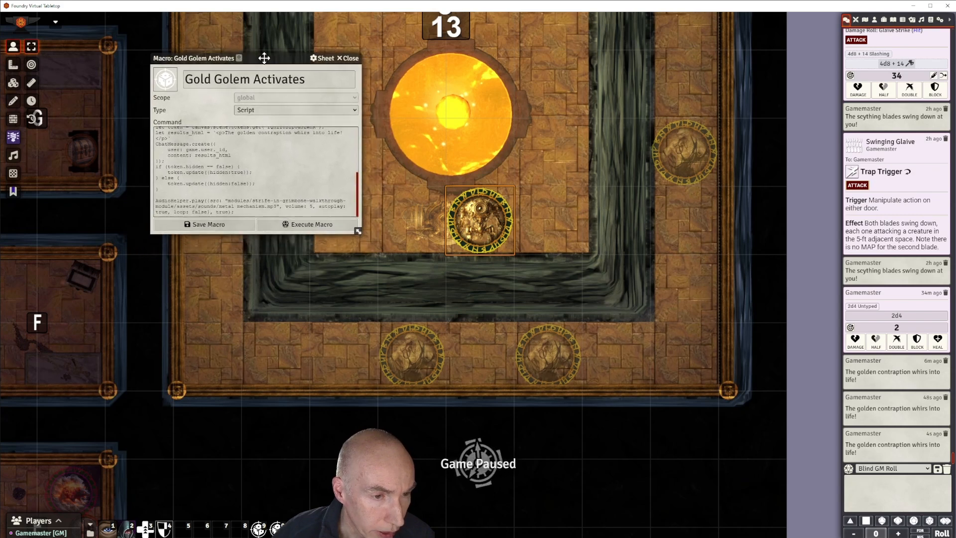
# Open the J. Cultist Crypt Encounters journal entry from the Chapter 4. Cultist Crypts folder.
pyautogui.click(894, 21)
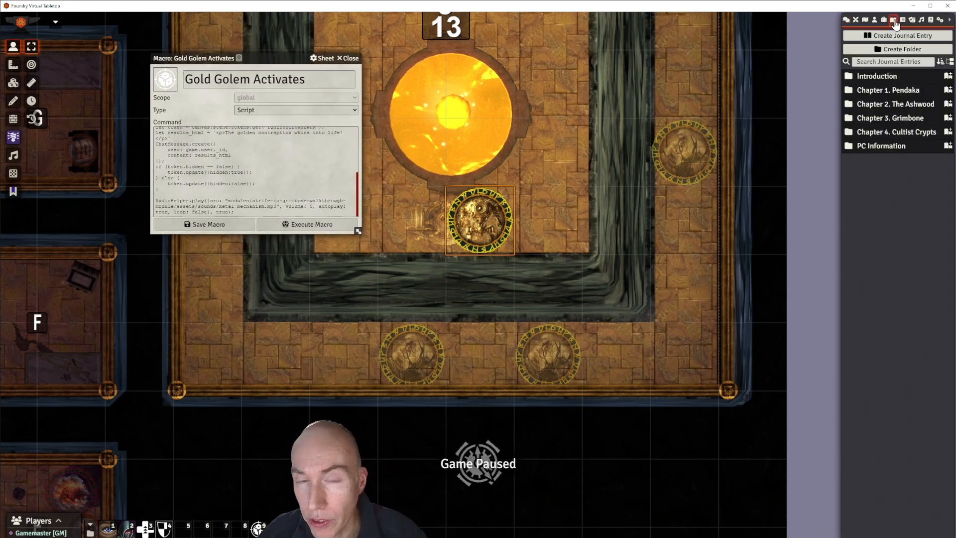
pyautogui.click(889, 130)
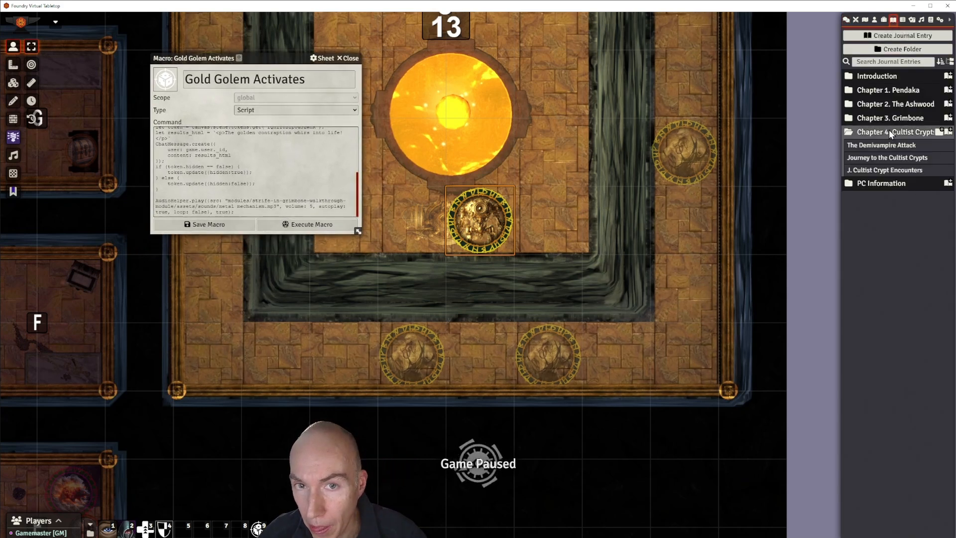
pyautogui.click(878, 170)
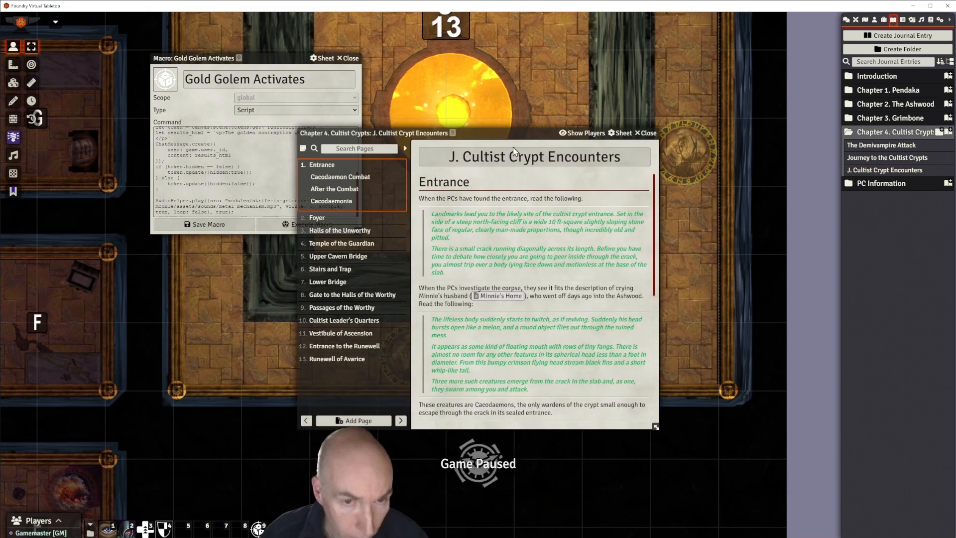
# Open the Runewell of Avarice page of the journal and review its text through the Golem Activates and Golem Combat sections.
pyautogui.moveTo(520, 133); pyautogui.dragTo(761, 248)
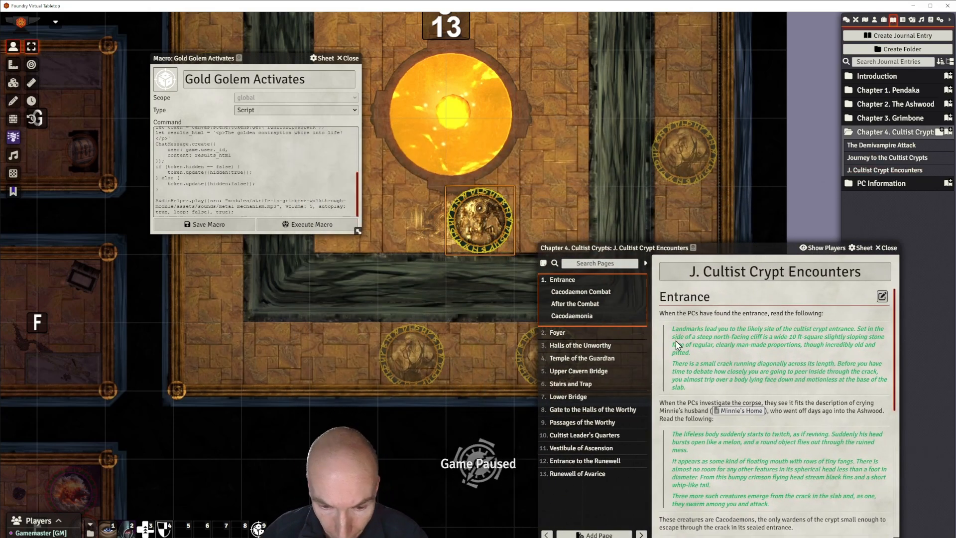
pyautogui.click(595, 474)
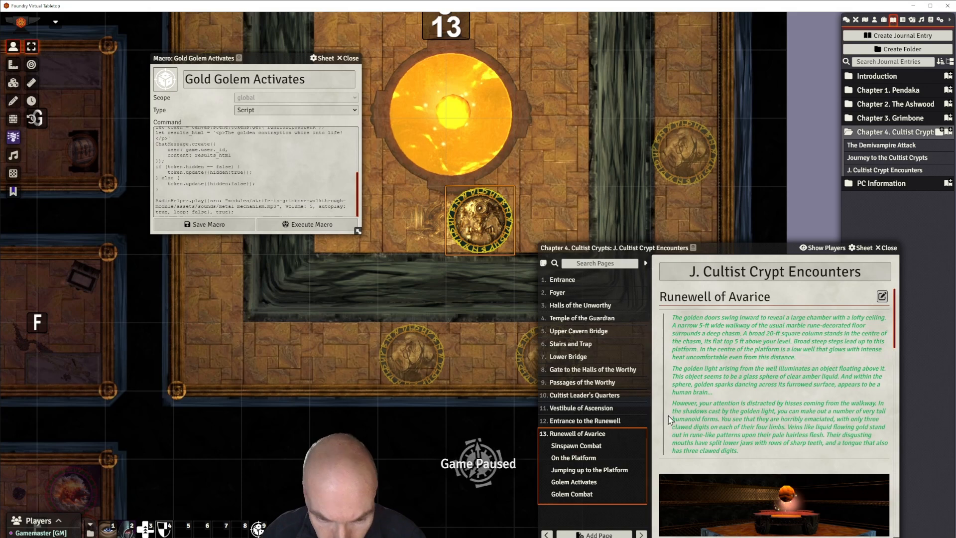
pyautogui.scroll(-10, 780, 414)
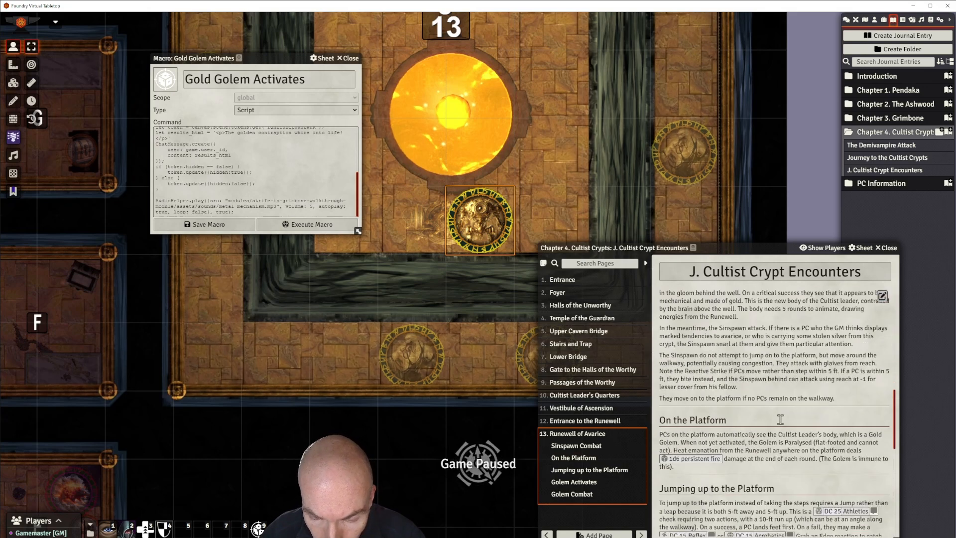
pyautogui.scroll(-8, 780, 420)
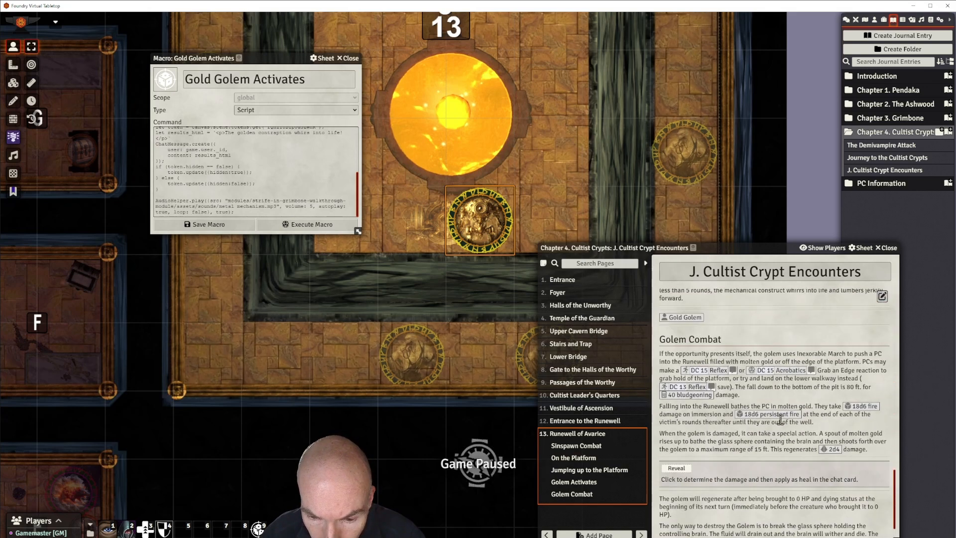
pyautogui.scroll(2, 780, 420)
pyautogui.scroll(-2, 781, 420)
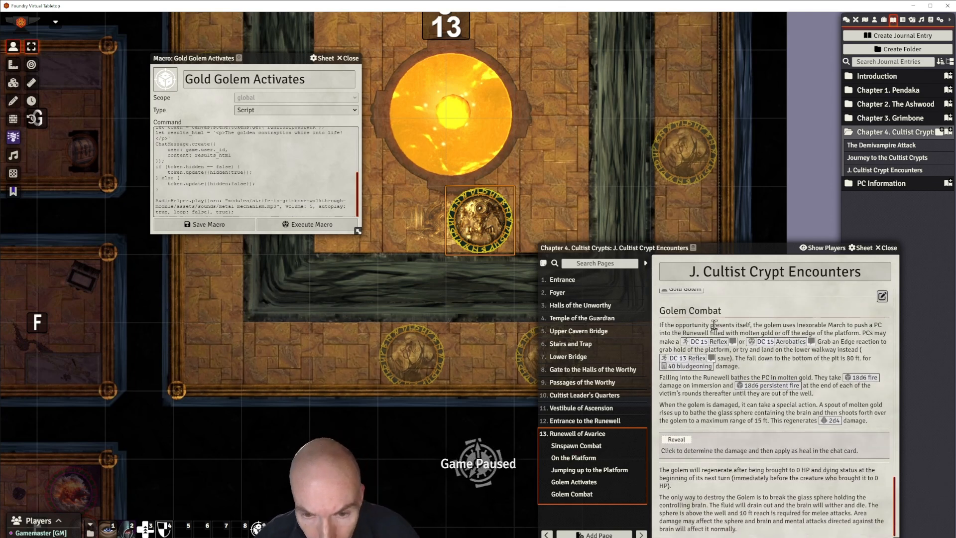
pyautogui.scroll(-1, 714, 325)
pyautogui.scroll(3, 667, 340)
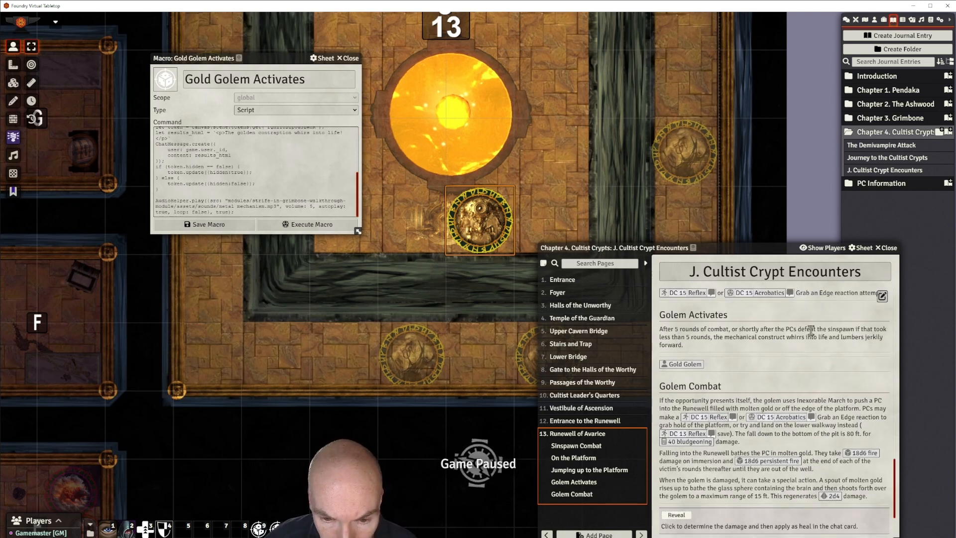
# Edit the Runewell of Avarice page, adding "Click the macro to switch from the golem tile to a token." below the Golem Activates paragraph.
pyautogui.click(882, 297)
pyautogui.moveTo(485, 156); pyautogui.dragTo(727, 18)
pyautogui.scroll(-5, 742, 164)
pyautogui.scroll(-6, 744, 203)
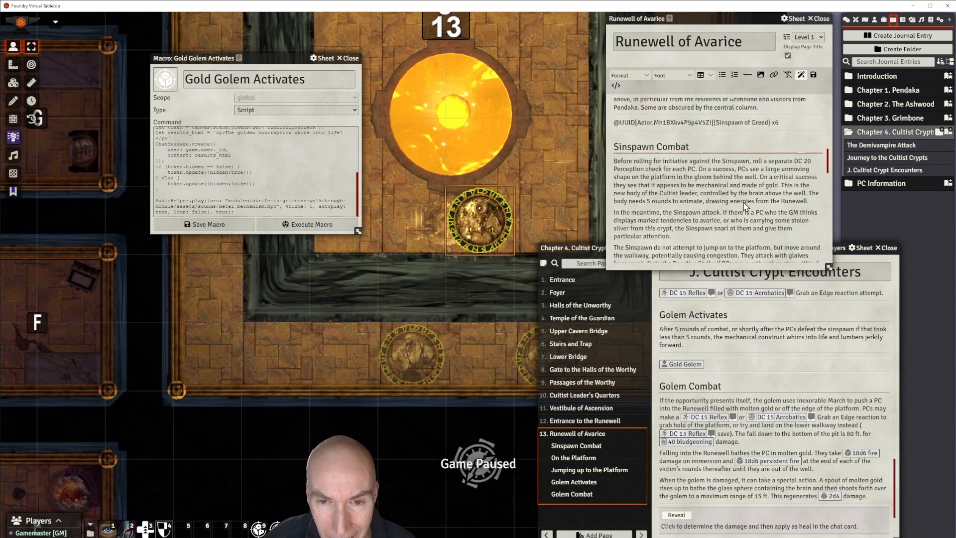
pyautogui.scroll(-5, 742, 200)
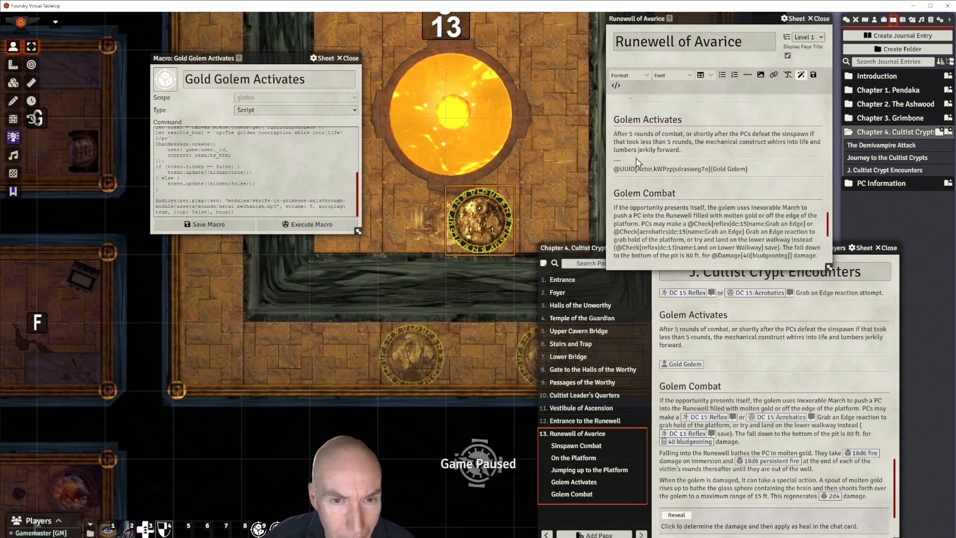
pyautogui.write('Click the  macro to switch from')
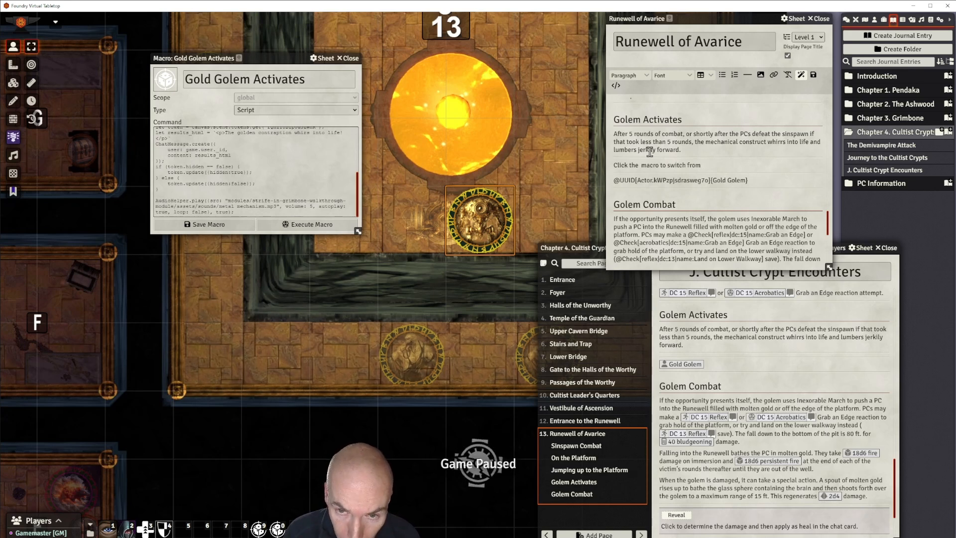
pyautogui.write('golem tile to a token.')
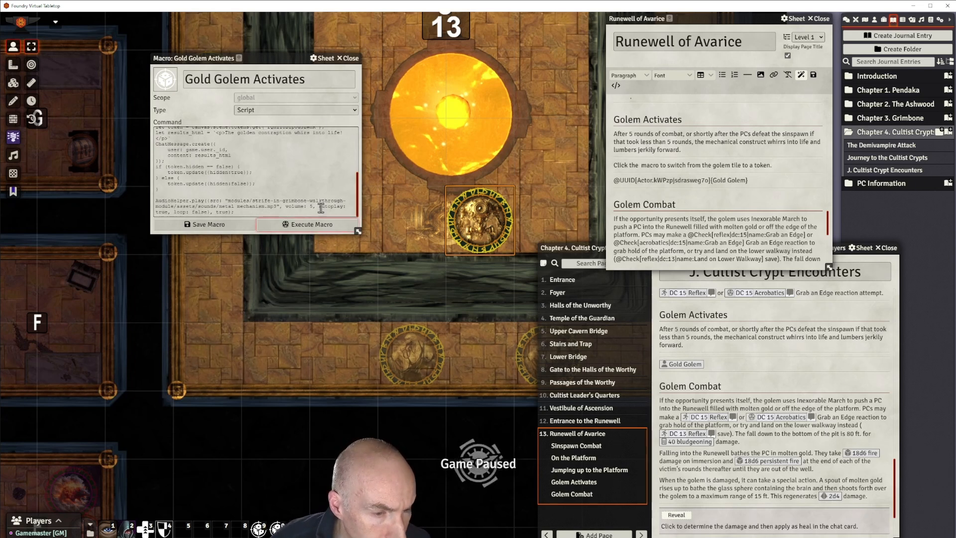
# Close the macro window and insert a link to the Gold Golem Activates macro after "Click the" in the new line.
pyautogui.moveTo(284, 59); pyautogui.dragTo(318, 122)
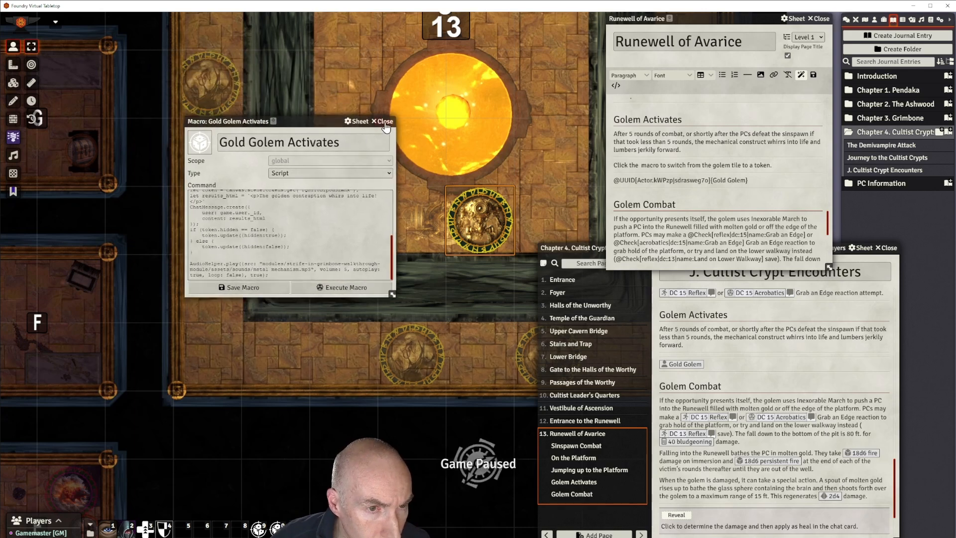
pyautogui.click(384, 121)
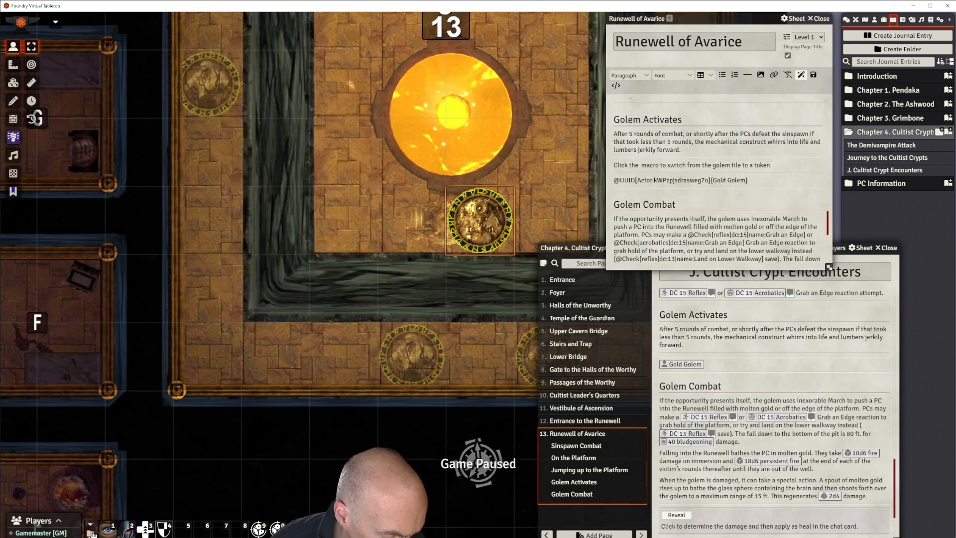
pyautogui.click(91, 533)
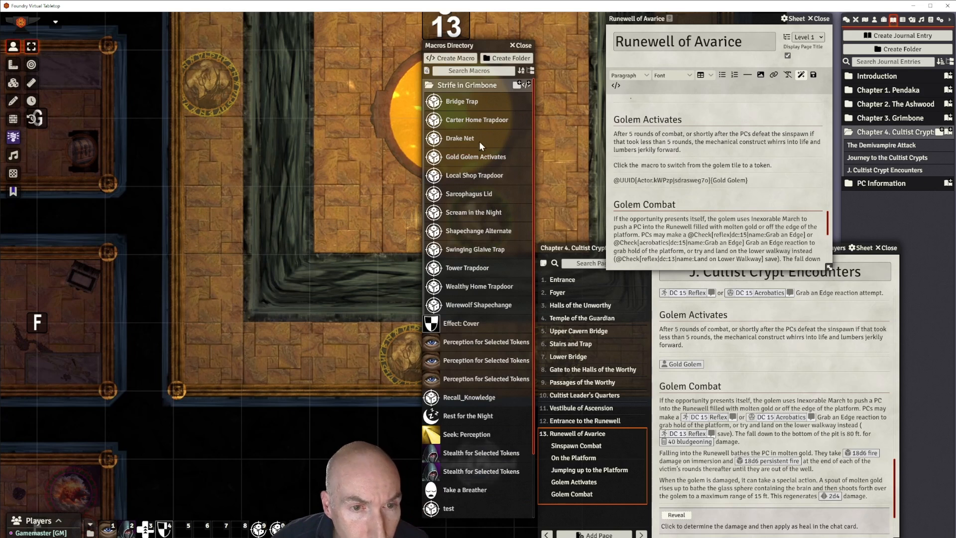
pyautogui.moveTo(471, 160); pyautogui.dragTo(640, 171)
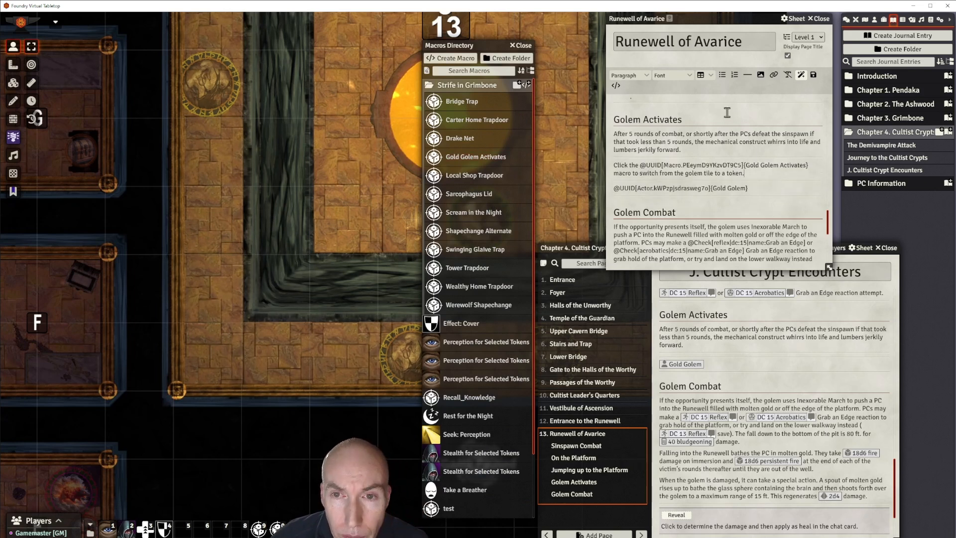
# Format the macro instruction line as a Secret block and save the page.
pyautogui.moveTo(750, 174); pyautogui.dragTo(616, 166)
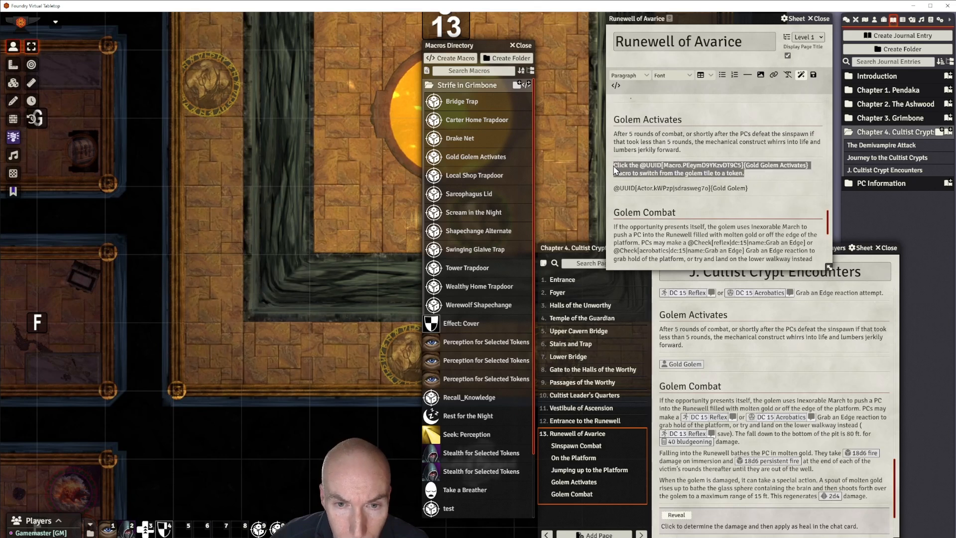
pyautogui.click(629, 75)
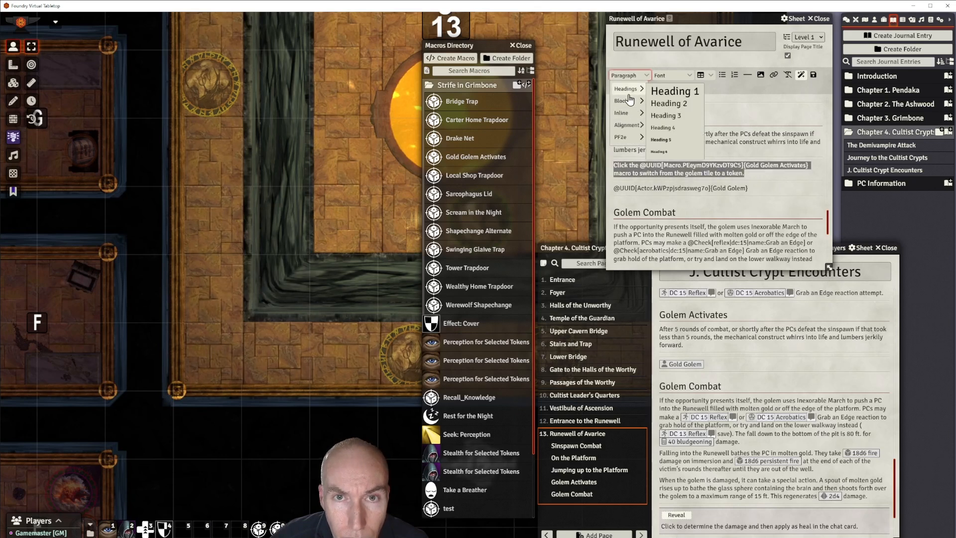
pyautogui.click(662, 139)
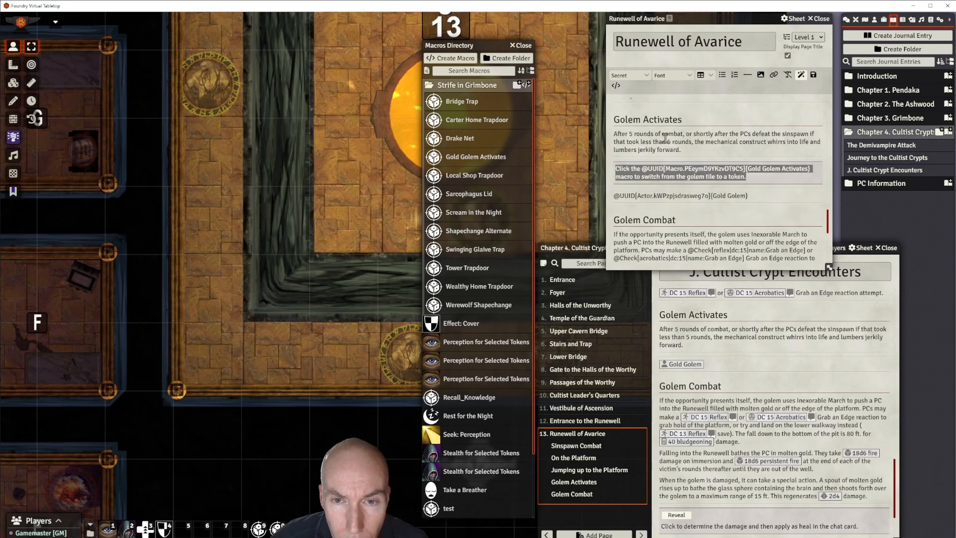
pyautogui.click(767, 203)
pyautogui.click(814, 75)
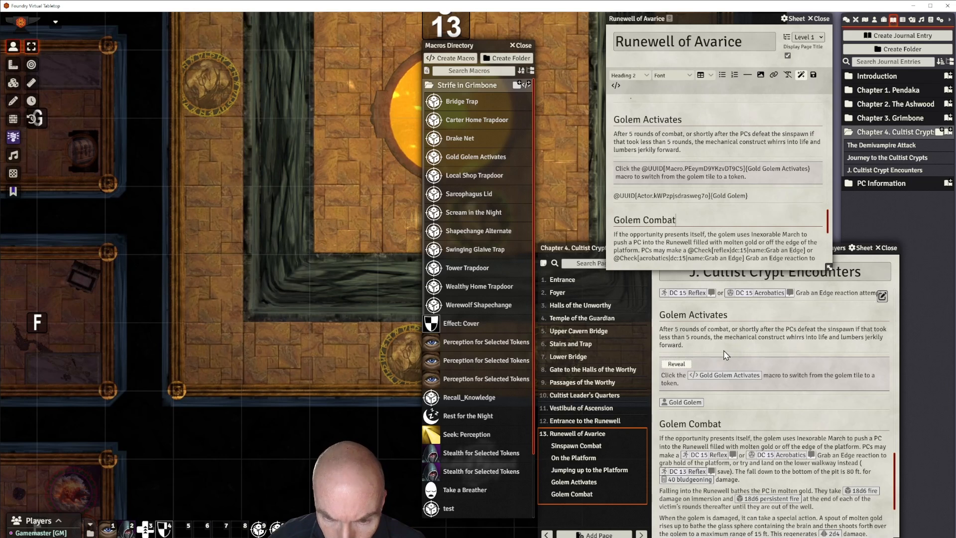
# Close up the extra gap between the Golem Activates paragraph and the secret block, and save the page.
pyautogui.click(697, 158)
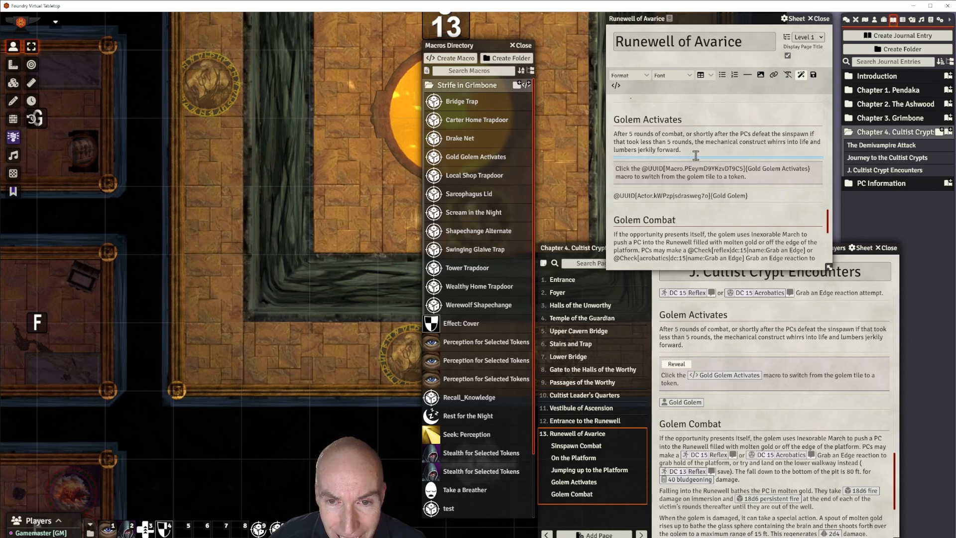
pyautogui.press('Down')
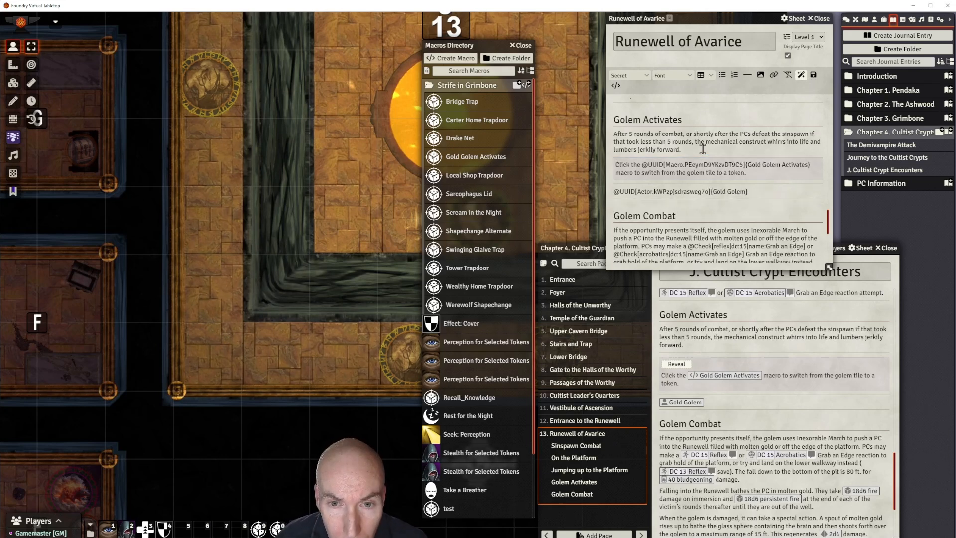
pyautogui.click(814, 76)
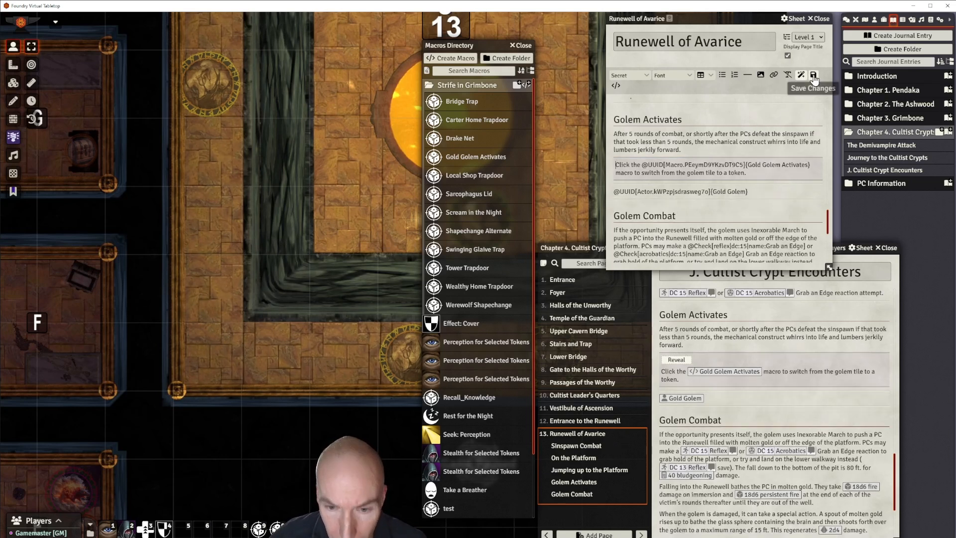
# Run the Gold Golem Activates macro from its journal link and clear the Macros Directory away from the golem on the map.
pyautogui.click(726, 373)
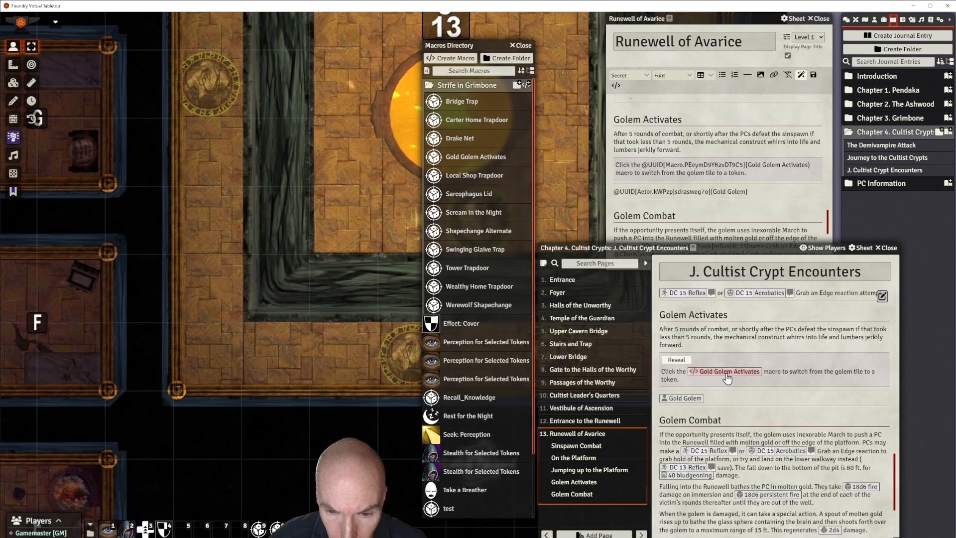
pyautogui.moveTo(491, 45); pyautogui.dragTo(284, 53)
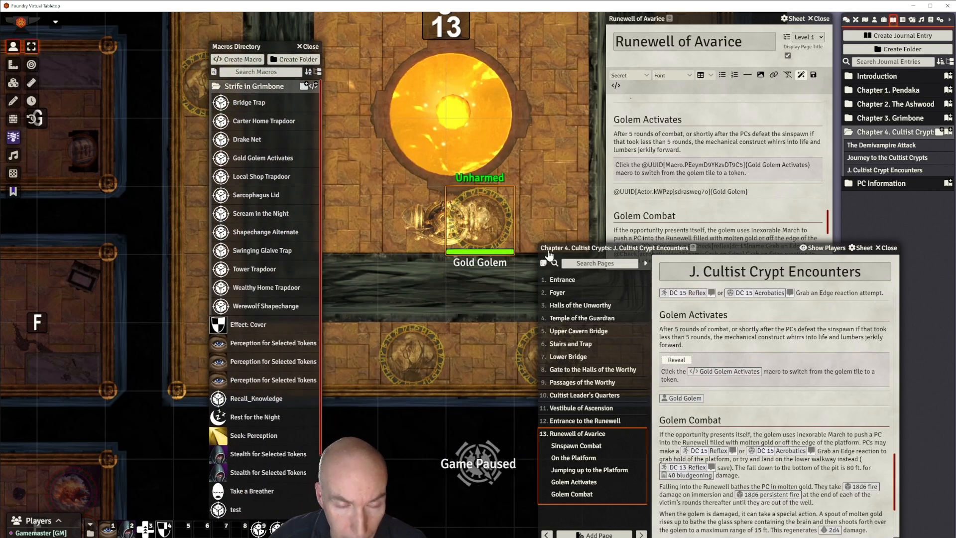
pyautogui.moveTo(276, 46); pyautogui.dragTo(246, 41)
pyautogui.click(279, 43)
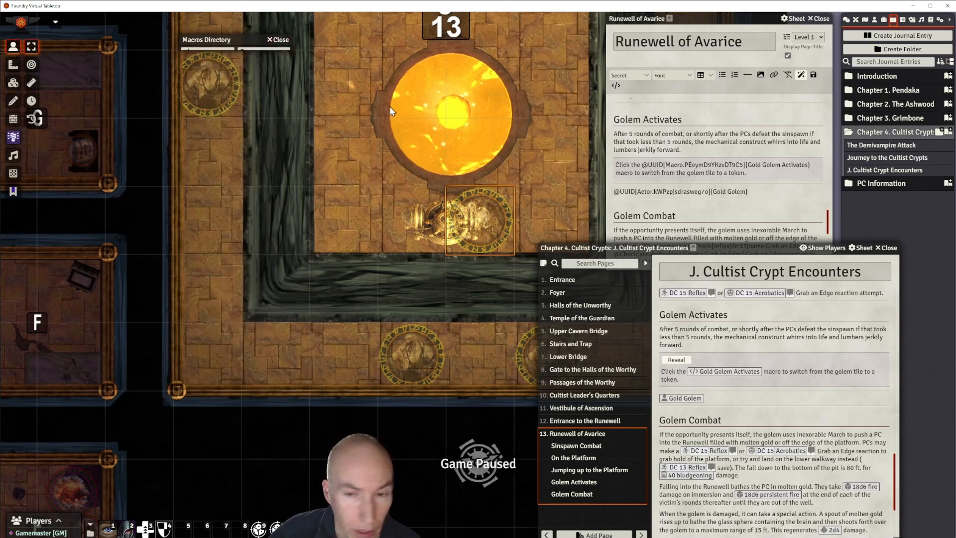
# In the Golem Activates paragraph, replace the comma after "less than 5 rounds" with a colon, move the remaining text to a new paragraph, and save.
pyautogui.moveTo(733, 248); pyautogui.dragTo(367, 90)
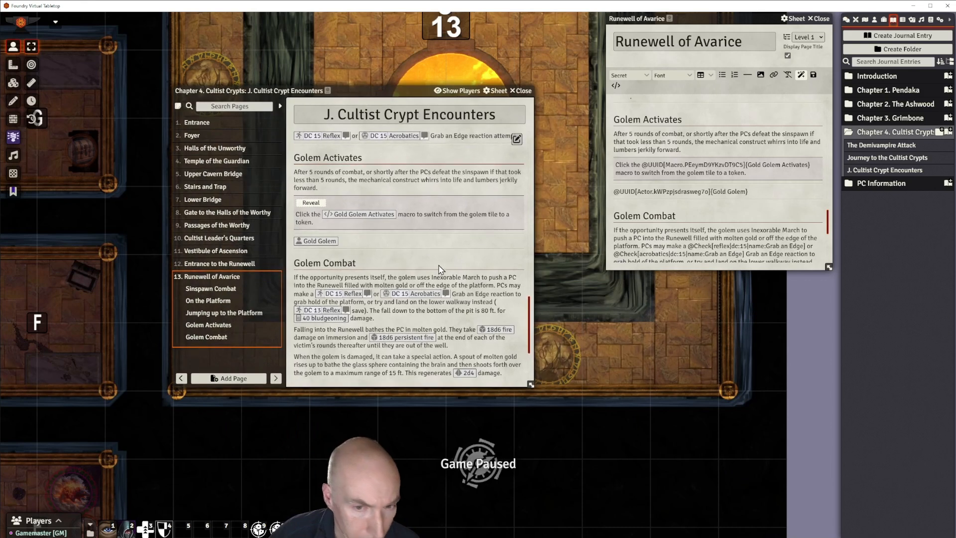
pyautogui.scroll(-3, 466, 319)
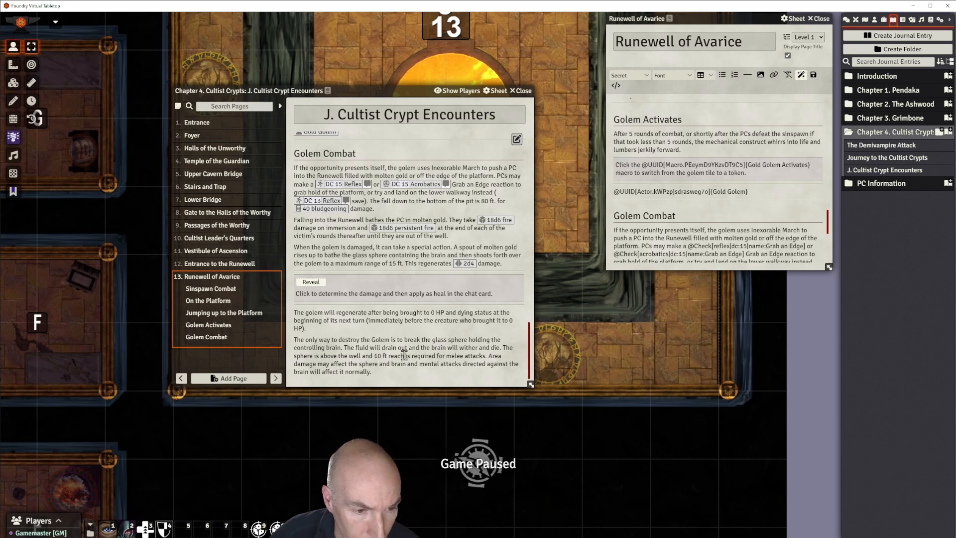
pyautogui.scroll(5, 436, 251)
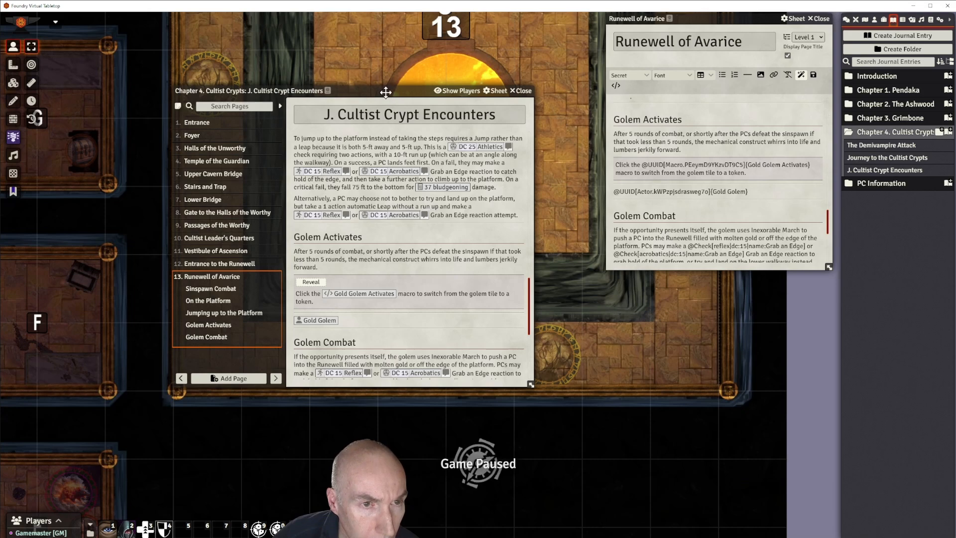
pyautogui.moveTo(385, 92); pyautogui.dragTo(446, 50)
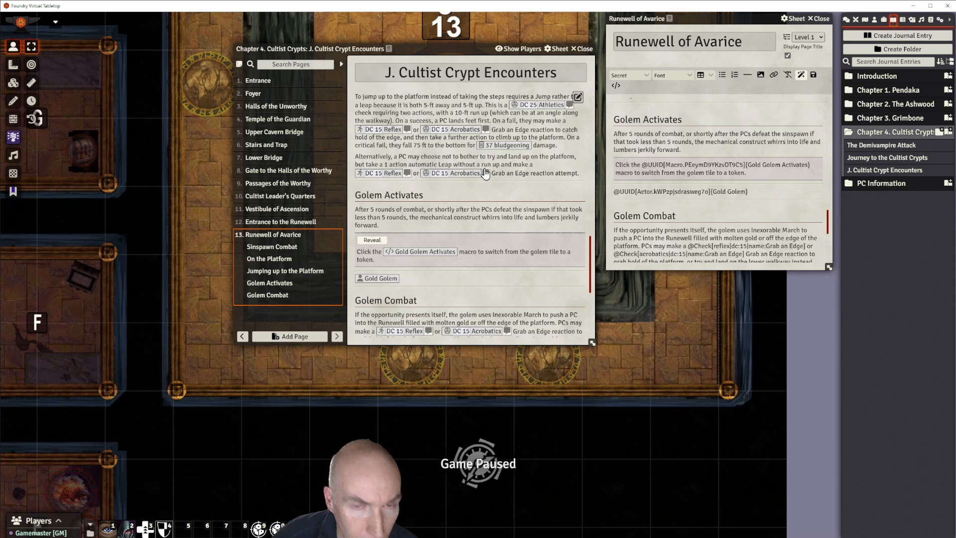
pyautogui.click(693, 143)
pyautogui.write(',')
pyautogui.press('BackSpace')
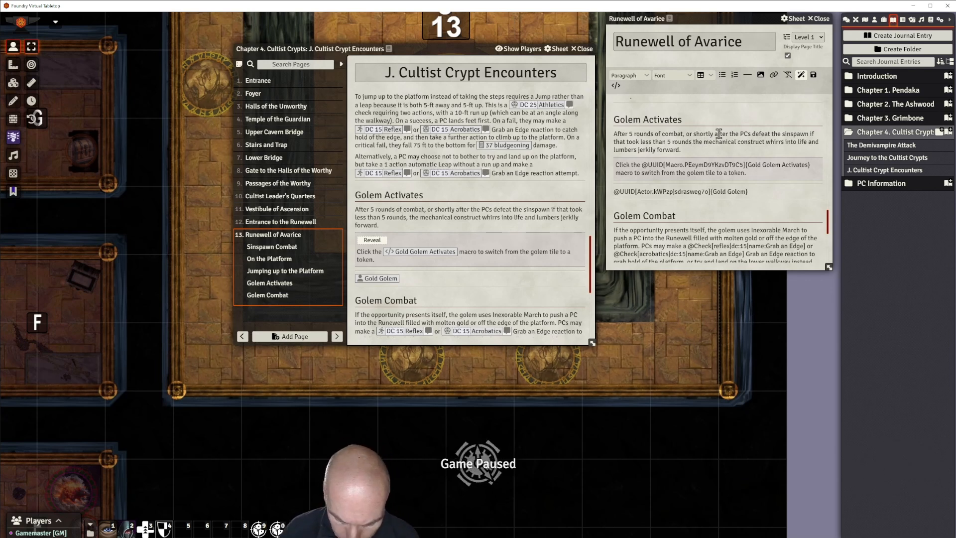
pyautogui.write(':')
pyautogui.press('Return')
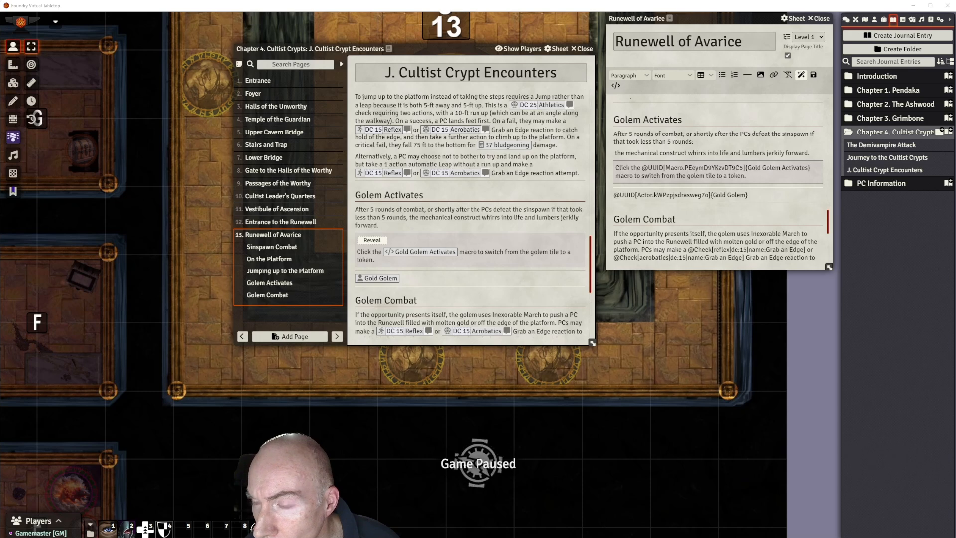
pyautogui.hotkey('ctrl', 's')
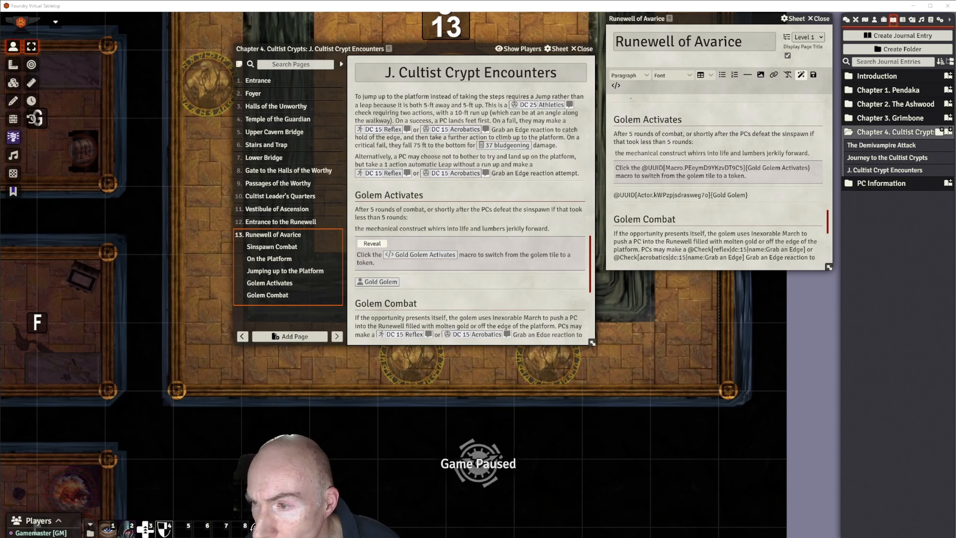
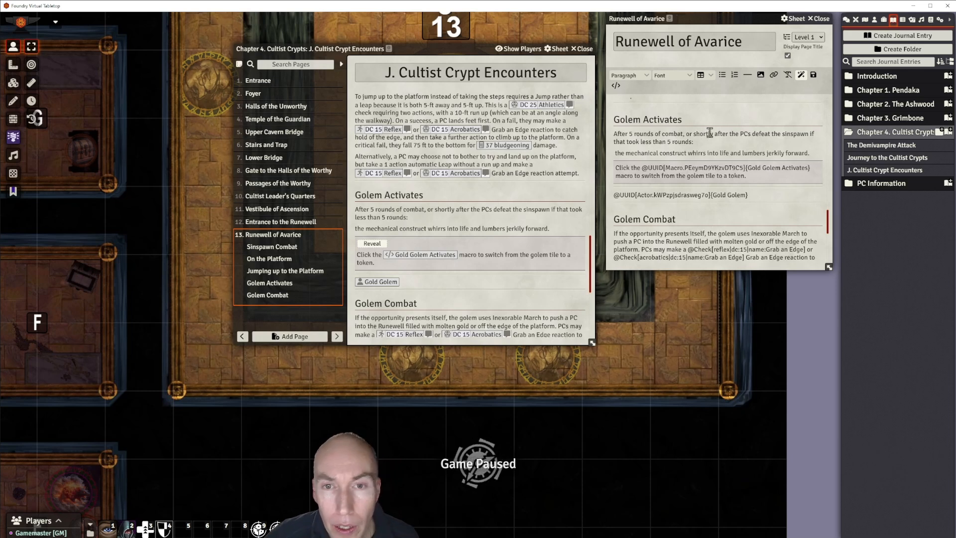
# Replace the mechanical construct sentence with the green read-aloud passage beginning "You hear a noise of metal gears" and ending "senses your presence as intruders.".
pyautogui.scroll(1, 710, 134)
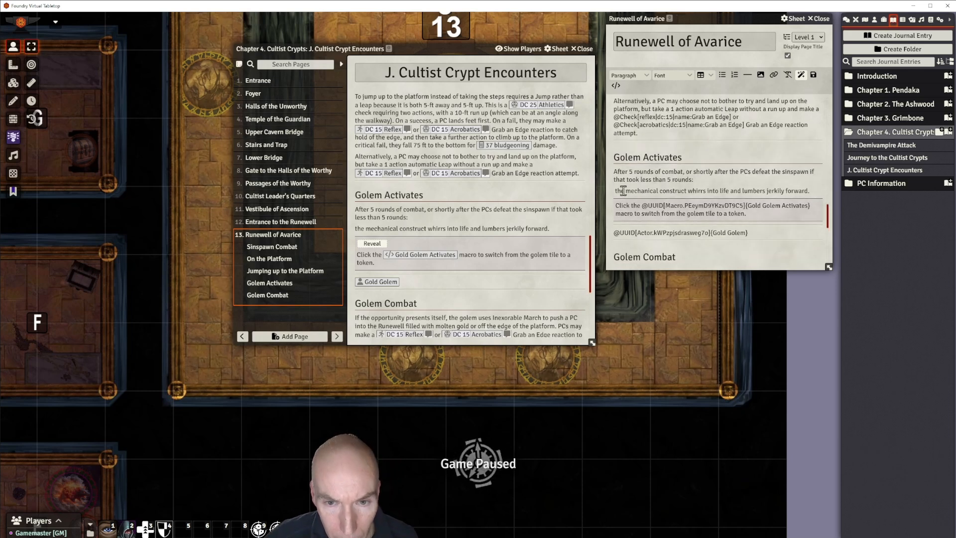
pyautogui.moveTo(614, 190); pyautogui.dragTo(811, 189)
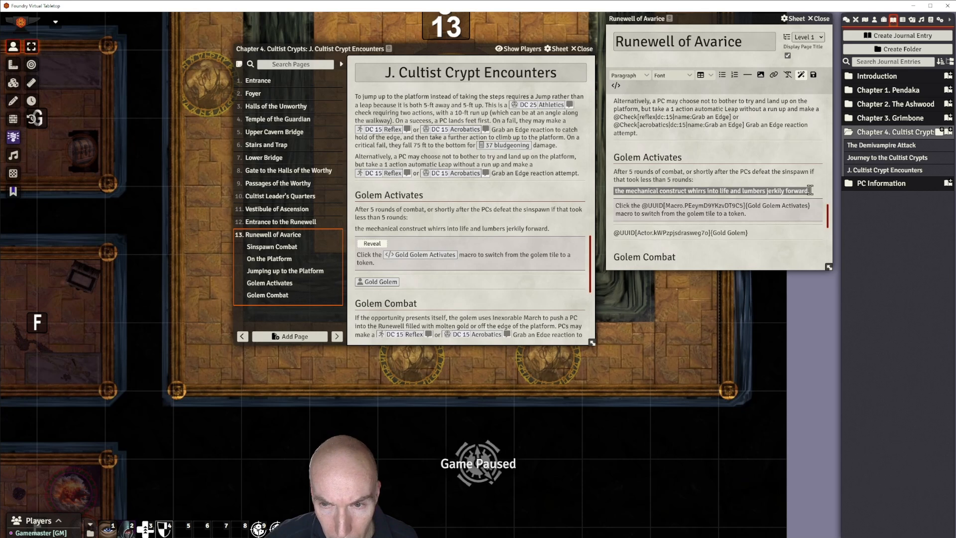
pyautogui.write('You hear a noise of metal gears and turn to see the mechanical contraption behind the Runewell whirring into life and lumbering jerkily forwards. Though it has no head, you can clearly tell that it senses your presence as intruders.')
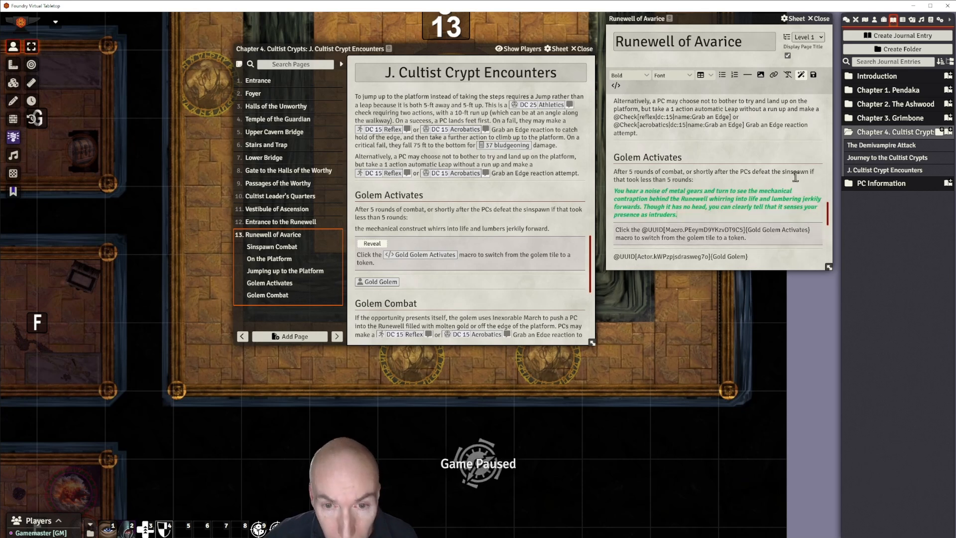
# Save the page, and insert horizontal rules above and below the green read-aloud passage under Golem Activates.
pyautogui.hotkey('ctrl', 's')
pyautogui.click(697, 181)
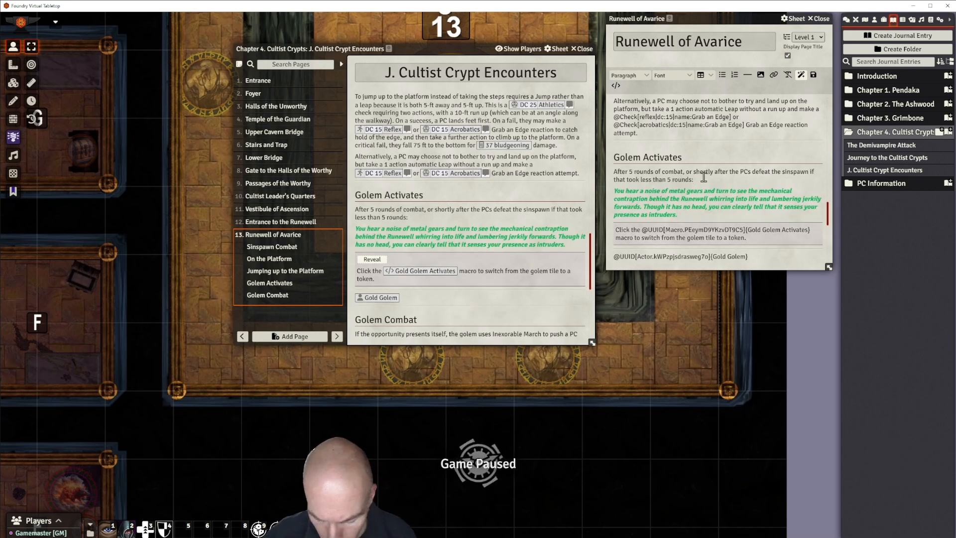
pyautogui.click(747, 80)
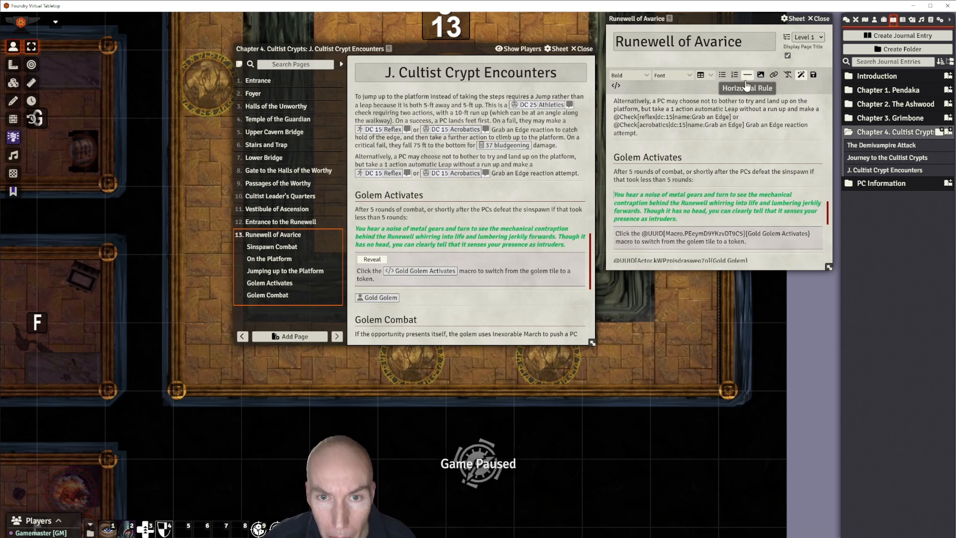
pyautogui.click(682, 218)
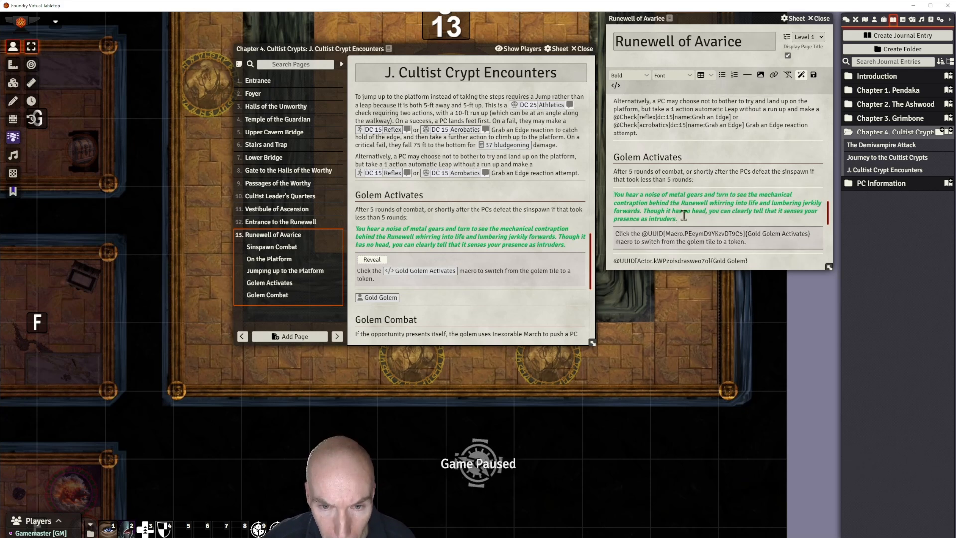
pyautogui.click(749, 79)
# Format the green read-aloud passage under Golem Activates as a blockquote.
pyautogui.moveTo(678, 219); pyautogui.dragTo(613, 199)
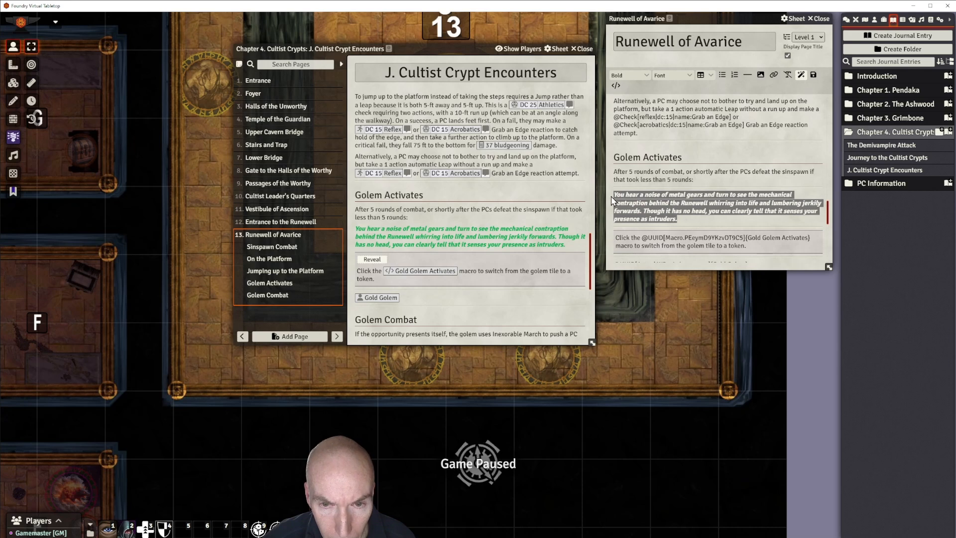
pyautogui.click(629, 75)
pyautogui.moveTo(637, 102)
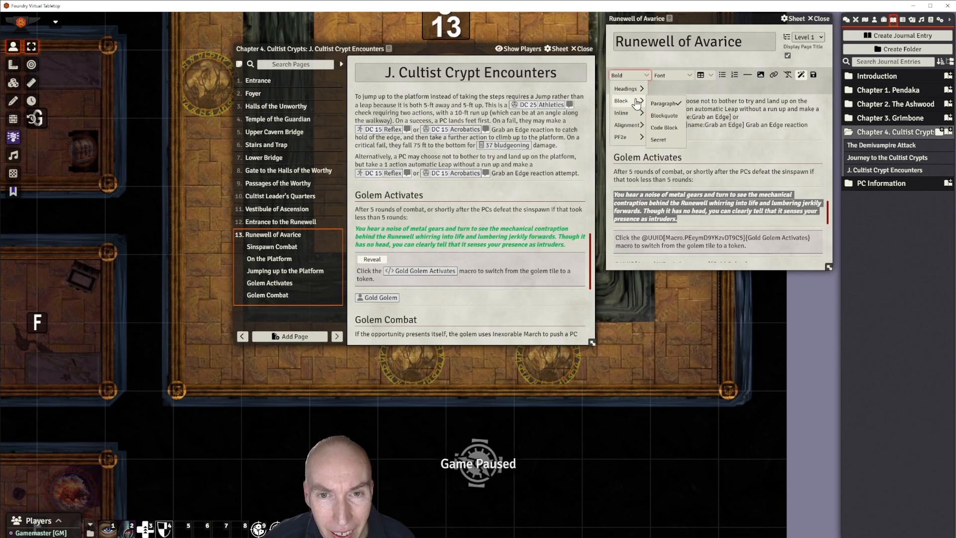
pyautogui.click(659, 140)
pyautogui.click(741, 230)
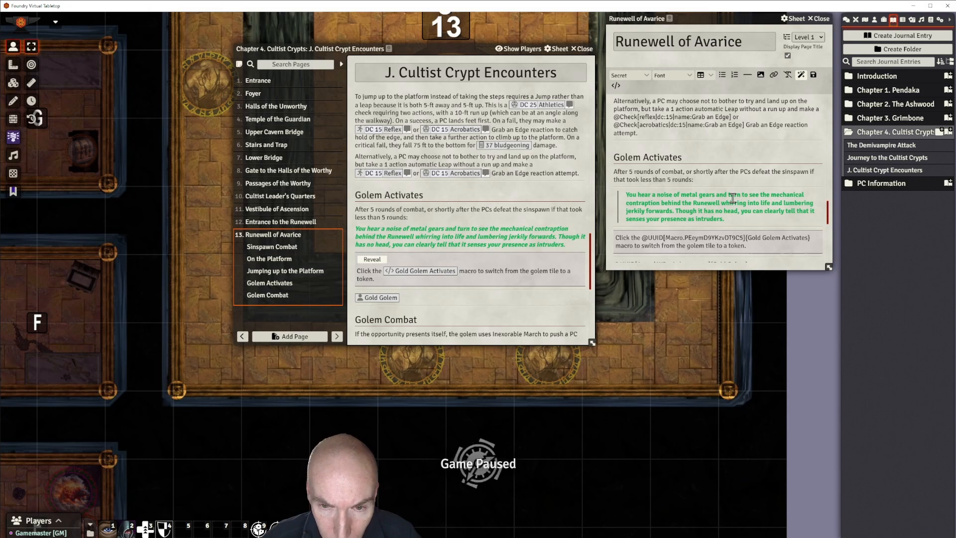
# Move the J. Cultist Crypt Encounters journal window aside to uncover the golem and the Runewell on the map.
pyautogui.scroll(-5, 733, 199)
pyautogui.scroll(2, 722, 199)
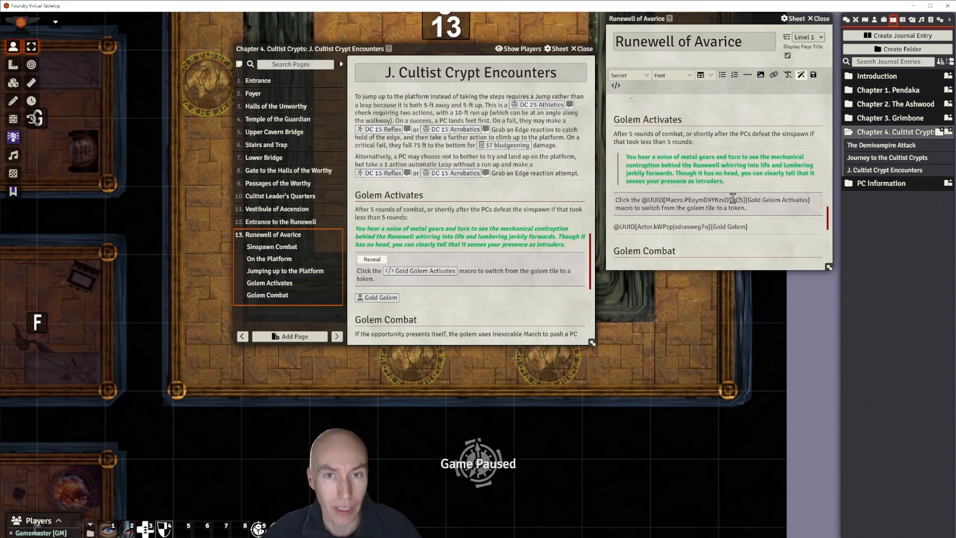
pyautogui.moveTo(451, 50); pyautogui.dragTo(224, 55)
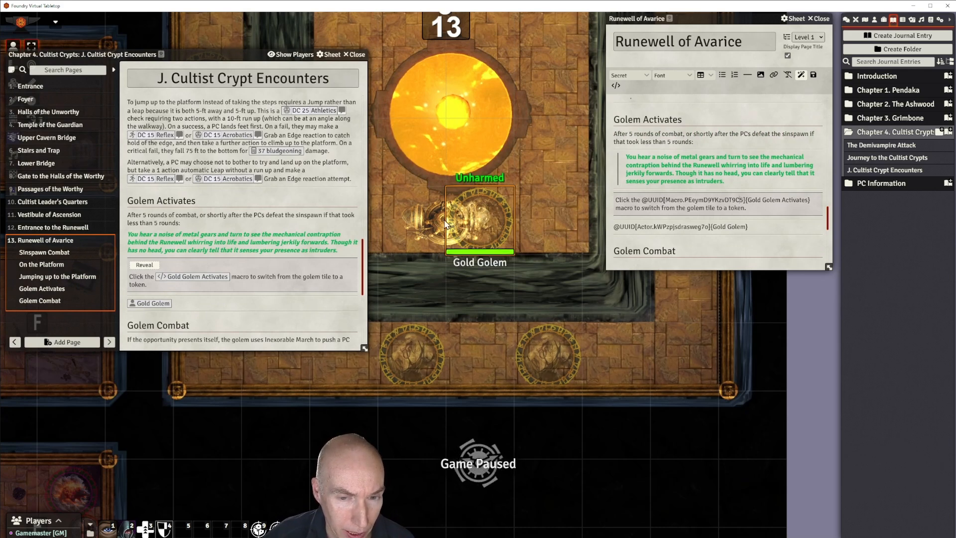
pyautogui.moveTo(221, 53); pyautogui.dragTo(287, 82)
# Insert a horizontal rule after the final Golem Combat paragraph about destroying the golem.
pyautogui.scroll(-5, 704, 194)
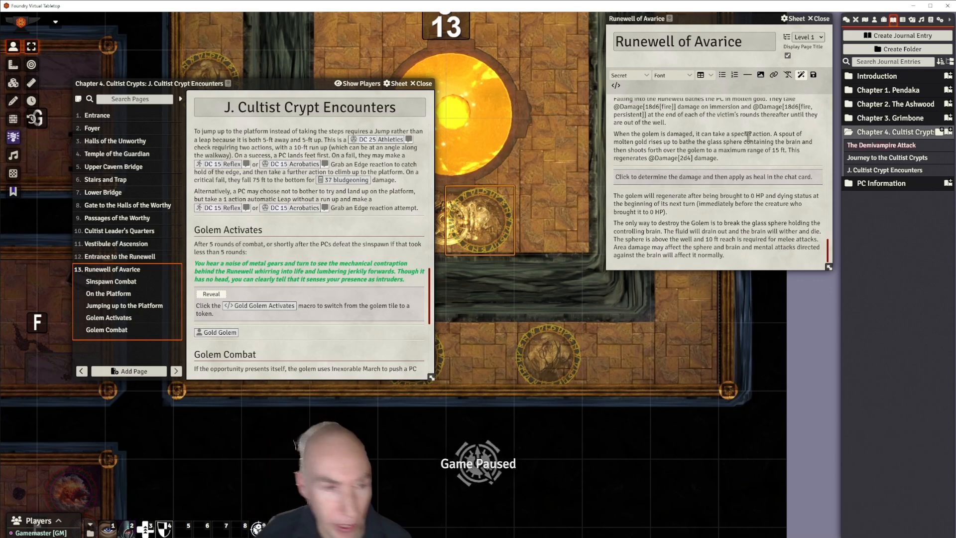
pyautogui.click(725, 256)
pyautogui.press('Return')
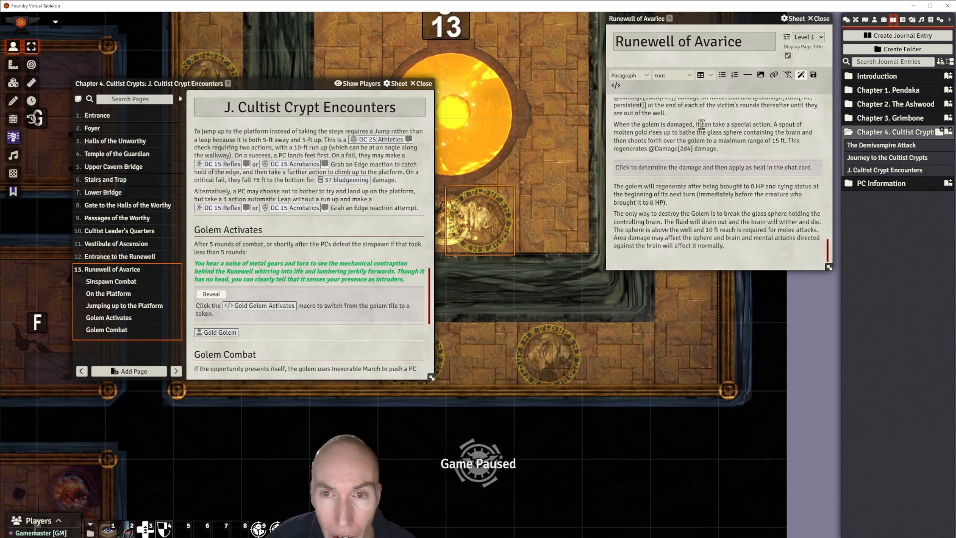
pyautogui.click(747, 79)
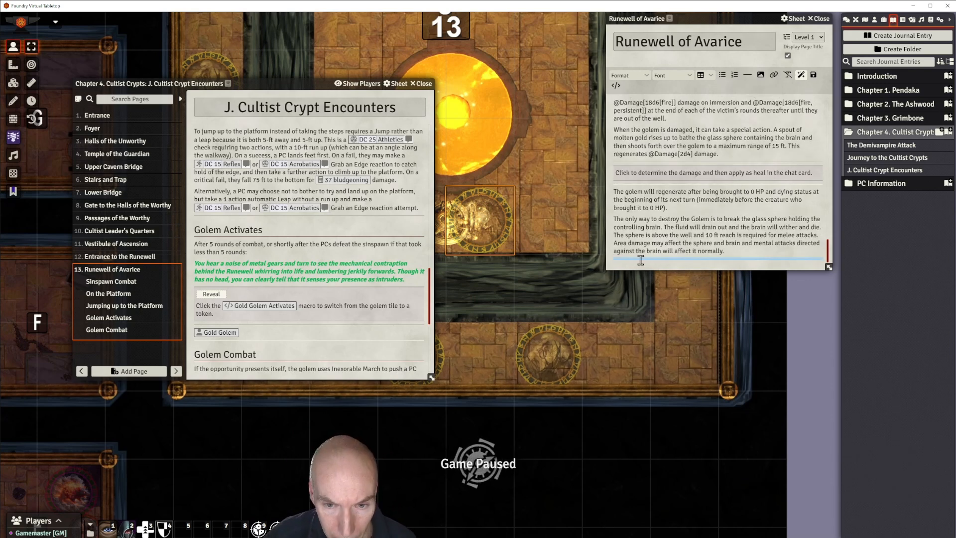
# Add the line "The Brain" below the rule and format it as Heading 2.
pyautogui.write('The')
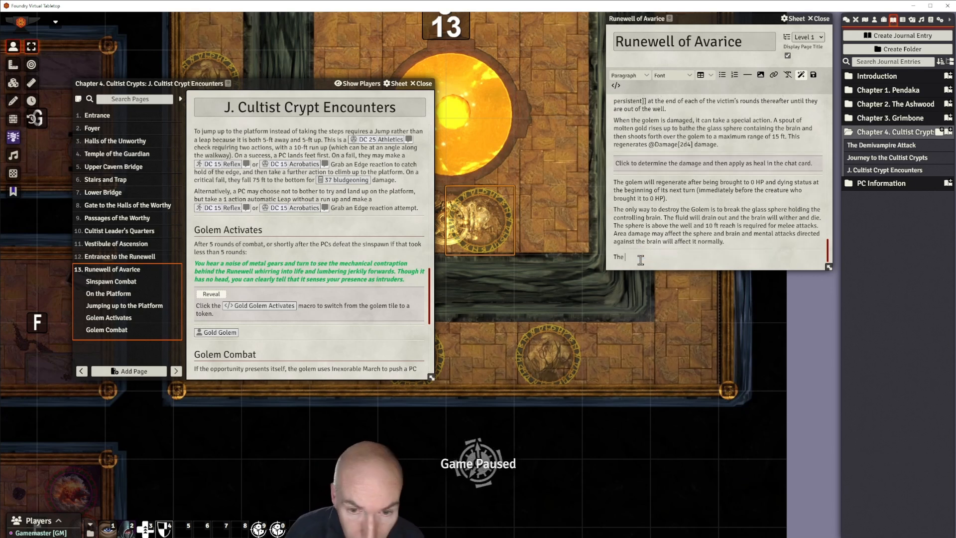
pyautogui.write(' Brain')
pyautogui.press('Return')
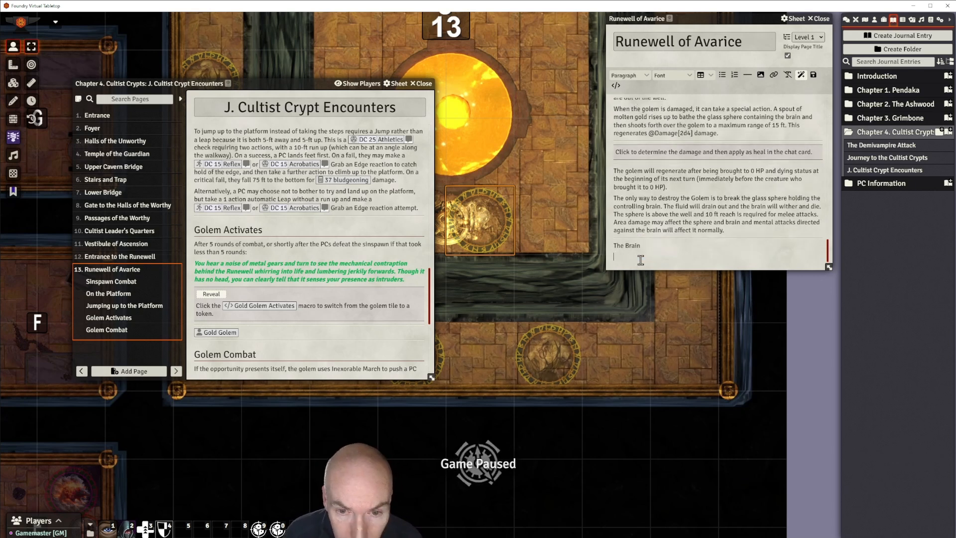
pyautogui.moveTo(642, 246); pyautogui.dragTo(616, 247)
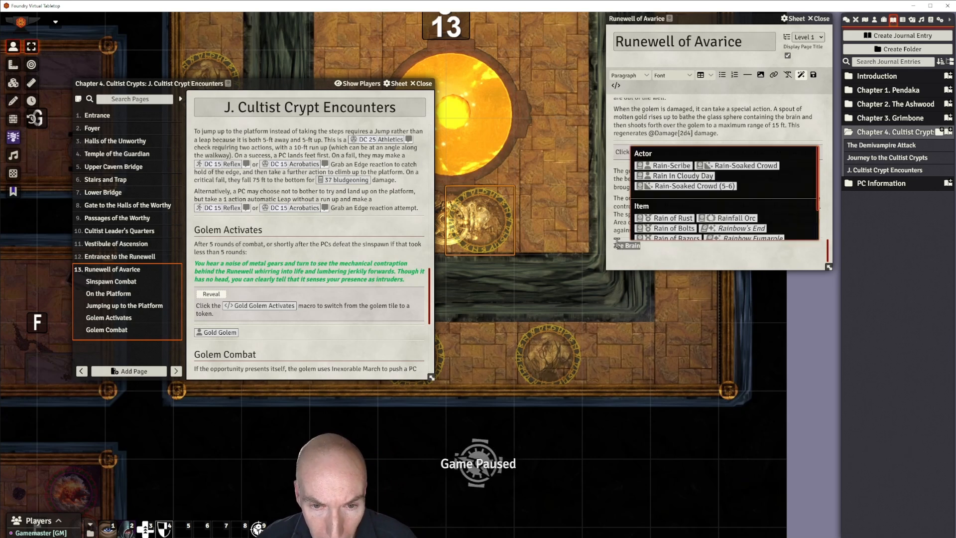
pyautogui.click(629, 76)
pyautogui.moveTo(628, 89)
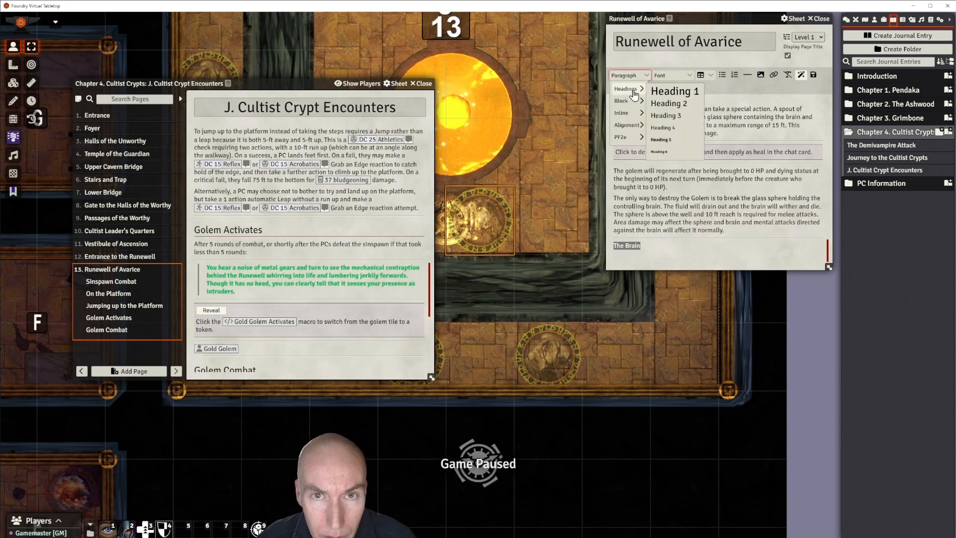
pyautogui.click(673, 104)
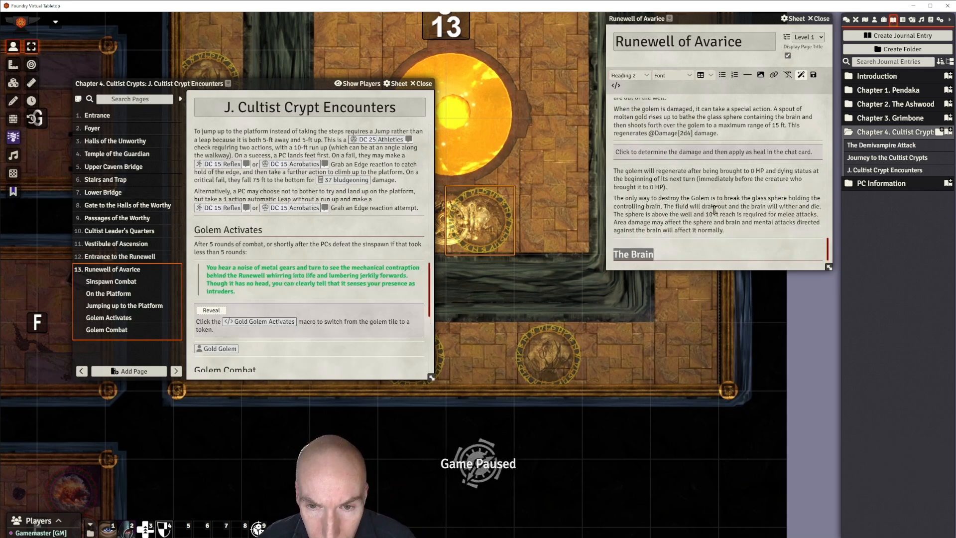
# Reword the start of the last Golem Combat paragraph as "The only way to destroy the Golem is to destroy the brain.".
pyautogui.scroll(-1, 716, 213)
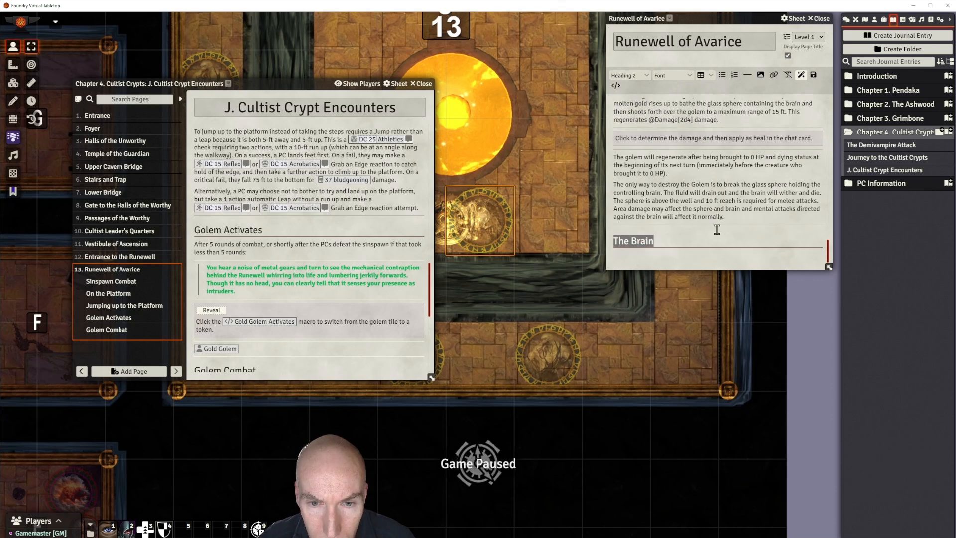
pyautogui.click(648, 194)
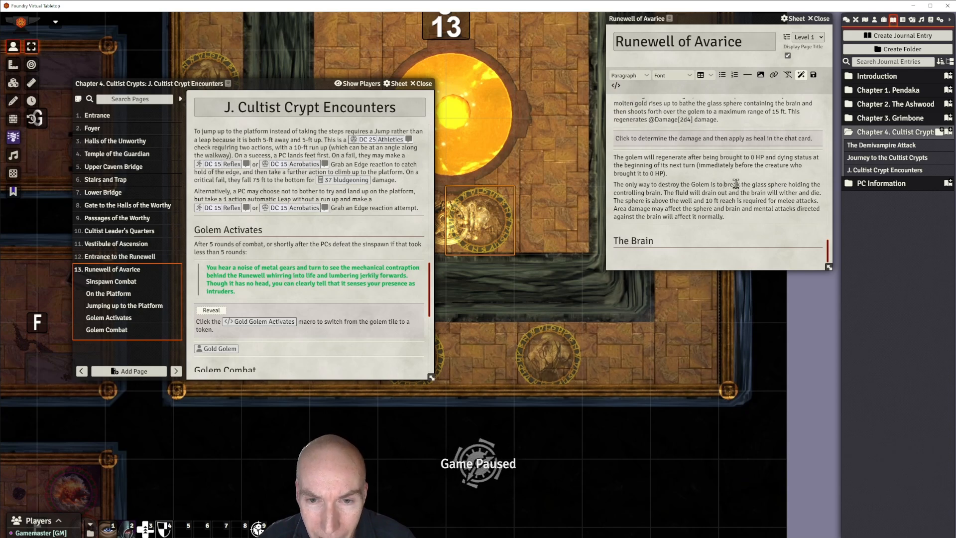
pyautogui.write('destroy the br')
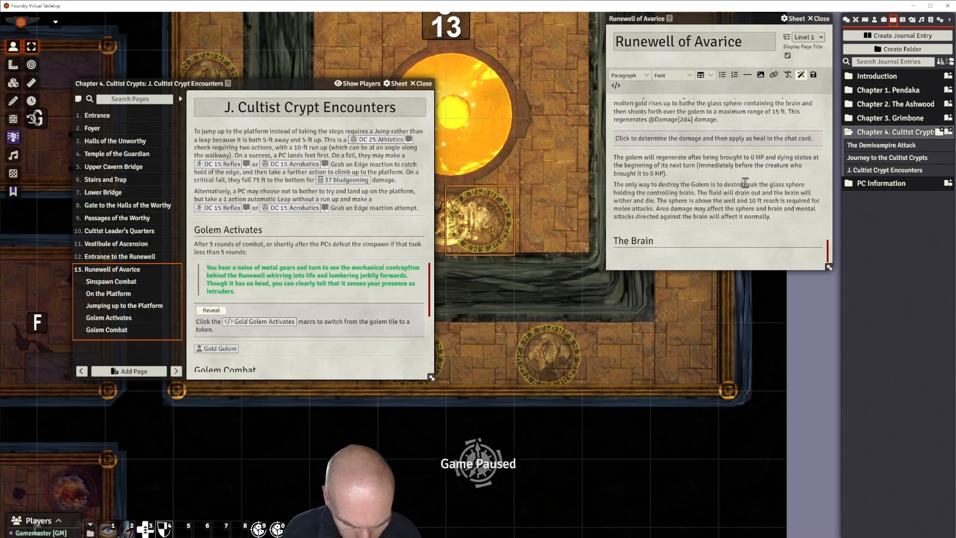
pyautogui.write('ain. Break')
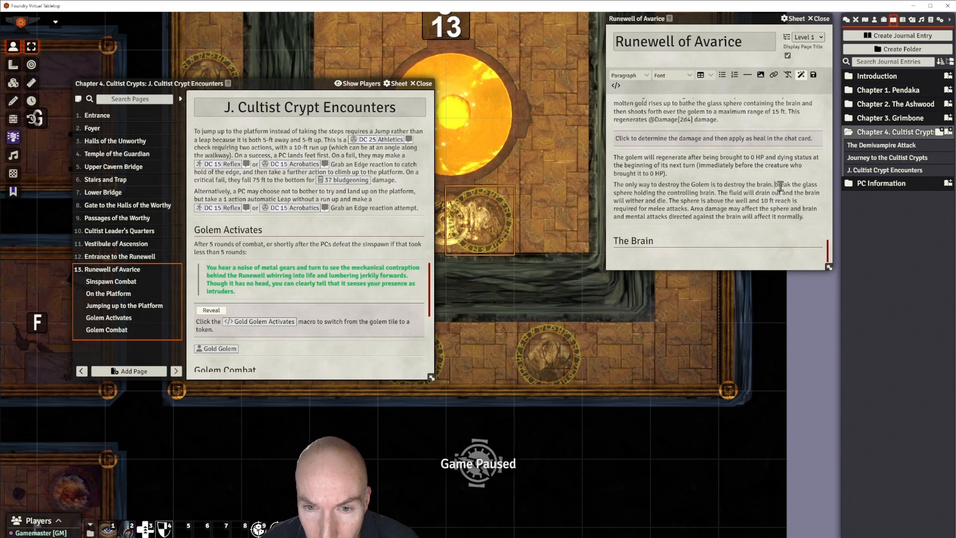
# Move the rest of that paragraph, about breaking the glass sphere, under The Brain heading and begin it with "The PCs need to".
pyautogui.moveTo(775, 185); pyautogui.dragTo(805, 218)
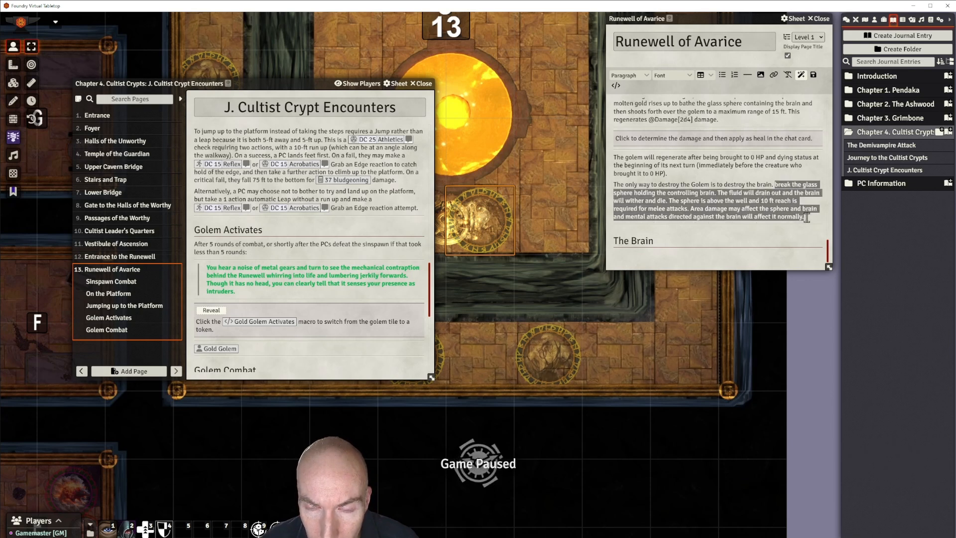
pyautogui.press('BackSpace')
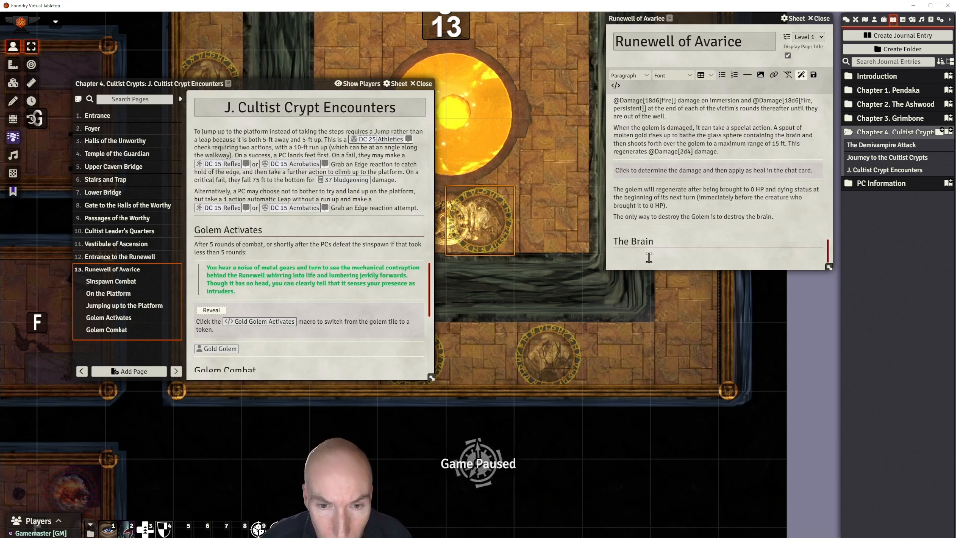
pyautogui.write('Break the glass sphere holding the controlling brain. The fluid will drain out and the brain will wither and die. The sphere is above the well and 10 ft reach is required for melee attacks. Area damage may affect the sphere and brain and mental attacks directed against the brain will affect it normally.')
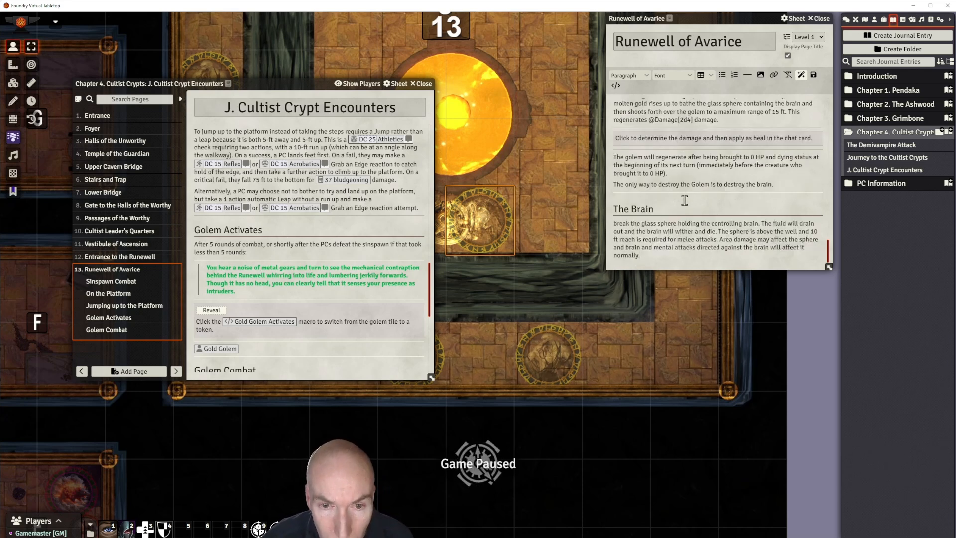
pyautogui.click(615, 222)
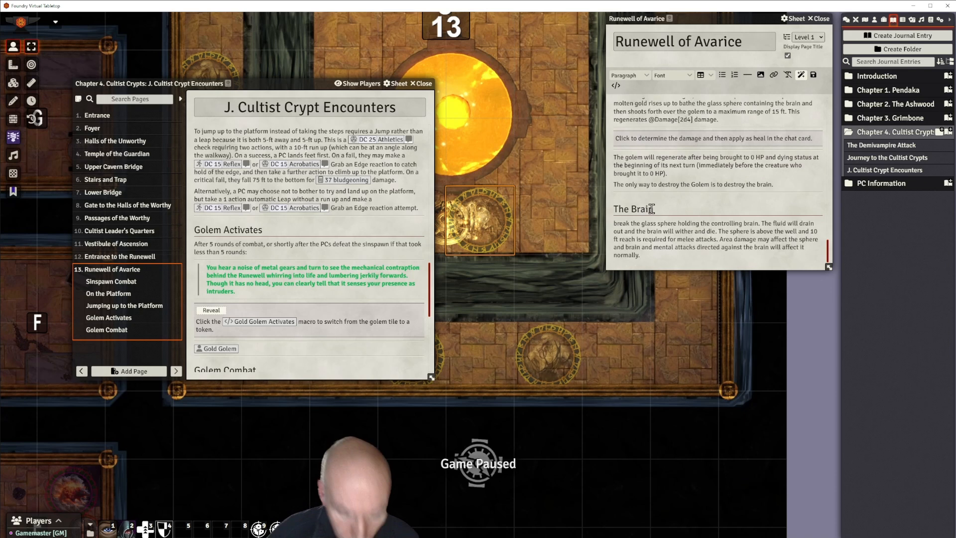
pyautogui.write('The PCs ')
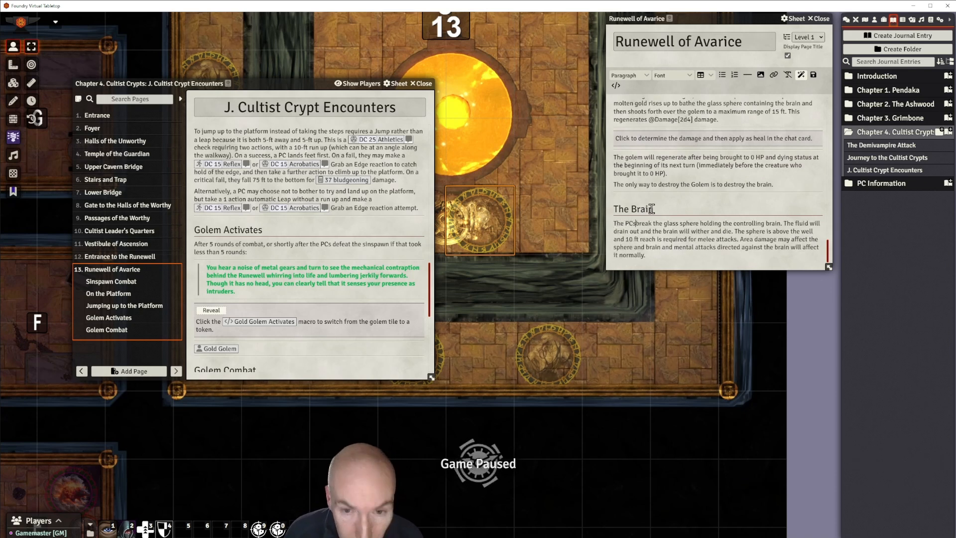
pyautogui.write('need to')
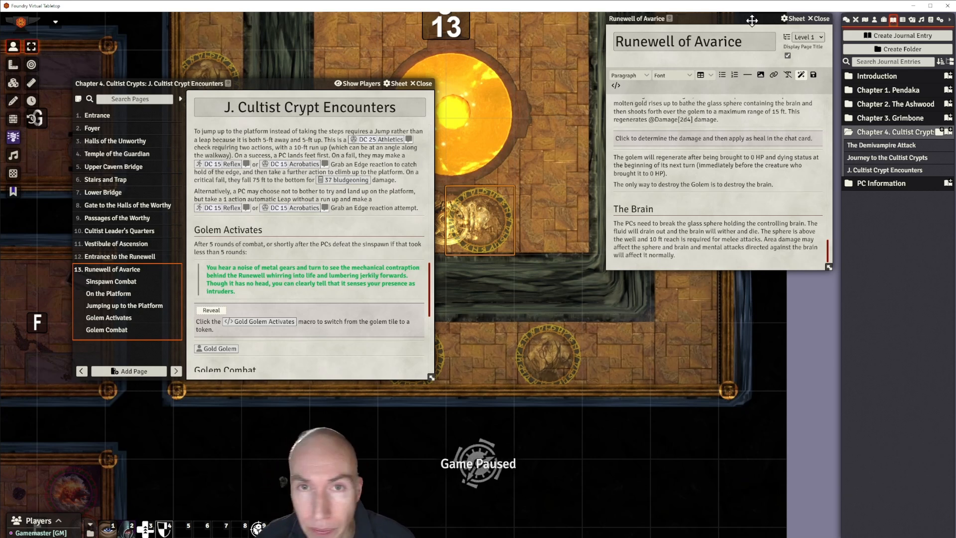
# Save the Runewell of Avarice page and insert a horizontal rule after The Brain paragraph.
pyautogui.moveTo(727, 18); pyautogui.dragTo(705, 18)
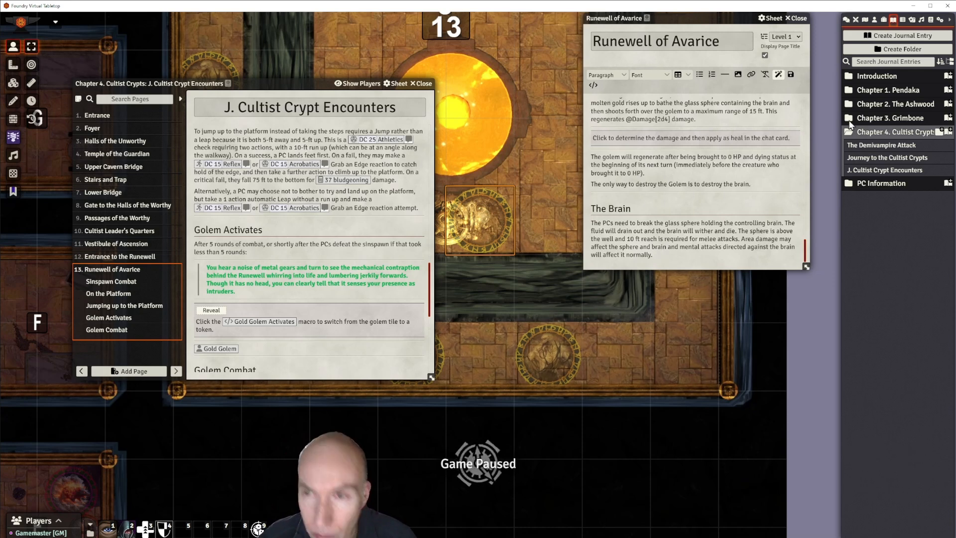
pyautogui.moveTo(702, 18); pyautogui.dragTo(711, 19)
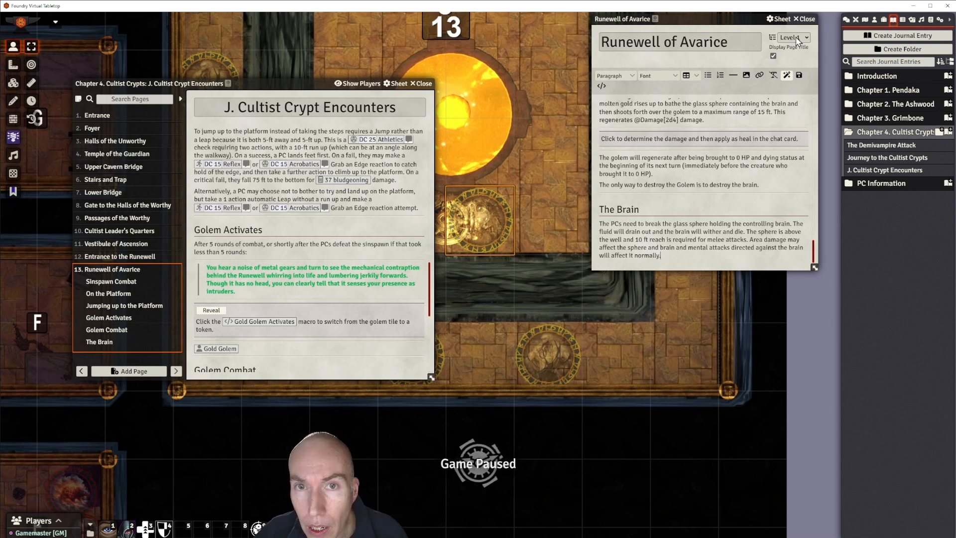
pyautogui.click(732, 77)
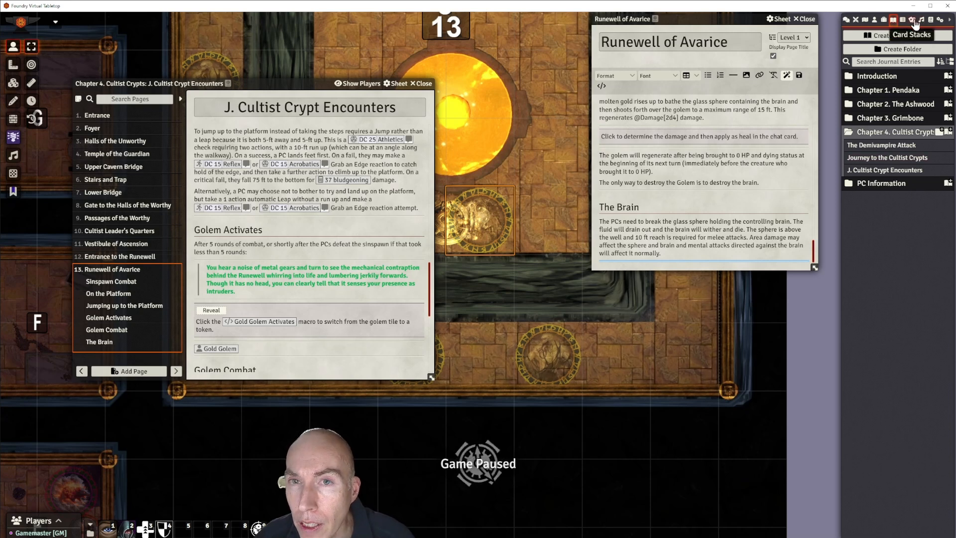
# Create an NPC actor named "The Sphere" in the Creatures folder.
pyautogui.click(931, 23)
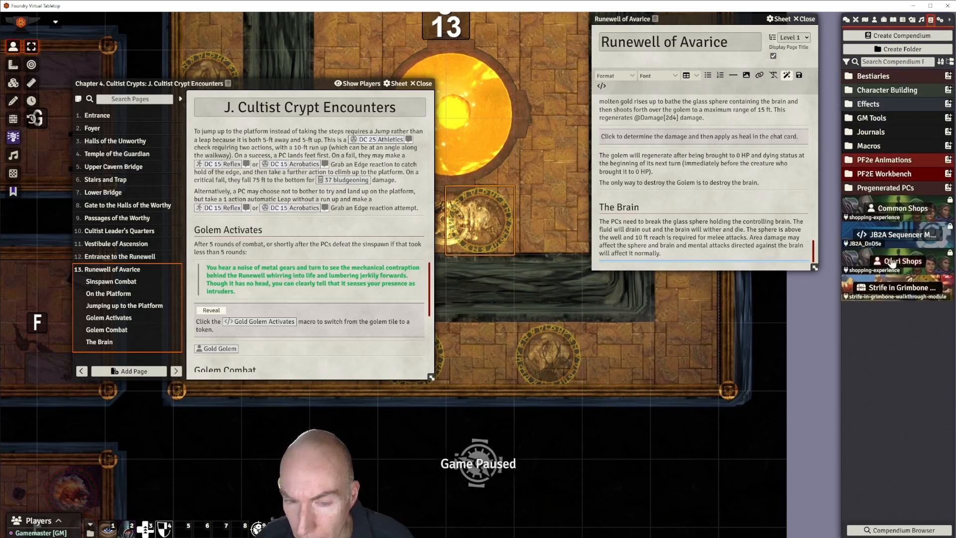
pyautogui.click(875, 21)
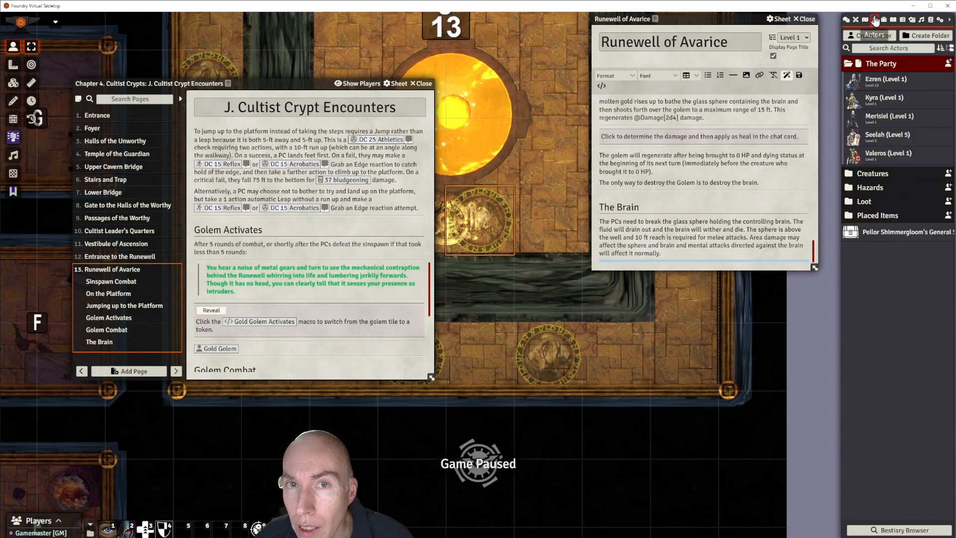
pyautogui.click(877, 172)
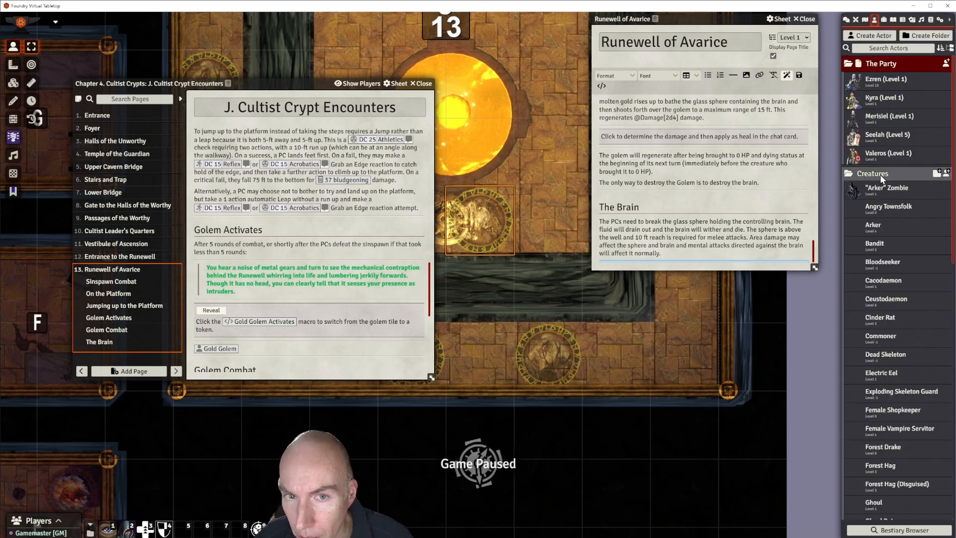
pyautogui.click(946, 172)
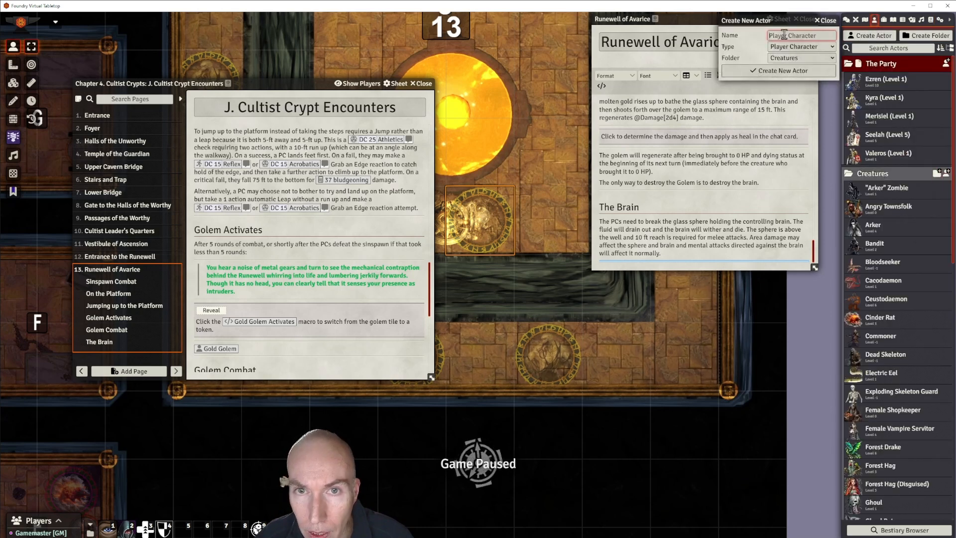
pyautogui.write('Cultis')
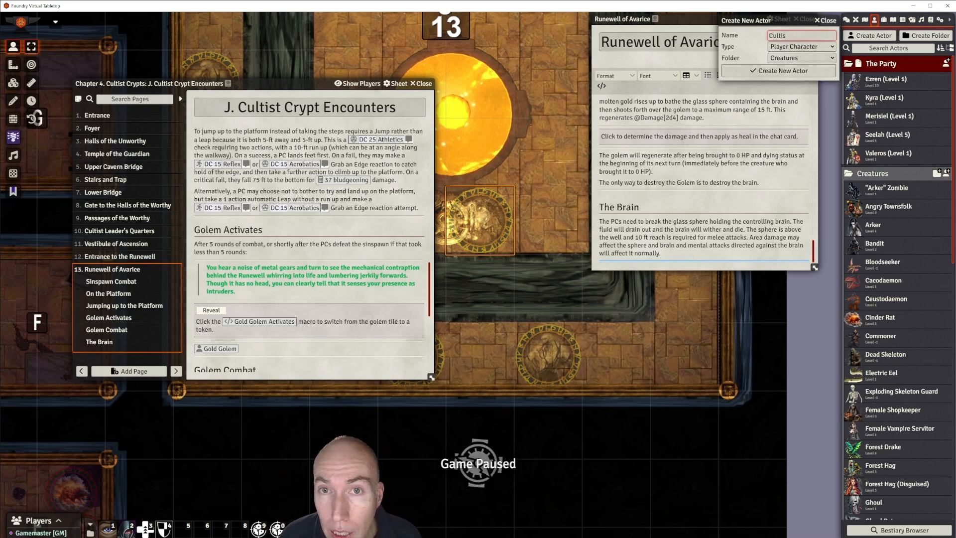
pyautogui.press('BackSpace')
pyautogui.press('BackSpace')
pyautogui.press('BackSpace')
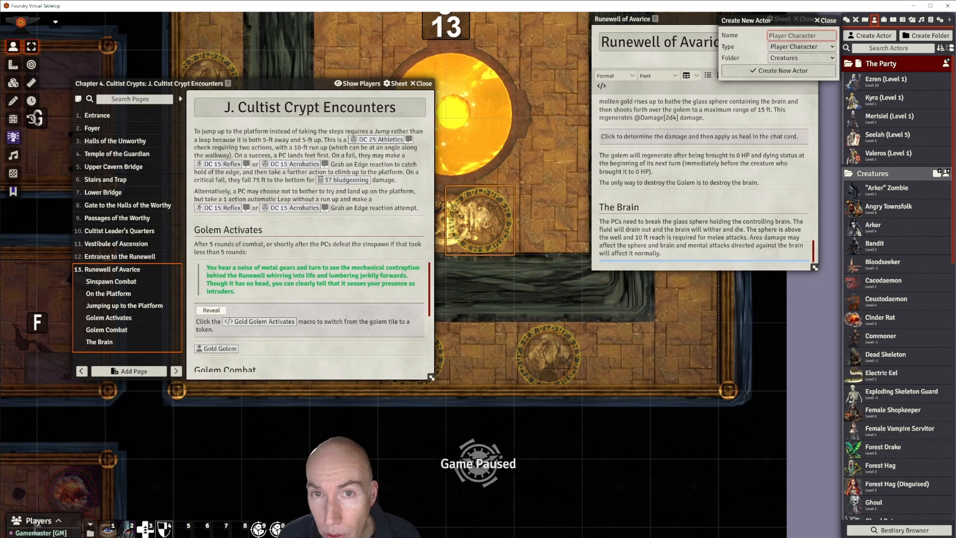
pyautogui.write('The Sphere')
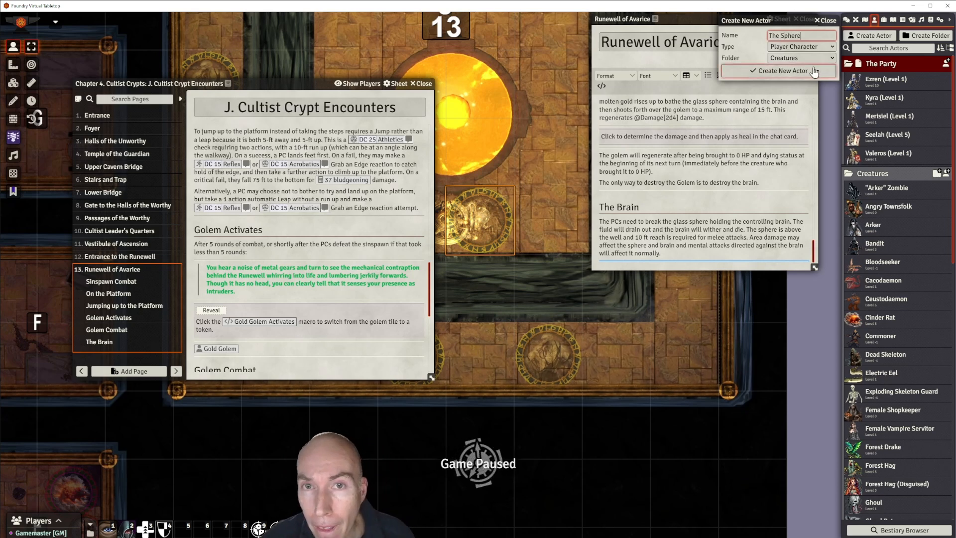
pyautogui.press('Tab')
pyautogui.press('n')
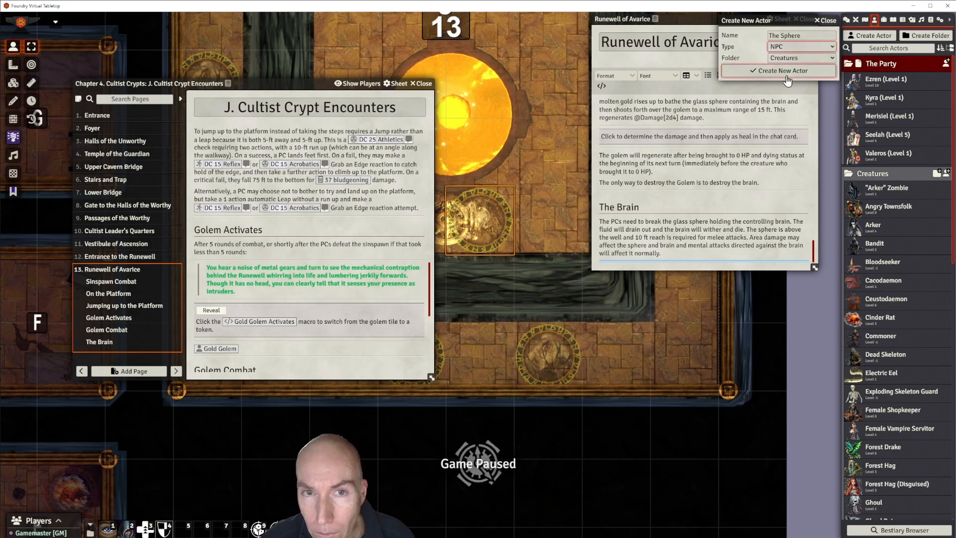
pyautogui.click(789, 73)
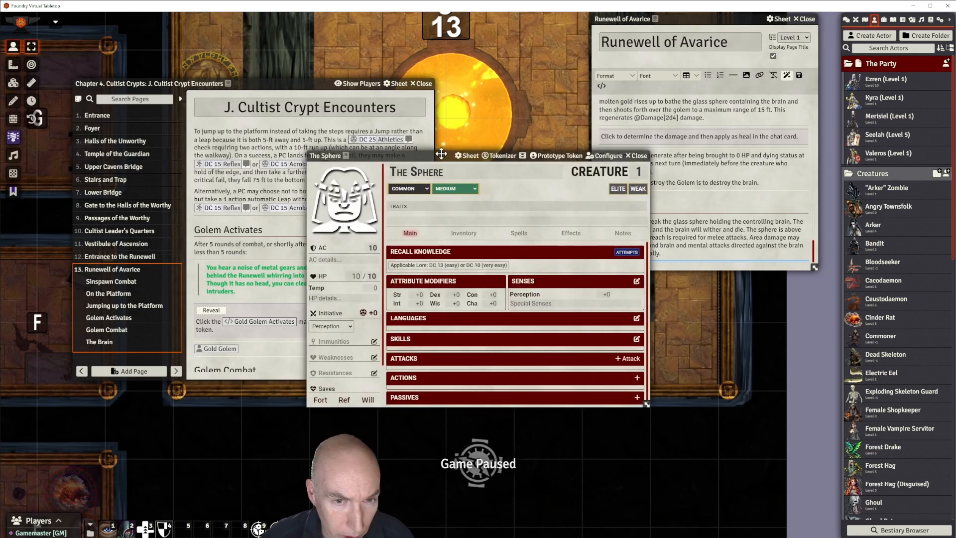
# Close The Sphere's creature sheet, look through the Creatures folder and collapse it.
pyautogui.moveTo(440, 155); pyautogui.dragTo(533, 87)
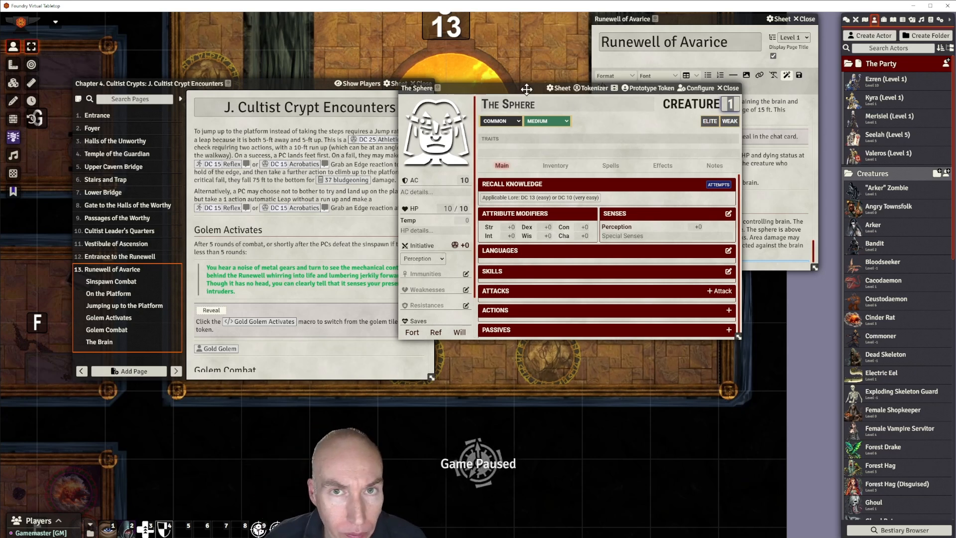
pyautogui.moveTo(550, 91); pyautogui.dragTo(484, 100)
pyautogui.click(661, 97)
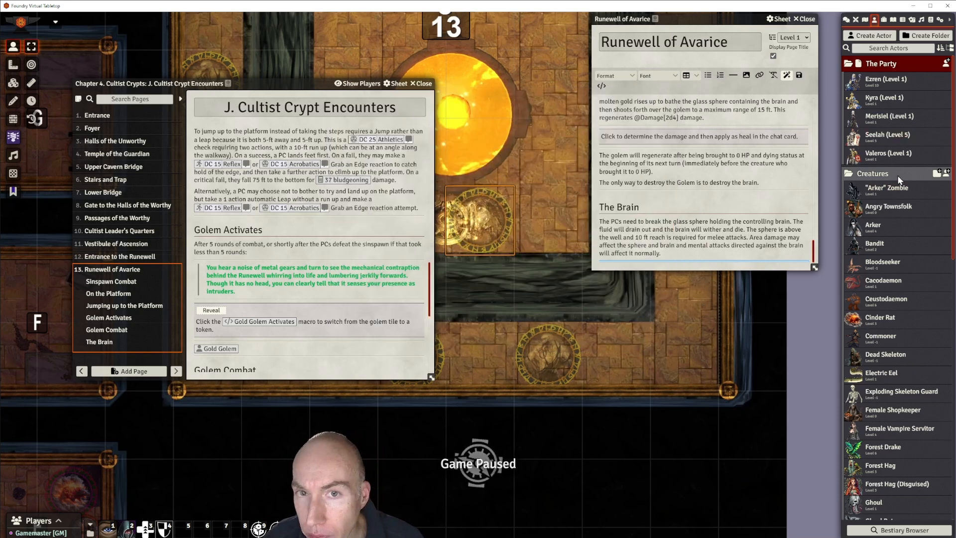
pyautogui.scroll(-4, 906, 317)
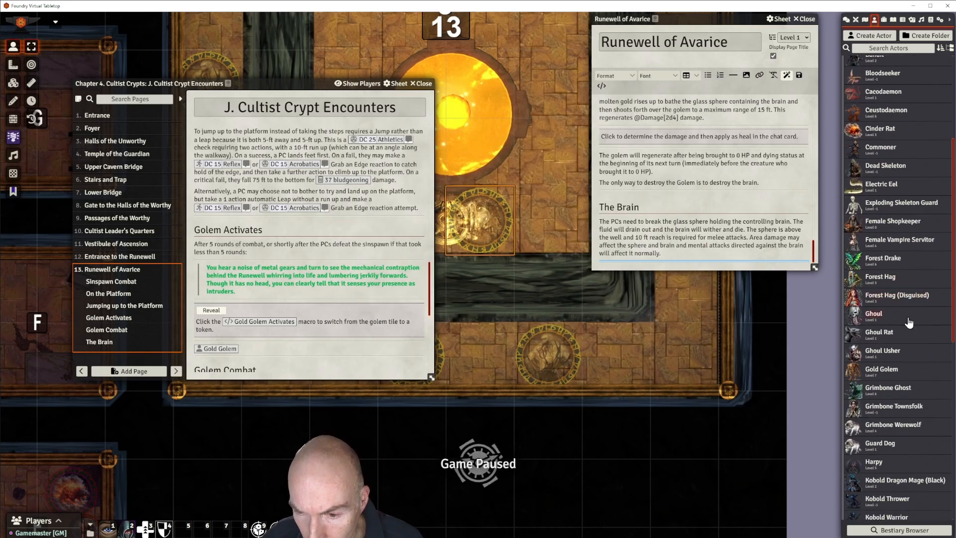
pyautogui.scroll(-3, 909, 323)
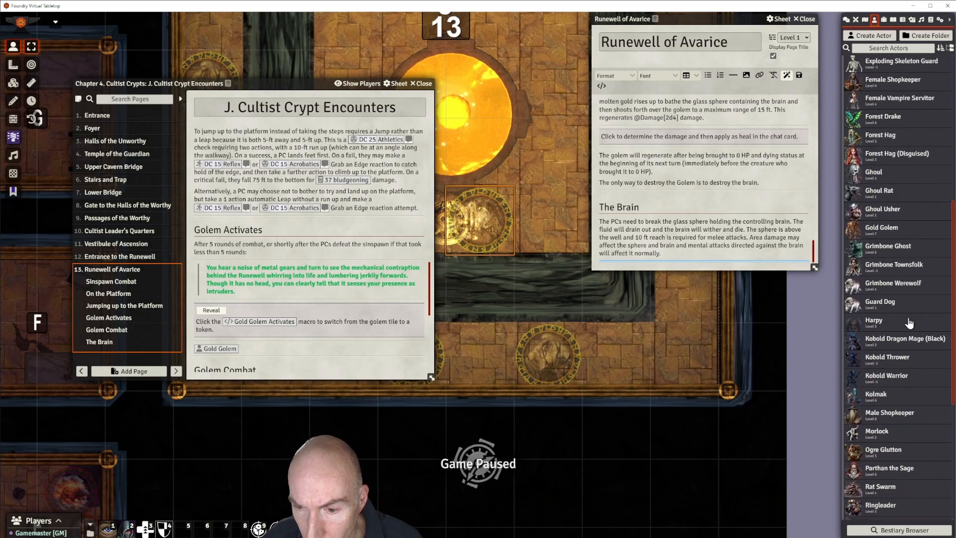
pyautogui.scroll(-5, 908, 321)
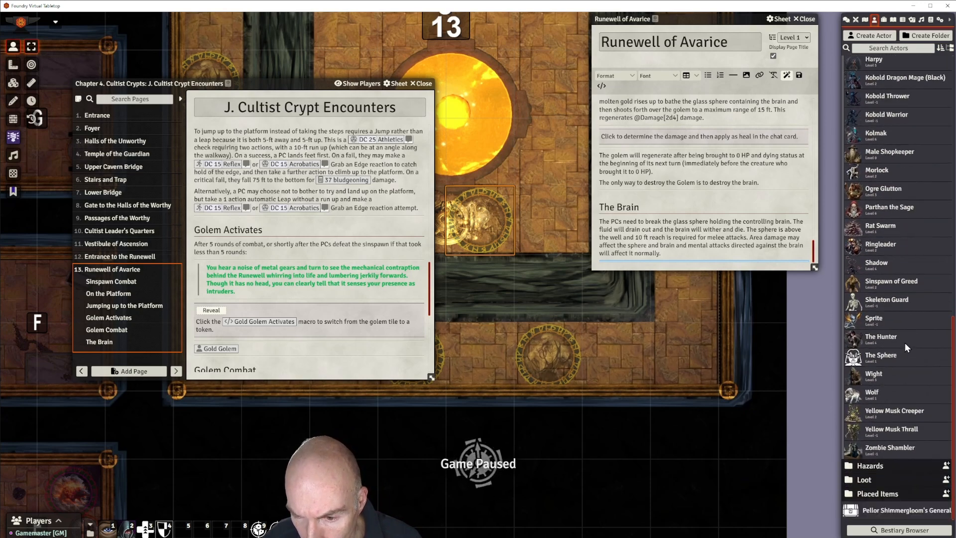
pyautogui.scroll(12, 905, 343)
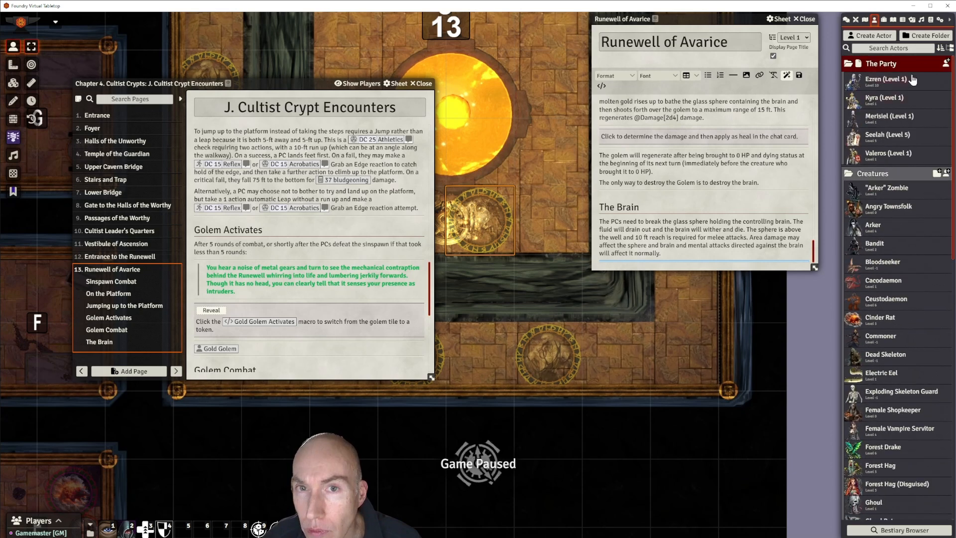
pyautogui.click(877, 172)
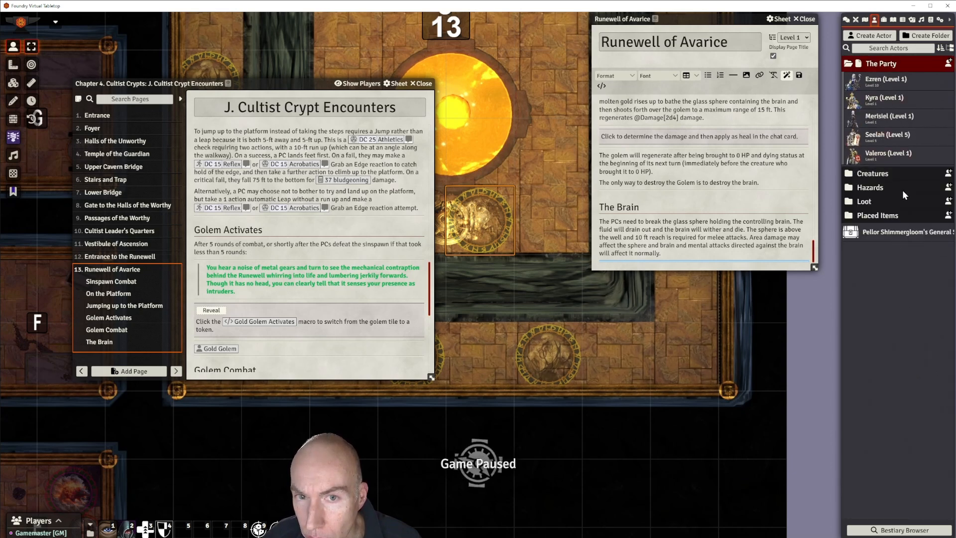
# Create a hazard actor named "The Sphere" in the Hazards folder.
pyautogui.click(871, 187)
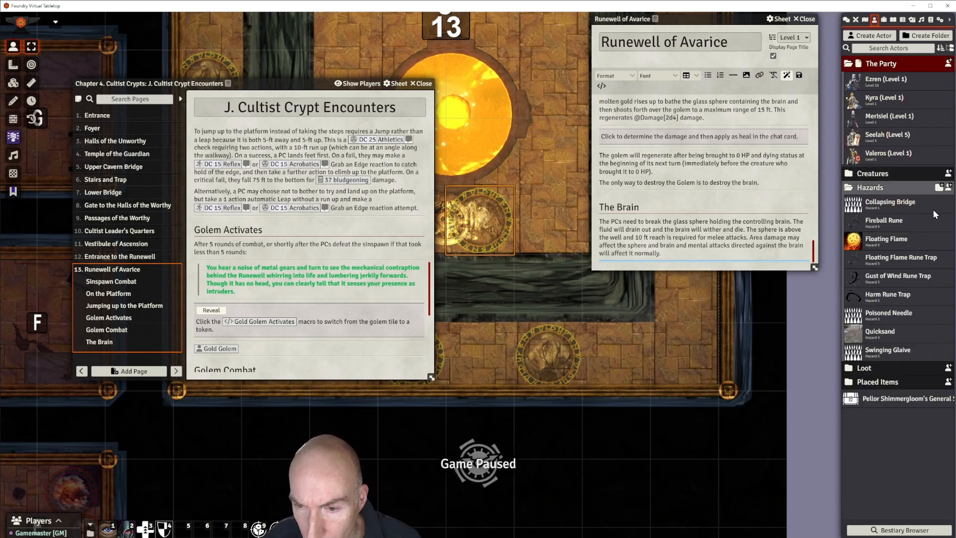
pyautogui.click(949, 188)
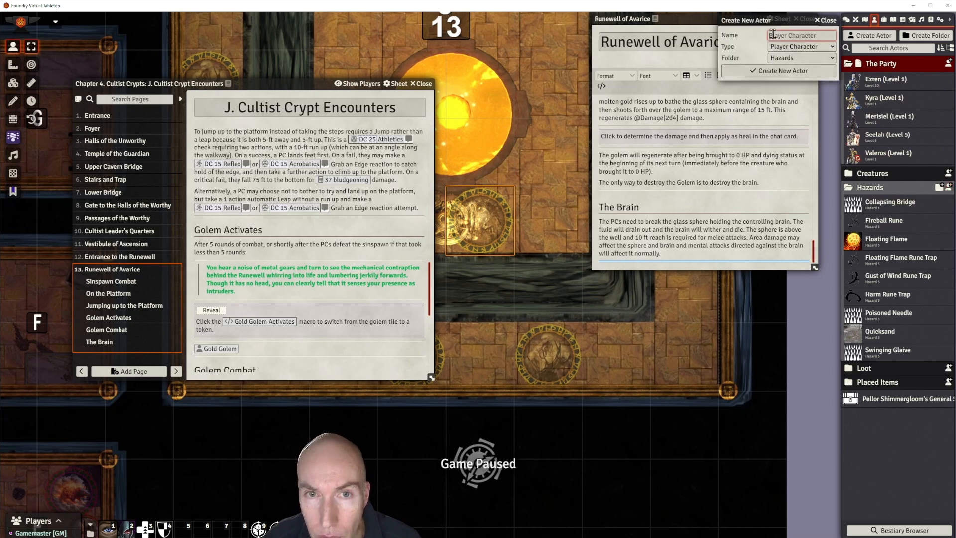
pyautogui.write('The Brain')
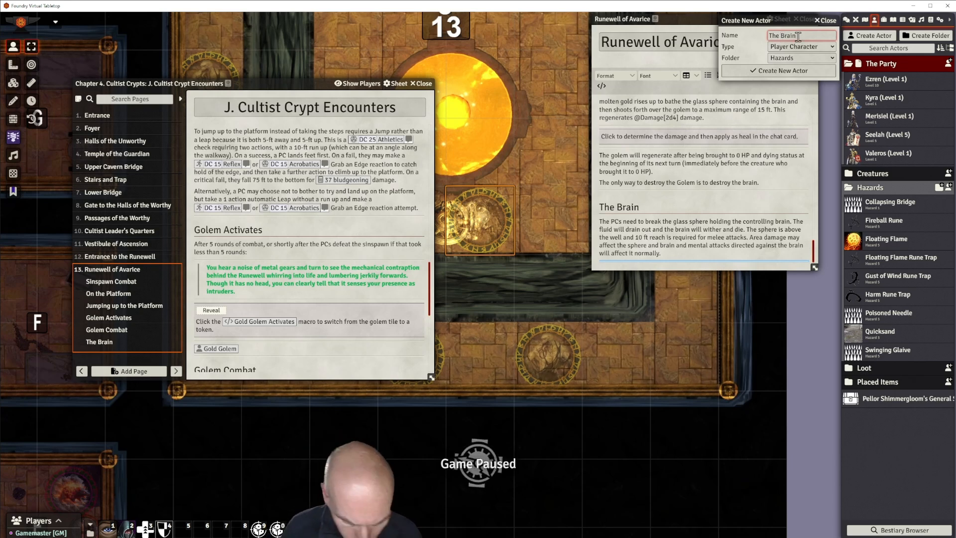
pyautogui.hotkey('ctrl', 'Left')
pyautogui.press('BackSpace')
pyautogui.press('BackSpace')
pyautogui.press('BackSpace')
pyautogui.press('BackSpace')
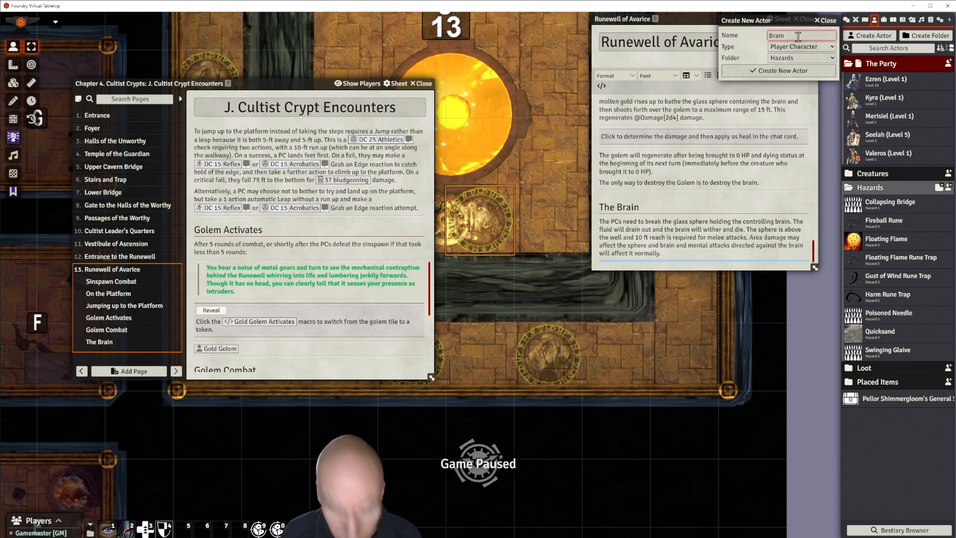
pyautogui.write('The Sphere')
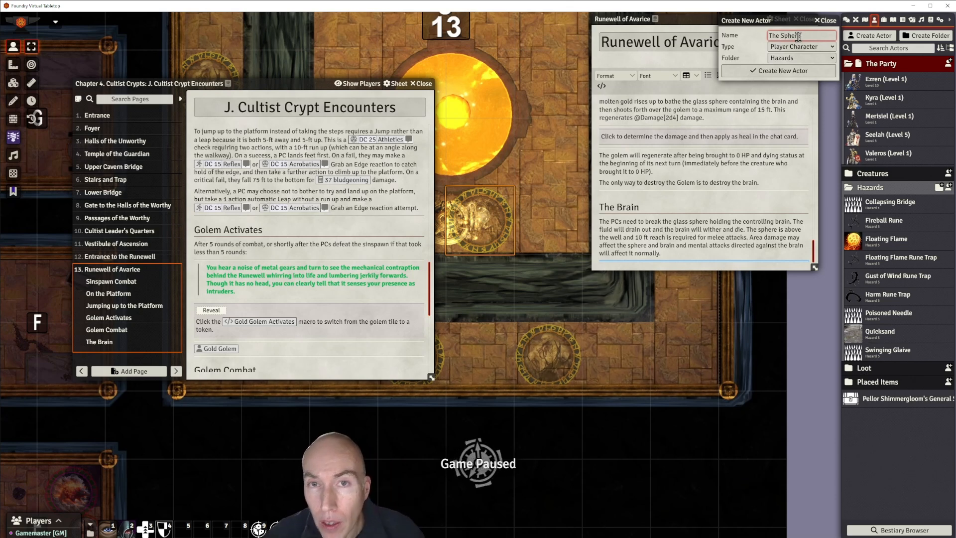
pyautogui.click(831, 47)
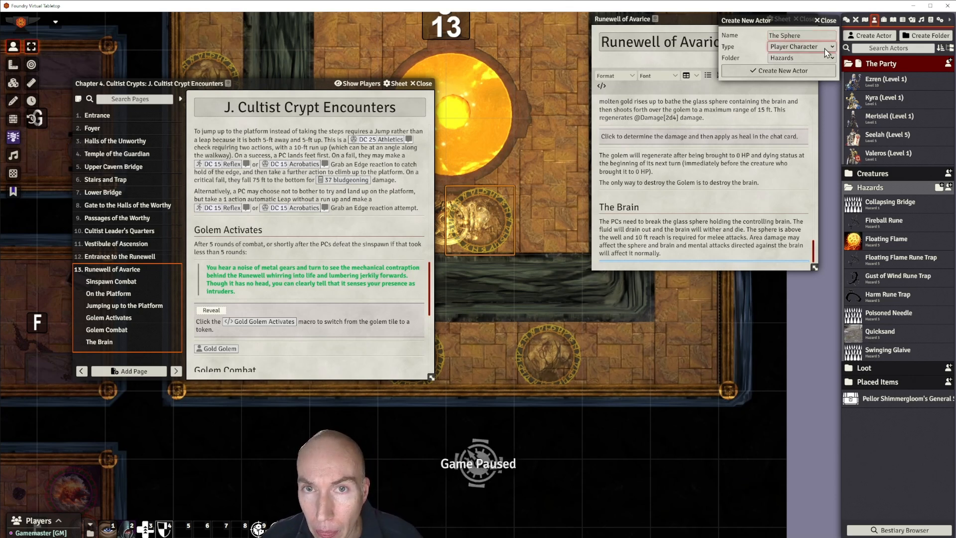
pyautogui.click(792, 66)
pyautogui.click(786, 70)
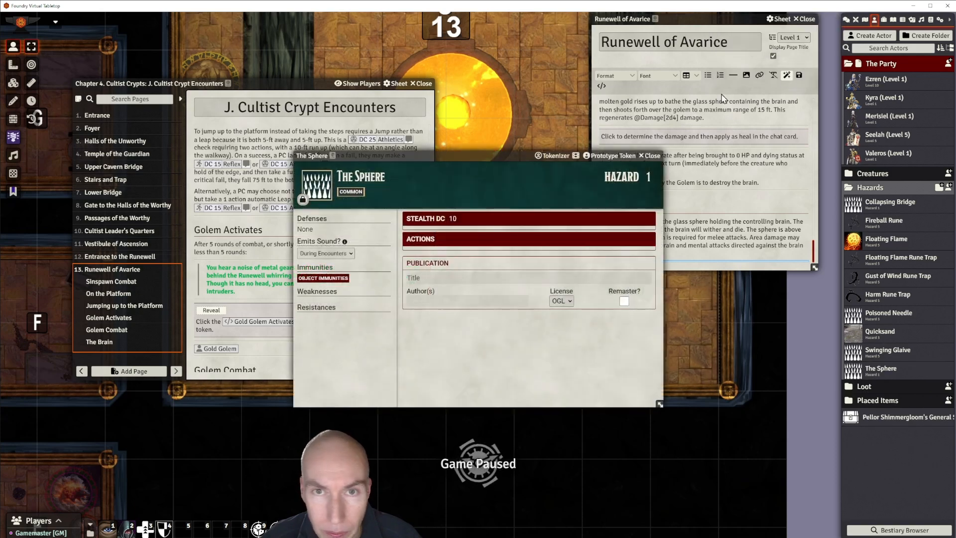
# Unlock The Sphere's hazard sheet for editing and set its current and maximum HP to 60.
pyautogui.moveTo(495, 155); pyautogui.dragTo(630, 85)
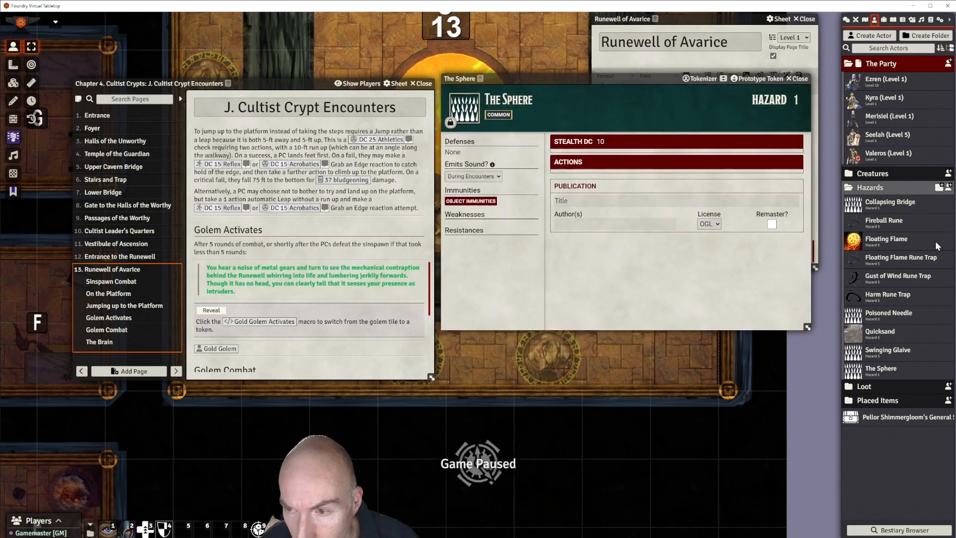
pyautogui.click(450, 123)
pyautogui.click(477, 154)
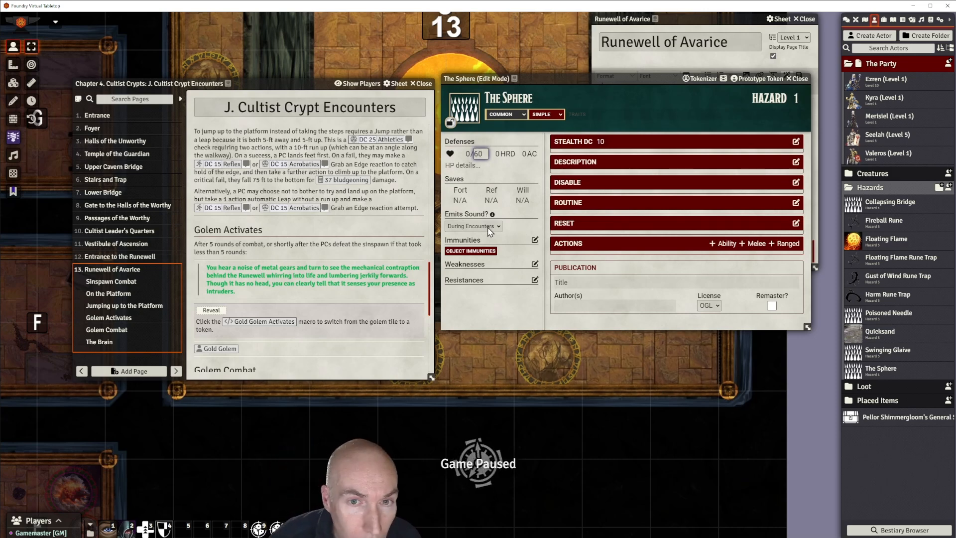
pyautogui.click(467, 154)
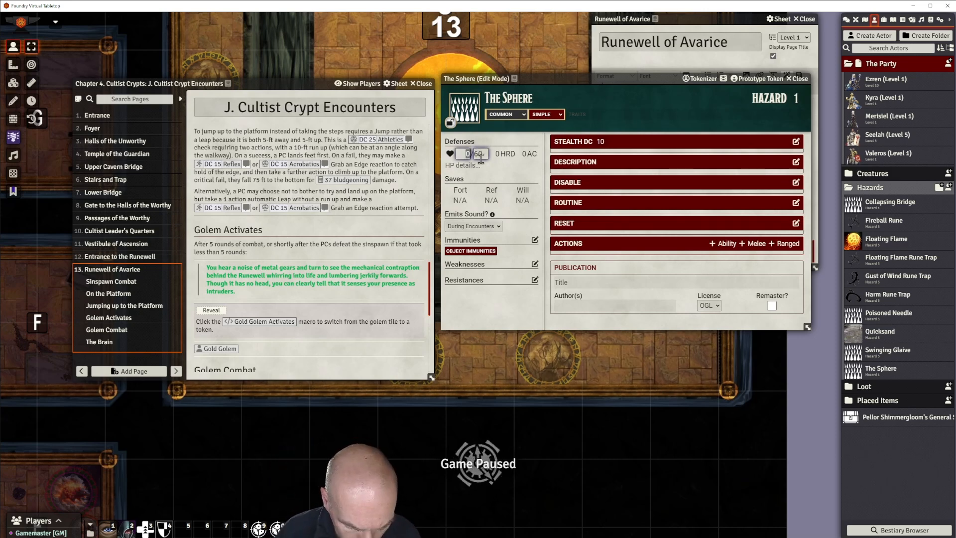
pyautogui.click(509, 168)
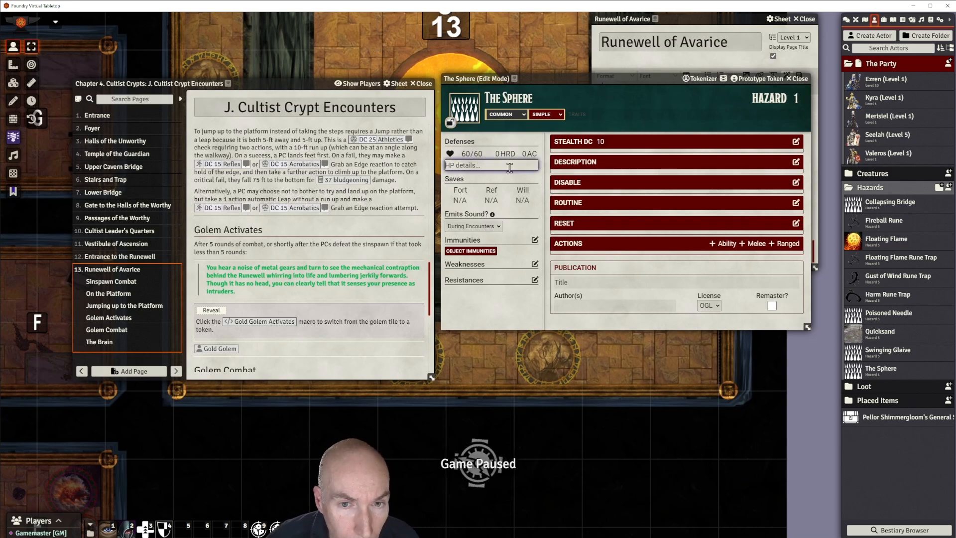
# Set The Sphere's hardness to 5 and its AC to 20.
pyautogui.click(501, 157)
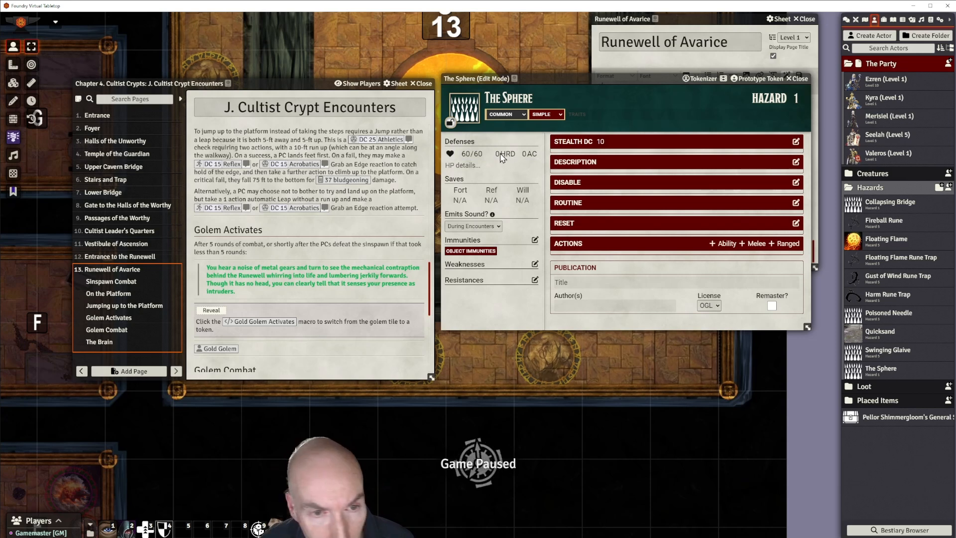
pyautogui.click(497, 155)
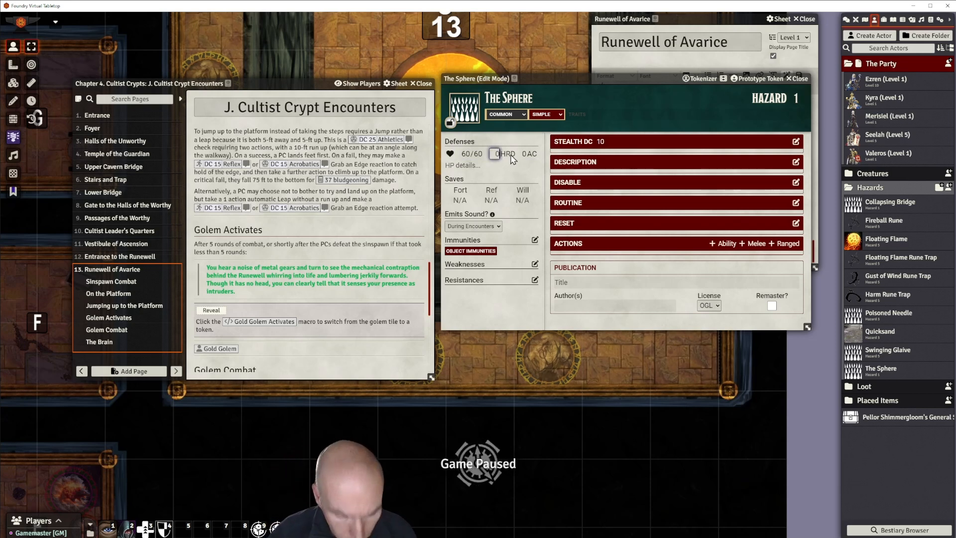
pyautogui.write('5')
pyautogui.click(503, 167)
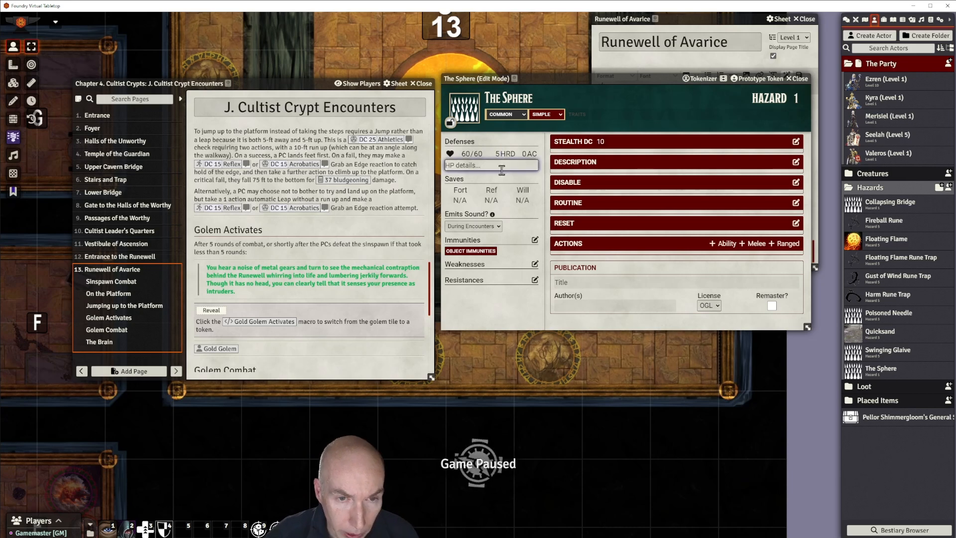
pyautogui.click(525, 155)
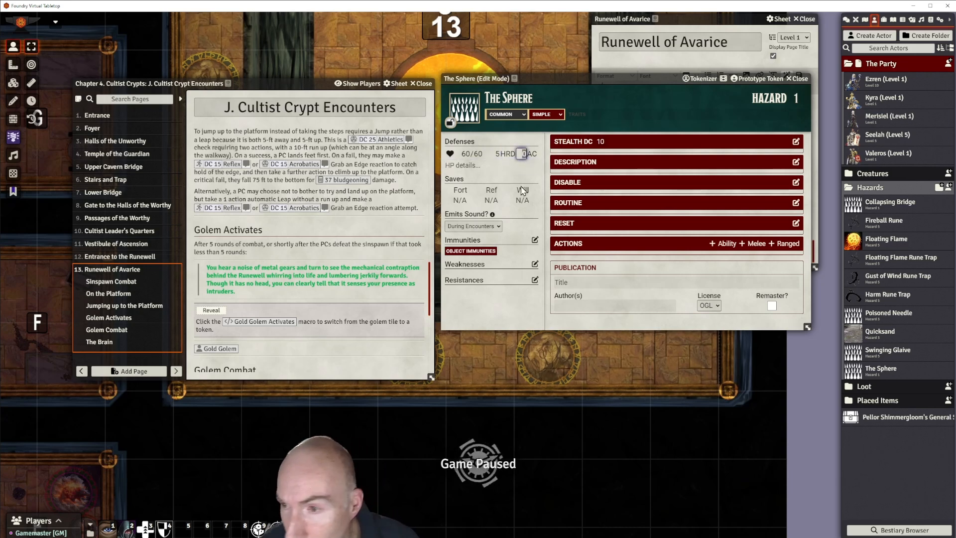
pyautogui.write('2')
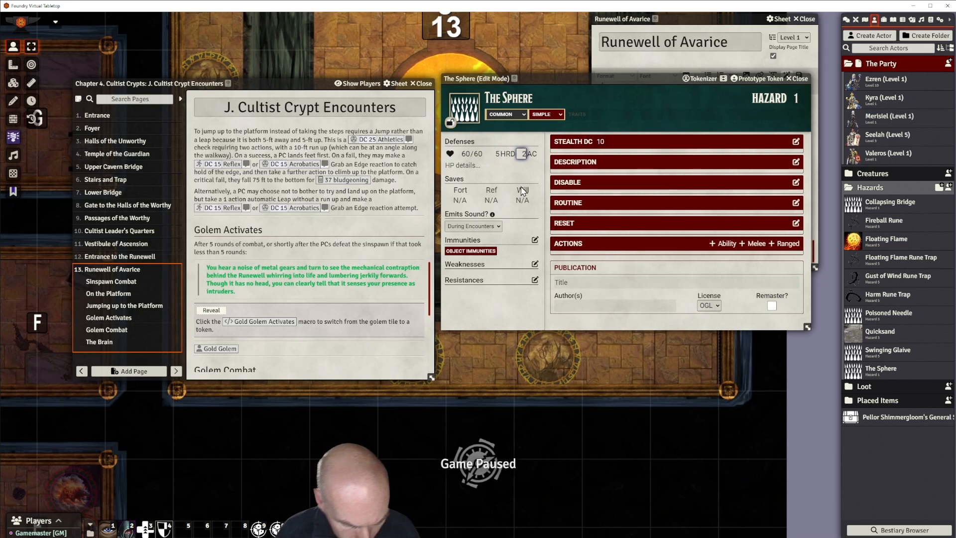
pyautogui.click(492, 166)
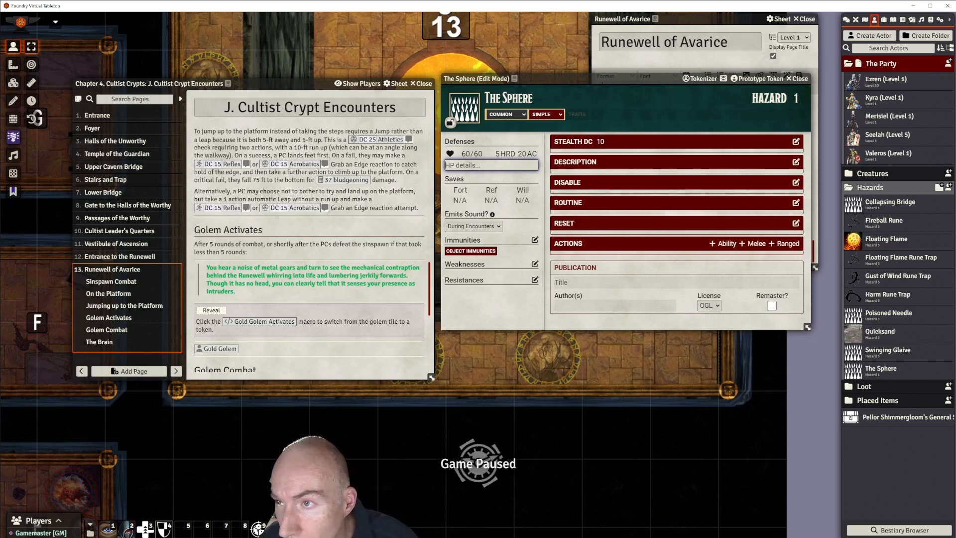
# Set The Sphere's saves to Fortitude +16, Reflex +7 and Will +18.
pyautogui.click(461, 200)
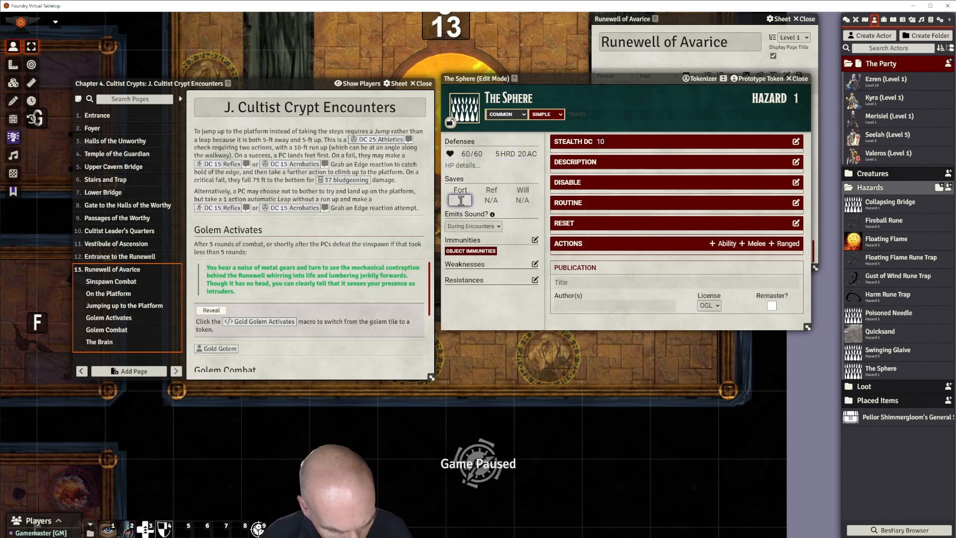
pyautogui.write('16')
pyautogui.click(493, 200)
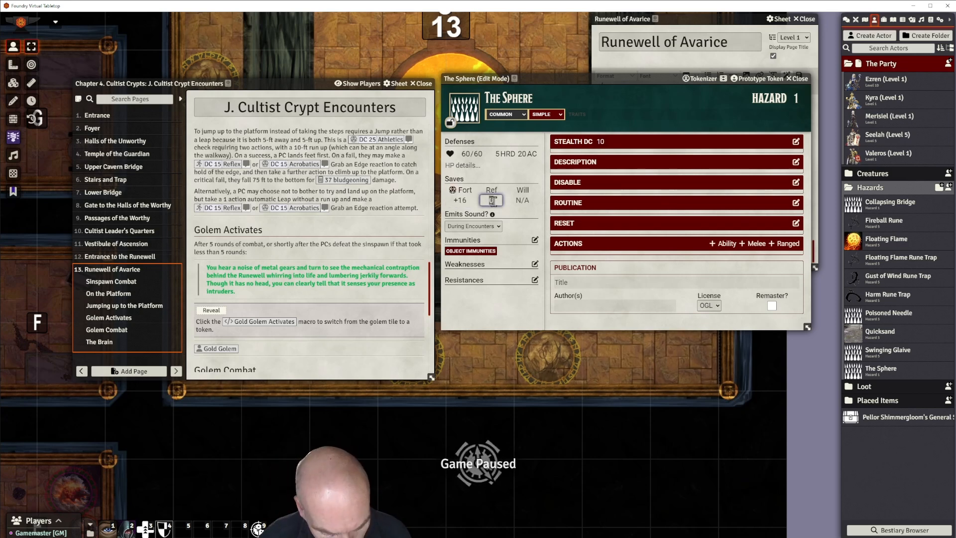
pyautogui.write('7')
pyautogui.click(524, 200)
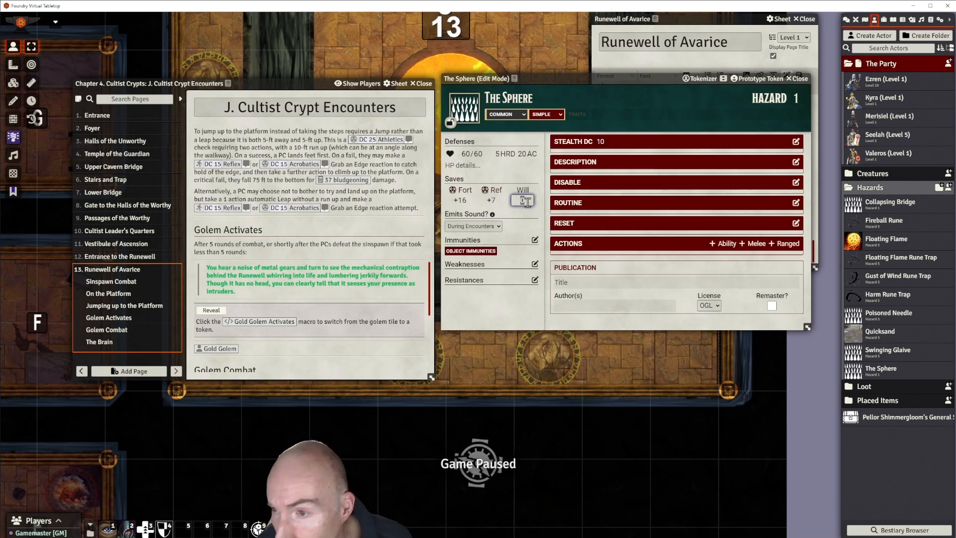
pyautogui.write('18')
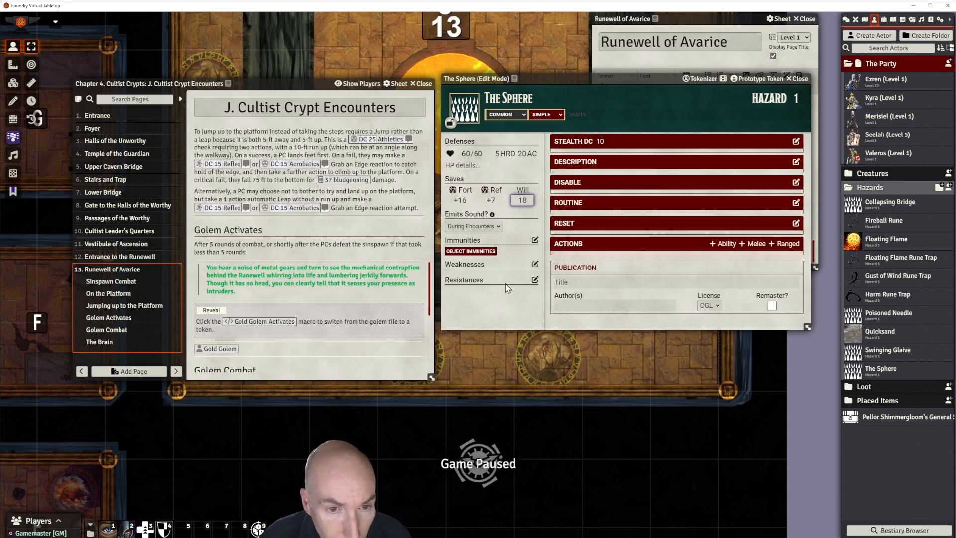
pyautogui.click(518, 326)
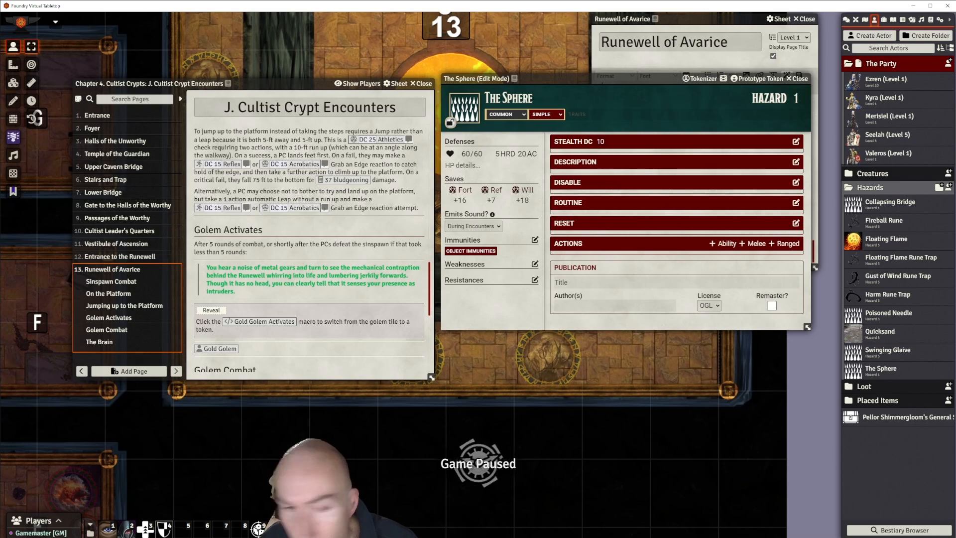
# Set The Sphere's Stealth DC to 17.
pyautogui.moveTo(602, 75); pyautogui.dragTo(589, 73)
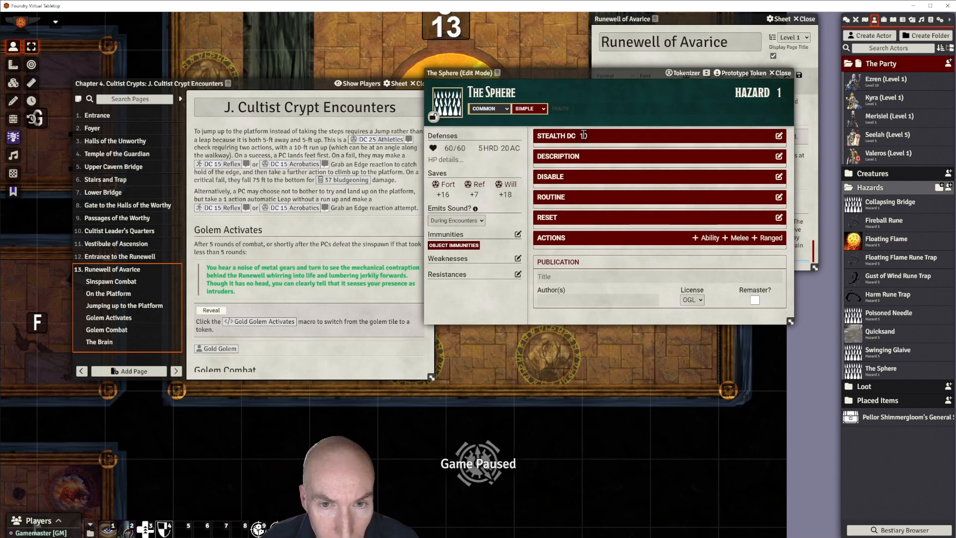
pyautogui.write('1')
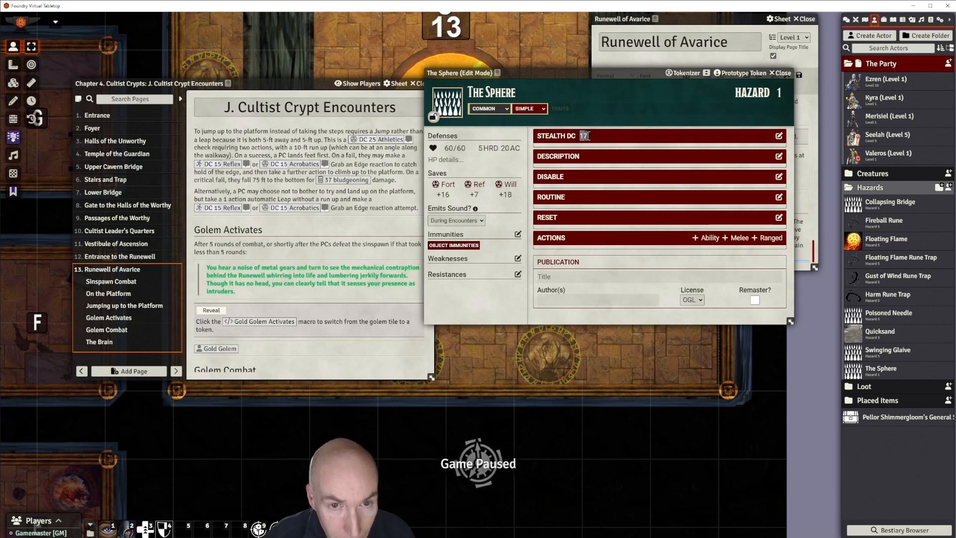
pyautogui.write('7')
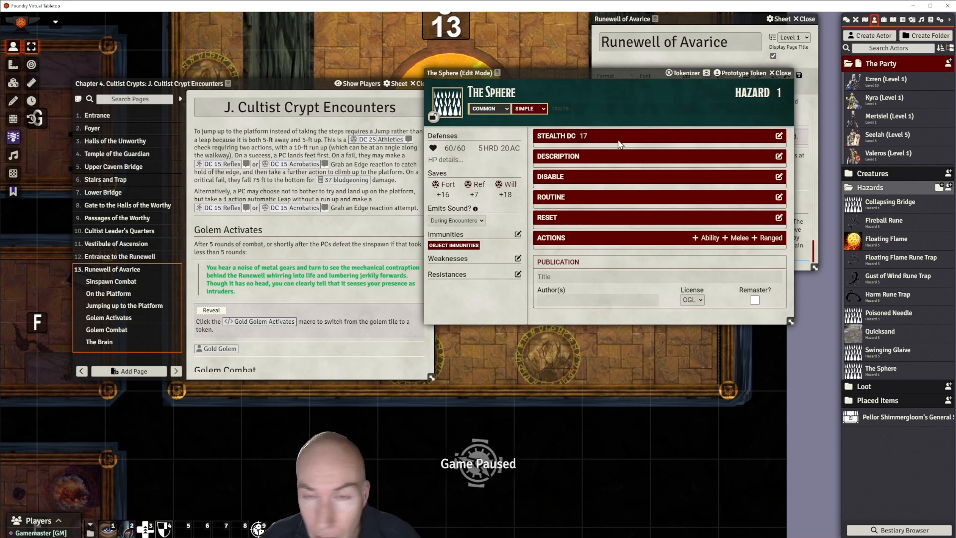
pyautogui.moveTo(618, 74); pyautogui.dragTo(636, 82)
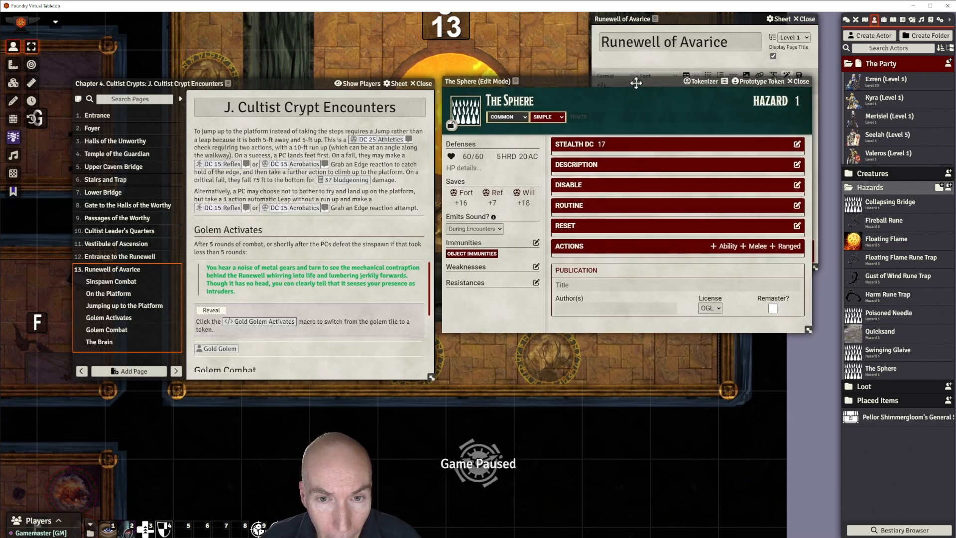
# Save the description "This golden sphere houses the cultist leader's brain. Once destroyed the brain is destroyed and the golem is no longer animated.".
pyautogui.click(797, 165)
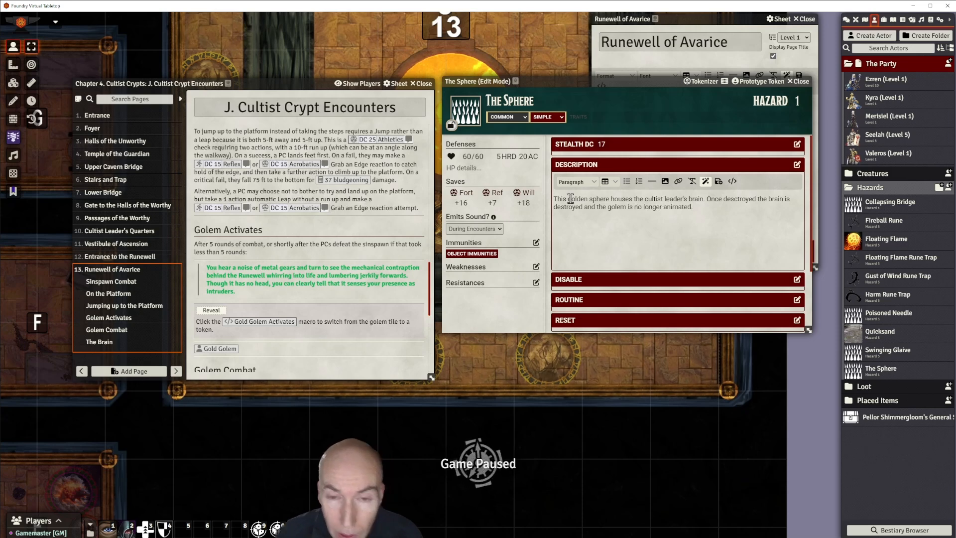
pyautogui.click(719, 181)
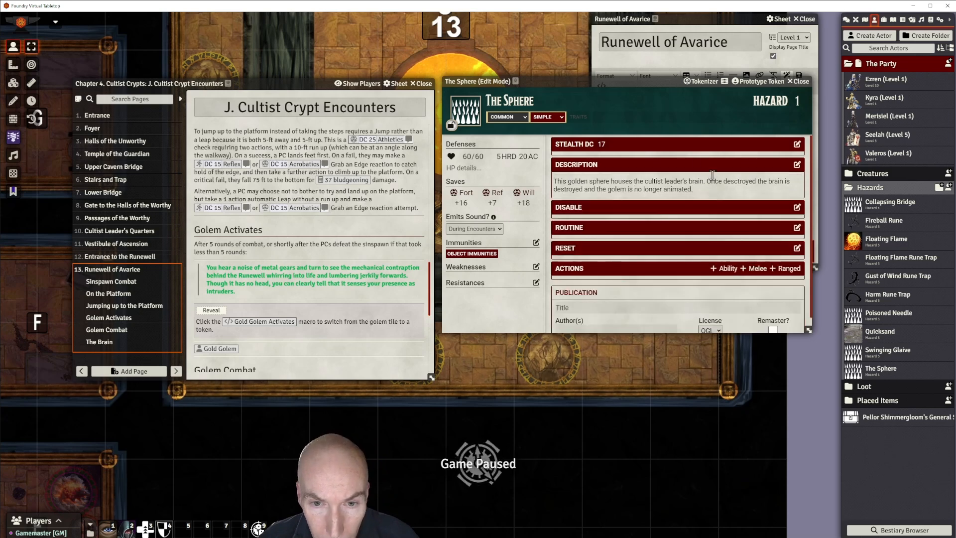
pyautogui.moveTo(647, 81); pyautogui.dragTo(652, 83)
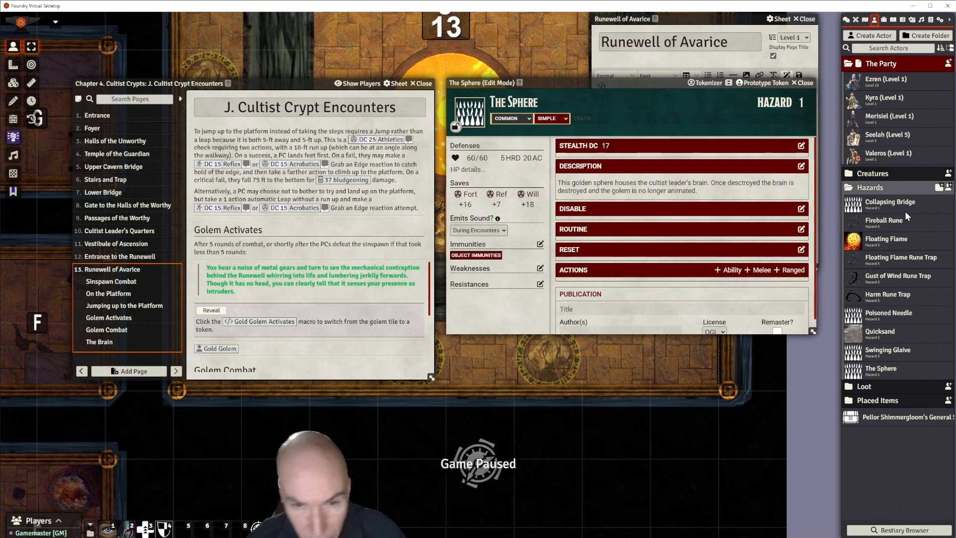
pyautogui.scroll(-1, 686, 185)
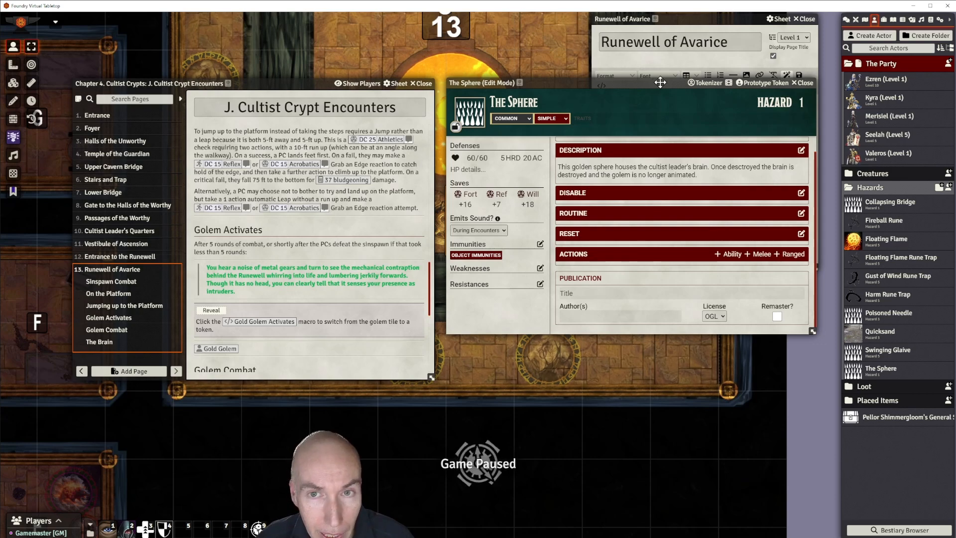
pyautogui.moveTo(659, 82)
pyautogui.mouseDown()
pyautogui.moveTo(680, 92)
pyautogui.moveTo(672, 84)
pyautogui.mouseUp()
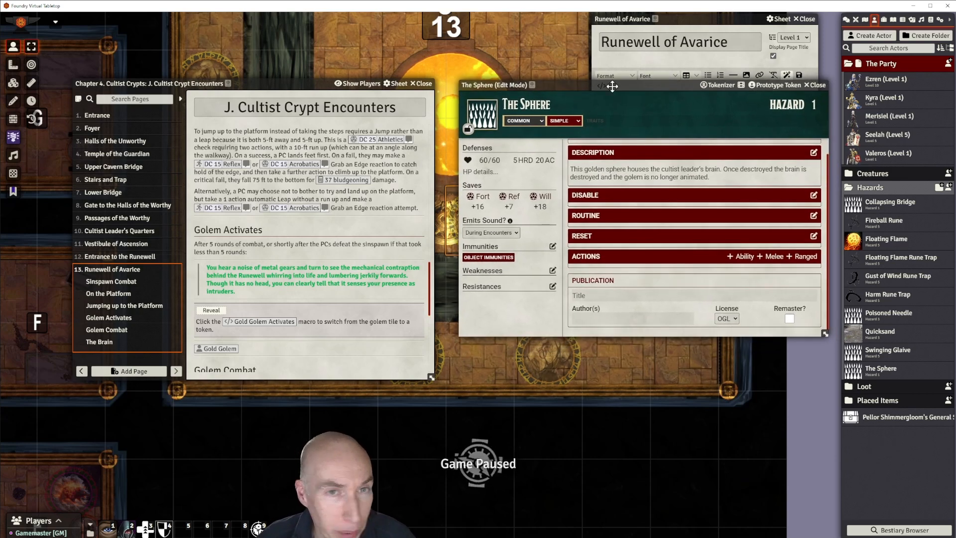
pyautogui.moveTo(612, 87); pyautogui.dragTo(641, 73)
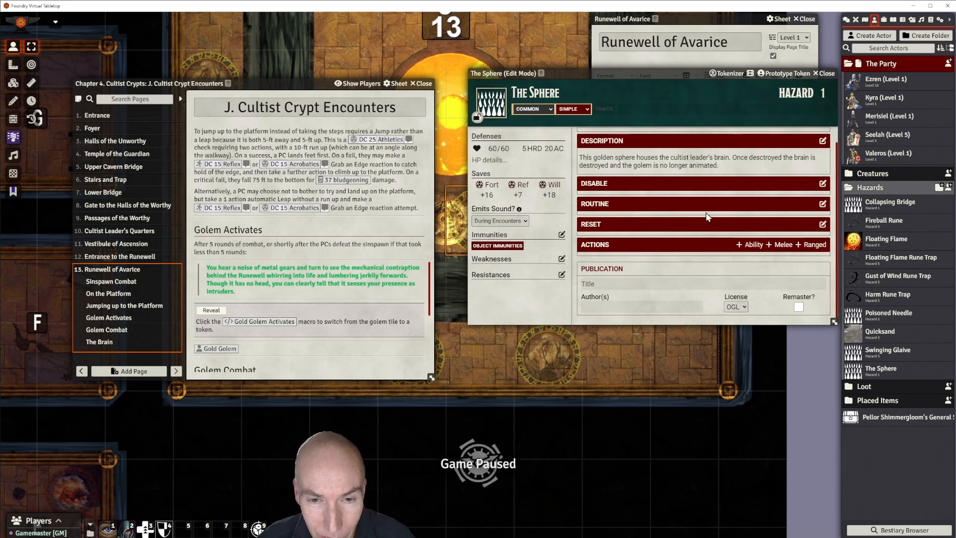
pyautogui.scroll(1, 708, 216)
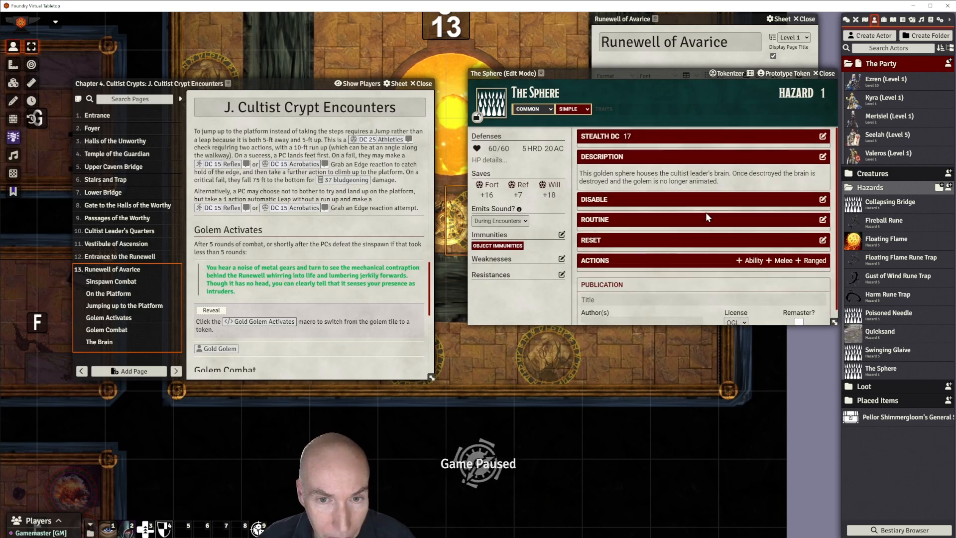
pyautogui.moveTo(663, 75); pyautogui.dragTo(658, 82)
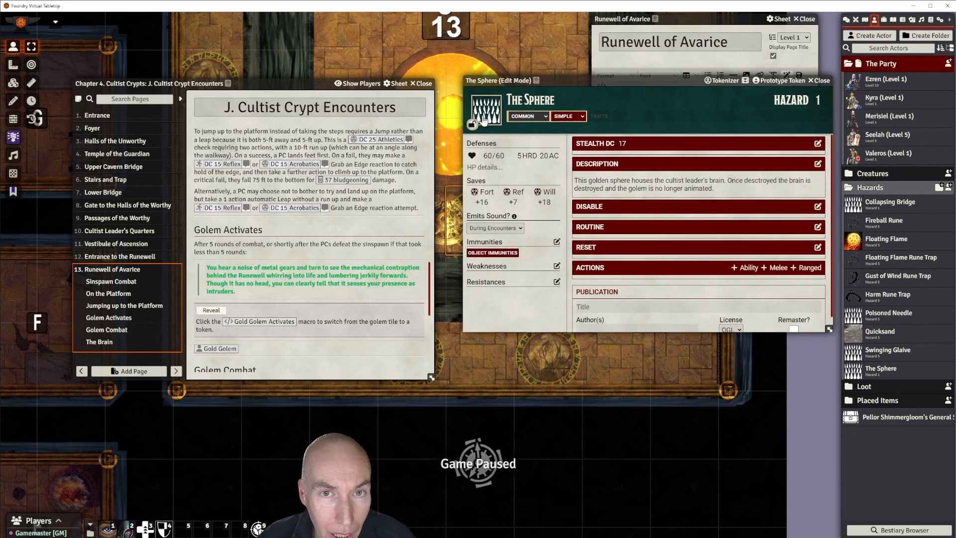
# Start changing The Sphere's portrait and browse to the images folder of modules/strife-in-grimbone-walkthrough-module.
pyautogui.click(487, 114)
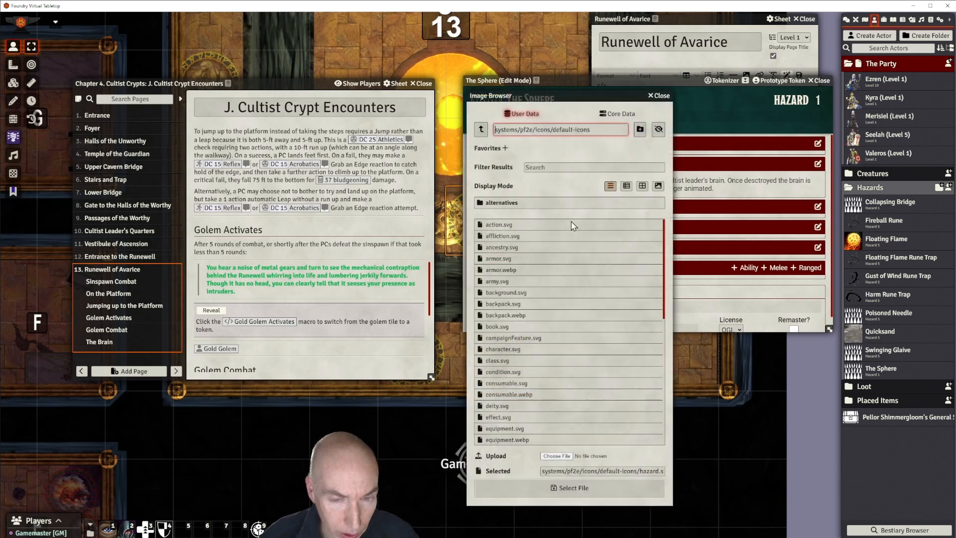
pyautogui.click(481, 130)
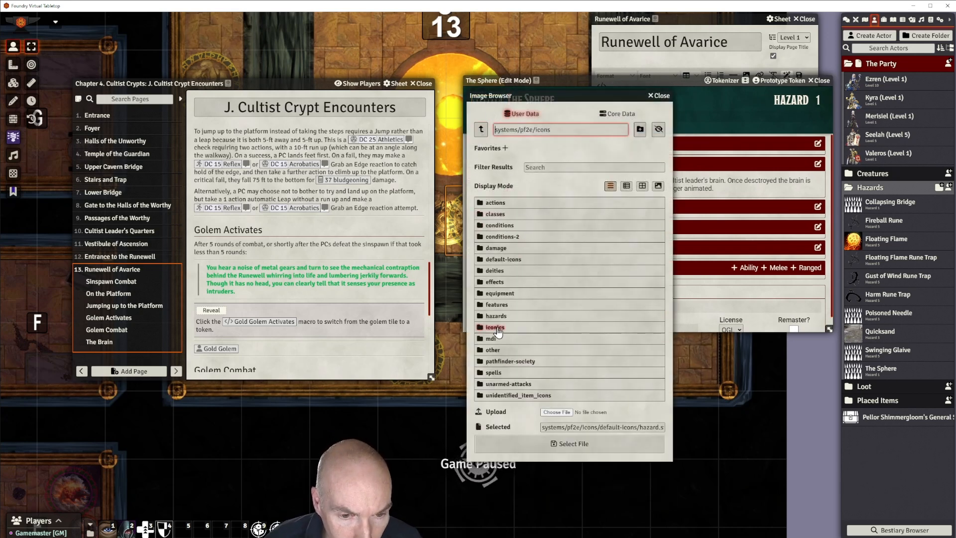
pyautogui.tripleClick(481, 129)
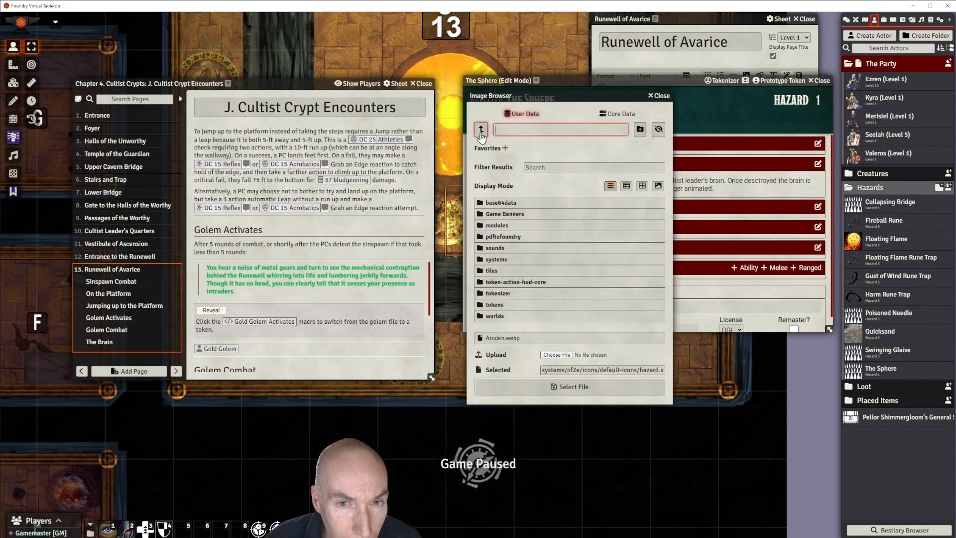
pyautogui.click(497, 225)
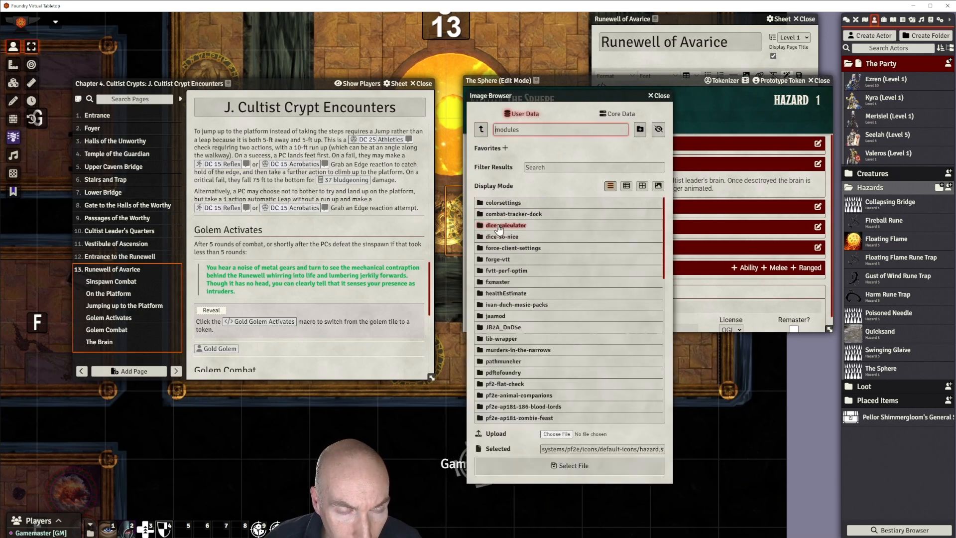
pyautogui.scroll(-5, 524, 349)
pyautogui.scroll(-5, 525, 354)
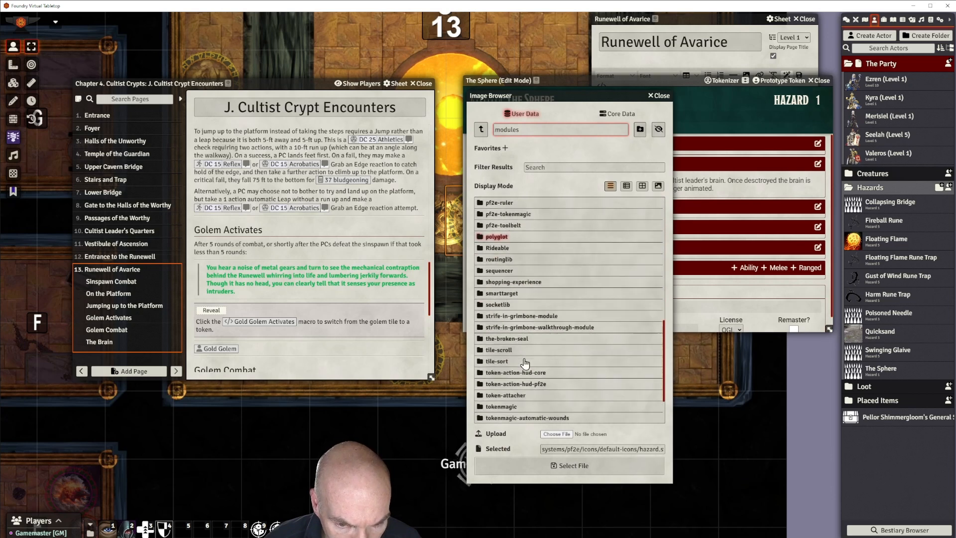
pyautogui.click(513, 342)
pyautogui.click(495, 204)
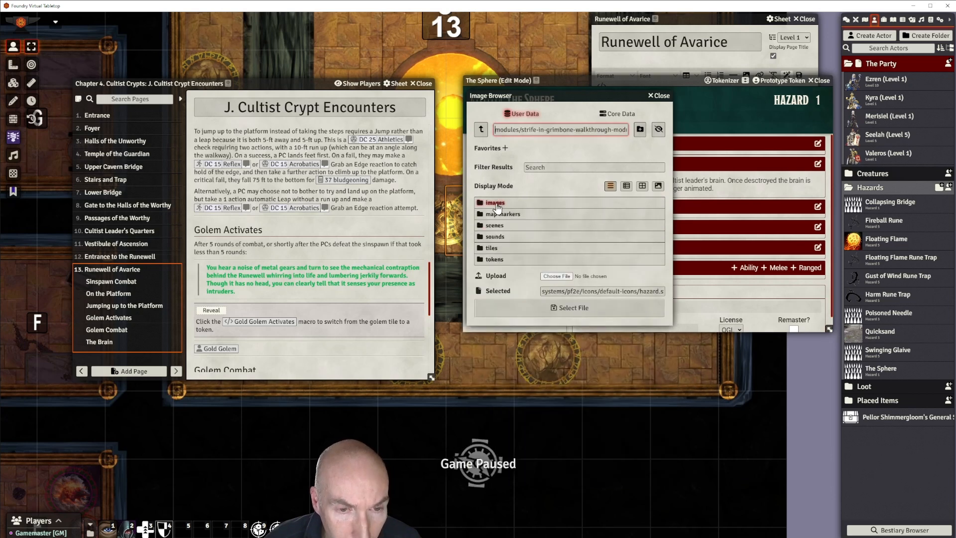
pyautogui.click(495, 204)
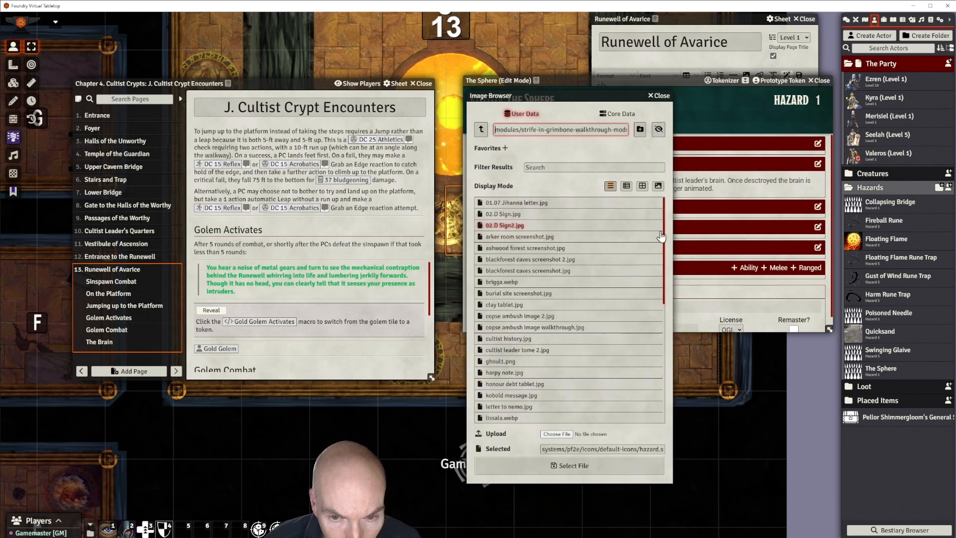
# Choose runewell.jpg as The Sphere's portrait image.
pyautogui.scroll(-3, 660, 279)
pyautogui.scroll(-3, 663, 309)
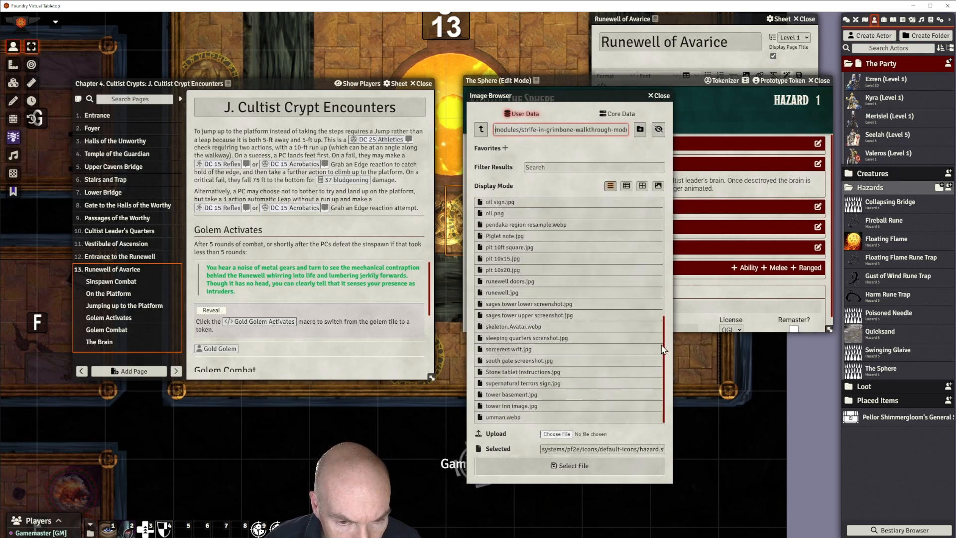
pyautogui.scroll(1, 663, 349)
pyautogui.click(494, 335)
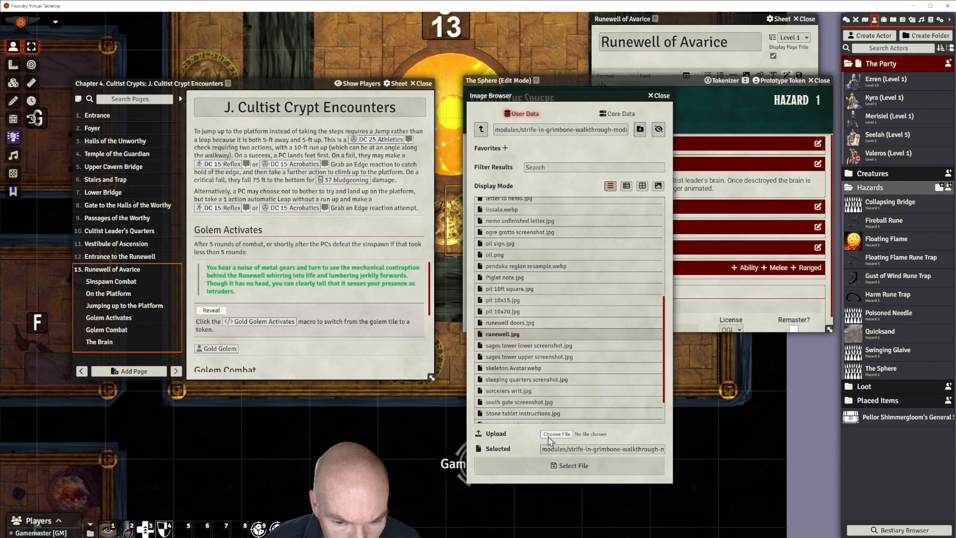
pyautogui.click(567, 464)
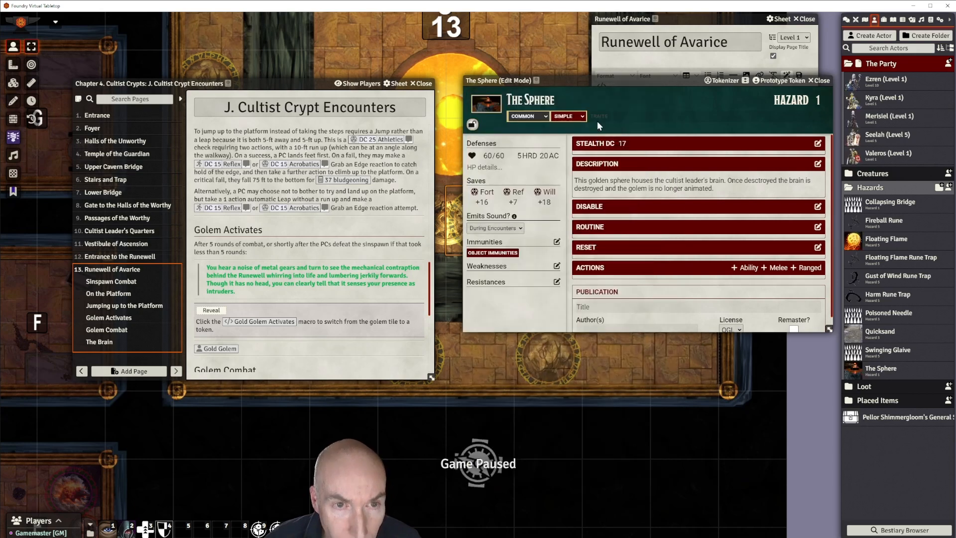
# Open The Sphere in Tokenizer and replace the token's default brown frame with a gold ring of runes.
pyautogui.moveTo(574, 95); pyautogui.dragTo(531, 154)
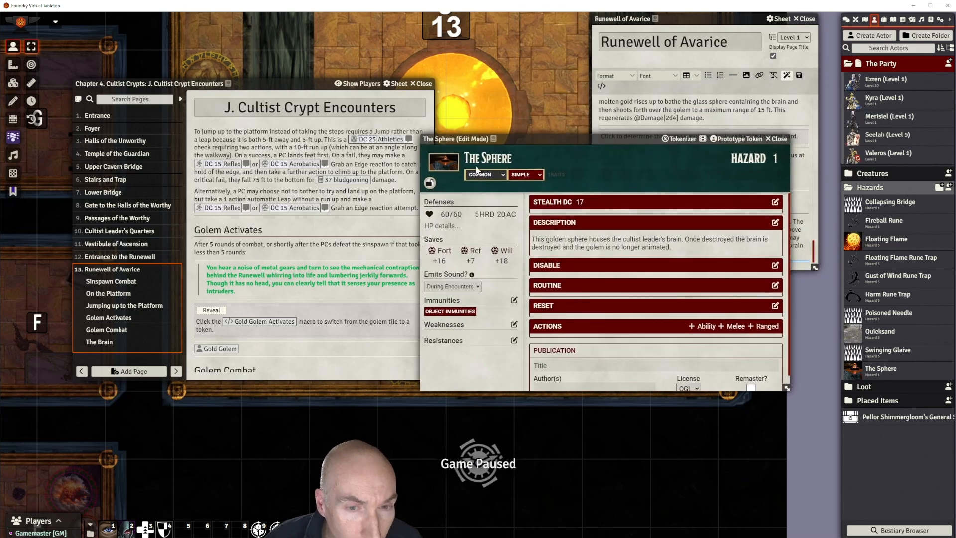
pyautogui.click(681, 140)
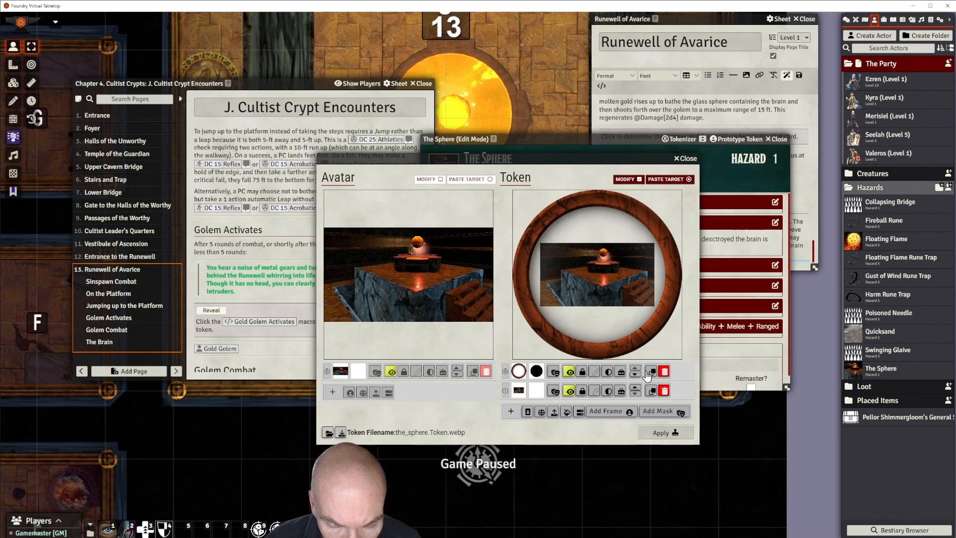
pyautogui.click(606, 411)
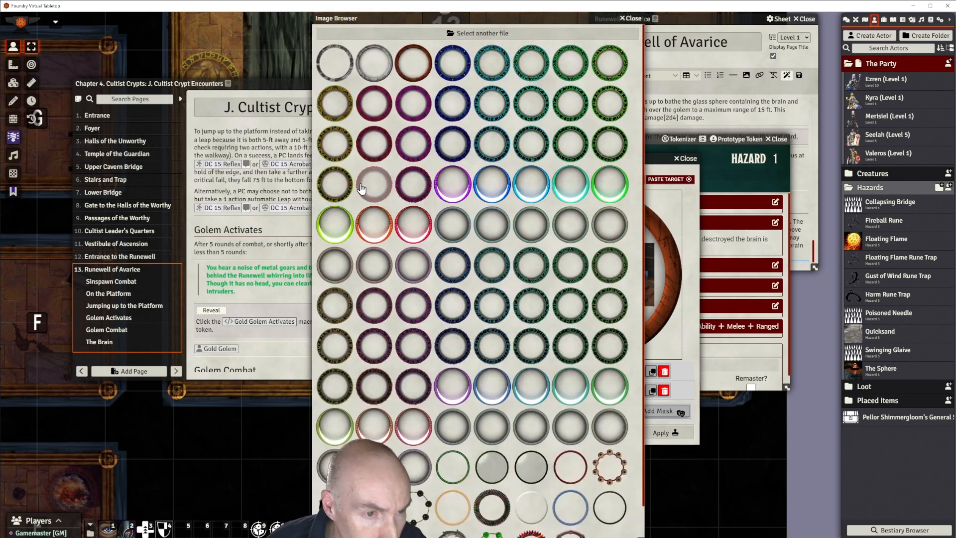
pyautogui.click(336, 143)
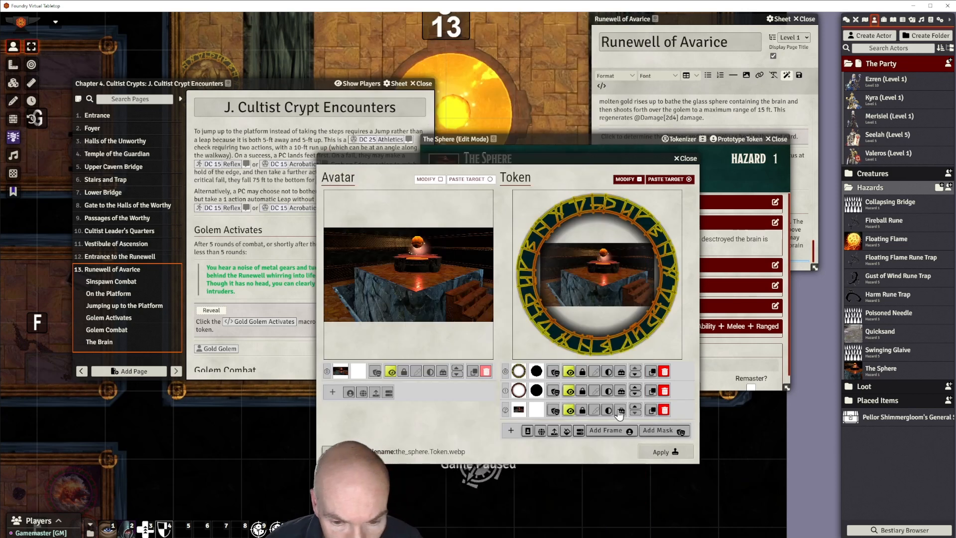
pyautogui.click(662, 390)
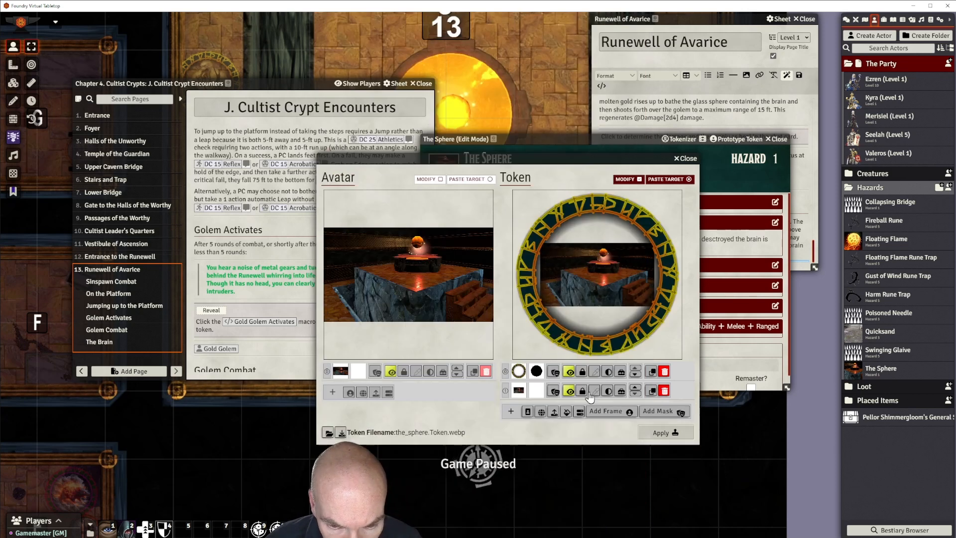
# Unlock the token's runewell image layer, then enlarge and shift it to bring the golden sphere inside the rune ring.
pyautogui.scroll(6, 600, 288)
pyautogui.moveTo(605, 273); pyautogui.dragTo(656, 302)
pyautogui.scroll(4, 616, 307)
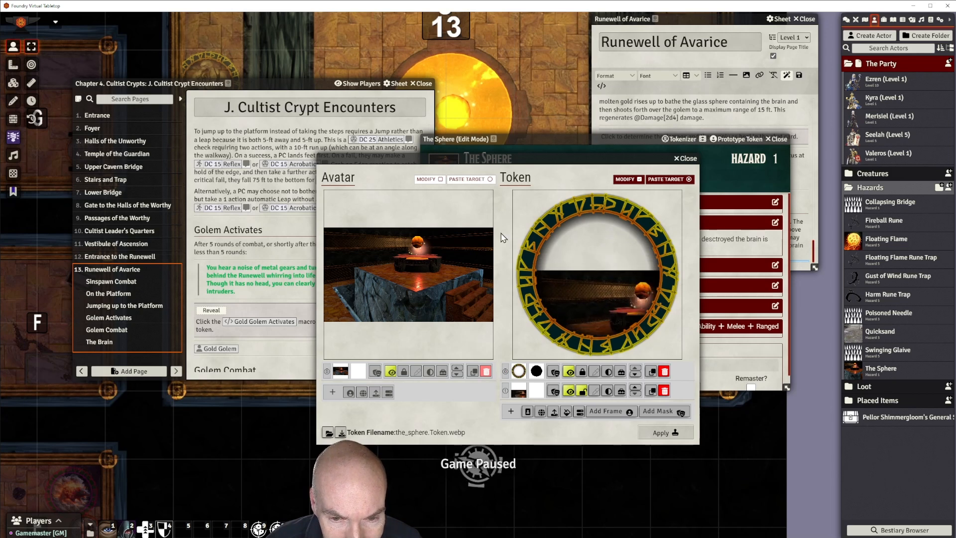
pyautogui.moveTo(533, 199)
pyautogui.mouseDown()
pyautogui.moveTo(512, 186)
pyautogui.moveTo(531, 188)
pyautogui.mouseUp()
pyautogui.moveTo(564, 222); pyautogui.dragTo(584, 257)
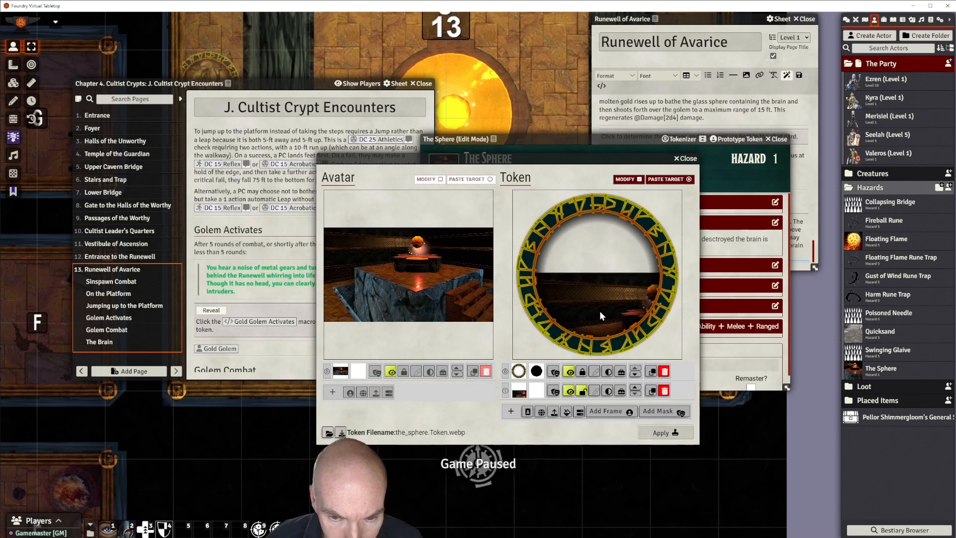
pyautogui.moveTo(600, 311); pyautogui.dragTo(533, 240)
pyautogui.moveTo(559, 277); pyautogui.dragTo(513, 232)
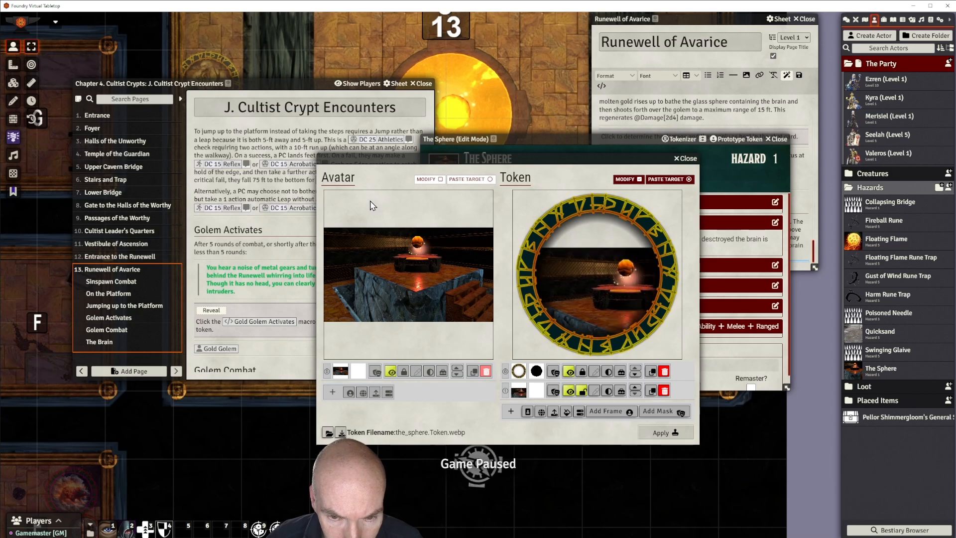
pyautogui.moveTo(564, 249); pyautogui.dragTo(590, 278)
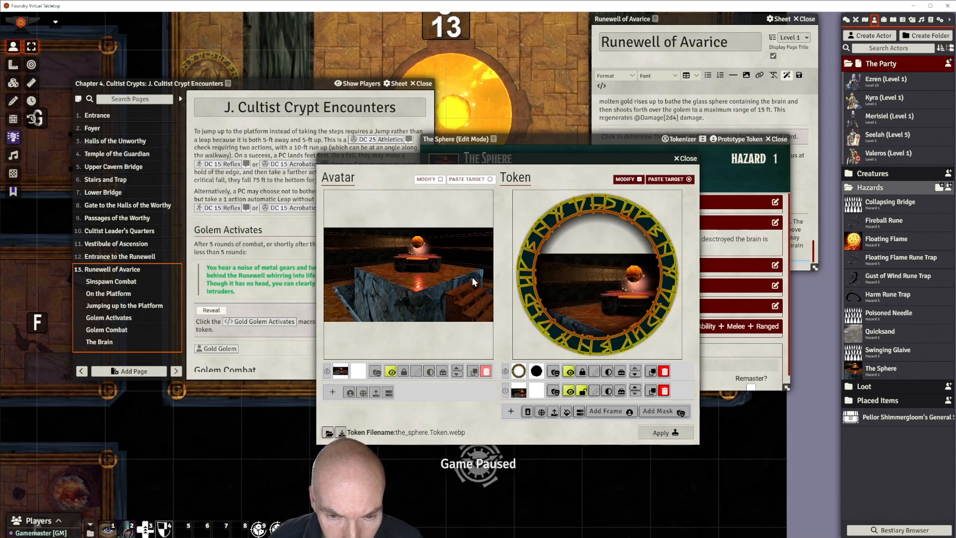
# Enlarge the token's runewell image further and try to recentre the golden sphere within the ring.
pyautogui.moveTo(634, 313); pyautogui.dragTo(424, 256)
pyautogui.scroll(5, 600, 312)
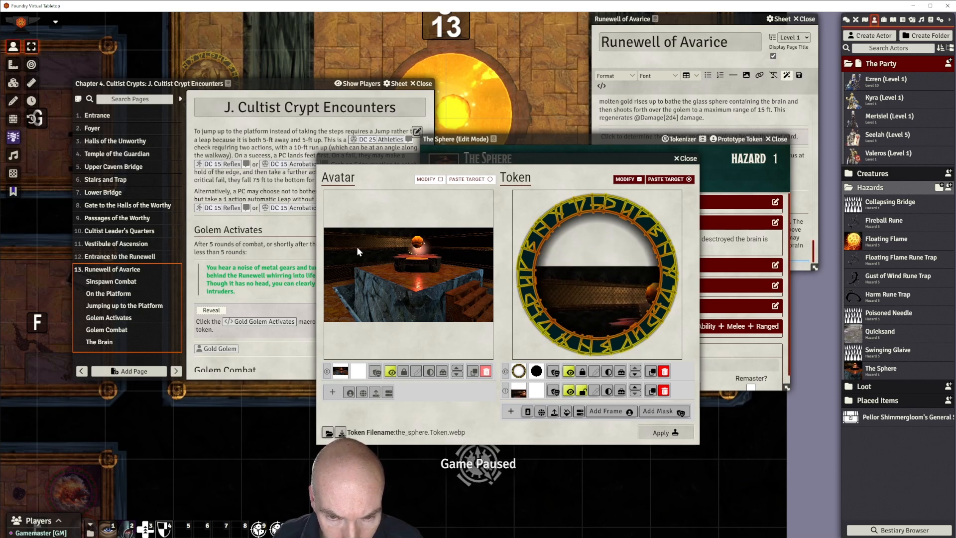
pyautogui.moveTo(618, 285); pyautogui.dragTo(395, 277)
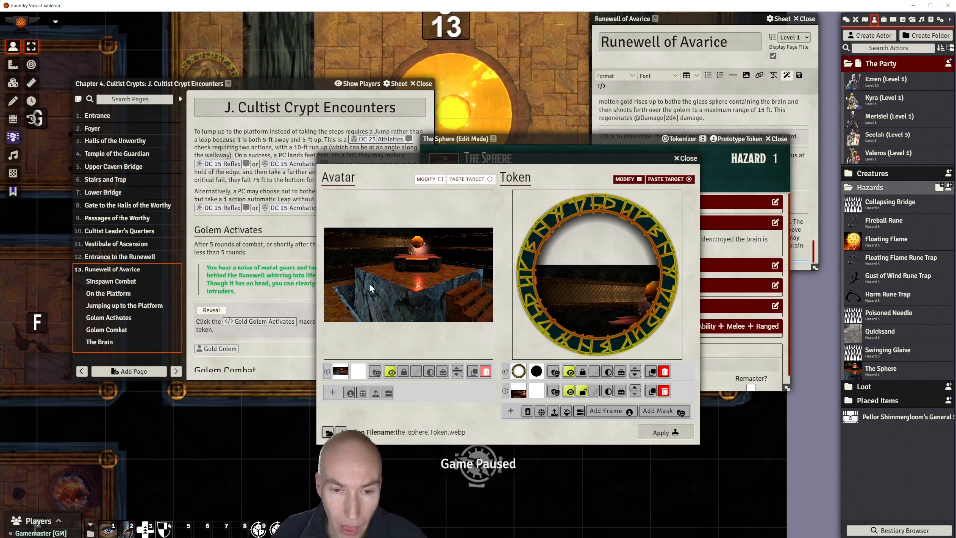
pyautogui.moveTo(661, 303); pyautogui.dragTo(613, 276)
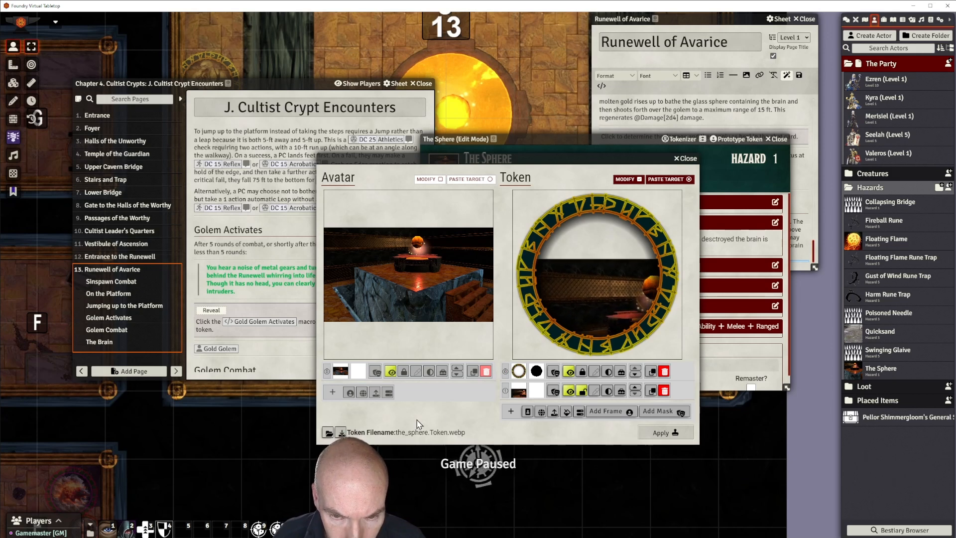
pyautogui.moveTo(518, 294)
pyautogui.mouseDown()
pyautogui.moveTo(585, 302)
pyautogui.moveTo(521, 298)
pyautogui.mouseUp()
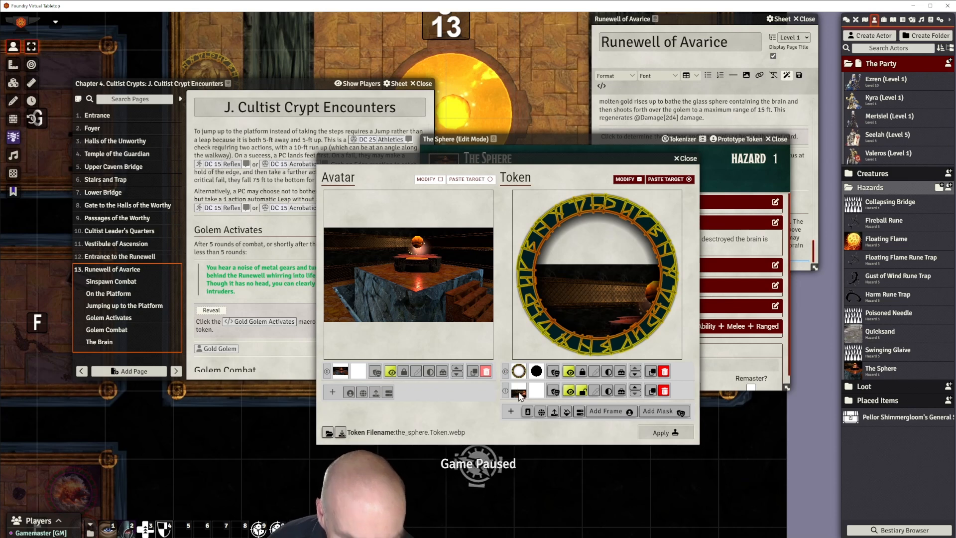
# Relock and unlock the runewell image layer to retry its positioning, then apply the Tokenizer artwork to The Sphere.
pyautogui.click(582, 392)
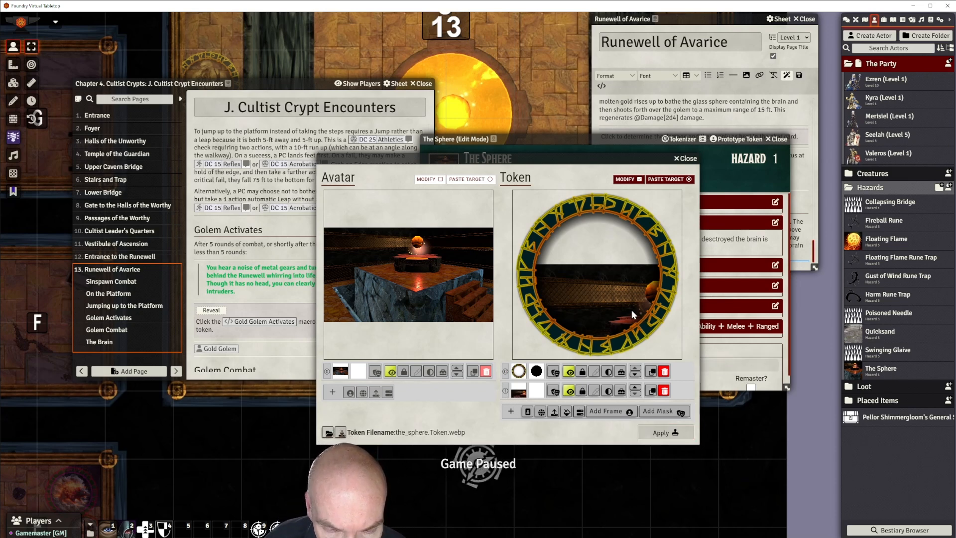
pyautogui.click(582, 392)
pyautogui.moveTo(604, 317); pyautogui.dragTo(554, 204)
pyautogui.moveTo(544, 250); pyautogui.dragTo(539, 261)
pyautogui.click(658, 428)
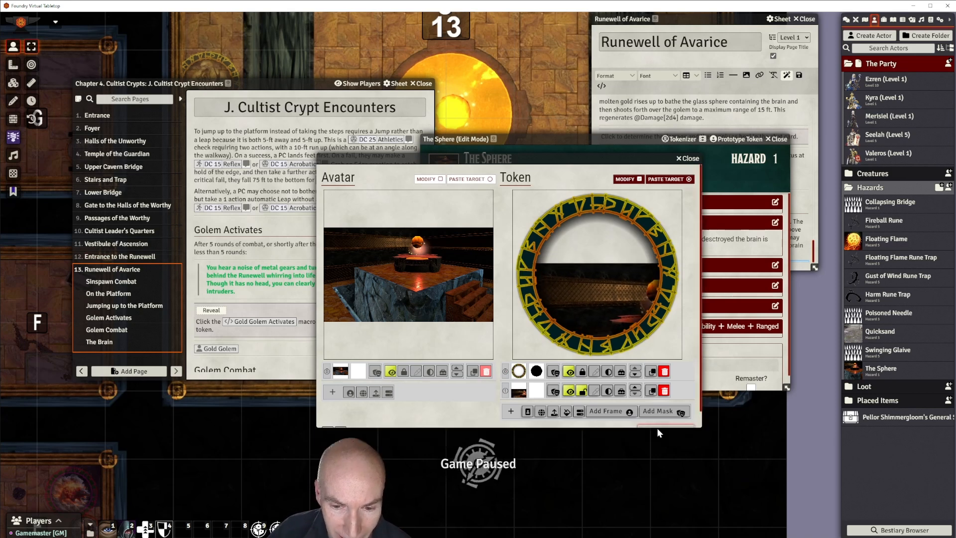